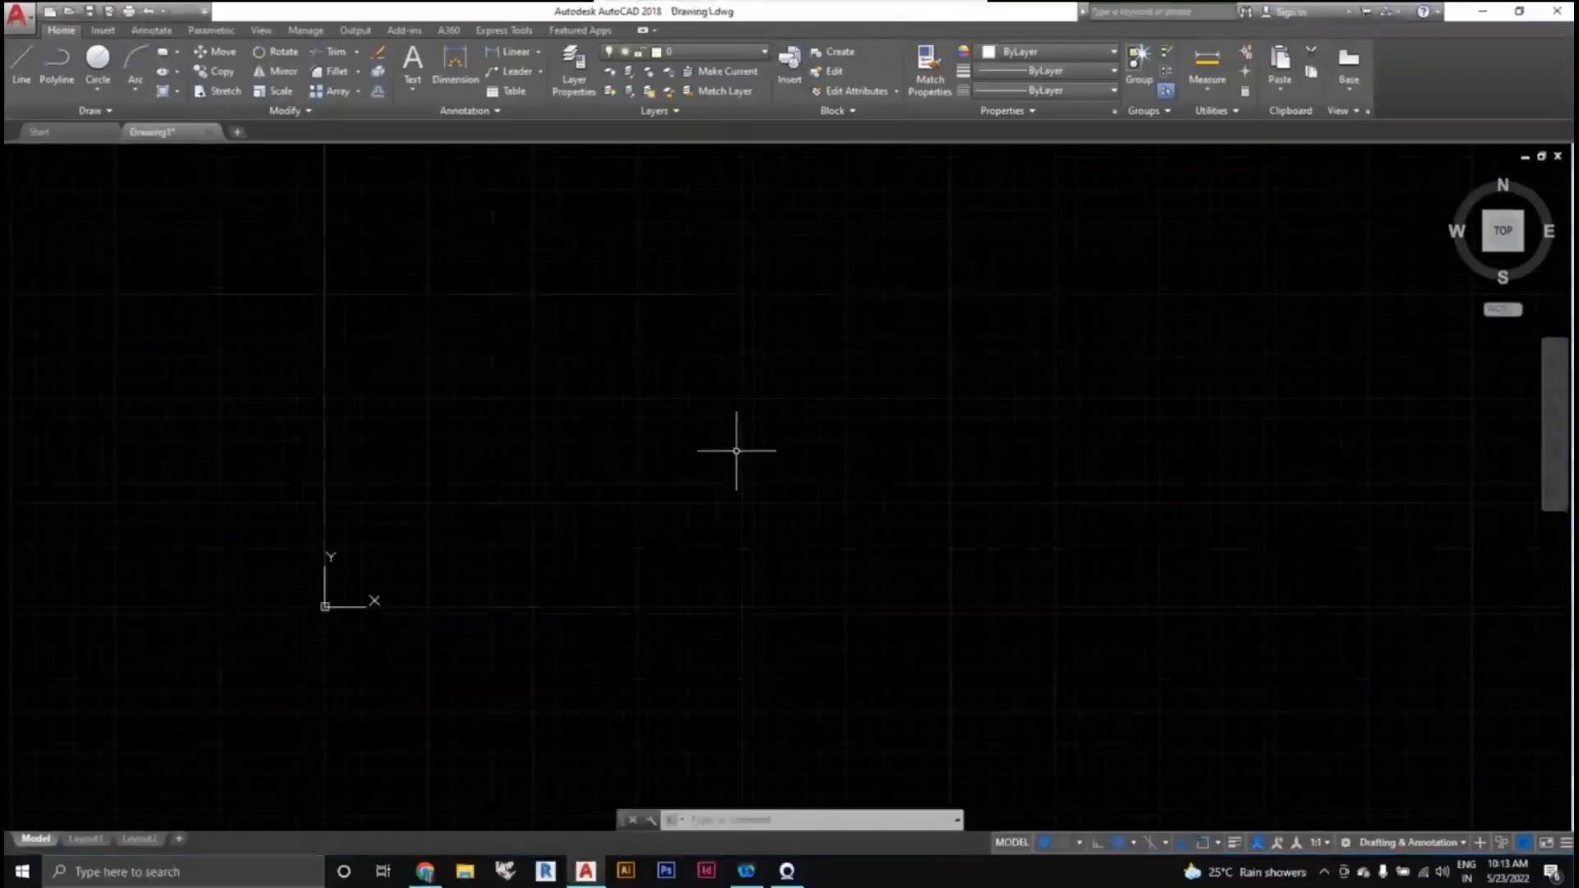
{"action": "scroll", "coordinate": [736, 477], "scroll_direction": "down", "scroll_amount": 2}
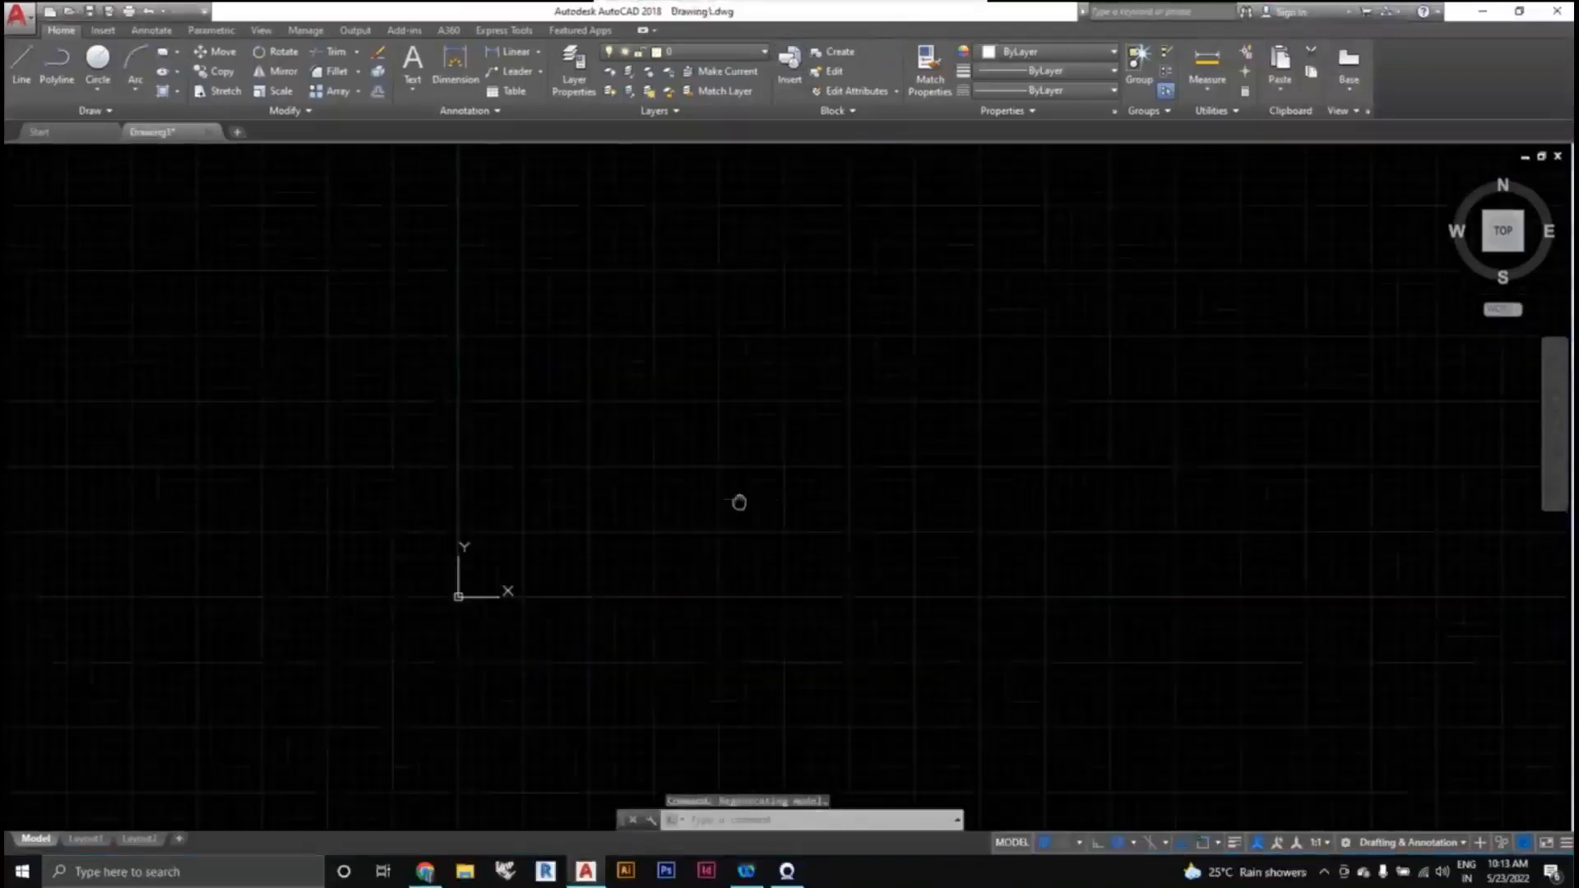
{"action": "middle_click_drag", "start_coordinate": [740, 504], "coordinate": [705, 494]}
{"action": "left_click", "coordinate": [703, 477]}
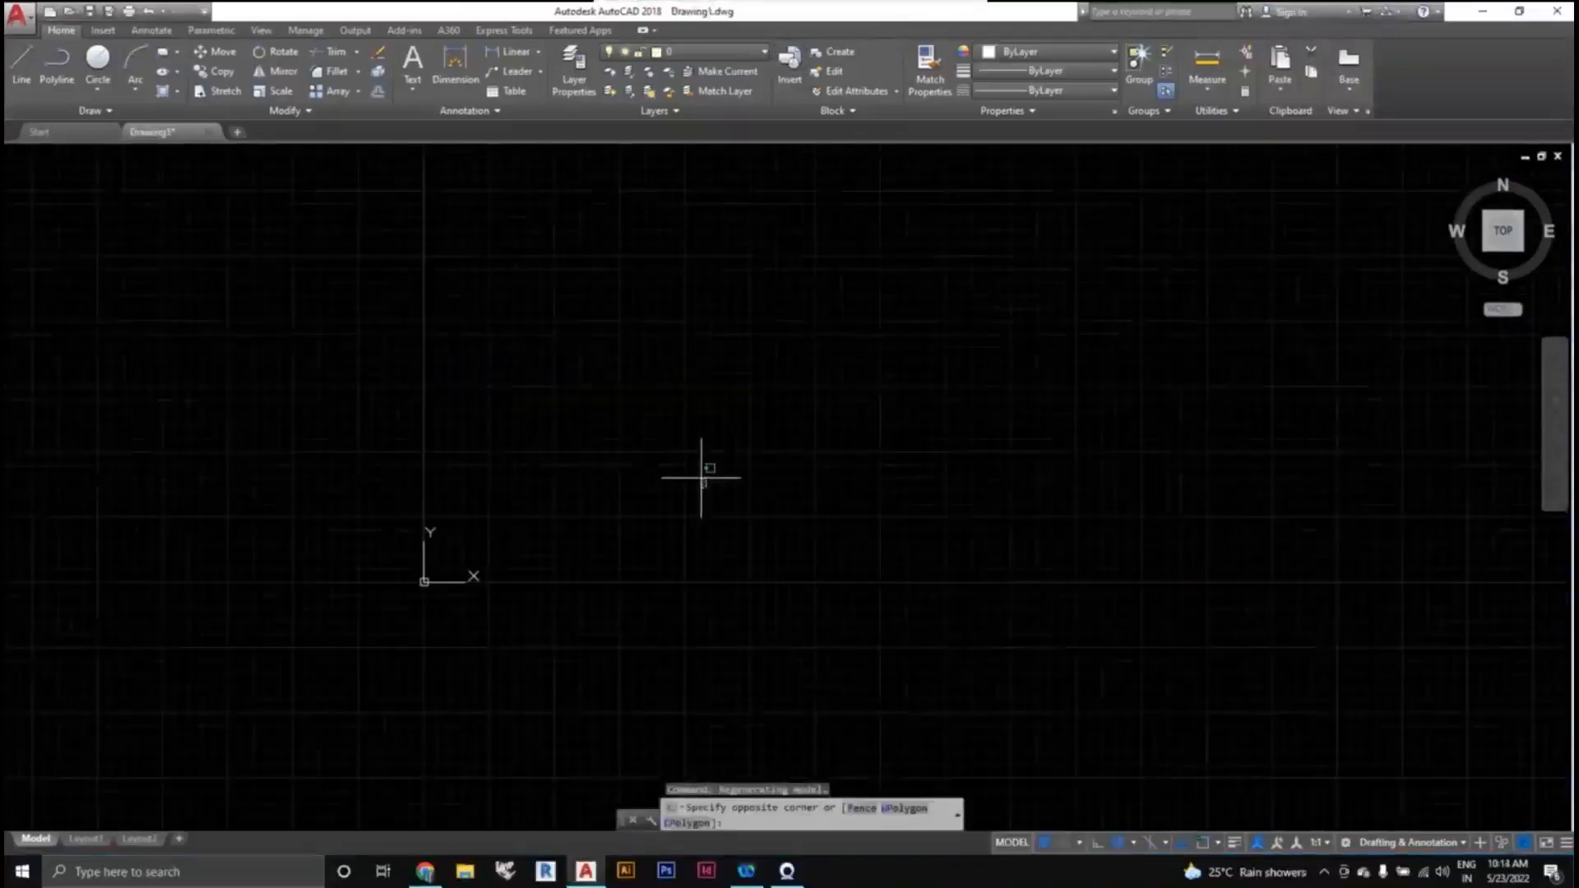
{"action": "left_click", "coordinate": [755, 449]}
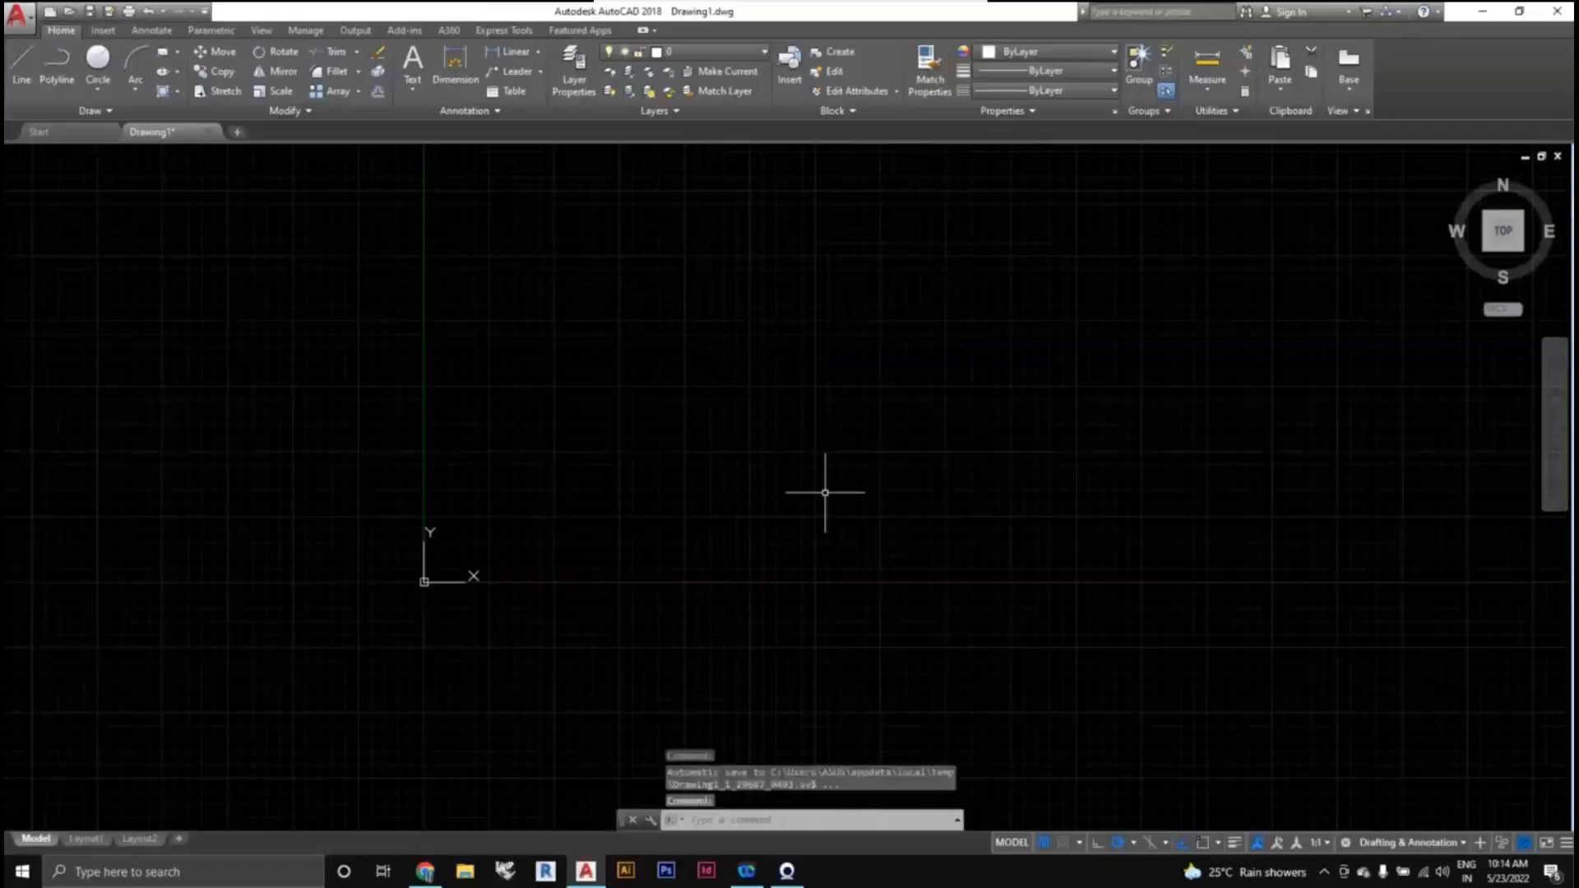
{"action": "middle_click_drag", "start_coordinate": [860, 493], "coordinate": [817, 504]}
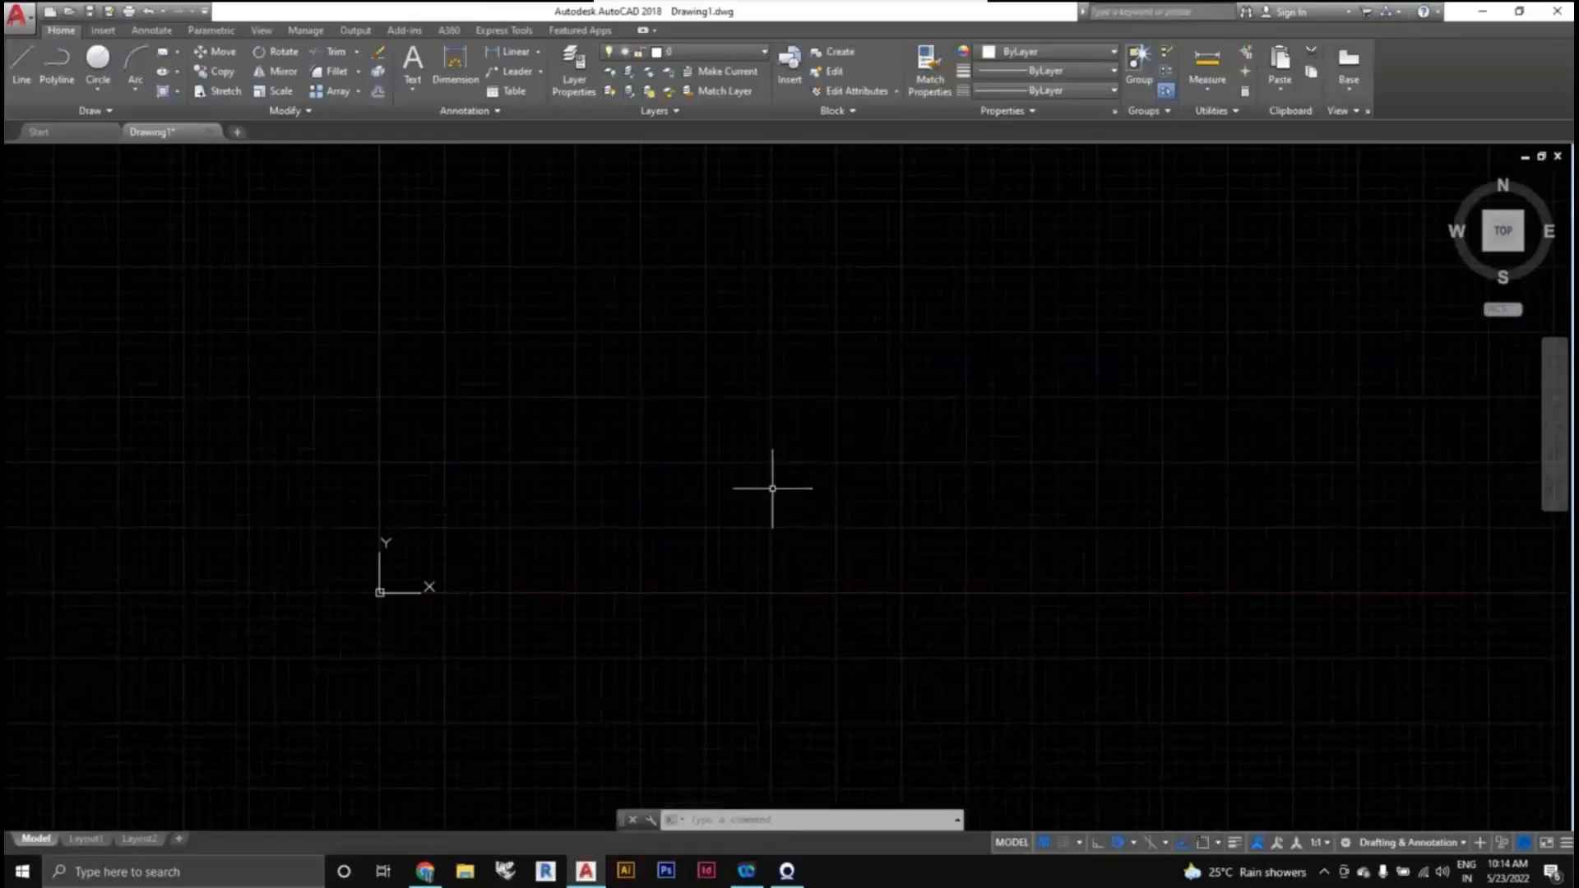
Start a line above the origin's X axis and draw its first horizontal segment about 2520 units long to the right.
{"action": "type", "text": "l"}
{"action": "key", "text": "Return"}
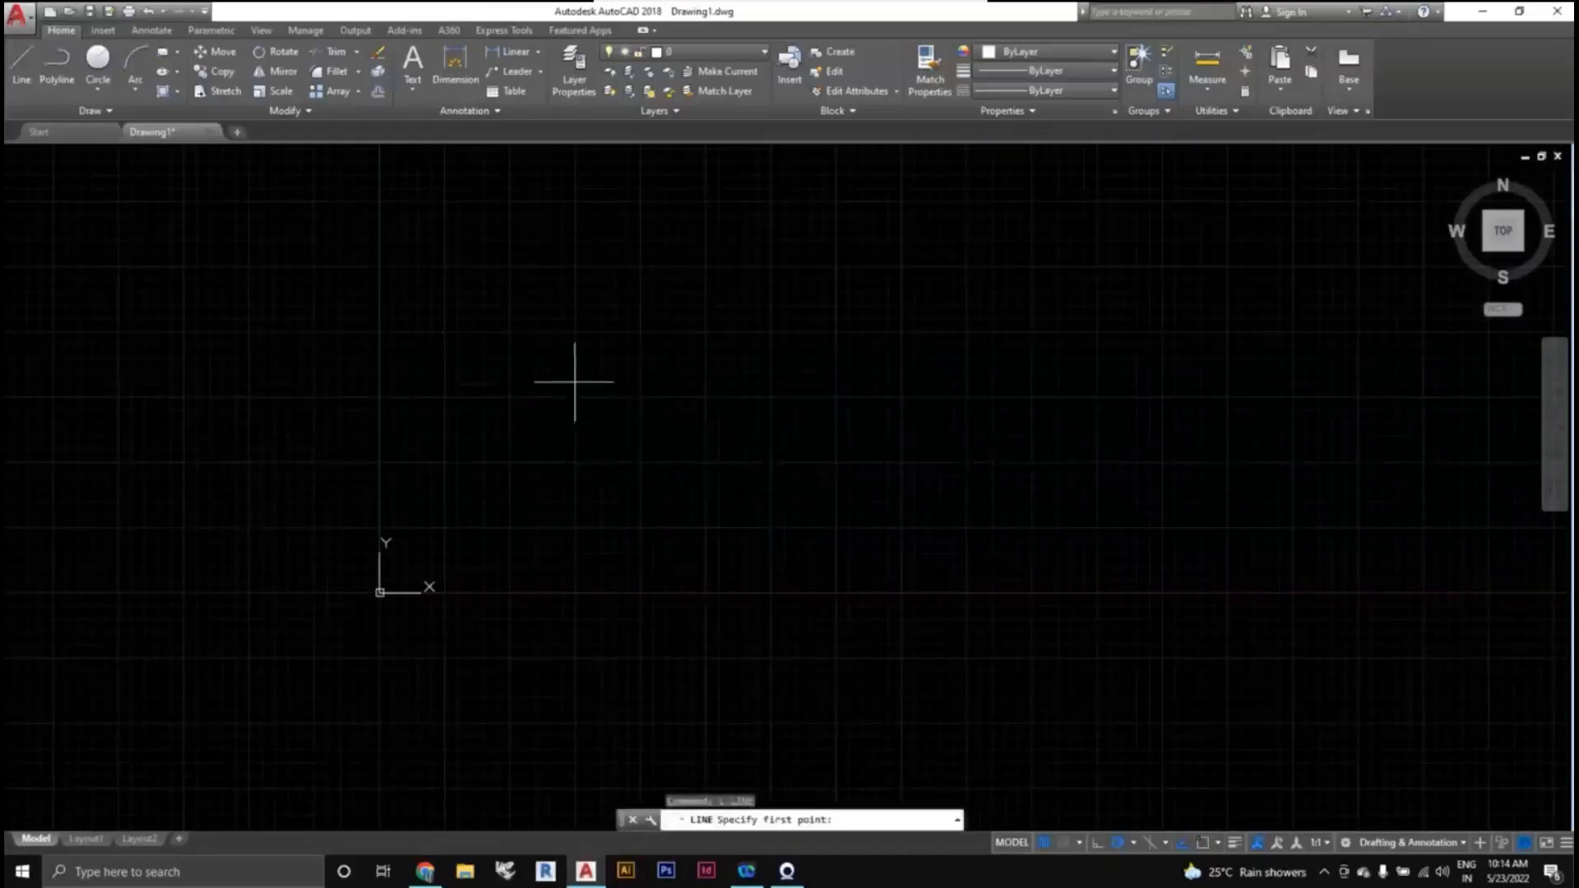
{"action": "left_click", "coordinate": [531, 392]}
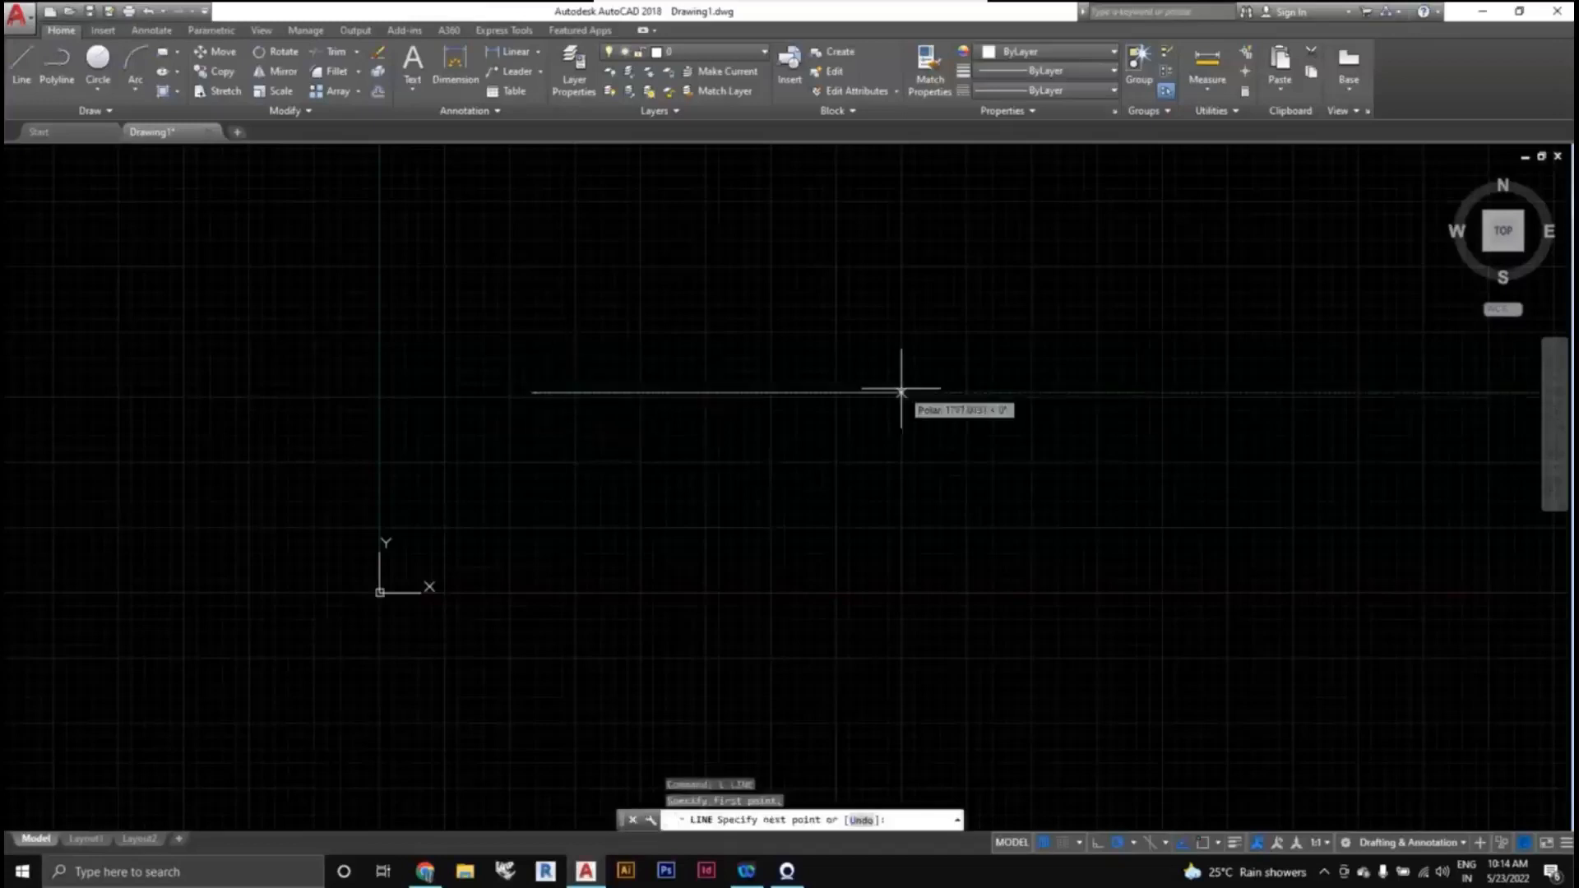
{"action": "scroll", "coordinate": [954, 393], "scroll_direction": "down", "scroll_amount": 2}
{"action": "middle_click_drag", "start_coordinate": [959, 394], "coordinate": [862, 413]}
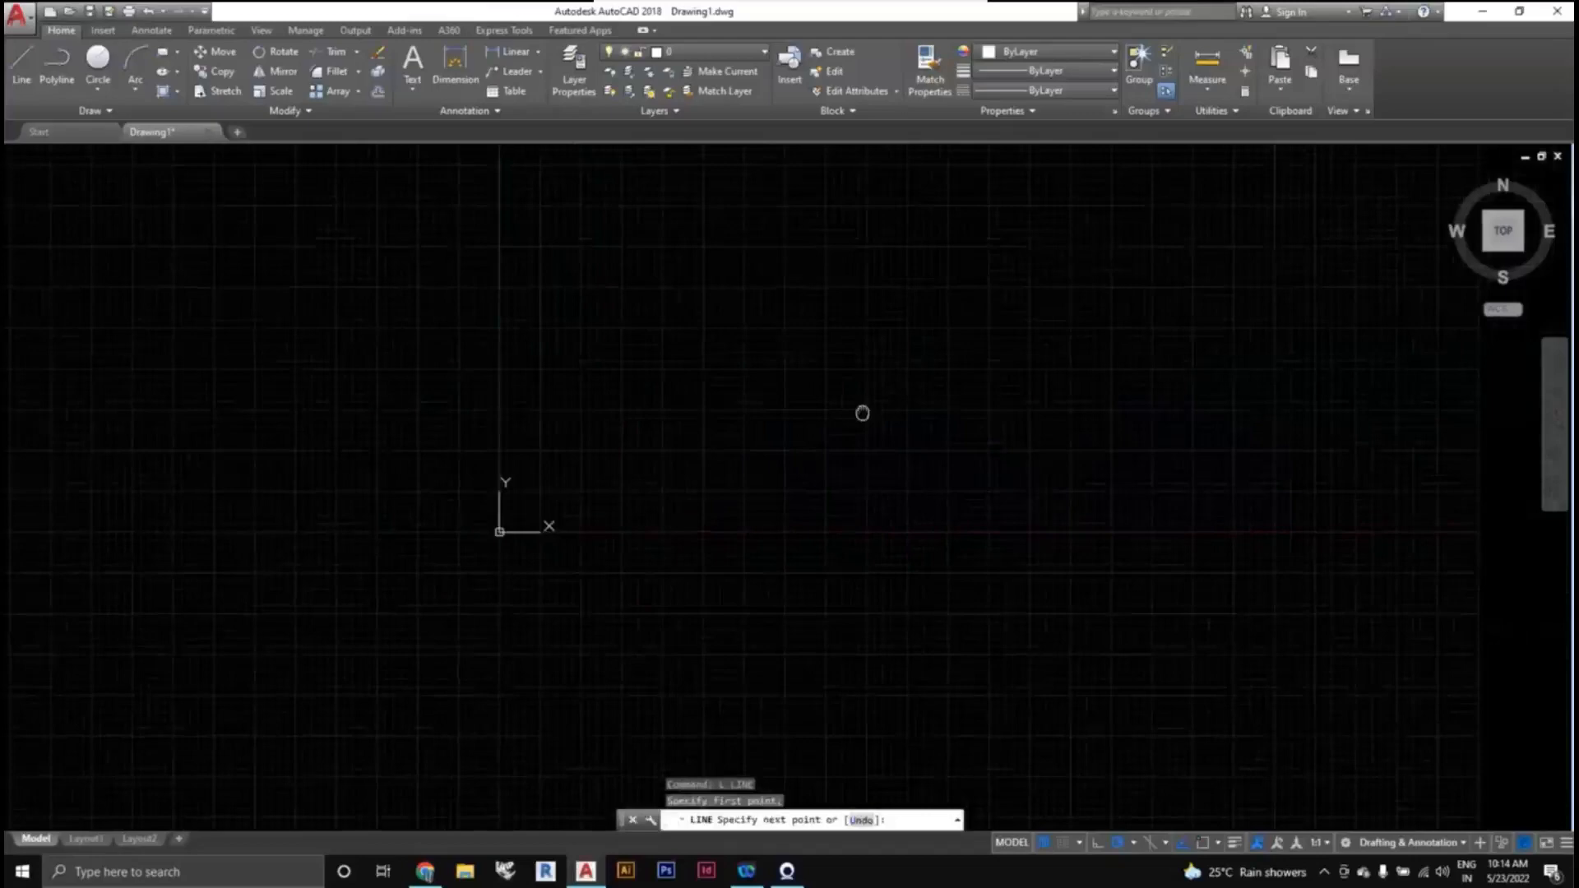
{"action": "scroll", "coordinate": [862, 413], "scroll_direction": "up", "scroll_amount": 2}
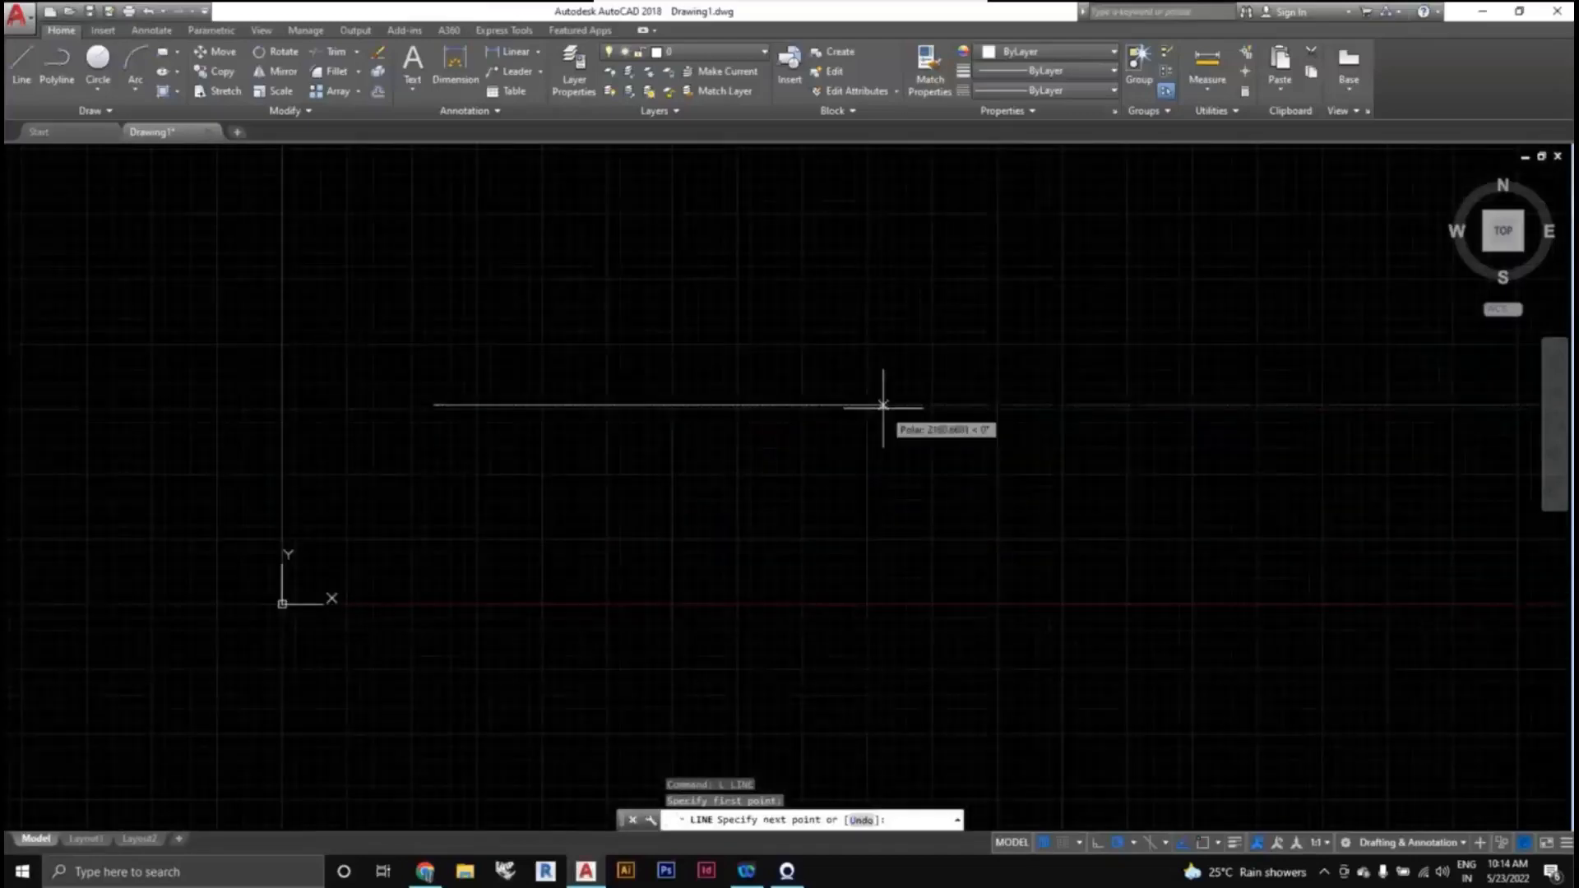
{"action": "middle_click_drag", "start_coordinate": [882, 405], "coordinate": [796, 407]}
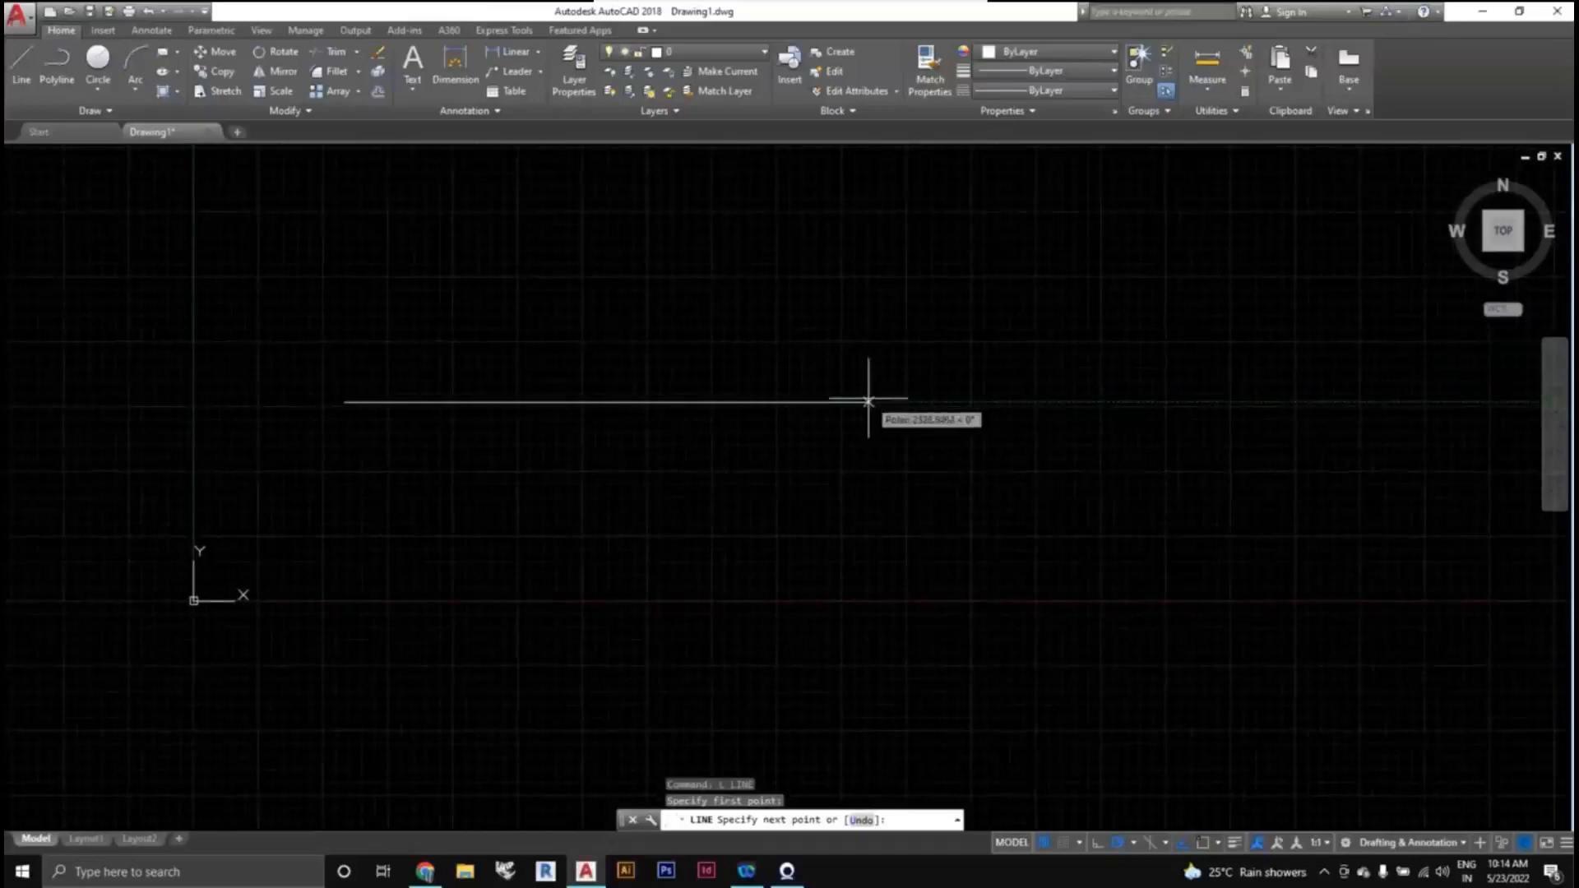
{"action": "left_click", "coordinate": [868, 402]}
Continue the line with four orthogonal segments: down about 870 units, right, up and right, forming an open stepped shape.
{"action": "middle_click_drag", "start_coordinate": [868, 402], "coordinate": [837, 390]}
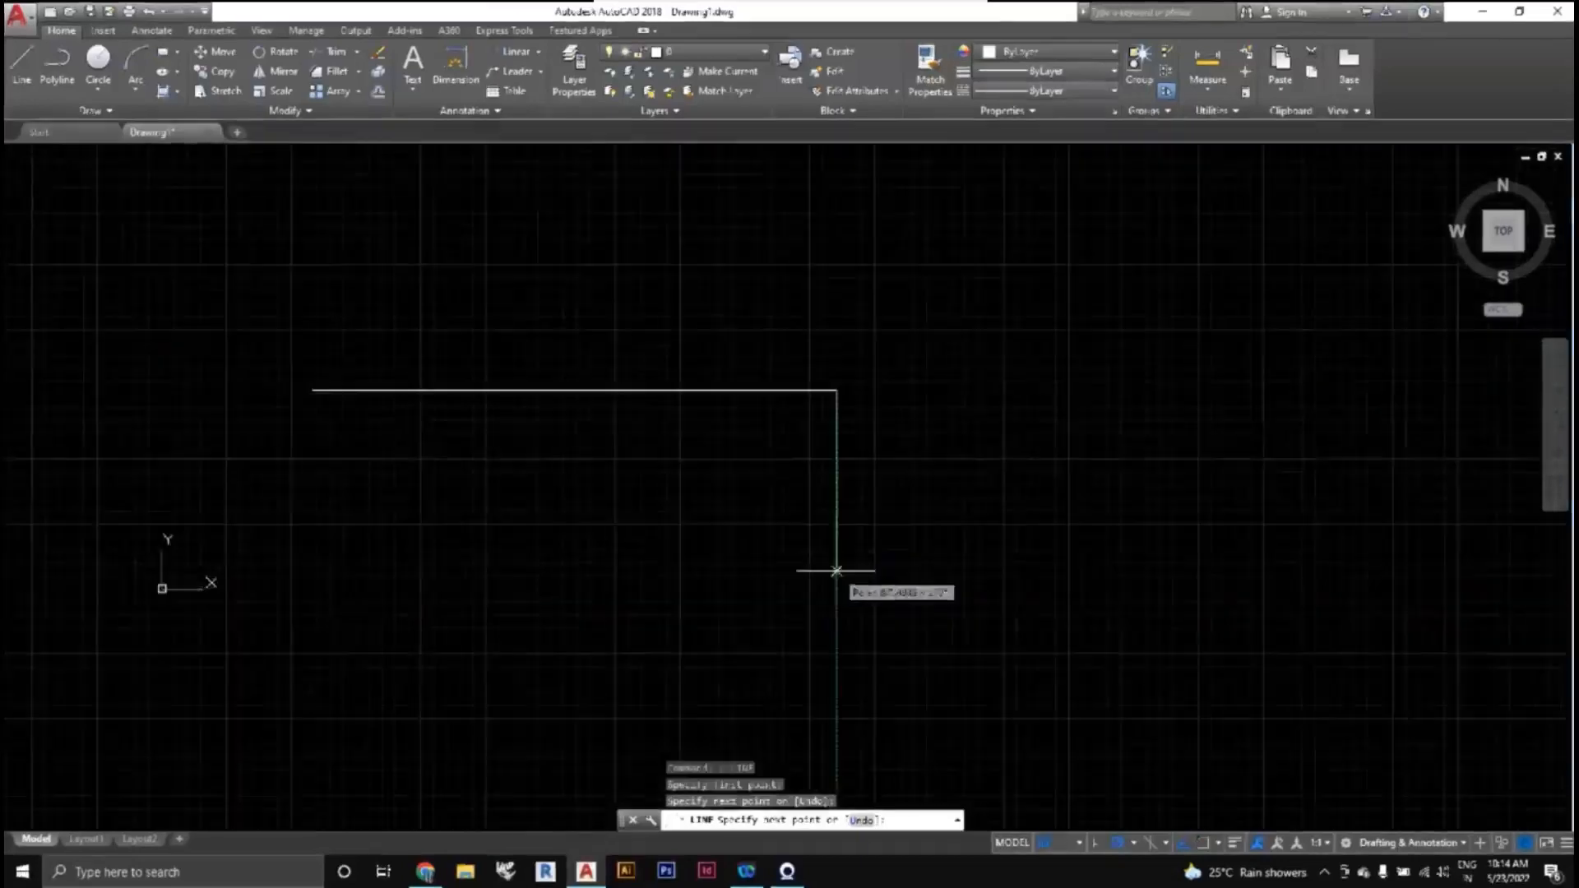
{"action": "left_click", "coordinate": [836, 570]}
{"action": "left_click", "coordinate": [940, 570]}
{"action": "left_click", "coordinate": [939, 420]}
{"action": "left_click", "coordinate": [1081, 419]}
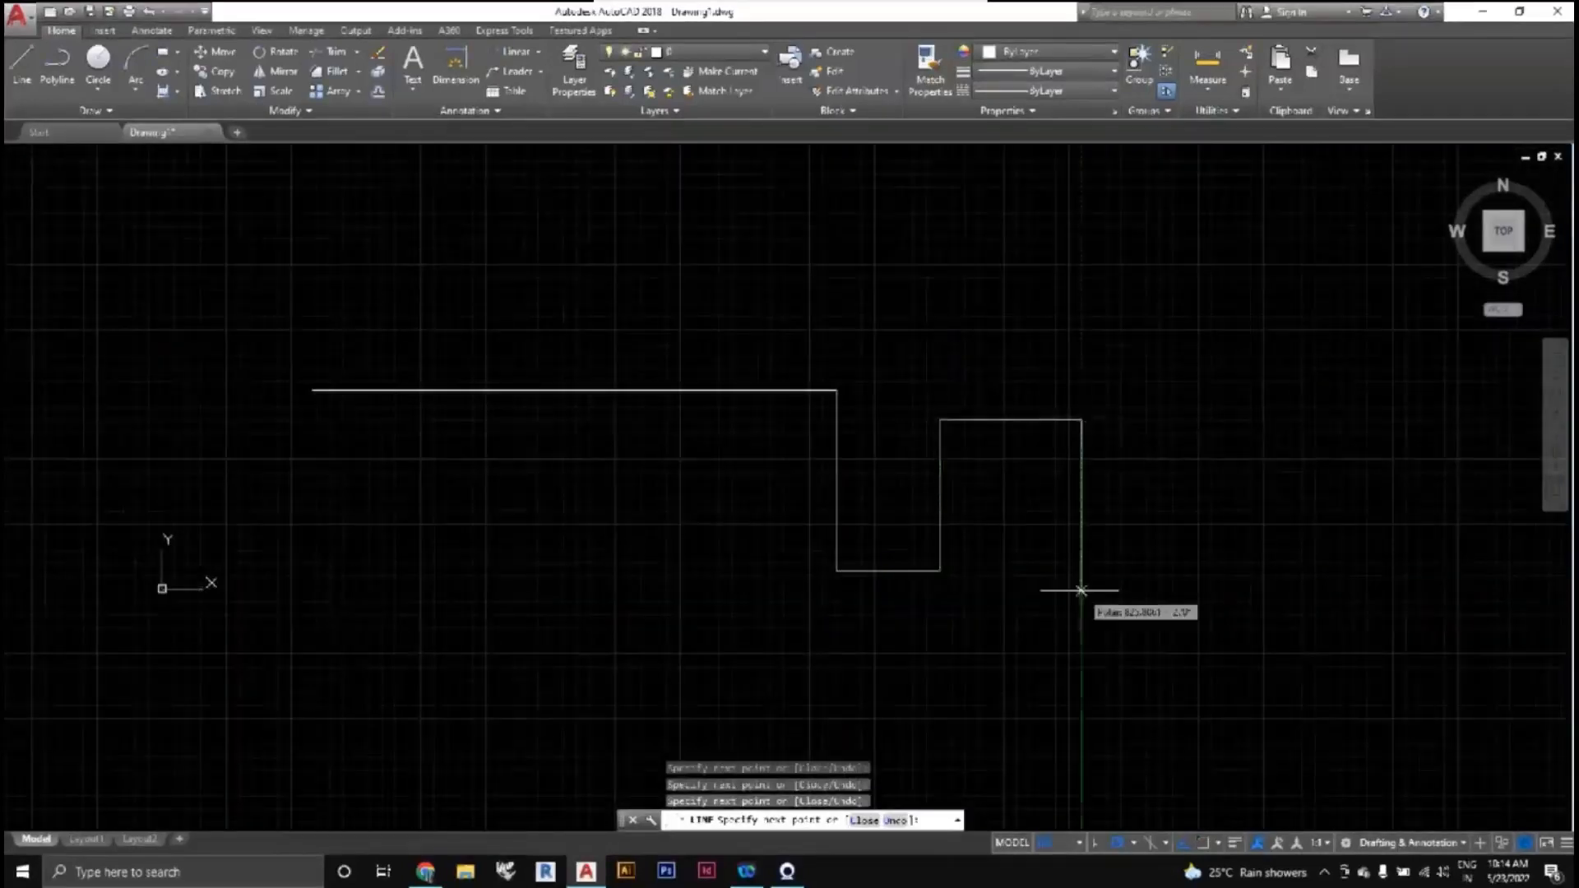
{"action": "key", "text": "Escape"}
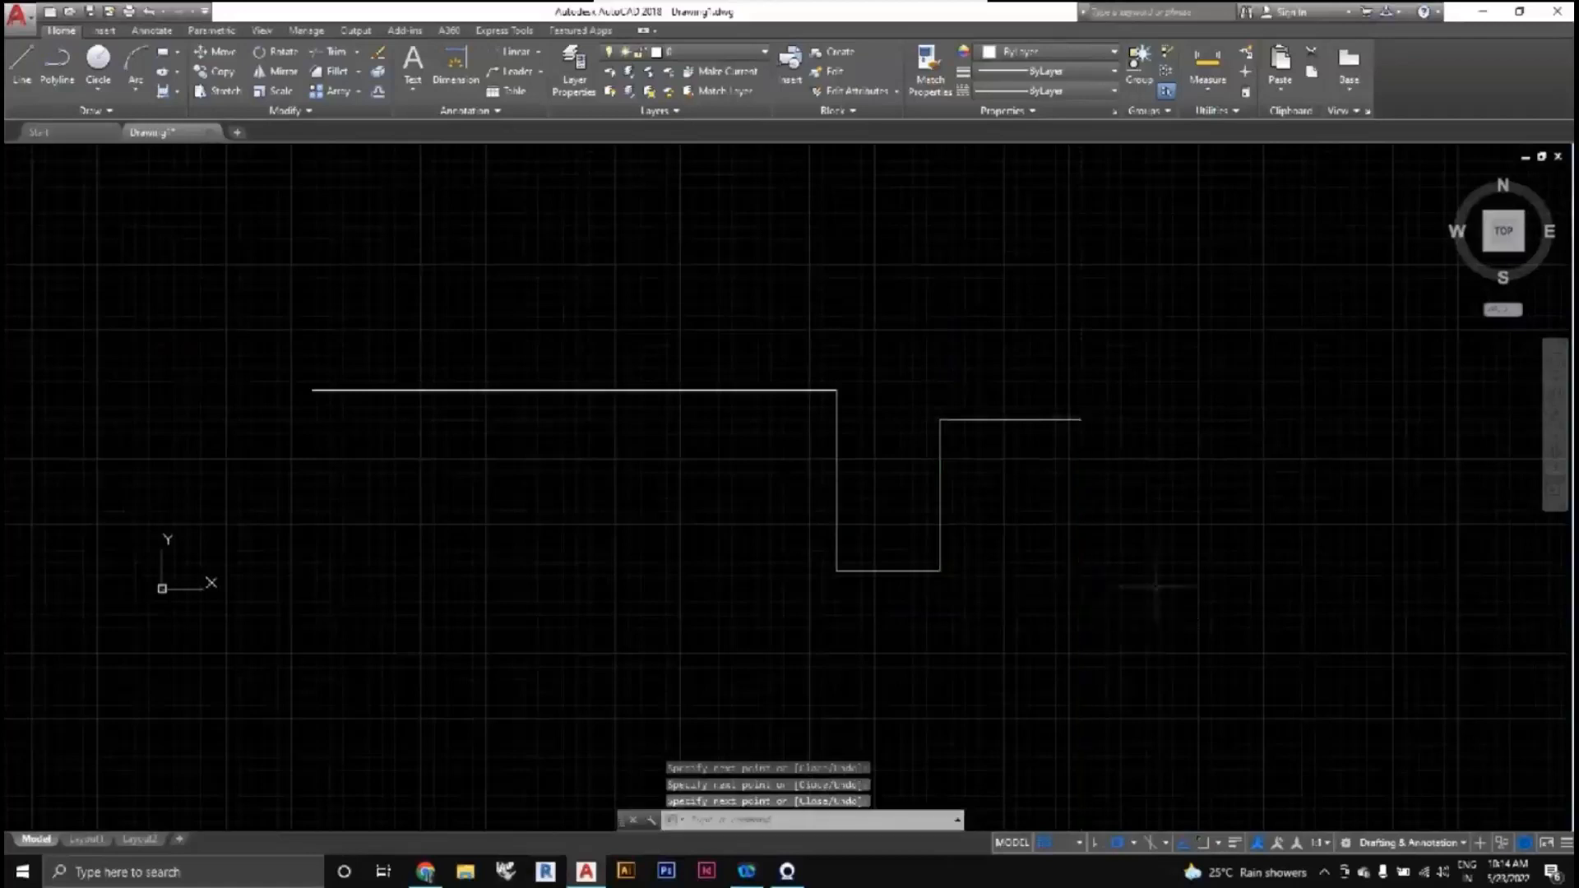
Select all stepped line segments and choose yellow index color 50 in the Select Color dialog.
{"action": "mouse_move", "coordinate": [1152, 589]}
{"action": "middle_mouse_down"}
{"action": "mouse_move", "coordinate": [1120, 539]}
{"action": "mouse_move", "coordinate": [1046, 546]}
{"action": "mouse_move", "coordinate": [1026, 589]}
{"action": "mouse_move", "coordinate": [1033, 564]}
{"action": "middle_mouse_up"}
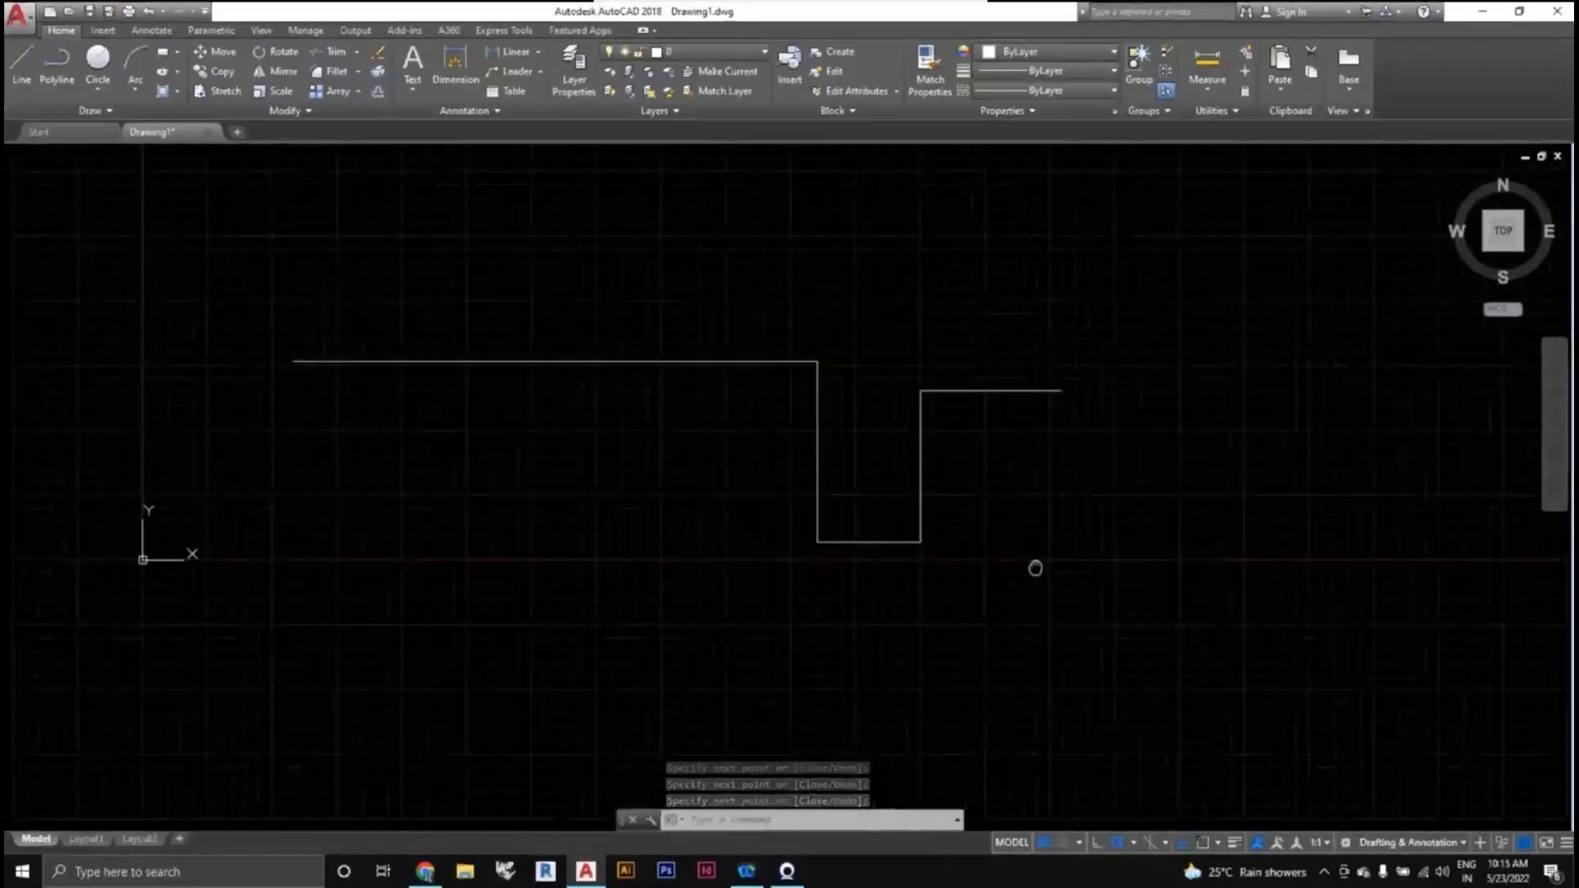
{"action": "left_click", "coordinate": [1057, 627]}
{"action": "left_click", "coordinate": [535, 275]}
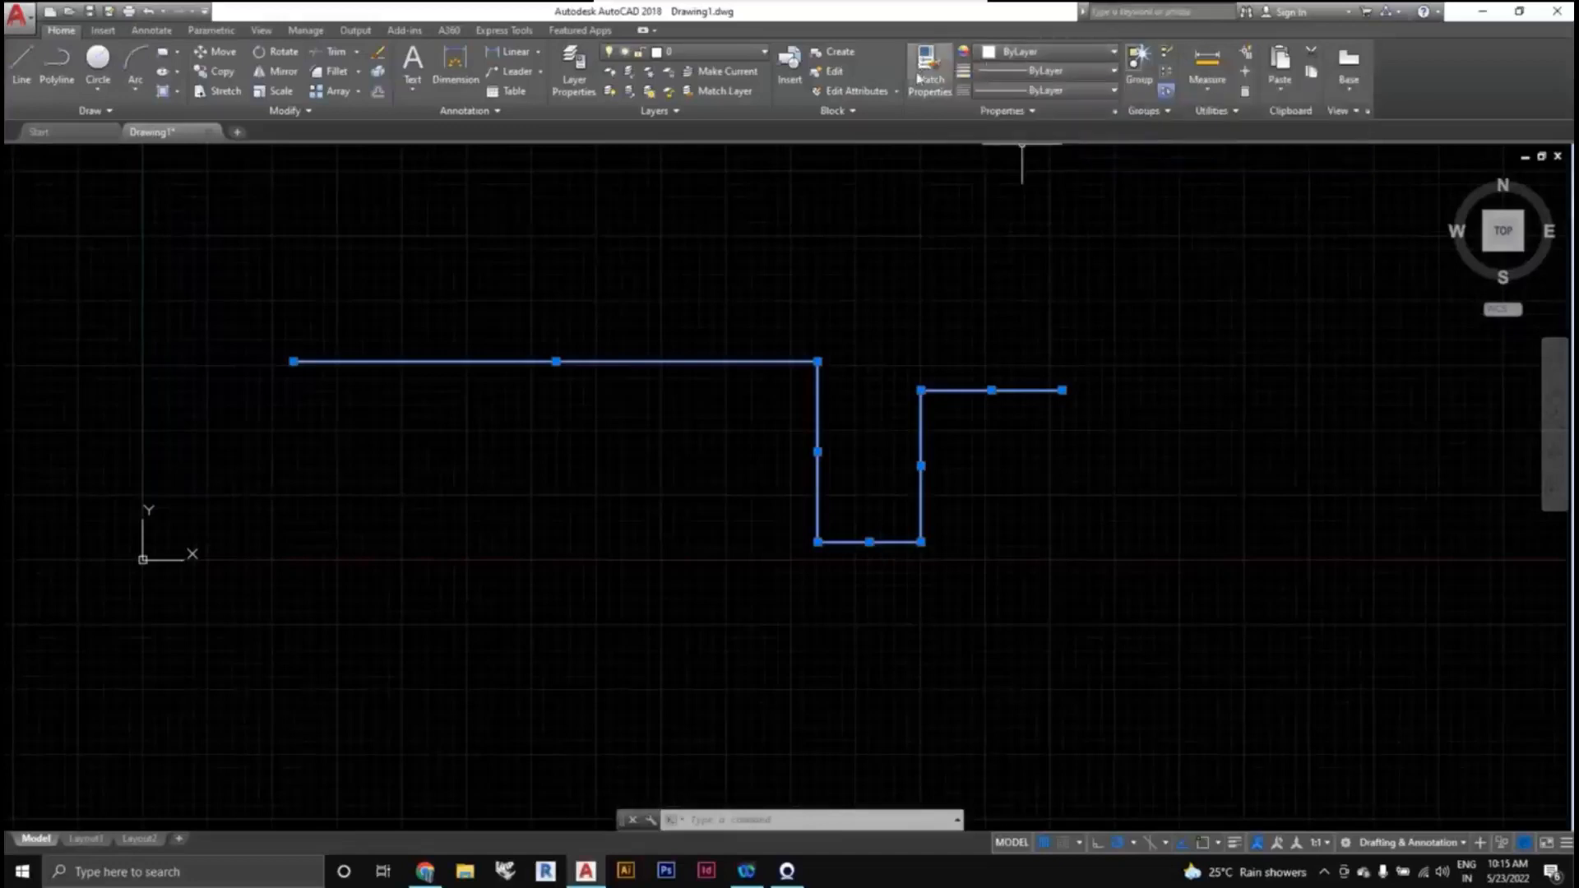
{"action": "left_click", "coordinate": [1099, 59]}
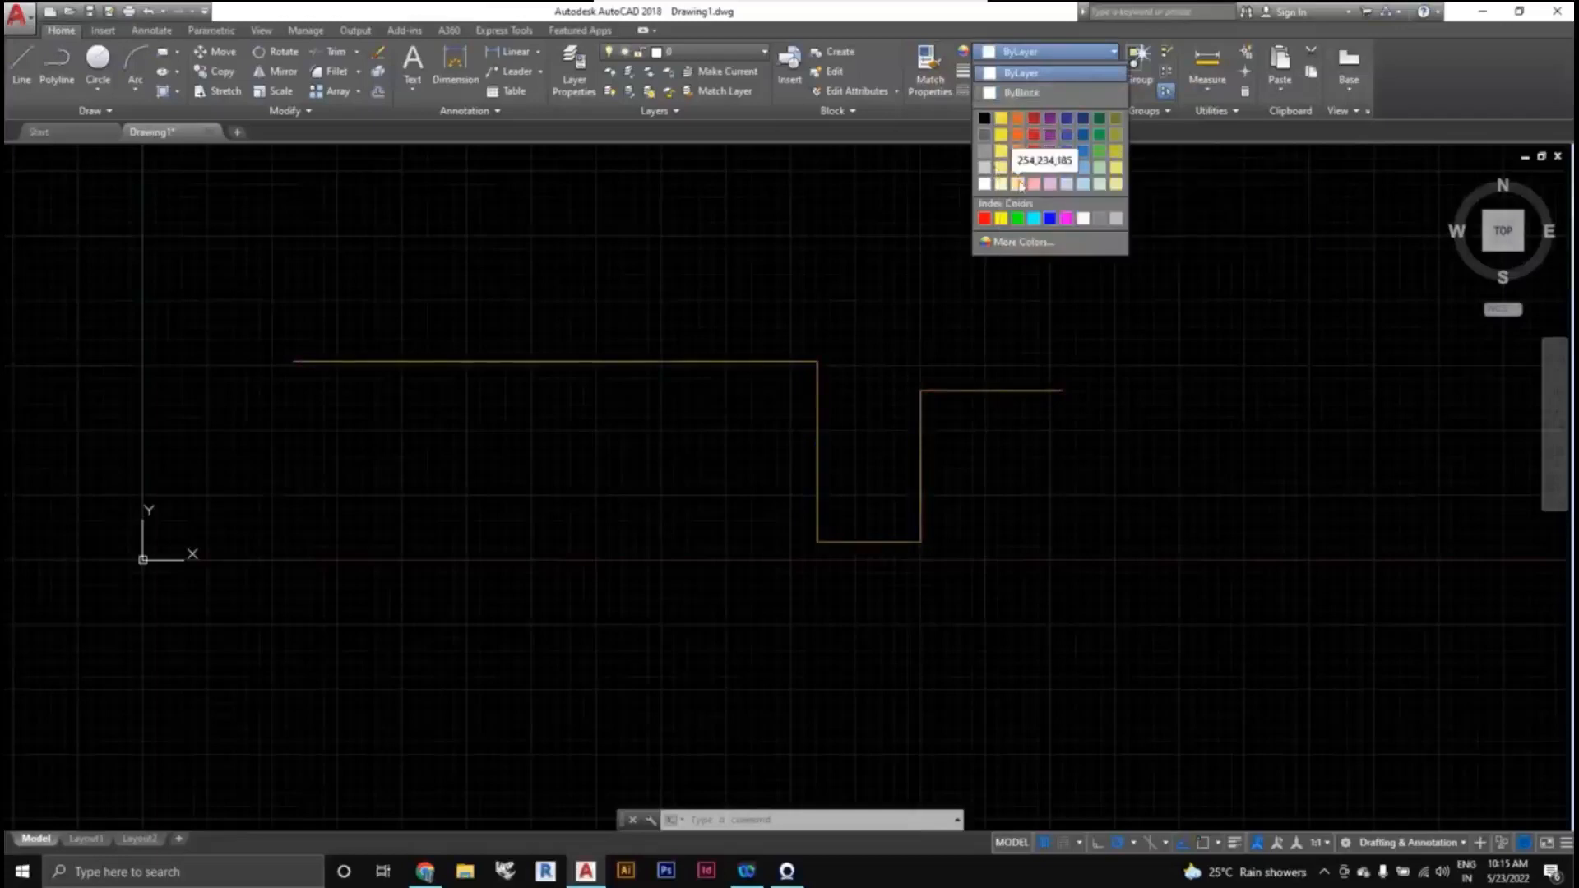
{"action": "left_click", "coordinate": [1022, 240]}
{"action": "left_click_drag", "start_coordinate": [806, 285], "coordinate": [1210, 230]}
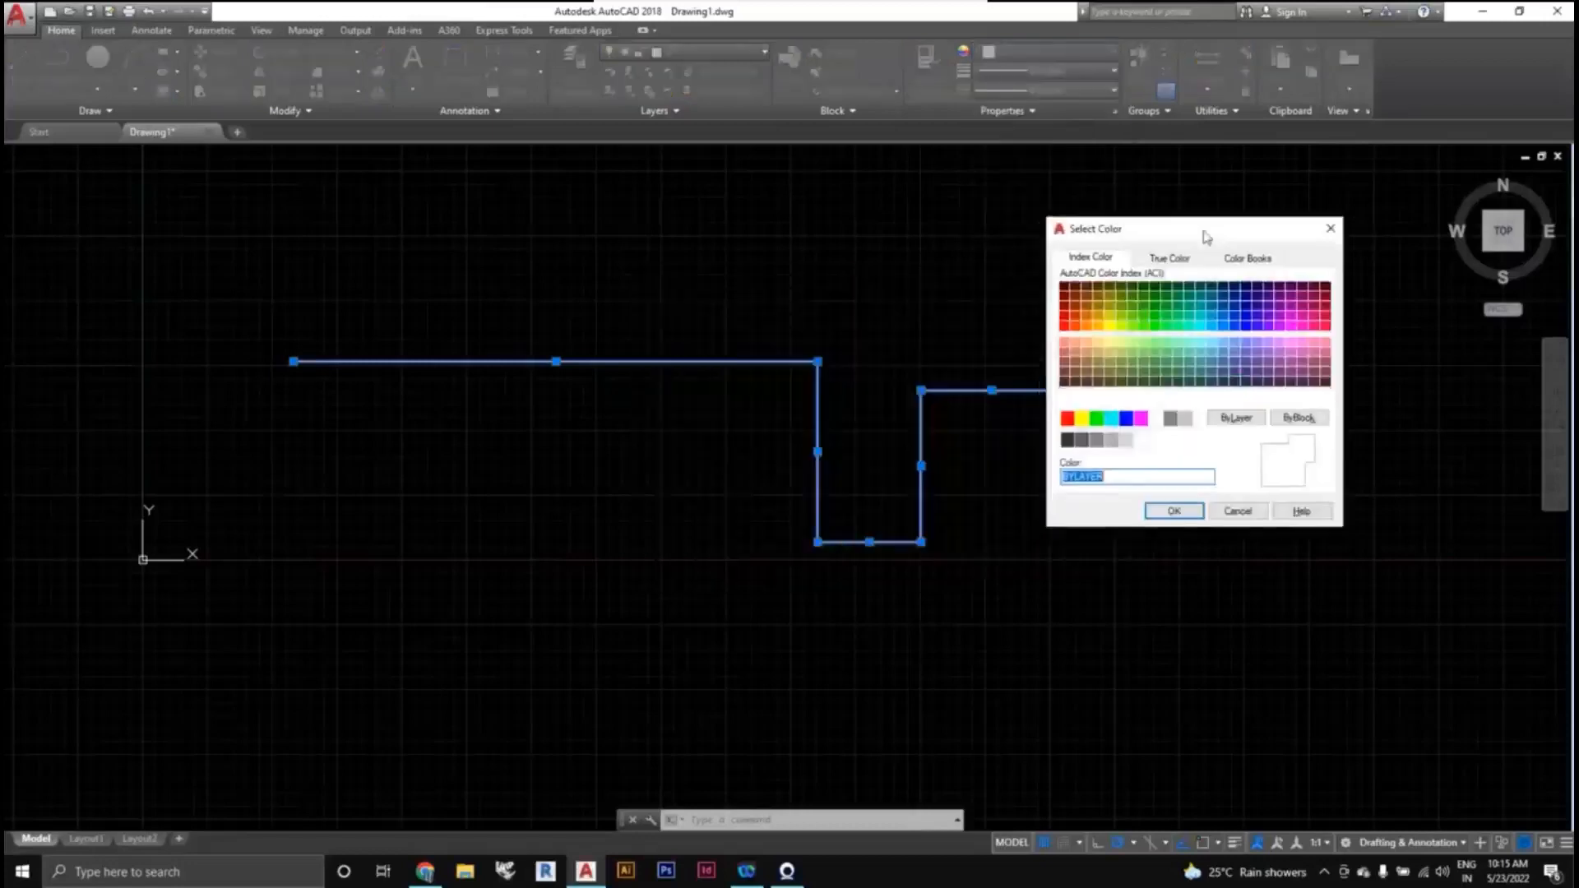
{"action": "left_click", "coordinate": [1098, 296]}
{"action": "left_click", "coordinate": [1065, 301]}
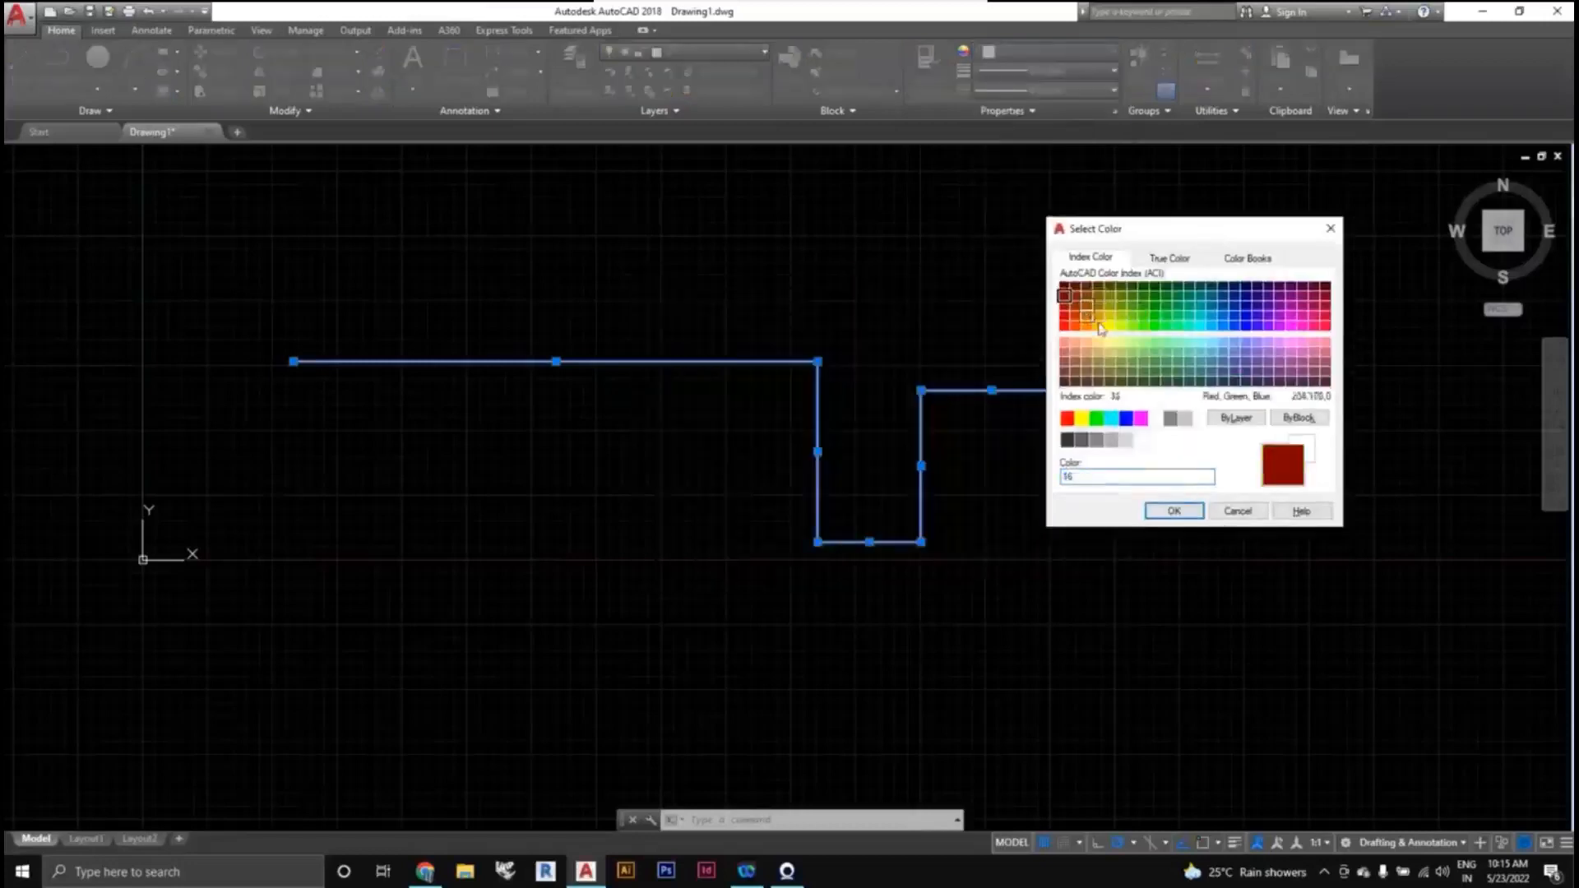
{"action": "left_click", "coordinate": [1098, 325]}
{"action": "left_click", "coordinate": [1109, 325]}
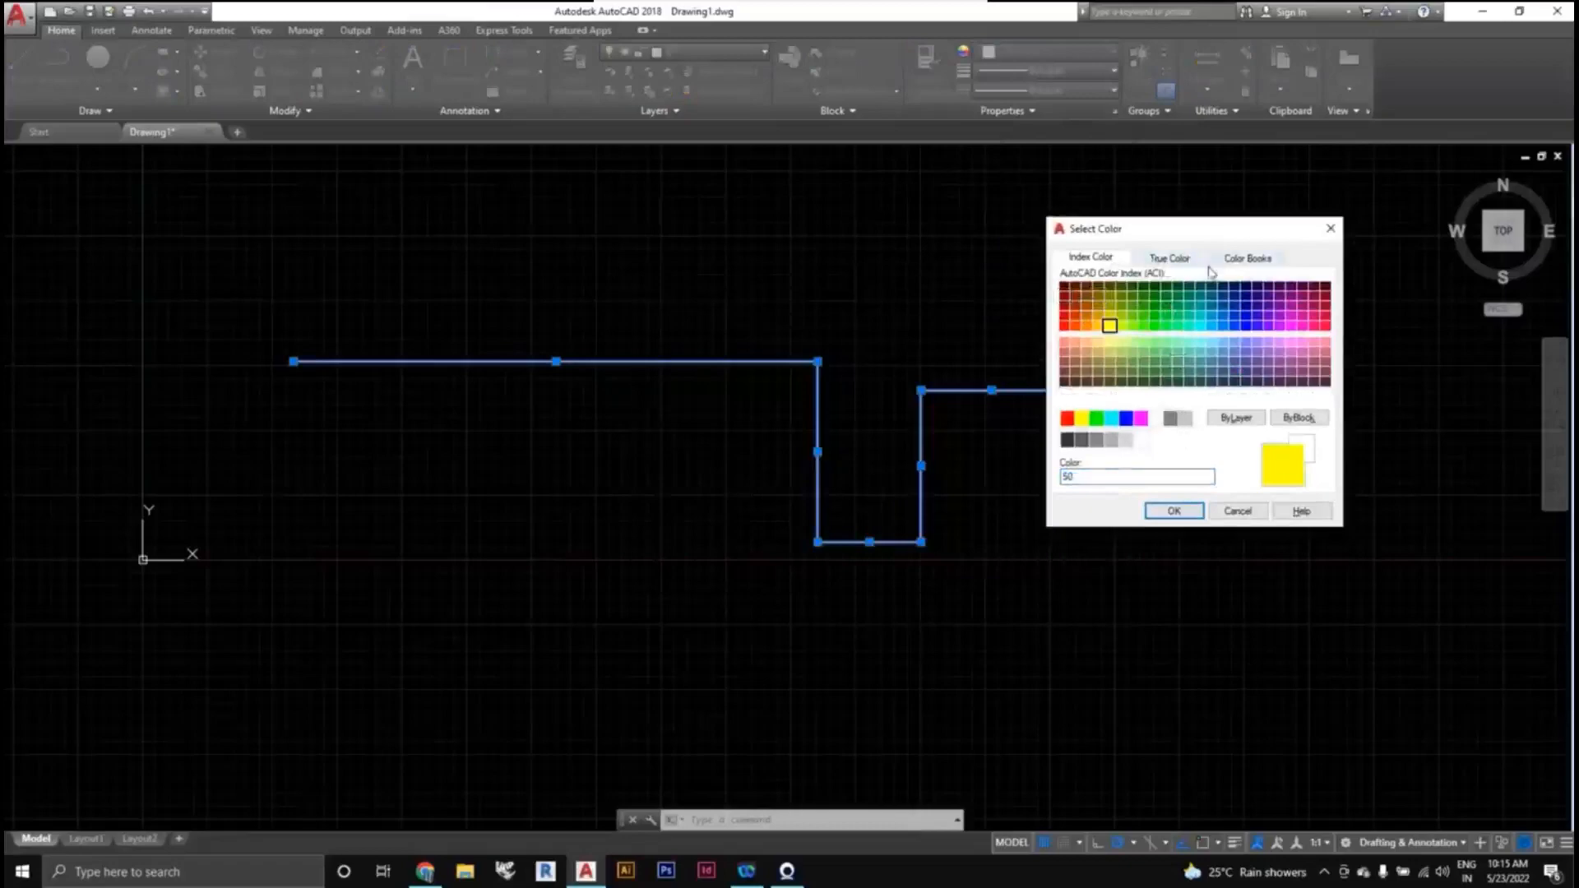
Review the True Color and Color Books options, apply yellow 255,255,0 to the stepped line, and clear the selection.
{"action": "left_click", "coordinate": [1168, 258]}
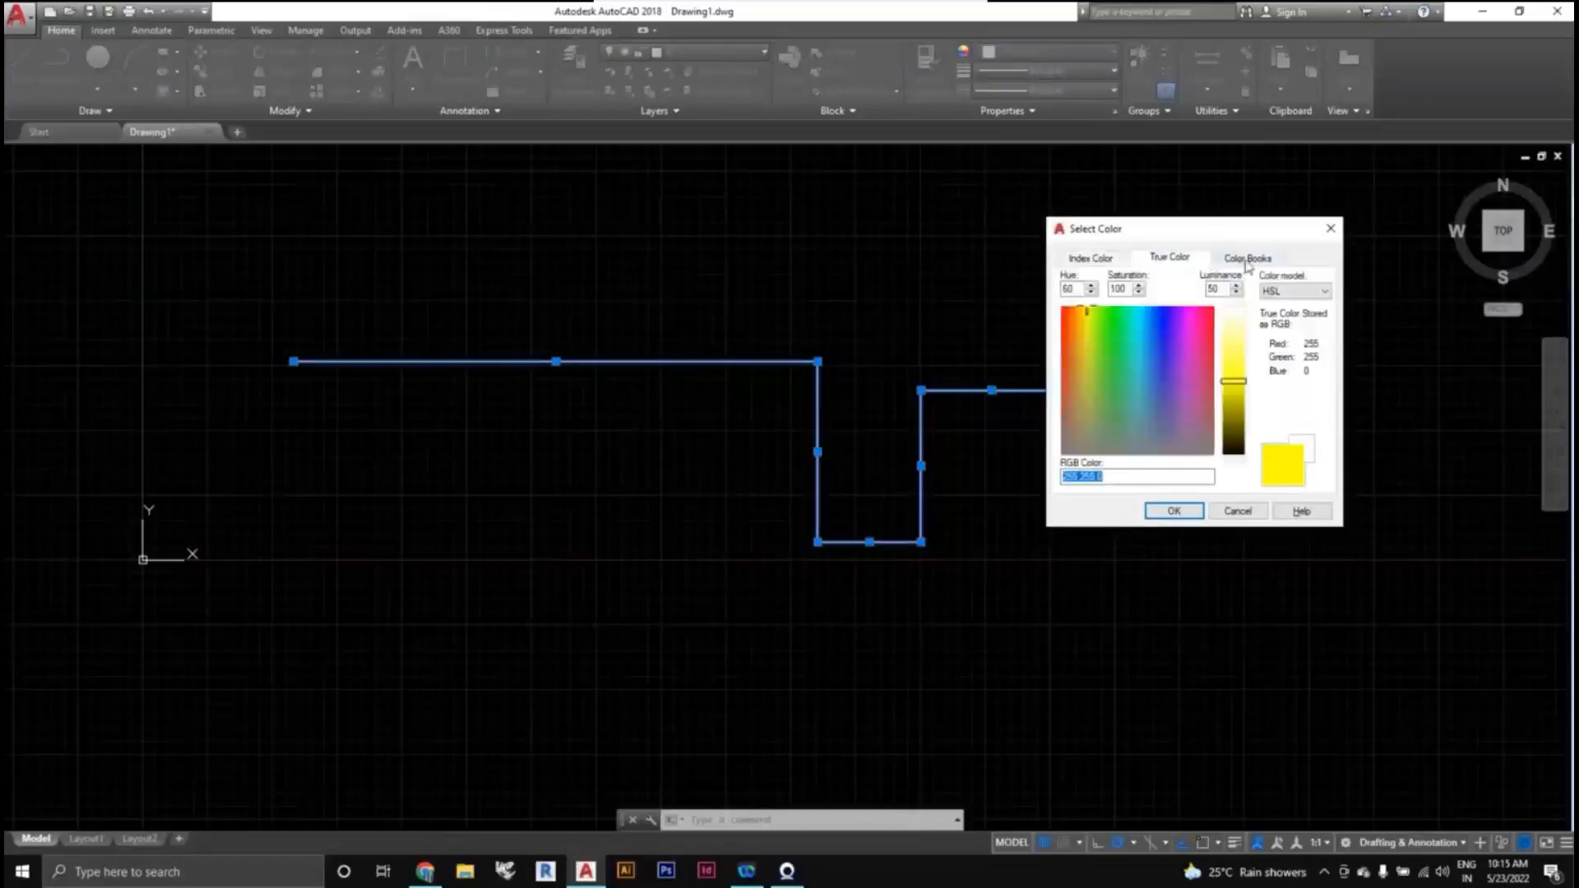
{"action": "left_click", "coordinate": [1243, 260]}
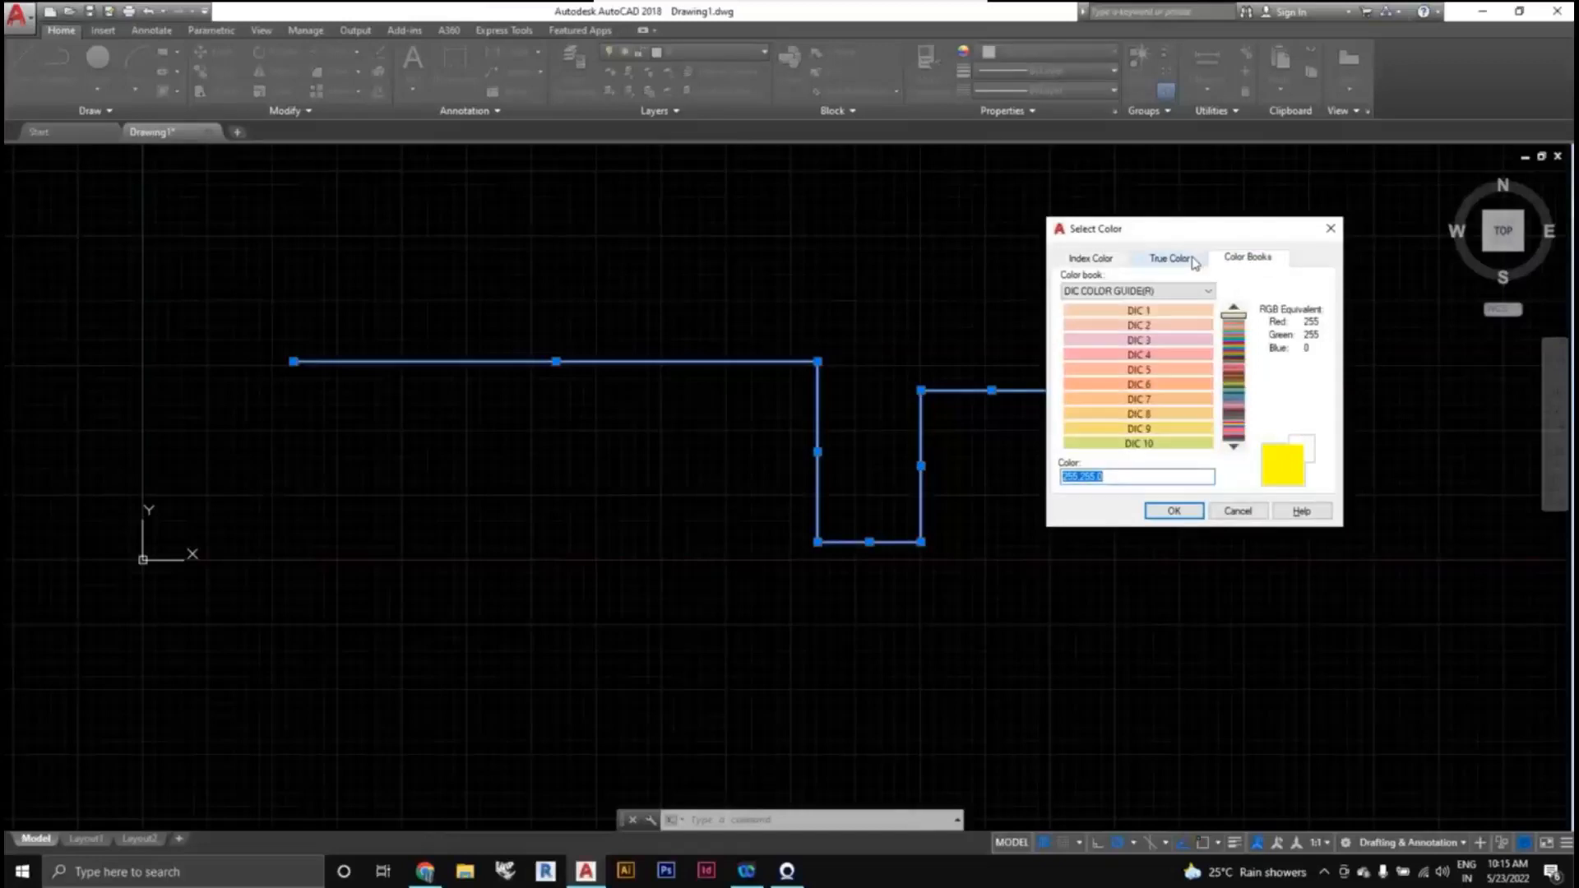
{"action": "left_click", "coordinate": [1189, 265]}
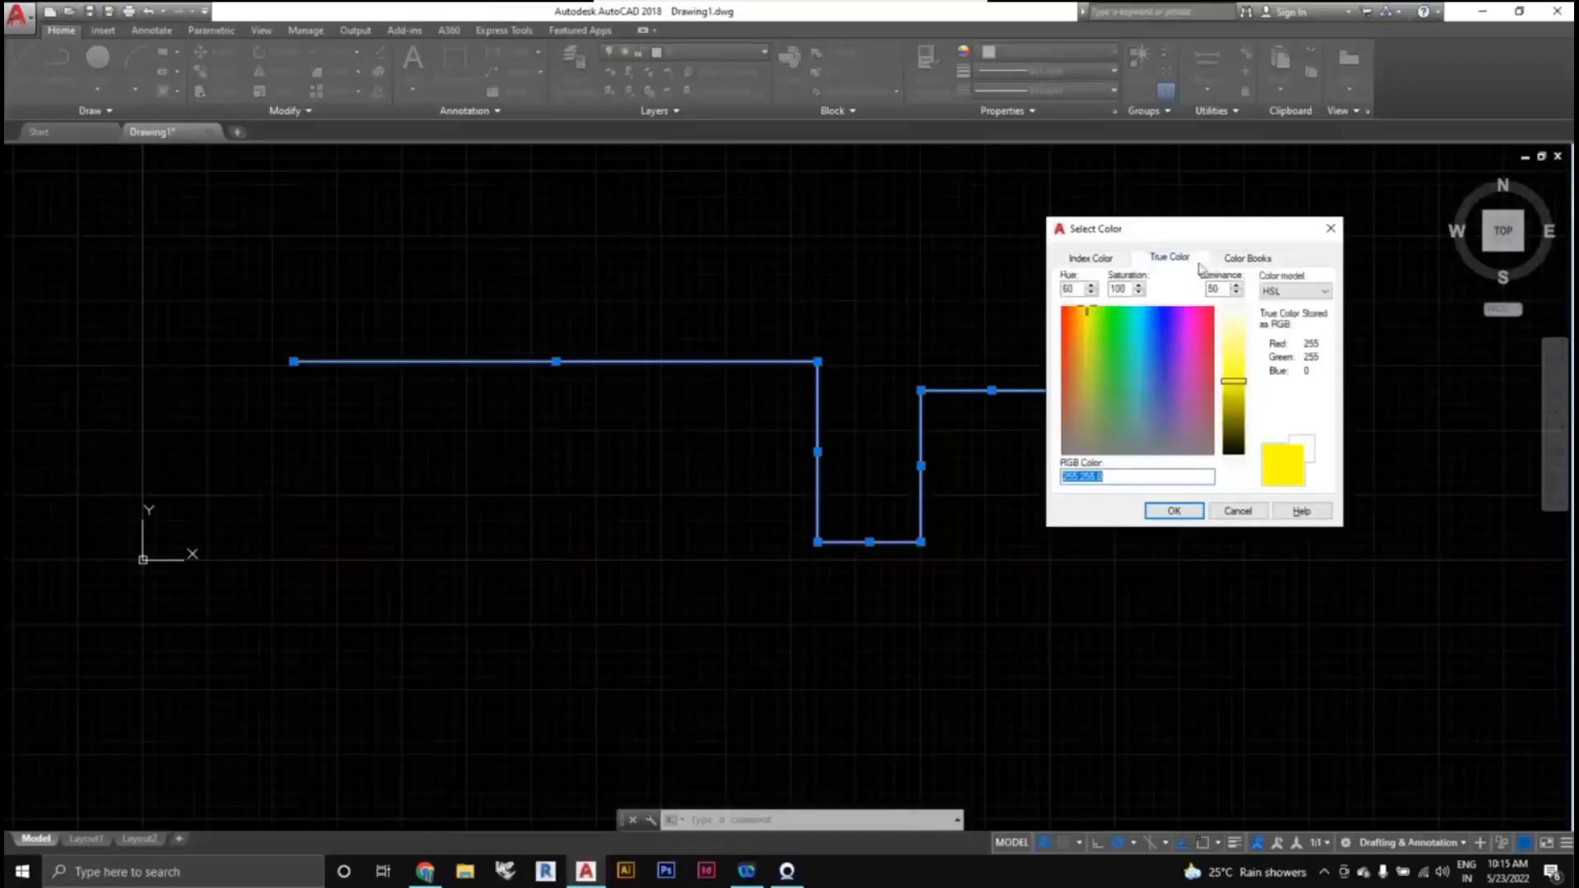
{"action": "left_click", "coordinate": [1248, 260]}
{"action": "left_click", "coordinate": [1102, 258]}
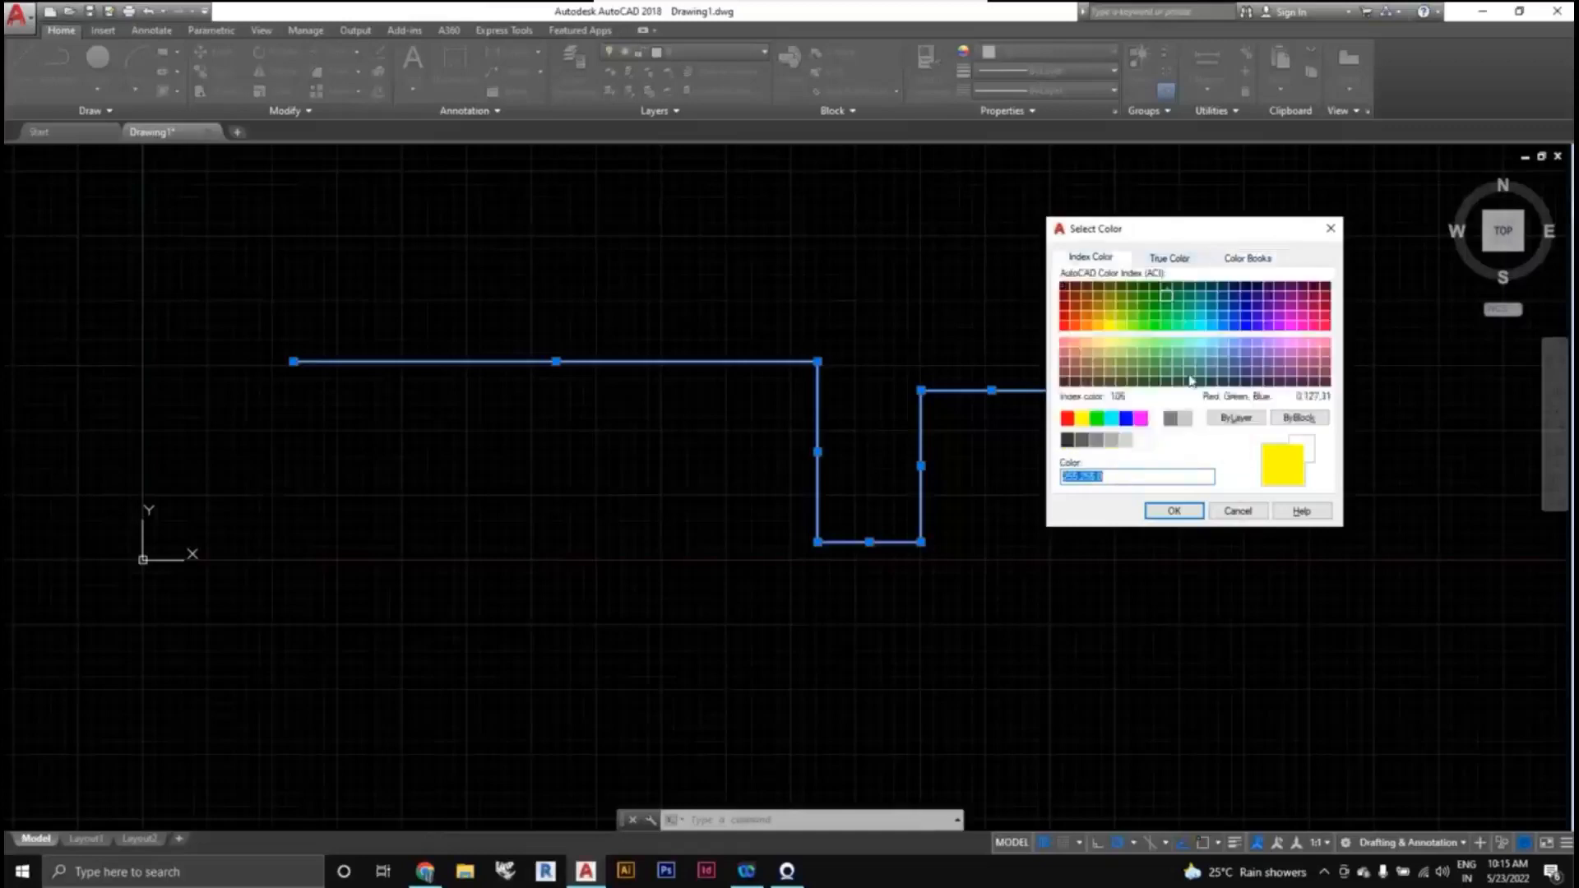
{"action": "left_click", "coordinate": [1174, 511]}
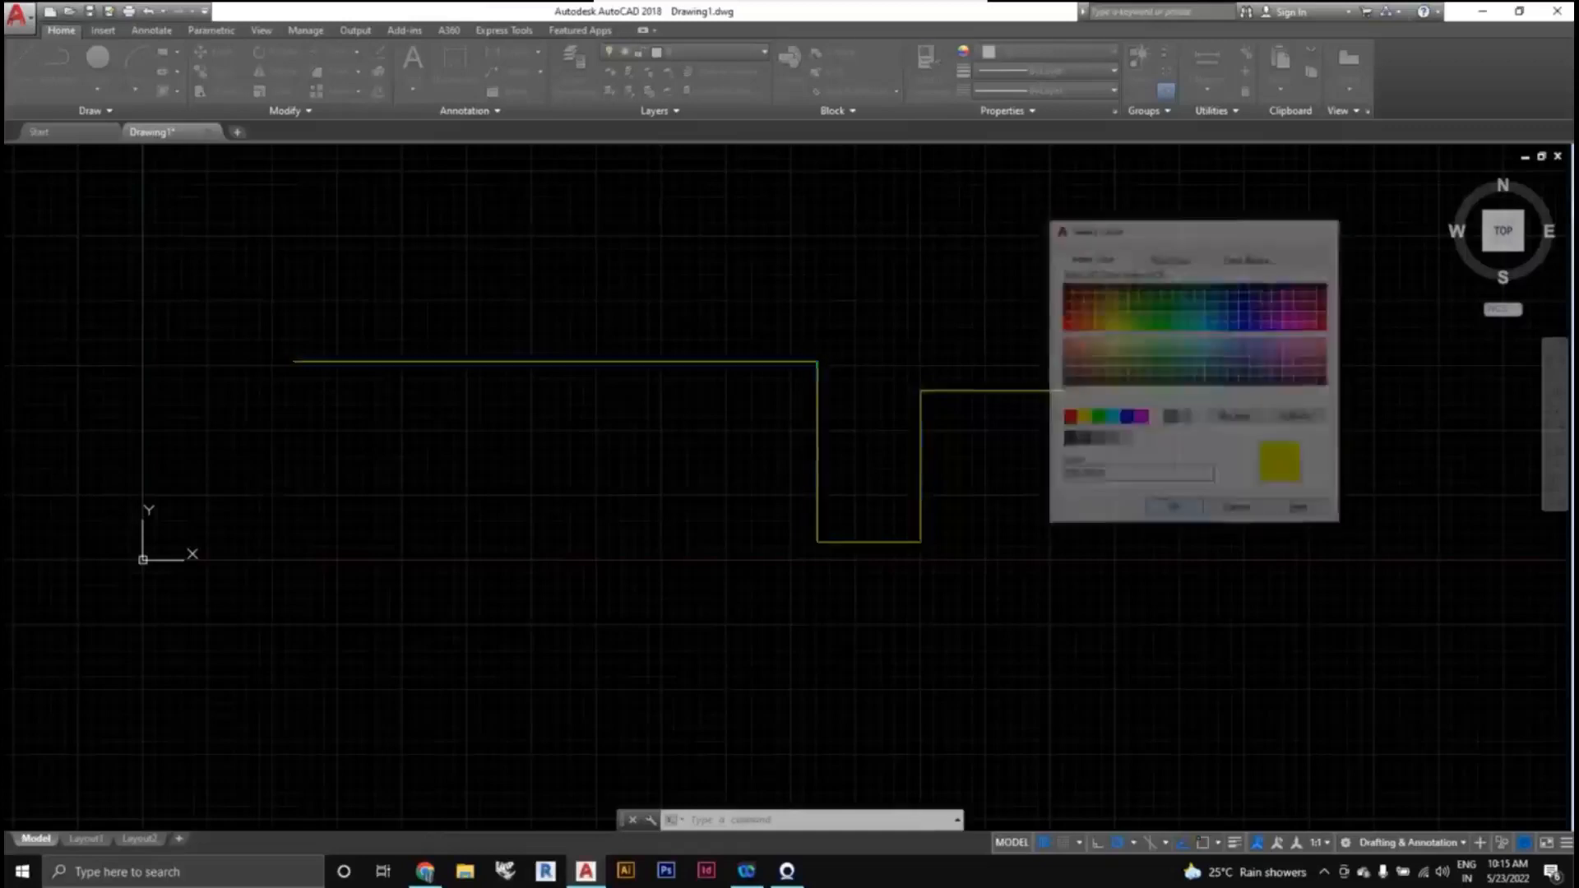
{"action": "left_click", "coordinate": [1077, 560]}
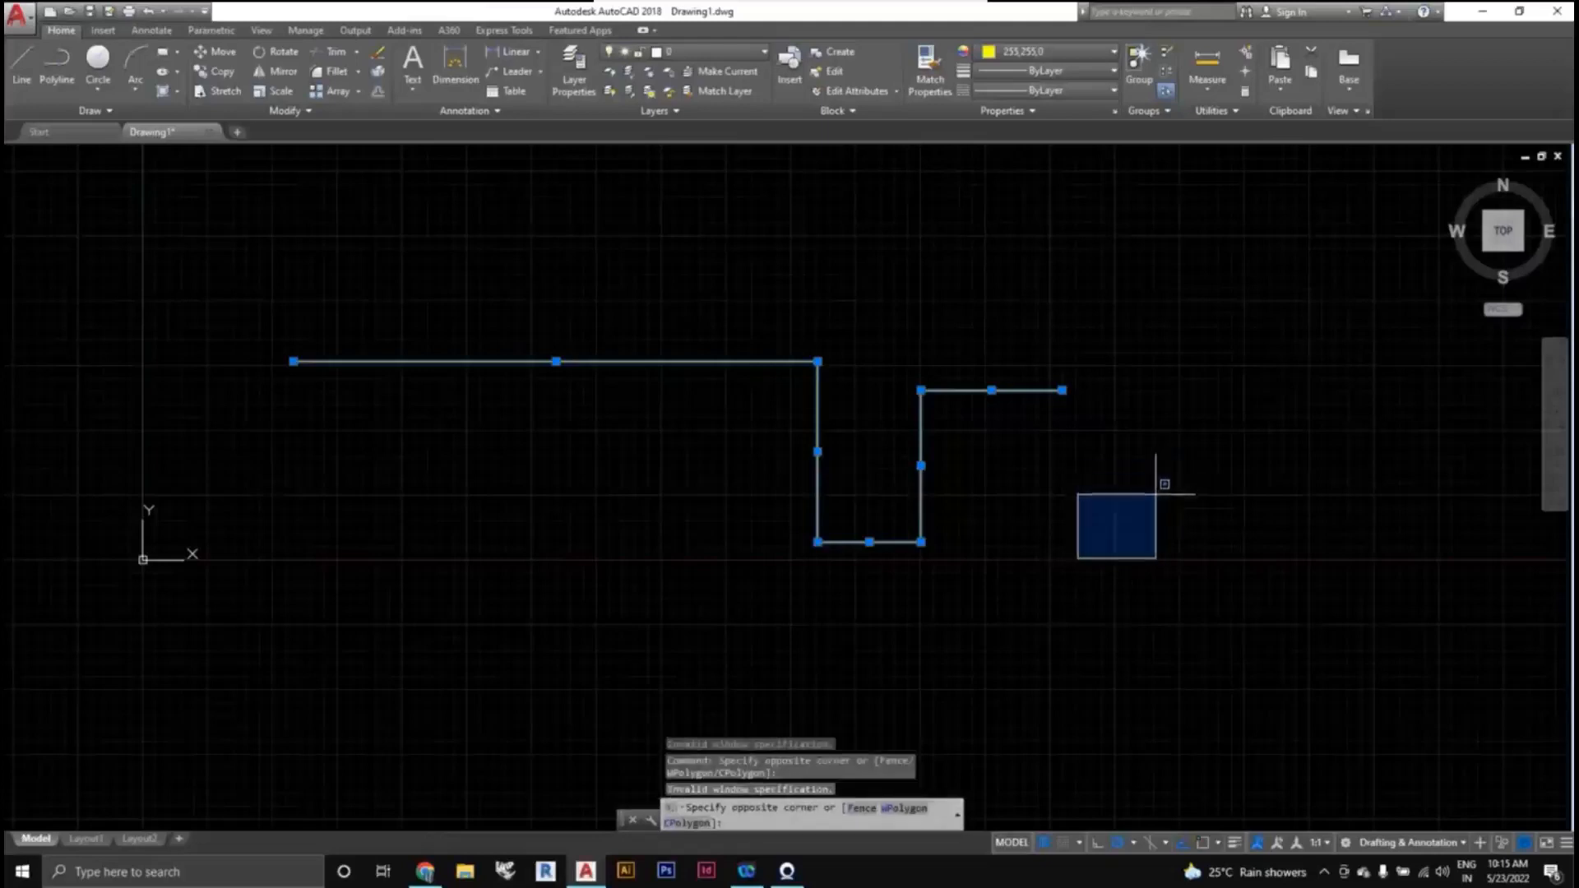
{"action": "key", "text": "Escape"}
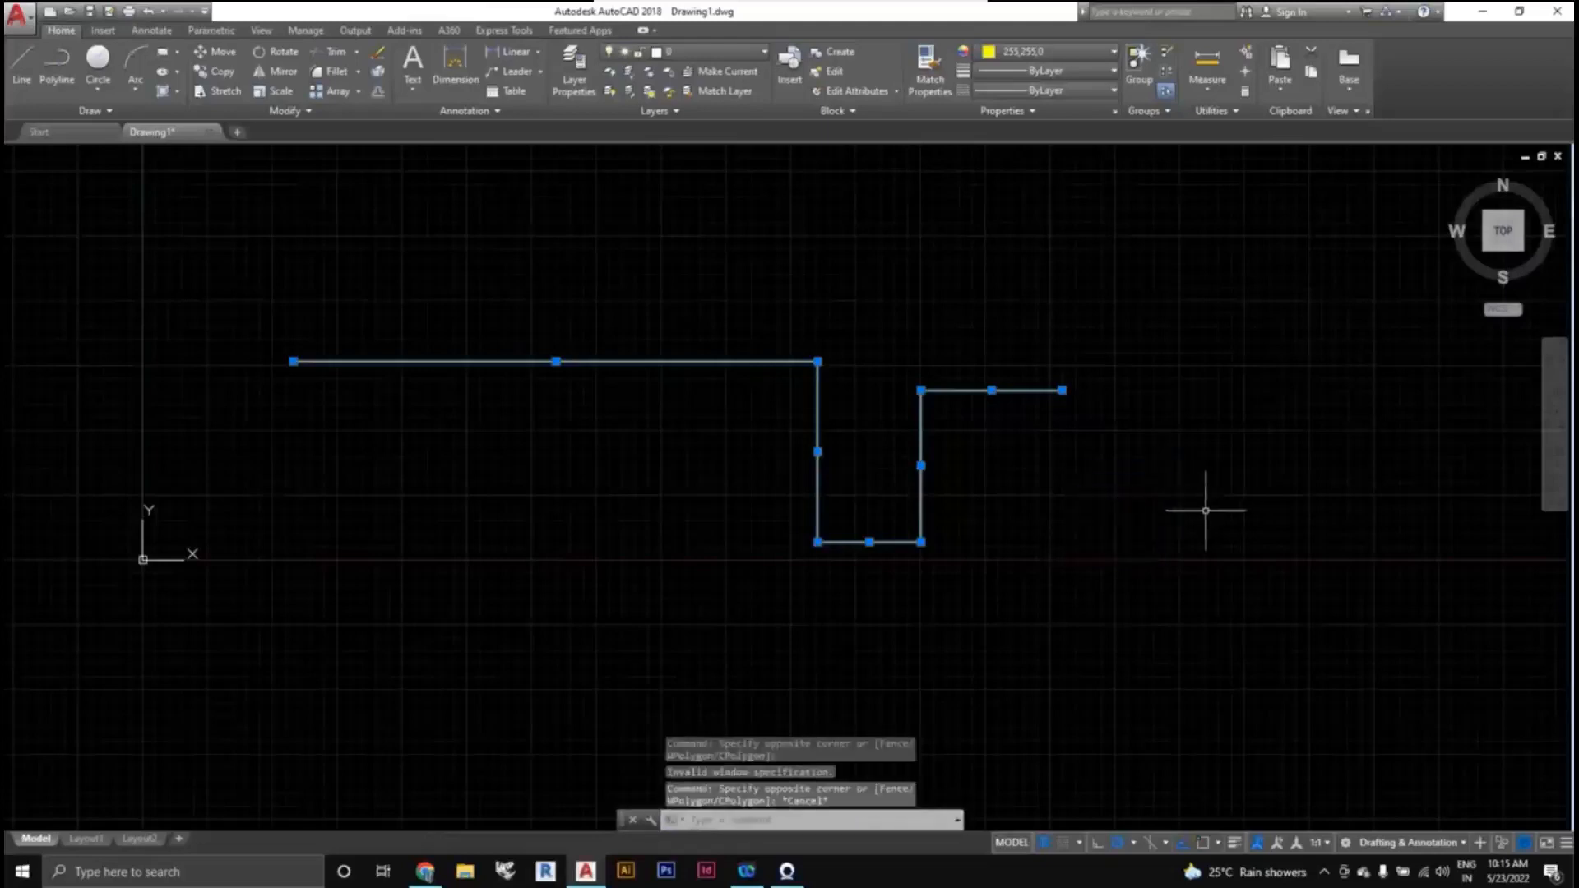
{"action": "key", "text": "Escape"}
Examine the recolored stepped line in the drawing.
{"action": "scroll", "coordinate": [1113, 497], "scroll_direction": "up", "scroll_amount": 3}
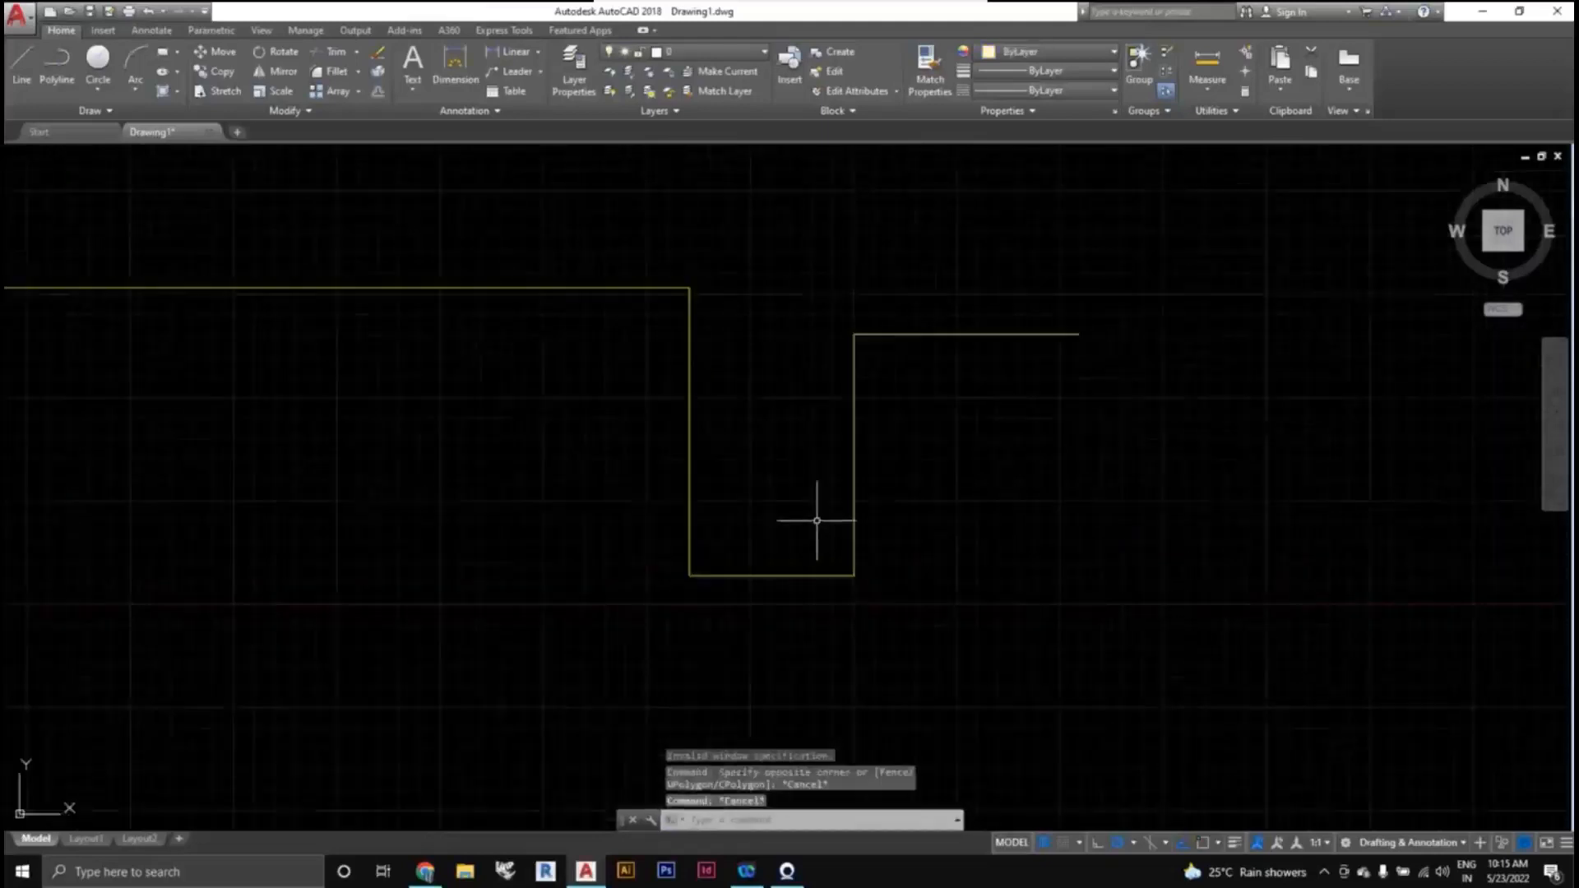
{"action": "scroll", "coordinate": [870, 521], "scroll_direction": "down", "scroll_amount": 4}
{"action": "scroll", "coordinate": [864, 529], "scroll_direction": "up", "scroll_amount": 2}
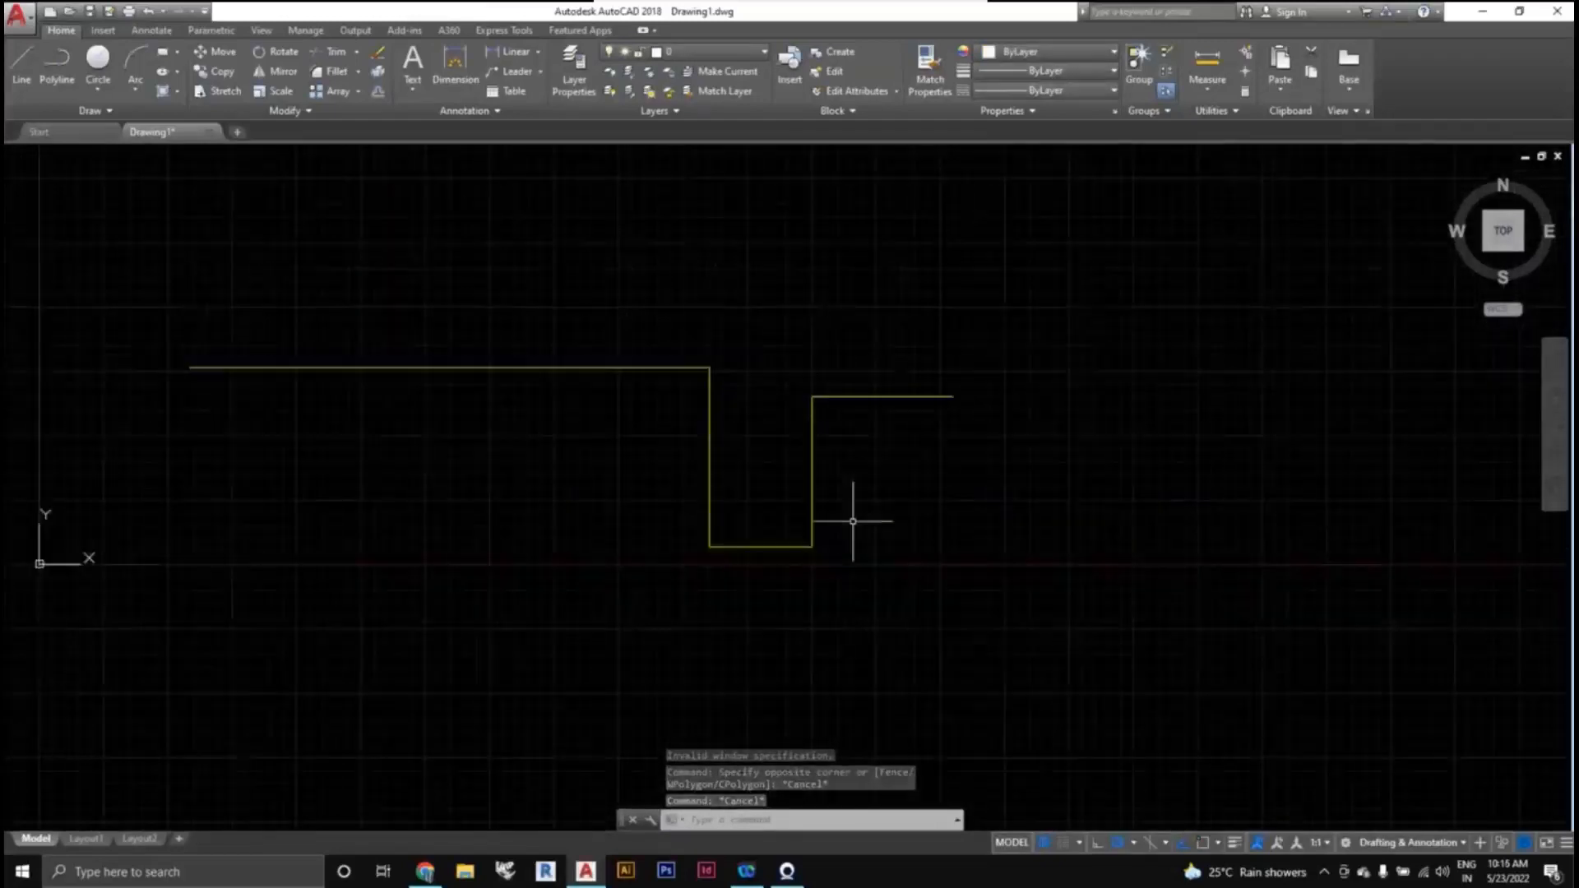
{"action": "mouse_move", "coordinate": [897, 518]}
{"action": "middle_mouse_down"}
{"action": "mouse_move", "coordinate": [893, 497]}
{"action": "mouse_move", "coordinate": [930, 540]}
{"action": "mouse_move", "coordinate": [924, 518]}
{"action": "mouse_move", "coordinate": [860, 528]}
{"action": "middle_mouse_up"}
{"action": "scroll", "coordinate": [909, 529], "scroll_direction": "down", "scroll_amount": 2}
{"action": "scroll", "coordinate": [866, 523], "scroll_direction": "up", "scroll_amount": 2}
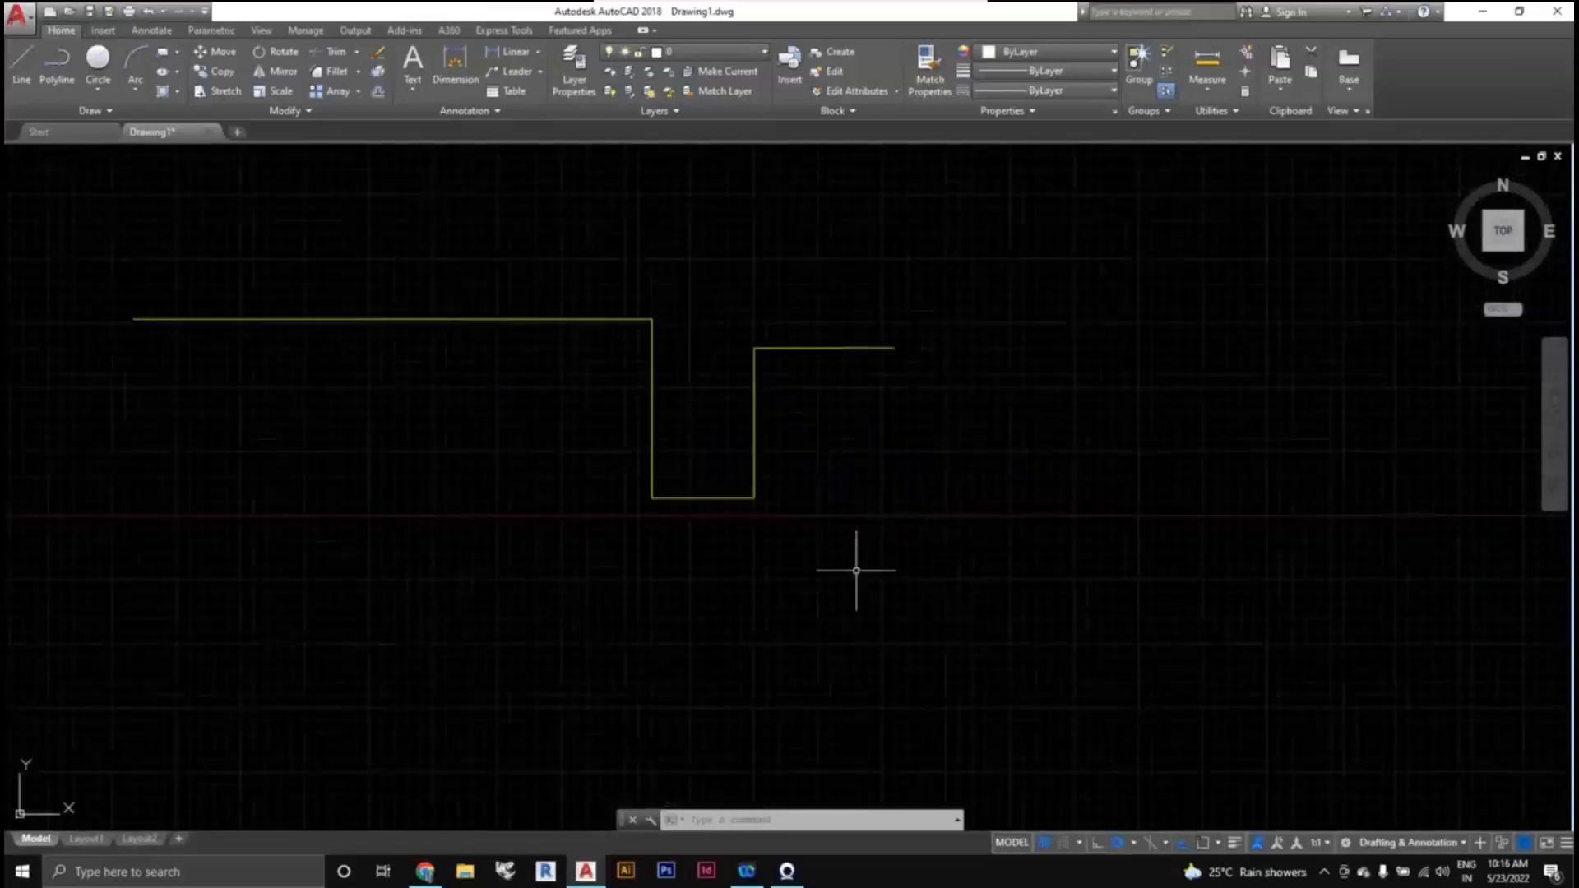
{"action": "scroll", "coordinate": [847, 559], "scroll_direction": "down", "scroll_amount": 2}
{"action": "middle_click_drag", "start_coordinate": [676, 508], "coordinate": [669, 441]}
{"action": "scroll", "coordinate": [750, 493], "scroll_direction": "up", "scroll_amount": 2}
{"action": "scroll", "coordinate": [753, 470], "scroll_direction": "down", "scroll_amount": 2}
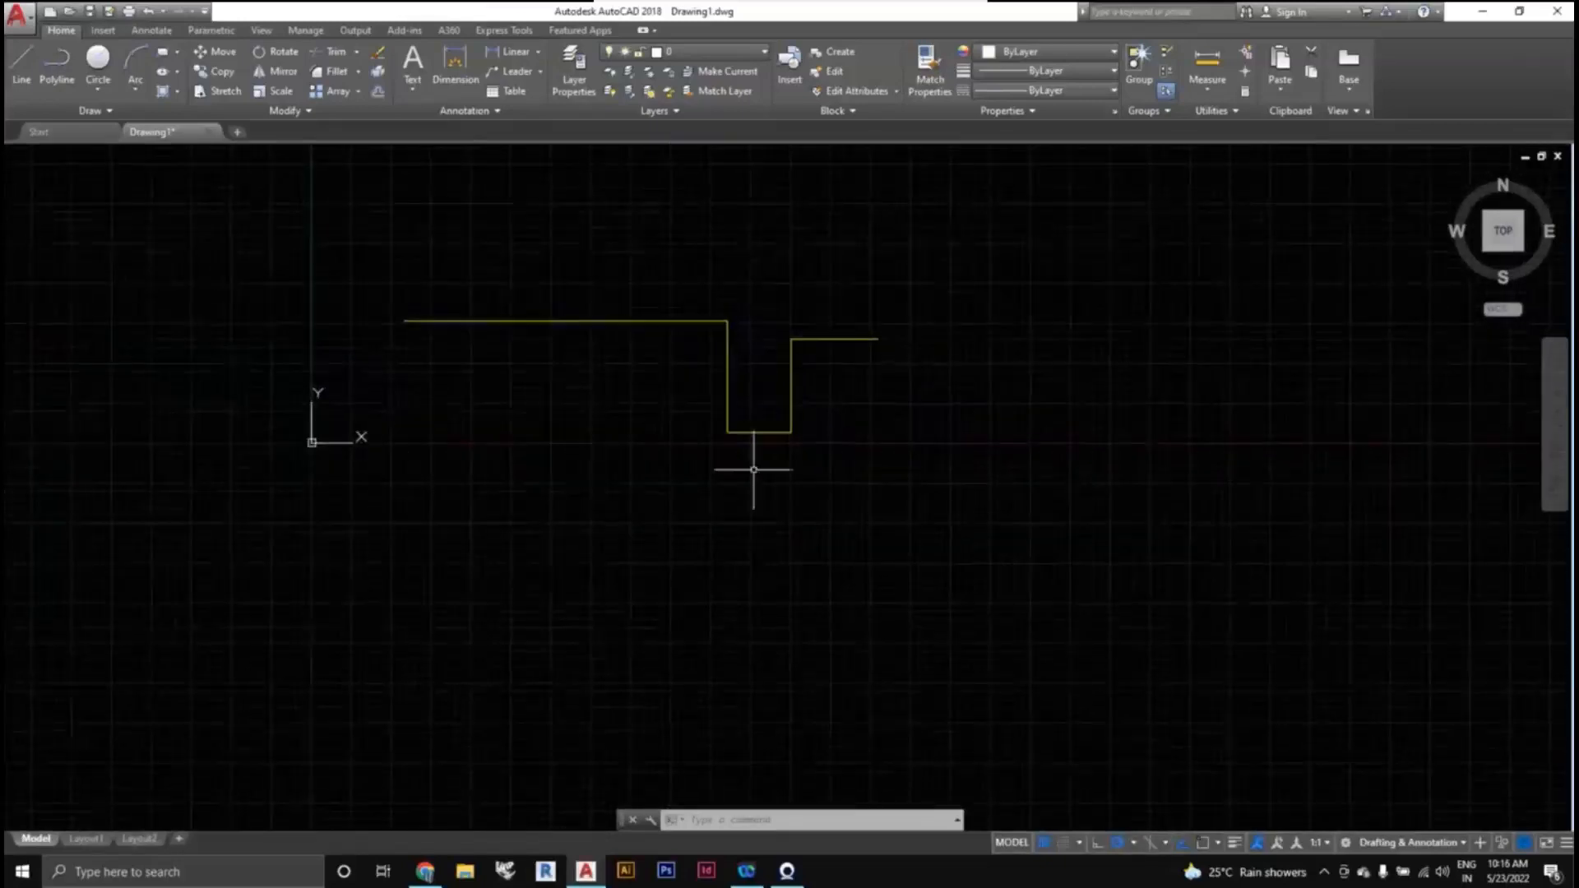
Draw a second open chain of eight line segments below the yellow one, with a horizontal first segment followed by slanted zigzag segments.
{"action": "type", "text": "l"}
{"action": "key", "text": "Return"}
{"action": "left_click", "coordinate": [454, 510]}
{"action": "left_click", "coordinate": [658, 509]}
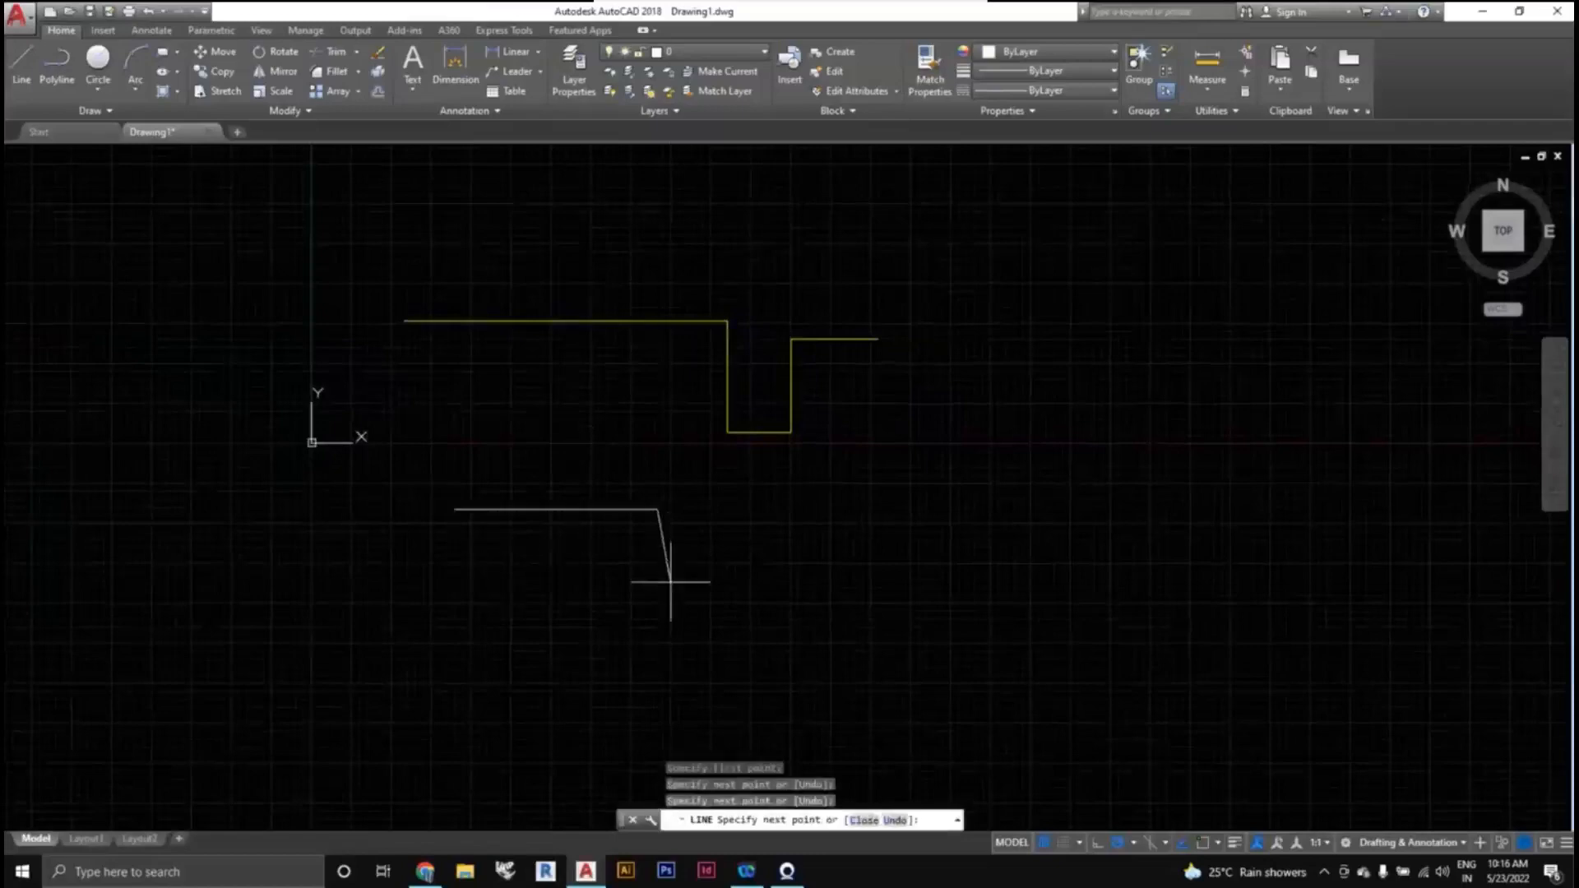
{"action": "left_click", "coordinate": [670, 582]}
{"action": "left_click", "coordinate": [773, 593]}
{"action": "left_click", "coordinate": [791, 528]}
{"action": "left_click", "coordinate": [878, 547]}
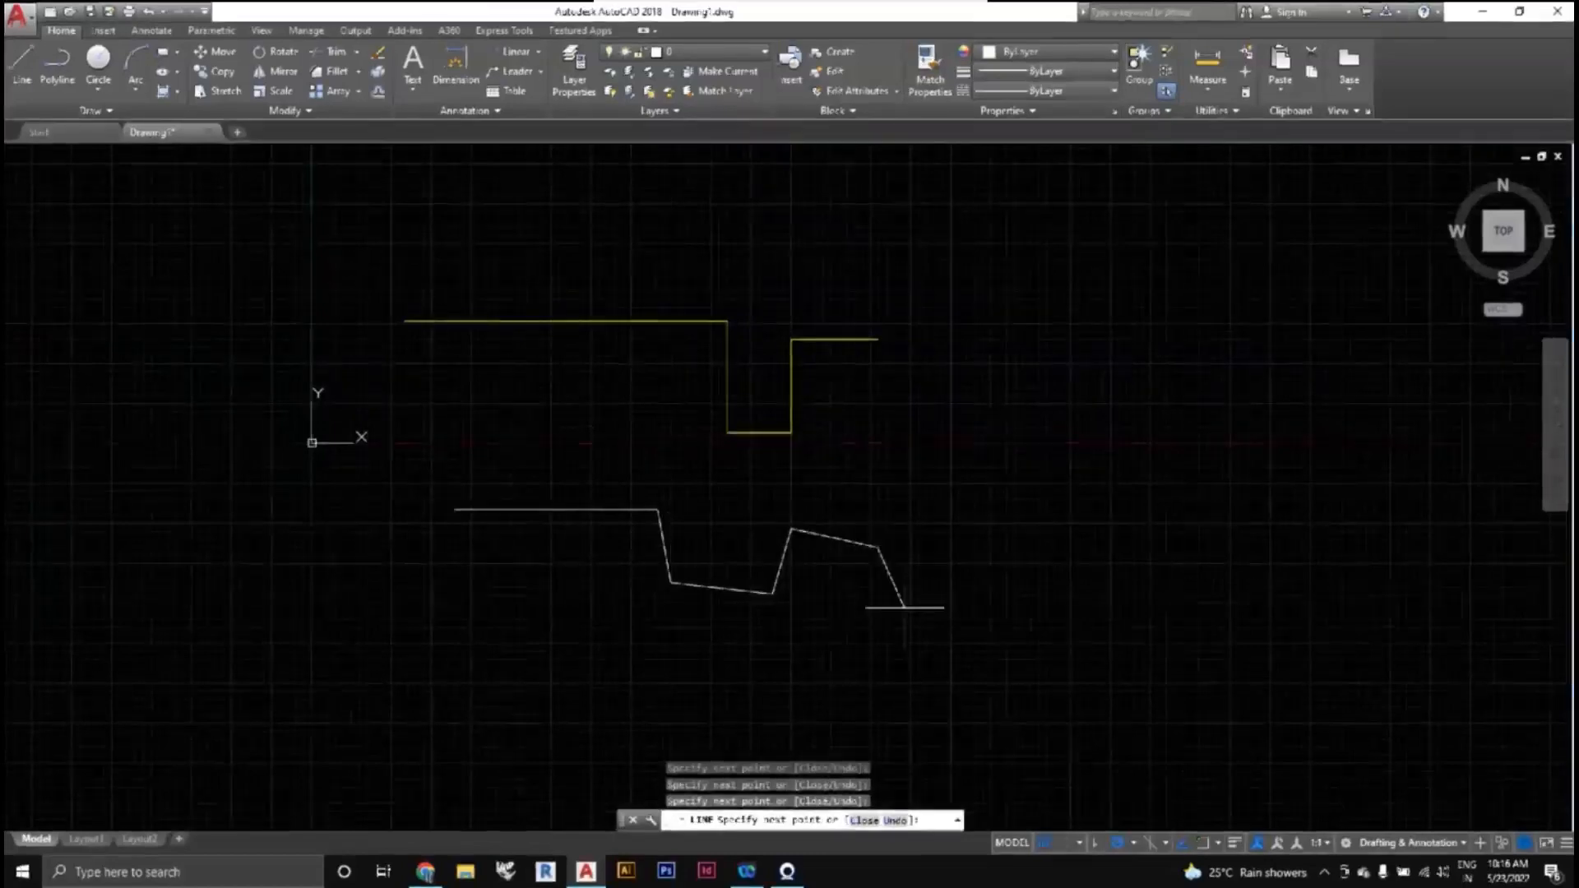
{"action": "left_click", "coordinate": [905, 607]}
{"action": "left_click", "coordinate": [941, 571]}
{"action": "left_click", "coordinate": [954, 508]}
{"action": "key", "text": "Escape"}
{"action": "scroll", "coordinate": [952, 570], "scroll_direction": "up", "scroll_amount": 2}
{"action": "scroll", "coordinate": [951, 572], "scroll_direction": "down", "scroll_amount": 2}
{"action": "middle_click_drag", "start_coordinate": [972, 575], "coordinate": [1004, 578]}
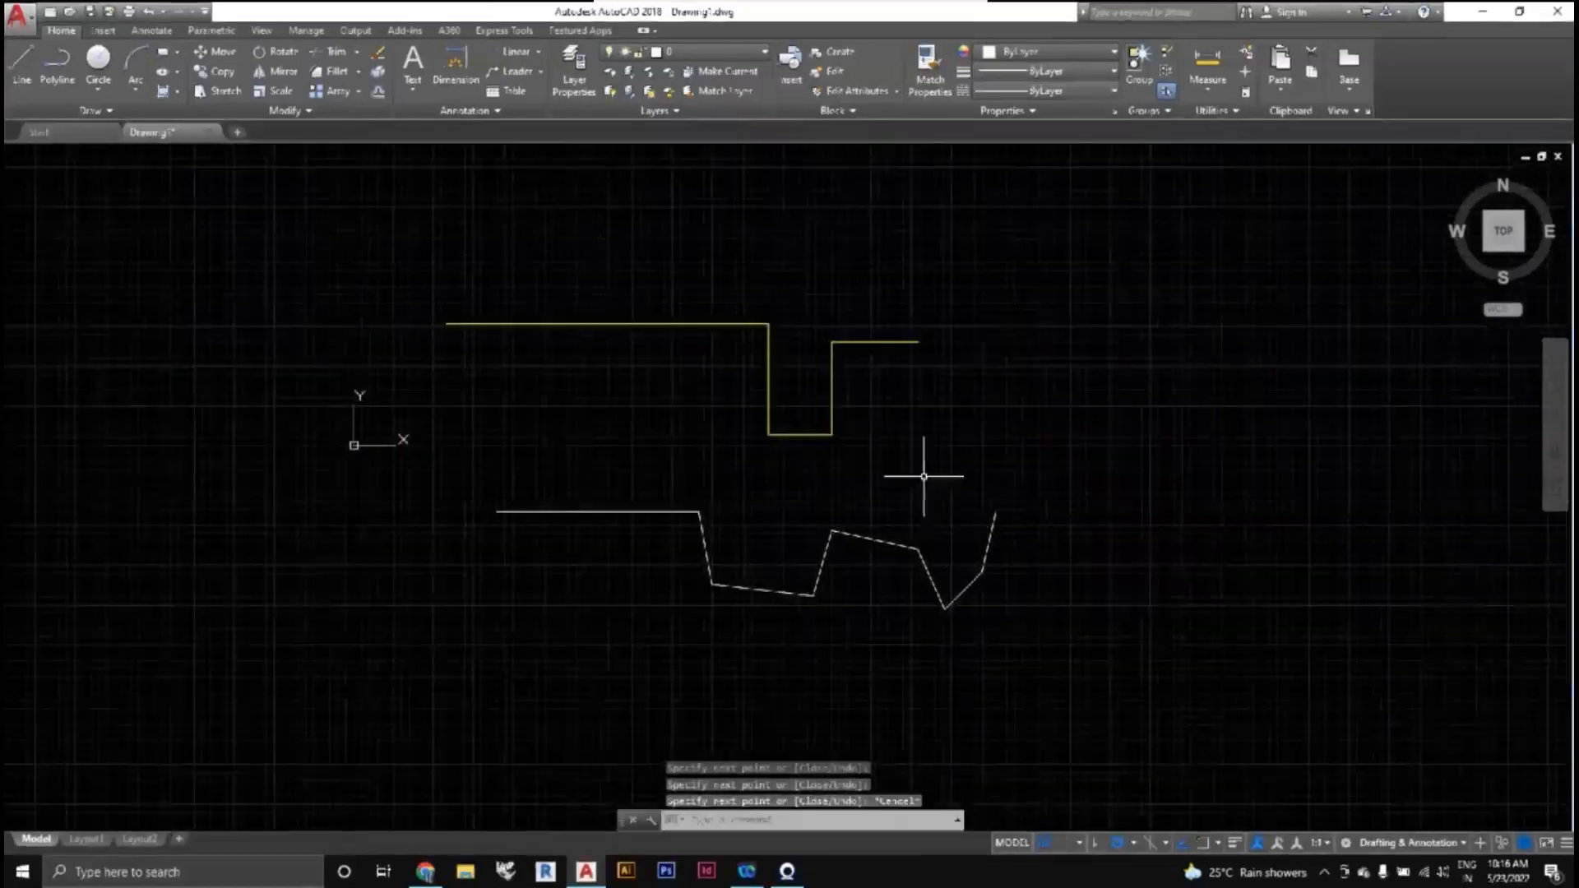
{"action": "middle_click_drag", "start_coordinate": [906, 453], "coordinate": [919, 444]}
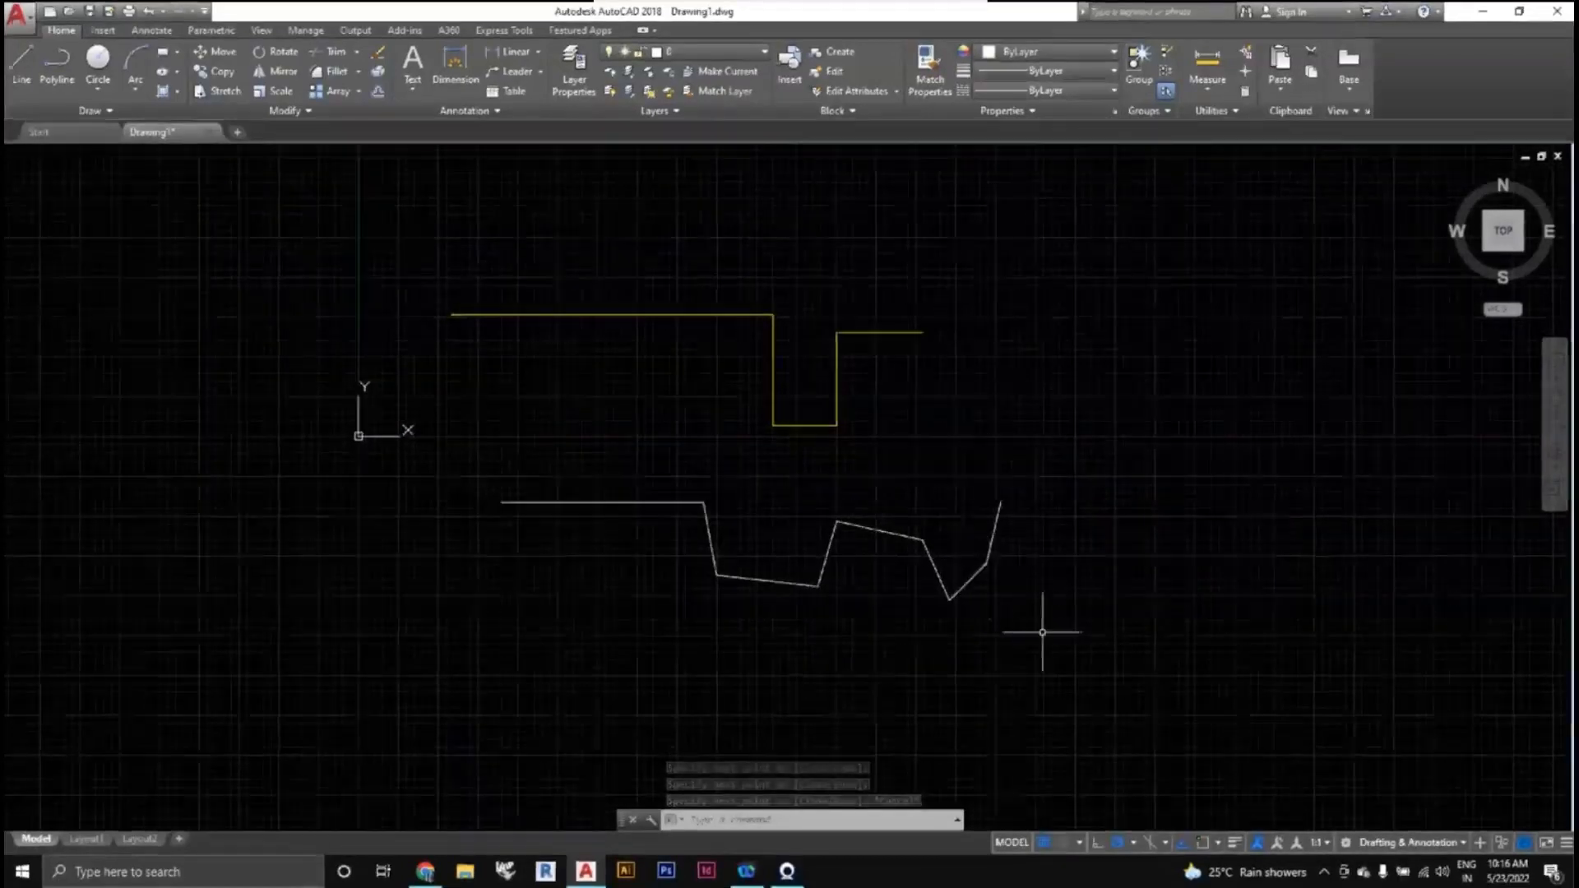
Set the lineweight of the yellow stepped line's segments to 0.00 mm and clear the selection.
{"action": "left_click", "coordinate": [945, 441]}
{"action": "left_click", "coordinate": [555, 210]}
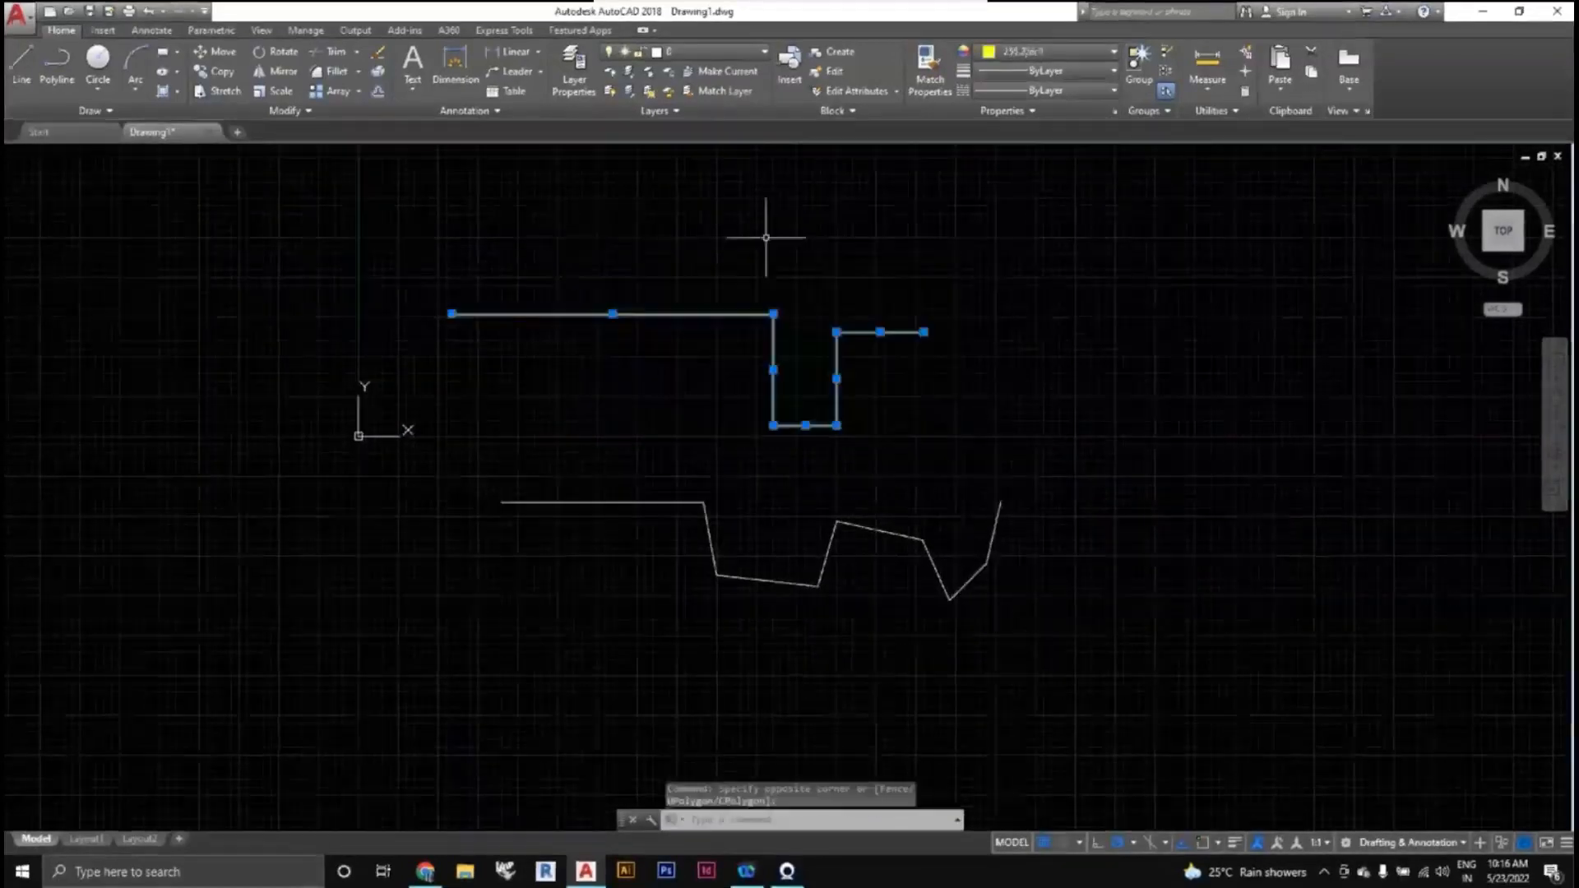
{"action": "left_click", "coordinate": [1095, 72]}
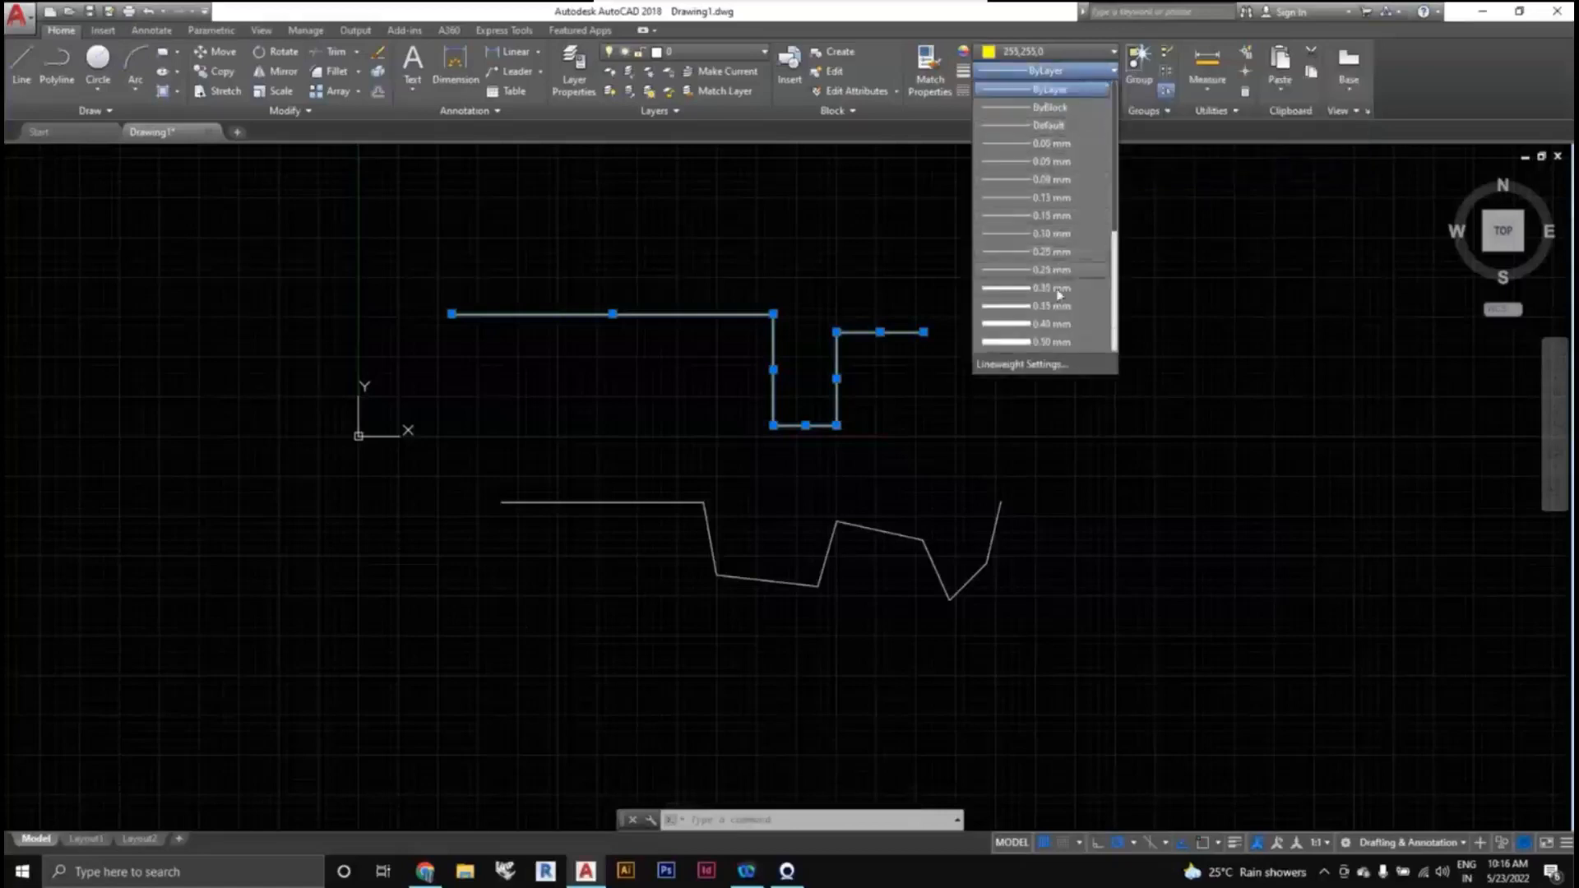
{"action": "left_click", "coordinate": [1060, 143]}
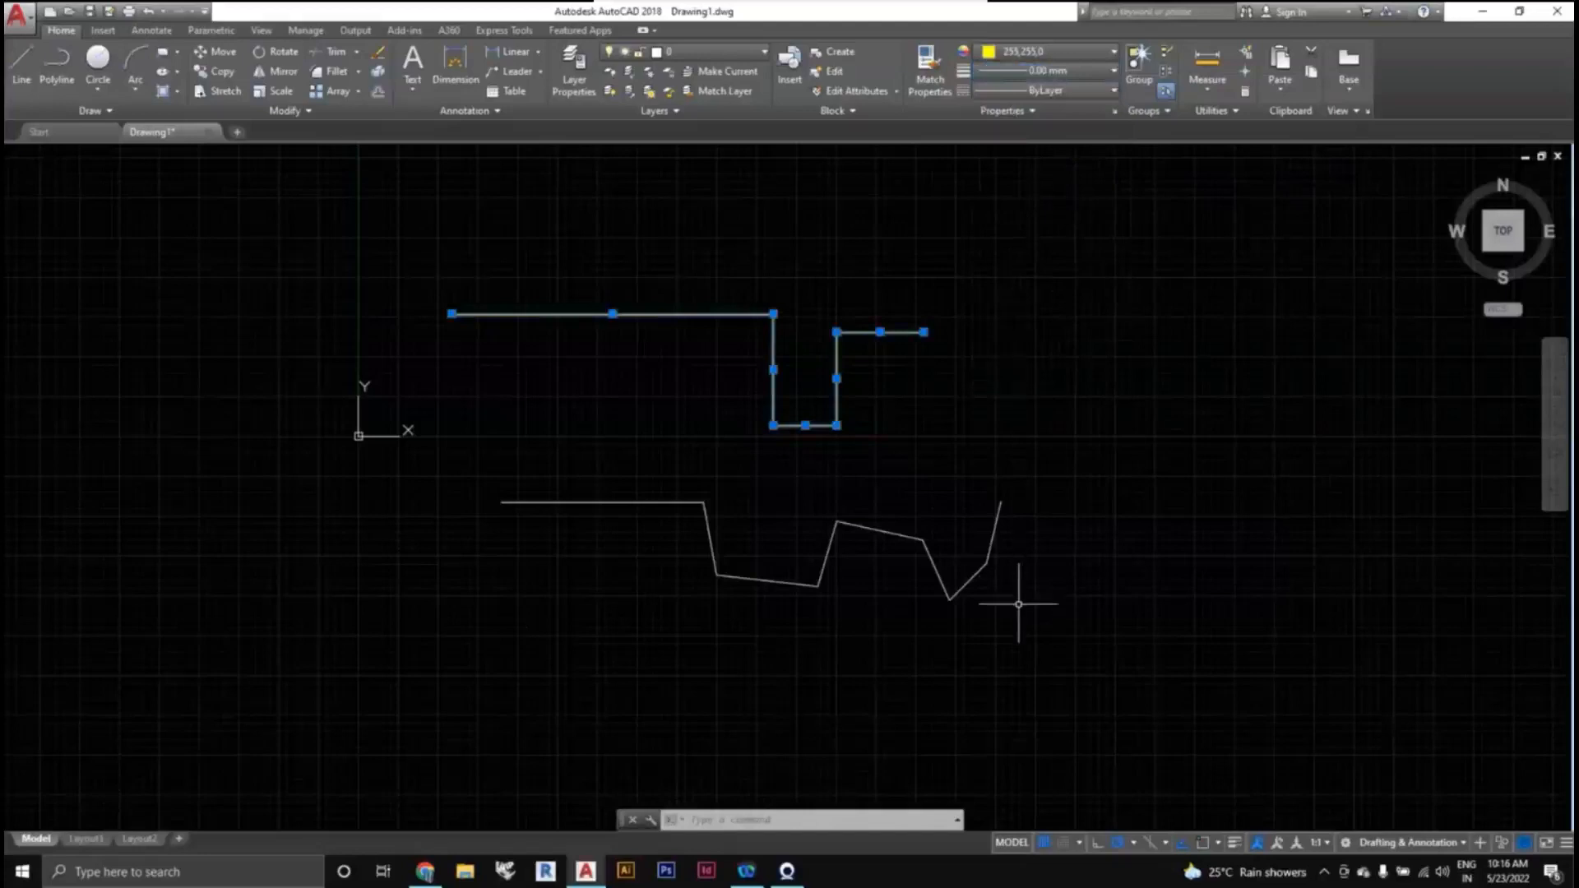
{"action": "key", "text": "Escape"}
Set the lineweight of all segments in the white zigzag chain to 0.30 mm and clear the selection.
{"action": "left_click", "coordinate": [1052, 633]}
{"action": "left_click", "coordinate": [625, 487]}
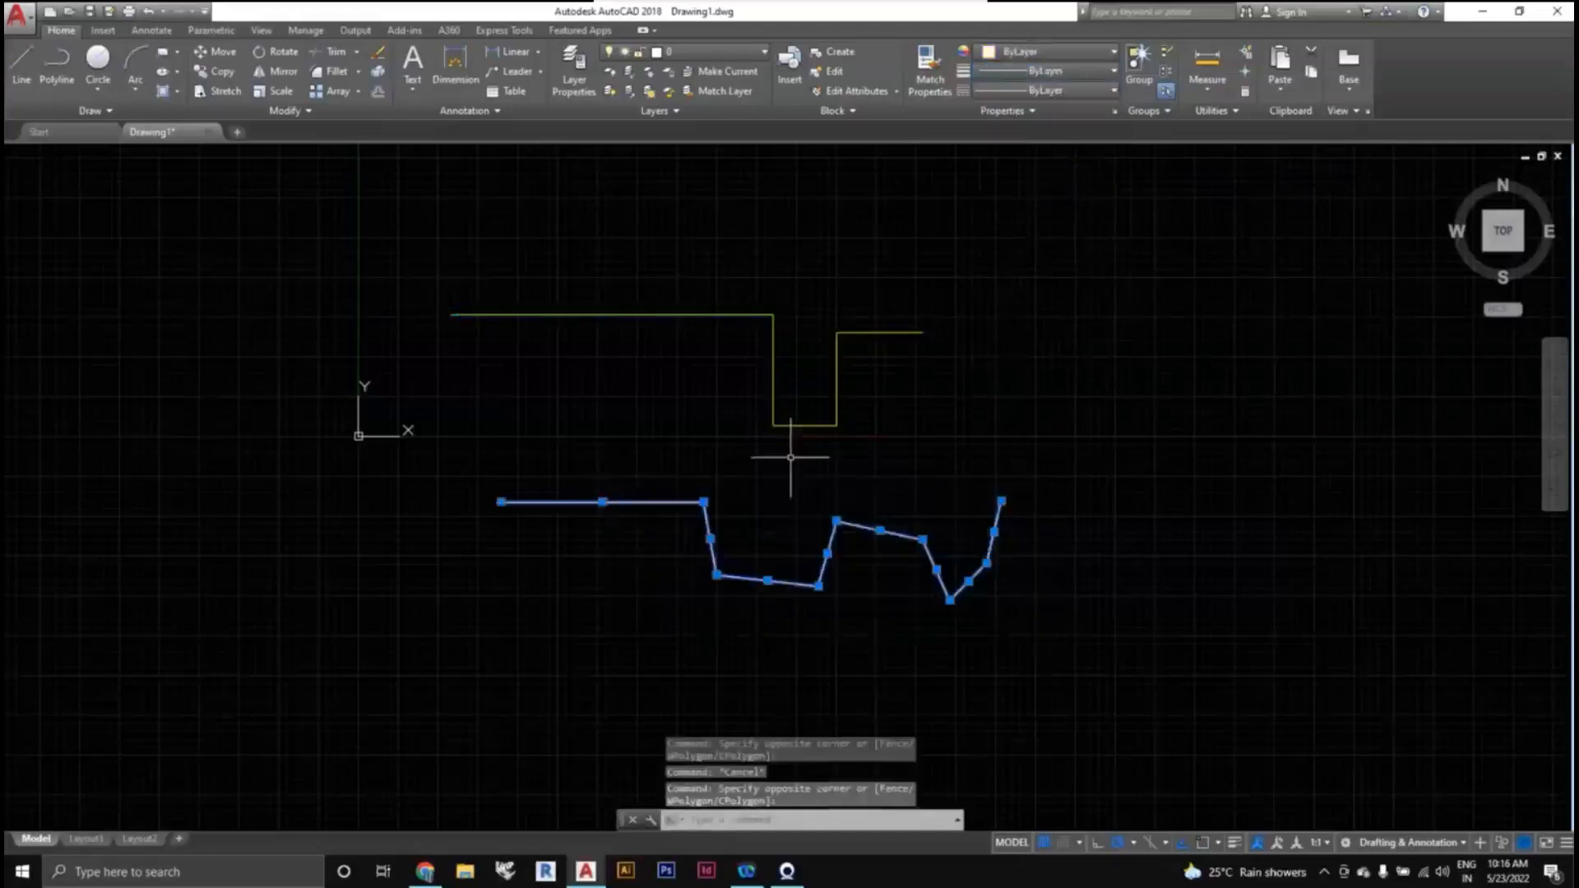
{"action": "left_click", "coordinate": [1093, 72]}
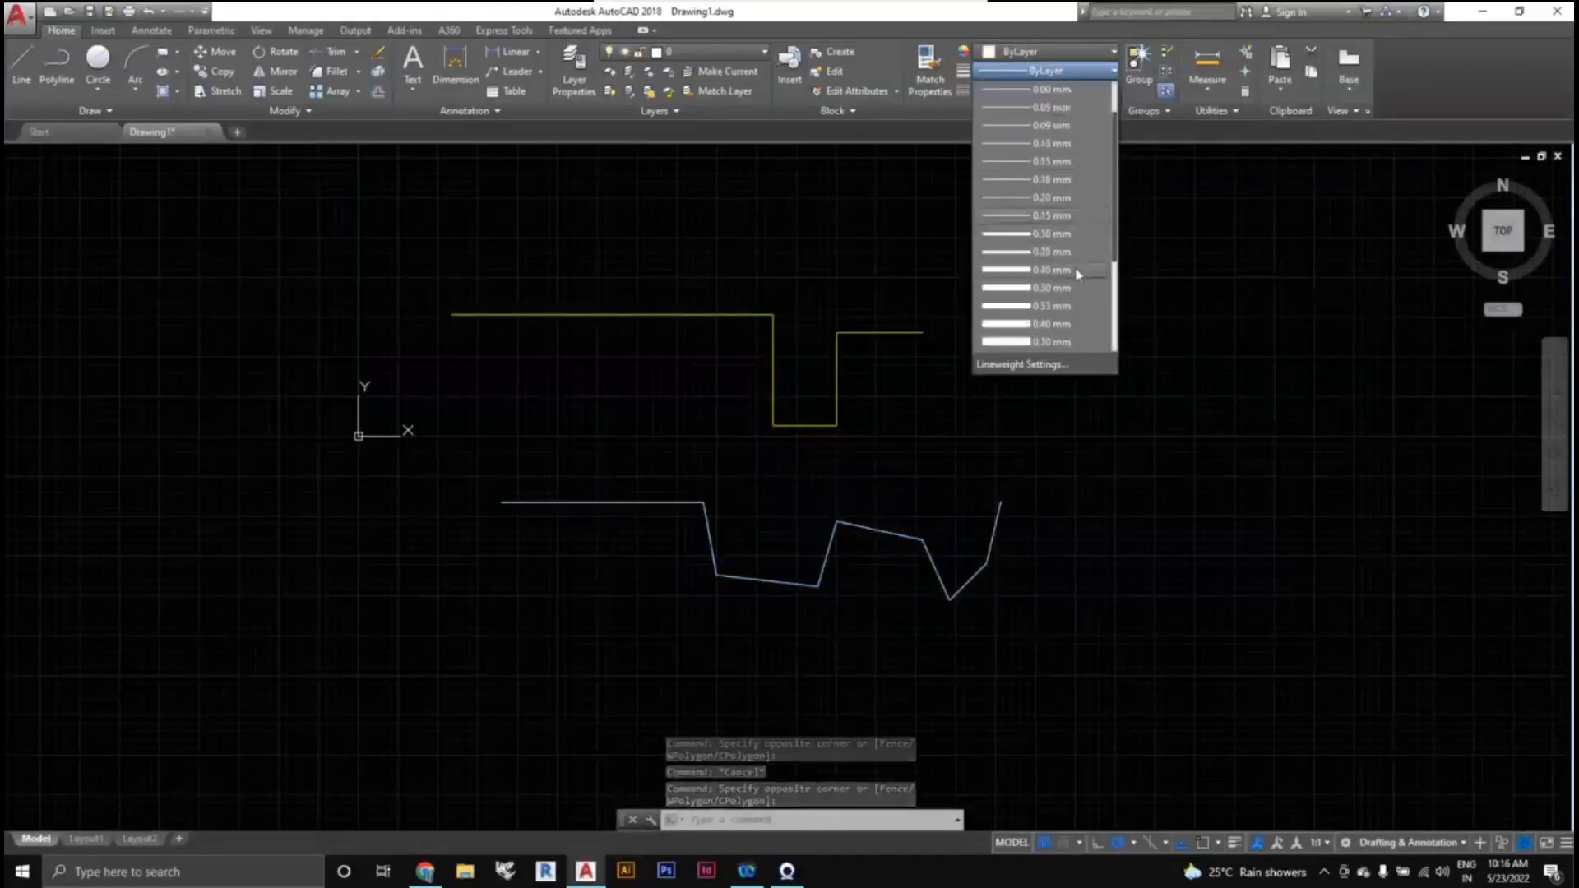
{"action": "left_click", "coordinate": [1051, 234]}
{"action": "key", "text": "Escape"}
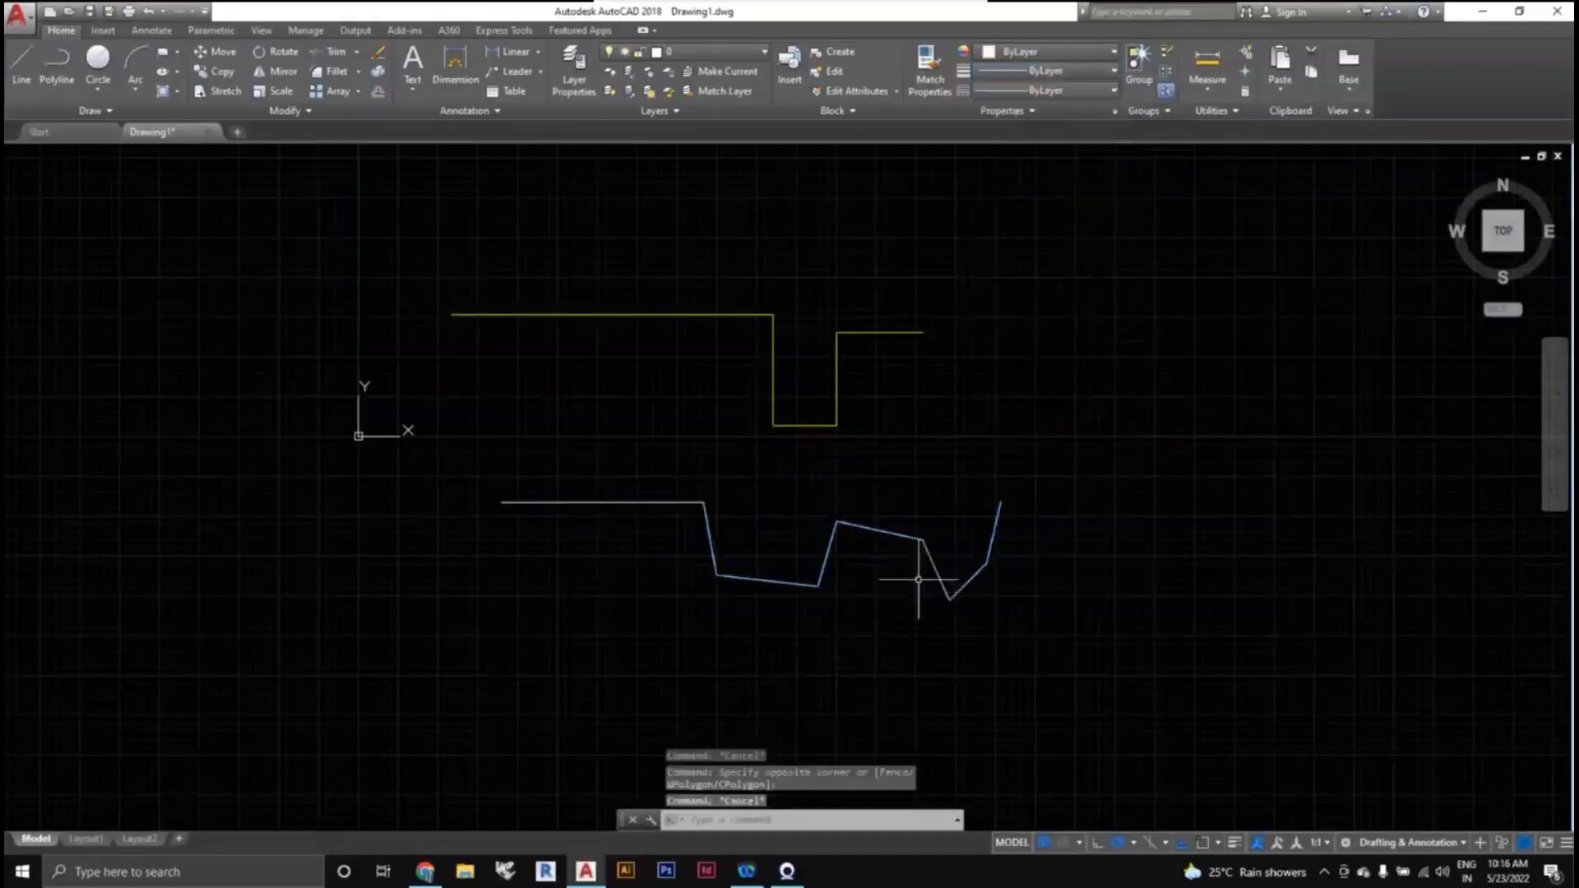
Compare the displayed thickness of the yellow stepped line and the white zigzag chain at different magnifications.
{"action": "scroll", "coordinate": [919, 574], "scroll_direction": "up", "scroll_amount": 2}
{"action": "scroll", "coordinate": [920, 568], "scroll_direction": "down", "scroll_amount": 2}
{"action": "middle_click_drag", "start_coordinate": [919, 566], "coordinate": [990, 554]}
{"action": "scroll", "coordinate": [947, 557], "scroll_direction": "up", "scroll_amount": 1}
{"action": "scroll", "coordinate": [945, 554], "scroll_direction": "down", "scroll_amount": 1}
{"action": "scroll", "coordinate": [952, 539], "scroll_direction": "up", "scroll_amount": 2}
{"action": "scroll", "coordinate": [942, 537], "scroll_direction": "up", "scroll_amount": 1}
{"action": "scroll", "coordinate": [941, 536], "scroll_direction": "down", "scroll_amount": 1}
{"action": "scroll", "coordinate": [942, 543], "scroll_direction": "down", "scroll_amount": 2}
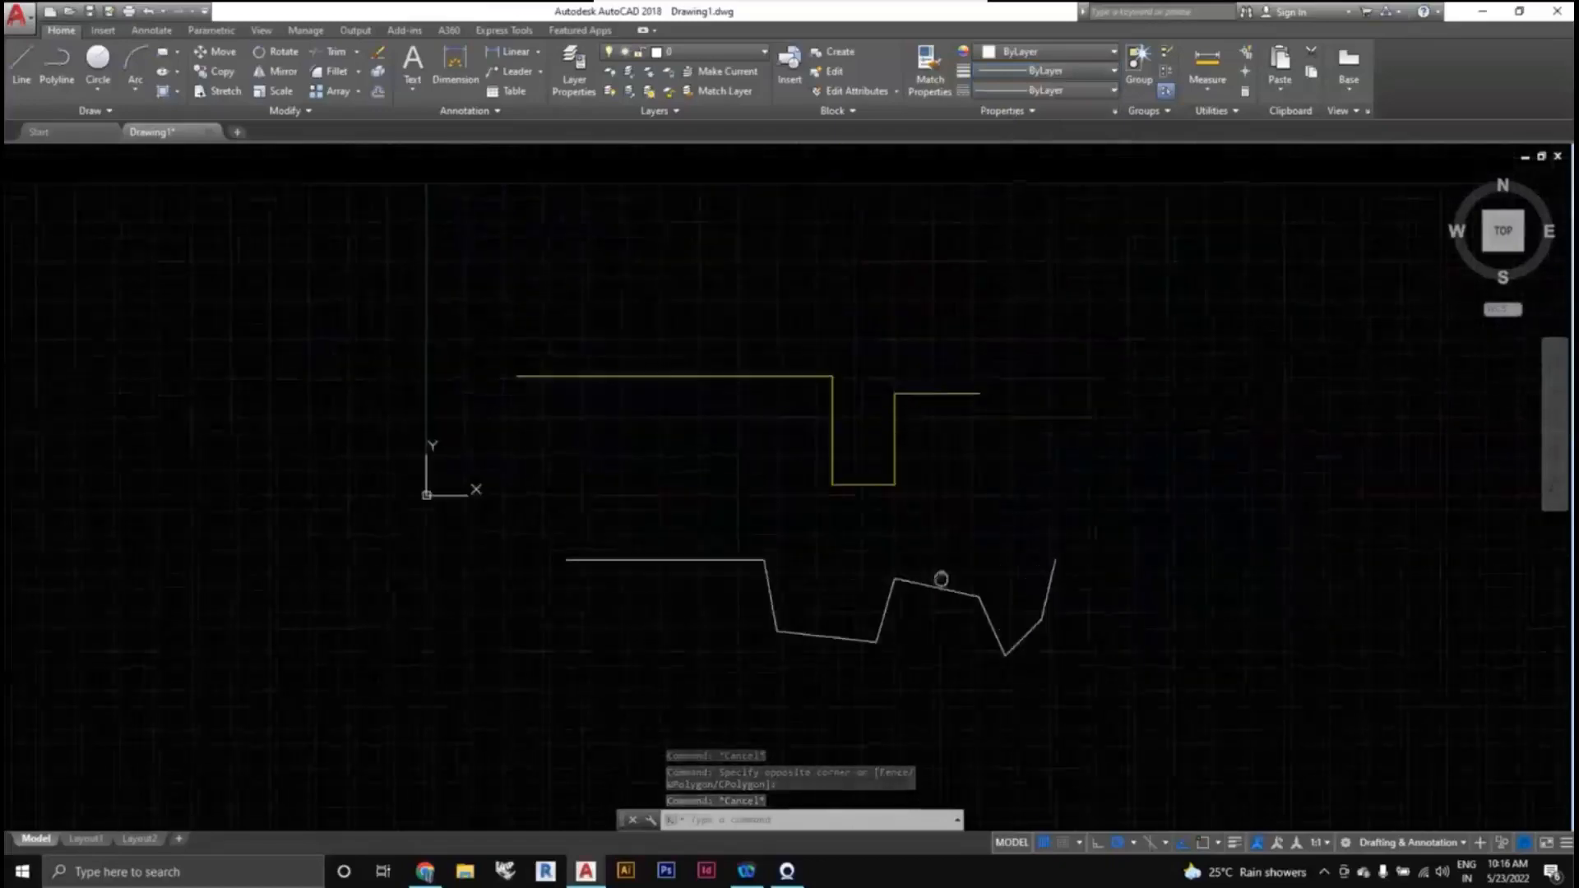
{"action": "scroll", "coordinate": [878, 485], "scroll_direction": "up", "scroll_amount": 2}
{"action": "scroll", "coordinate": [884, 497], "scroll_direction": "down", "scroll_amount": 2}
{"action": "scroll", "coordinate": [888, 504], "scroll_direction": "up", "scroll_amount": 1}
{"action": "scroll", "coordinate": [839, 482], "scroll_direction": "down", "scroll_amount": 2}
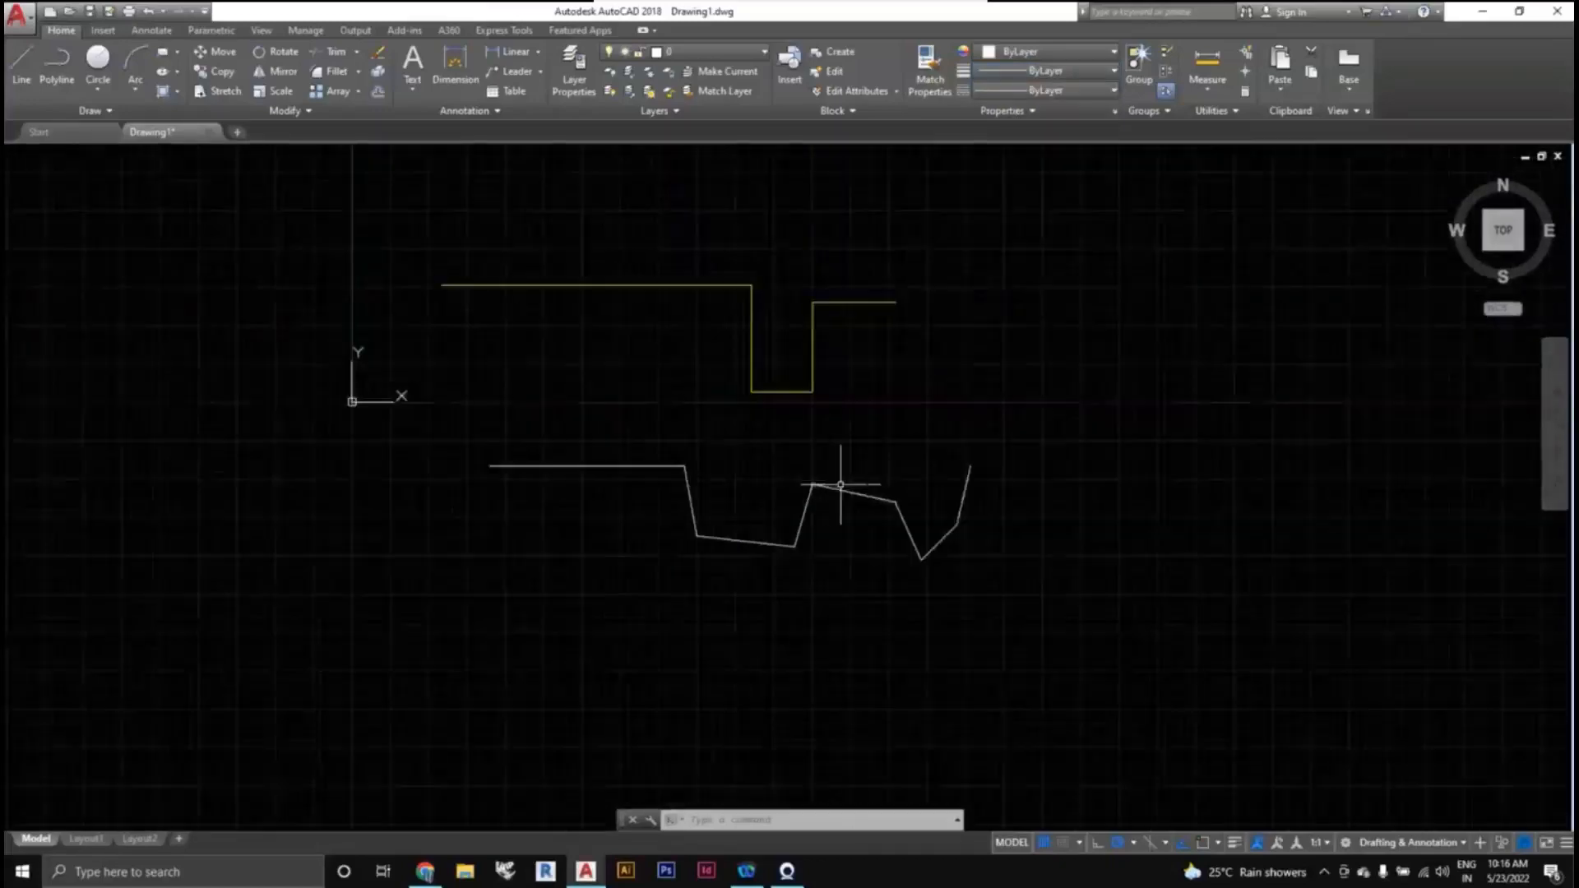
{"action": "middle_click_drag", "start_coordinate": [838, 483], "coordinate": [856, 504]}
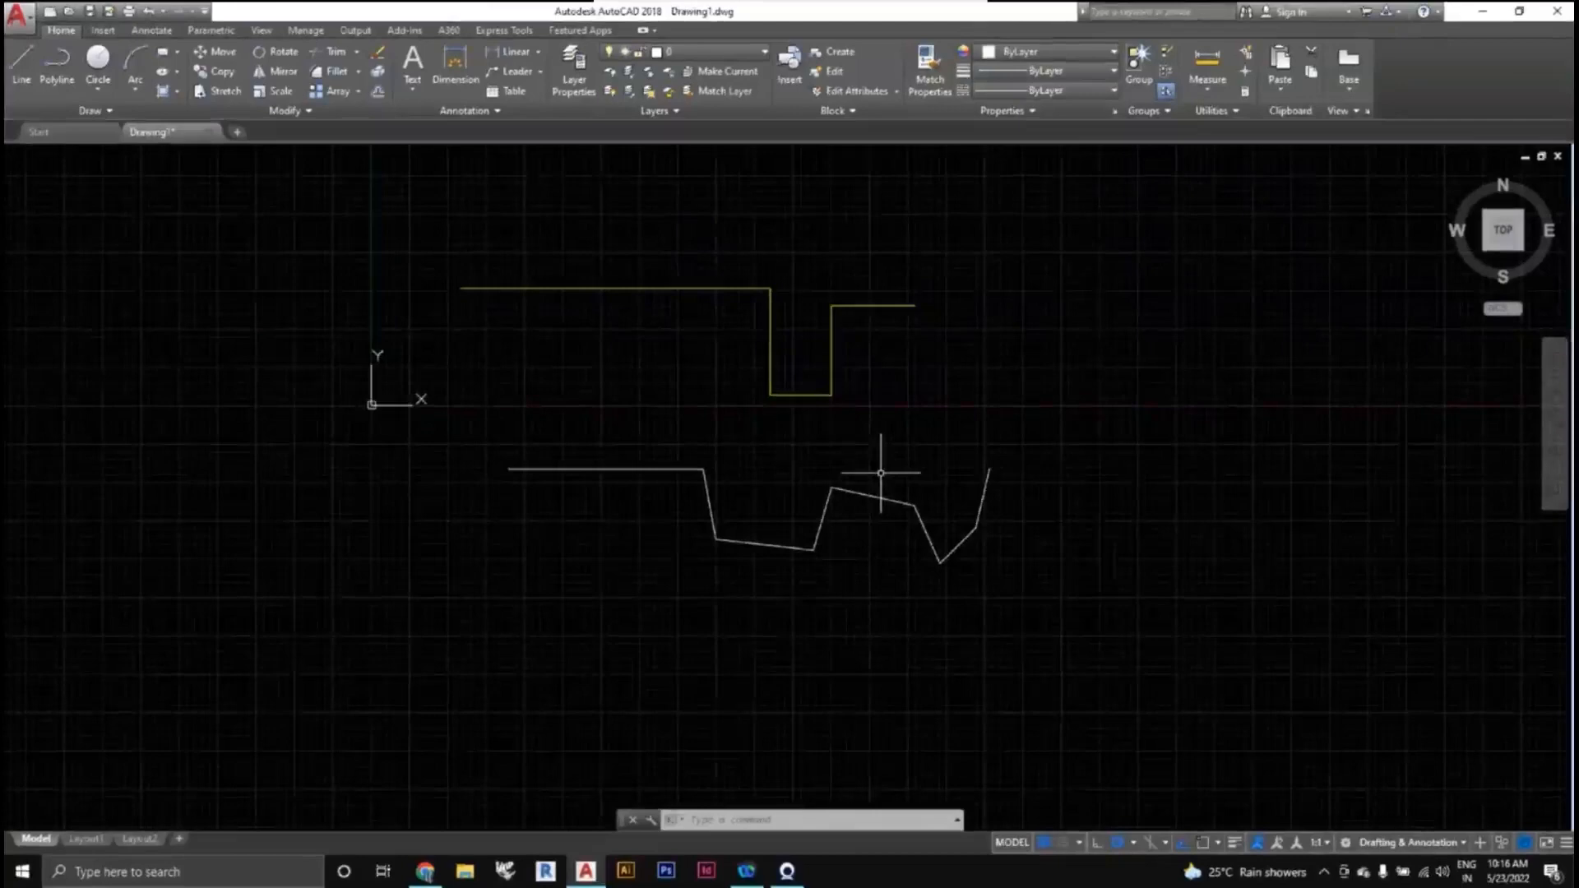
Turn on Display Lineweight in the Lineweight Settings using the LINEWEIGHT command.
{"action": "type", "text": "LINE"}
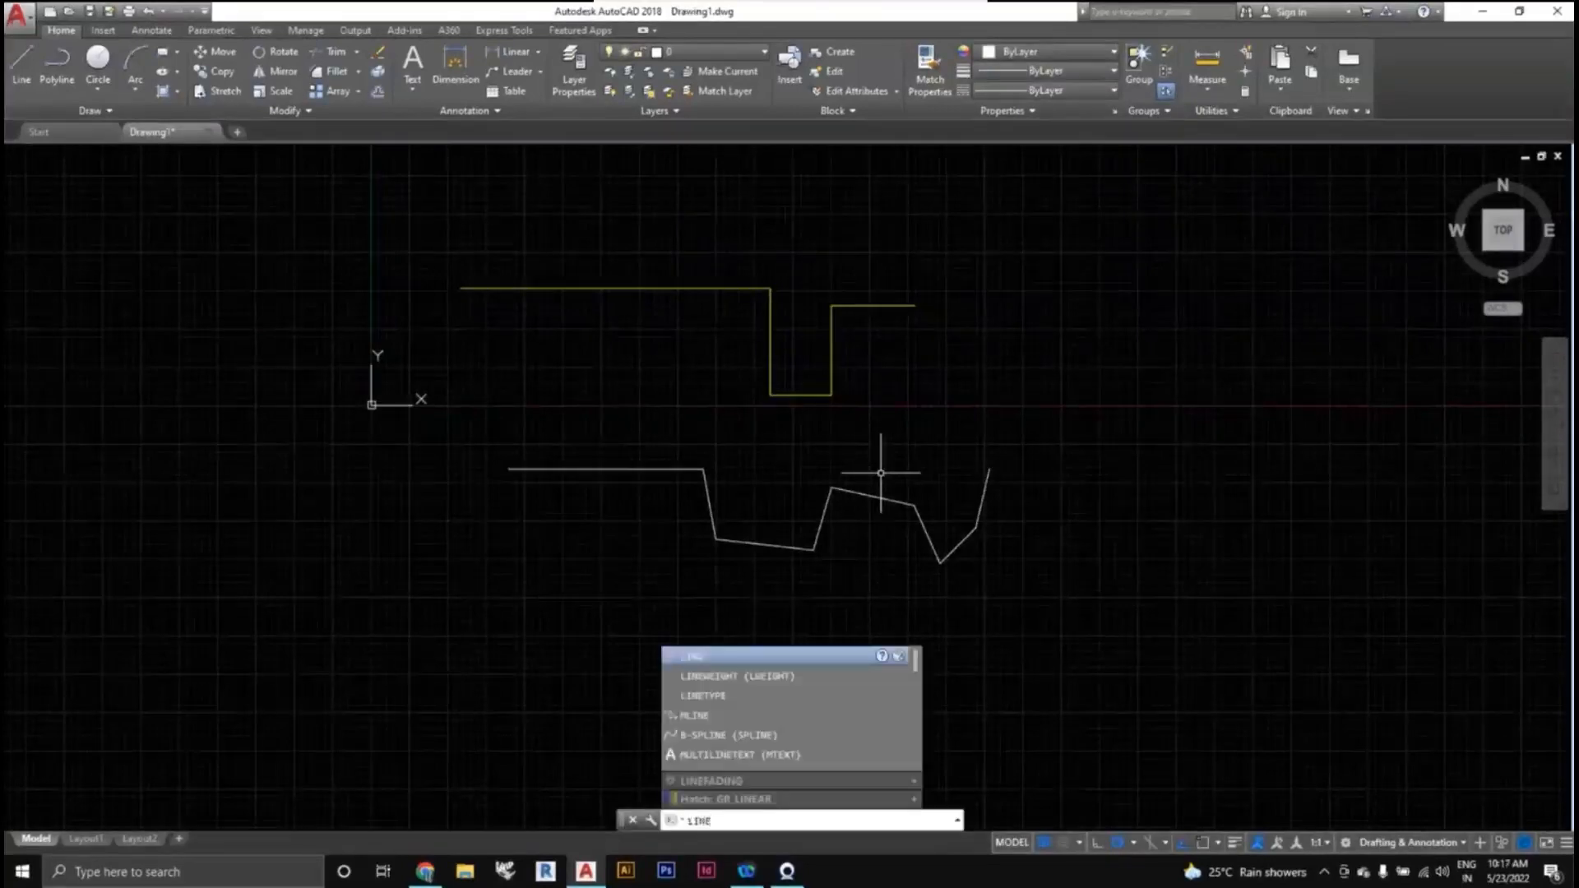
{"action": "key", "text": "Down"}
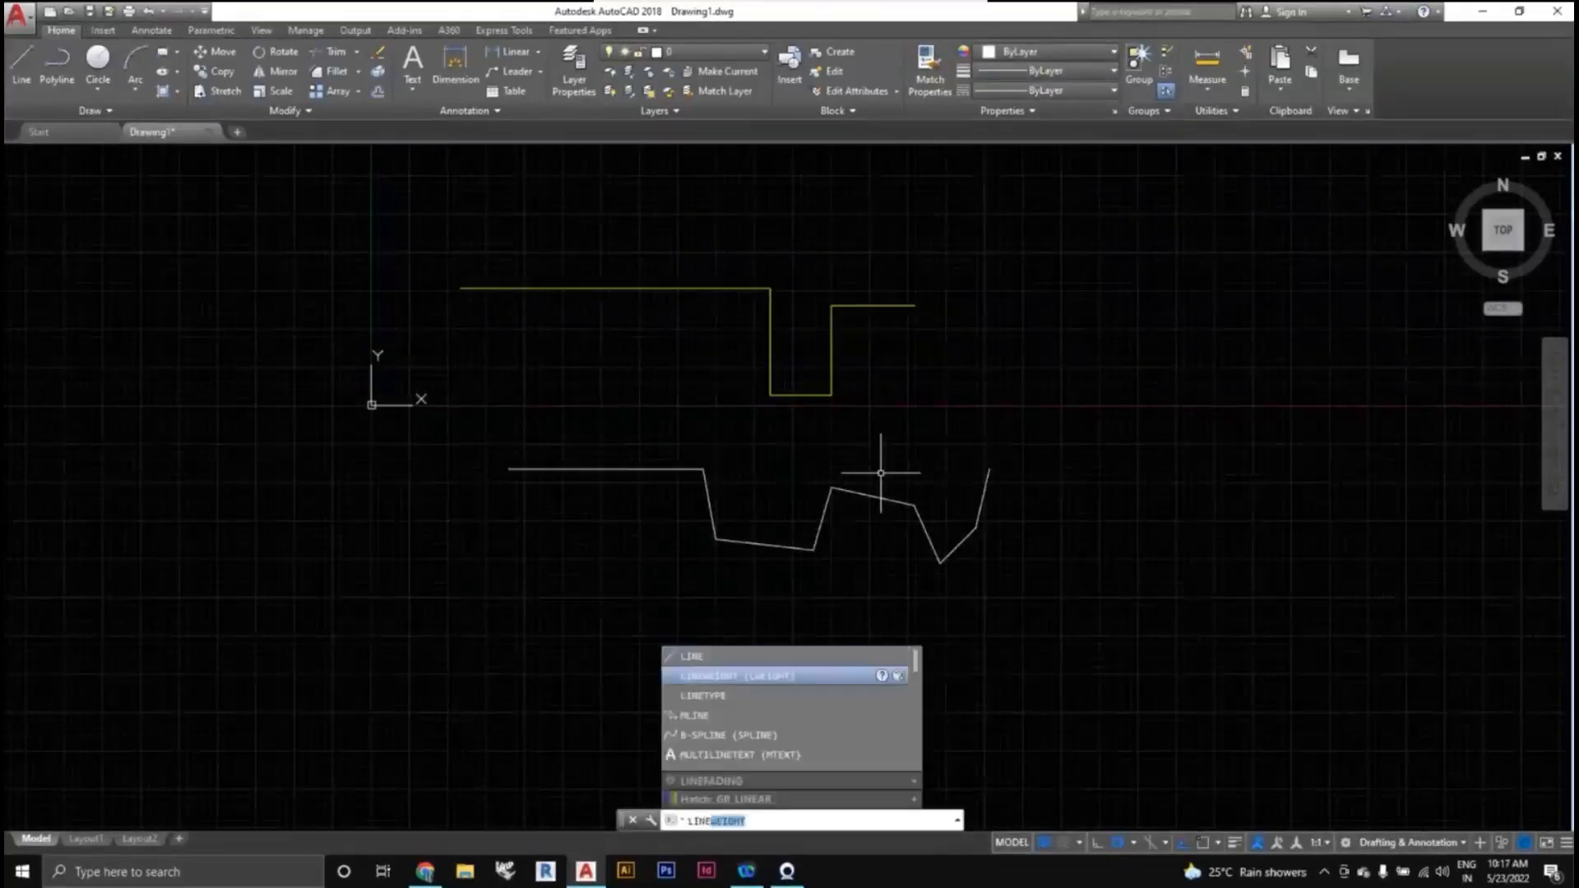
{"action": "key", "text": "Return"}
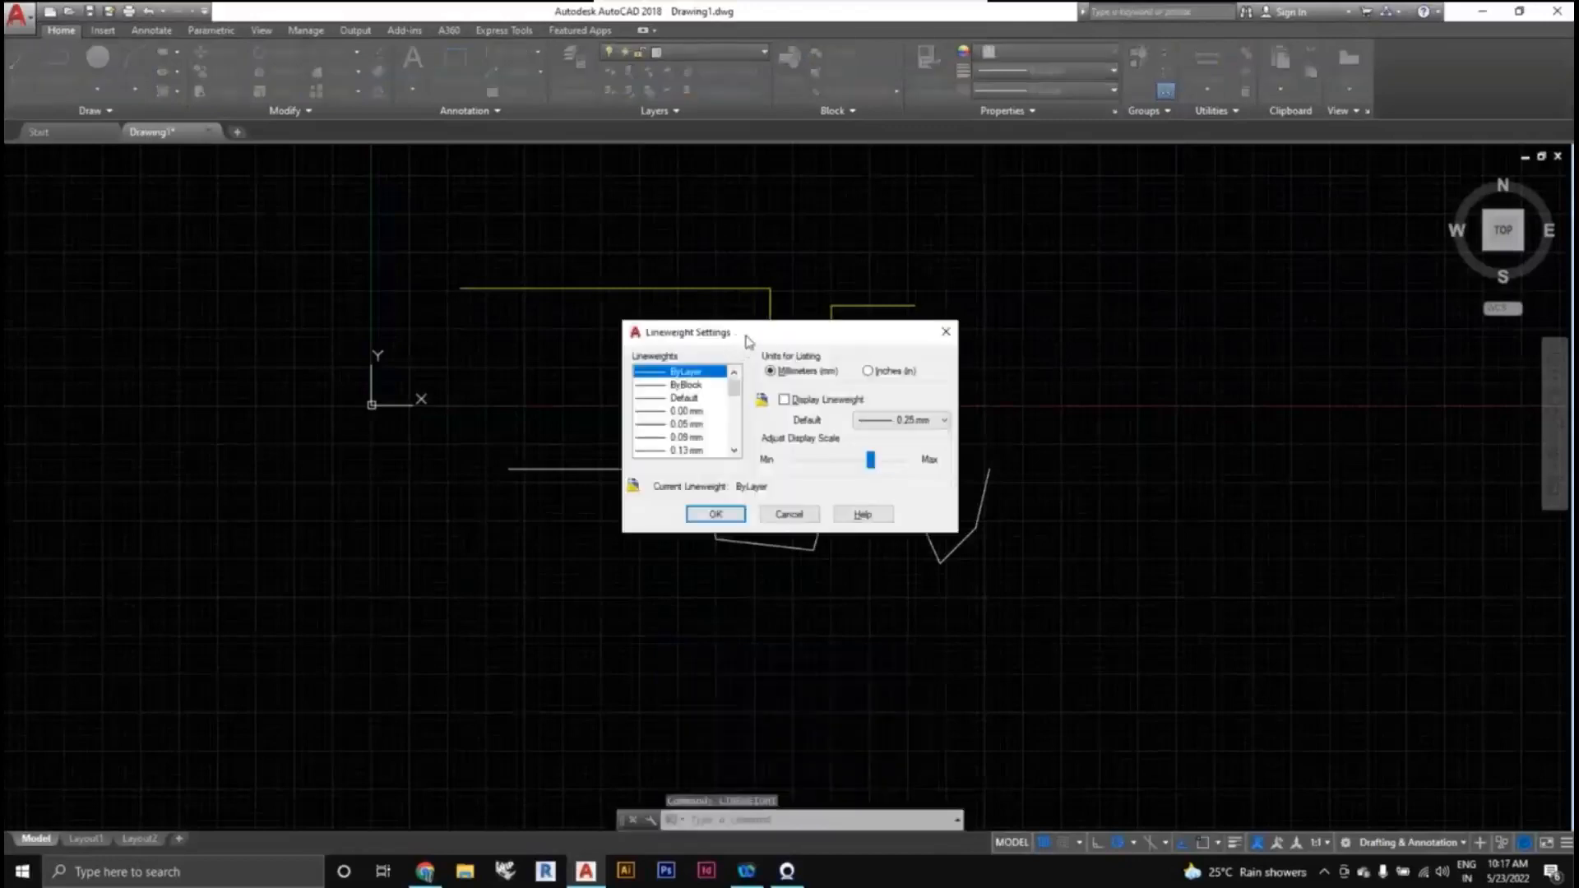
{"action": "left_click_drag", "start_coordinate": [748, 341], "coordinate": [653, 329]}
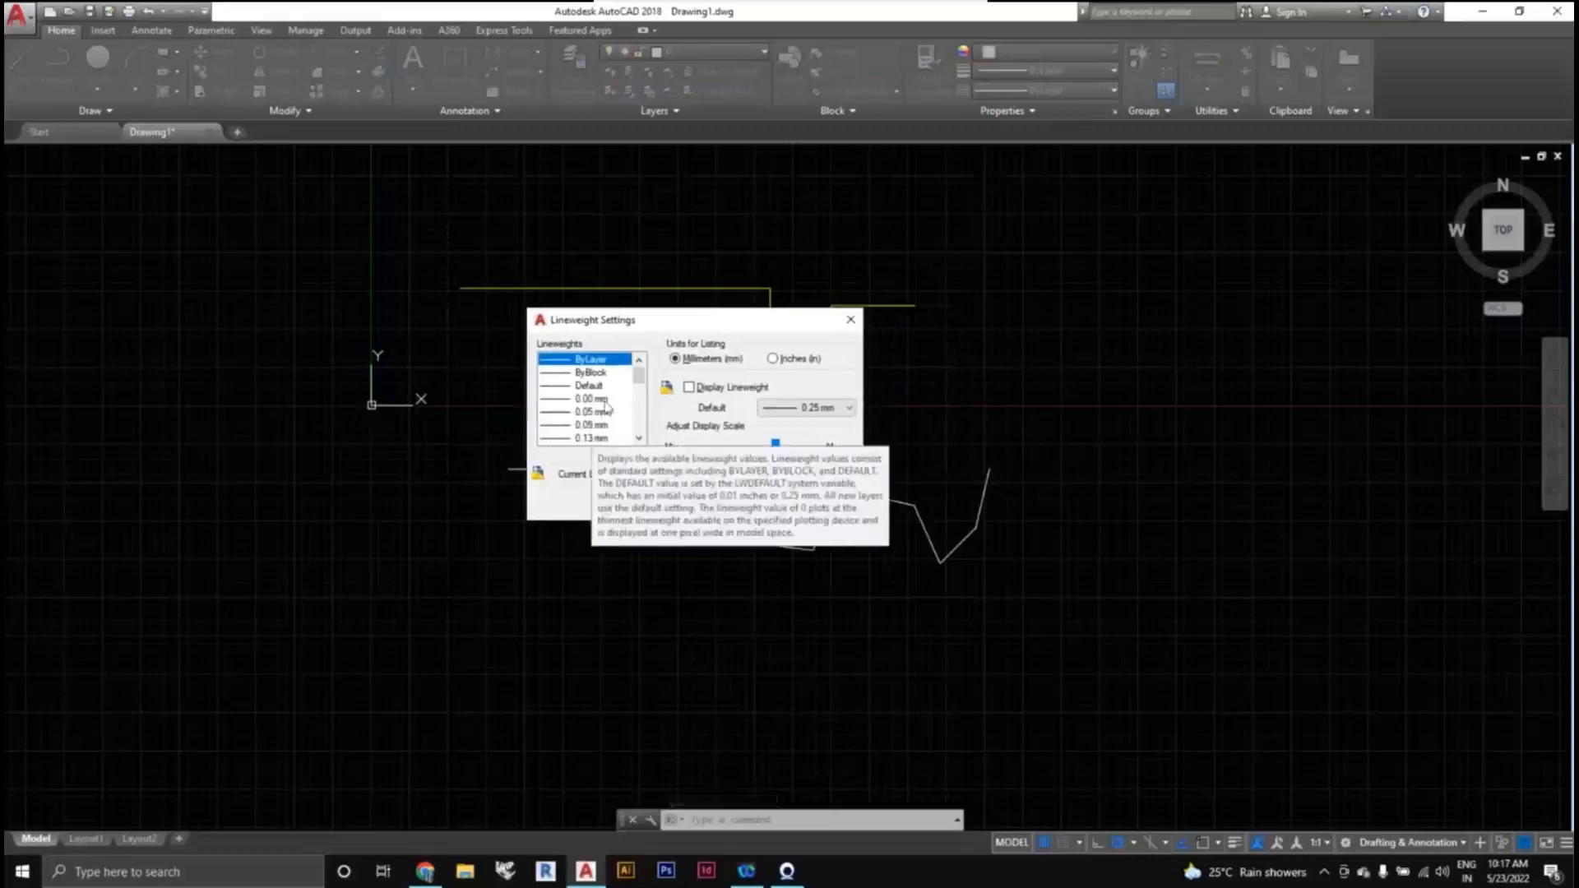
{"action": "left_click", "coordinate": [688, 387]}
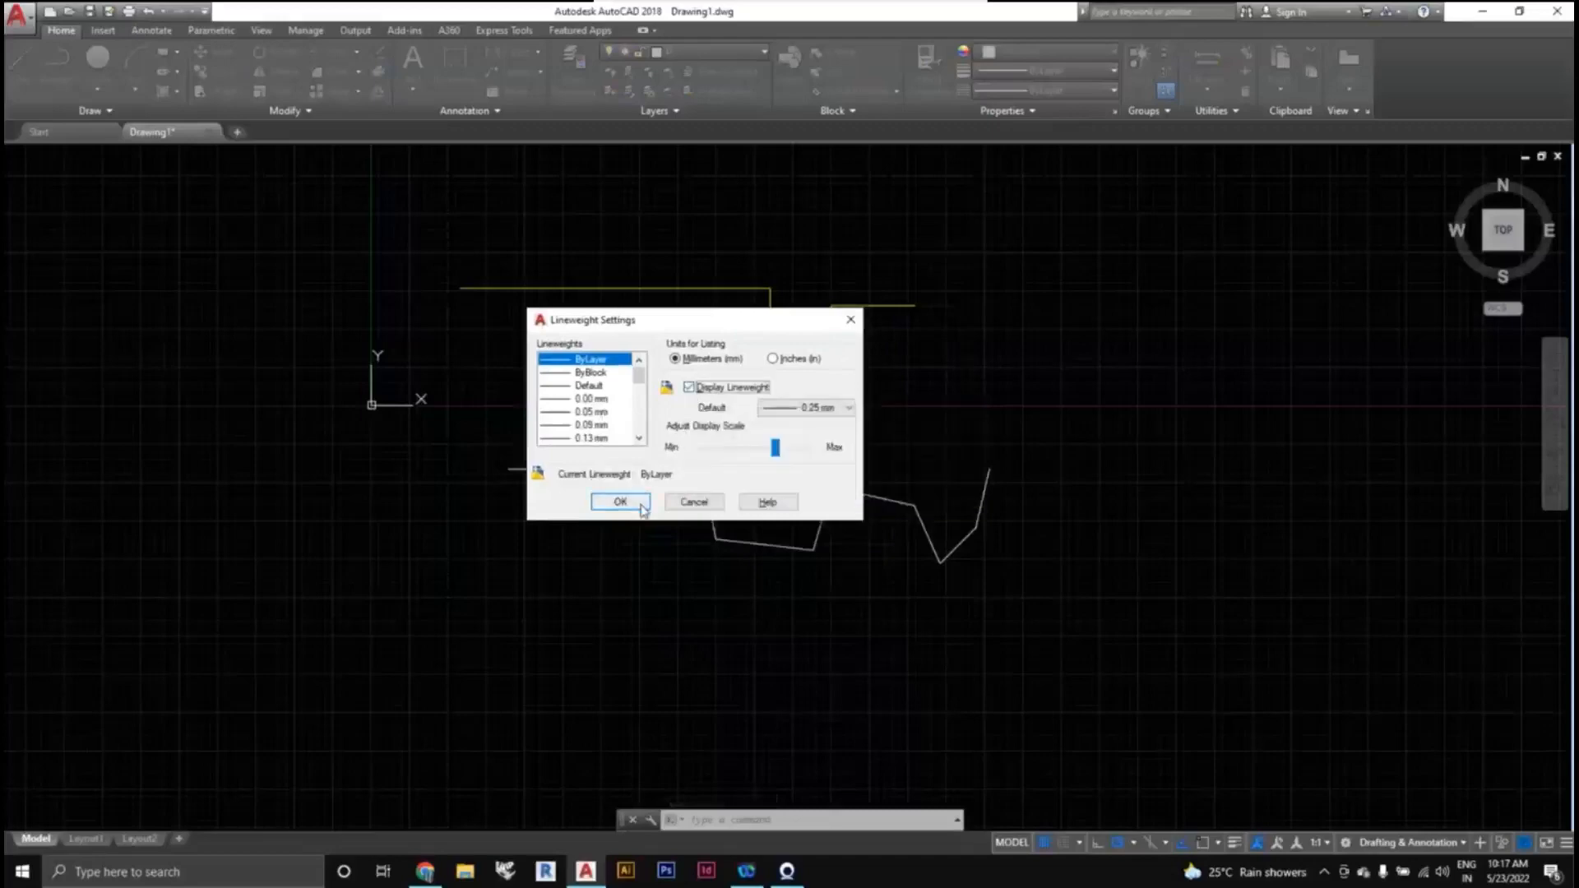
{"action": "left_click", "coordinate": [620, 502]}
Examine the stepped line and the zigzag chain up close and from afar with lineweight display on.
{"action": "middle_click_drag", "start_coordinate": [981, 576], "coordinate": [934, 576]}
{"action": "scroll", "coordinate": [872, 490], "scroll_direction": "up", "scroll_amount": 2}
{"action": "scroll", "coordinate": [859, 493], "scroll_direction": "down", "scroll_amount": 2}
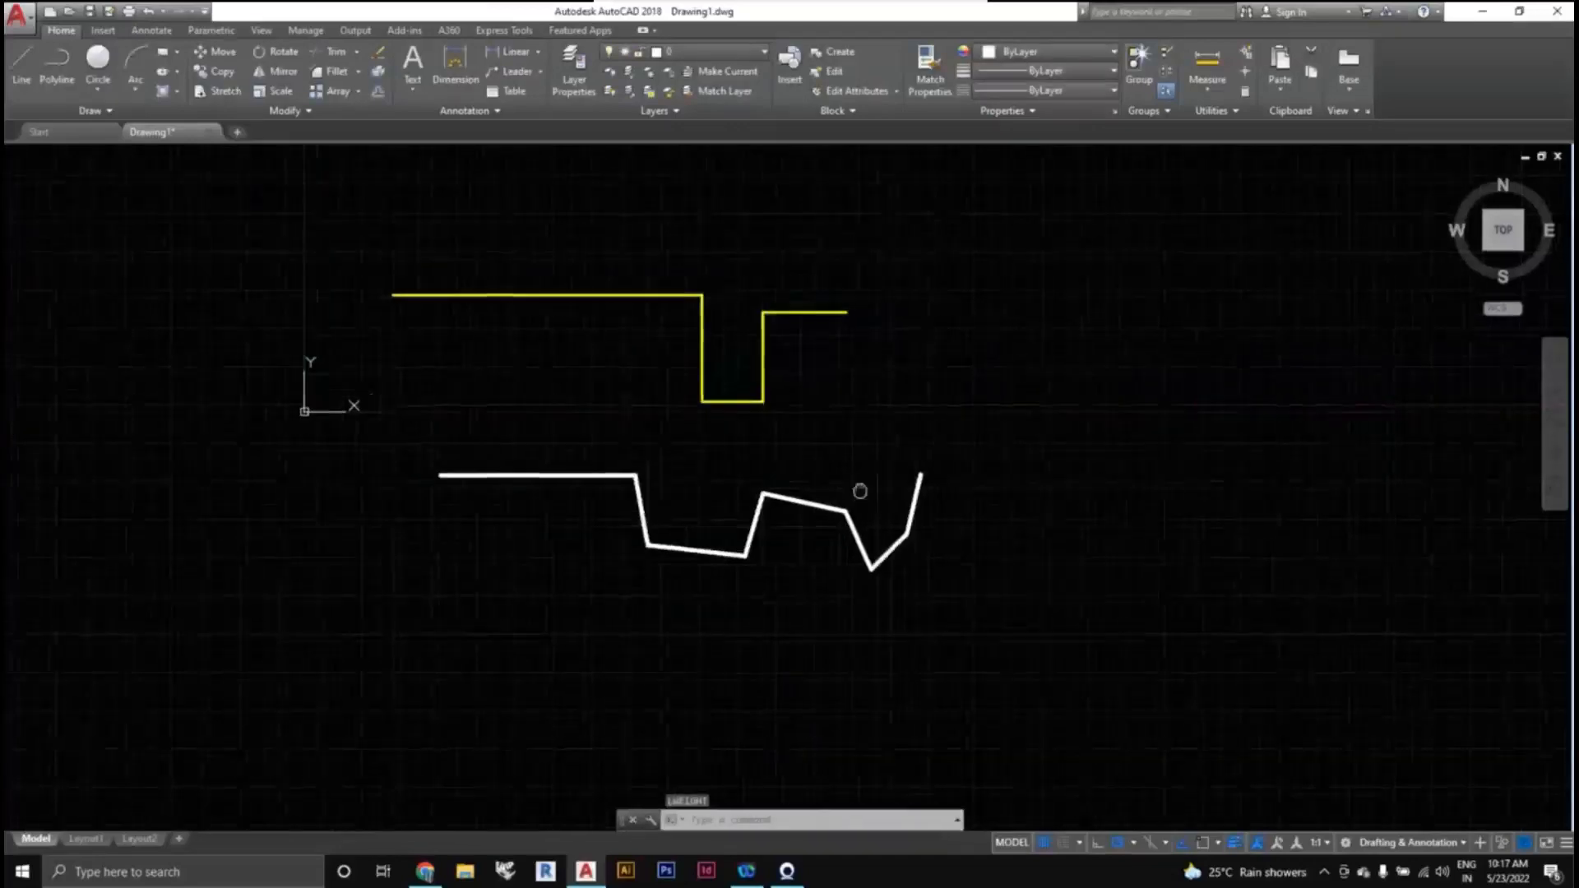
{"action": "scroll", "coordinate": [839, 504], "scroll_direction": "up", "scroll_amount": 2}
{"action": "scroll", "coordinate": [814, 469], "scroll_direction": "down", "scroll_amount": 2}
{"action": "mouse_move", "coordinate": [793, 435]}
{"action": "middle_mouse_down"}
{"action": "mouse_move", "coordinate": [748, 421]}
{"action": "mouse_move", "coordinate": [754, 395]}
{"action": "mouse_move", "coordinate": [835, 392]}
{"action": "middle_mouse_up"}
{"action": "scroll", "coordinate": [730, 370], "scroll_direction": "up", "scroll_amount": 4}
{"action": "scroll", "coordinate": [739, 374], "scroll_direction": "down", "scroll_amount": 2}
{"action": "scroll", "coordinate": [740, 375], "scroll_direction": "down", "scroll_amount": 2}
{"action": "scroll", "coordinate": [777, 374], "scroll_direction": "up", "scroll_amount": 2}
Check the lineweight assigned to the yellow stepped line and to the white zigzag chain.
{"action": "left_click", "coordinate": [871, 407]}
{"action": "left_click", "coordinate": [562, 158]}
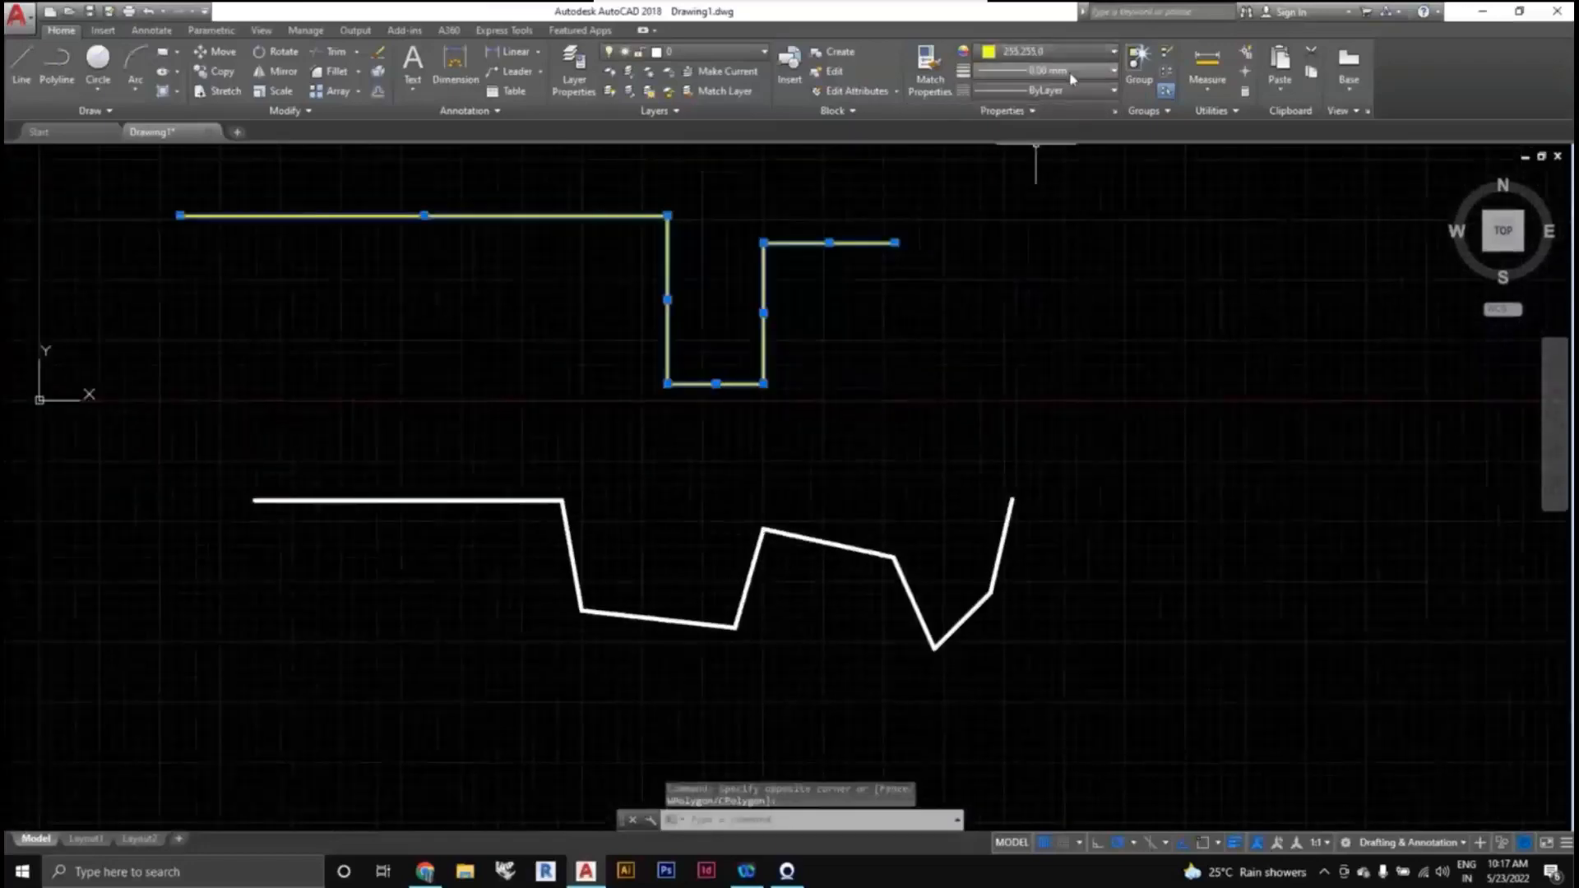
{"action": "key", "text": "Escape"}
{"action": "left_click", "coordinate": [1042, 658]}
{"action": "left_click", "coordinate": [521, 483]}
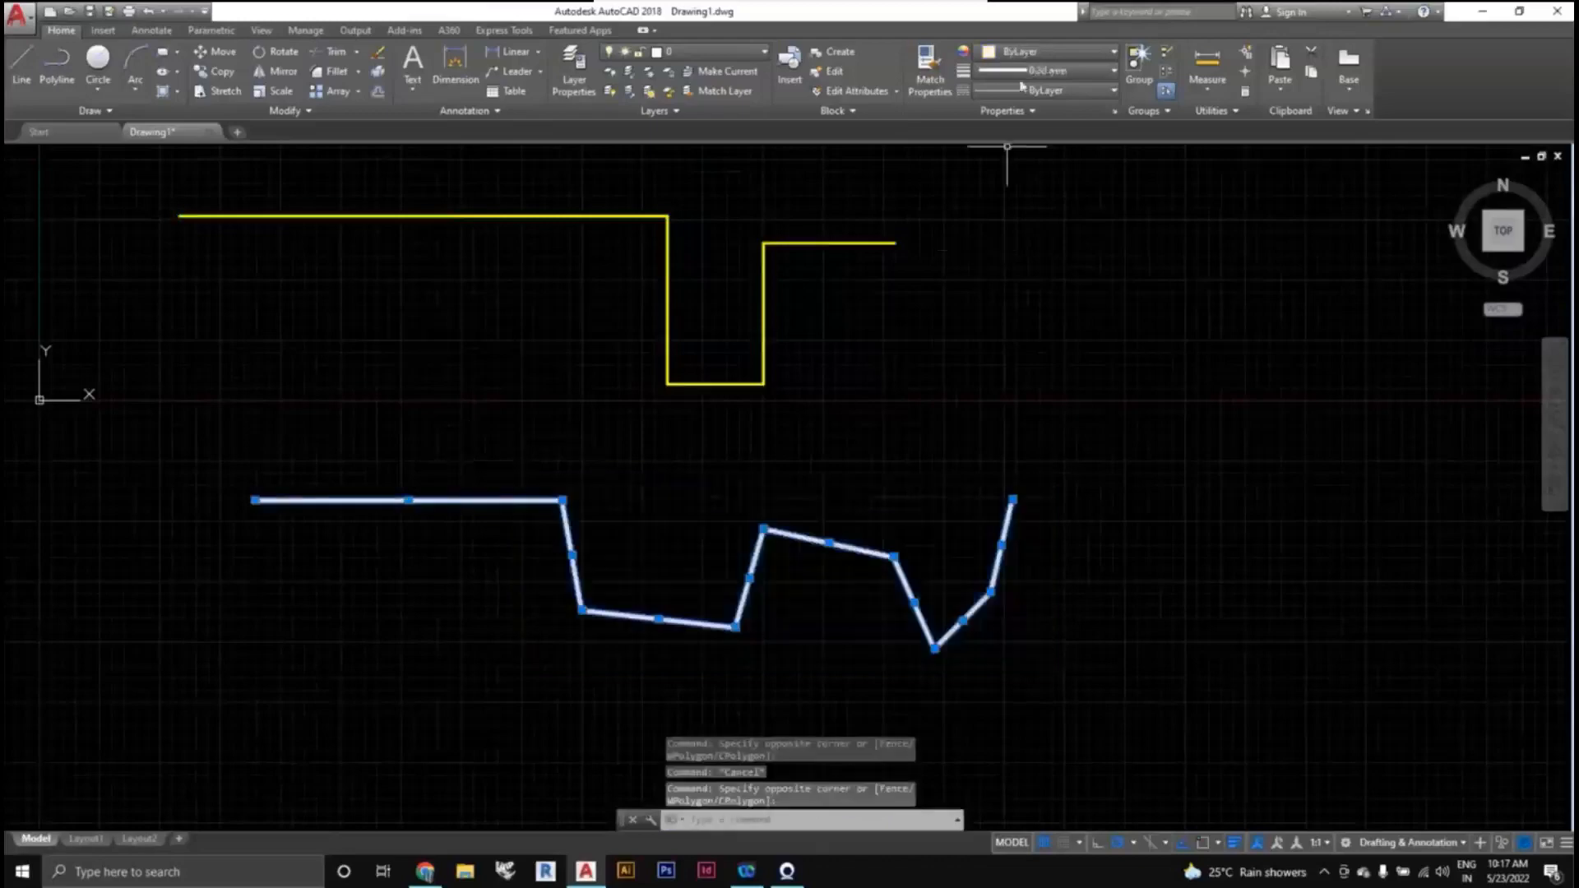
{"action": "scroll", "coordinate": [1036, 571], "scroll_direction": "down", "scroll_amount": 2}
{"action": "middle_click_drag", "start_coordinate": [1036, 570], "coordinate": [948, 460]}
{"action": "key", "text": "Escape"}
Draw a single long horizontal line below the white zigzag chain.
{"action": "scroll", "coordinate": [831, 484], "scroll_direction": "down", "scroll_amount": 2}
{"action": "middle_click_drag", "start_coordinate": [831, 485], "coordinate": [818, 461]}
{"action": "scroll", "coordinate": [806, 428], "scroll_direction": "up", "scroll_amount": 2}
{"action": "scroll", "coordinate": [782, 398], "scroll_direction": "down", "scroll_amount": 2}
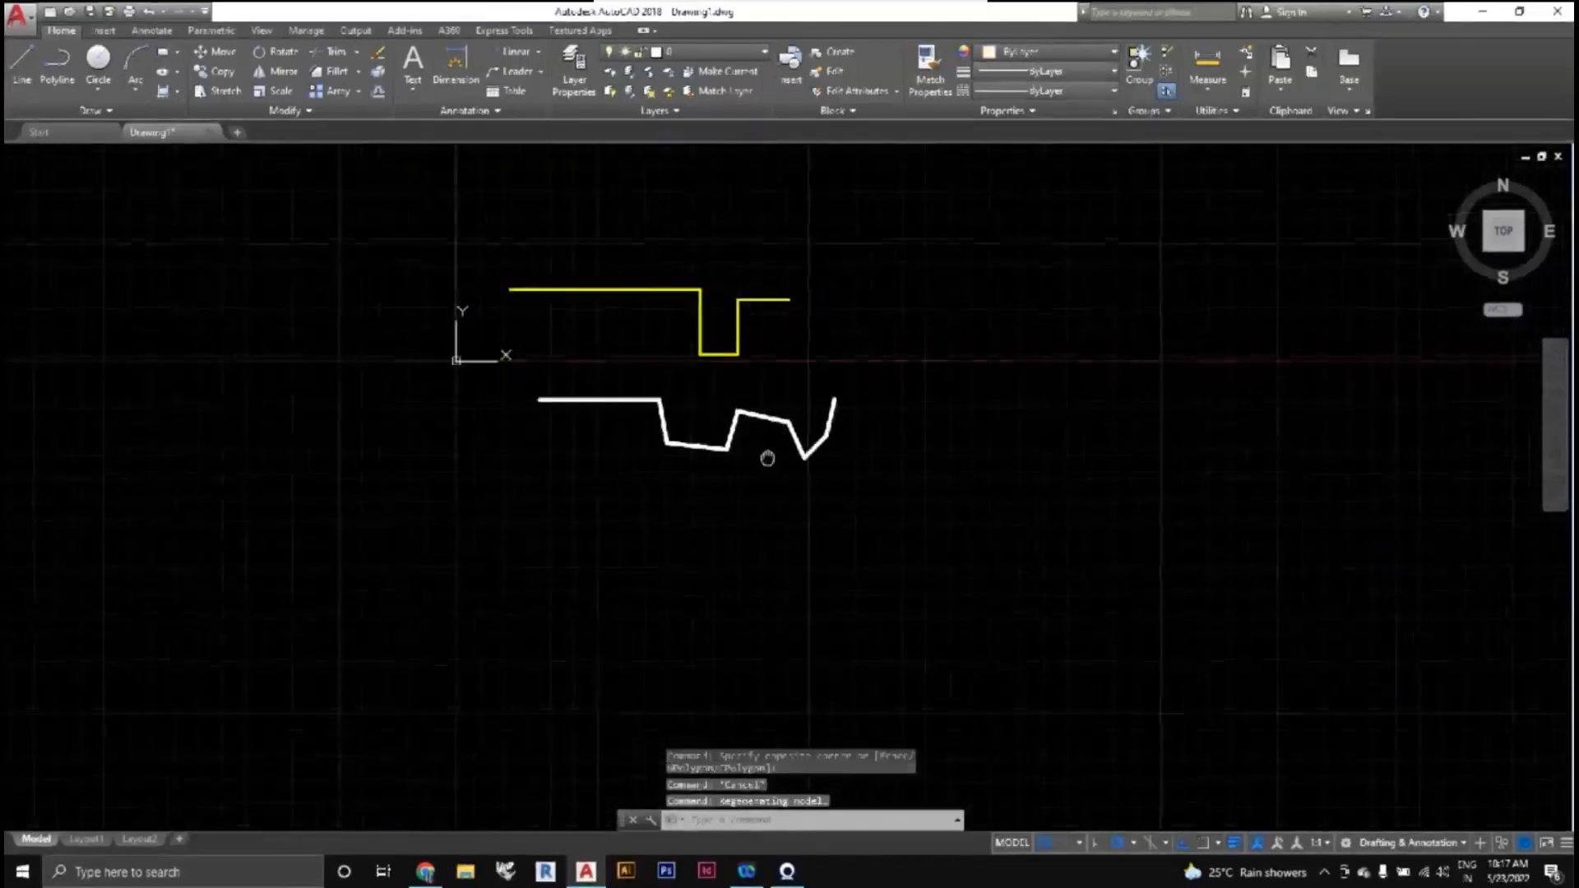
{"action": "scroll", "coordinate": [768, 458], "scroll_direction": "up", "scroll_amount": 2}
{"action": "type", "text": "l"}
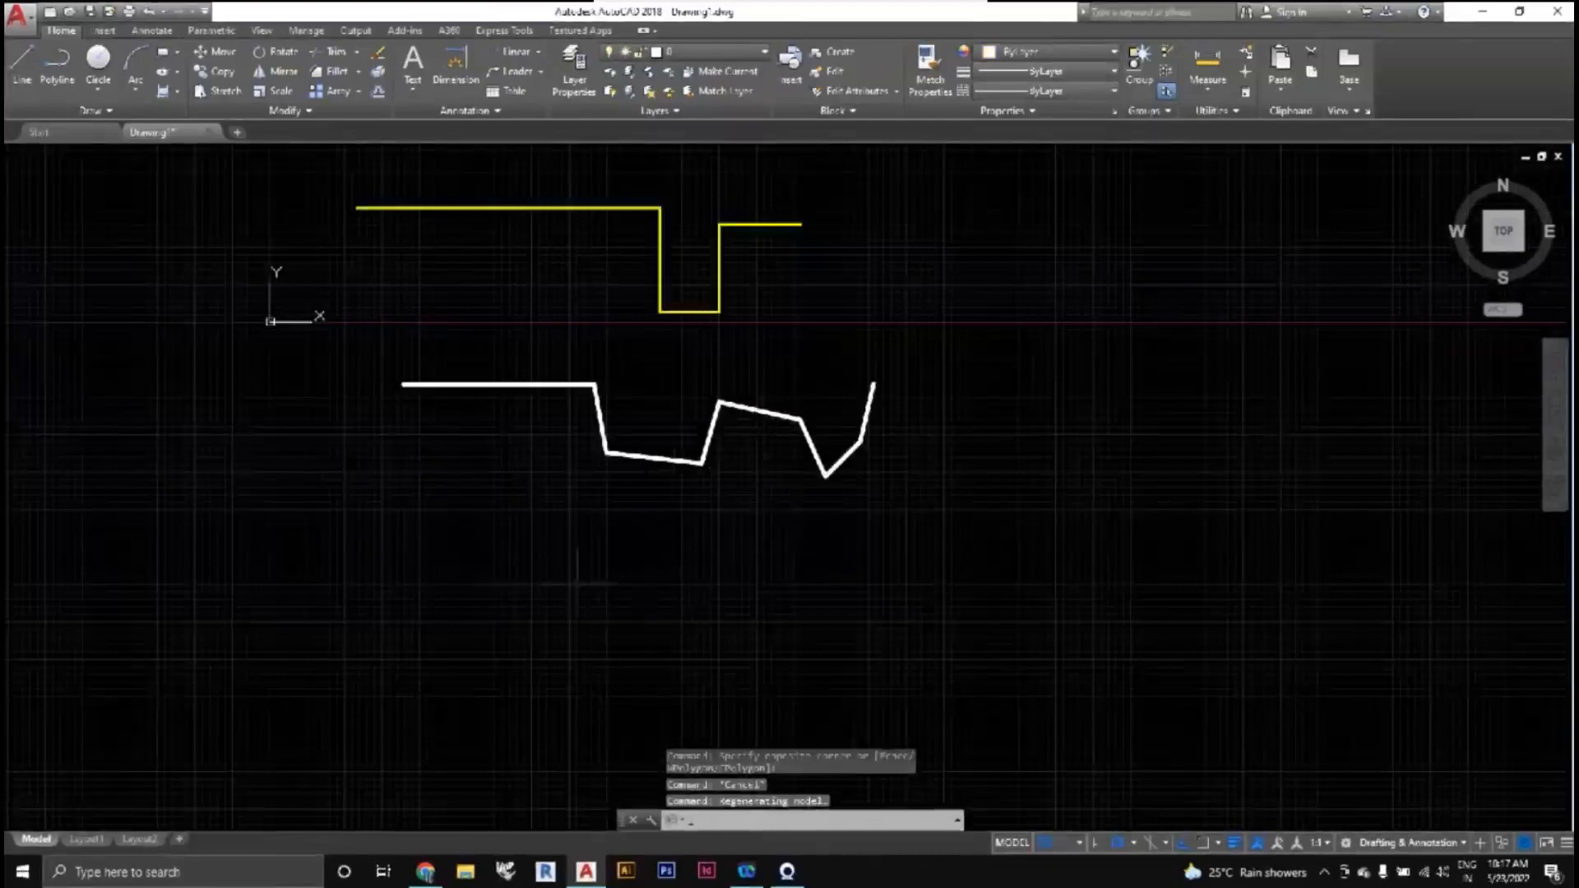
{"action": "key", "text": "Return"}
{"action": "left_click", "coordinate": [415, 594]}
{"action": "left_click", "coordinate": [1118, 593]}
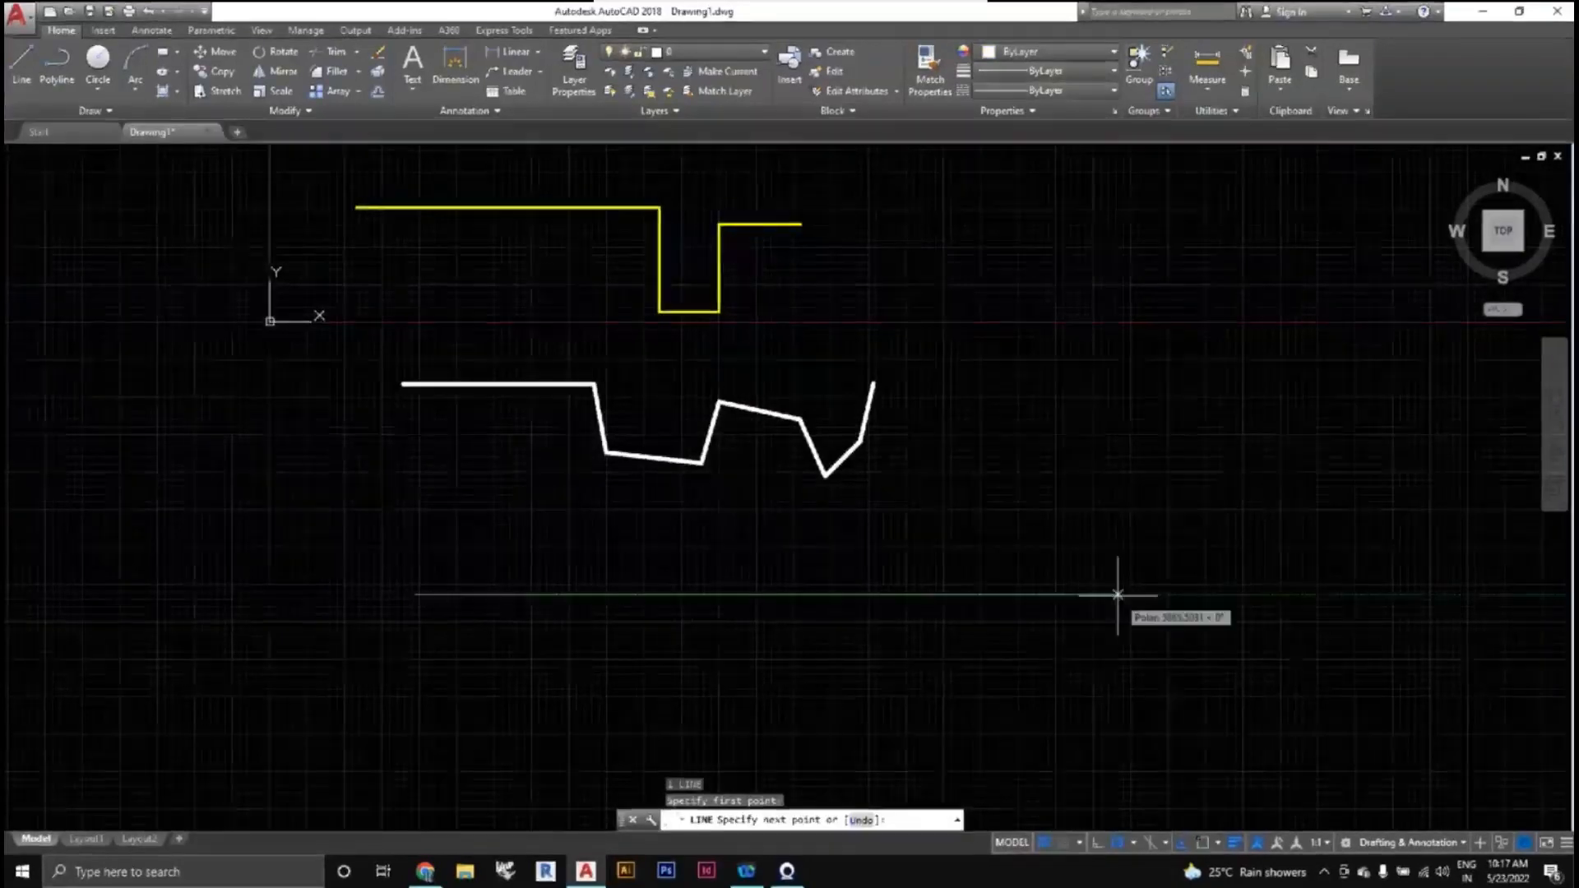
{"action": "key", "text": "Escape"}
Apply a much heavier lineweight to the new horizontal line and clear the selection.
{"action": "left_click", "coordinate": [1209, 698]}
{"action": "left_click", "coordinate": [1103, 581]}
{"action": "left_click", "coordinate": [1093, 91]}
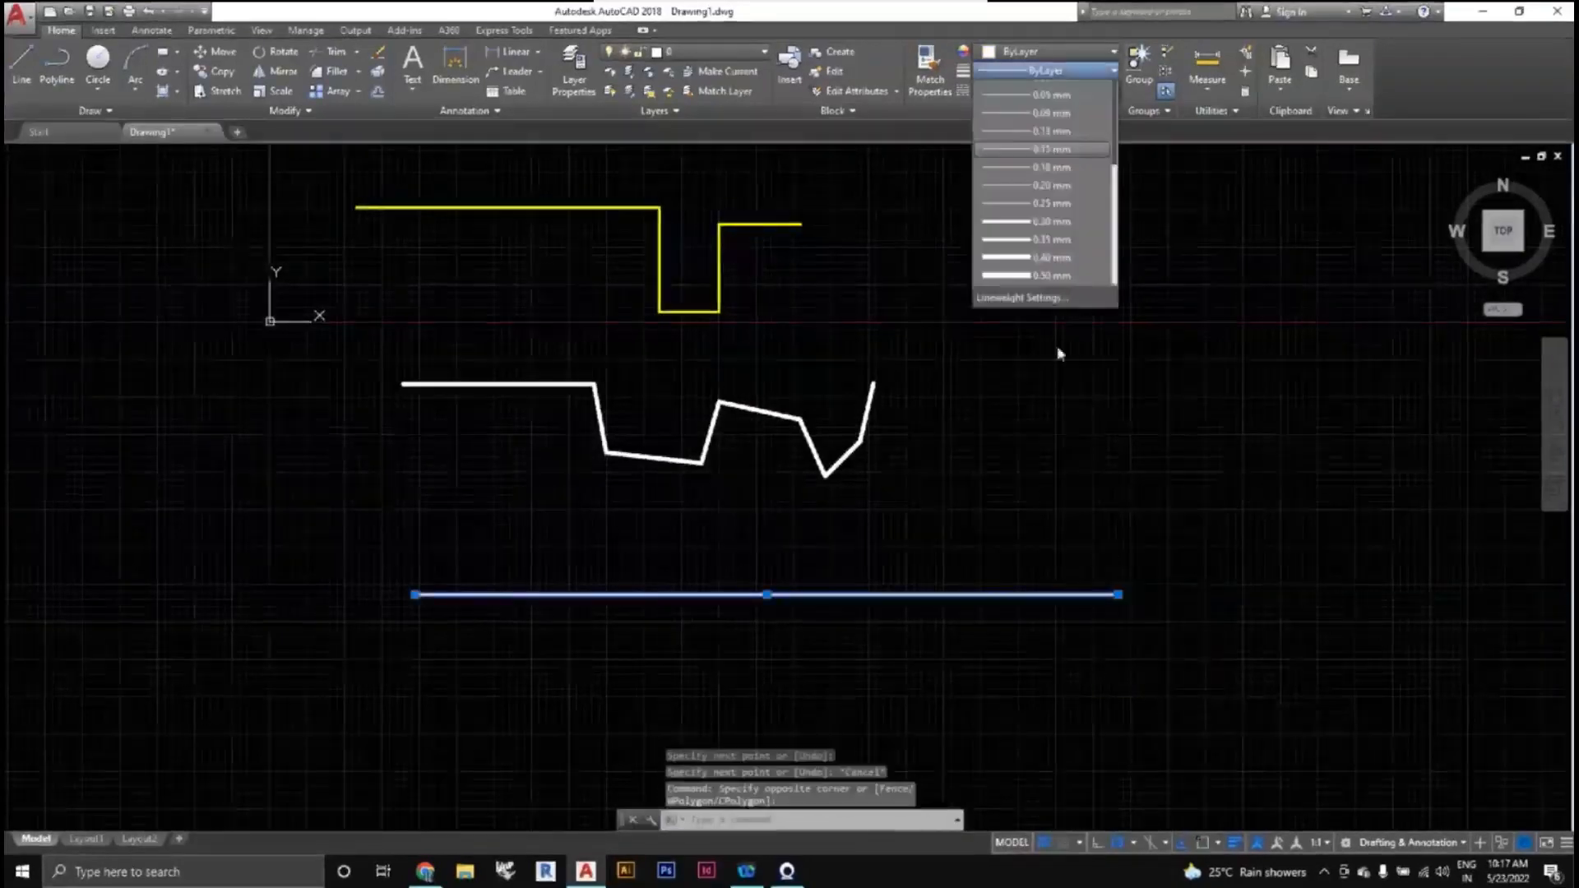
{"action": "left_click", "coordinate": [1057, 346]}
{"action": "key", "text": "Escape"}
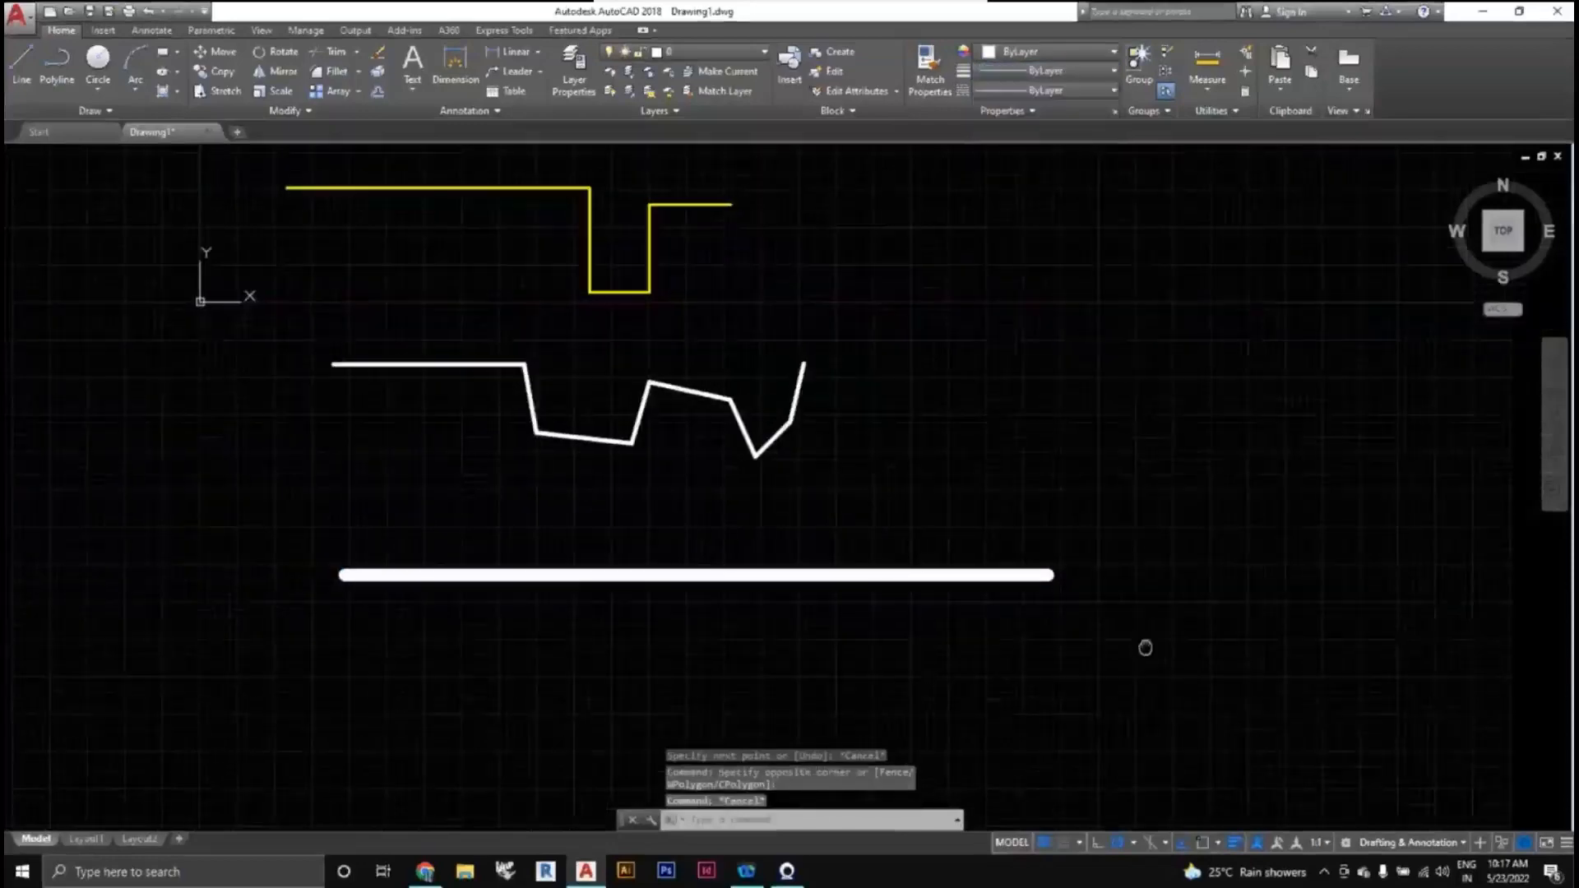
Compare the thickness of the stepped line, the zigzag chain and the heavy horizontal line at different magnifications.
{"action": "scroll", "coordinate": [1043, 600], "scroll_direction": "down", "scroll_amount": 3}
{"action": "scroll", "coordinate": [990, 568], "scroll_direction": "up", "scroll_amount": 3}
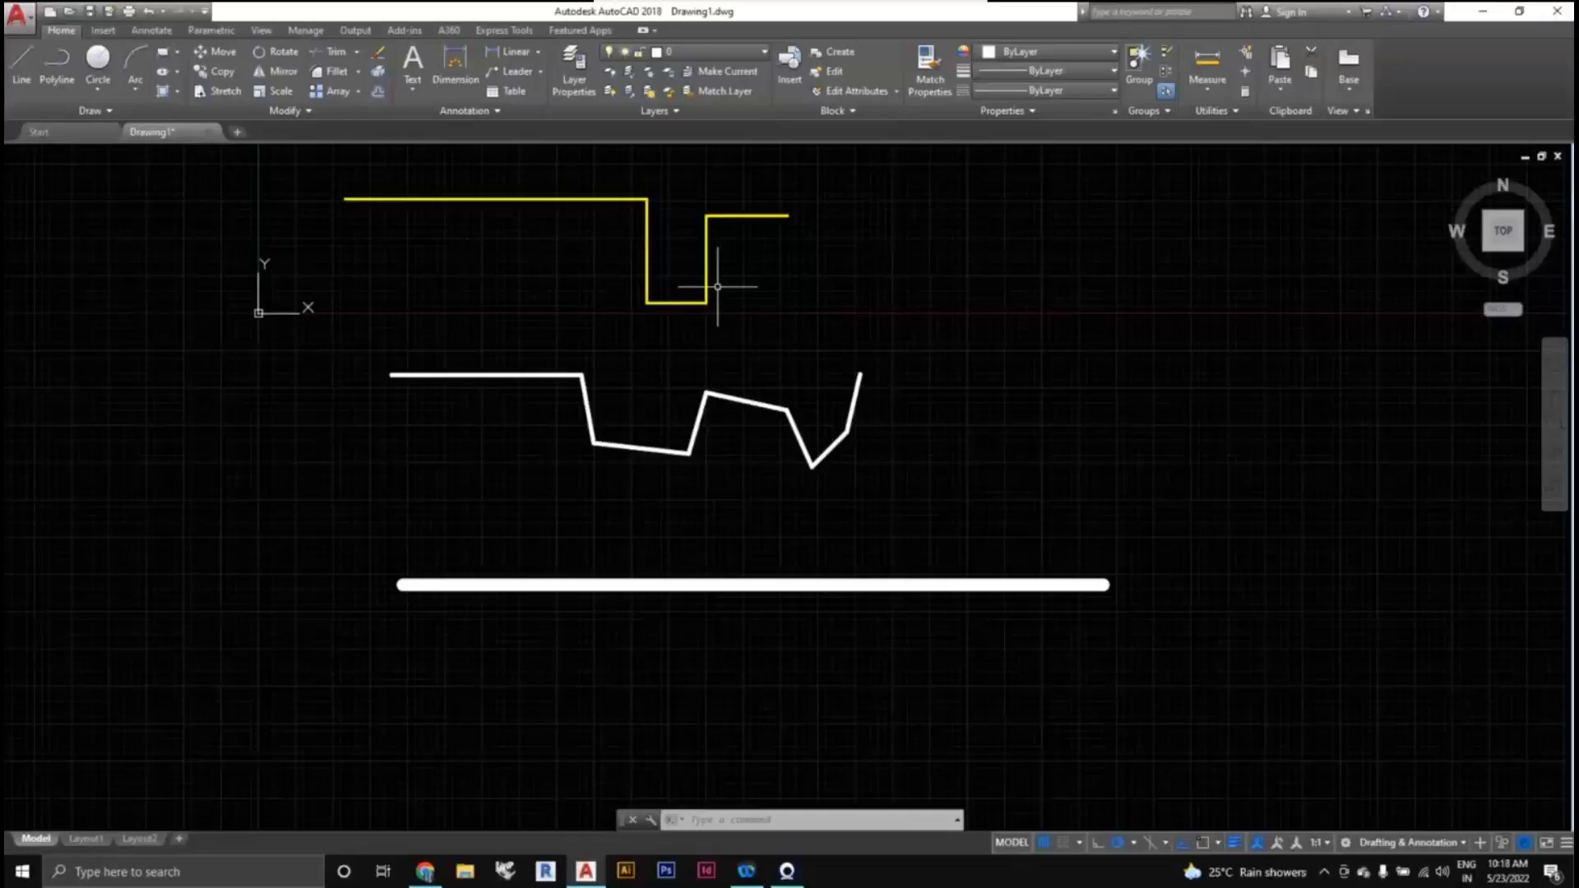
{"action": "scroll", "coordinate": [909, 627], "scroll_direction": "down", "scroll_amount": 2}
{"action": "middle_click_drag", "start_coordinate": [909, 627], "coordinate": [817, 592]}
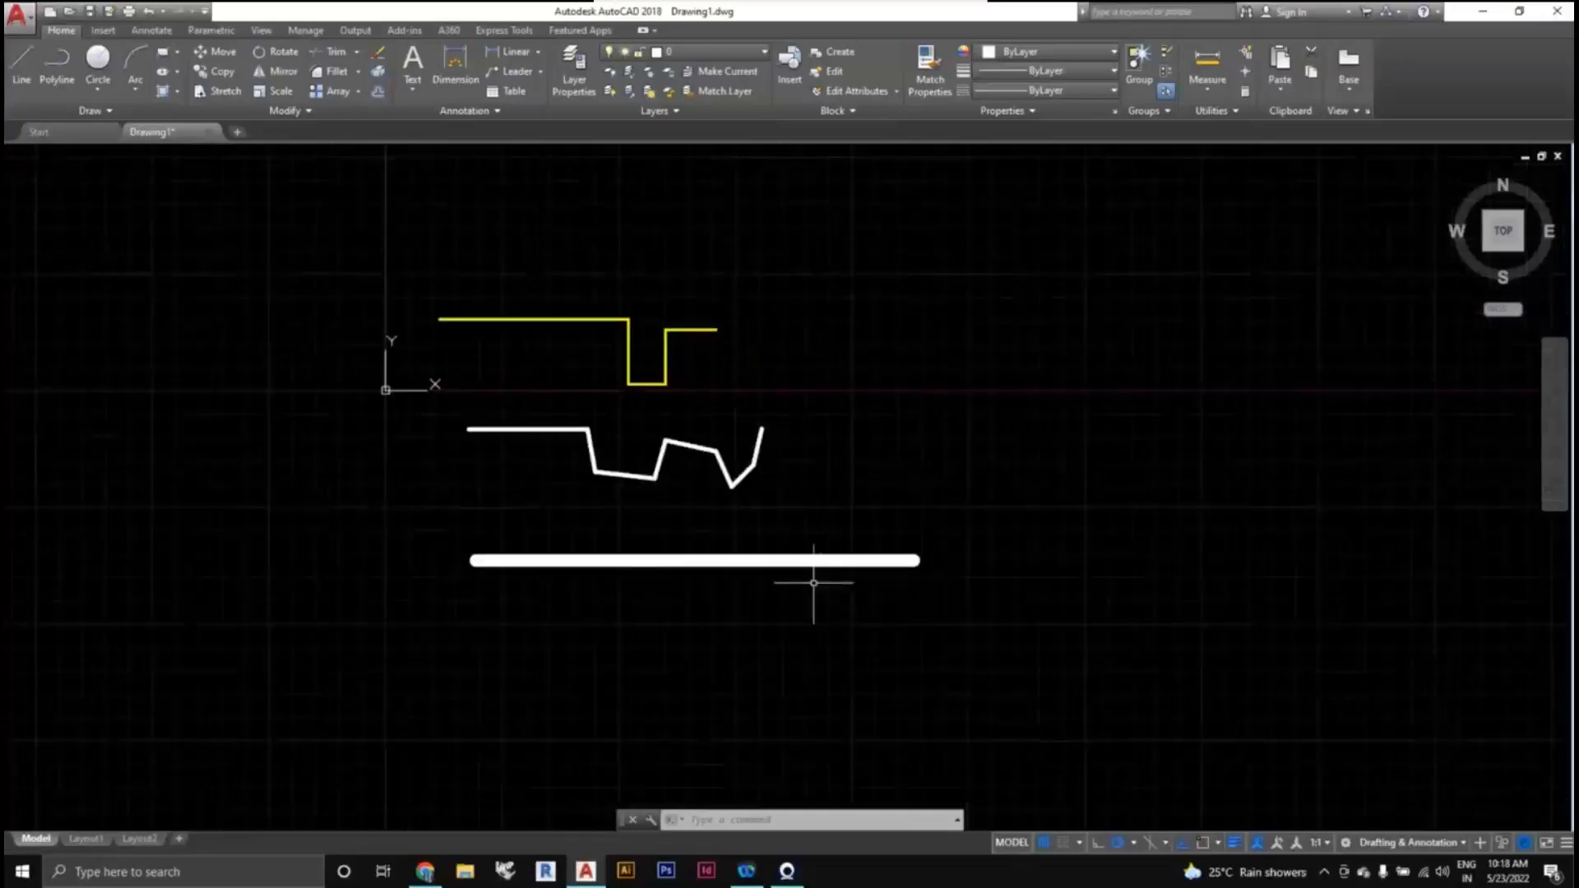
{"action": "scroll", "coordinate": [813, 583], "scroll_direction": "up", "scroll_amount": 2}
{"action": "mouse_move", "coordinate": [621, 448]}
{"action": "middle_mouse_down"}
{"action": "mouse_move", "coordinate": [715, 497]}
{"action": "mouse_move", "coordinate": [777, 501]}
{"action": "middle_mouse_up"}
{"action": "scroll", "coordinate": [714, 495], "scroll_direction": "up", "scroll_amount": 2}
{"action": "scroll", "coordinate": [717, 497], "scroll_direction": "down", "scroll_amount": 2}
{"action": "scroll", "coordinate": [733, 490], "scroll_direction": "up", "scroll_amount": 2}
{"action": "scroll", "coordinate": [736, 489], "scroll_direction": "down", "scroll_amount": 2}
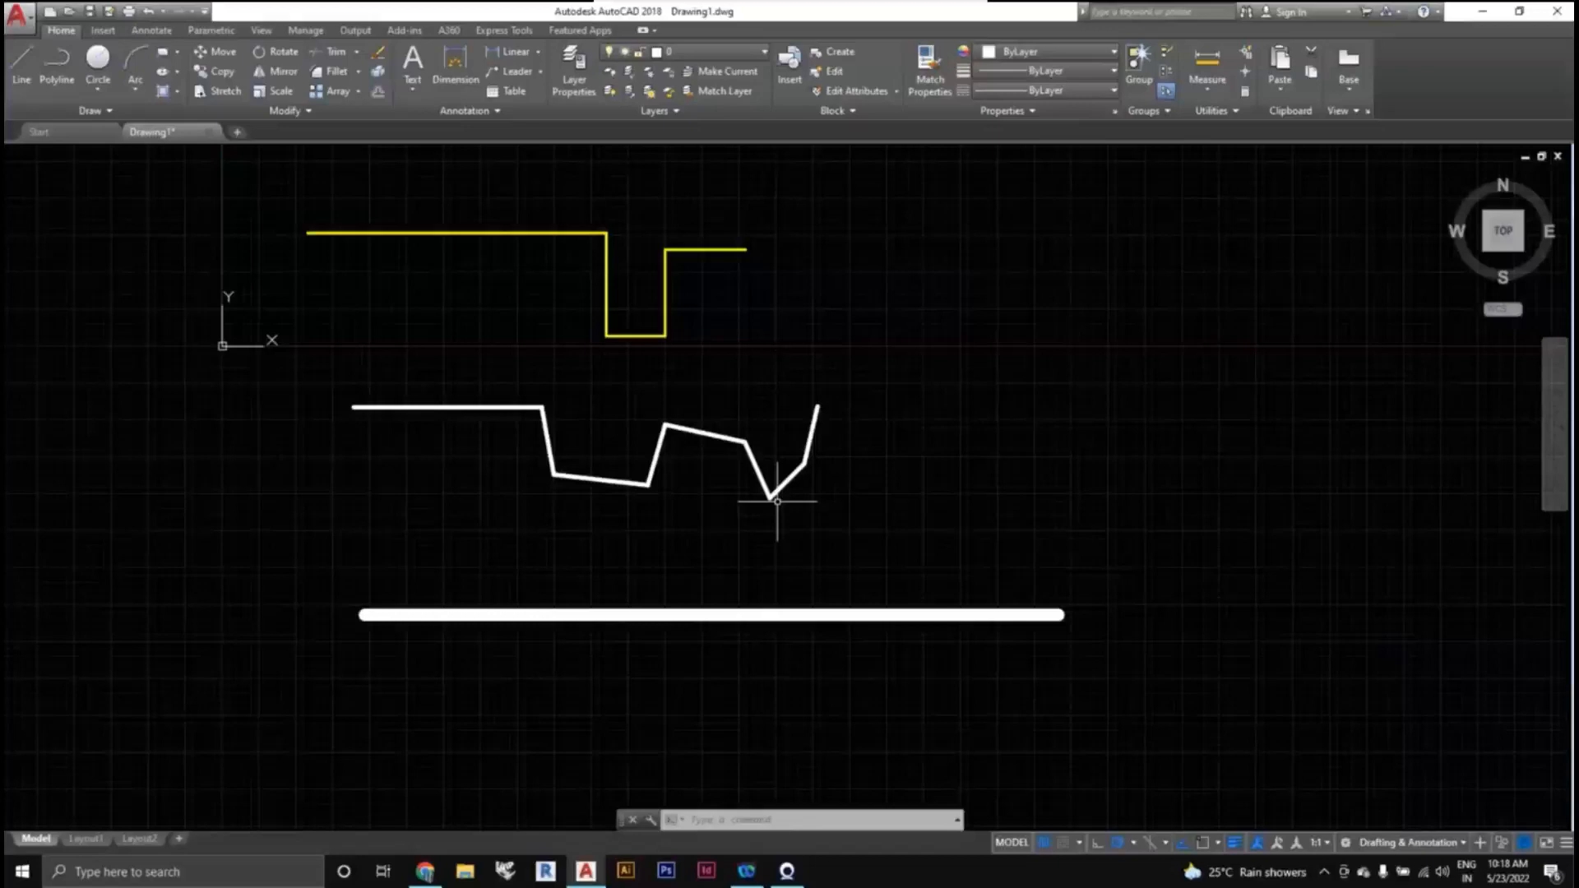
Turn off Display Lineweight in the Lineweight Settings using the LINEWEIGHT command.
{"action": "type", "text": "LINE"}
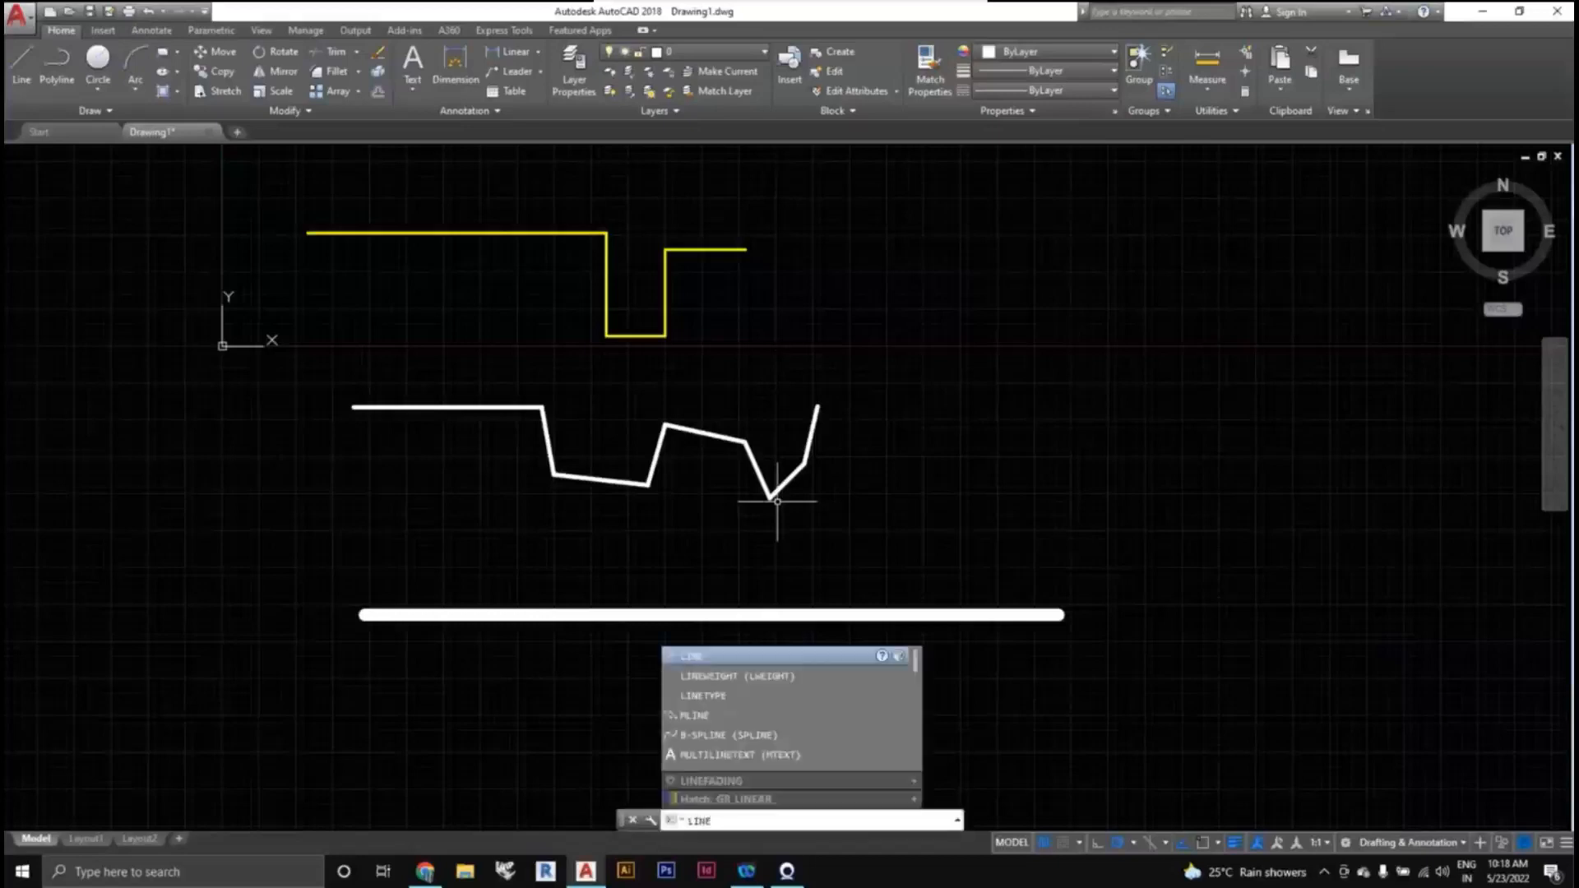
{"action": "key", "text": "Down"}
{"action": "key", "text": "Return"}
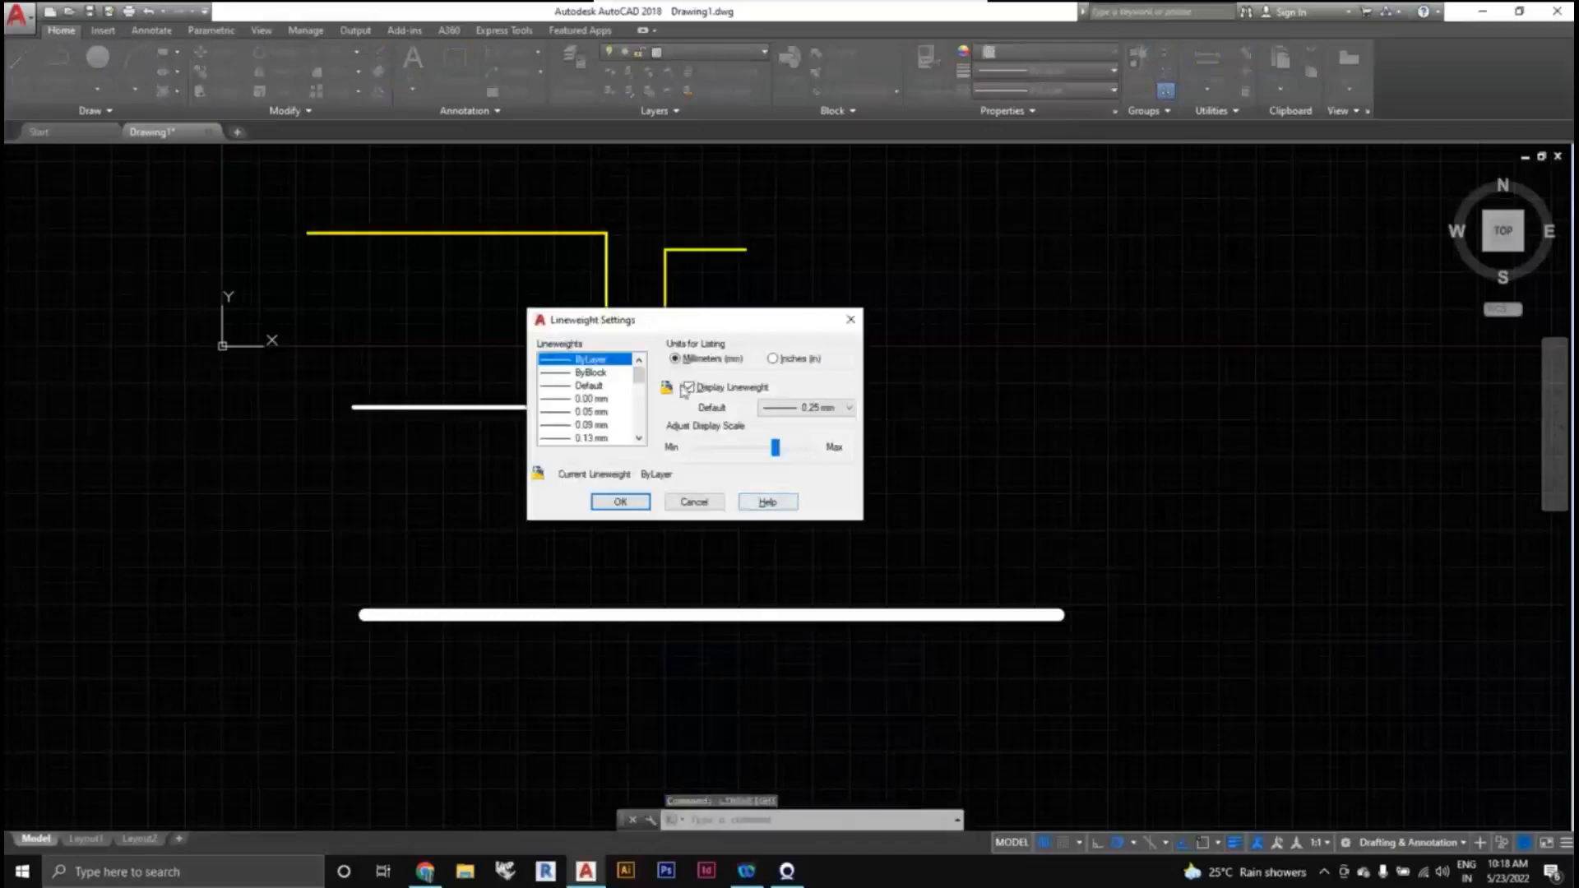
{"action": "left_click", "coordinate": [687, 387]}
{"action": "left_click", "coordinate": [637, 500]}
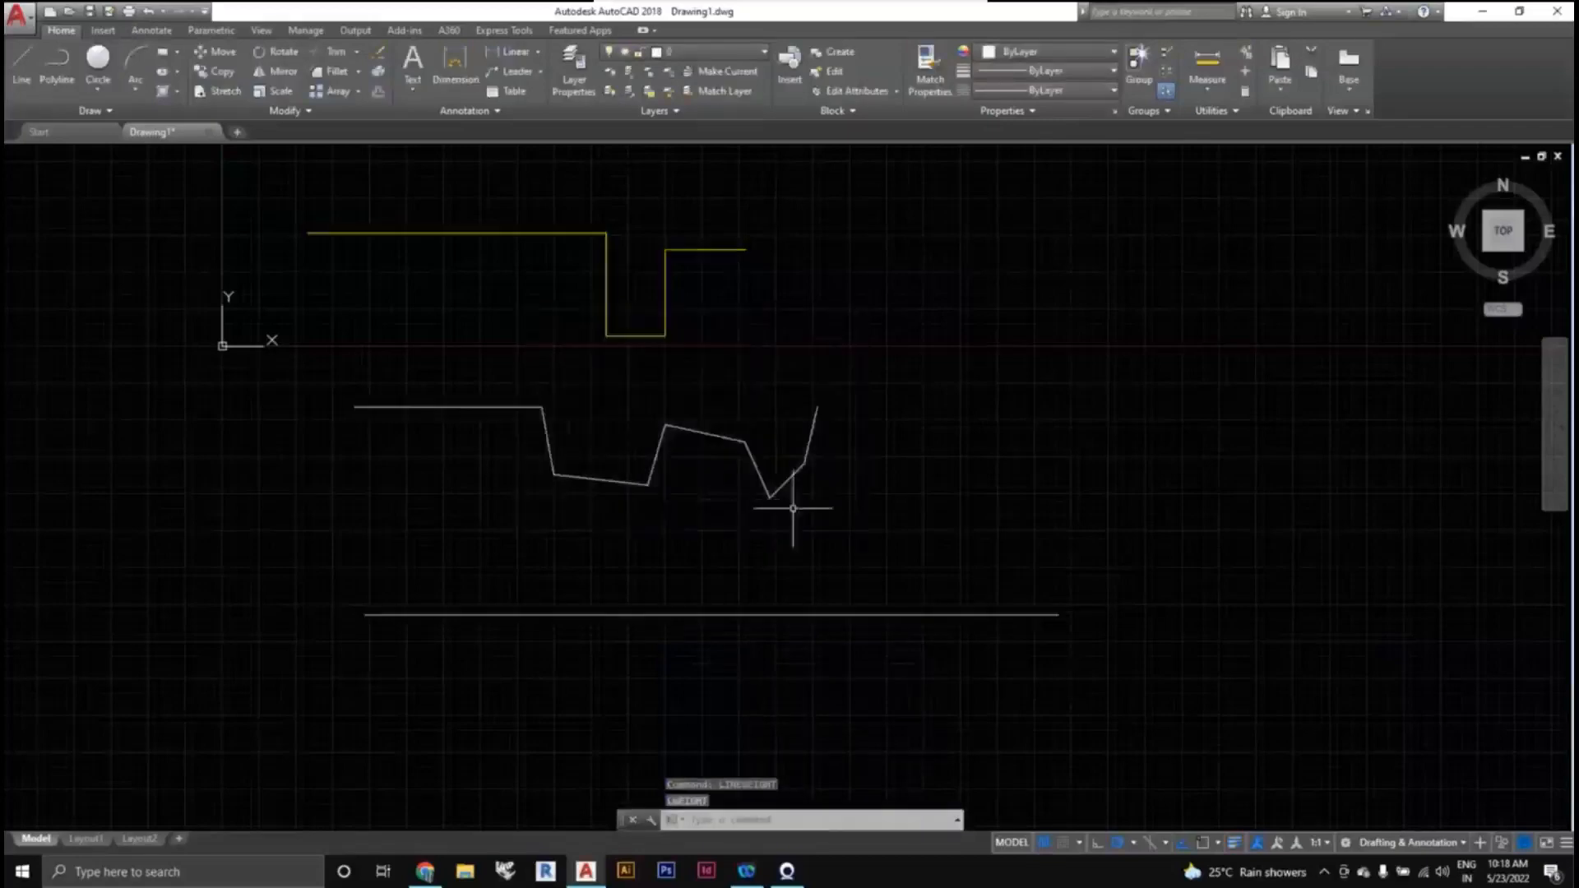
Delete the stepped line, the zigzag chain and the horizontal line from the drawing.
{"action": "scroll", "coordinate": [793, 509], "scroll_direction": "down", "scroll_amount": 2}
{"action": "middle_click_drag", "start_coordinate": [808, 577], "coordinate": [876, 596]}
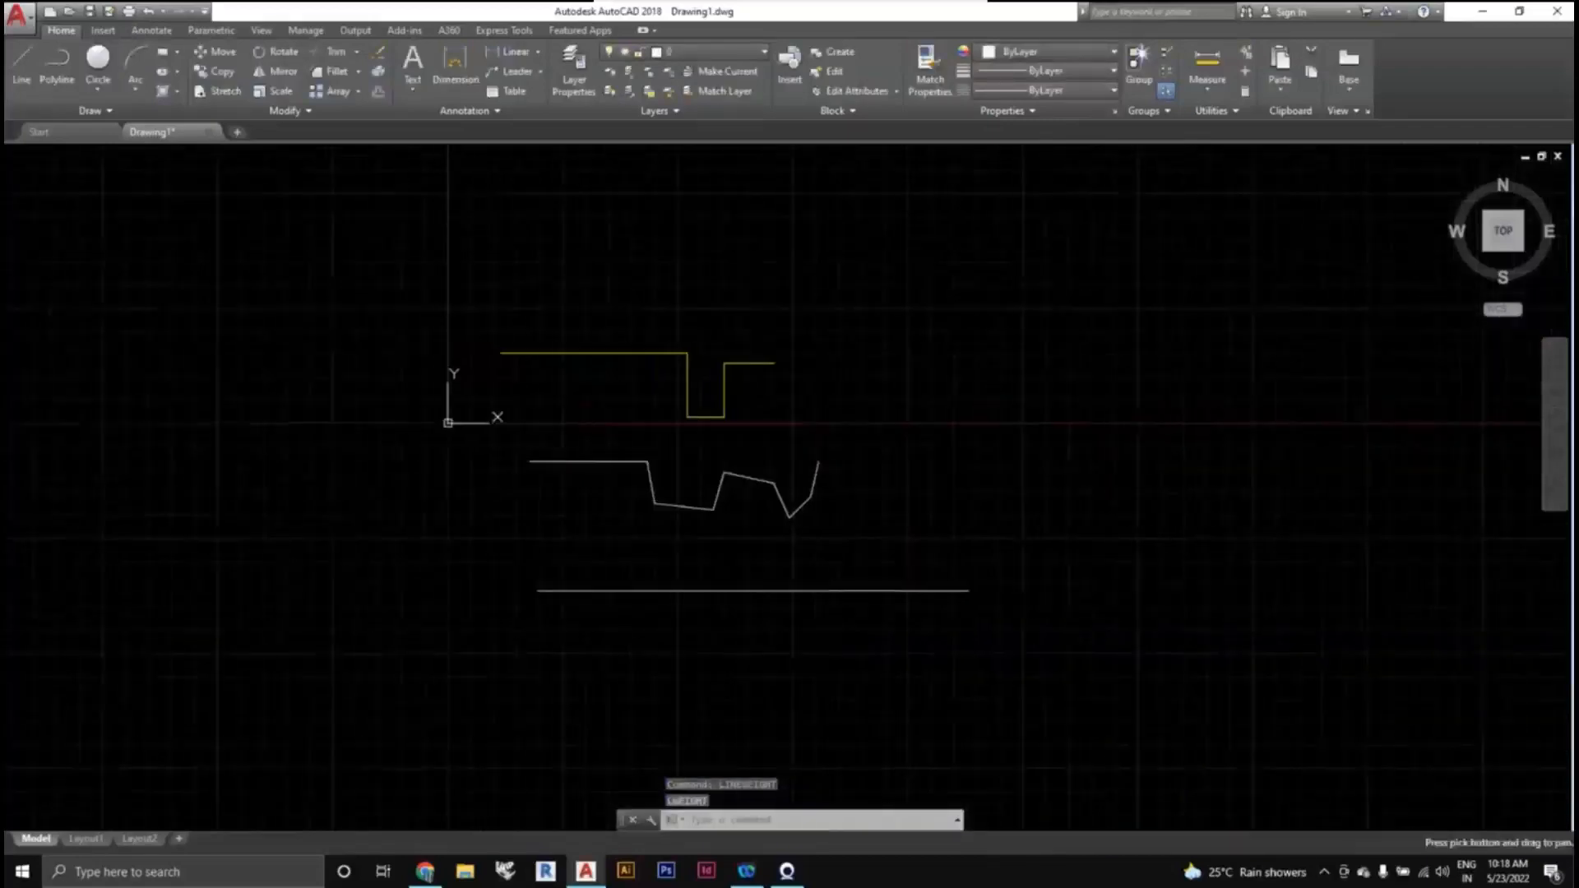
{"action": "scroll", "coordinate": [921, 633], "scroll_direction": "down", "scroll_amount": 2}
{"action": "scroll", "coordinate": [909, 620], "scroll_direction": "up", "scroll_amount": 2}
{"action": "left_click", "coordinate": [951, 652]}
{"action": "left_click", "coordinate": [609, 275]}
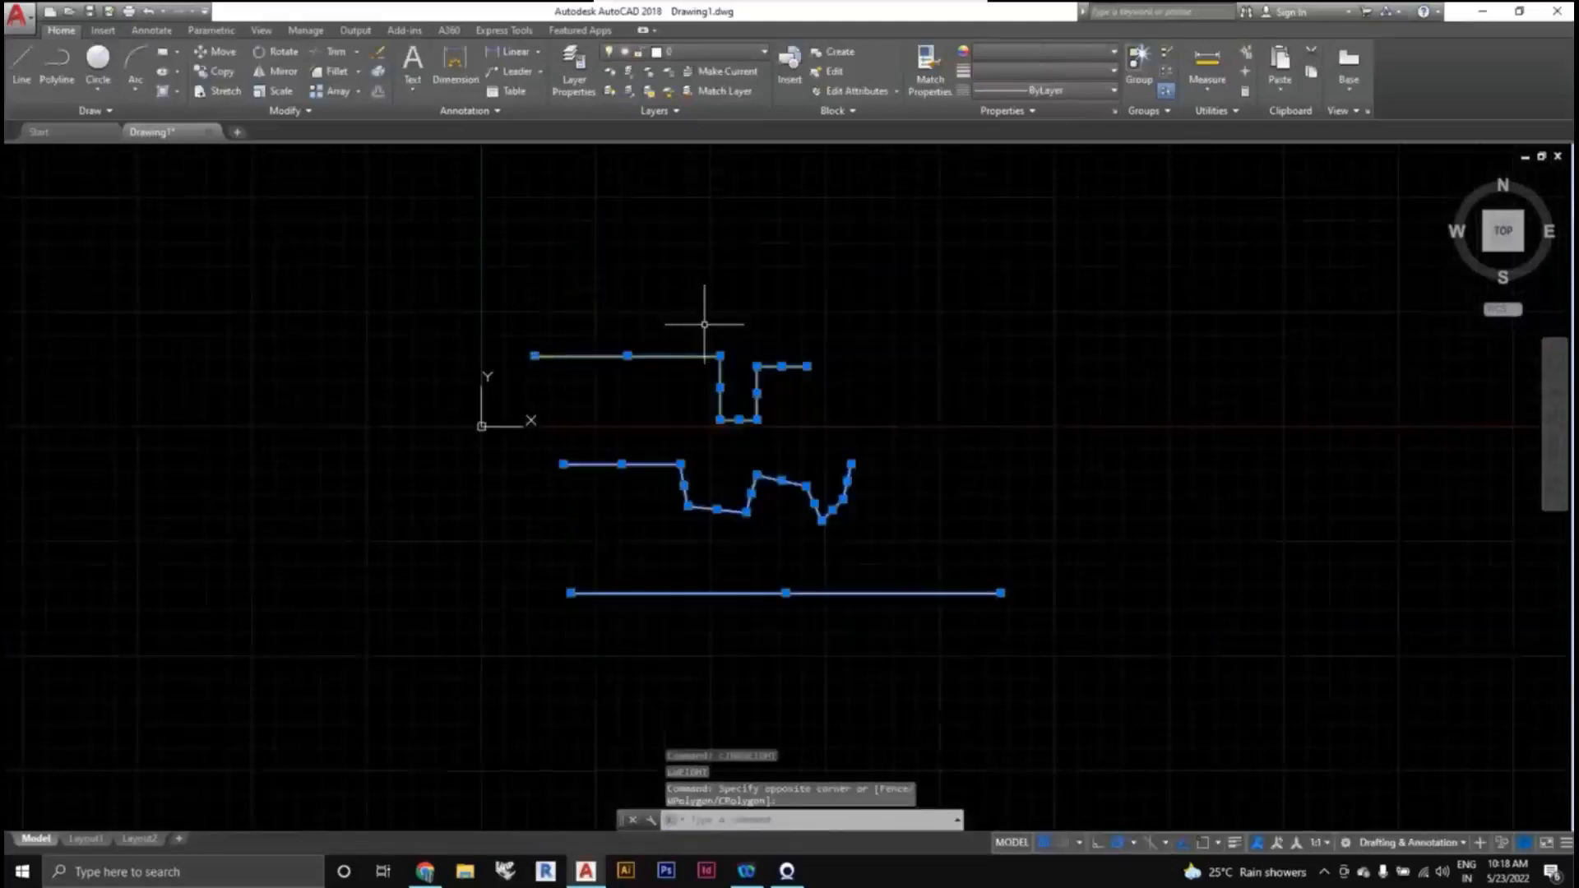
{"action": "key", "text": "Delete"}
{"action": "middle_click_drag", "start_coordinate": [730, 285], "coordinate": [766, 346]}
{"action": "scroll", "coordinate": [787, 325], "scroll_direction": "up", "scroll_amount": 2}
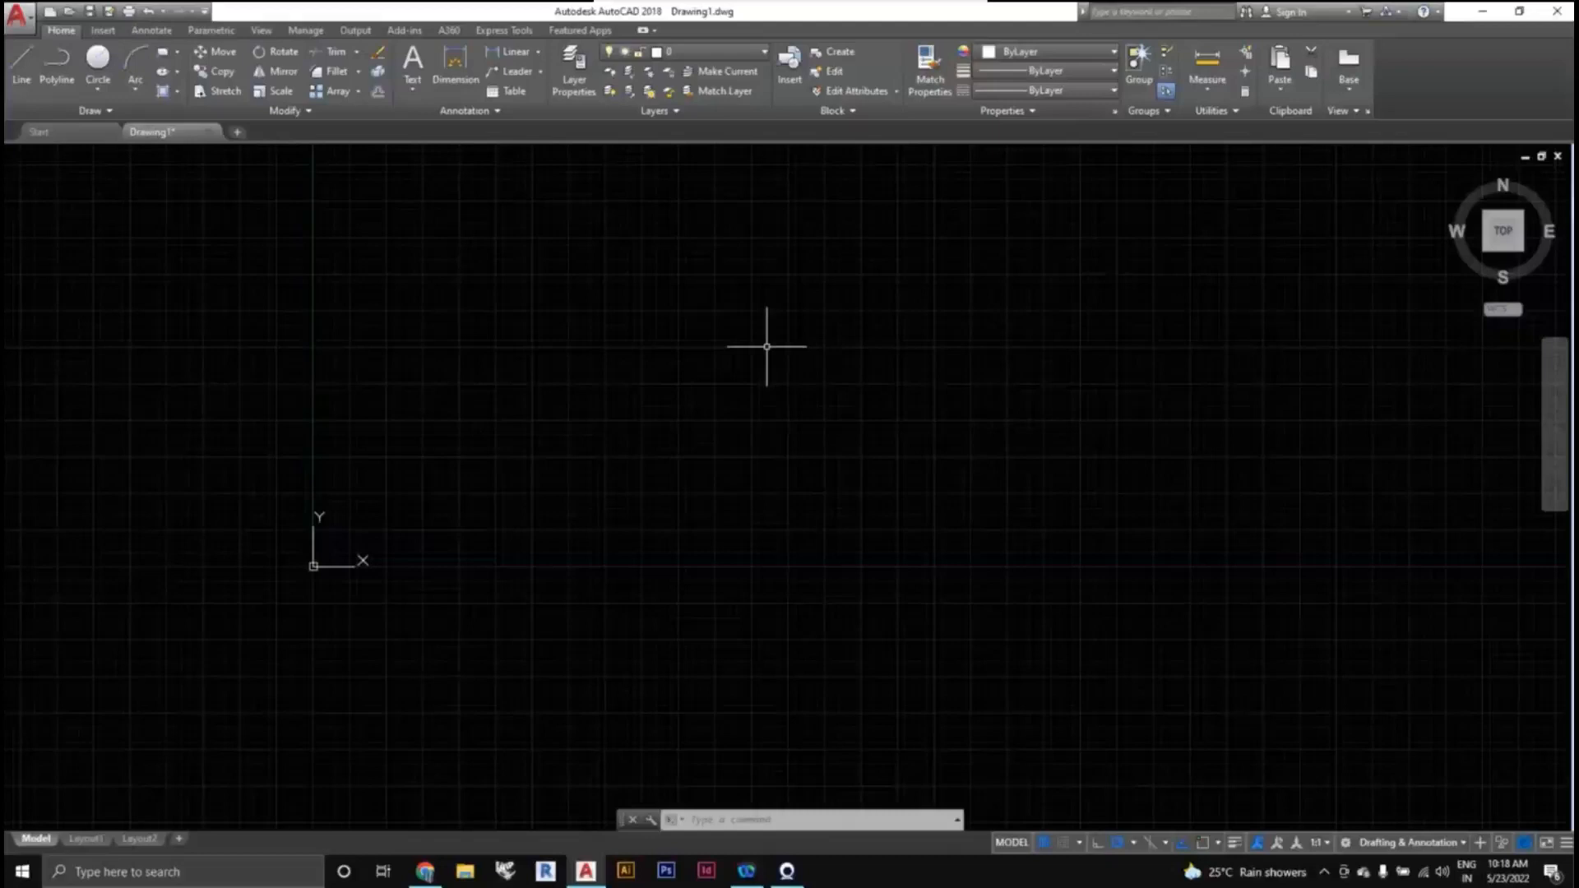
Create a layer named First correction in the Layer Properties Manager.
{"action": "left_click", "coordinate": [575, 66]}
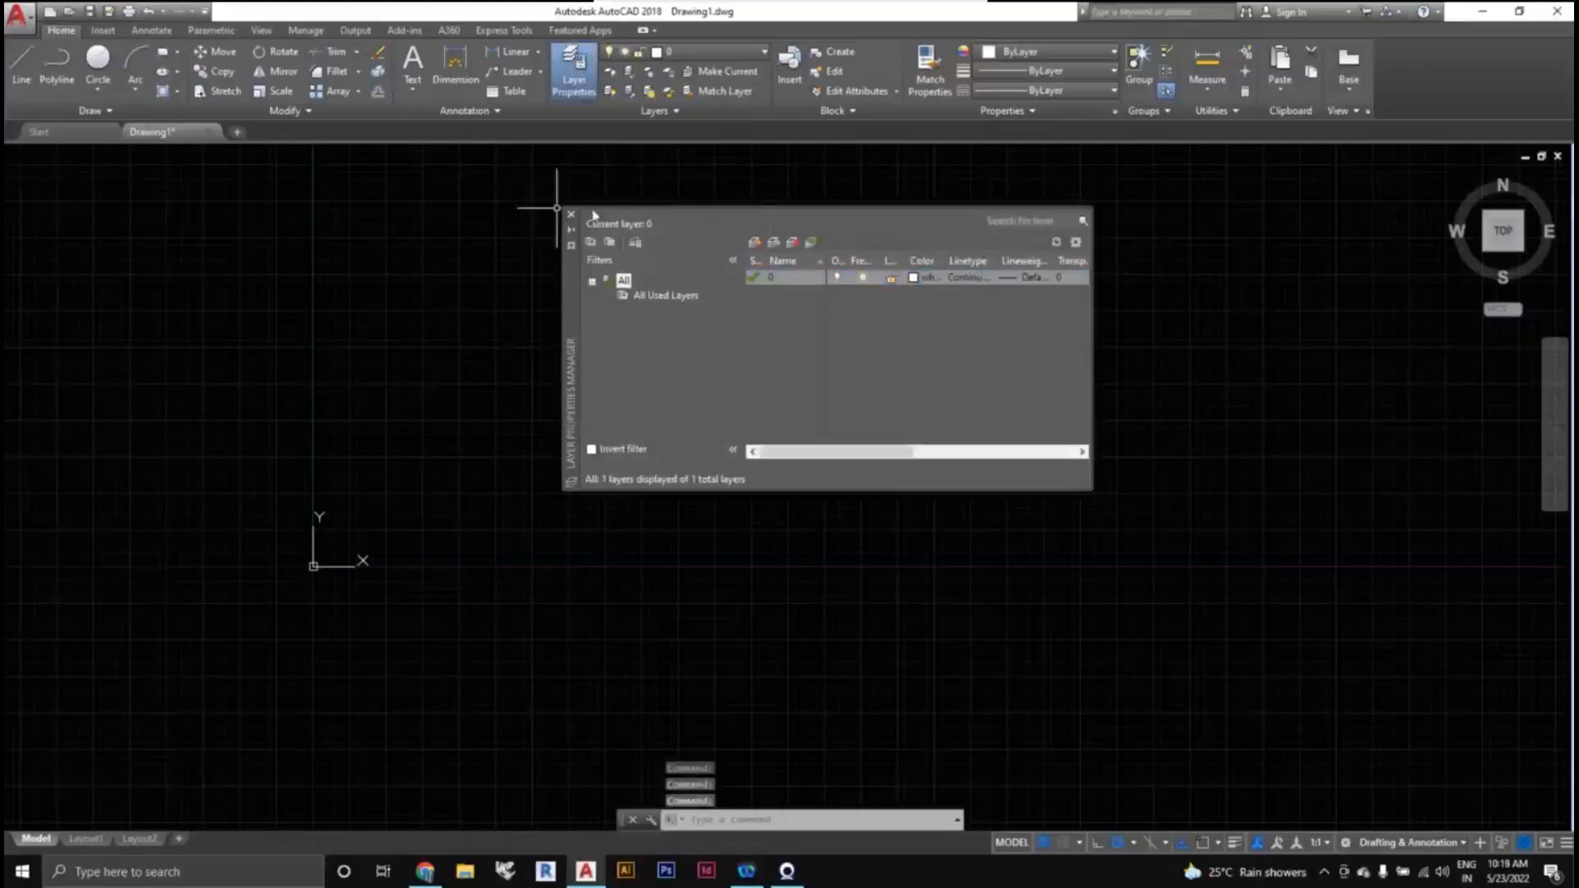
{"action": "left_click_drag", "start_coordinate": [574, 284], "coordinate": [175, 267]}
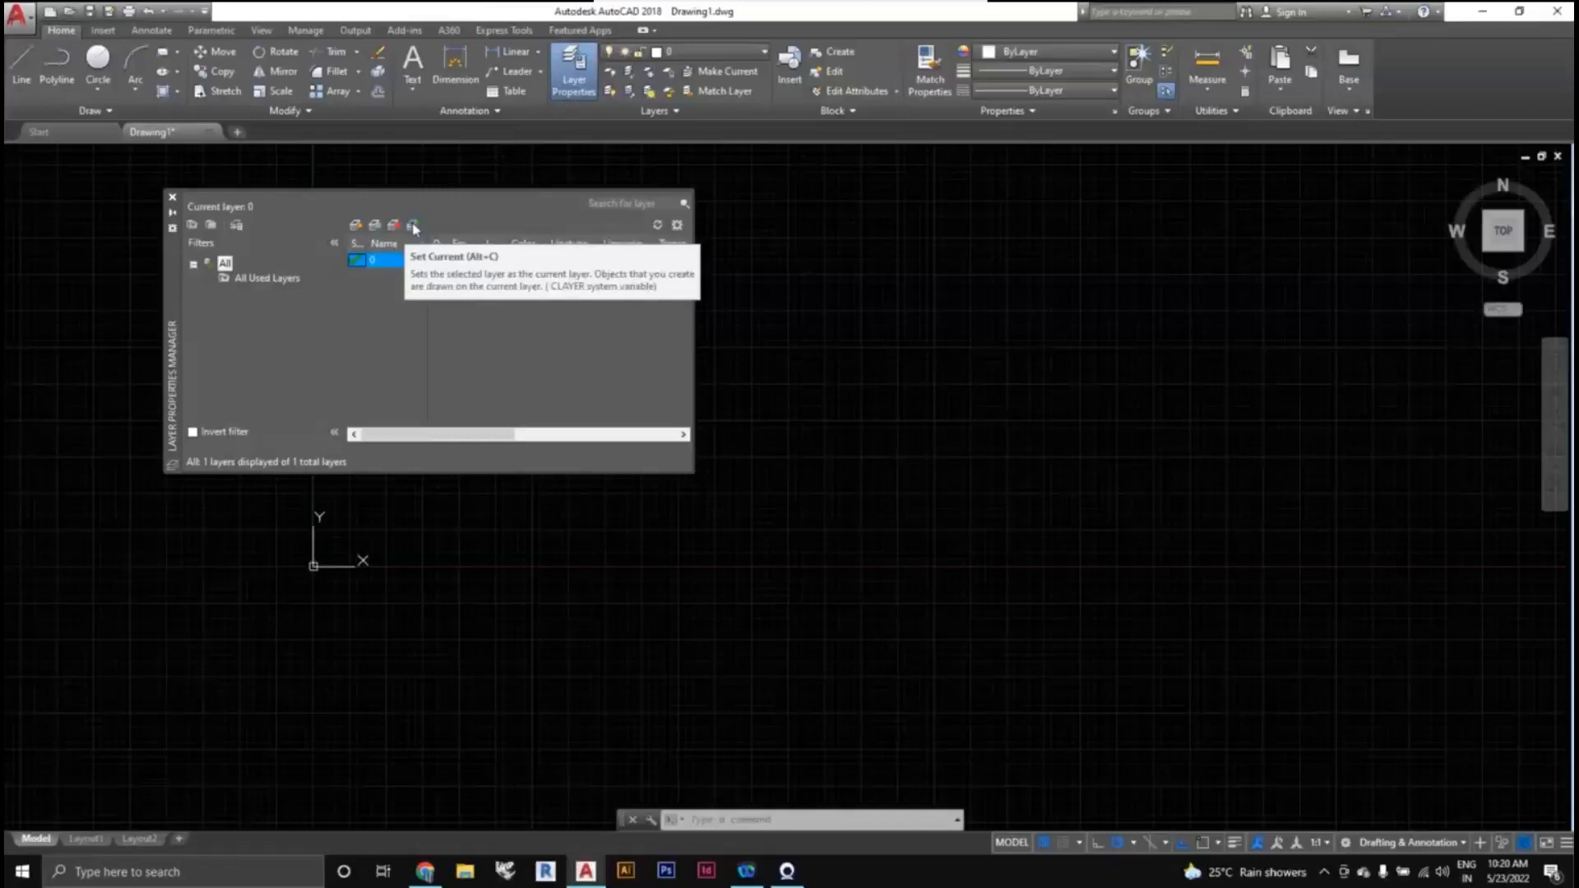
{"action": "left_click", "coordinate": [413, 228]}
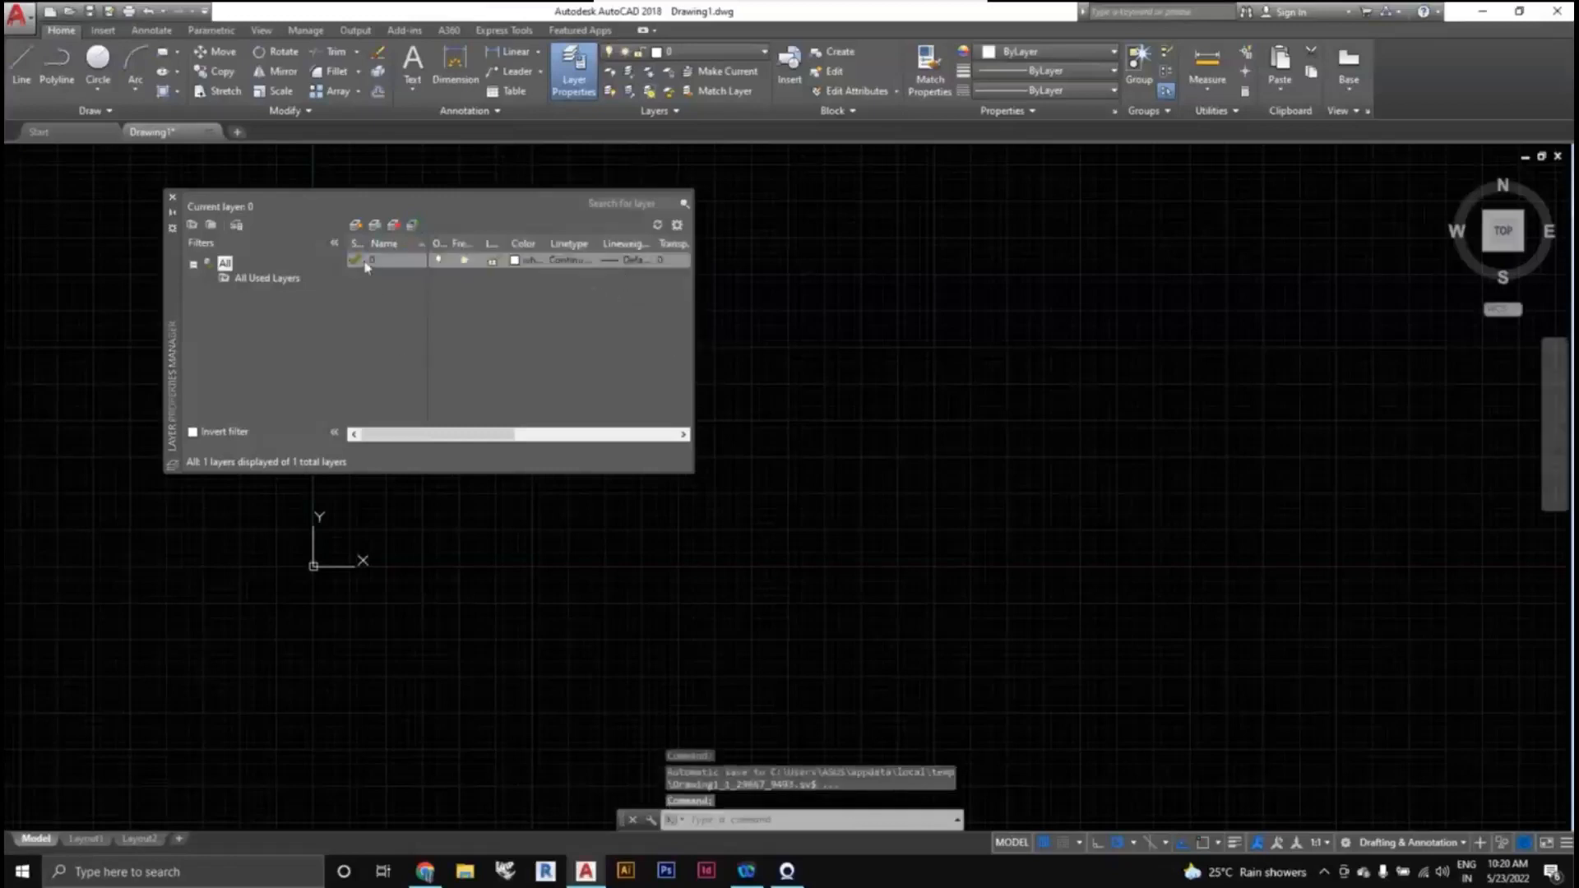
{"action": "left_click", "coordinate": [356, 225]}
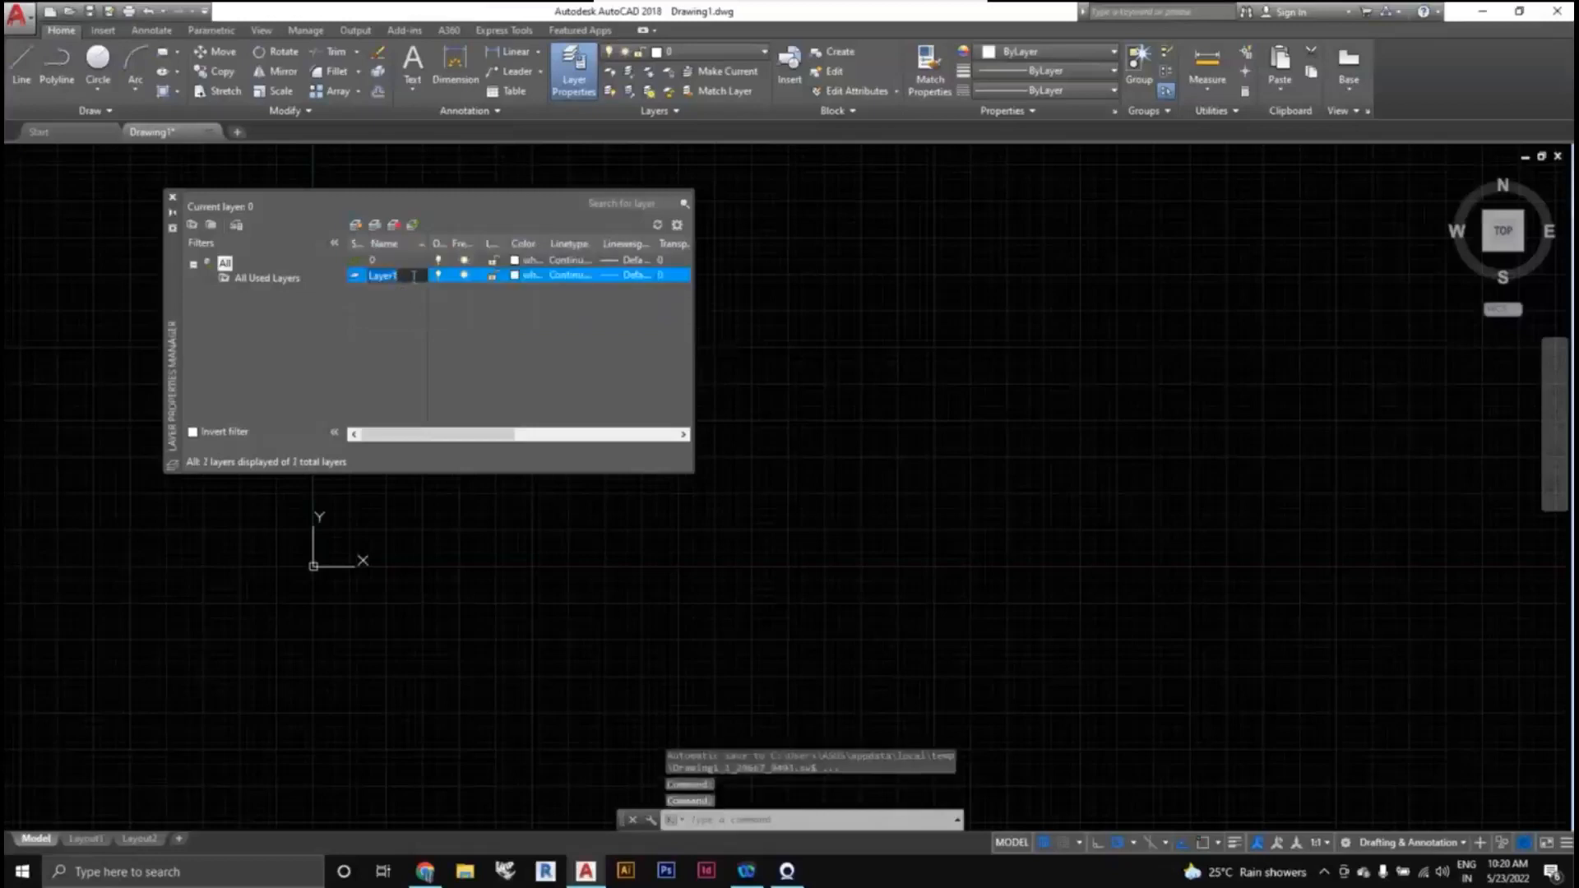
{"action": "key", "text": "BackSpace"}
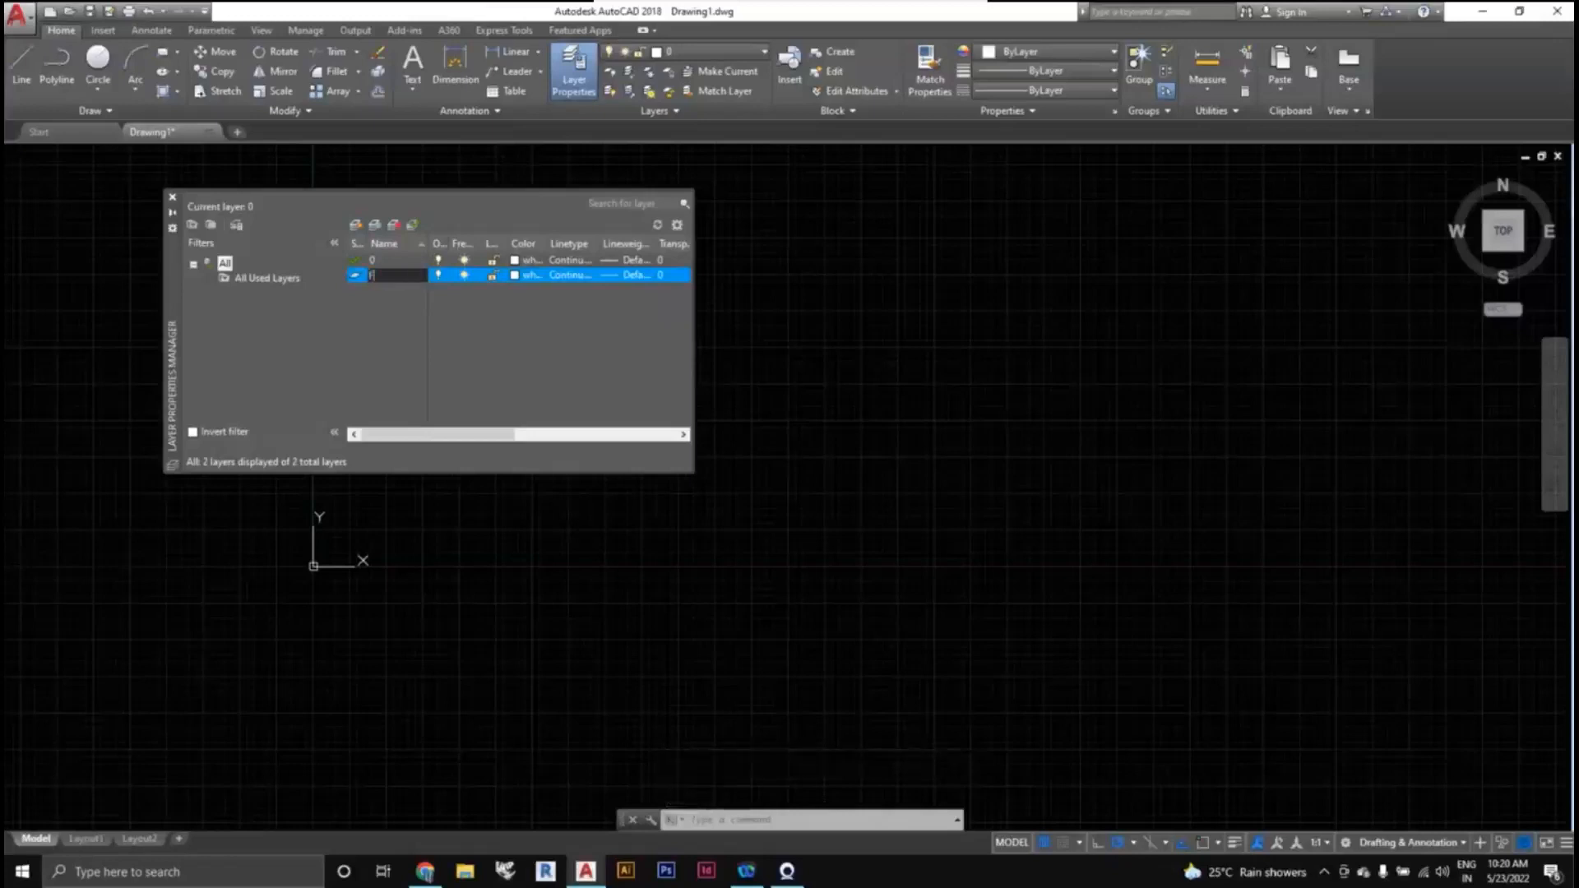
{"action": "type", "text": "First sdh"}
{"action": "type", "text": "ion"}
{"action": "key", "text": "Return"}
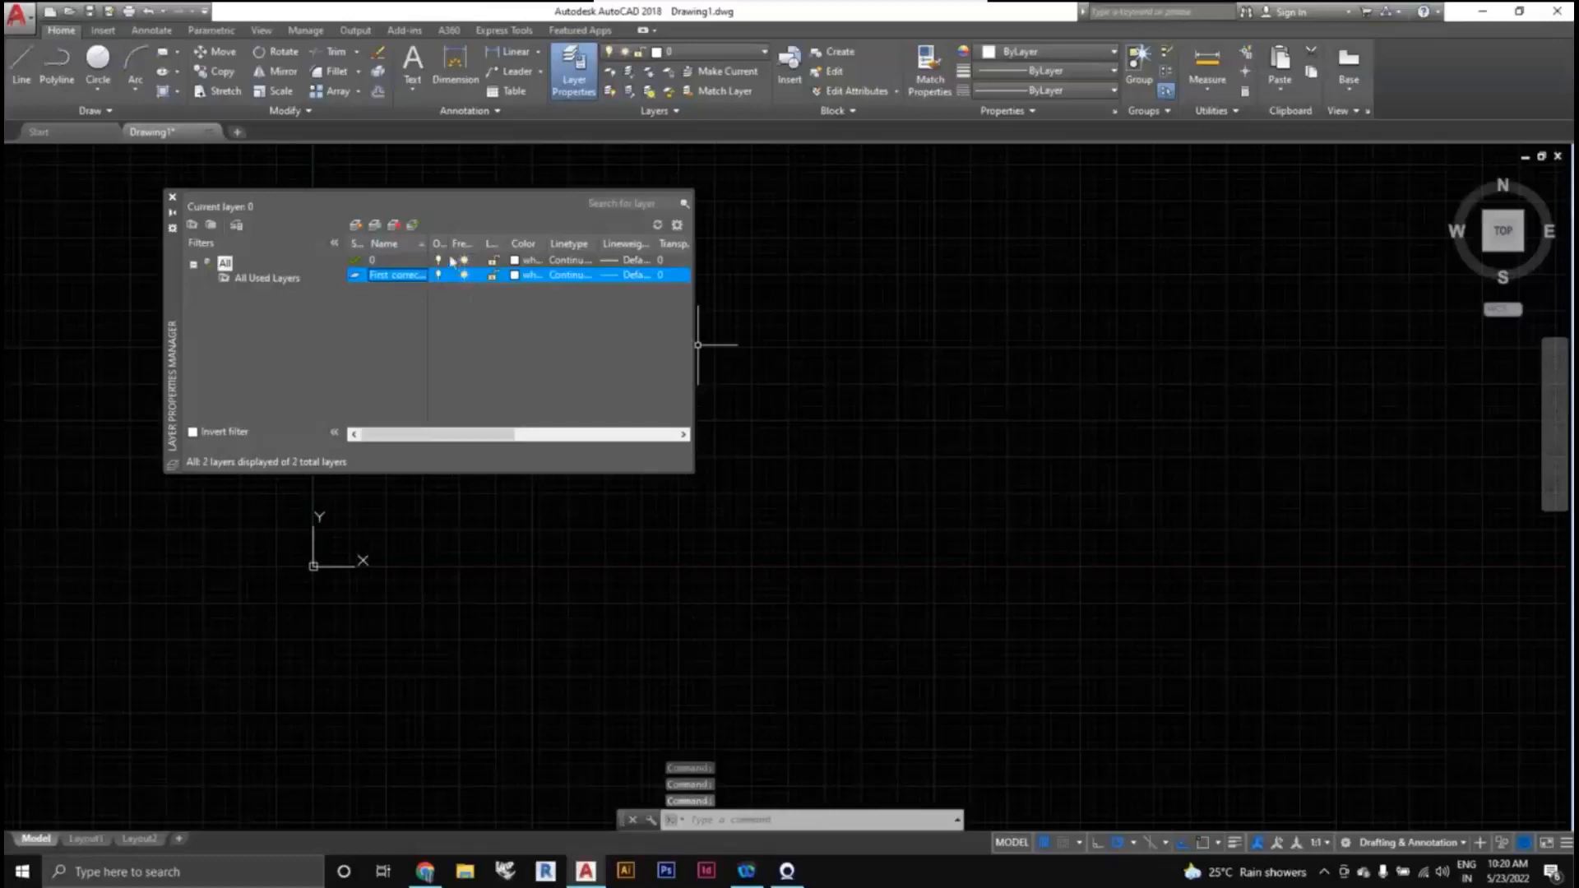
Look through the property columns of layer 0 and First correction in the Layer Properties Manager, adjusting column widths, and close it.
{"action": "left_click_drag", "start_coordinate": [472, 242], "coordinate": [462, 241]}
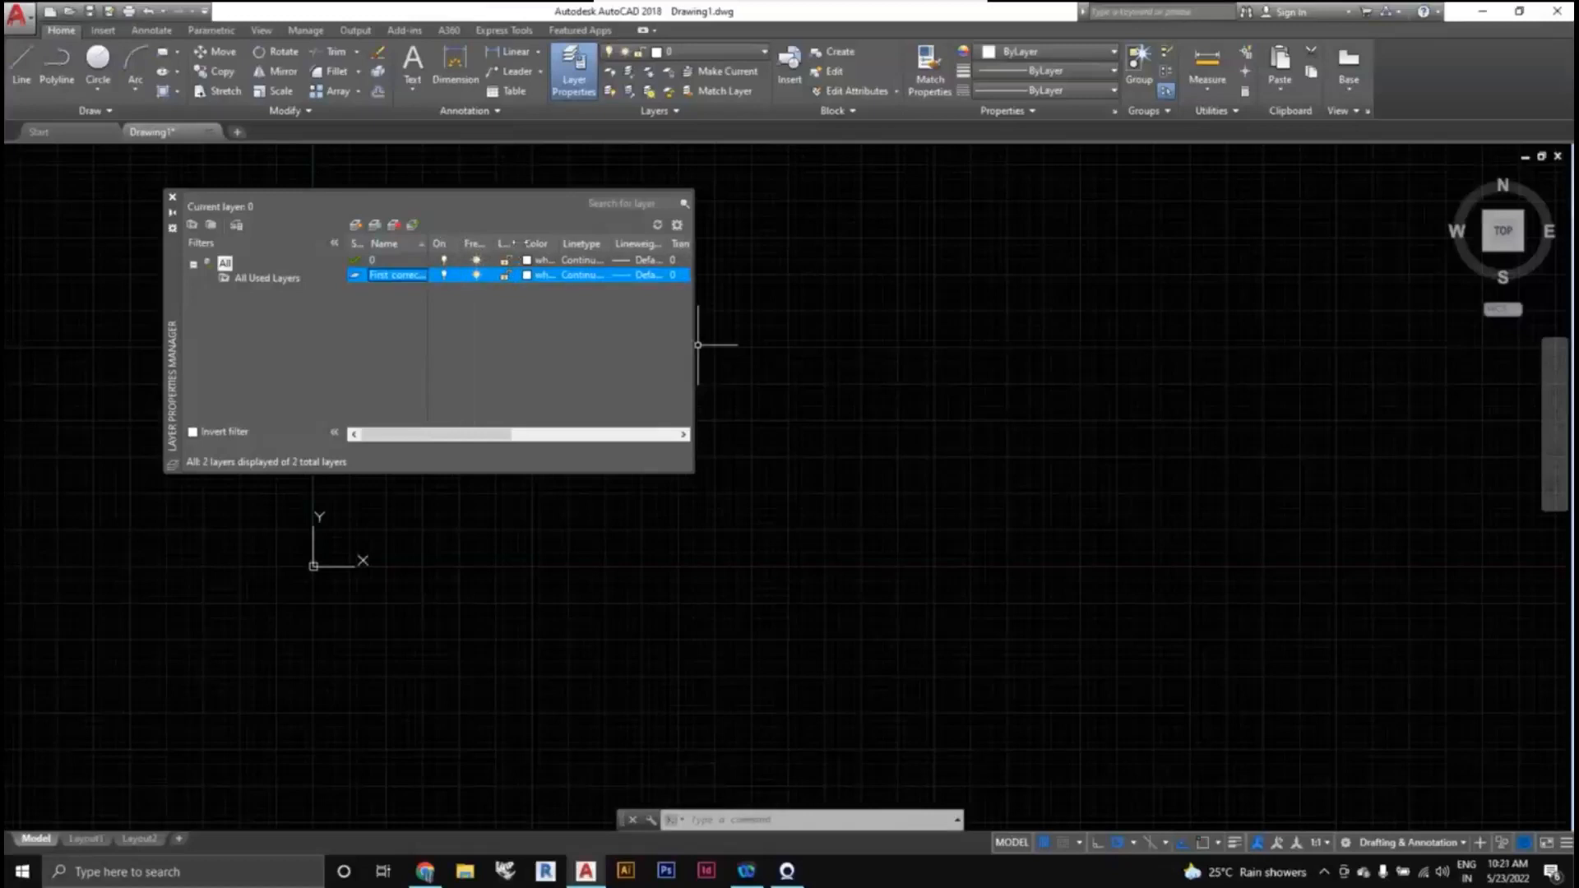
{"action": "left_click_drag", "start_coordinate": [428, 440], "coordinate": [581, 436]}
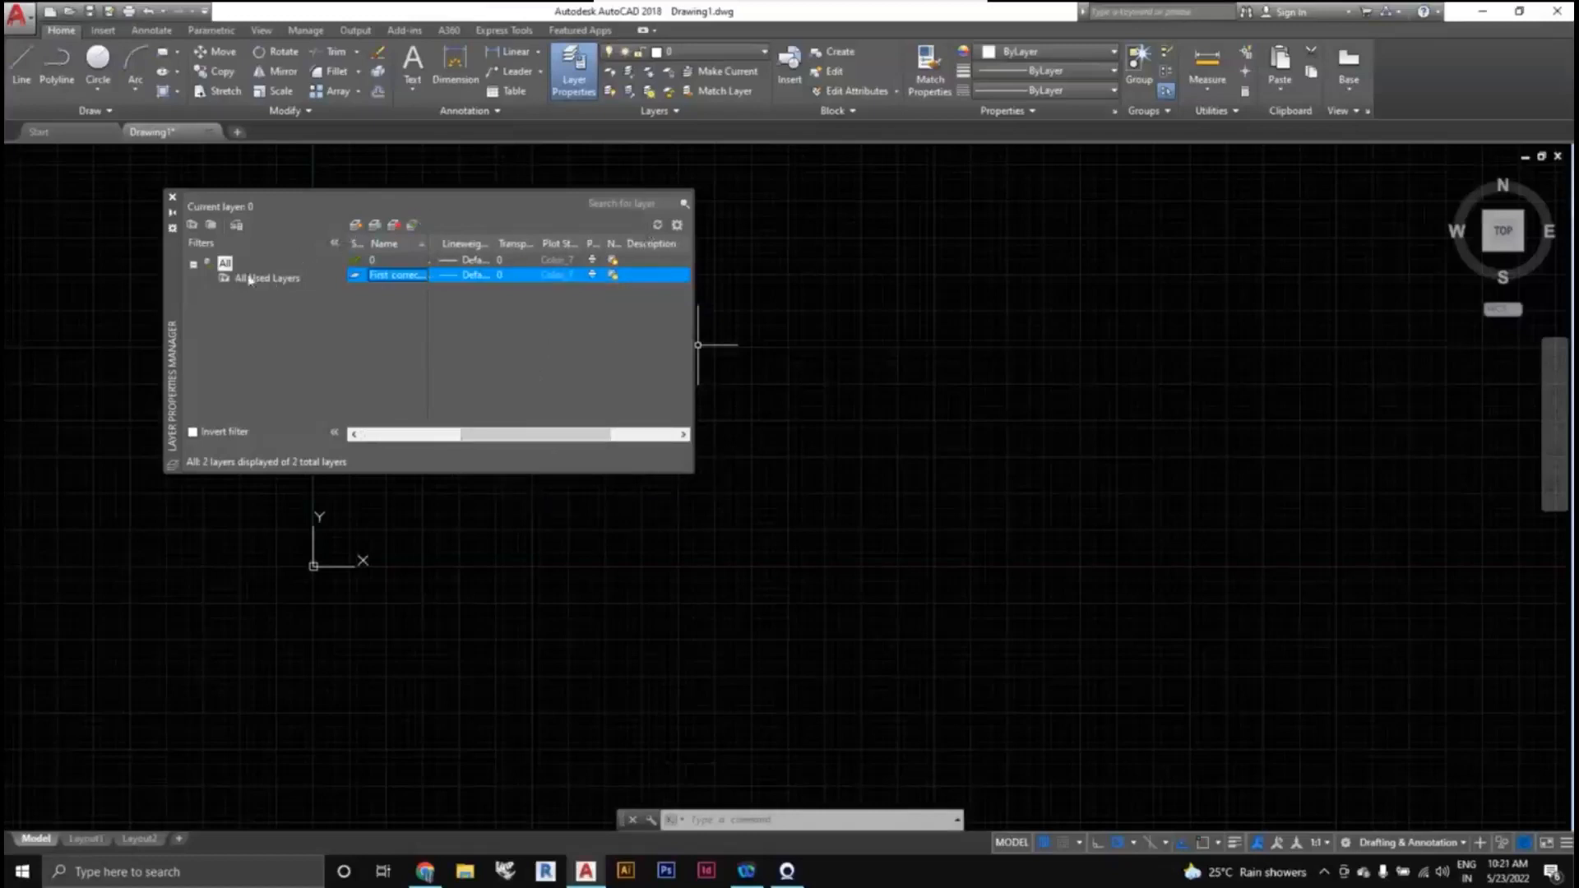
{"action": "left_click_drag", "start_coordinate": [518, 438], "coordinate": [563, 444]}
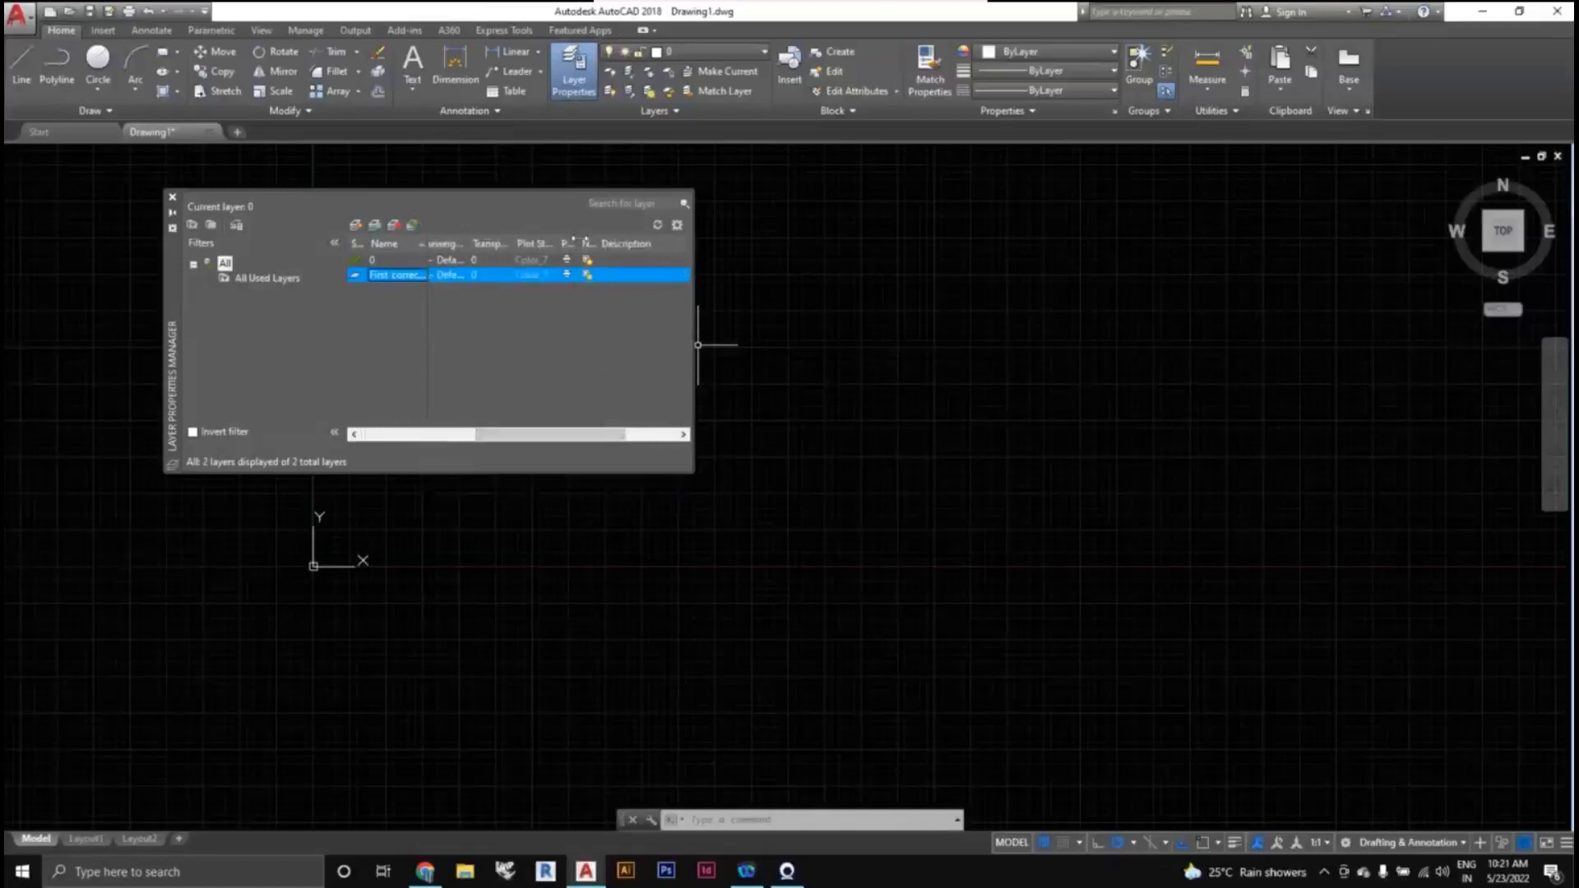
{"action": "left_click_drag", "start_coordinate": [583, 244], "coordinate": [682, 244]}
{"action": "left_click_drag", "start_coordinate": [578, 432], "coordinate": [414, 380]}
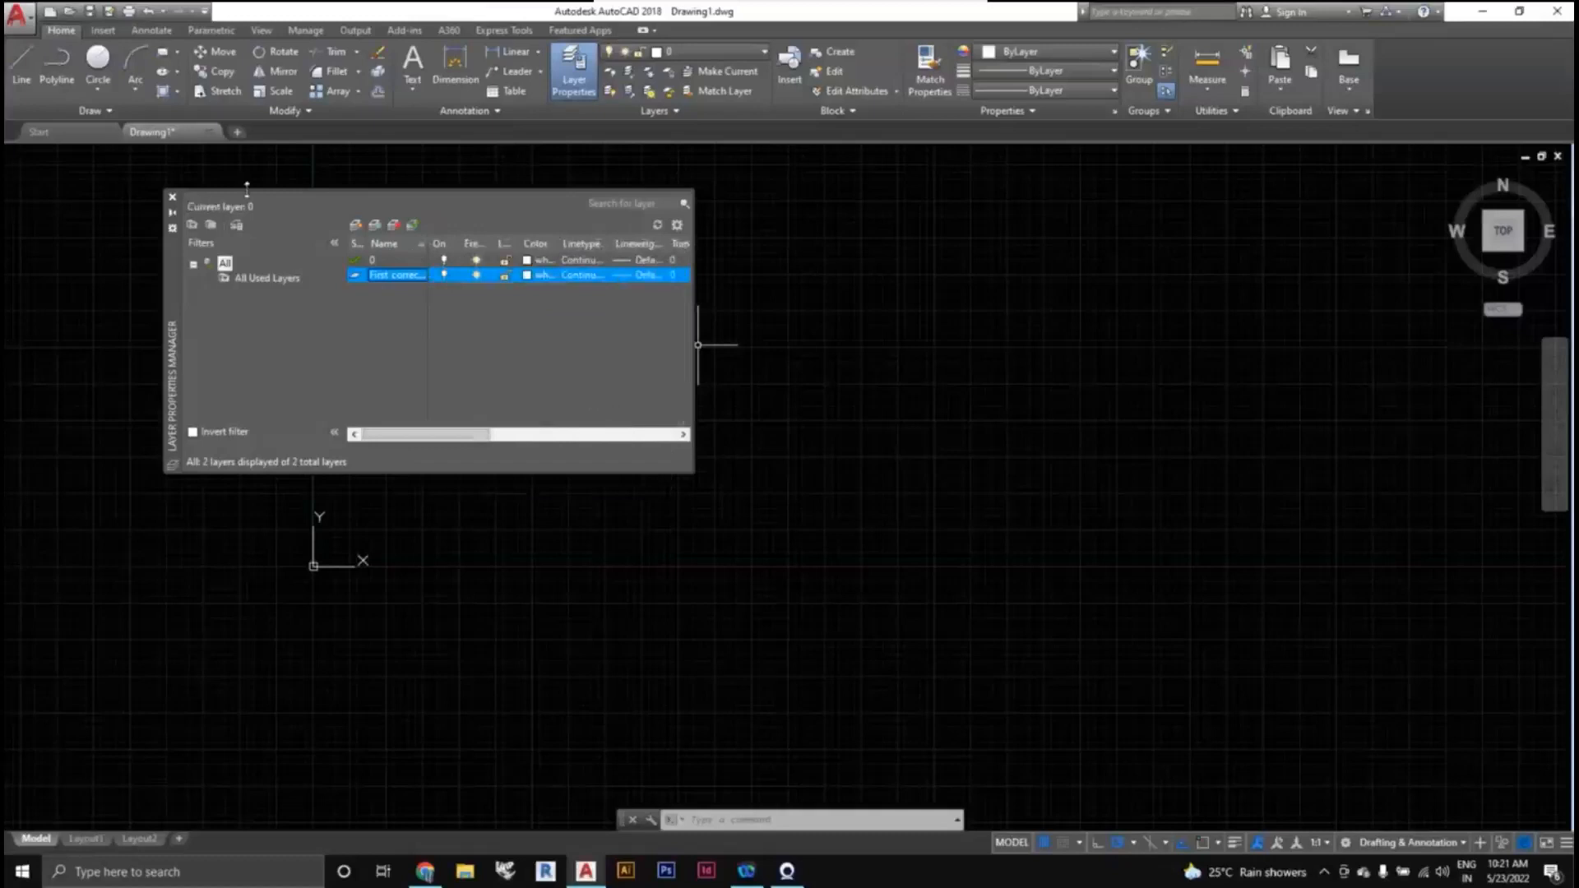
{"action": "left_click", "coordinate": [172, 197]}
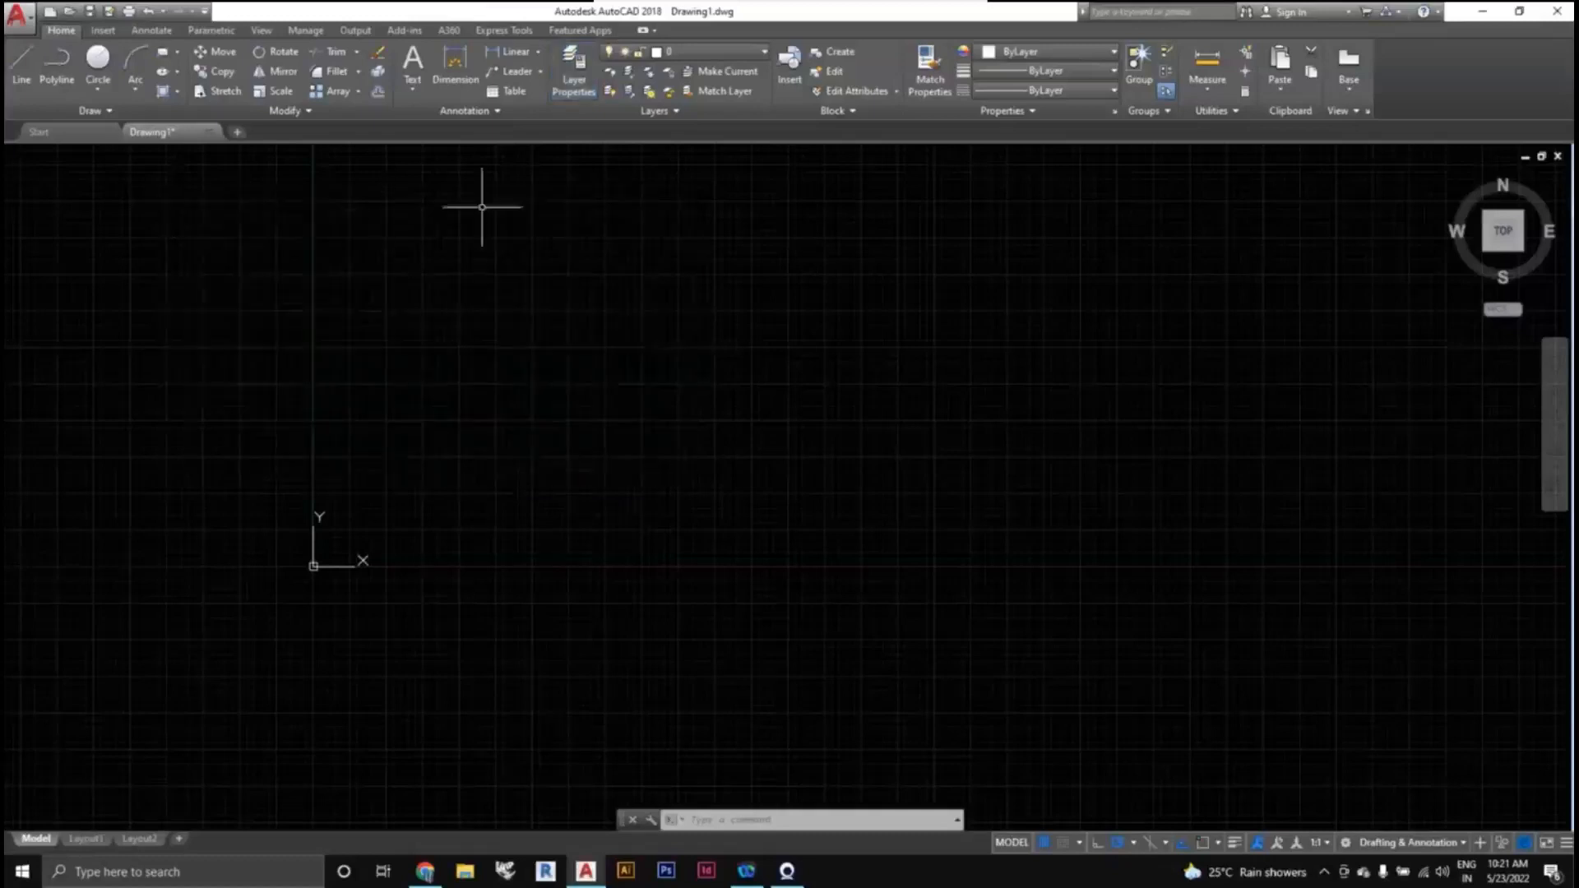
Keep layer 0 current and draw an irregular open chain of ten connected line segments.
{"action": "left_click", "coordinate": [675, 56]}
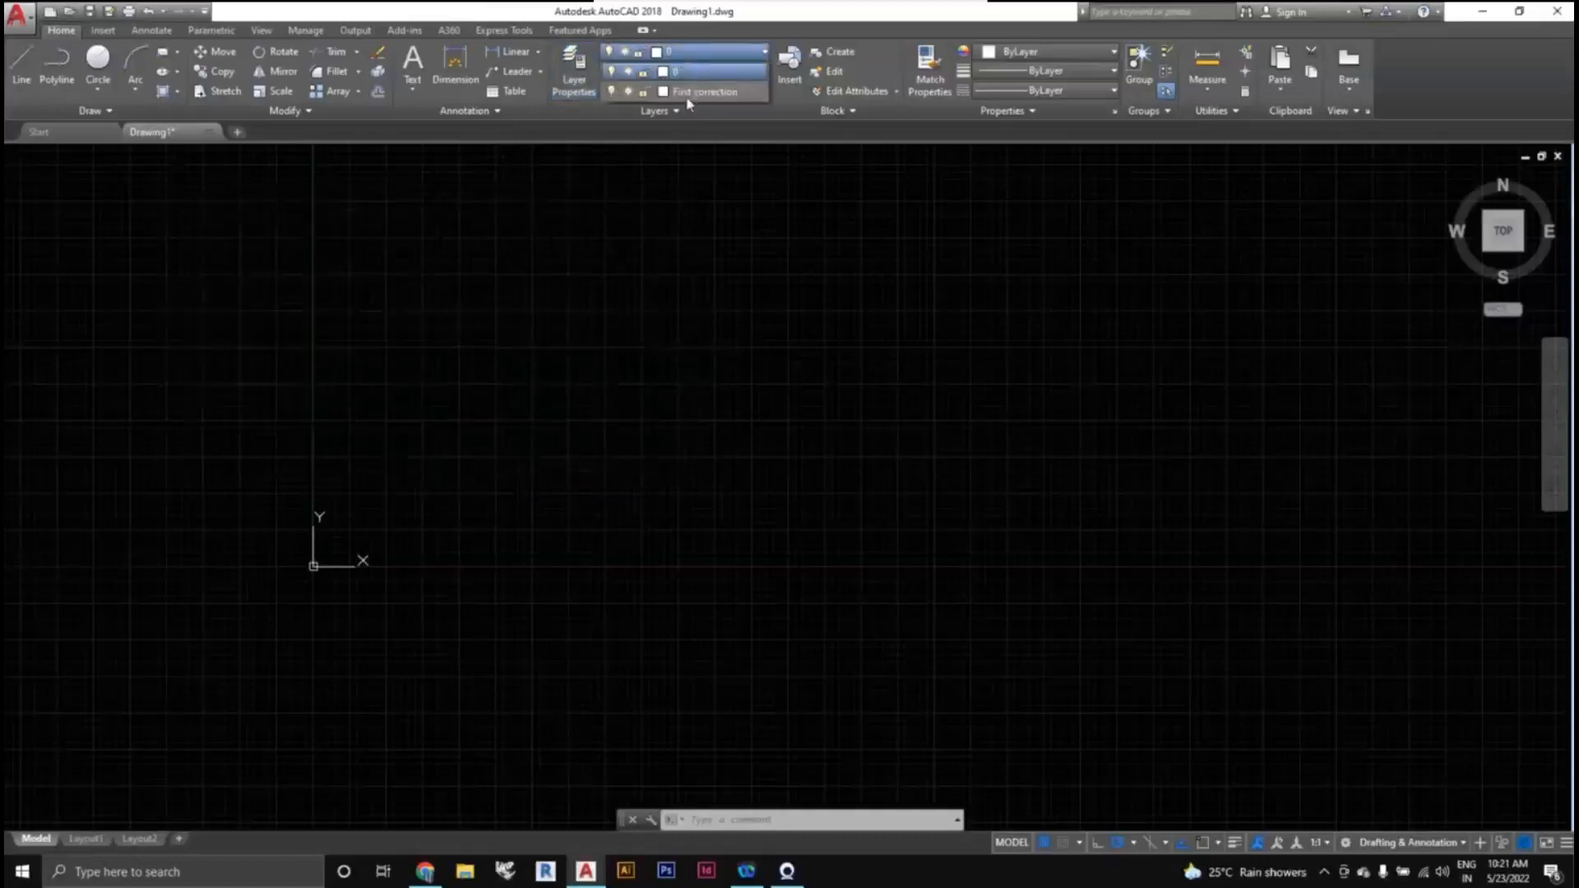
{"action": "left_click", "coordinate": [688, 56]}
{"action": "scroll", "coordinate": [664, 350], "scroll_direction": "down", "scroll_amount": 2}
{"action": "middle_click_drag", "start_coordinate": [666, 349], "coordinate": [610, 400]}
{"action": "scroll", "coordinate": [610, 399], "scroll_direction": "up", "scroll_amount": 2}
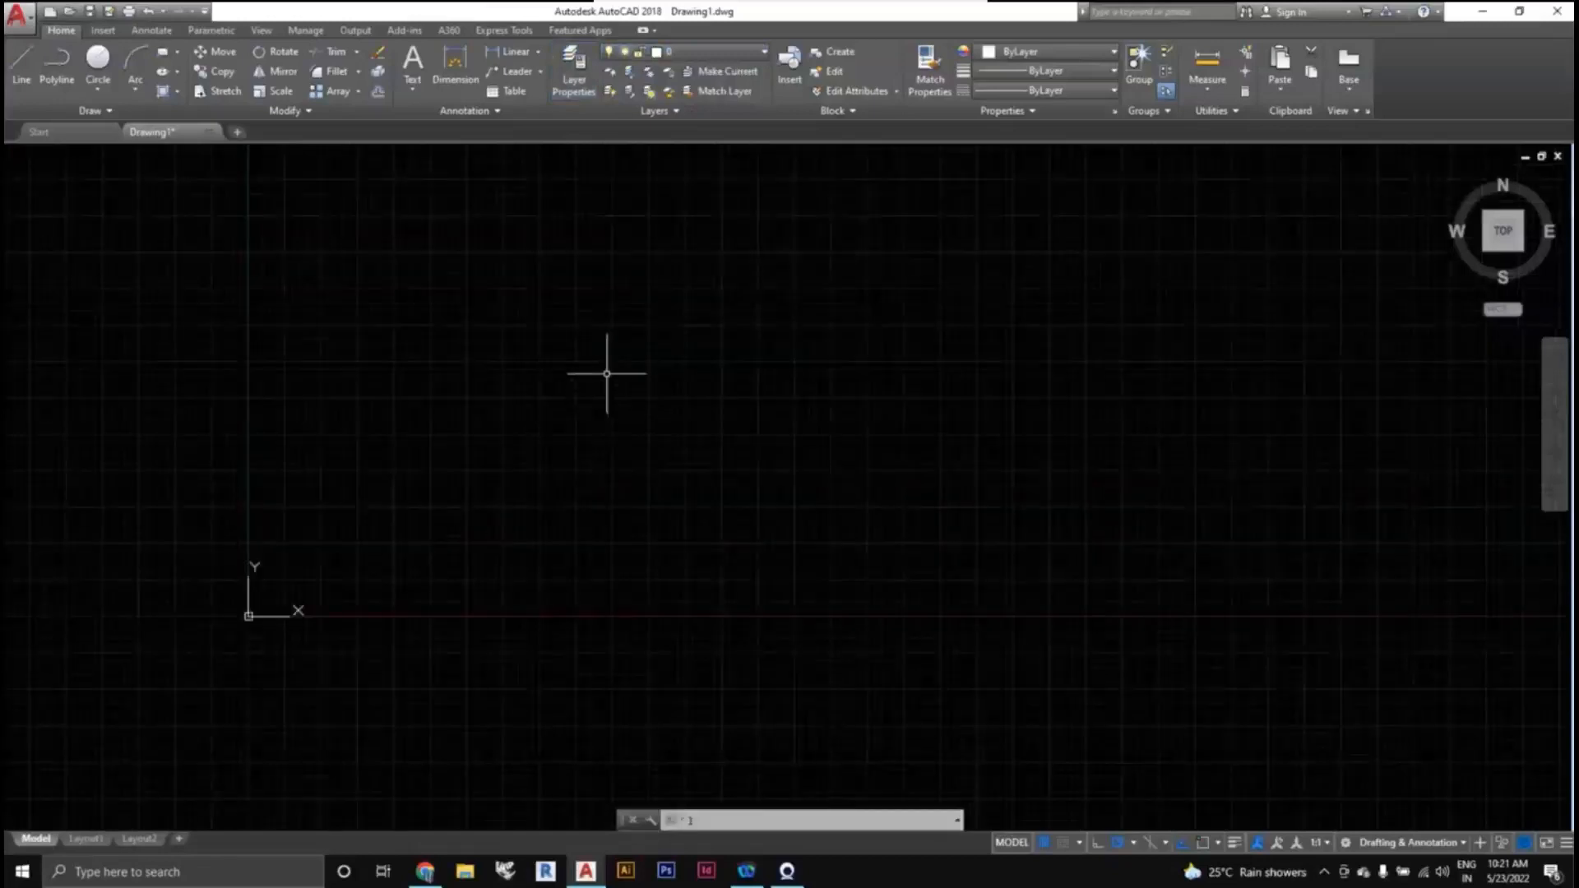
{"action": "type", "text": "l"}
{"action": "key", "text": "Return"}
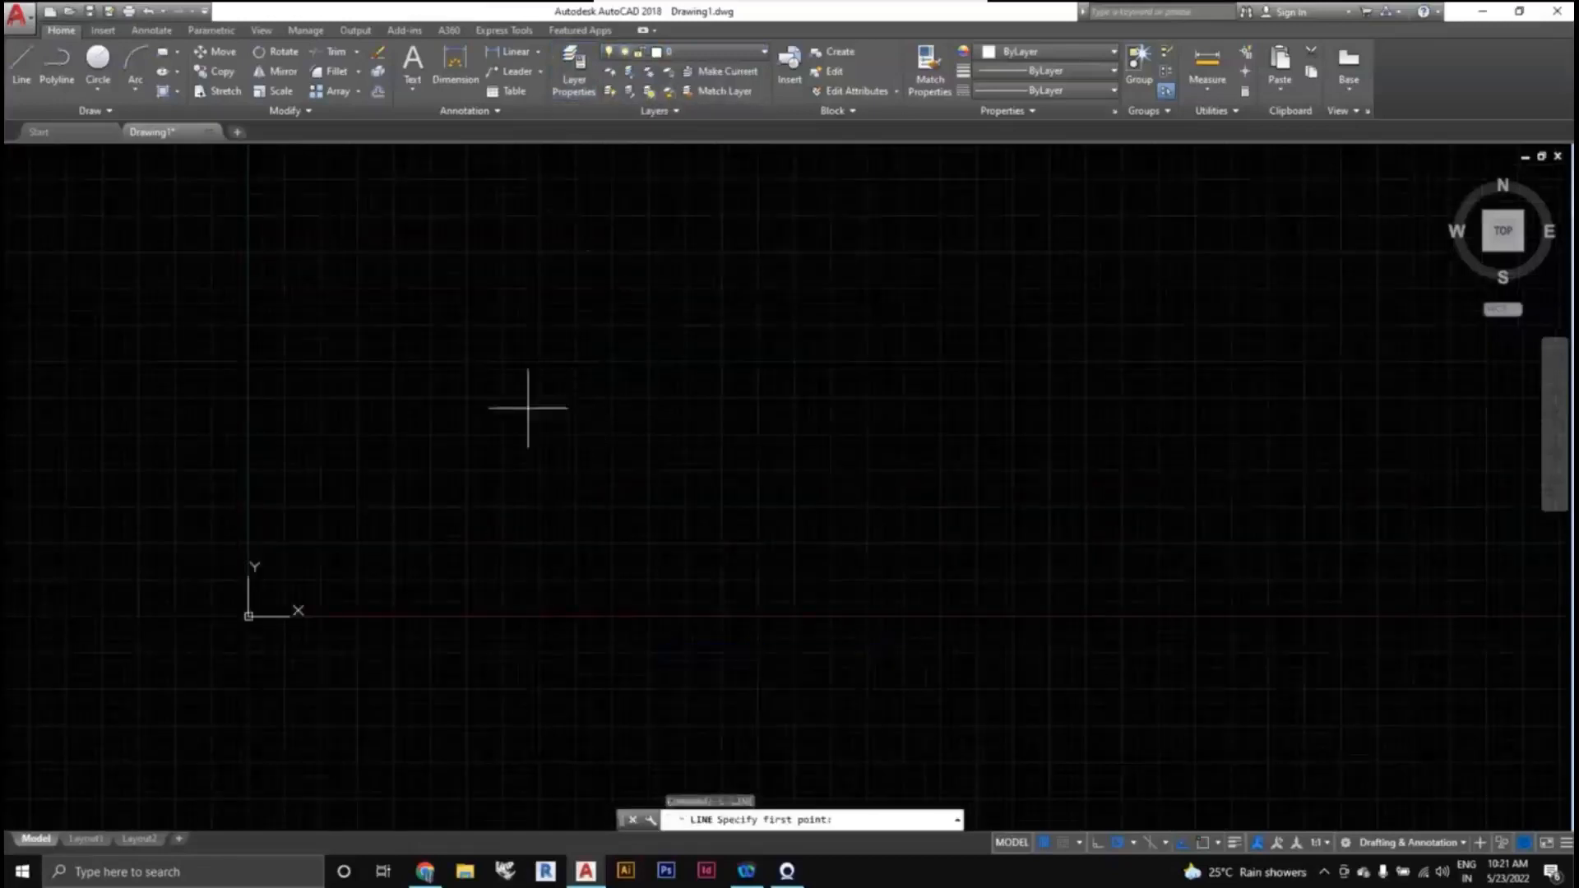
{"action": "left_click", "coordinate": [471, 343]}
{"action": "left_click", "coordinate": [743, 343]}
{"action": "left_click", "coordinate": [743, 525]}
{"action": "left_click", "coordinate": [993, 549]}
{"action": "left_click", "coordinate": [978, 388]}
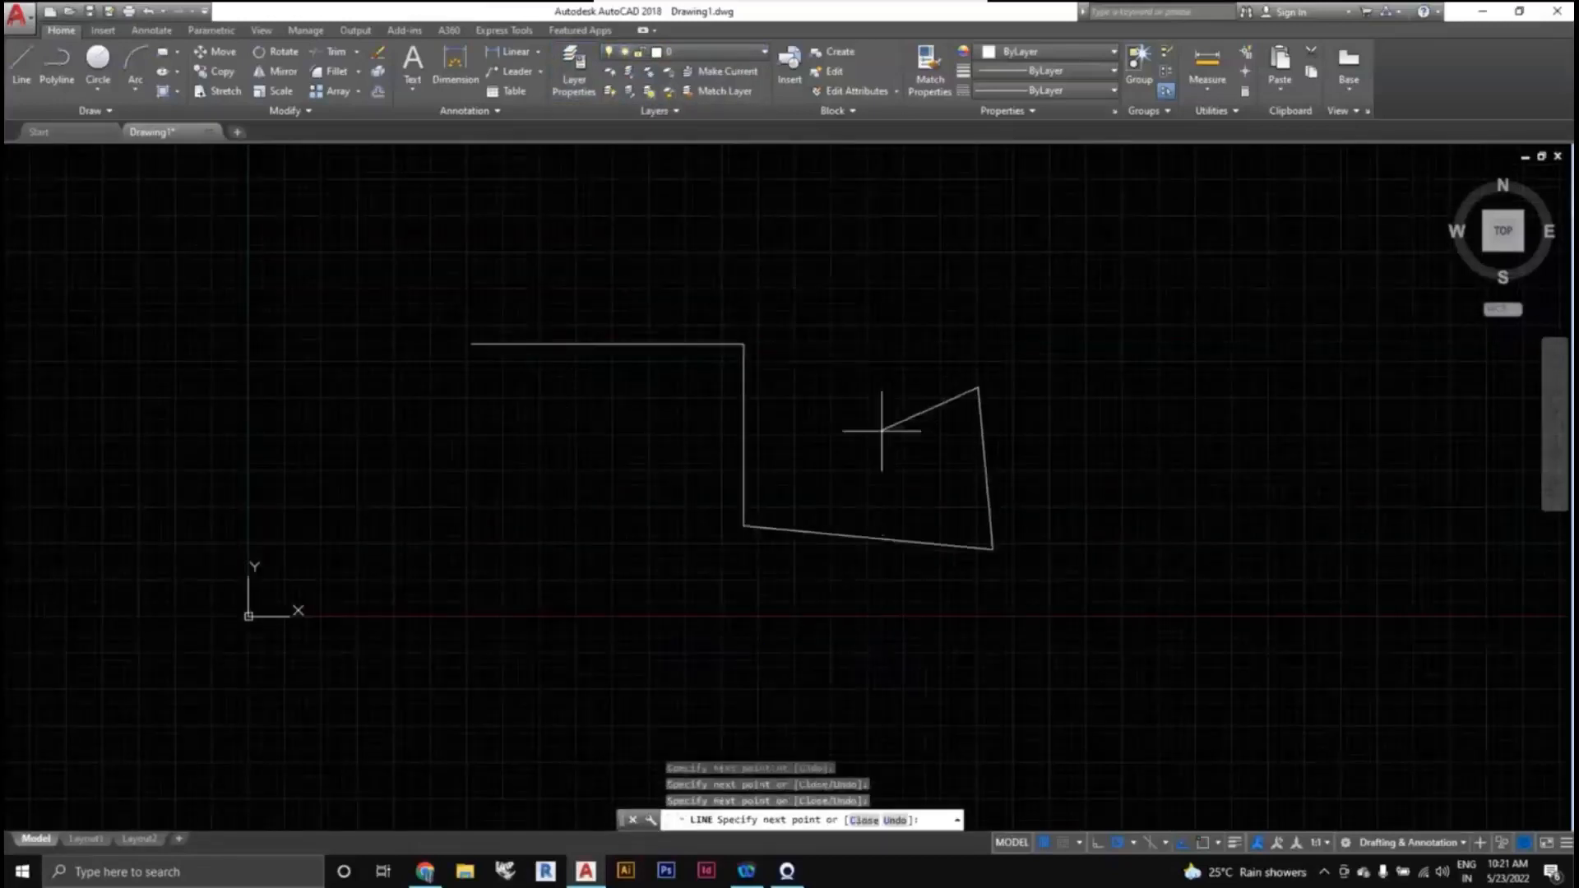
{"action": "left_click", "coordinate": [880, 431]}
{"action": "left_click", "coordinate": [791, 596]}
{"action": "left_click", "coordinate": [581, 564]}
{"action": "left_click", "coordinate": [595, 431]}
{"action": "left_click", "coordinate": [706, 432]}
{"action": "left_click", "coordinate": [718, 552]}
{"action": "key", "text": "Escape"}
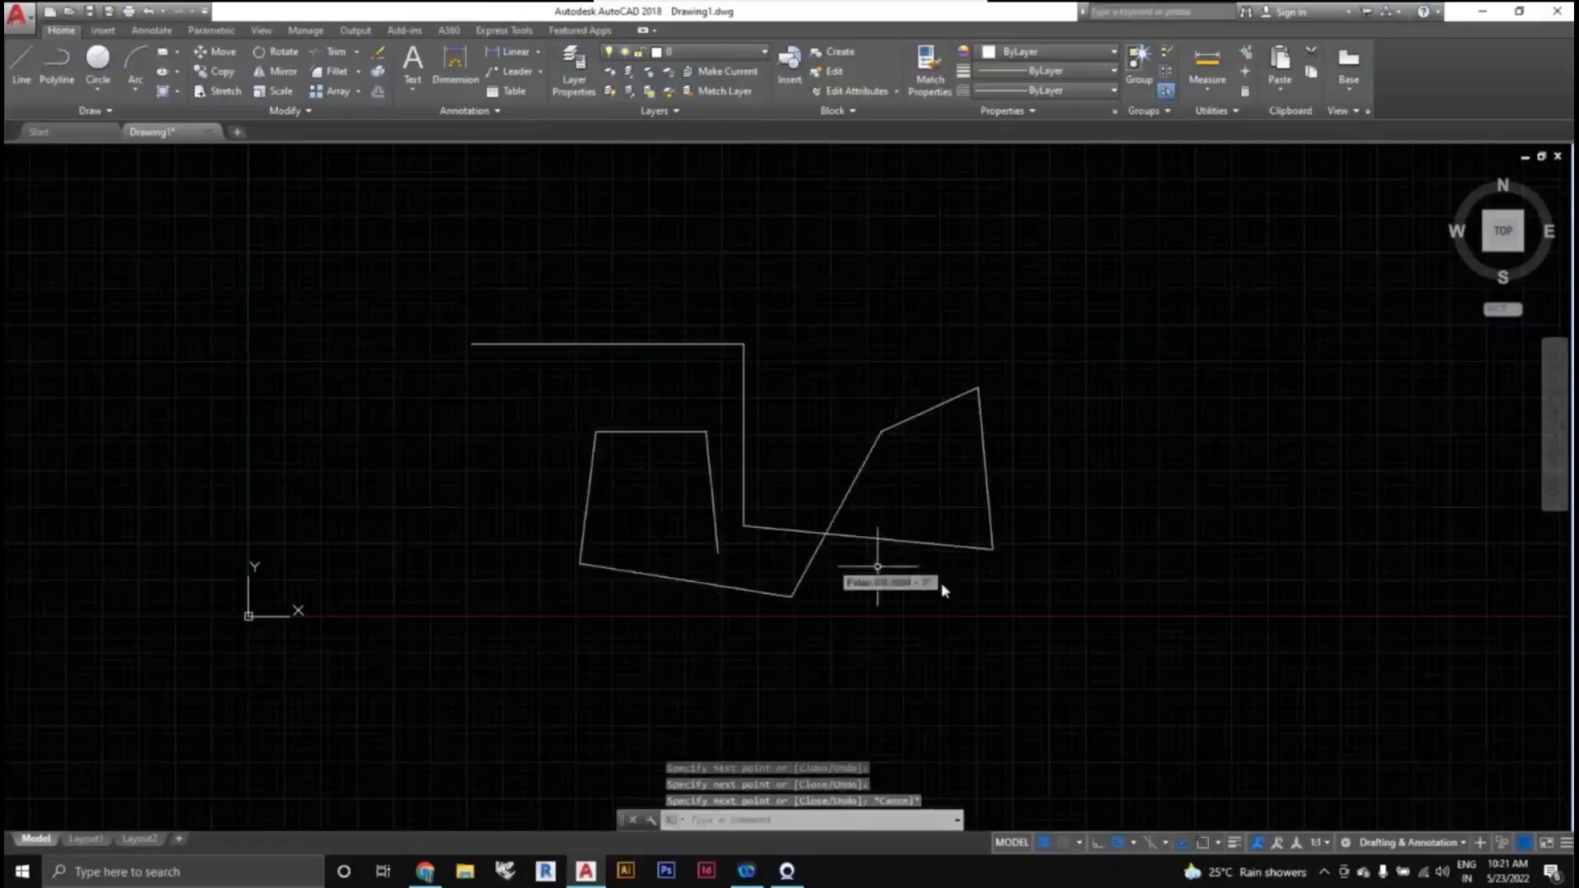
Select the whole line chain and check its layer in the layer list and the Layer Properties Manager.
{"action": "mouse_move", "coordinate": [859, 555]}
{"action": "middle_mouse_down"}
{"action": "mouse_move", "coordinate": [846, 581]}
{"action": "mouse_move", "coordinate": [897, 621]}
{"action": "middle_mouse_up"}
{"action": "scroll", "coordinate": [879, 596], "scroll_direction": "up", "scroll_amount": 2}
{"action": "scroll", "coordinate": [776, 599], "scroll_direction": "down", "scroll_amount": 2}
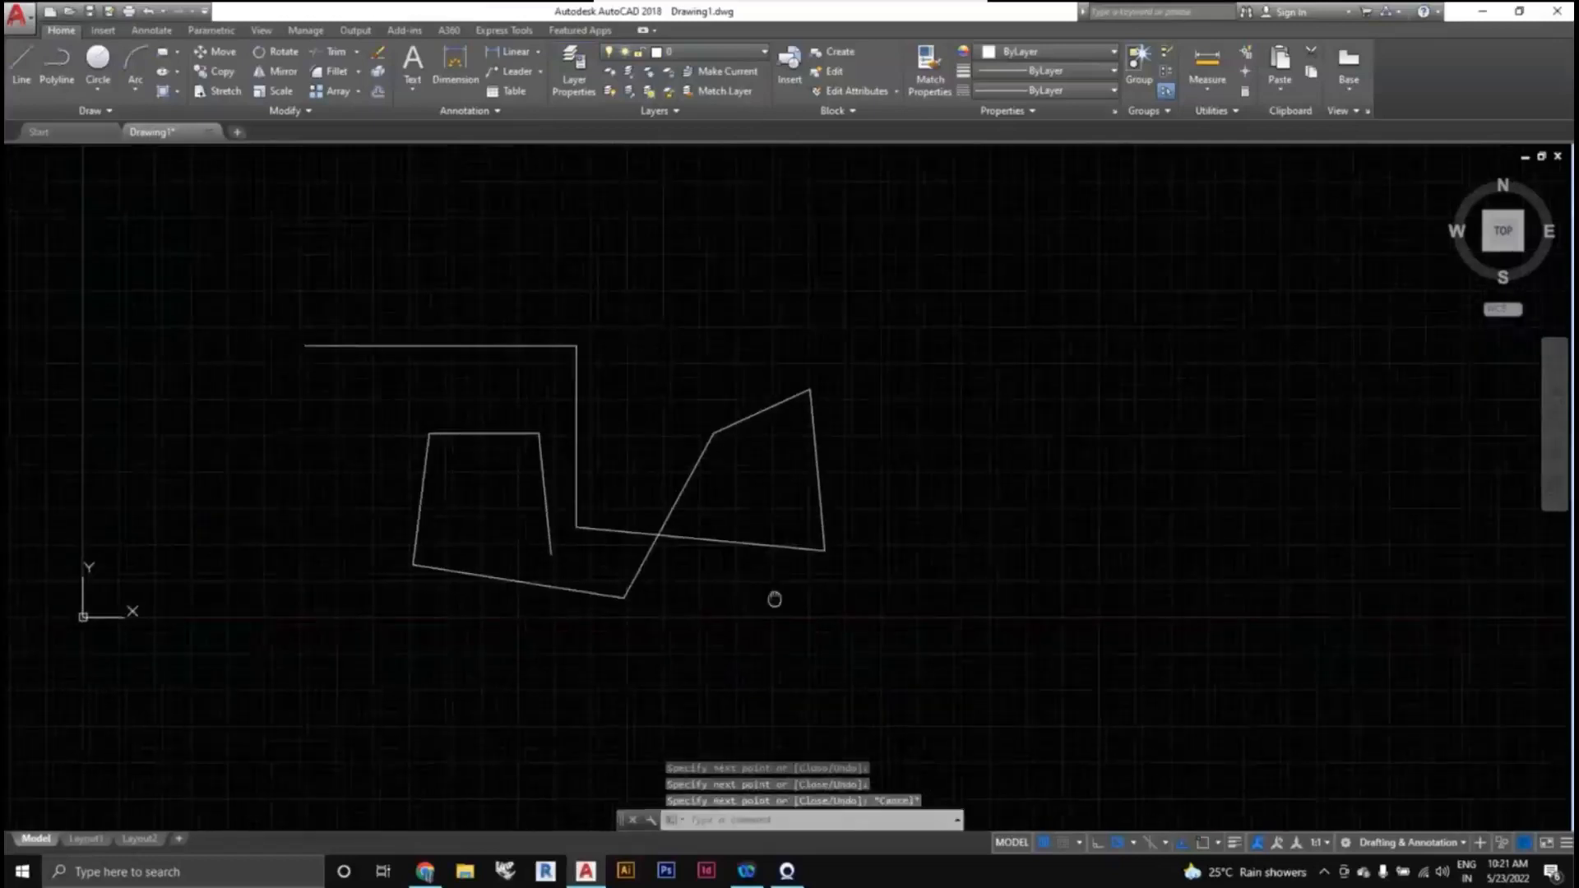
{"action": "left_click", "coordinate": [882, 635]}
{"action": "left_click", "coordinate": [306, 280]}
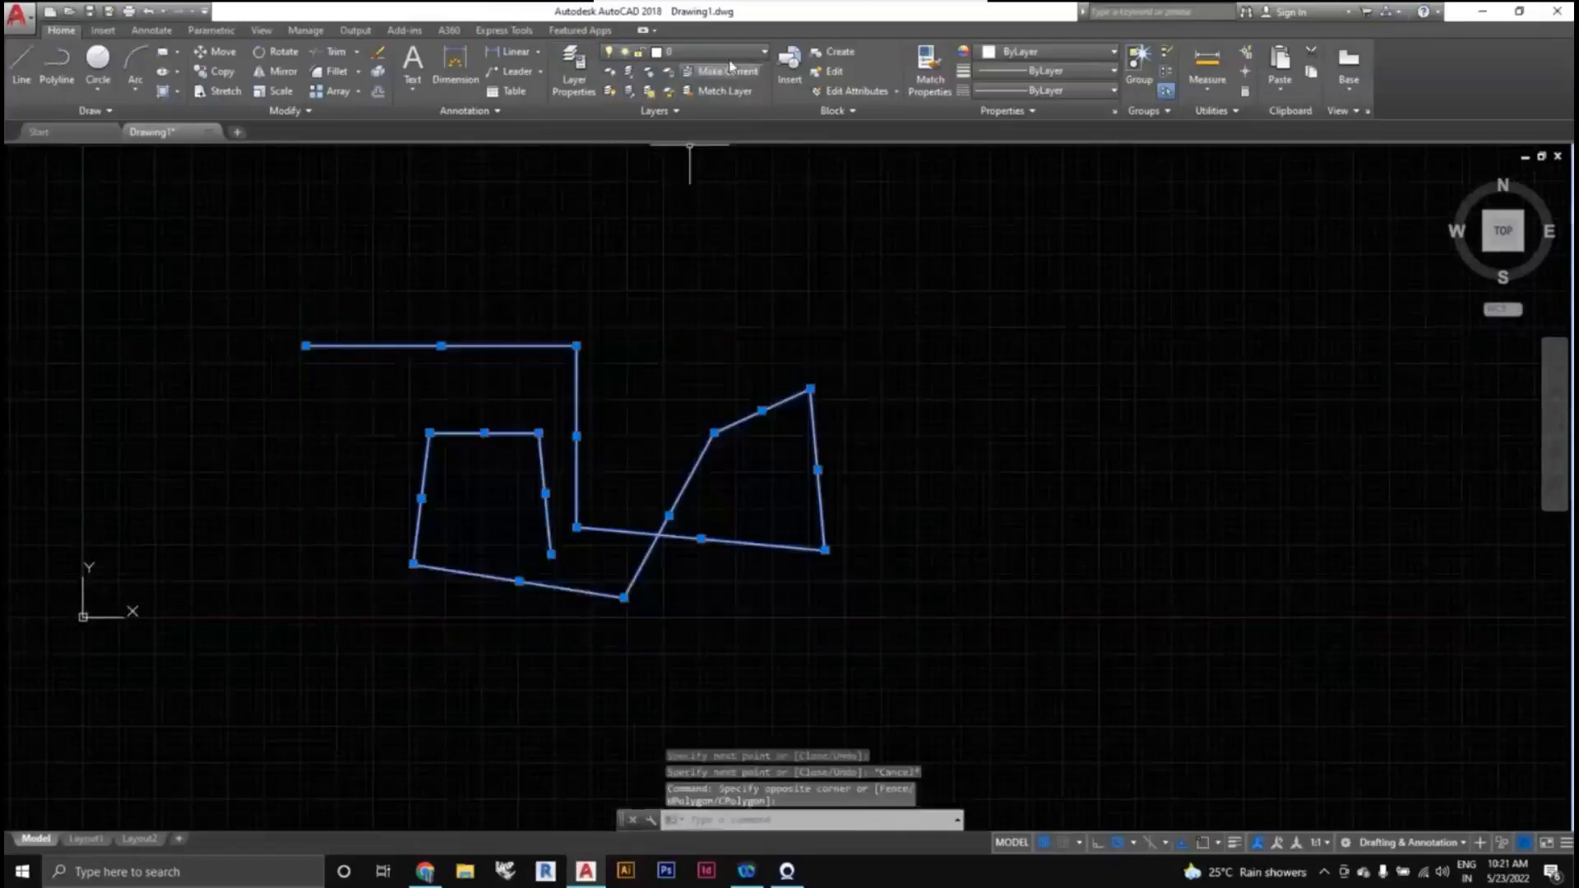
{"action": "left_click", "coordinate": [731, 62]}
{"action": "left_click", "coordinate": [586, 67]}
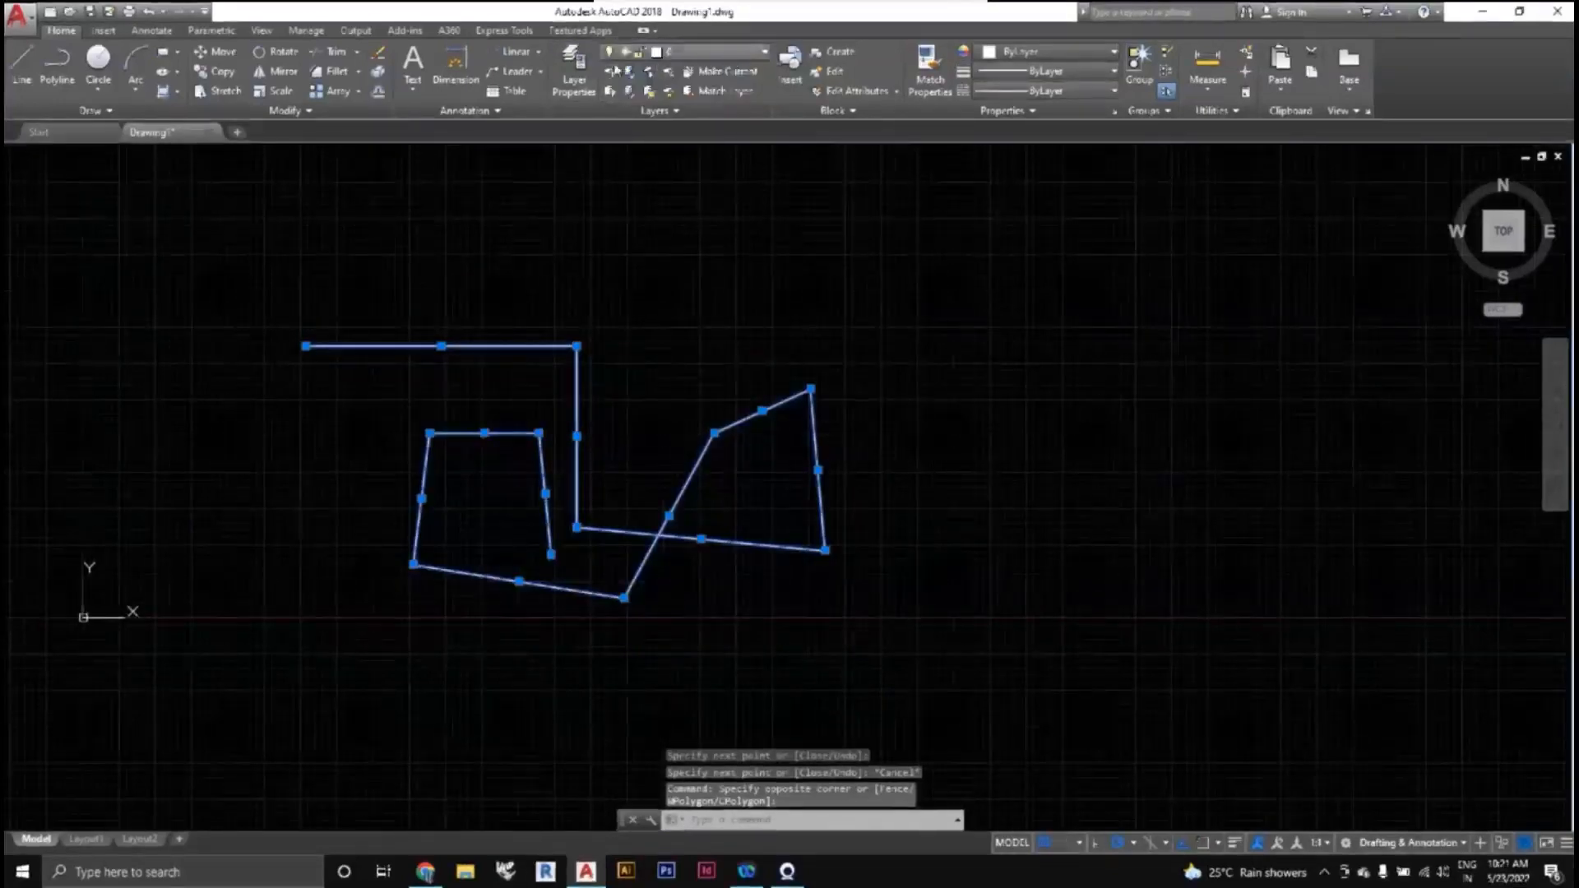
{"action": "left_click", "coordinate": [586, 66]}
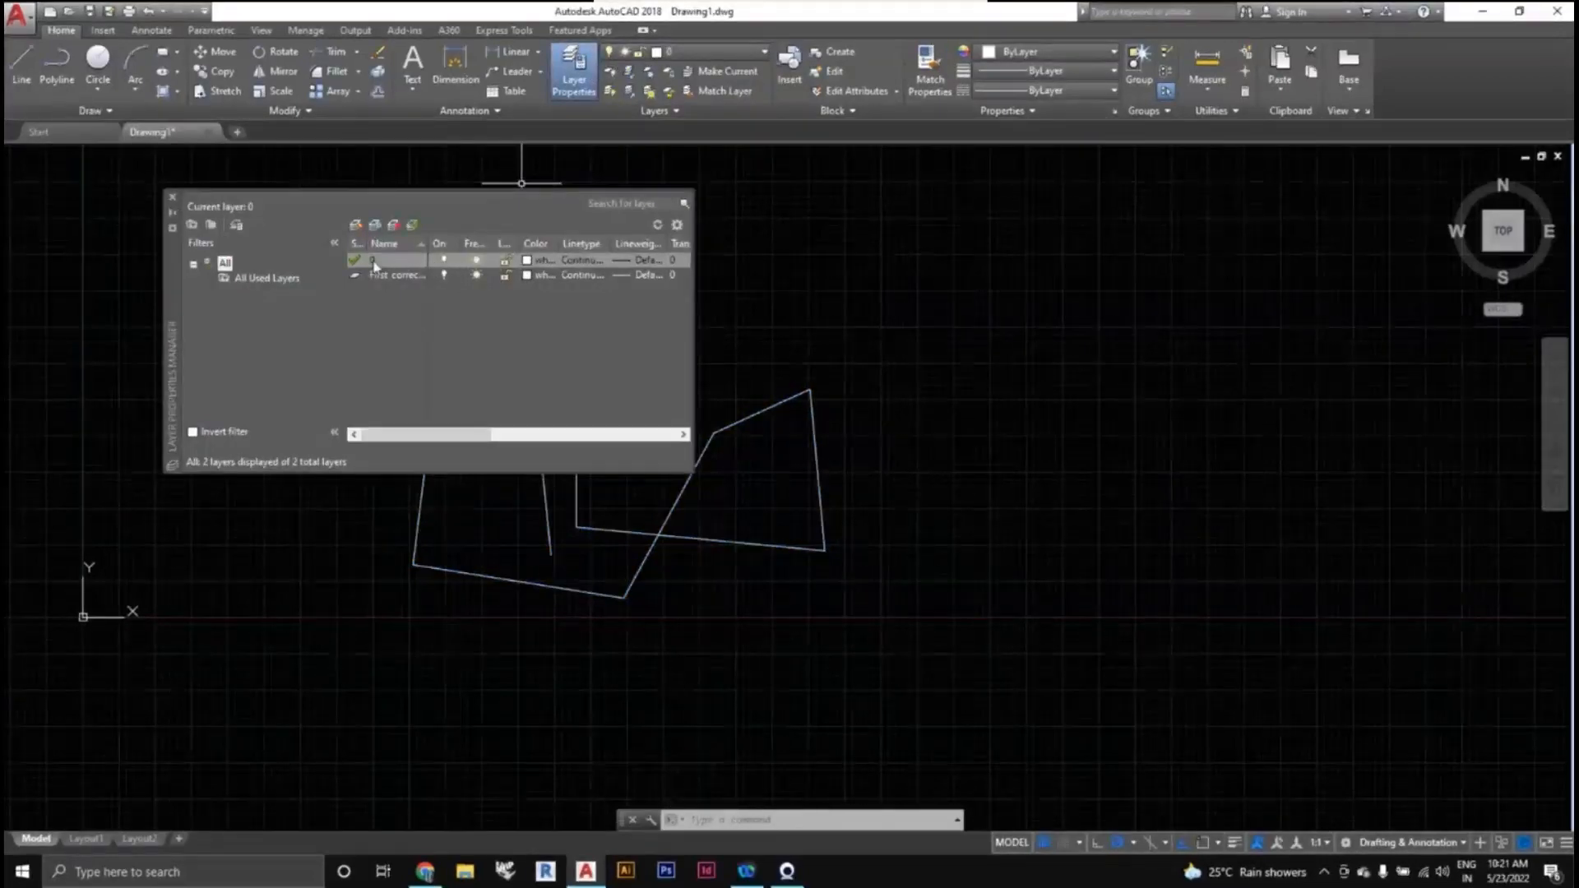
{"action": "left_click", "coordinate": [173, 197]}
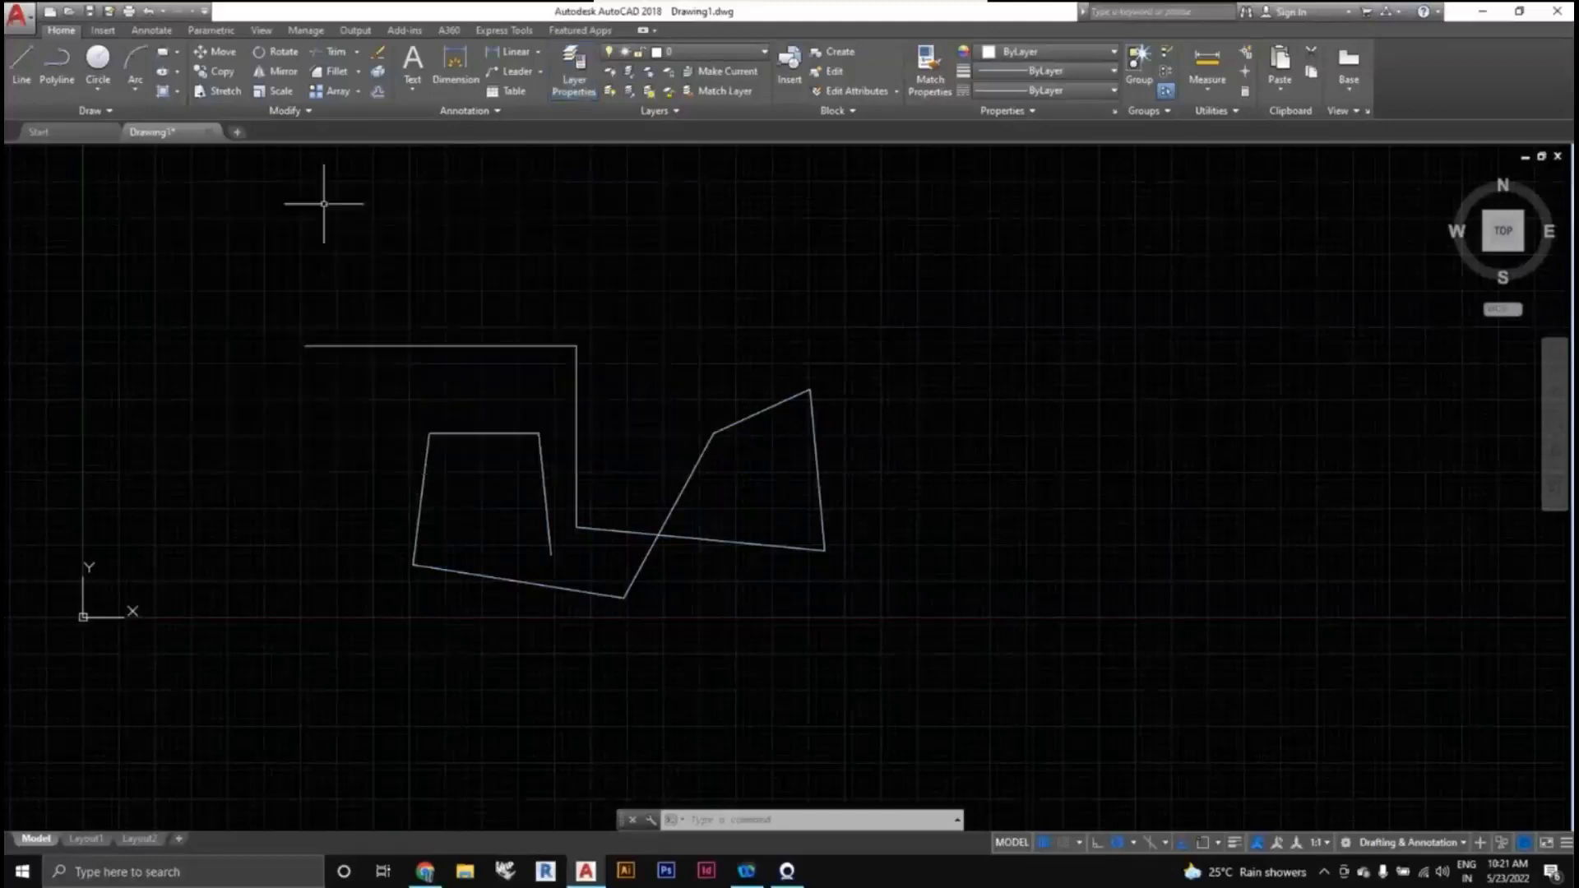
Make First correction the current layer.
{"action": "left_click", "coordinate": [699, 50]}
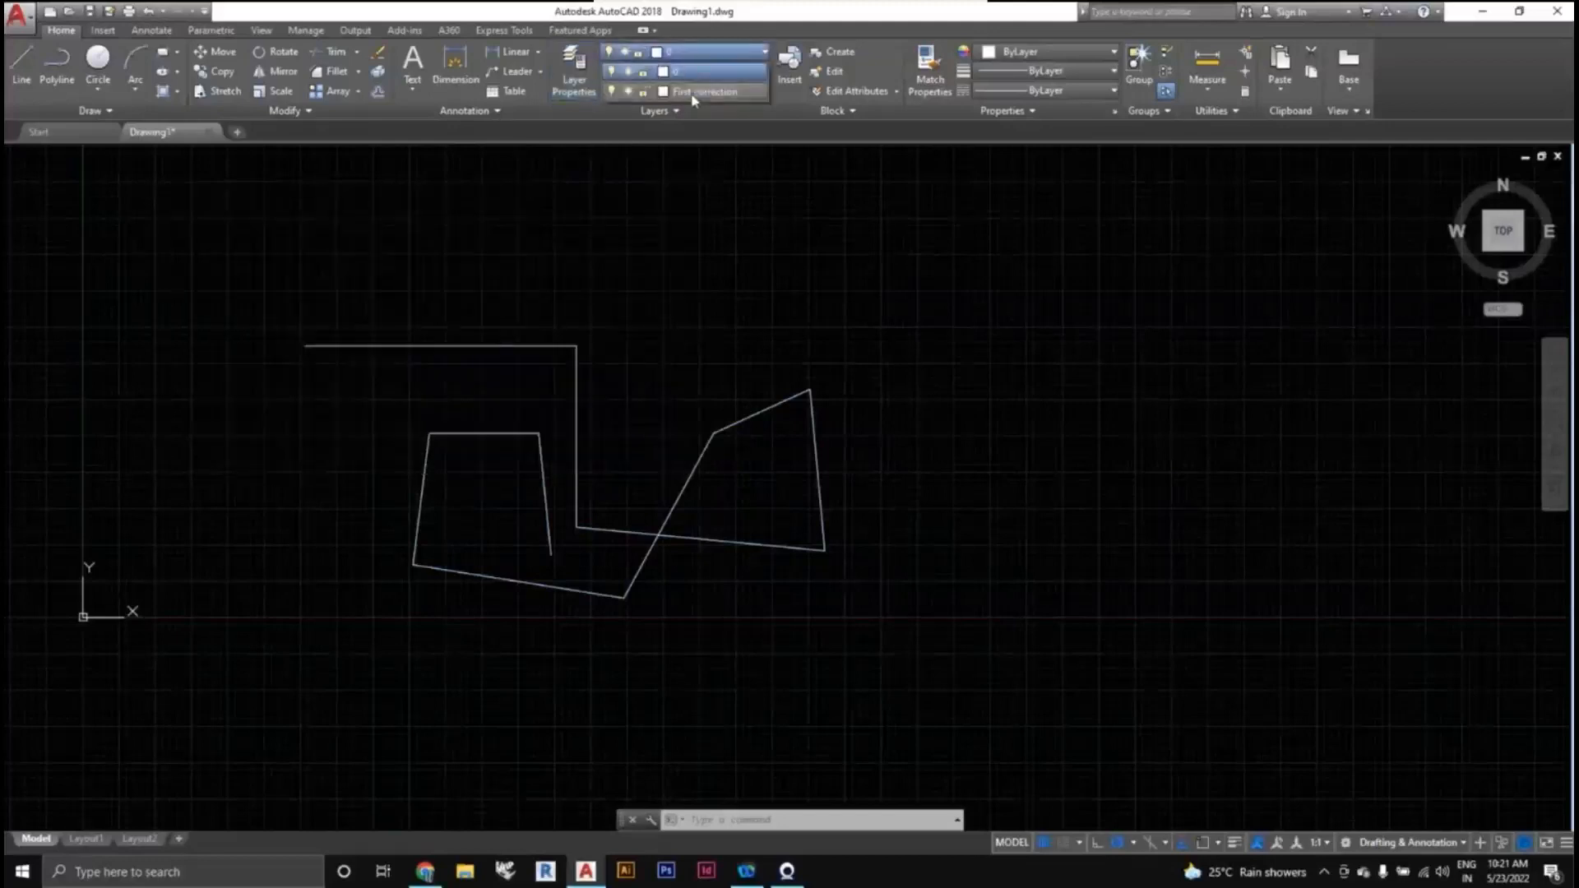
{"action": "left_click", "coordinate": [699, 92]}
{"action": "scroll", "coordinate": [986, 485], "scroll_direction": "down", "scroll_amount": 2}
{"action": "scroll", "coordinate": [763, 484], "scroll_direction": "up", "scroll_amount": 2}
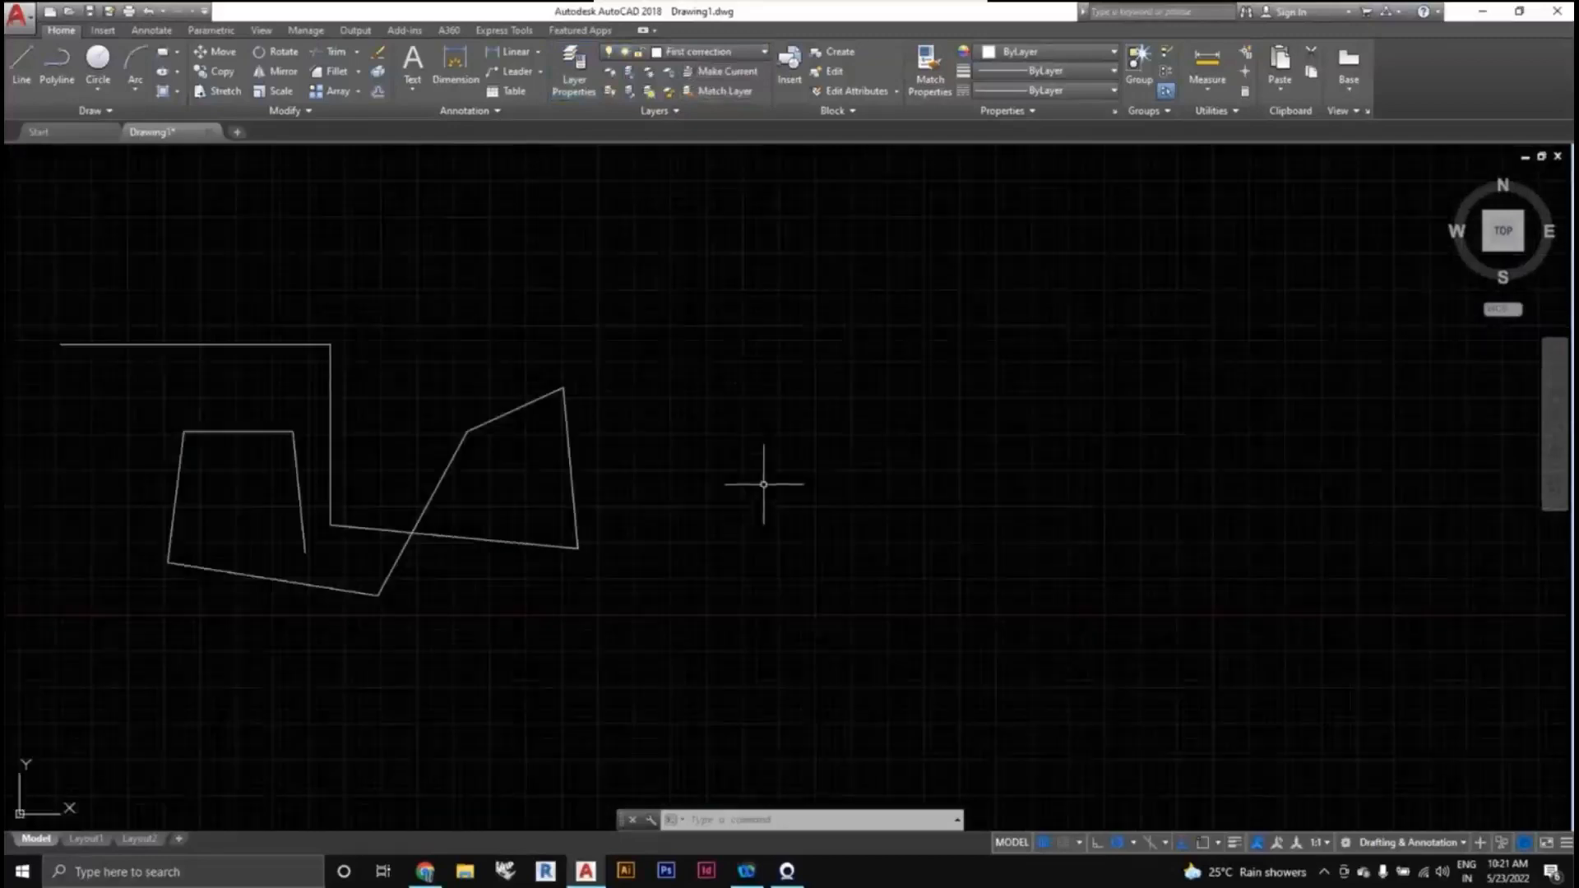
Draw a trial line of two segments beside the existing chain on the First correction layer and delete it.
{"action": "type", "text": "l"}
{"action": "key", "text": "Return"}
{"action": "left_click", "coordinate": [602, 521]}
{"action": "left_click", "coordinate": [943, 430]}
{"action": "left_click", "coordinate": [816, 304]}
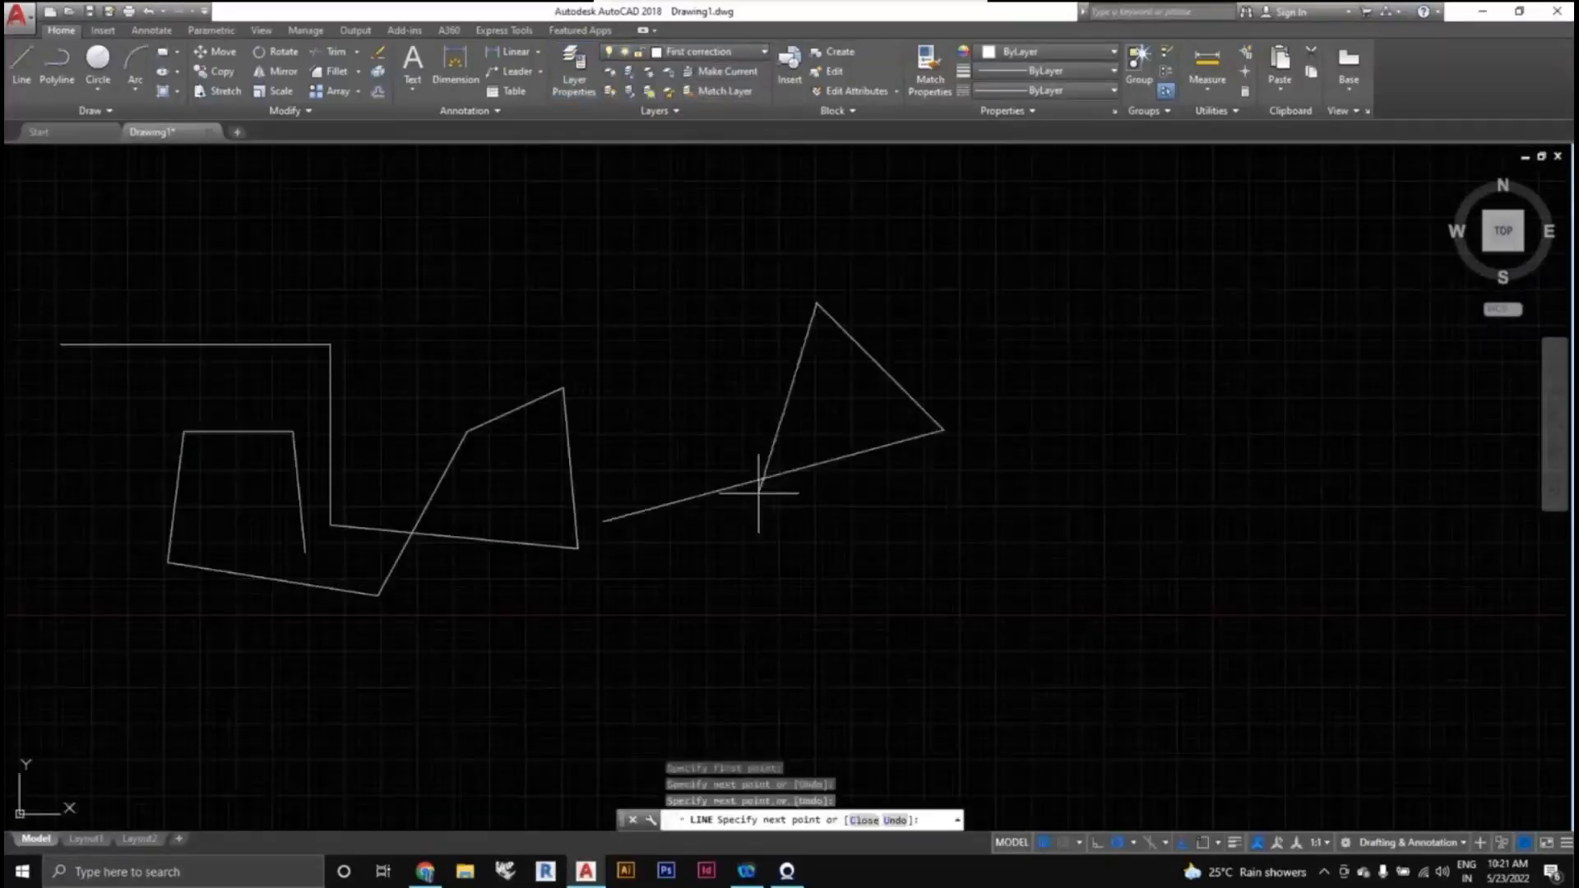
{"action": "key", "text": "Escape"}
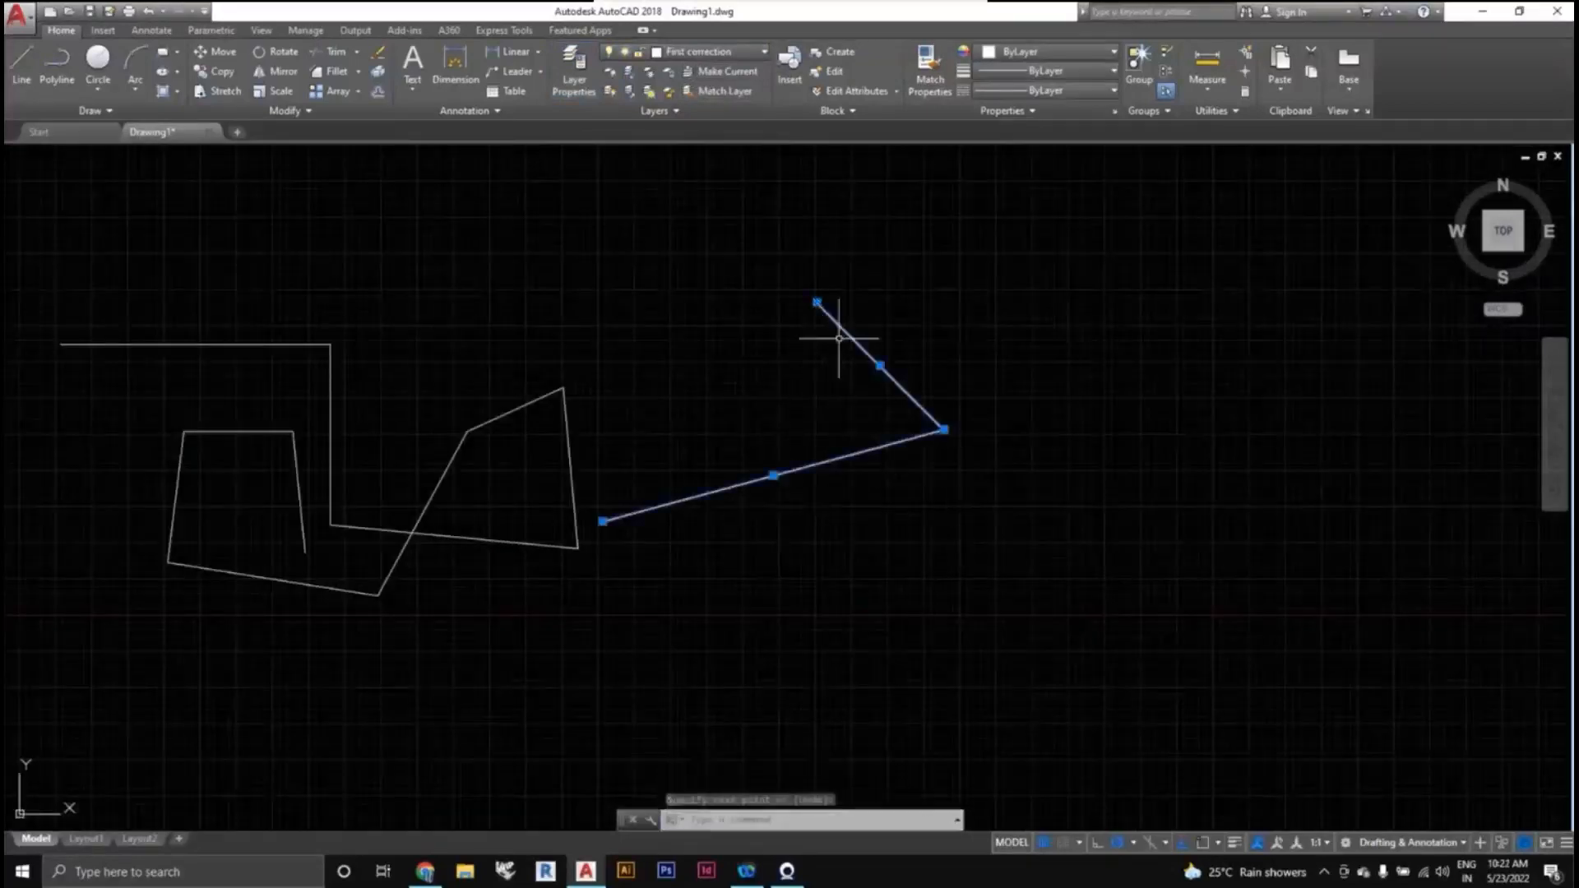
{"action": "key", "text": "Delete"}
Set the current object color to the recent yellow 248,215,49.
{"action": "middle_click_drag", "start_coordinate": [825, 423], "coordinate": [1057, 423]}
{"action": "left_click", "coordinate": [1027, 51]}
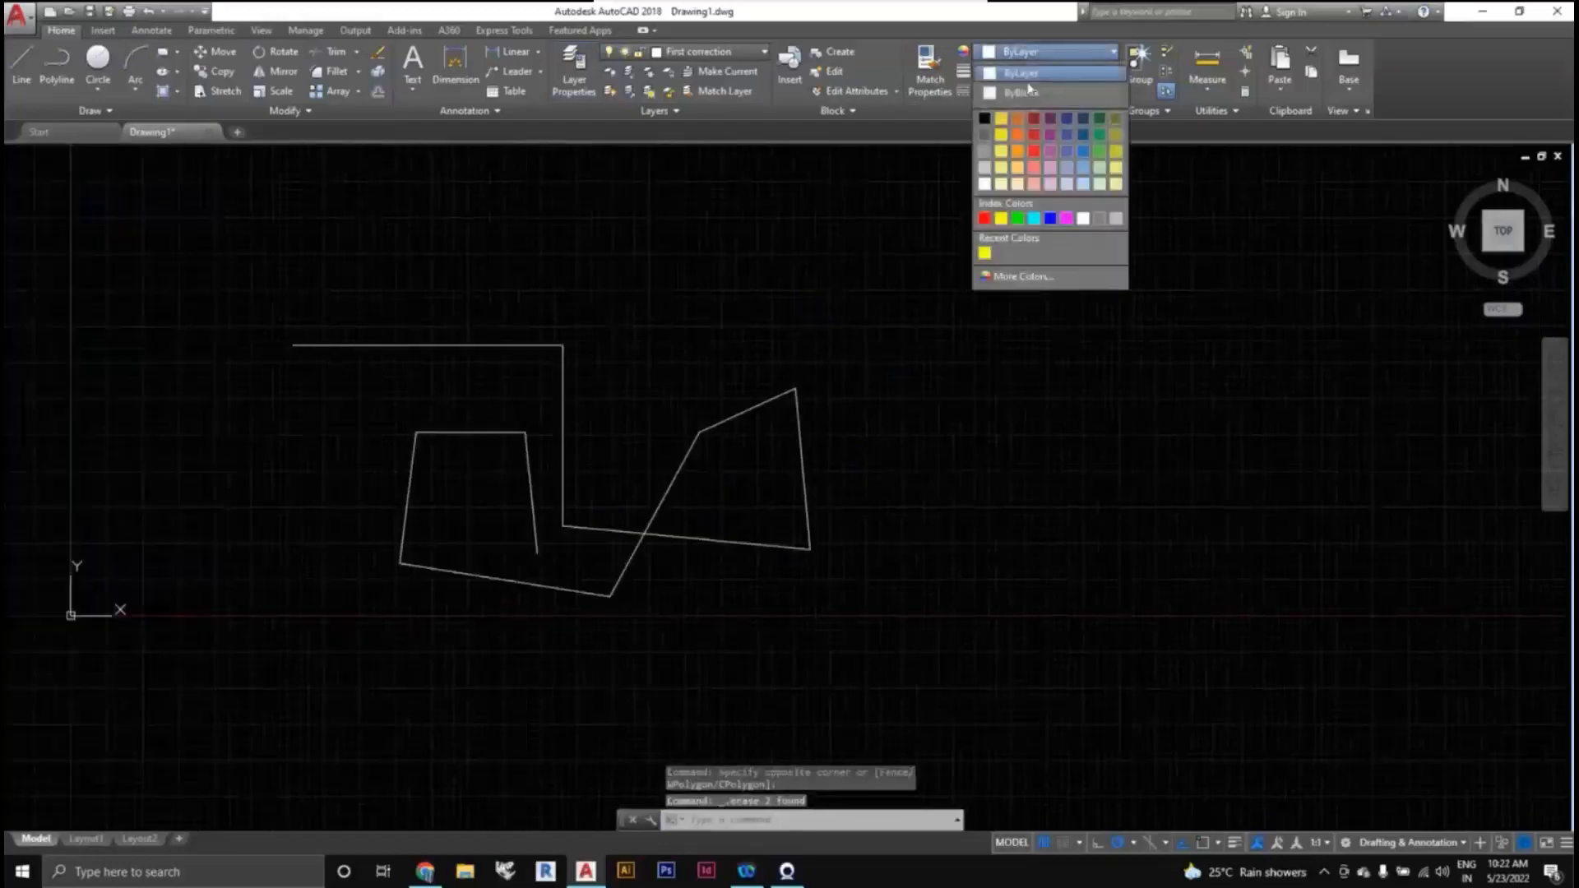
{"action": "left_click", "coordinate": [984, 252]}
{"action": "middle_click_drag", "start_coordinate": [705, 506], "coordinate": [796, 490]}
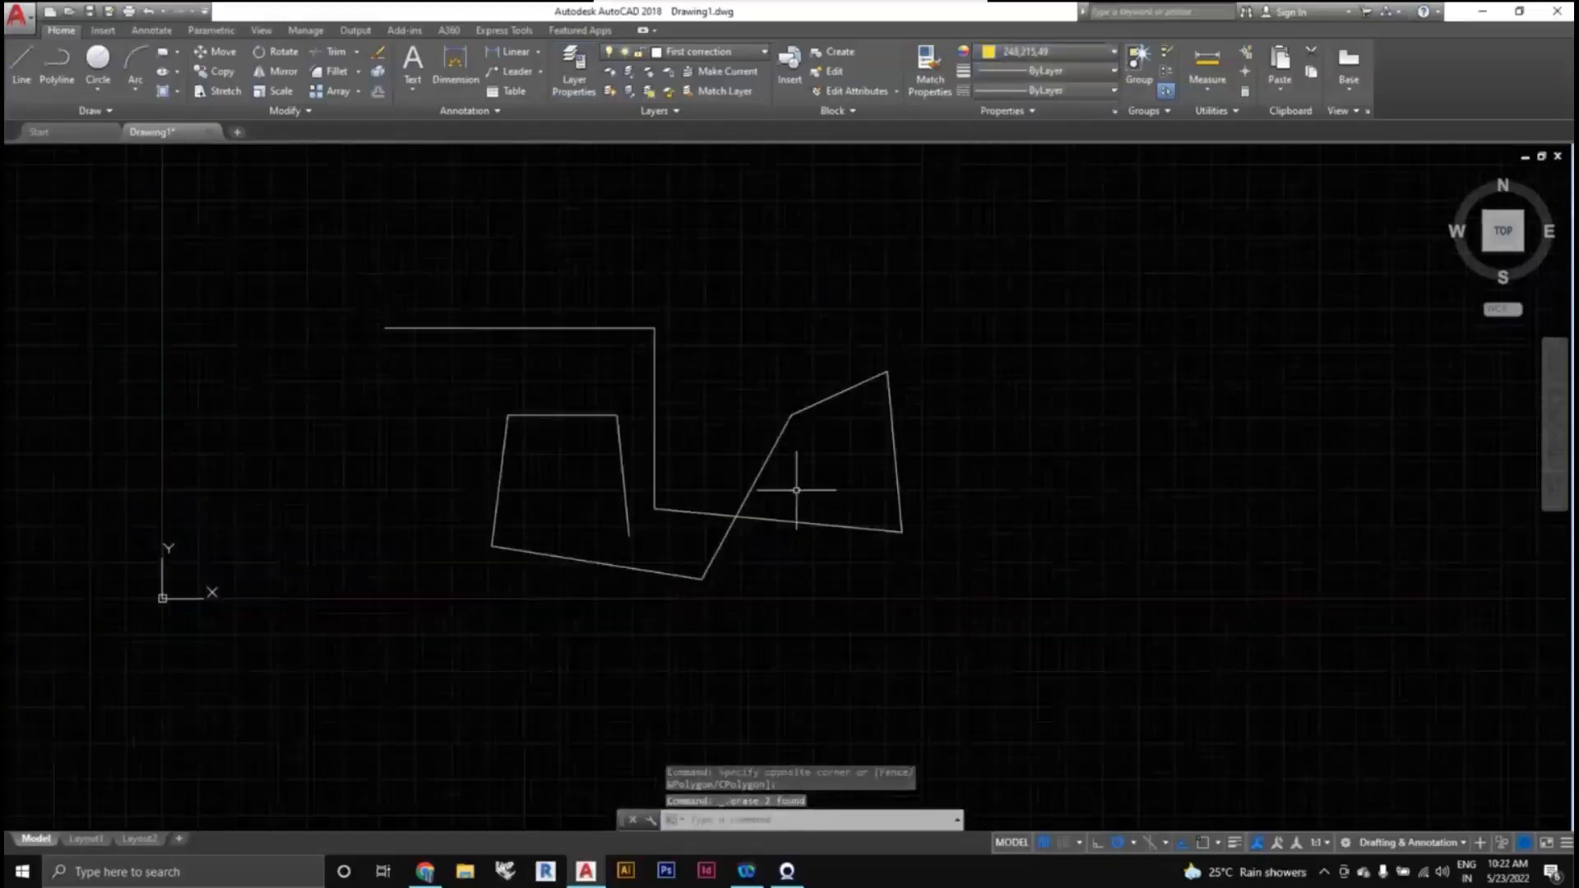
Draw a long yellow zigzag chain of connected lines across the white lines on the First correction layer.
{"action": "type", "text": "l"}
{"action": "key", "text": "Return"}
{"action": "left_click", "coordinate": [559, 610]}
{"action": "left_click", "coordinate": [505, 221]}
{"action": "left_click", "coordinate": [637, 237]}
{"action": "left_click", "coordinate": [535, 400]}
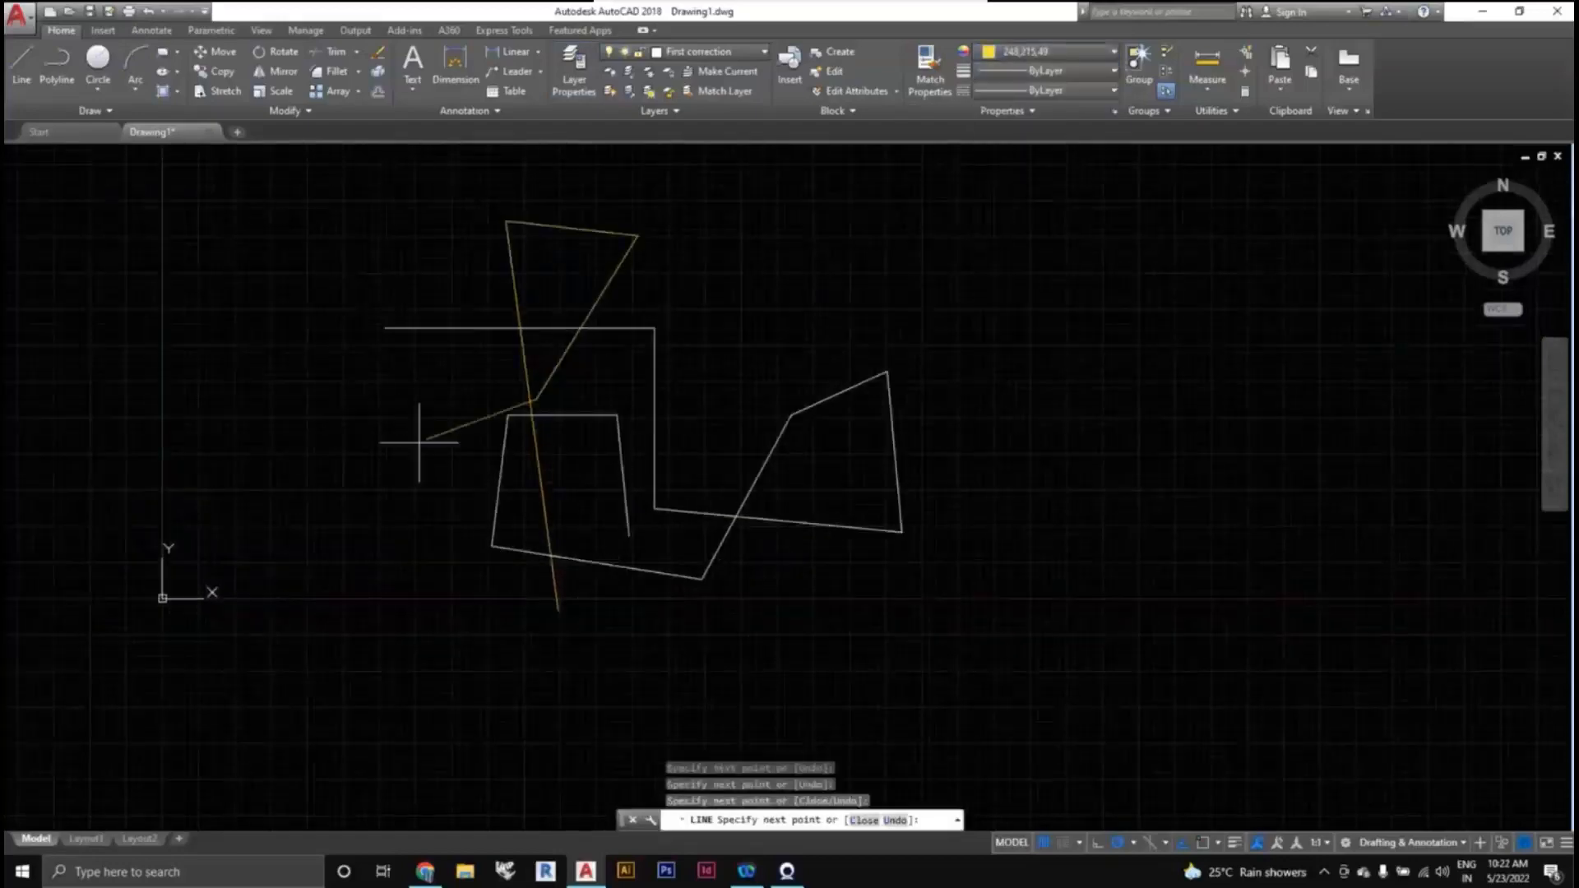
{"action": "left_click", "coordinate": [393, 459]}
{"action": "left_click", "coordinate": [540, 607]}
{"action": "left_click", "coordinate": [764, 665]}
{"action": "left_click", "coordinate": [779, 539]}
{"action": "left_click", "coordinate": [623, 439]}
{"action": "left_click", "coordinate": [662, 304]}
{"action": "left_click", "coordinate": [814, 264]}
{"action": "left_click", "coordinate": [679, 442]}
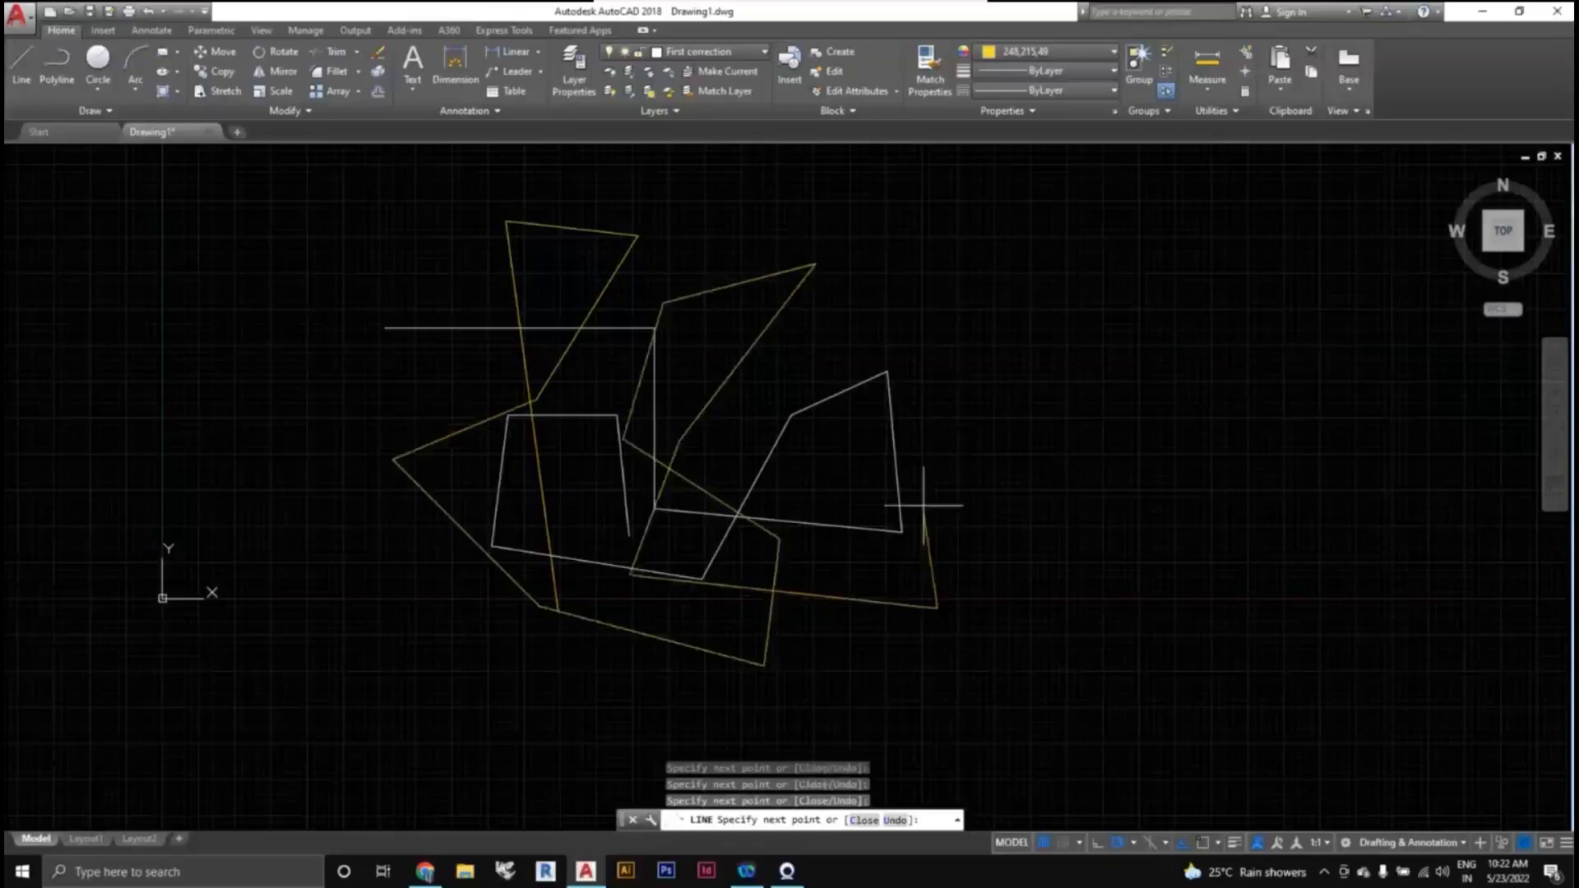
{"action": "left_click", "coordinate": [913, 472]}
{"action": "key", "text": "Escape"}
{"action": "middle_click_drag", "start_coordinate": [959, 550], "coordinate": [949, 552]}
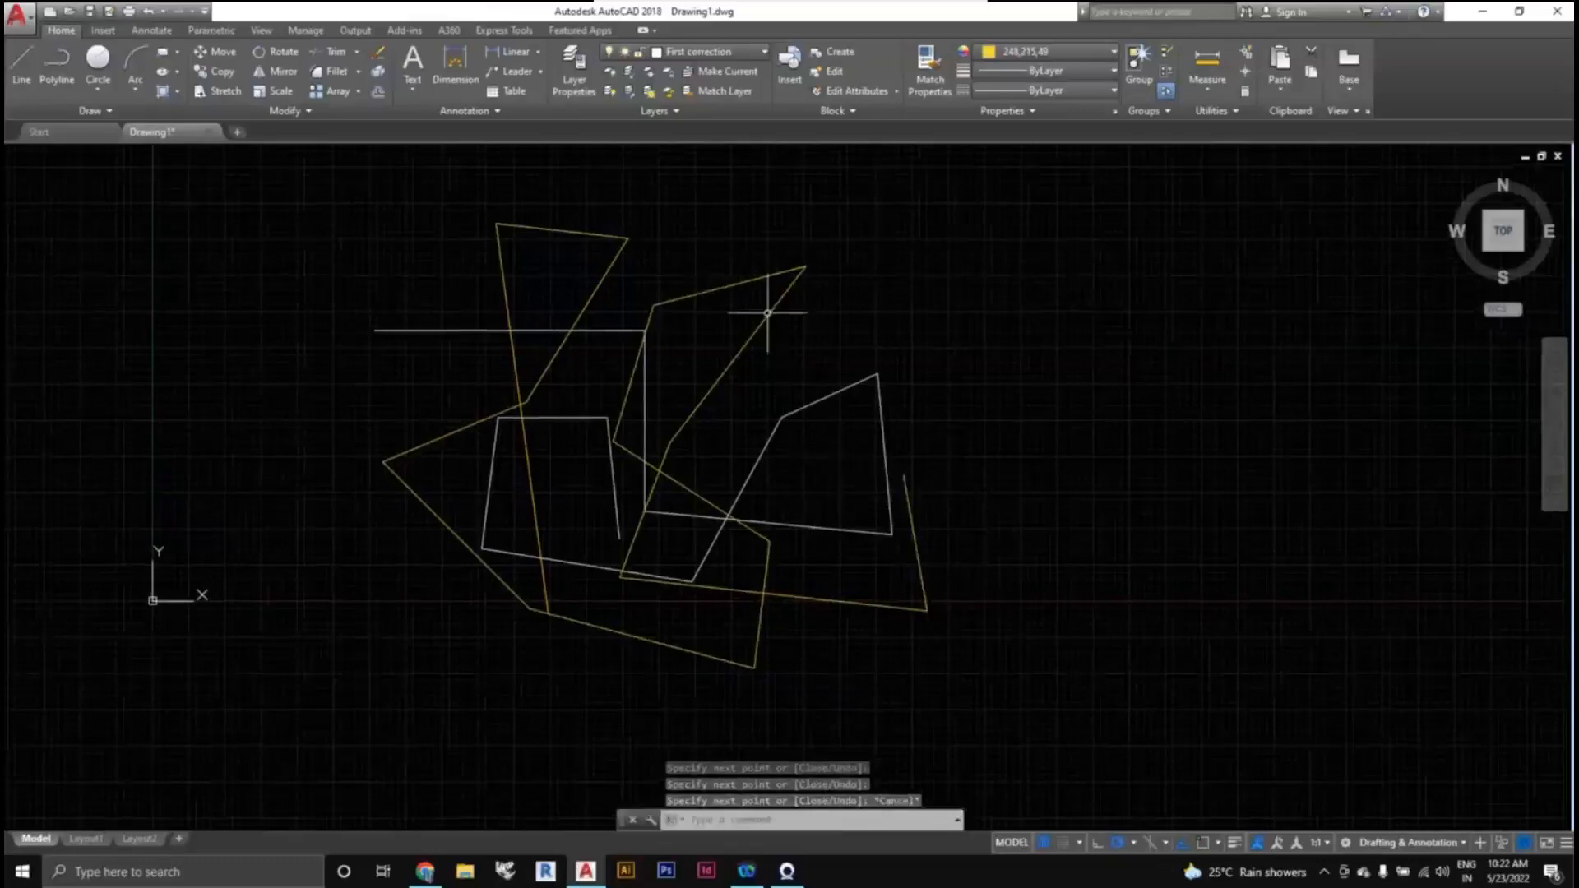
Toggle layer 0 off and on several times in the Layer Properties Manager, ending with it off.
{"action": "left_click", "coordinate": [580, 58]}
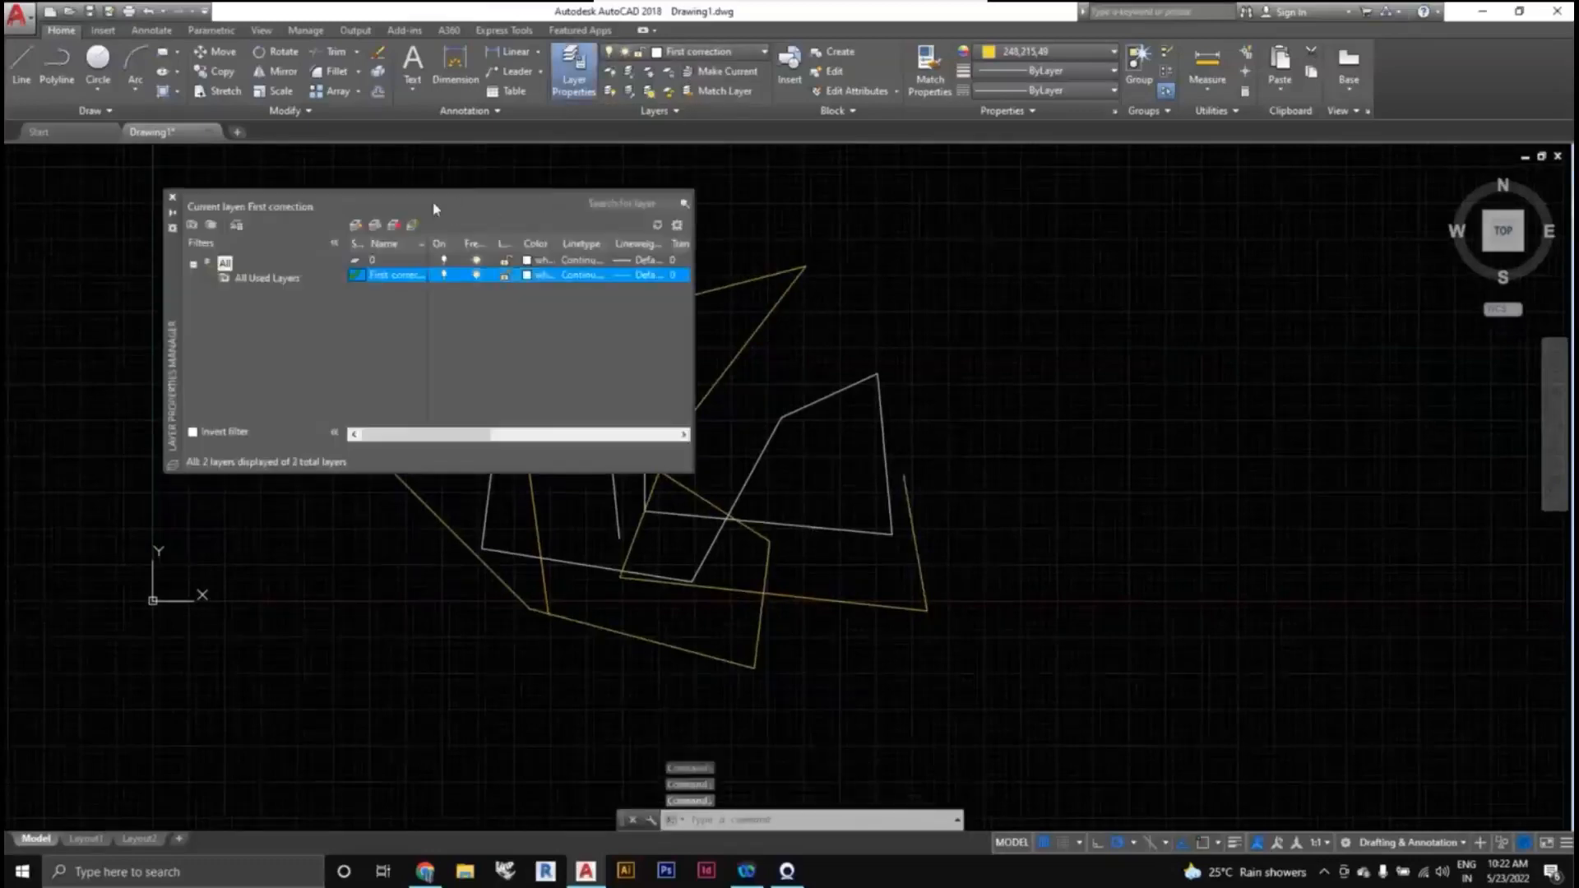
{"action": "left_click", "coordinate": [444, 261]}
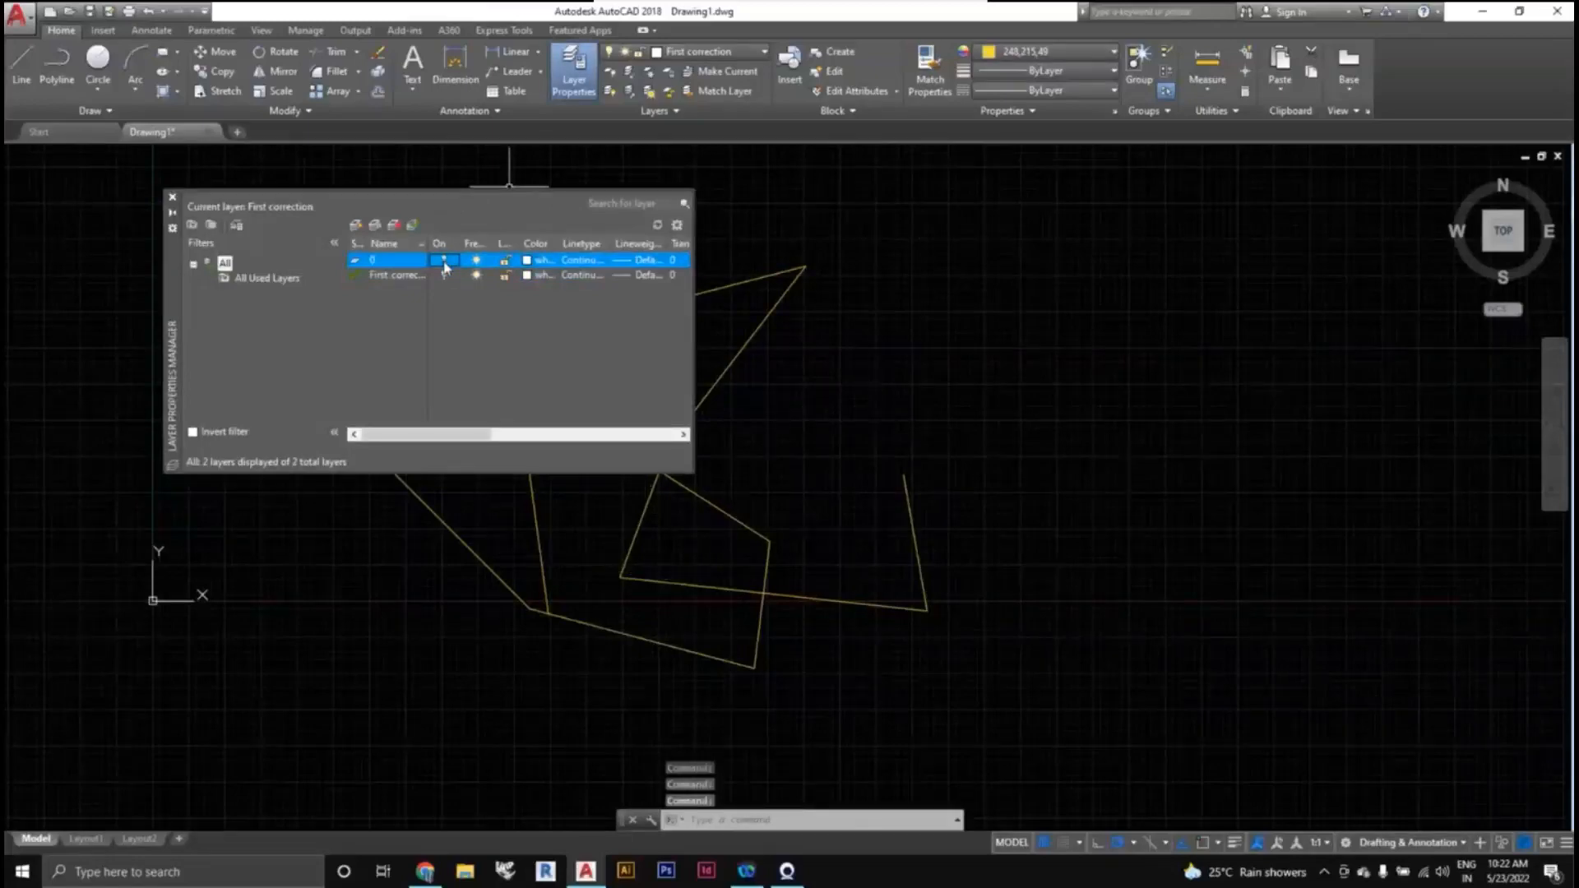
{"action": "left_click", "coordinate": [444, 261]}
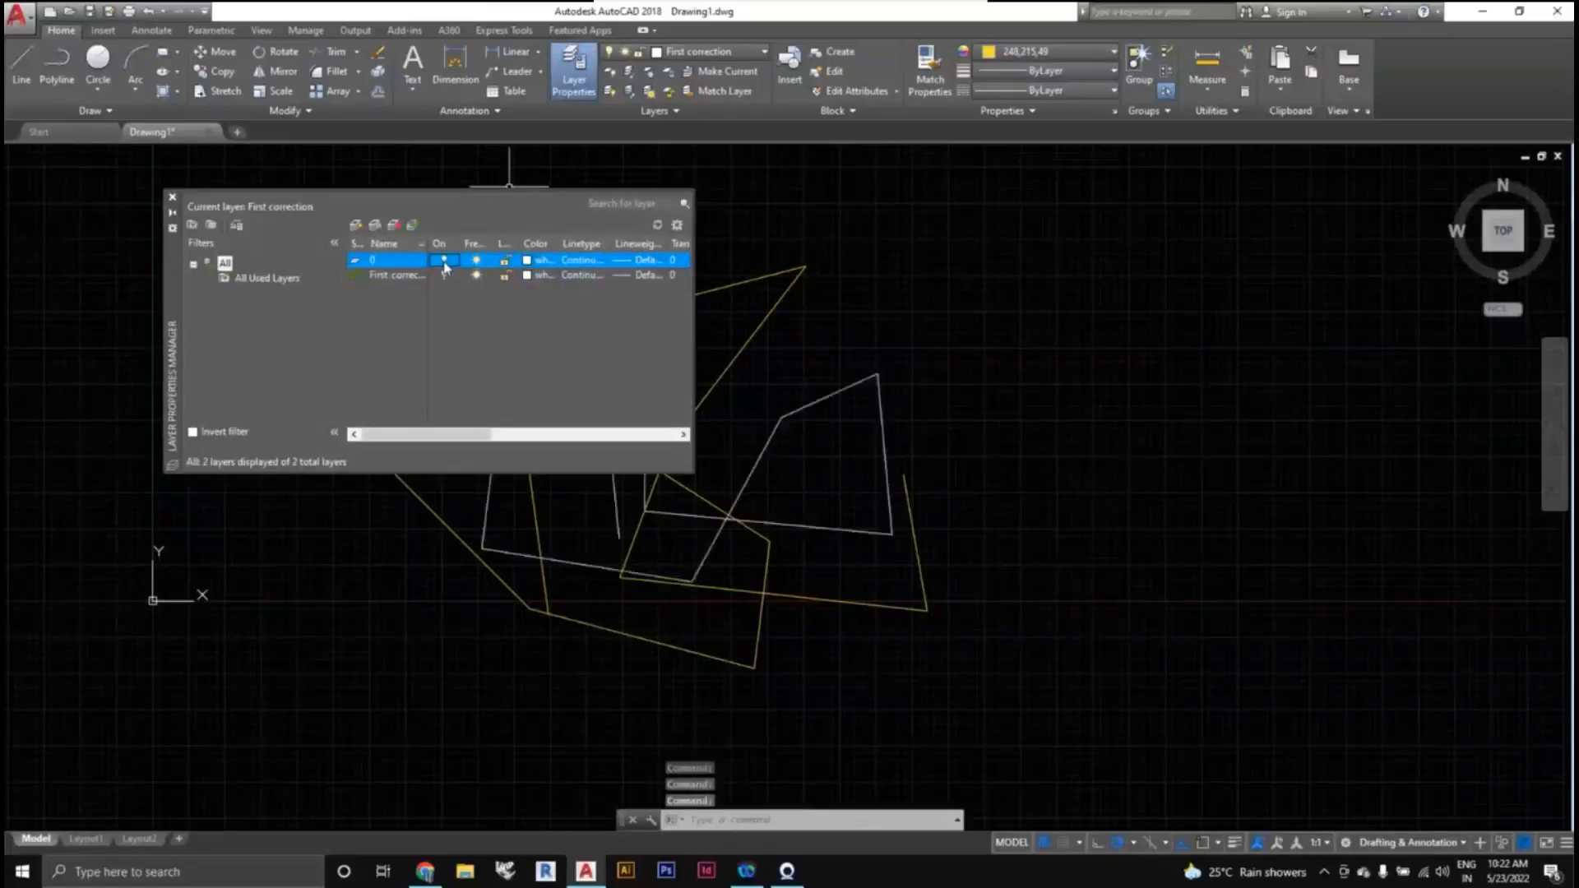
{"action": "left_click", "coordinate": [444, 262]}
{"action": "left_click", "coordinate": [444, 262]}
{"action": "left_click", "coordinate": [444, 262]}
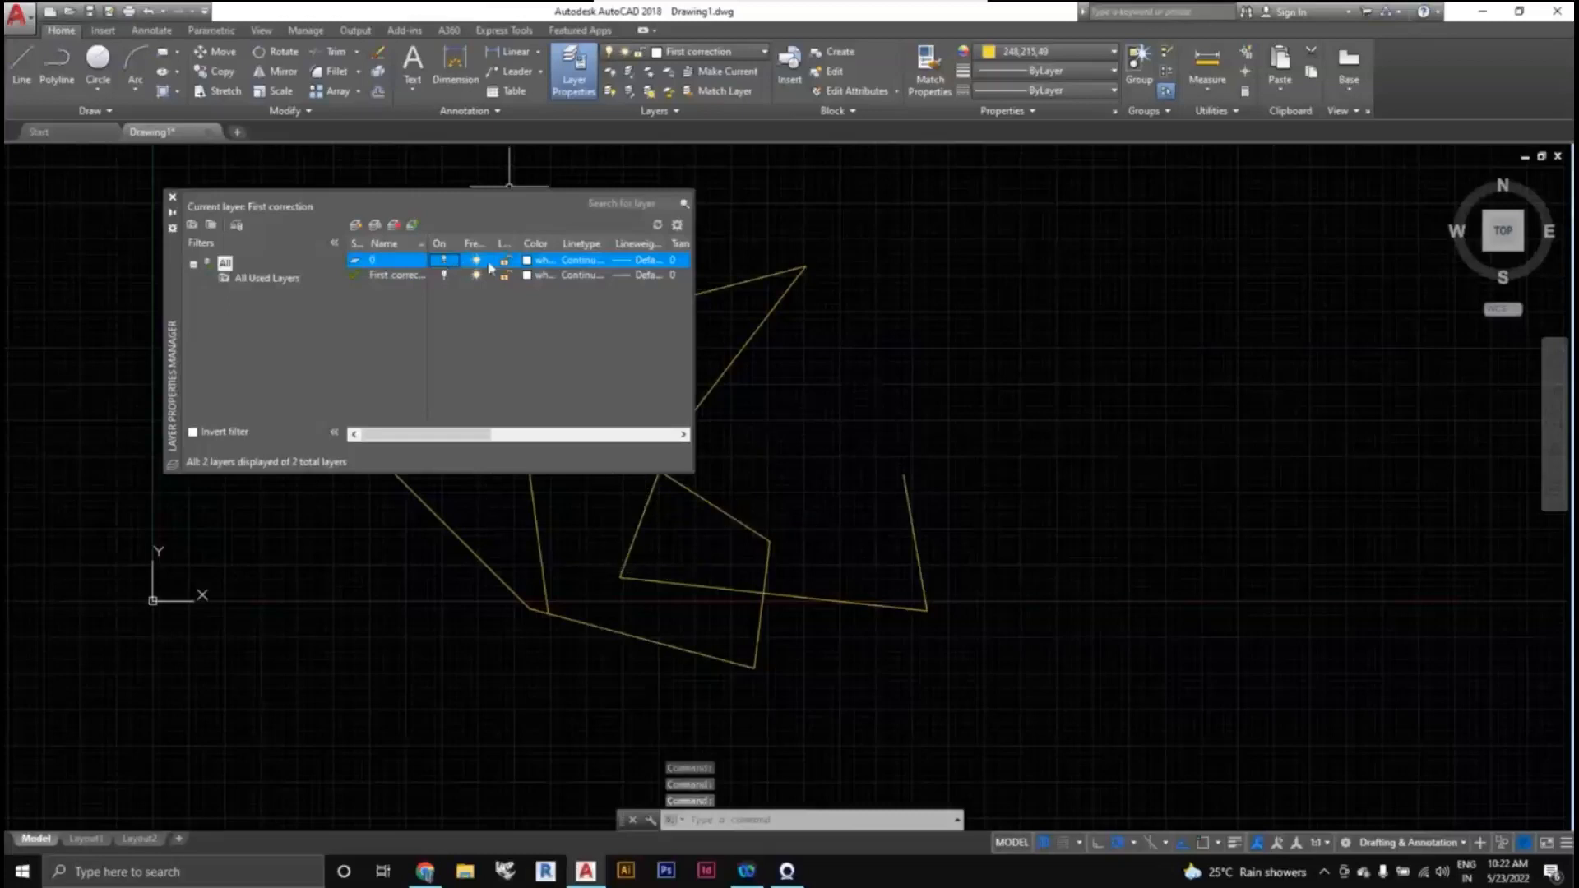
Turn layer 0 back on and freeze it.
{"action": "left_click", "coordinate": [444, 261]}
{"action": "left_click", "coordinate": [476, 262]}
{"action": "left_click", "coordinate": [476, 261]}
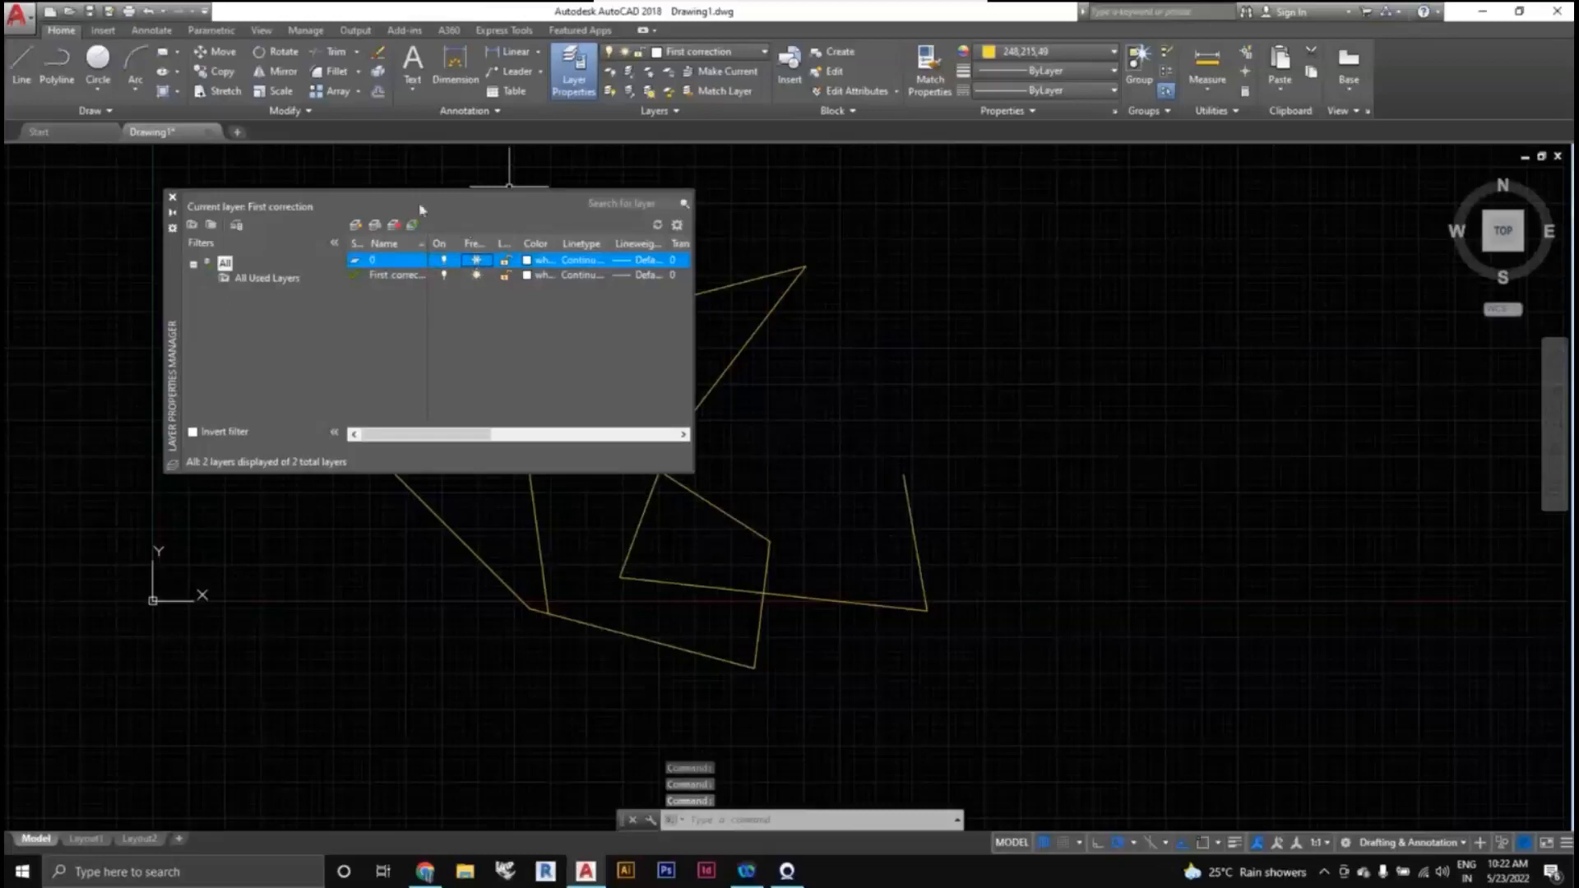
Toggle layer 0's freeze setting, ending with it thawed, and lock and unlock the layer.
{"action": "left_click", "coordinate": [477, 260]}
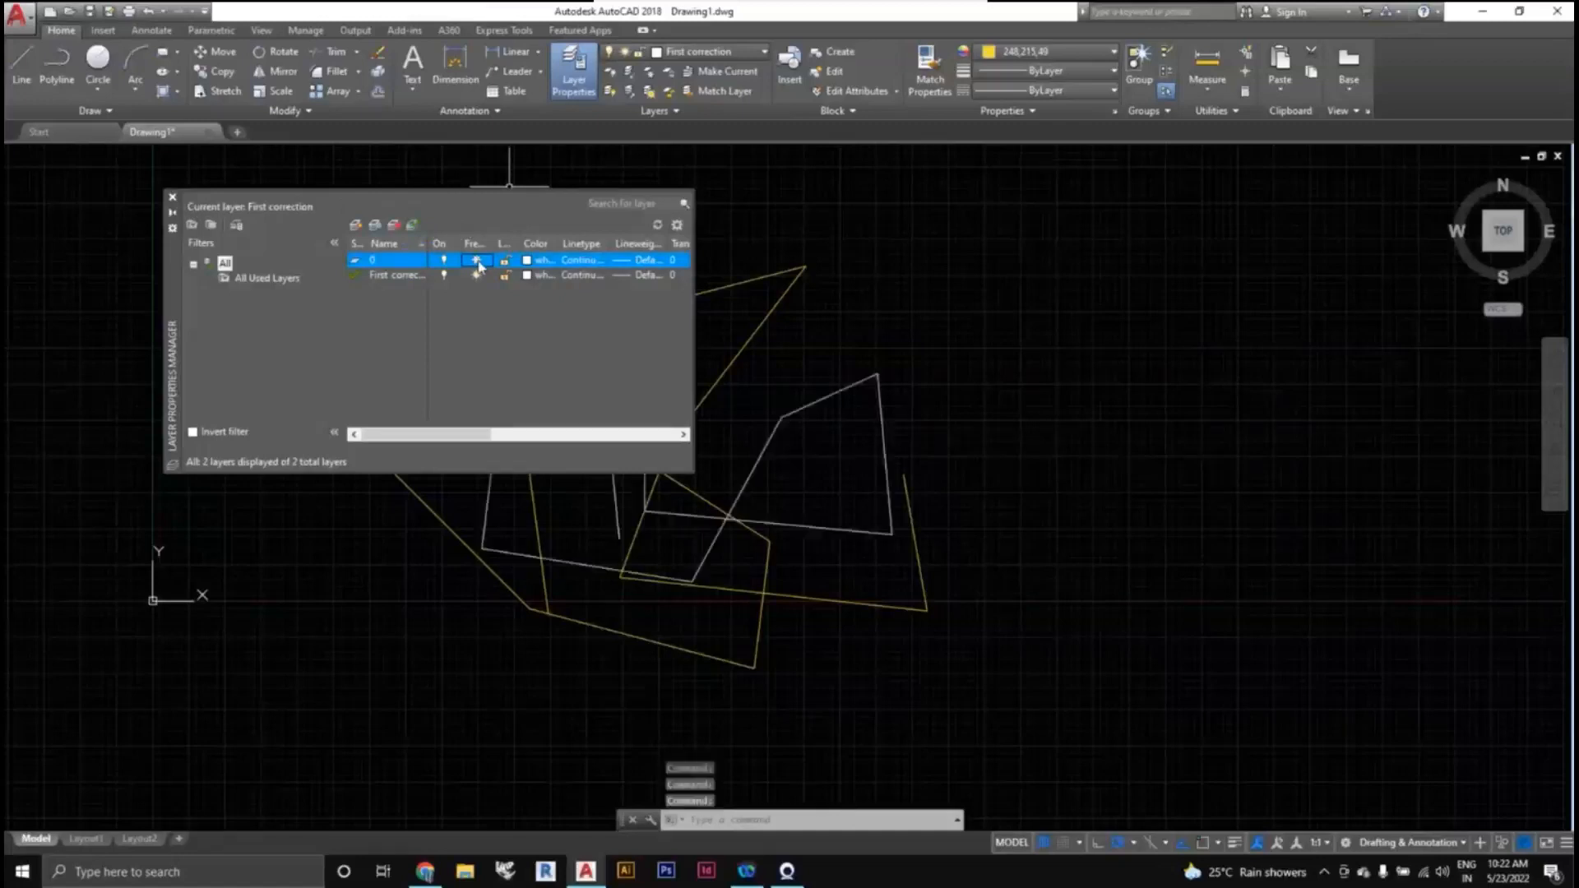
{"action": "left_click", "coordinate": [477, 260]}
{"action": "mouse_move", "coordinate": [485, 437]}
{"action": "left_mouse_down"}
{"action": "mouse_move", "coordinate": [508, 441]}
{"action": "mouse_move", "coordinate": [482, 442]}
{"action": "left_mouse_up"}
{"action": "left_click", "coordinate": [476, 260]}
{"action": "left_click", "coordinate": [506, 262]}
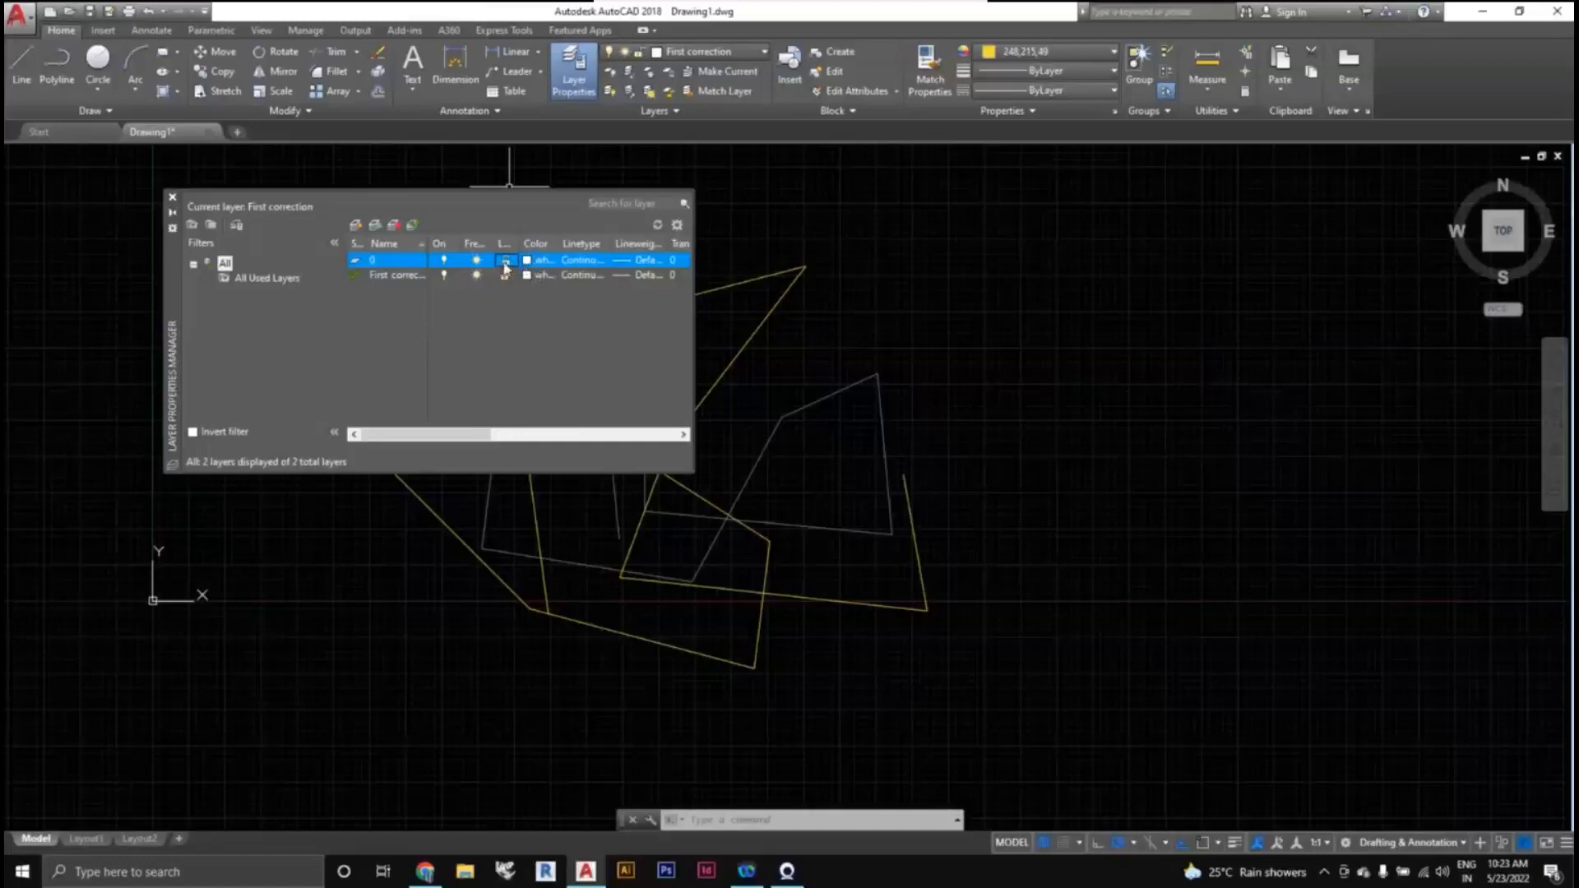
{"action": "left_click", "coordinate": [505, 261]}
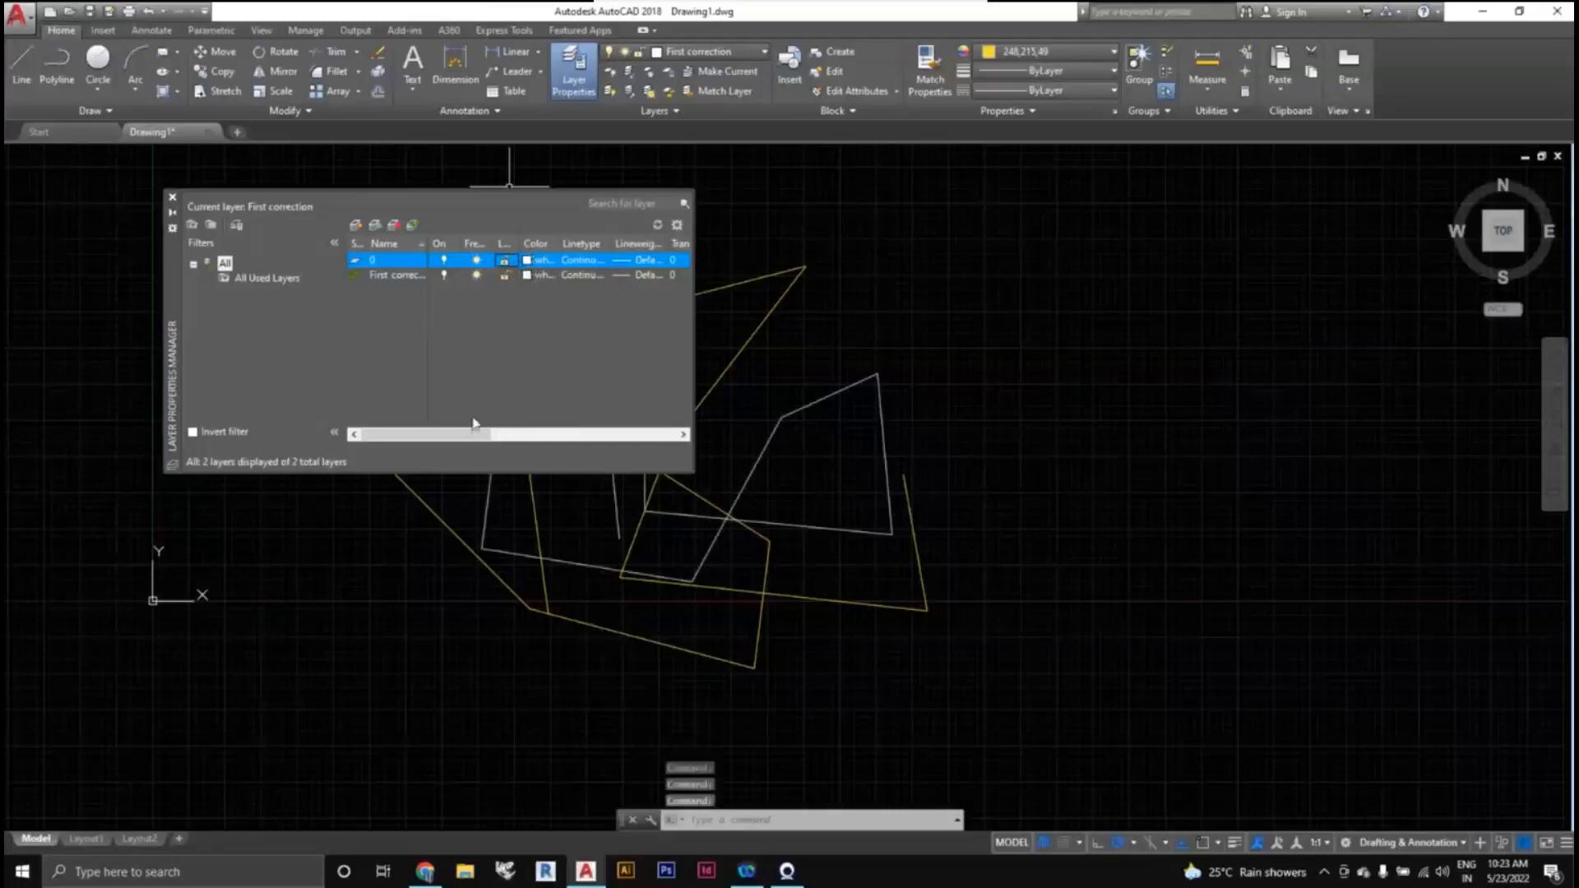
Change layer 0's color to green, index color 100.
{"action": "left_click_drag", "start_coordinate": [482, 434], "coordinate": [504, 434]}
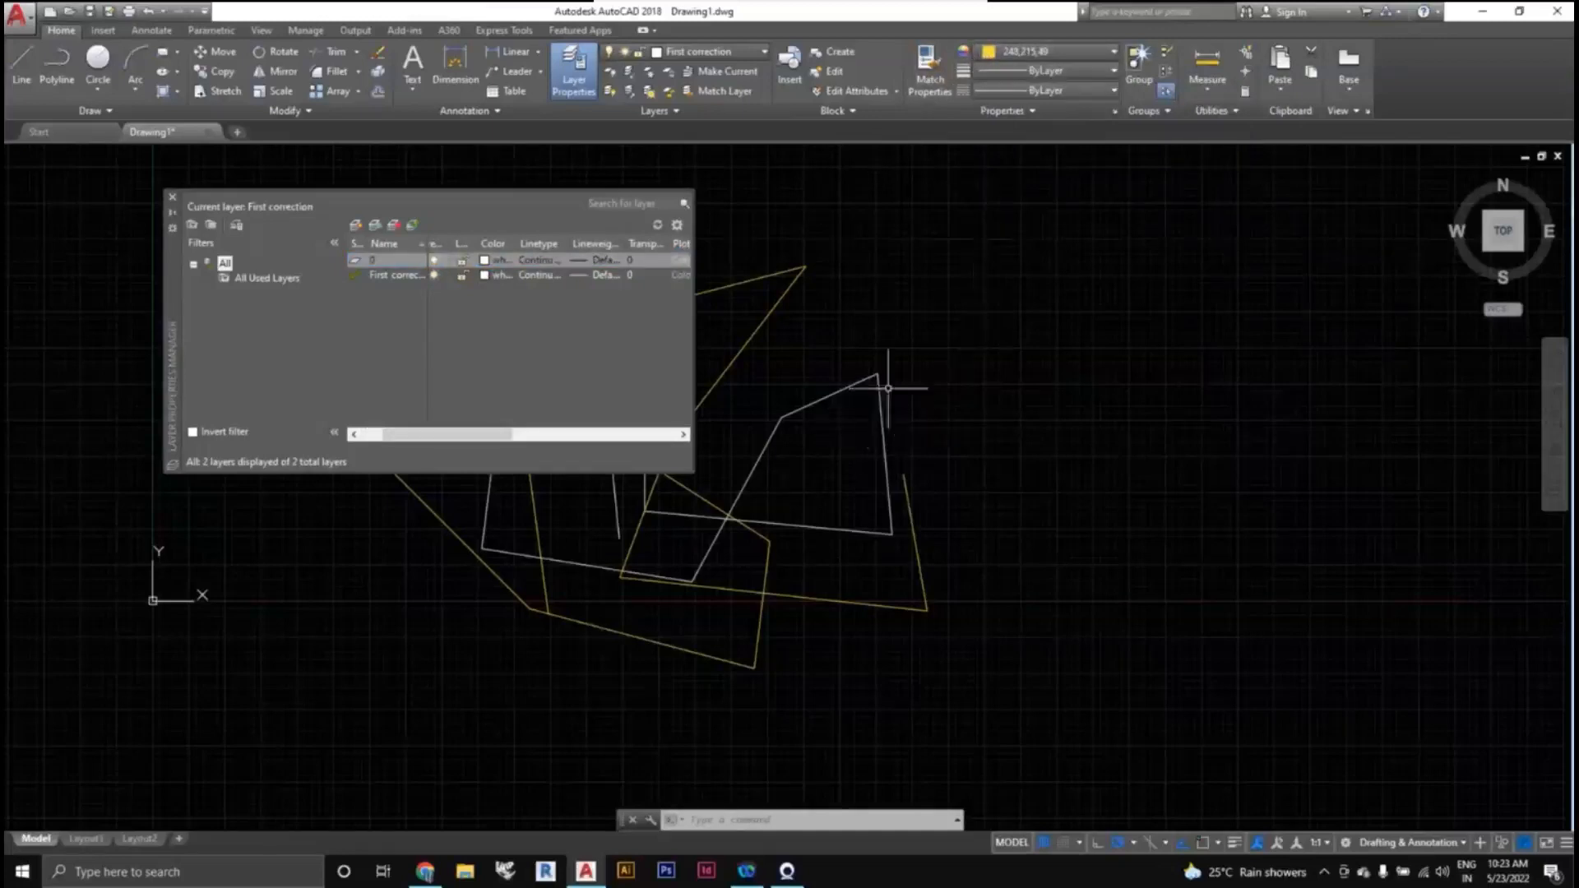
{"action": "left_click", "coordinate": [484, 263]}
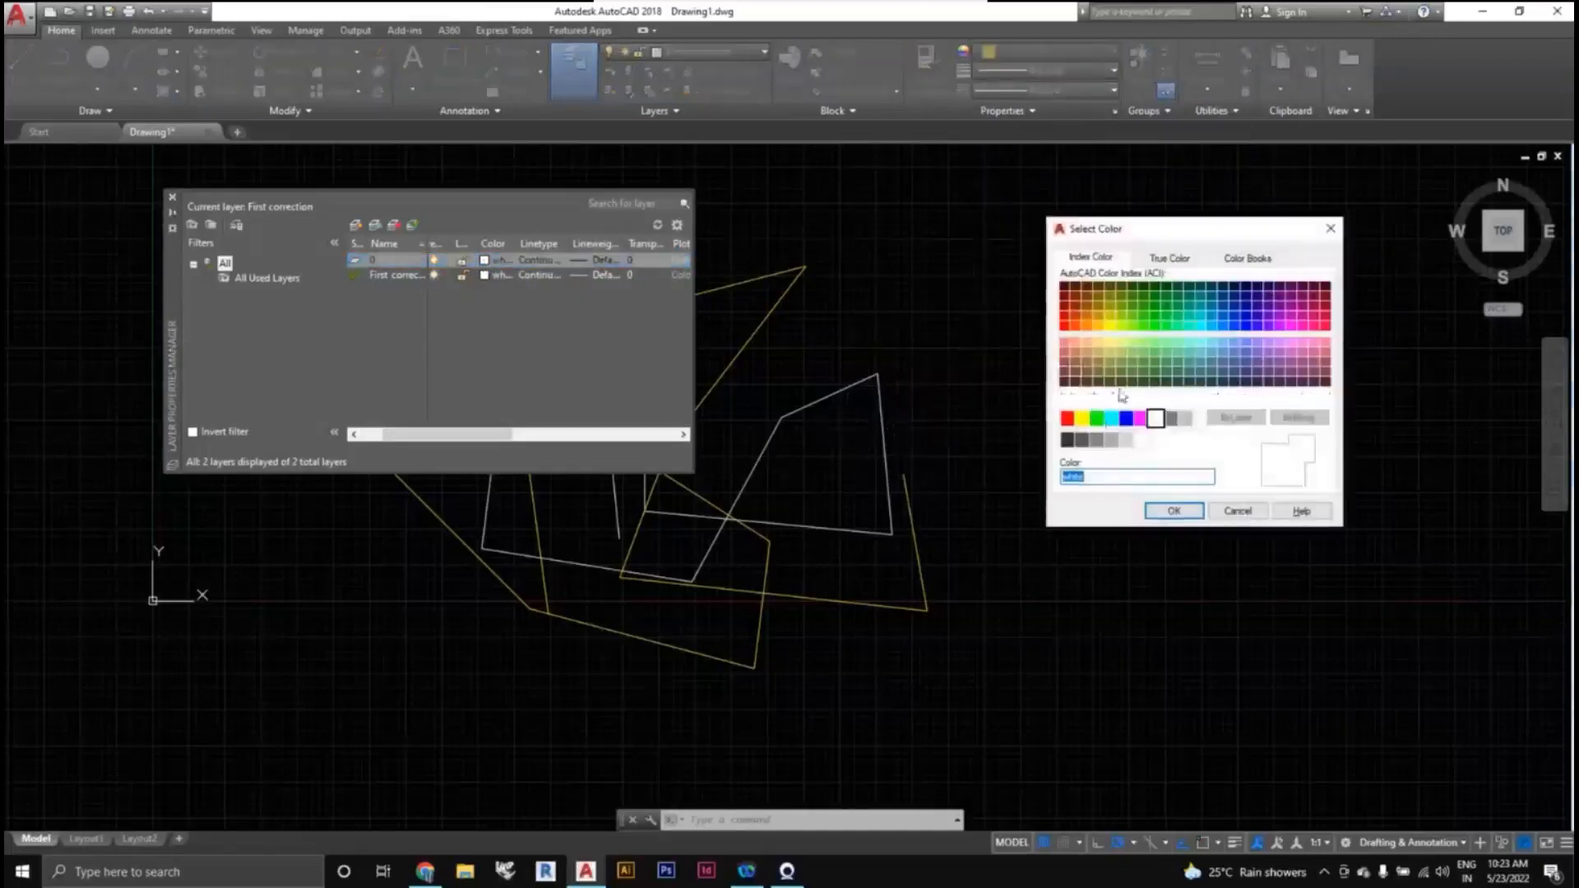
{"action": "left_click", "coordinate": [1166, 325]}
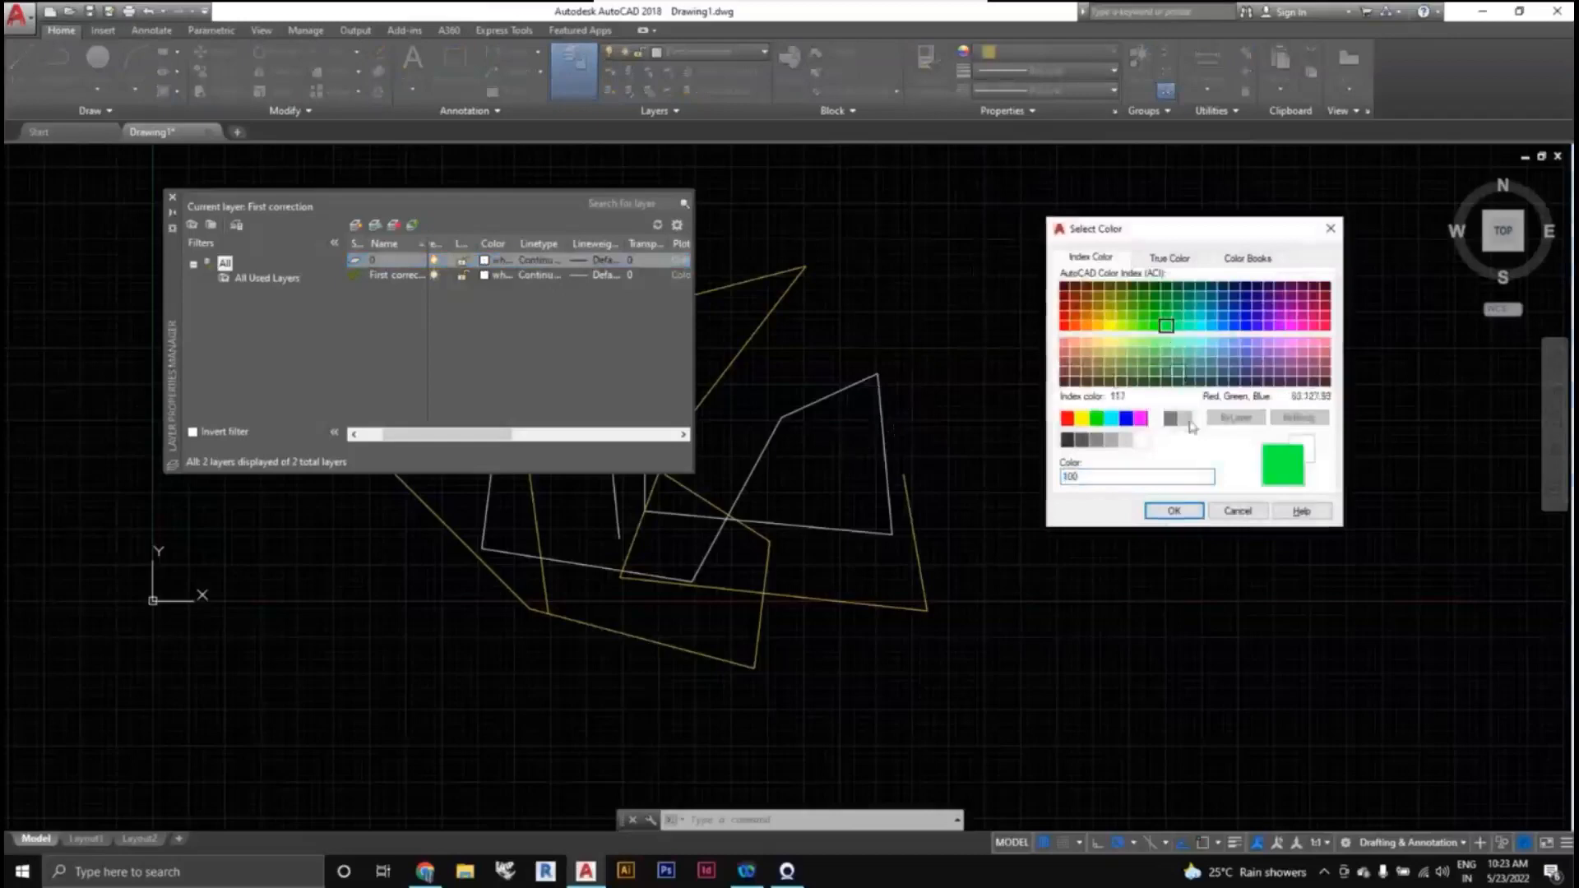
{"action": "left_click", "coordinate": [1173, 511]}
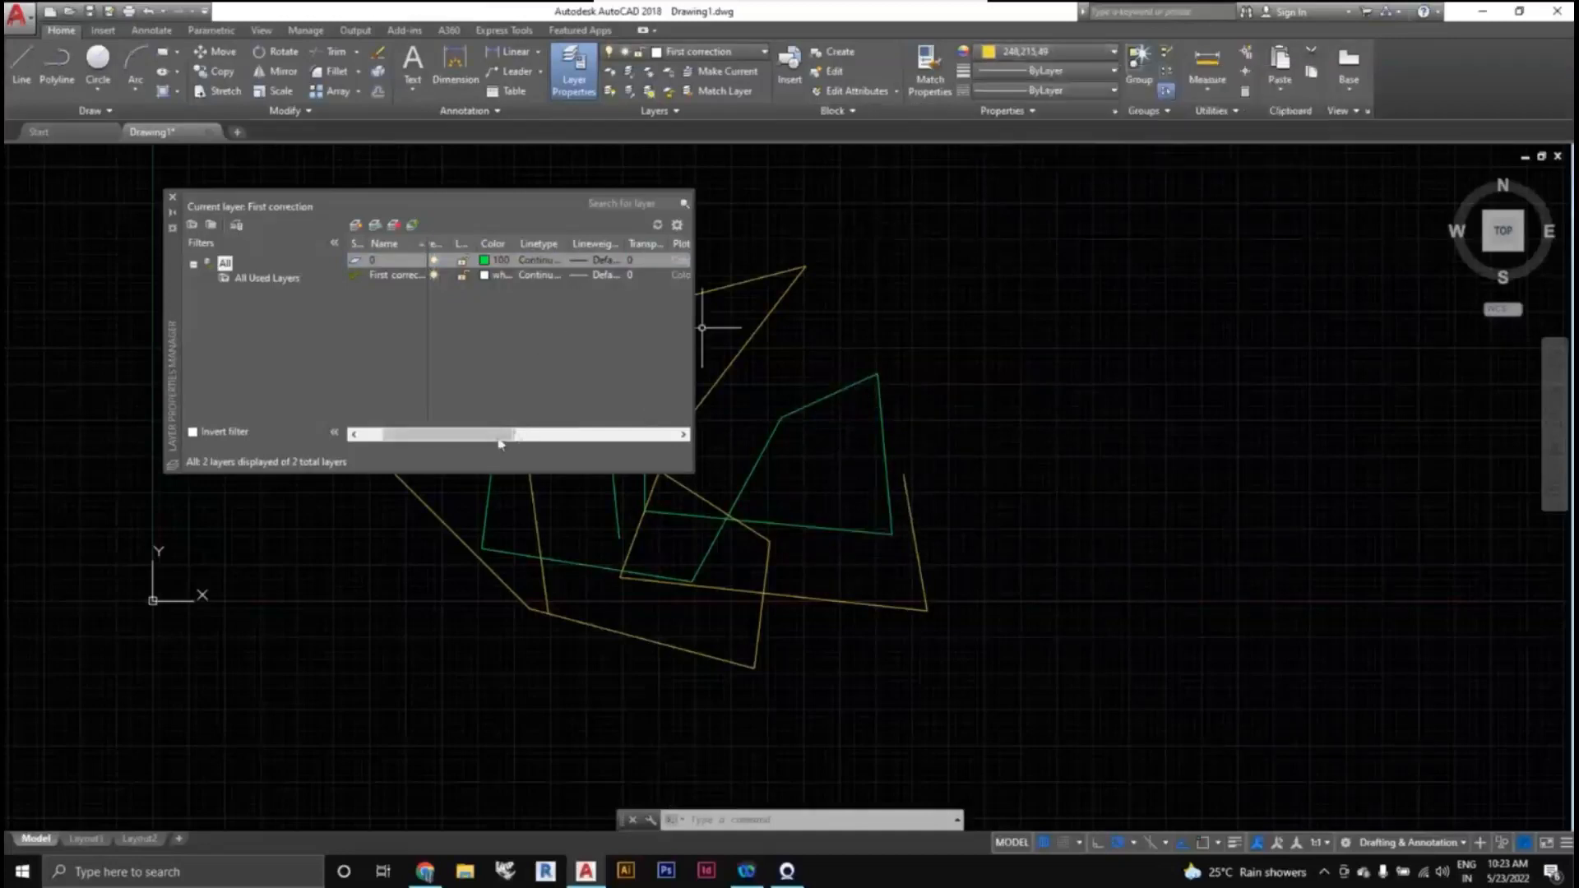
Switch layer 0's linetype to ACAD_ISO02W100 and back to Continuous, and check its lineweight choices without changing them.
{"action": "left_click_drag", "start_coordinate": [494, 440], "coordinate": [517, 442]}
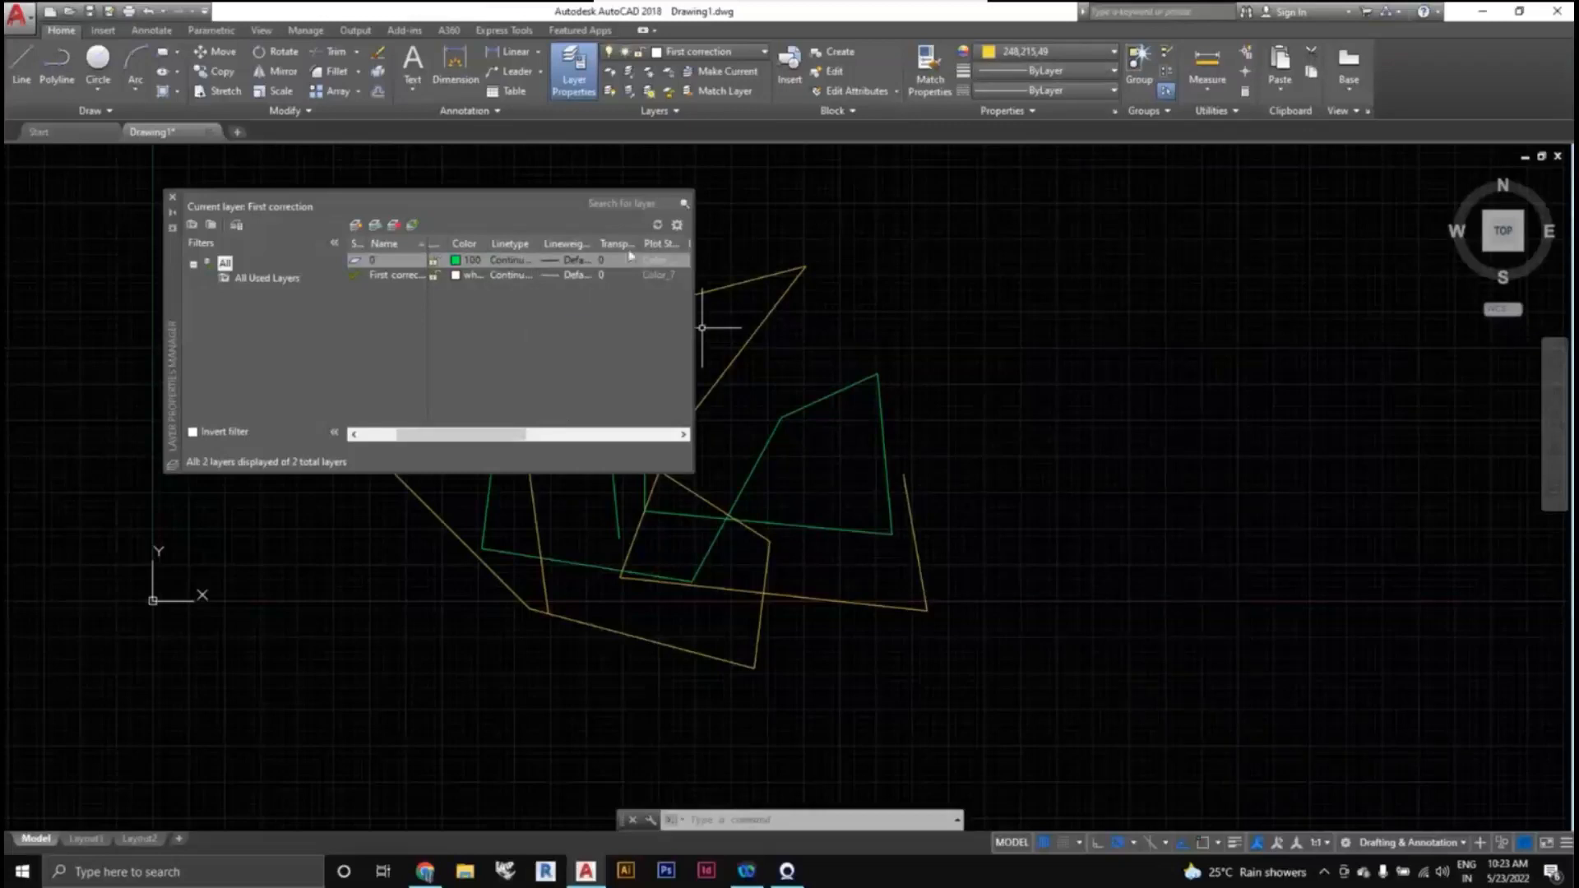
{"action": "left_click", "coordinate": [525, 261]}
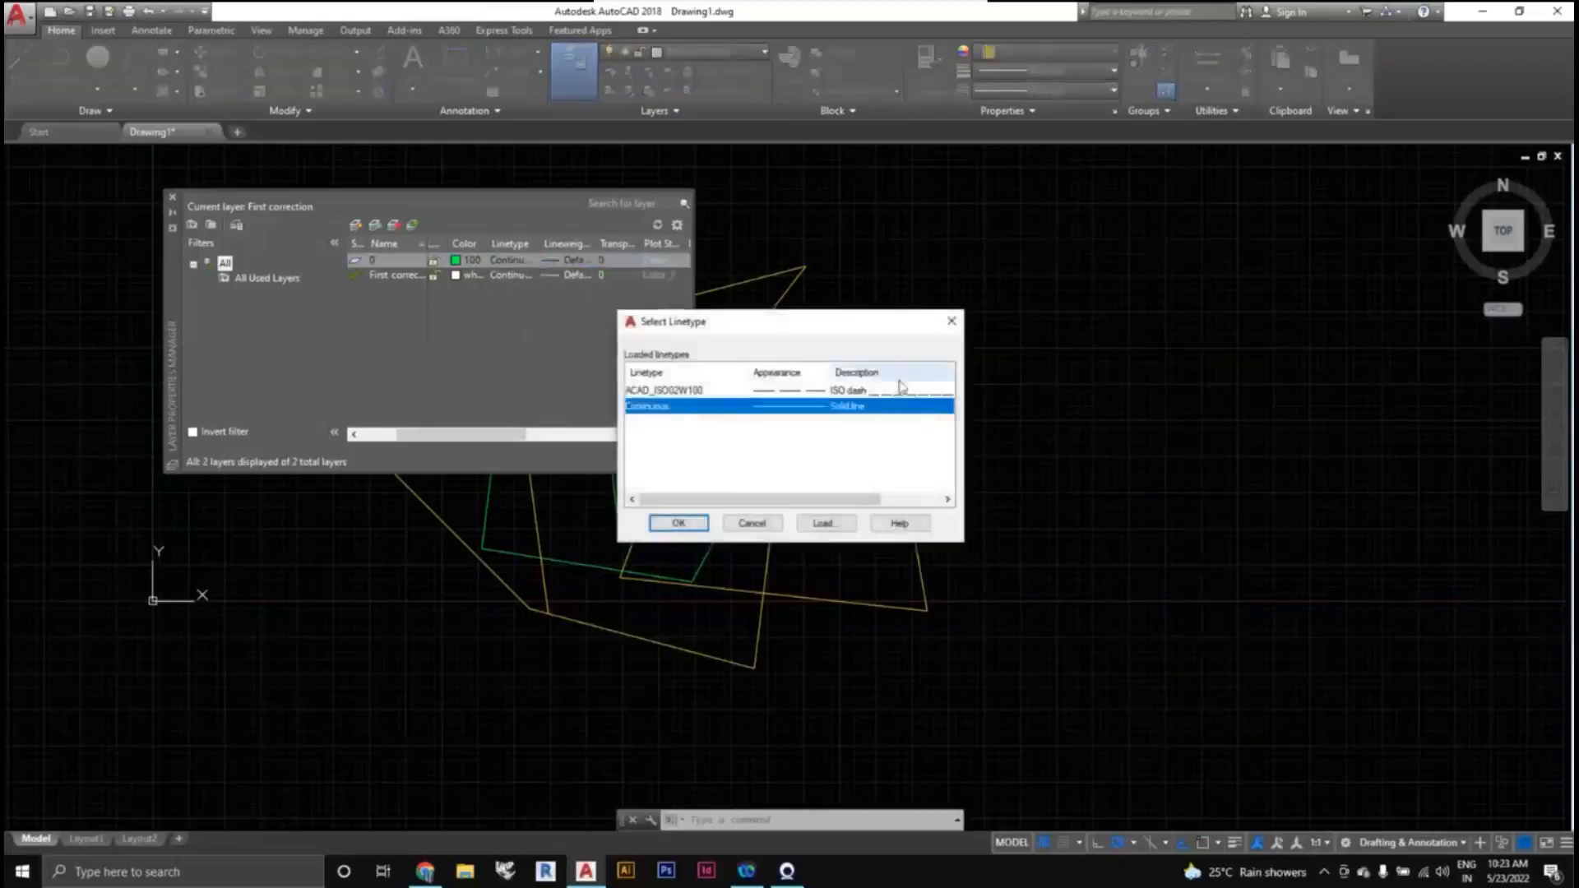
{"action": "left_click", "coordinate": [817, 392]}
{"action": "left_click", "coordinate": [681, 525]}
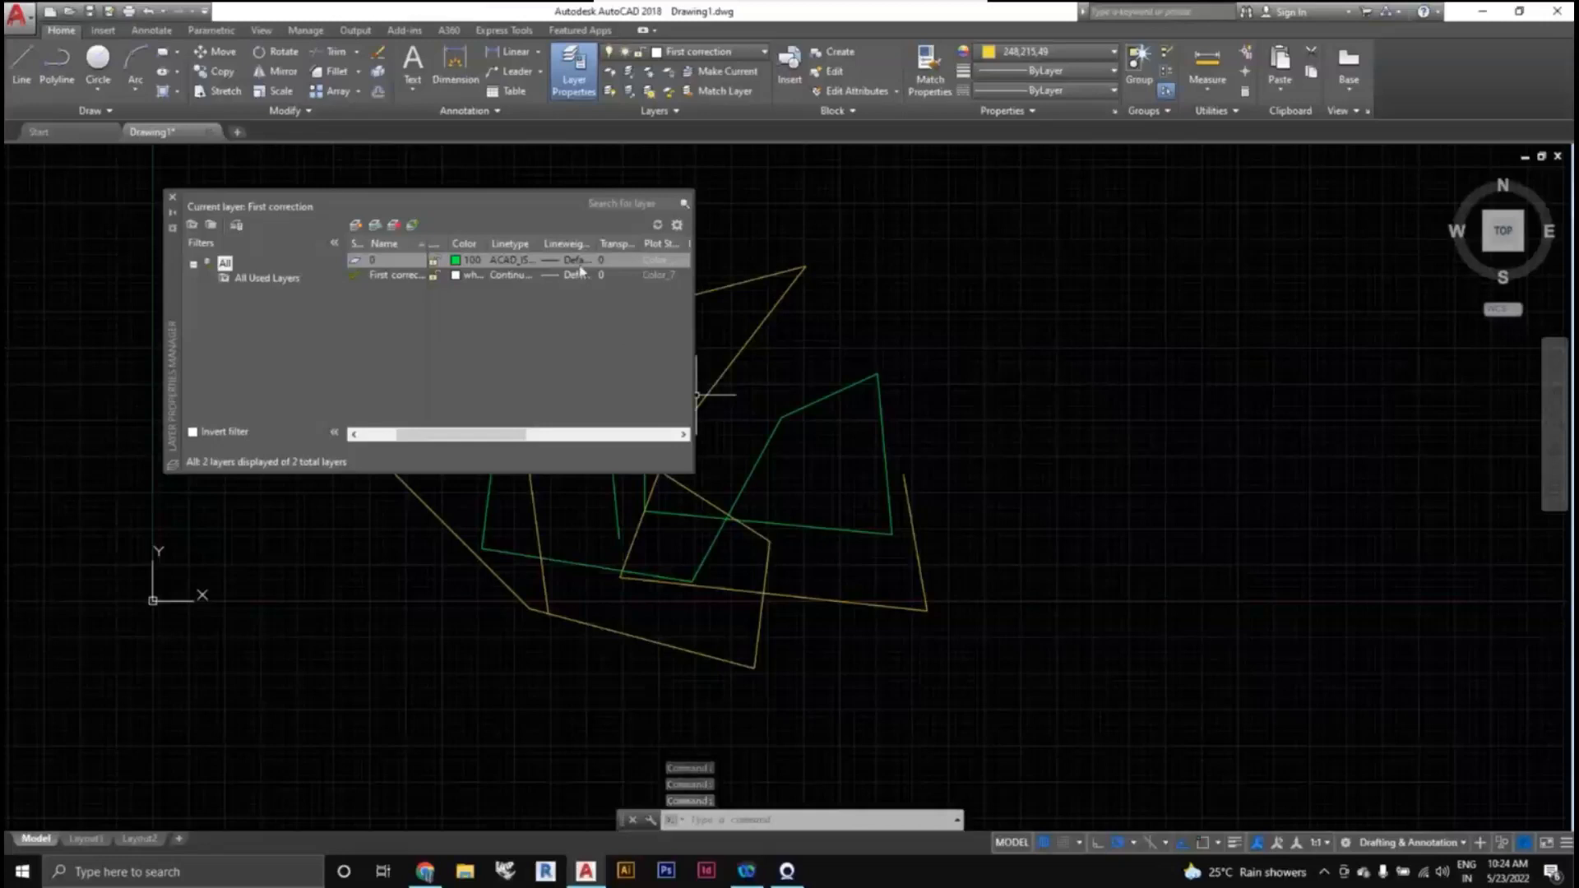
{"action": "left_click", "coordinate": [510, 260]}
{"action": "left_click", "coordinate": [676, 407]}
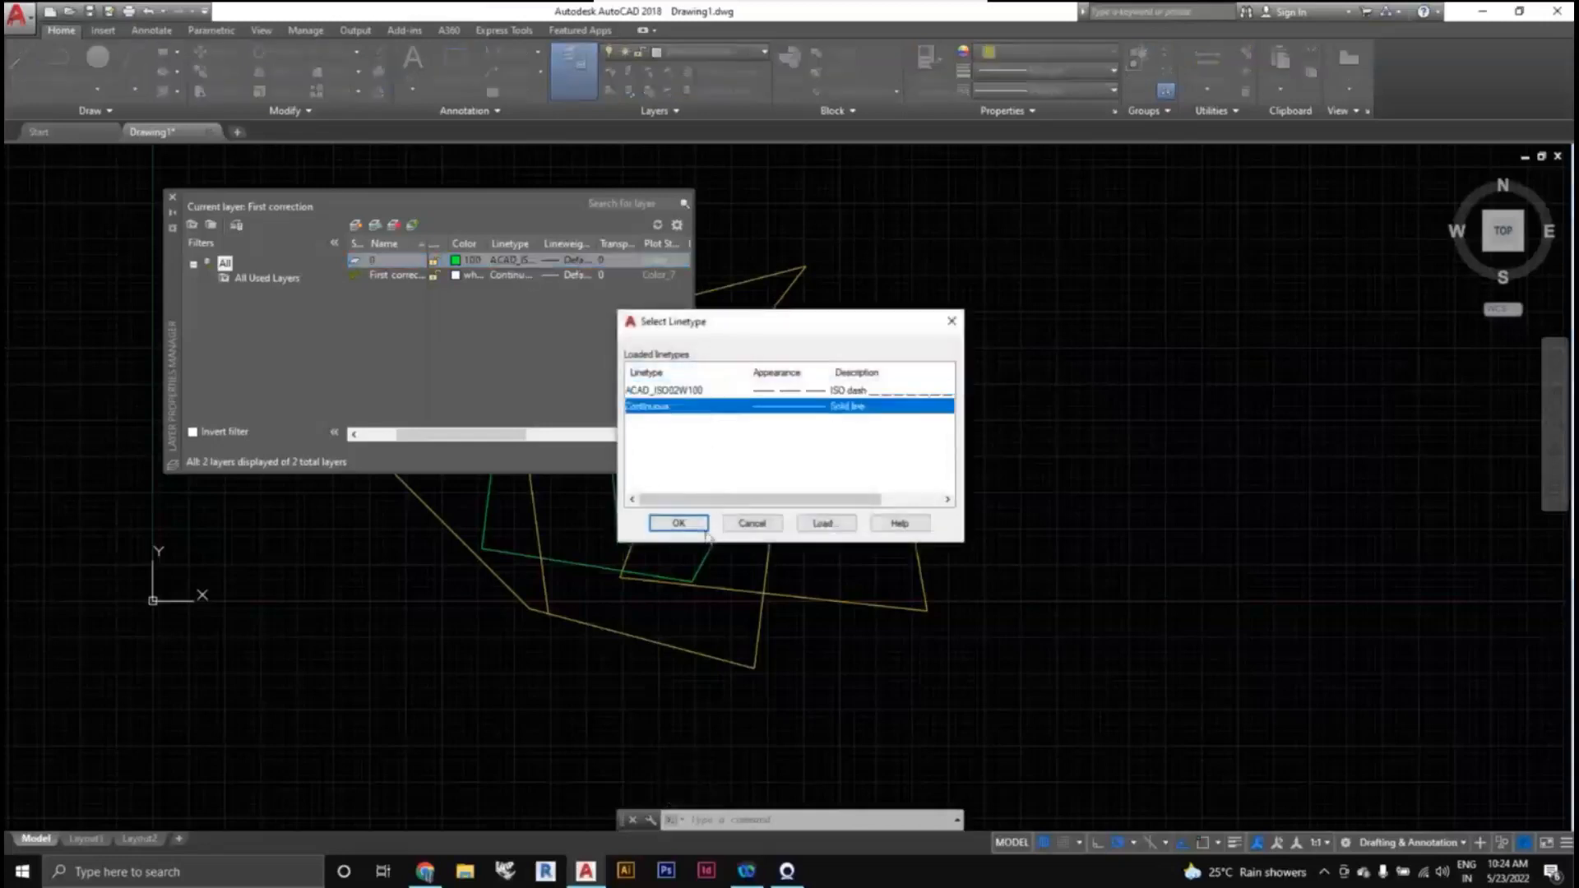
{"action": "left_click", "coordinate": [690, 524]}
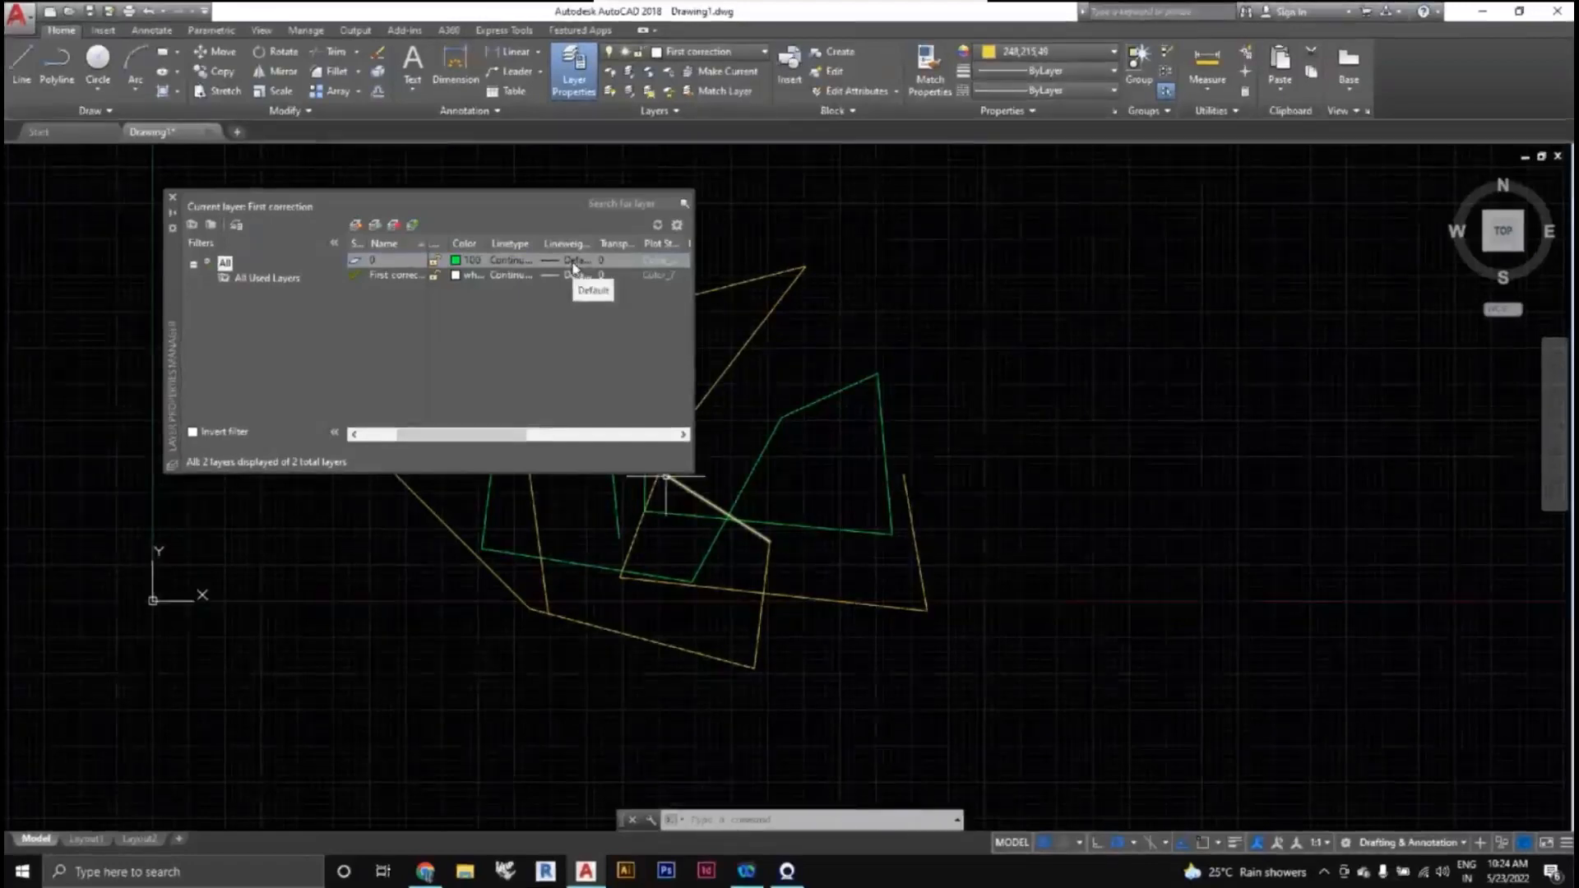
{"action": "left_click", "coordinate": [573, 267]}
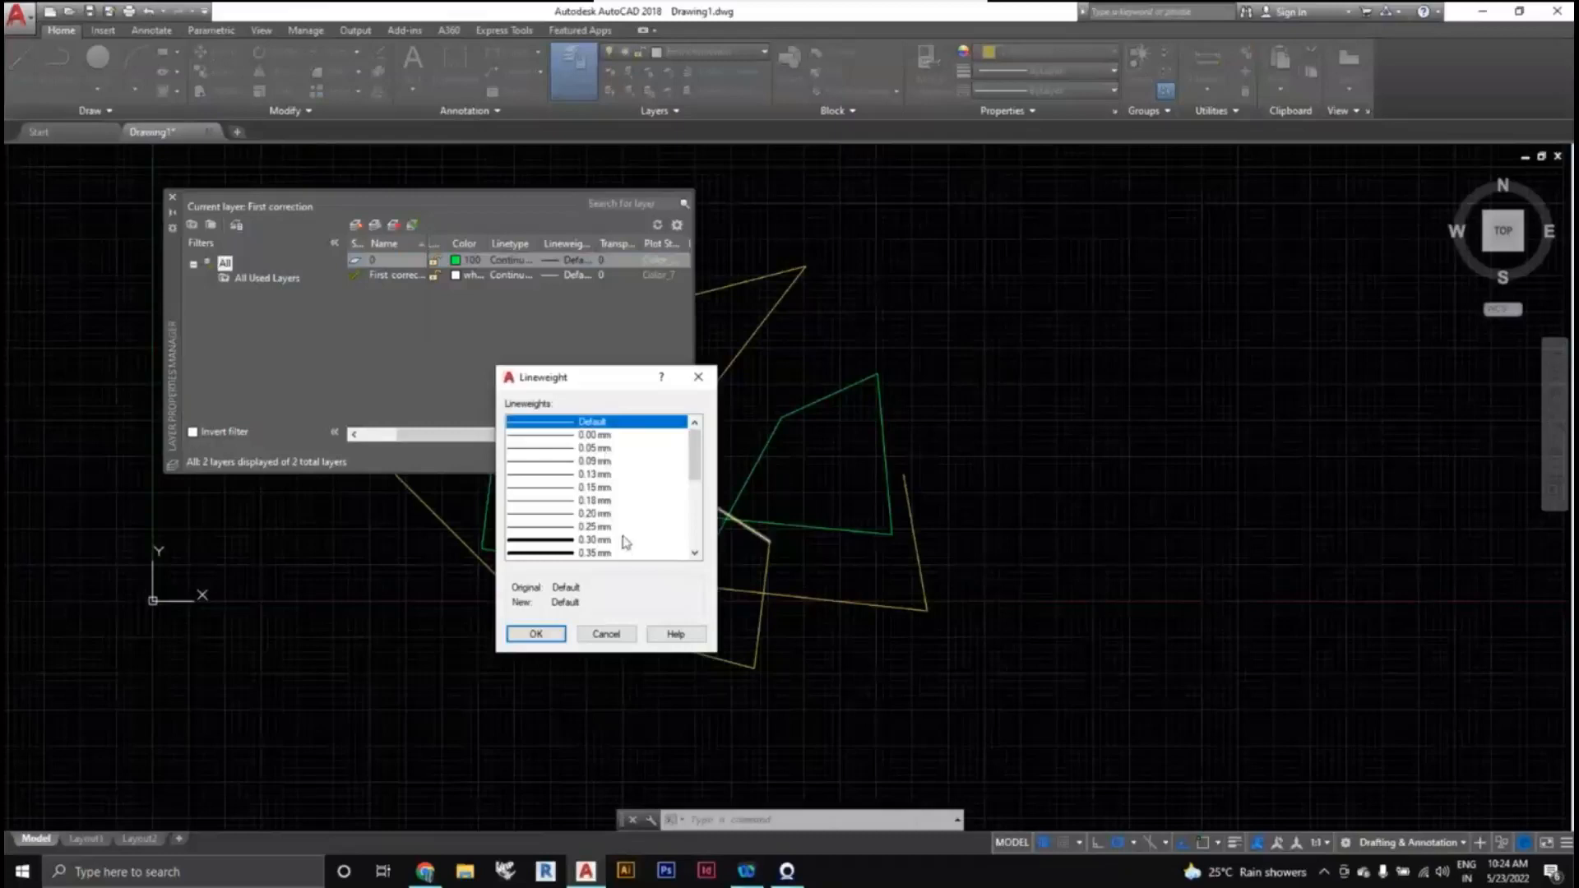
{"action": "left_click", "coordinate": [698, 376]}
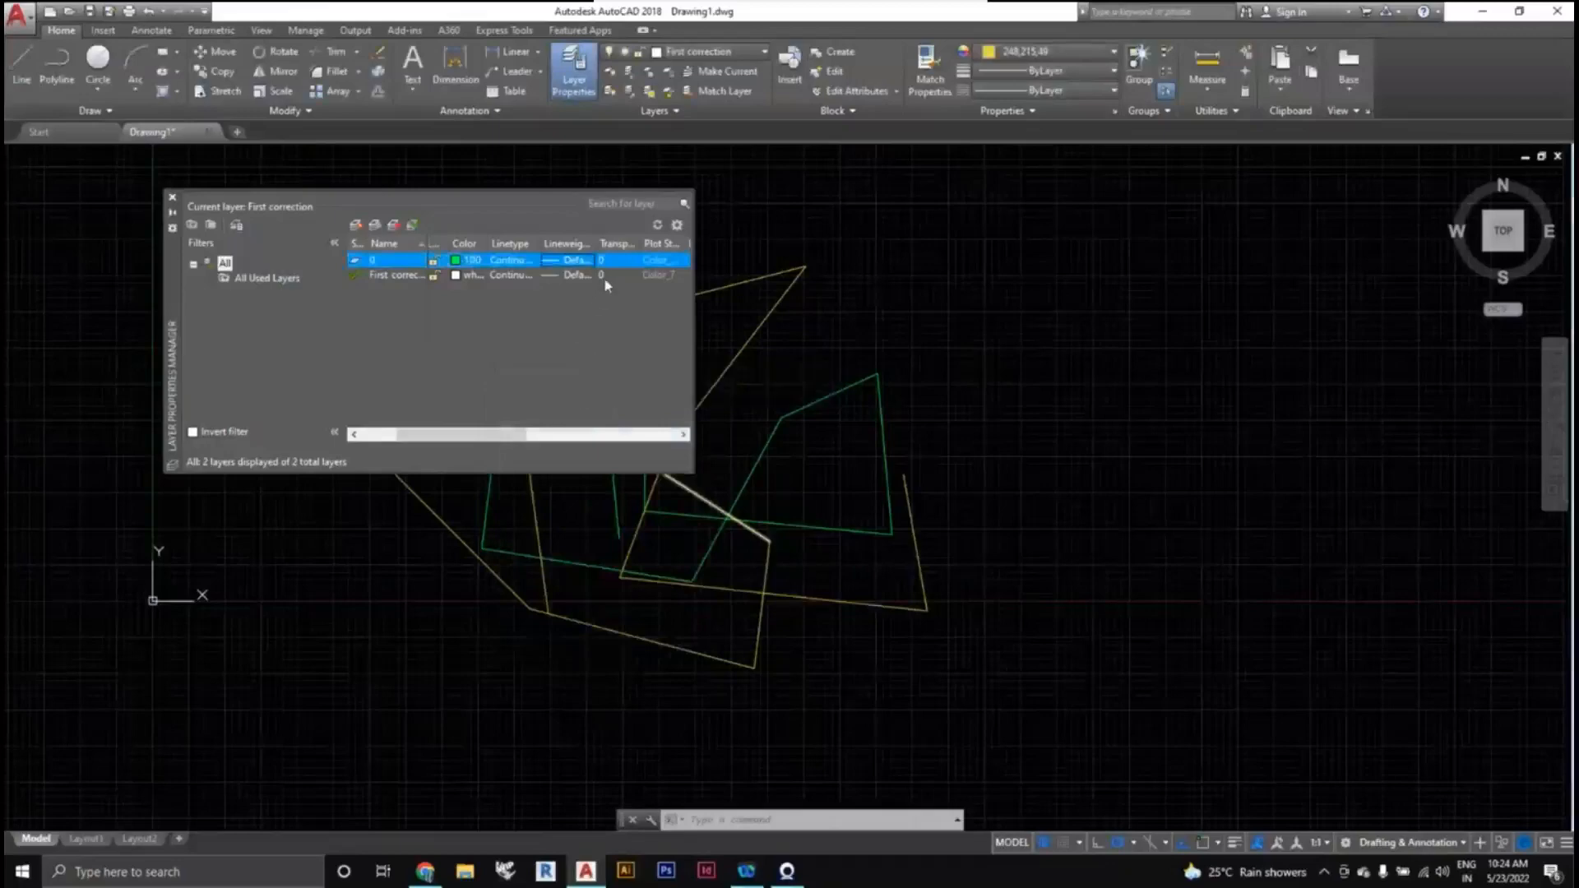
Set layer 0's transparency to 50 and inspect its lines in the drawing.
{"action": "left_click_drag", "start_coordinate": [518, 434], "coordinate": [543, 434]}
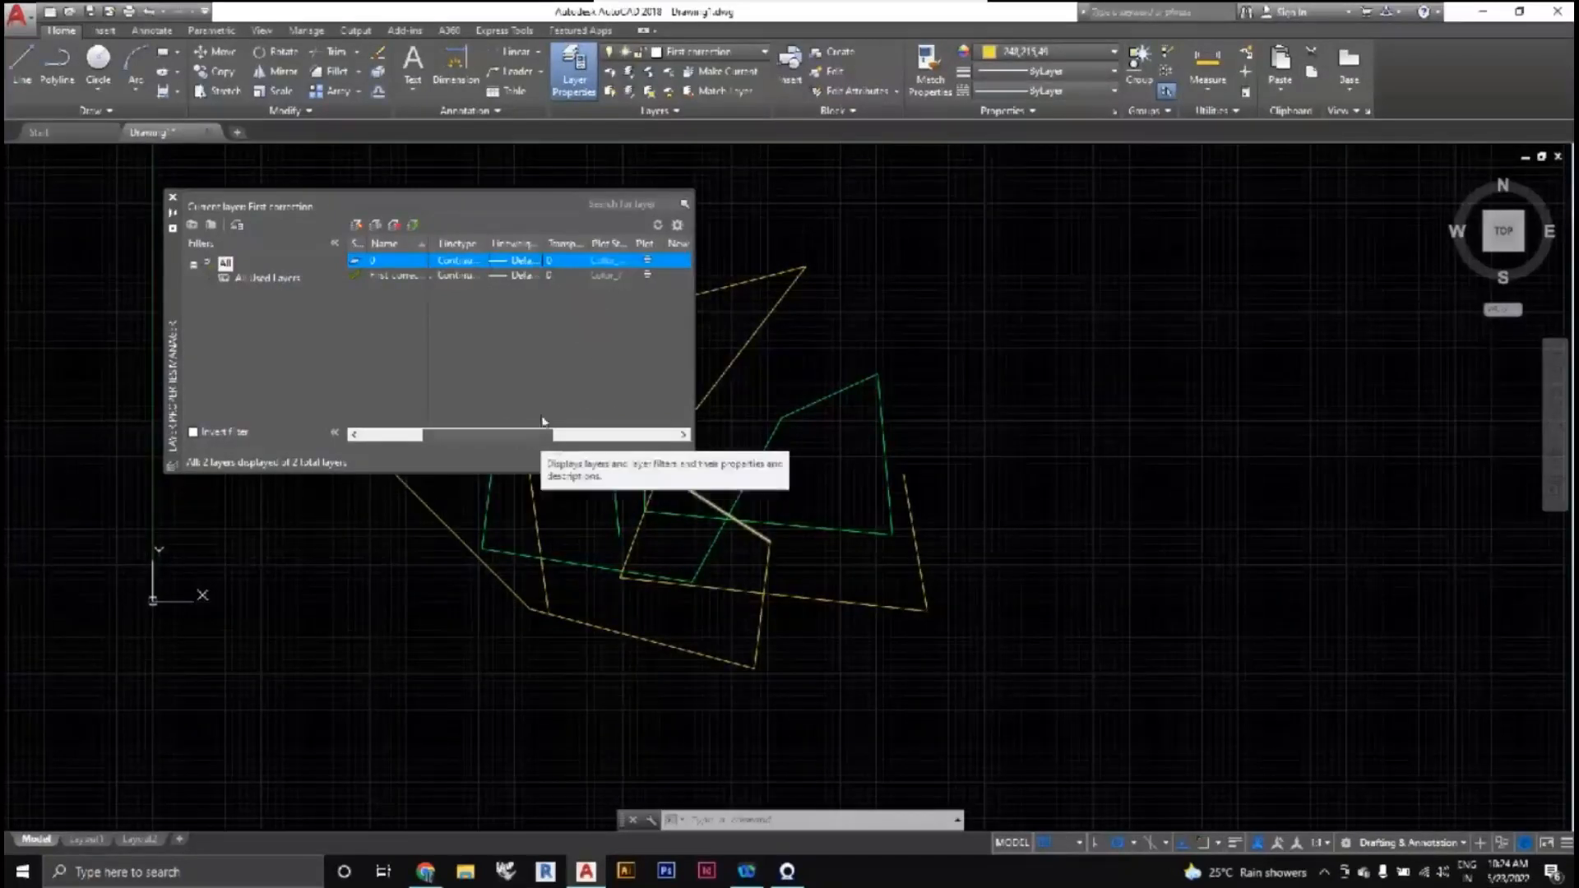
{"action": "left_click", "coordinate": [556, 265]}
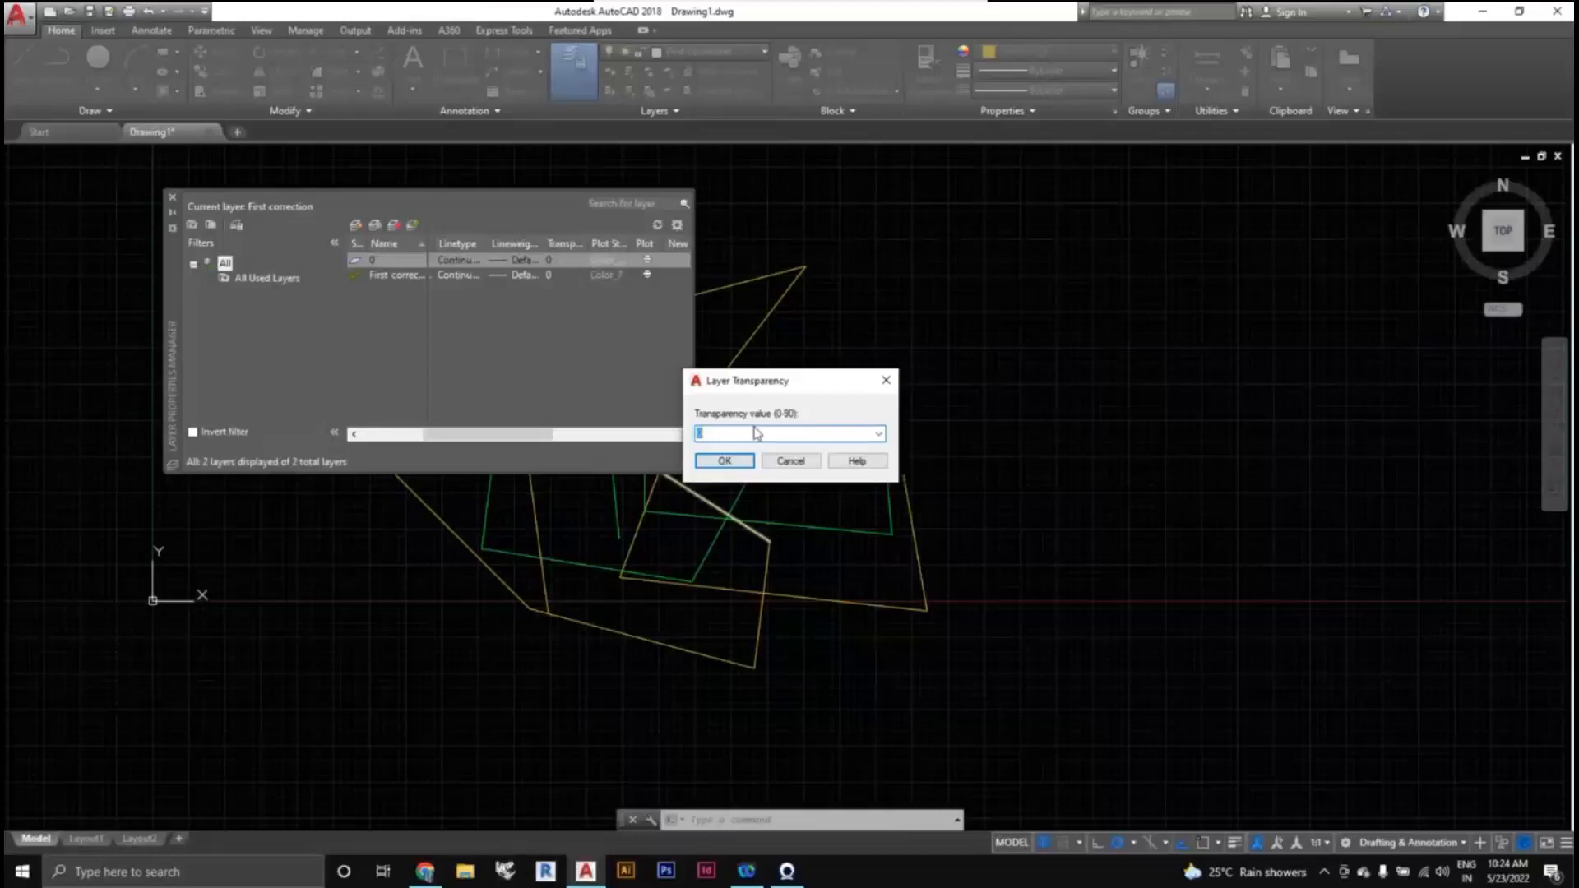
{"action": "type", "text": "5"}
{"action": "left_click", "coordinate": [724, 461]}
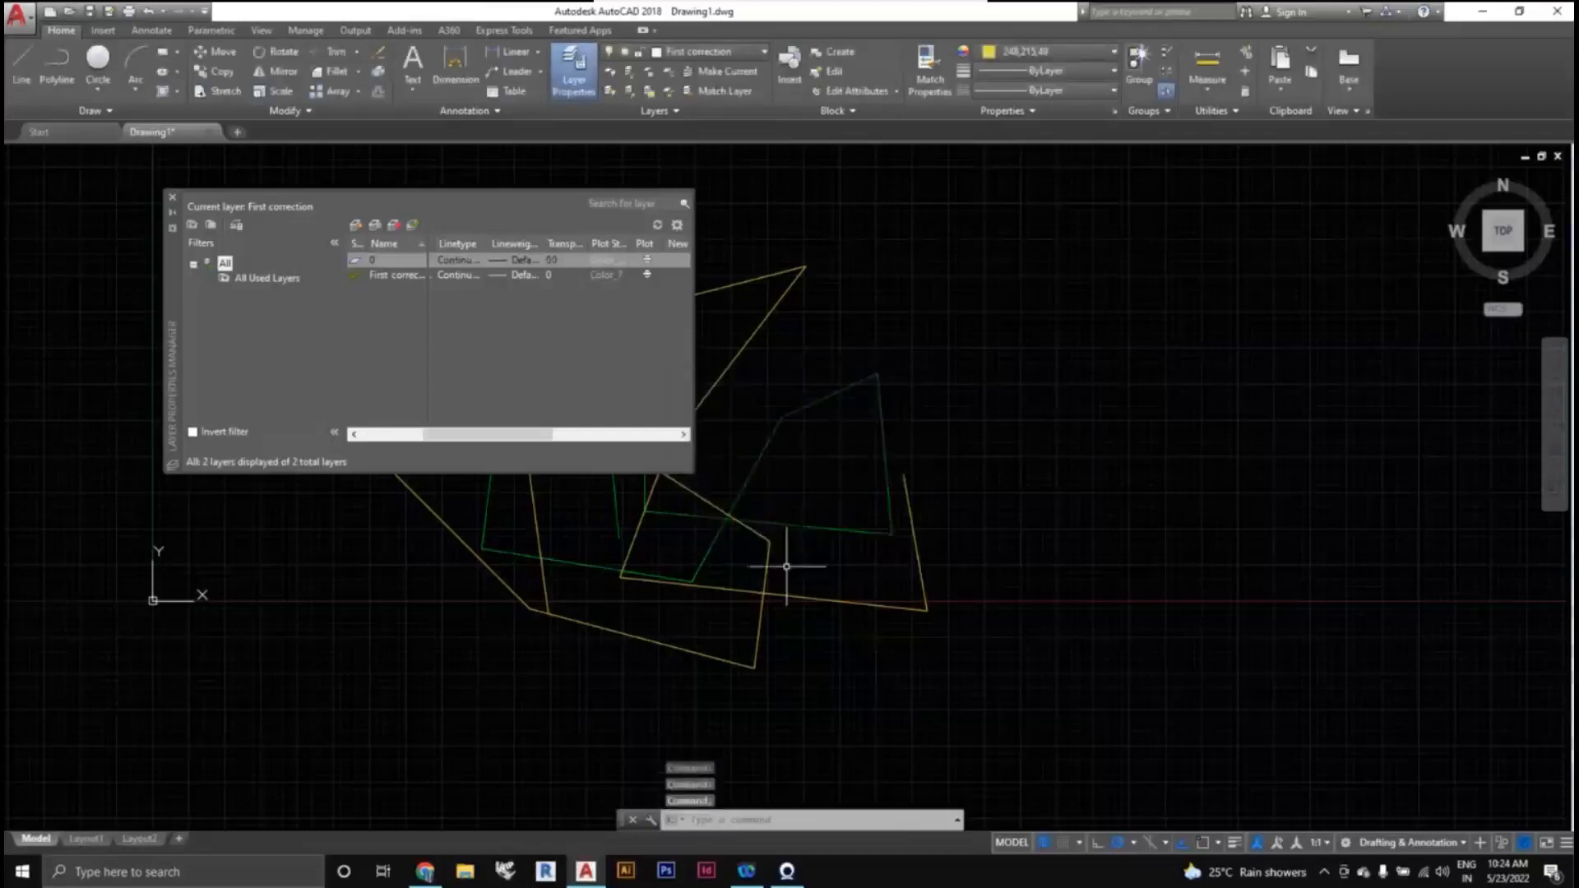
{"action": "scroll", "coordinate": [765, 528], "scroll_direction": "up", "scroll_amount": 2}
{"action": "scroll", "coordinate": [776, 525], "scroll_direction": "down", "scroll_amount": 2}
{"action": "mouse_move", "coordinate": [781, 521]}
{"action": "middle_mouse_down"}
{"action": "mouse_move", "coordinate": [769, 570]}
{"action": "mouse_move", "coordinate": [807, 512]}
{"action": "middle_mouse_up"}
{"action": "scroll", "coordinate": [771, 568], "scroll_direction": "up", "scroll_amount": 1}
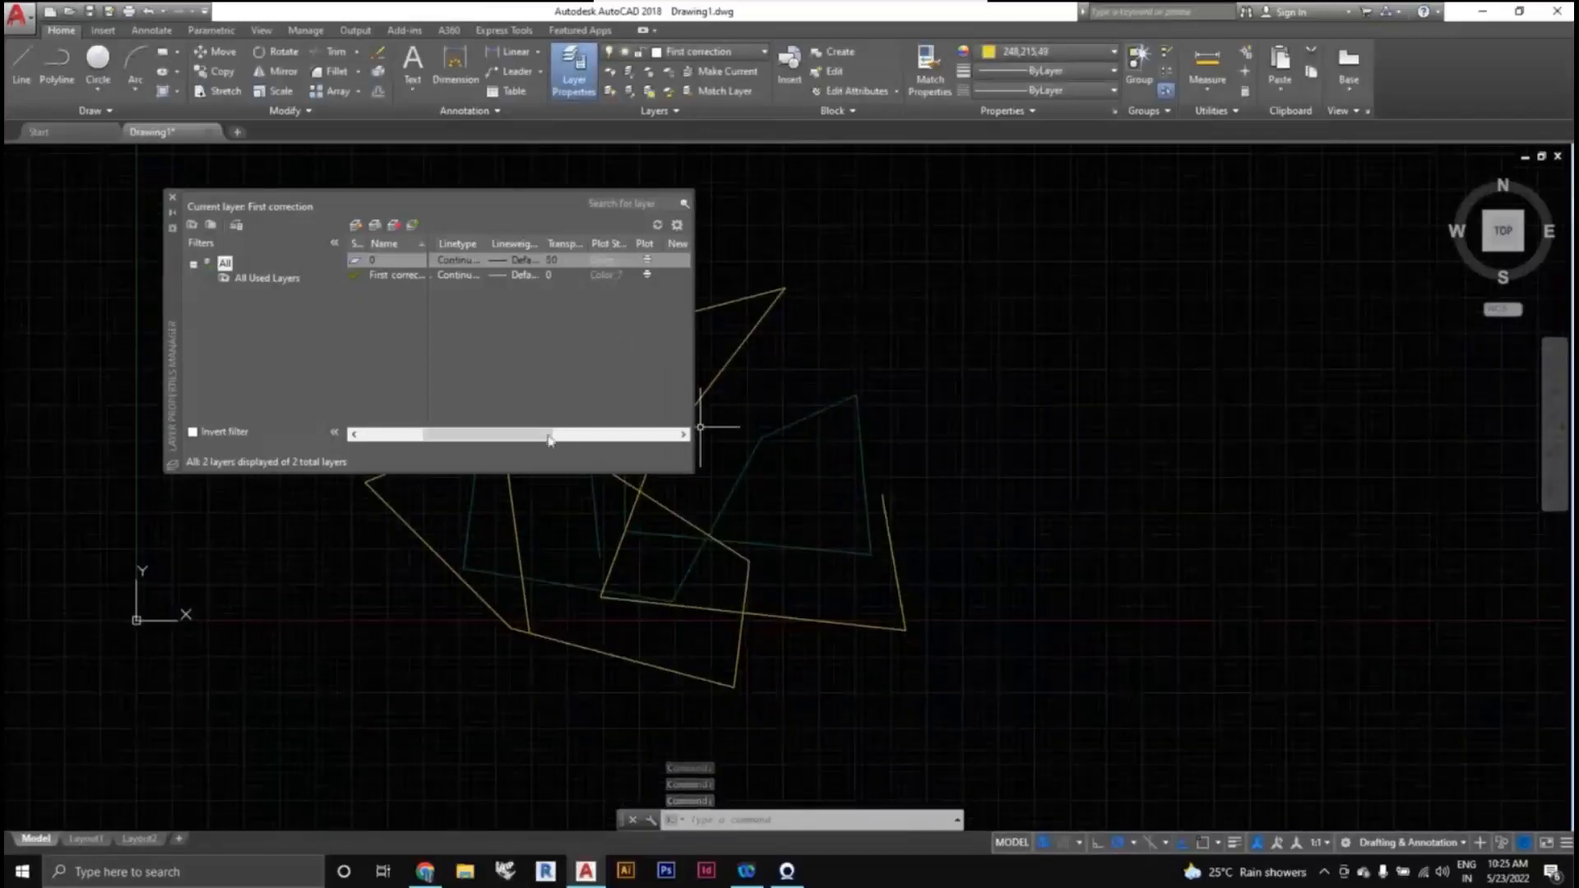
Toggle the plot setting of layer 0 and review the layer's other property columns.
{"action": "left_click_drag", "start_coordinate": [550, 442], "coordinate": [582, 441]}
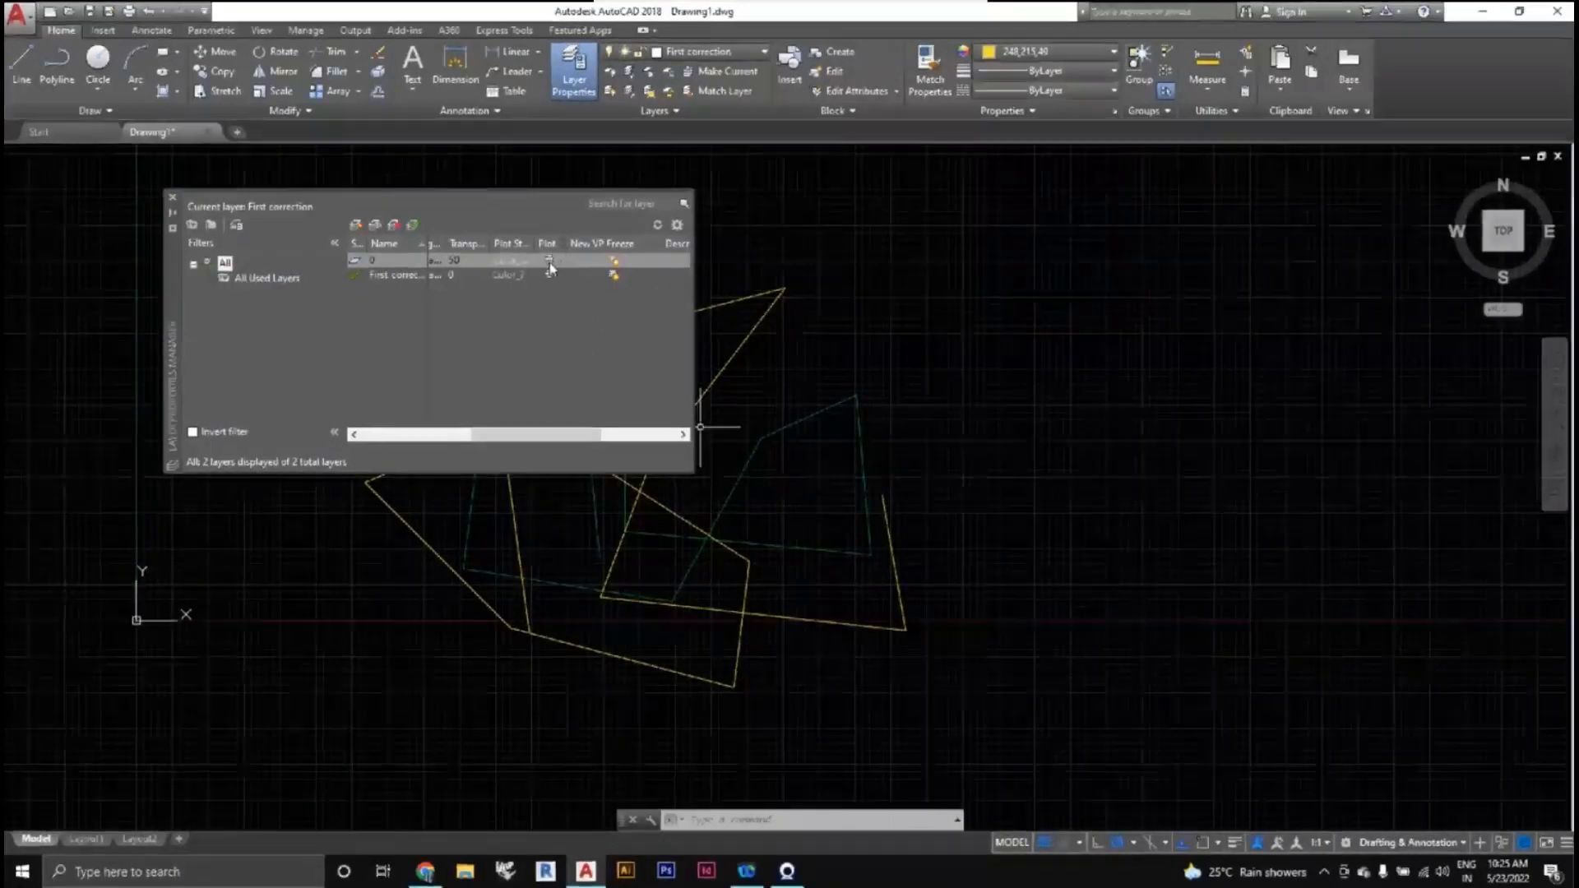
{"action": "left_click", "coordinate": [550, 261]}
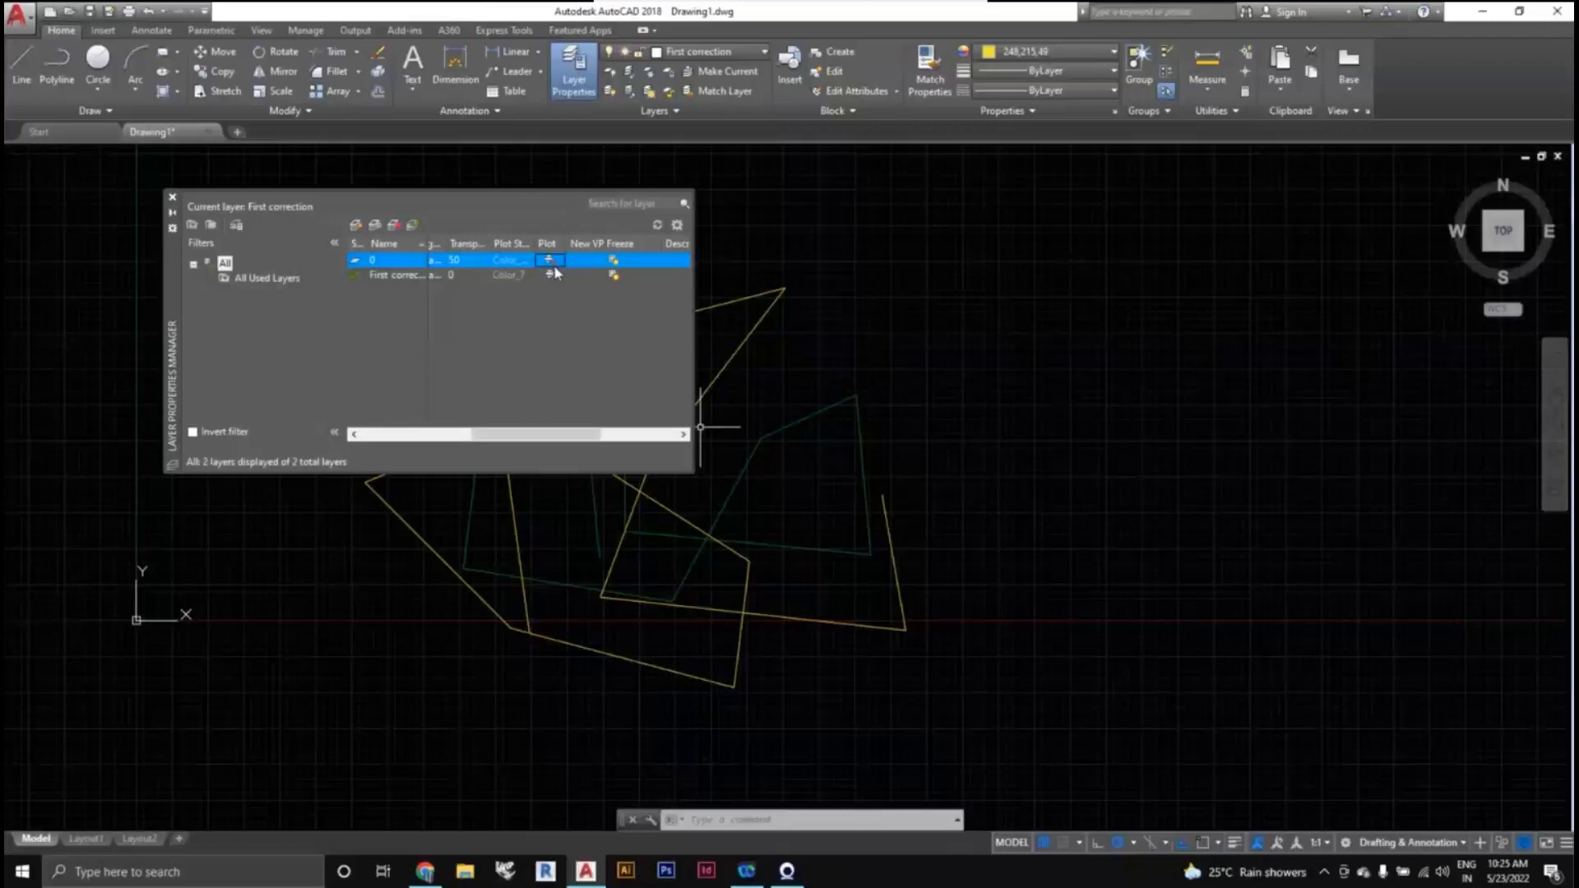
{"action": "left_click_drag", "start_coordinate": [545, 440], "coordinate": [421, 438]}
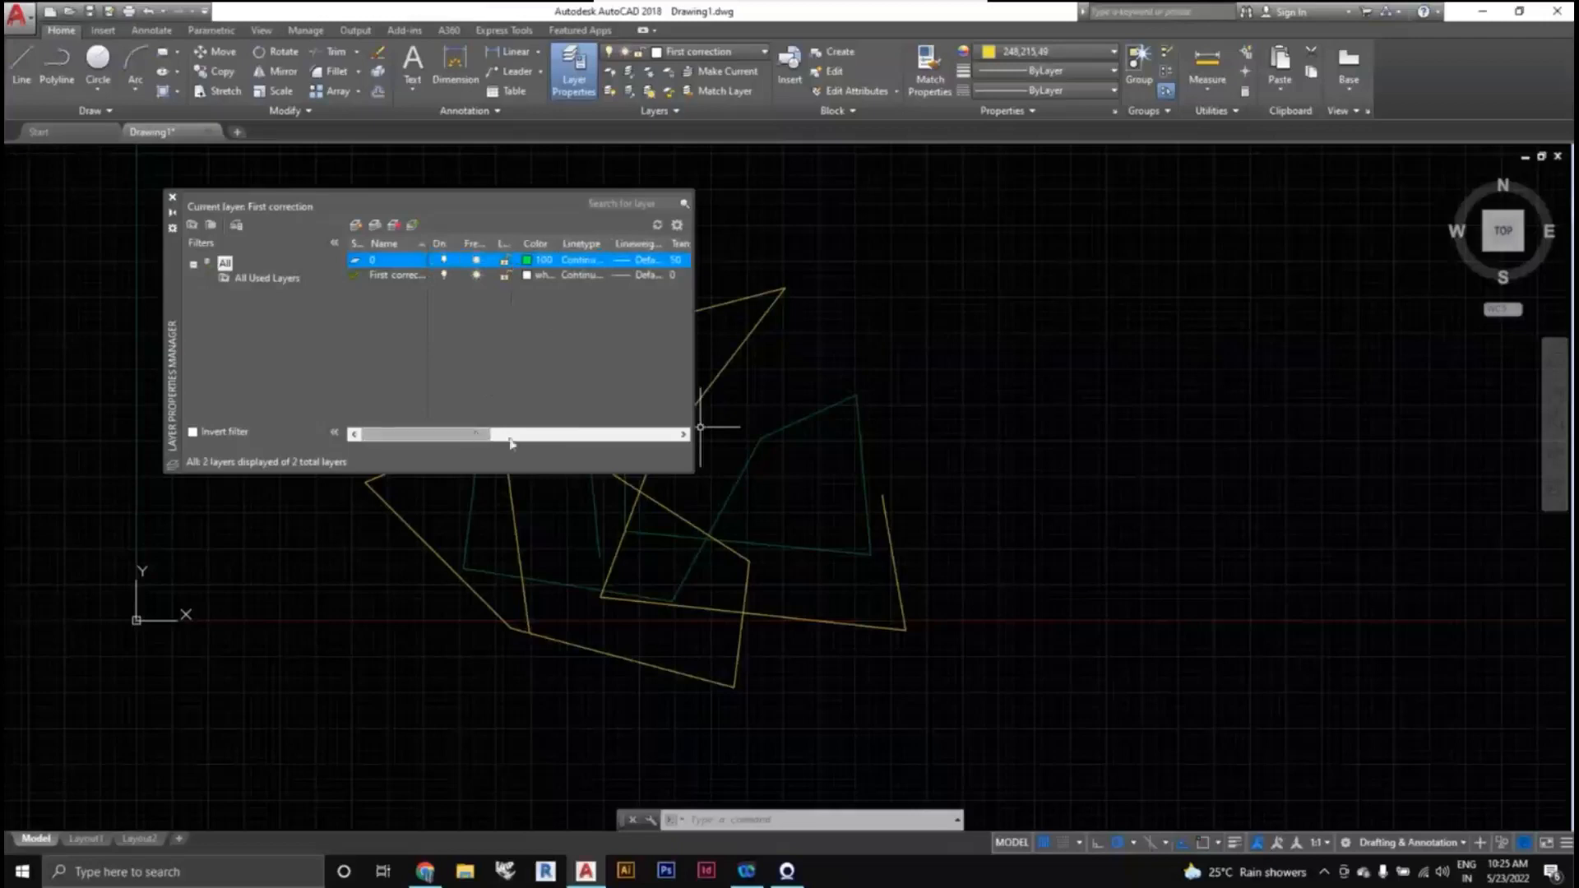
{"action": "left_click_drag", "start_coordinate": [483, 438], "coordinate": [629, 436]}
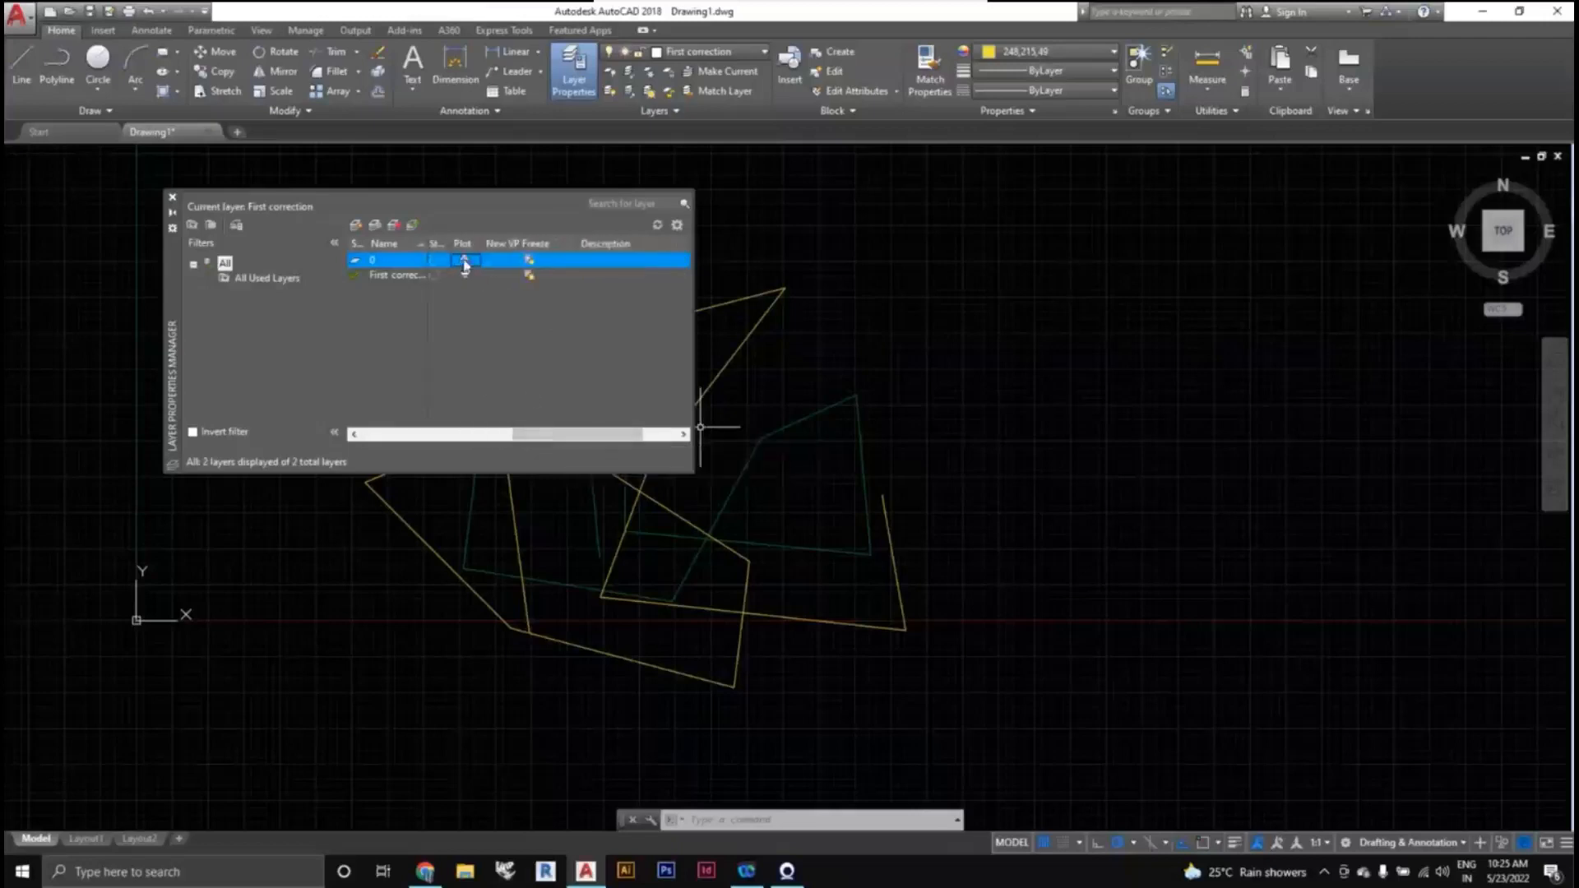
{"action": "left_click", "coordinate": [504, 435]}
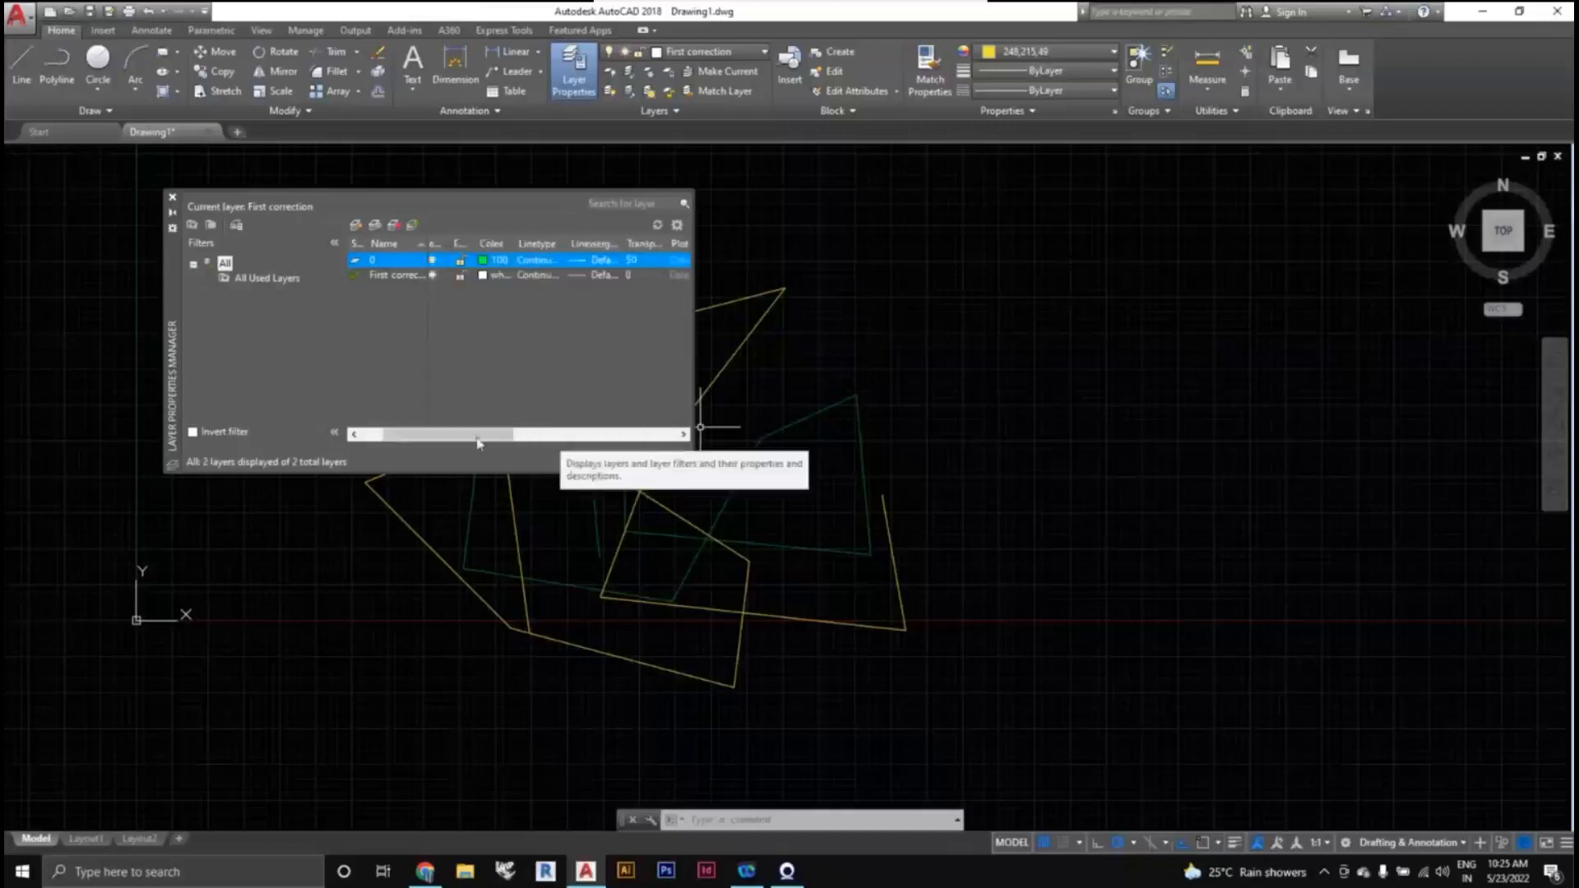
{"action": "left_click_drag", "start_coordinate": [478, 438], "coordinate": [392, 436]}
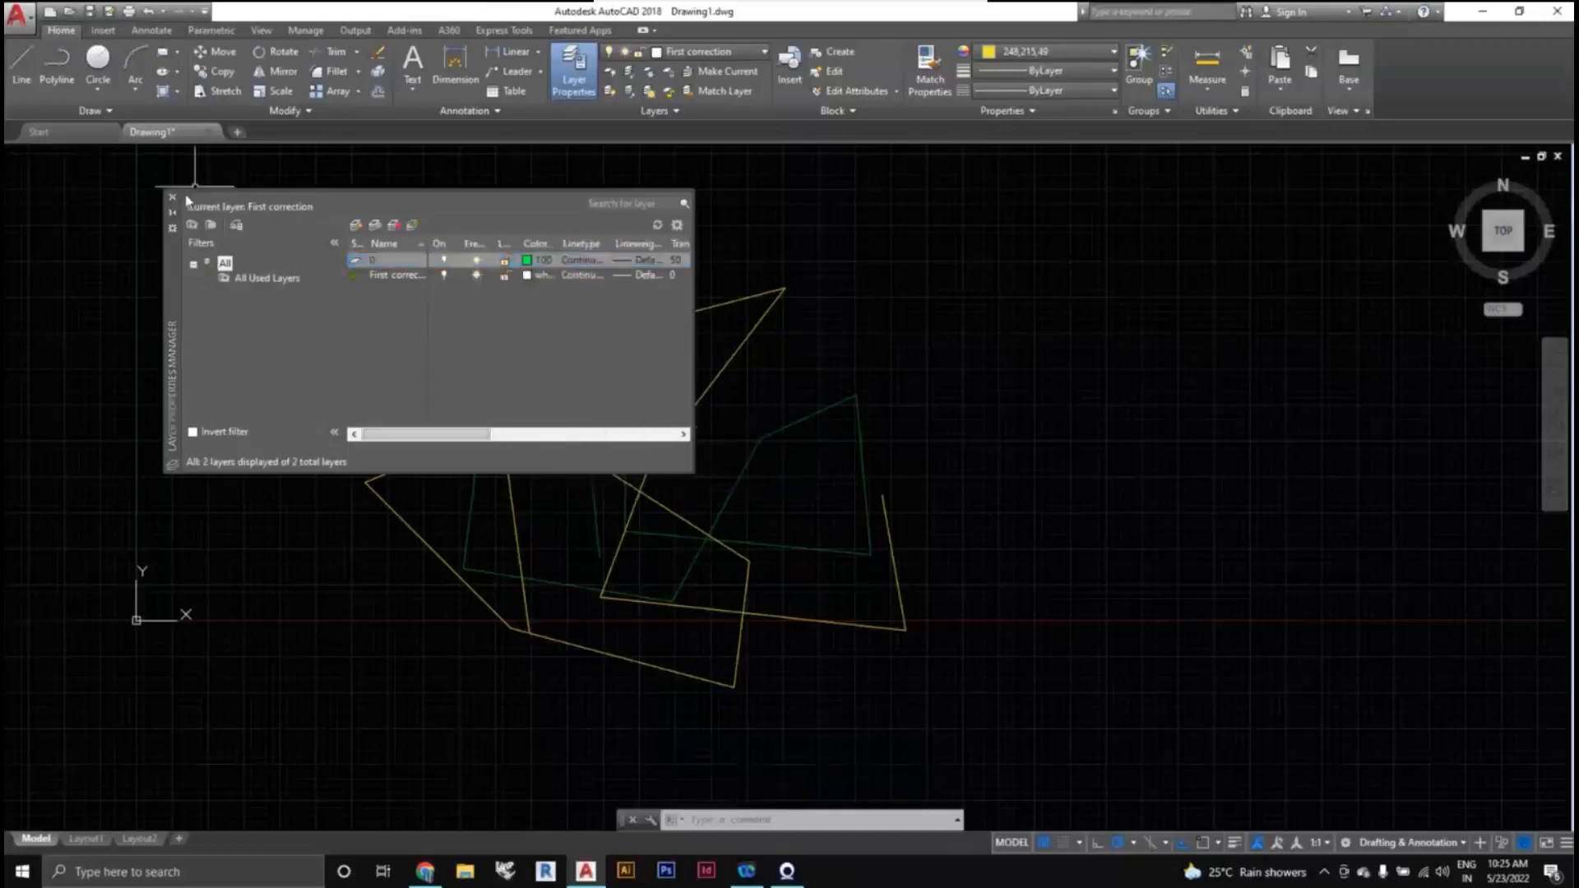
Create a layer named column and delete it.
{"action": "left_click", "coordinate": [356, 225]}
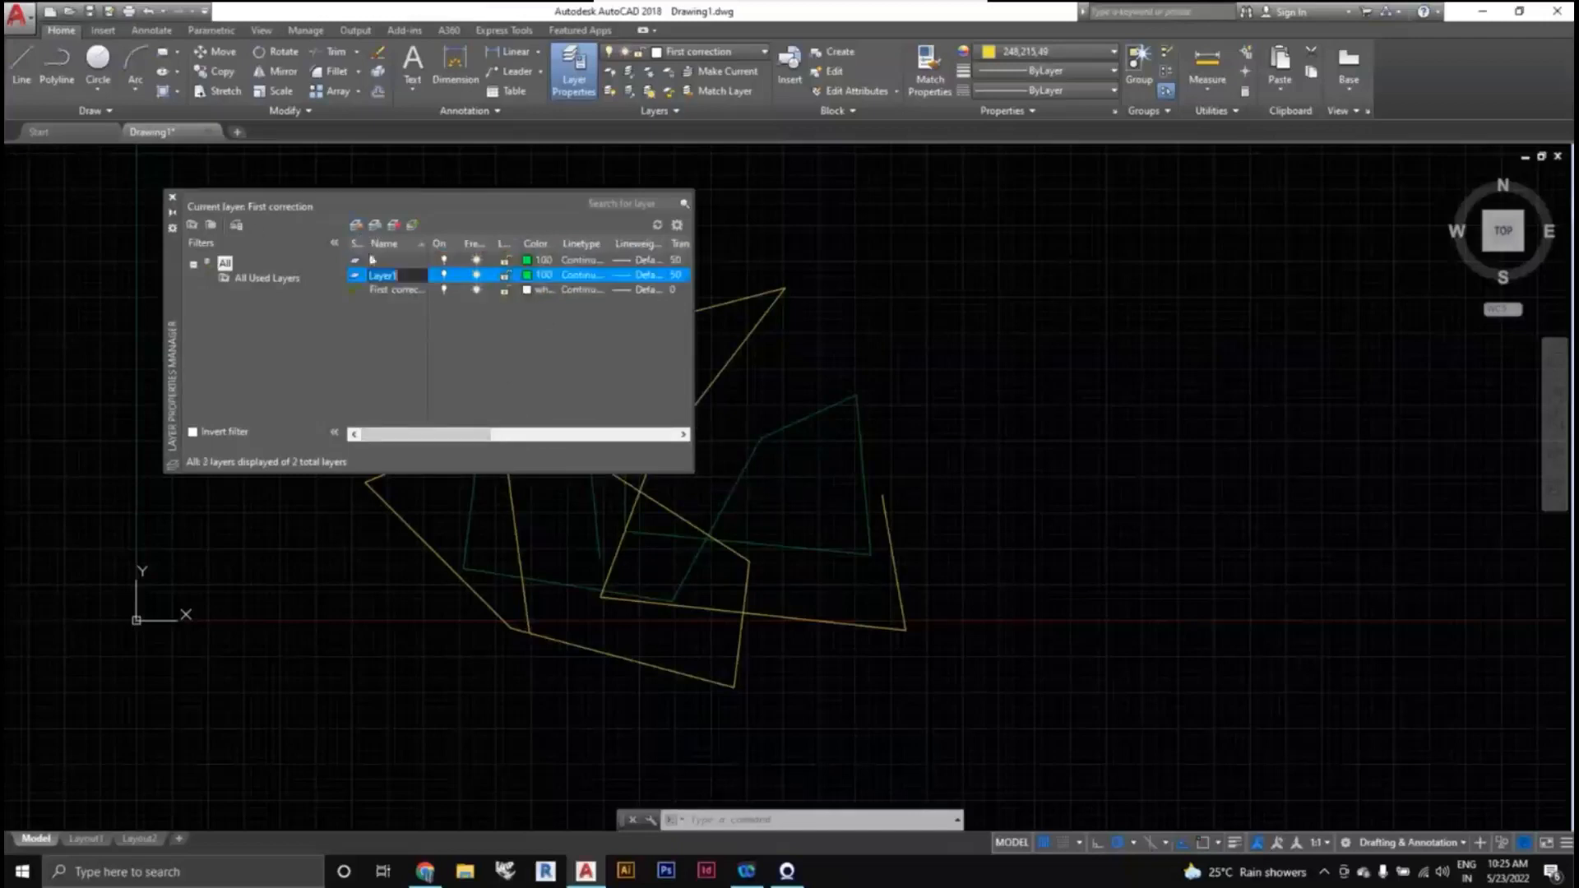
{"action": "key", "text": "BackSpace"}
{"action": "type", "text": "column"}
{"action": "key", "text": "Return"}
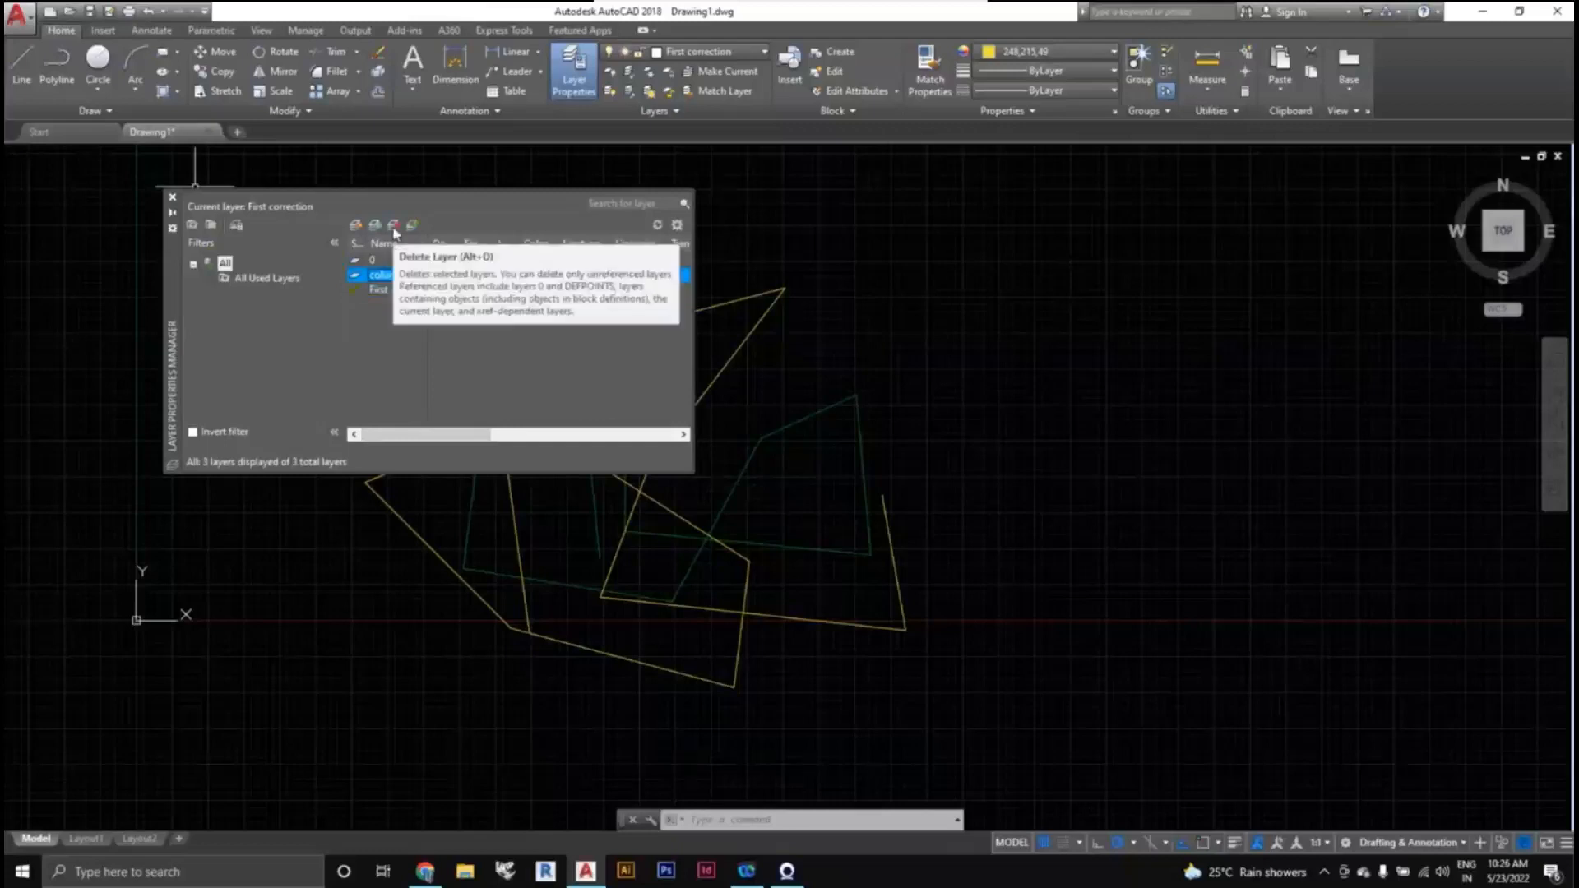
{"action": "left_click", "coordinate": [393, 231]}
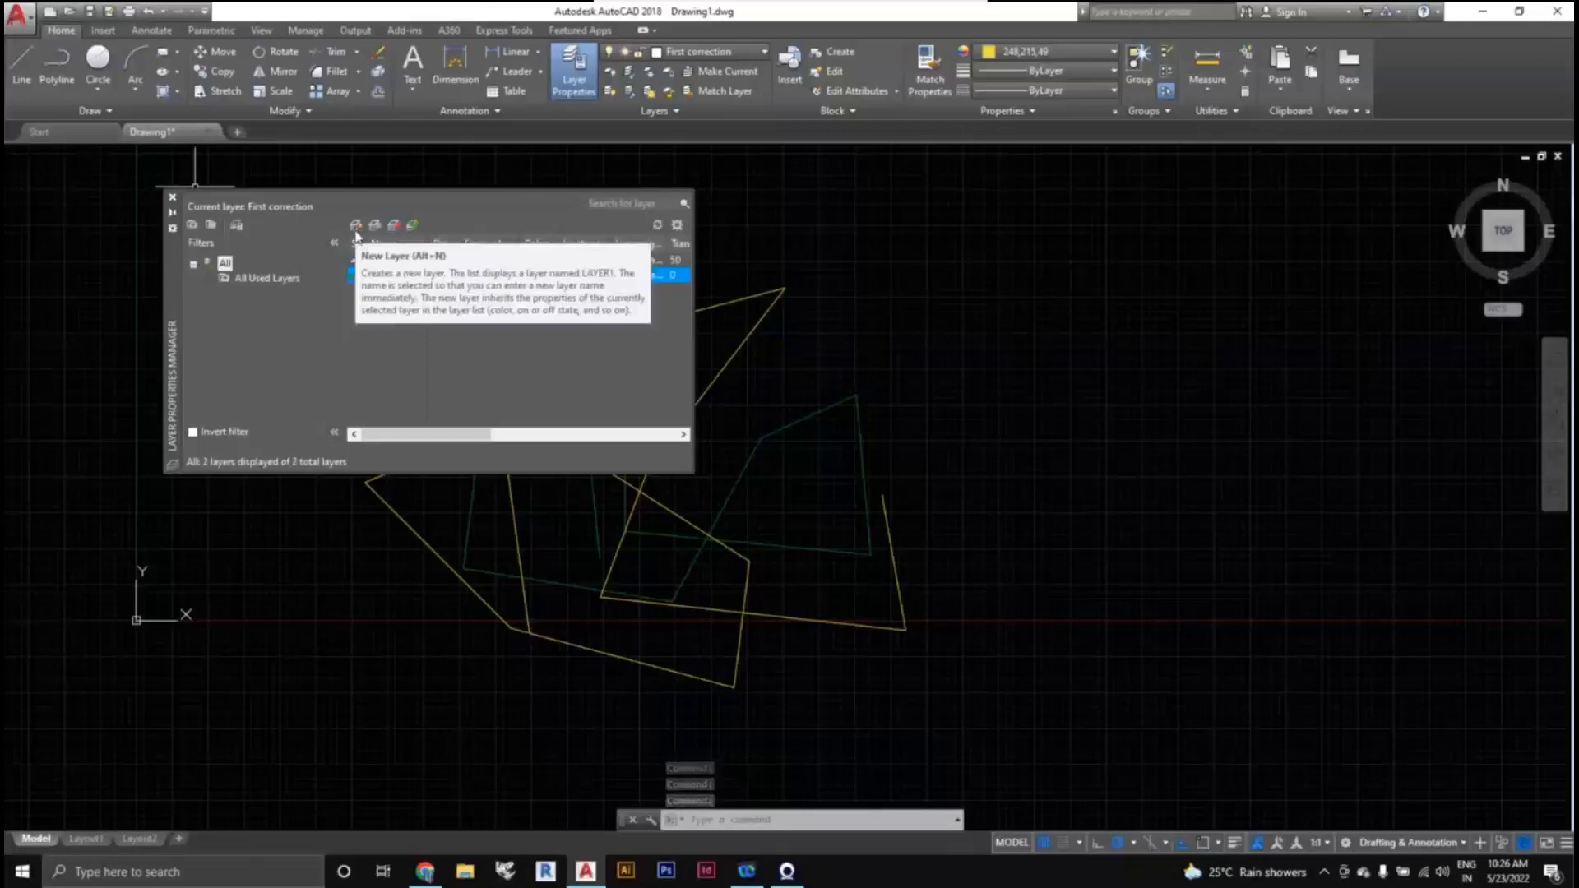
Create one standard layer and two layers frozen in all viewports, keeping their default names.
{"action": "left_click", "coordinate": [356, 239]}
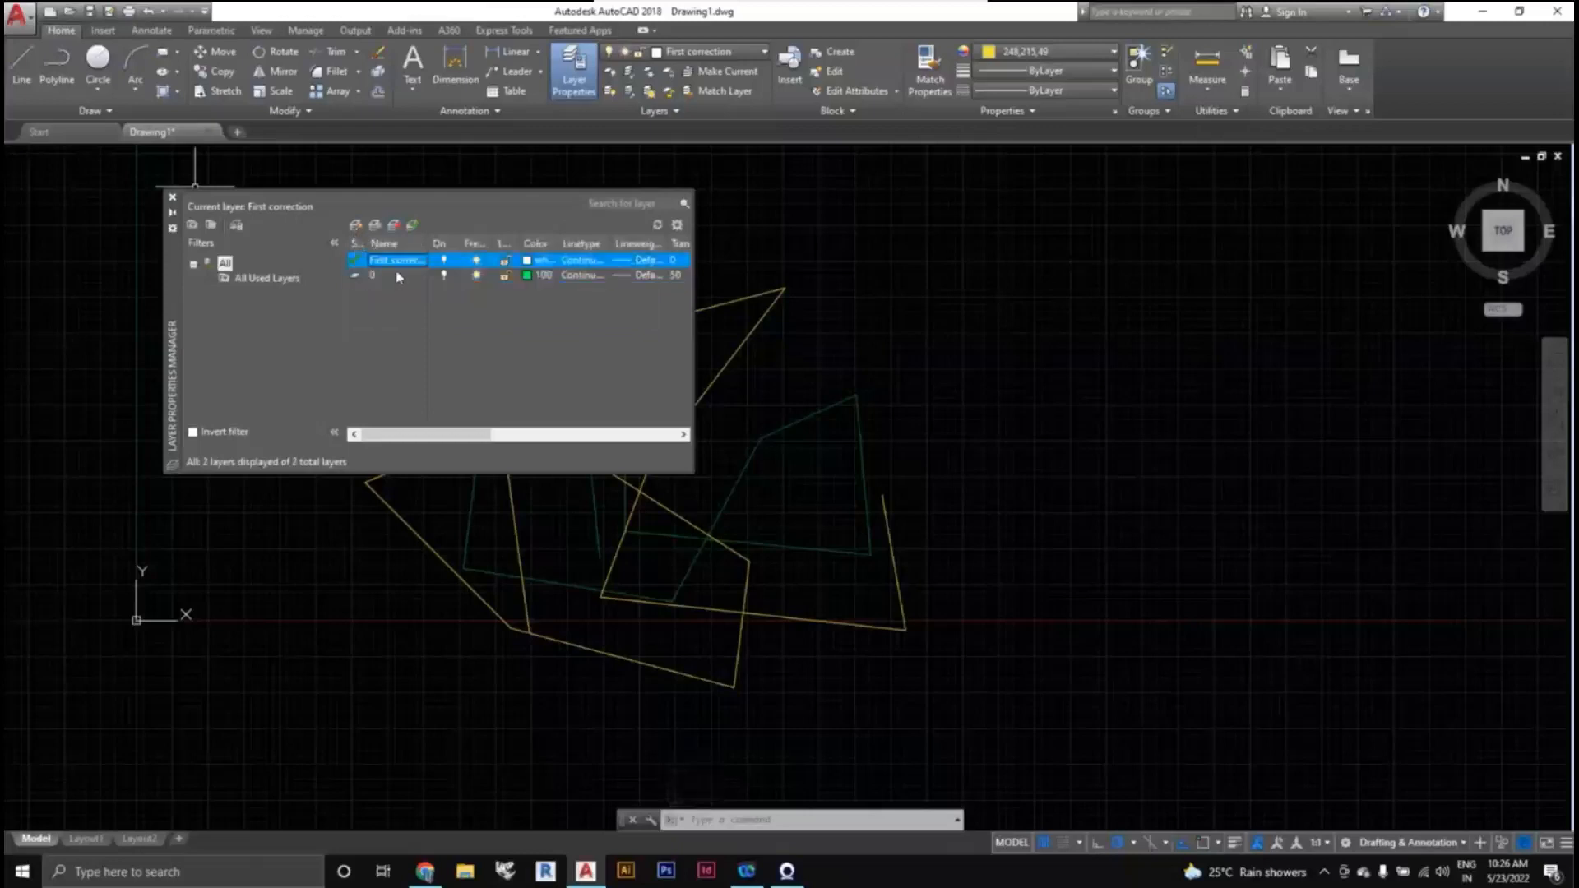
{"action": "left_click", "coordinate": [356, 228]}
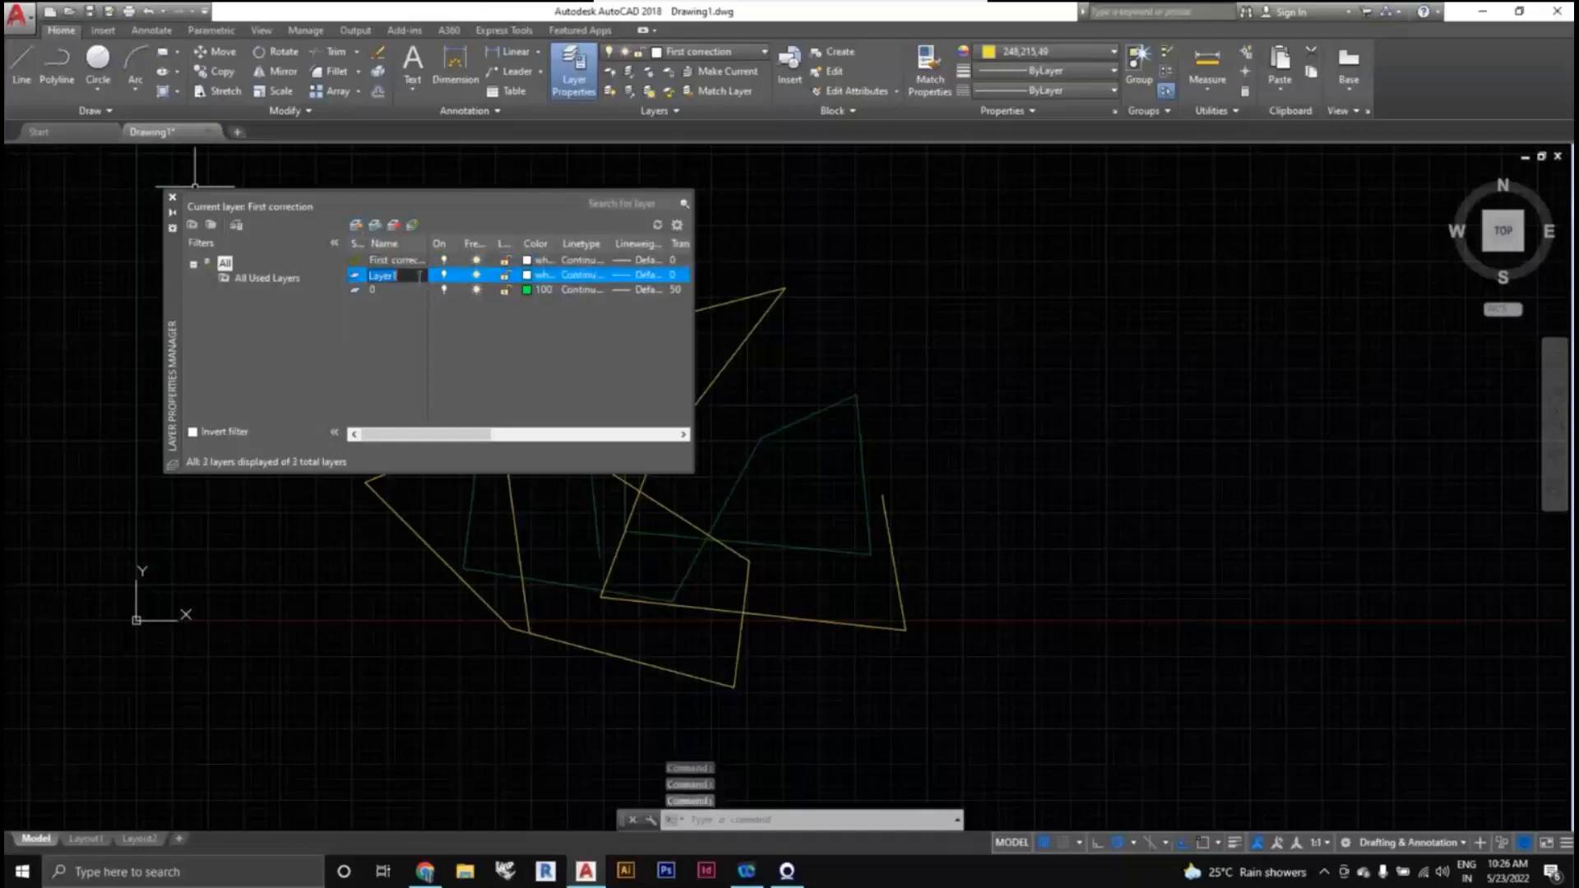
{"action": "key", "text": "Return"}
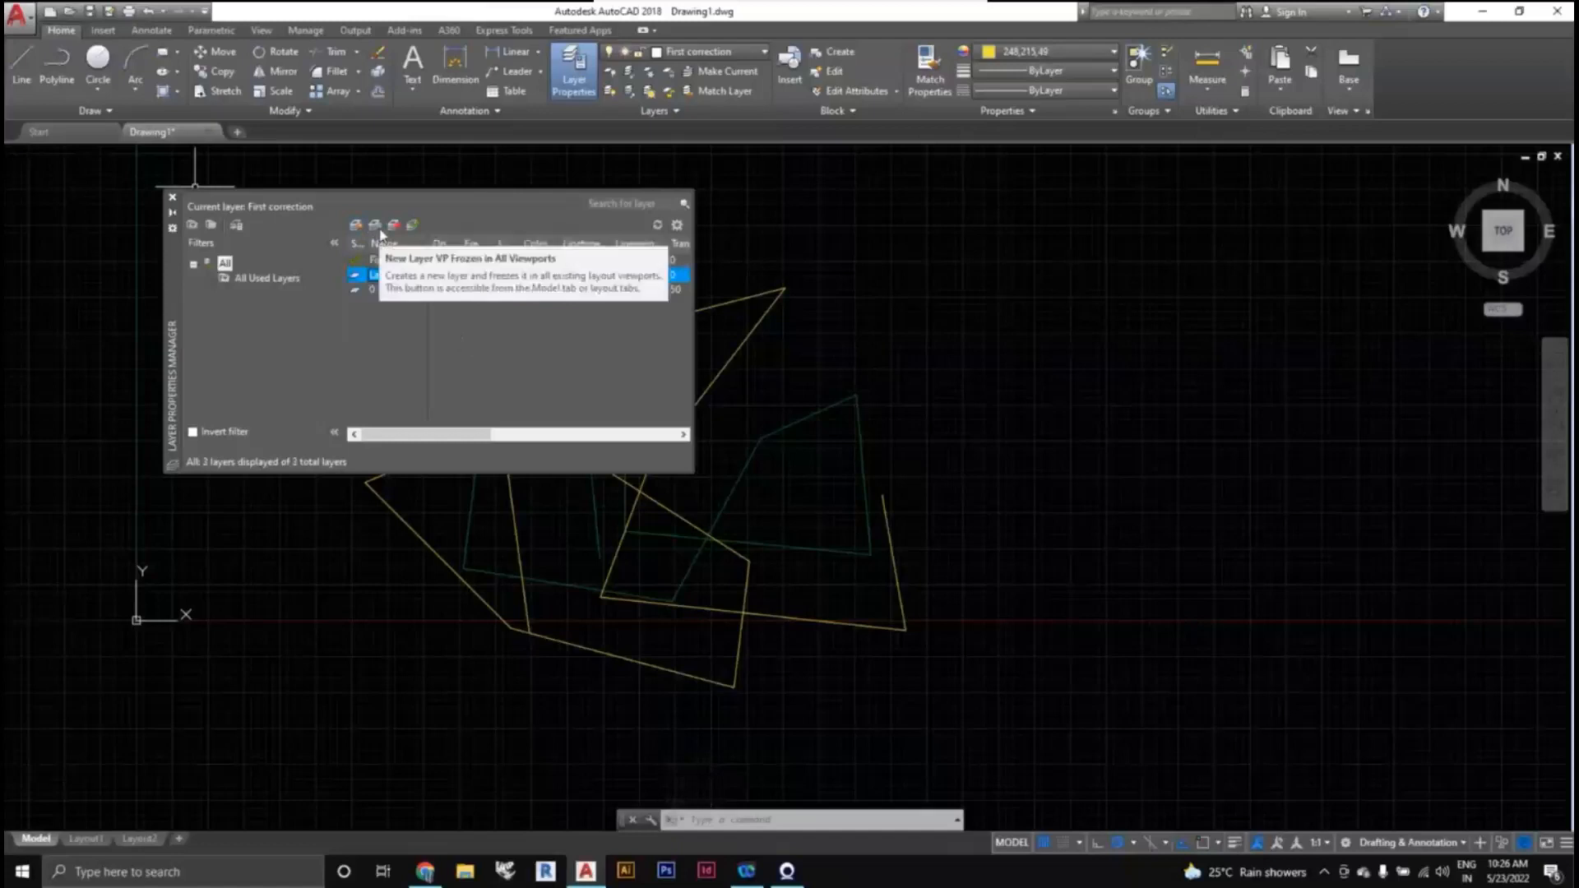
{"action": "left_click", "coordinate": [380, 233]}
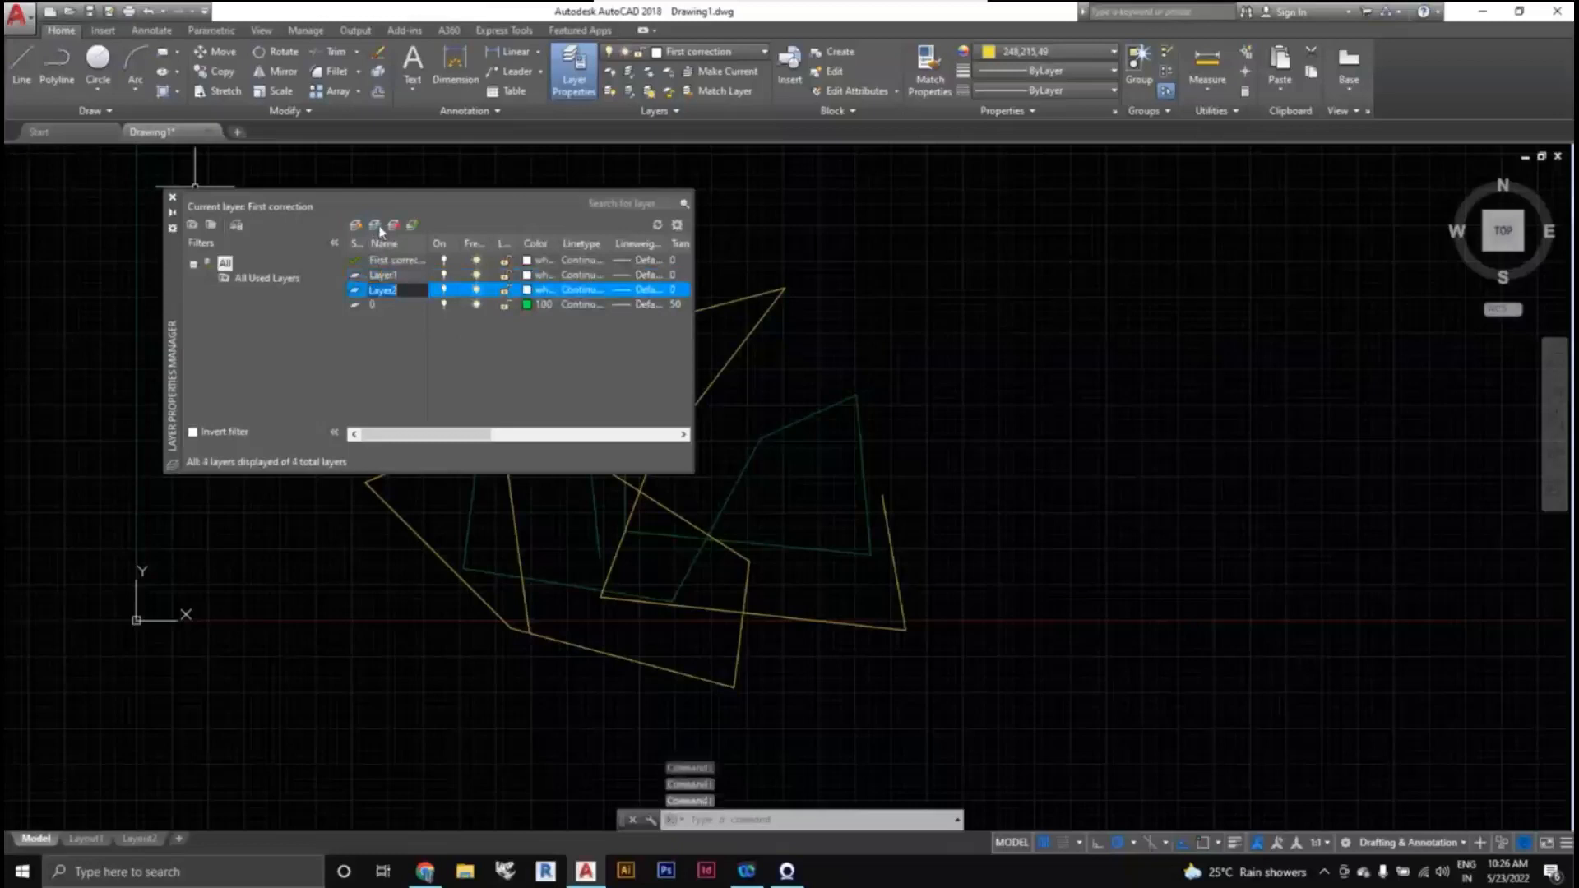
{"action": "left_click", "coordinate": [380, 231]}
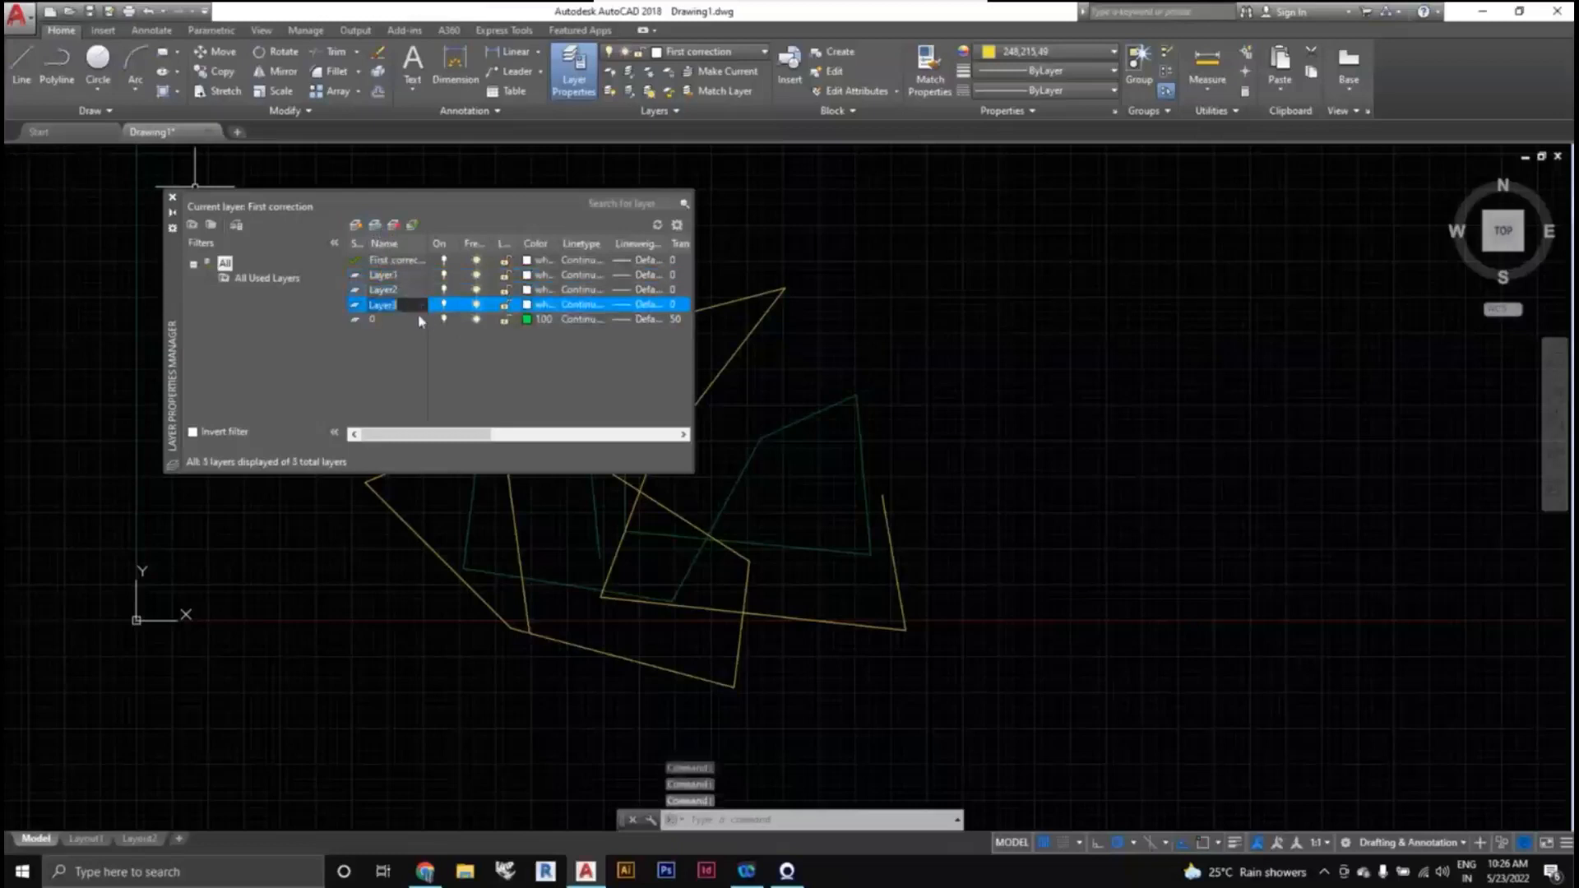
Delete Layer3 and Layer1 from the layer list and make layer 0 the current layer.
{"action": "left_click", "coordinate": [397, 227]}
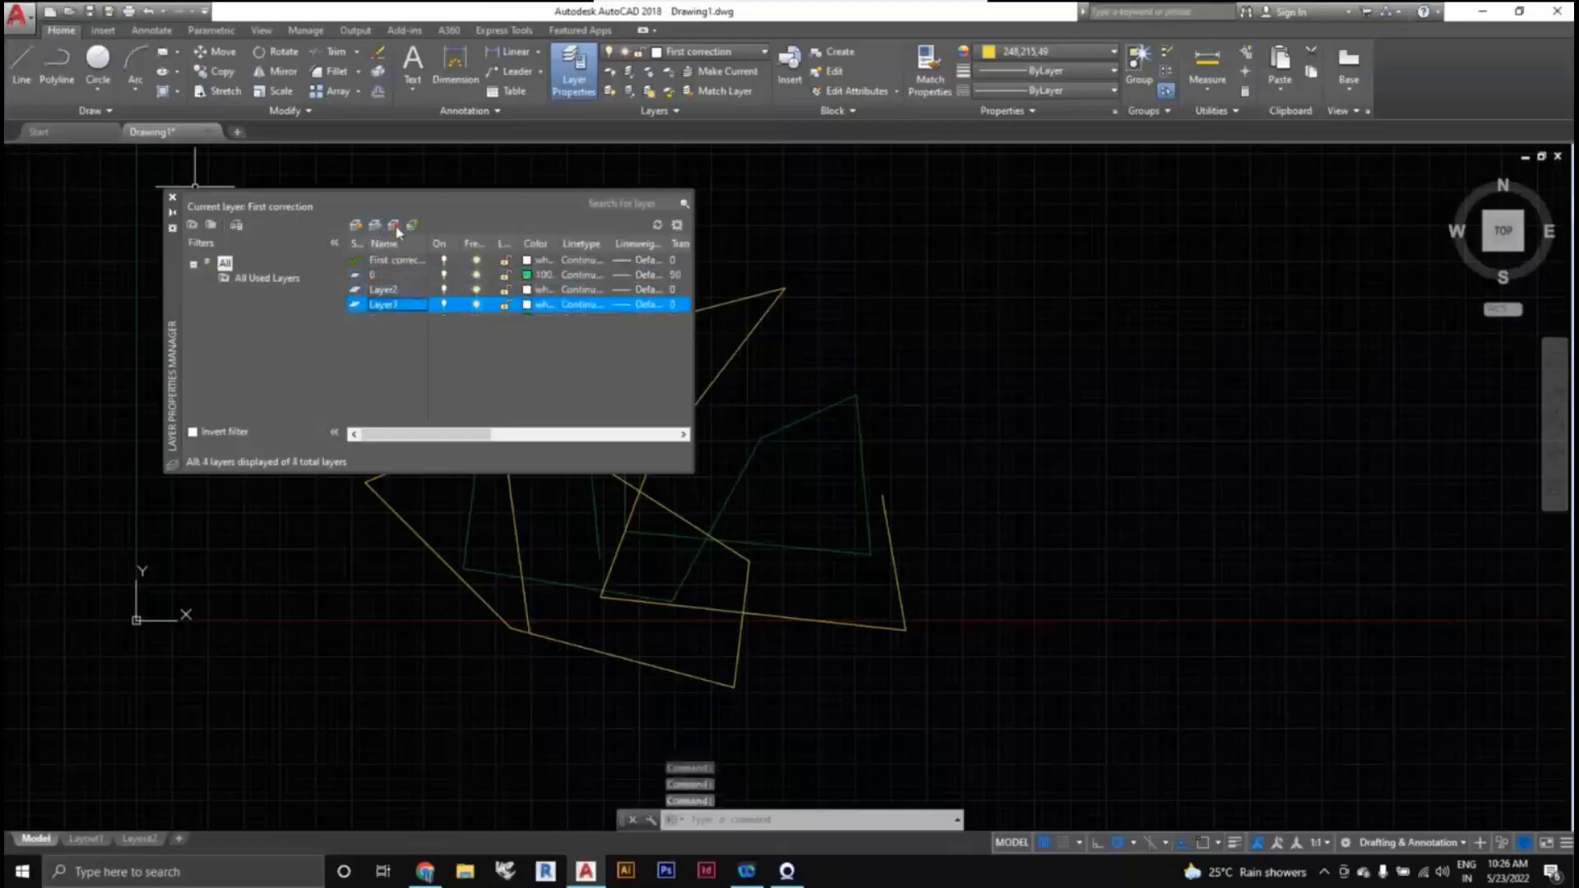
{"action": "left_click", "coordinate": [395, 227]}
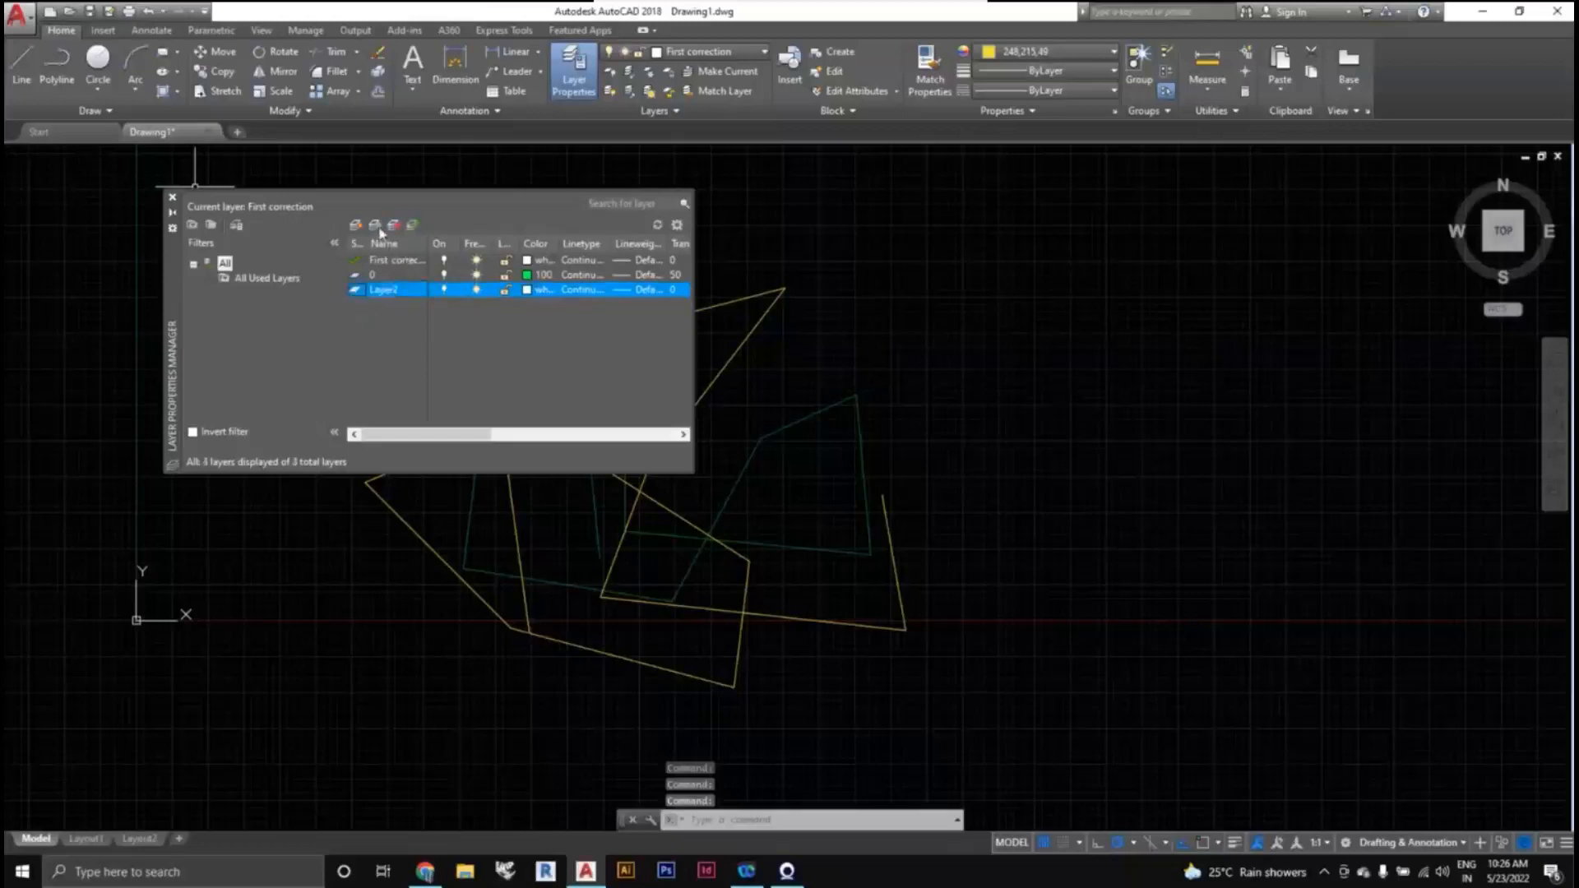
{"action": "double_click", "coordinate": [387, 290]}
{"action": "left_click", "coordinate": [387, 274]}
{"action": "left_click", "coordinate": [413, 227]}
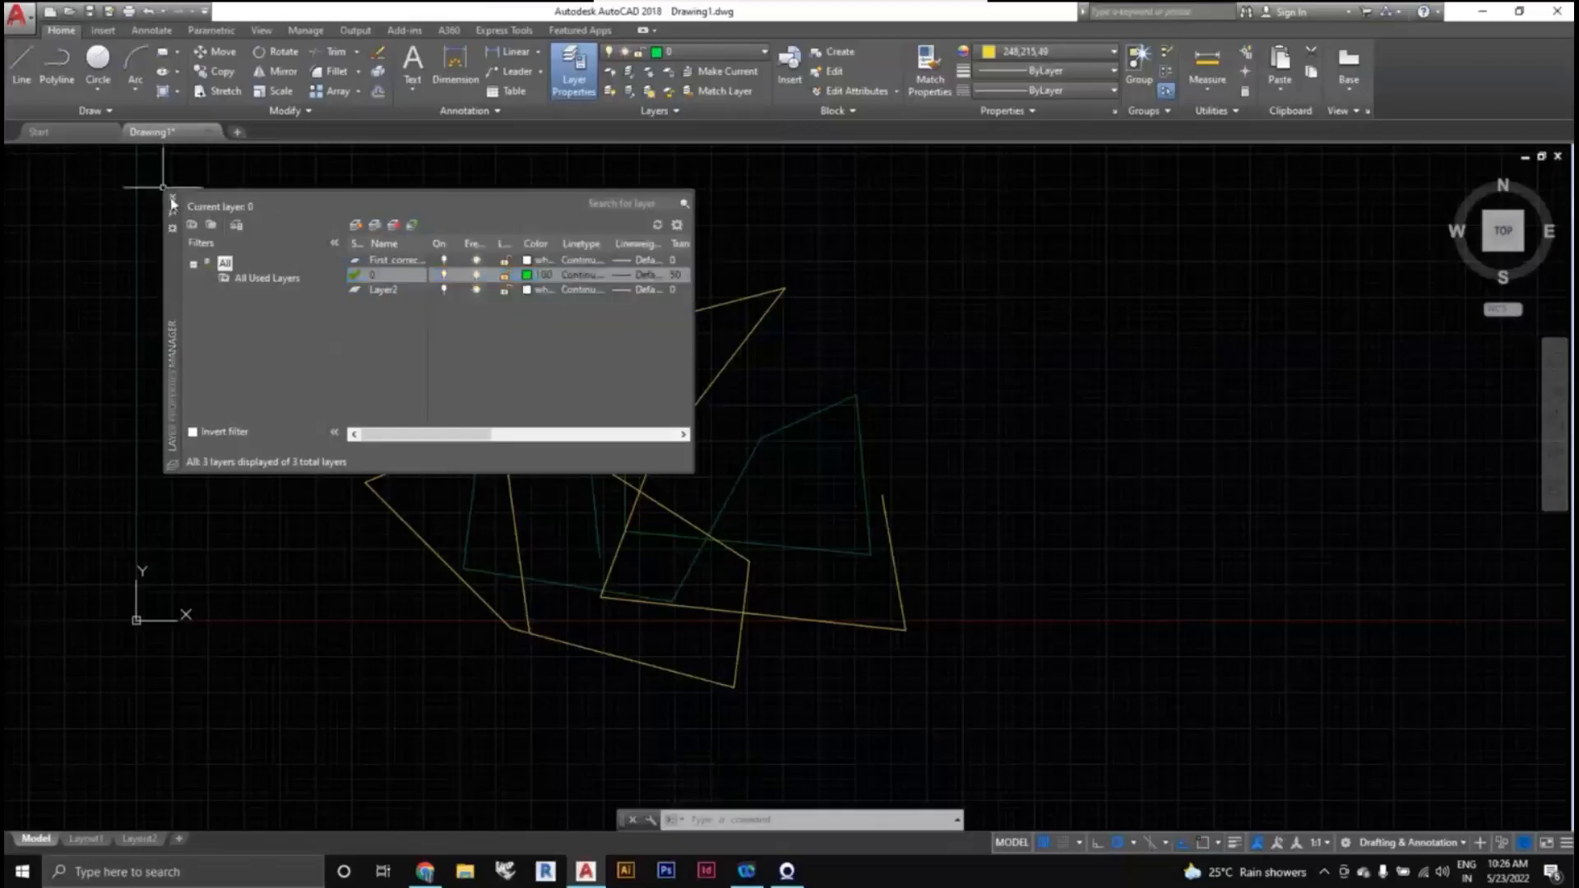
Close the layer properties manager and draw a stepped chain of seven connected line segments to the right of the existing shapes.
{"action": "left_click", "coordinate": [174, 200]}
{"action": "scroll", "coordinate": [616, 451], "scroll_direction": "down", "scroll_amount": 5}
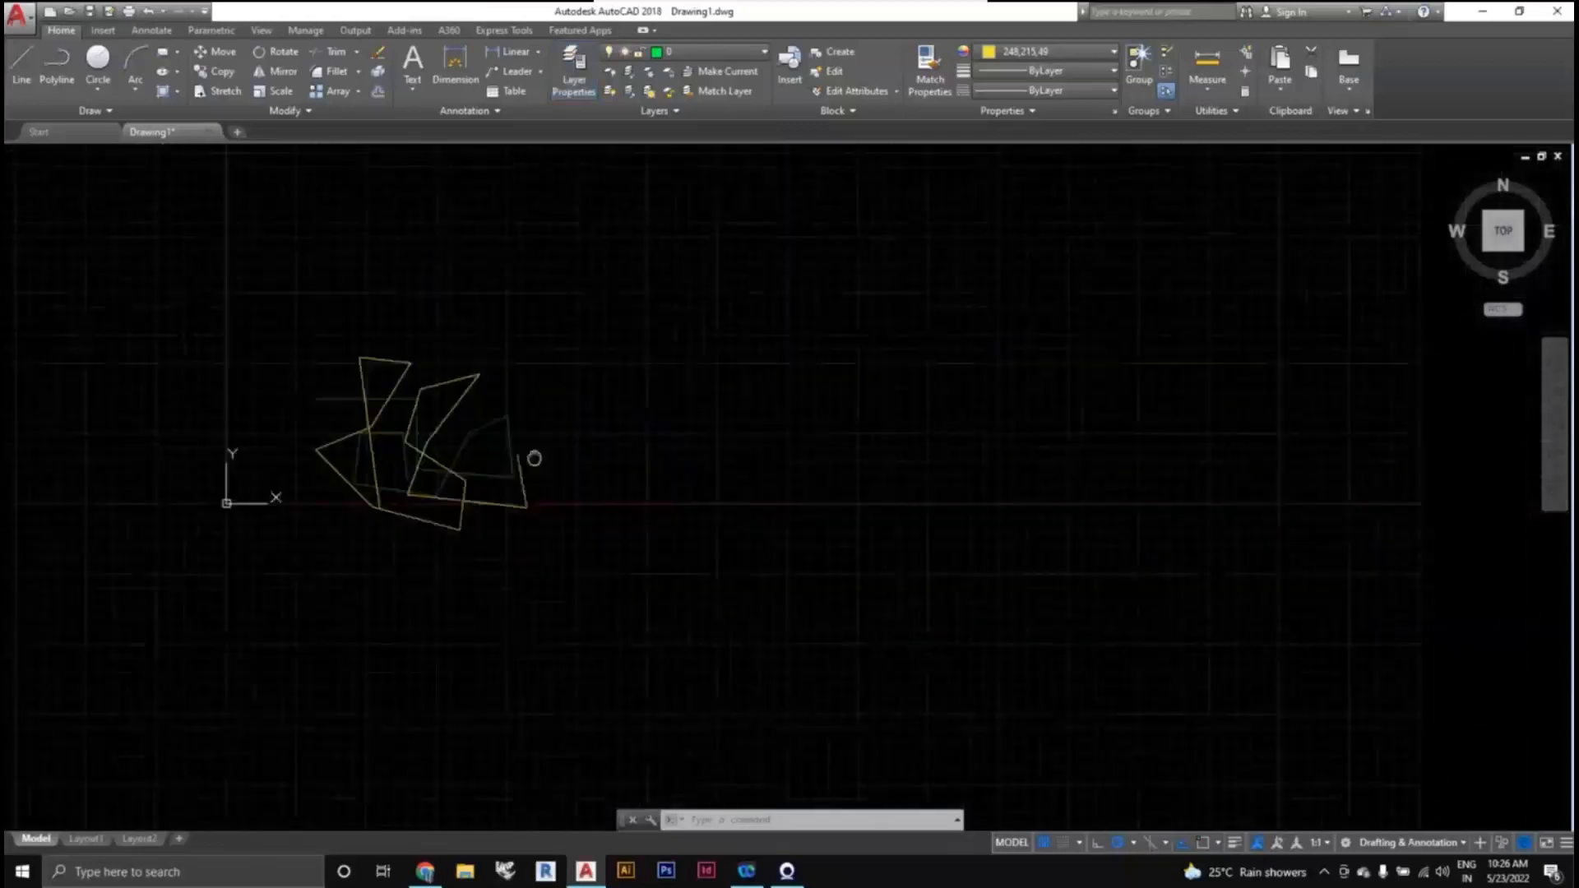
{"action": "scroll", "coordinate": [534, 455], "scroll_direction": "up", "scroll_amount": 2}
{"action": "scroll", "coordinate": [570, 458], "scroll_direction": "down", "scroll_amount": 2}
{"action": "scroll", "coordinate": [543, 460], "scroll_direction": "up", "scroll_amount": 2}
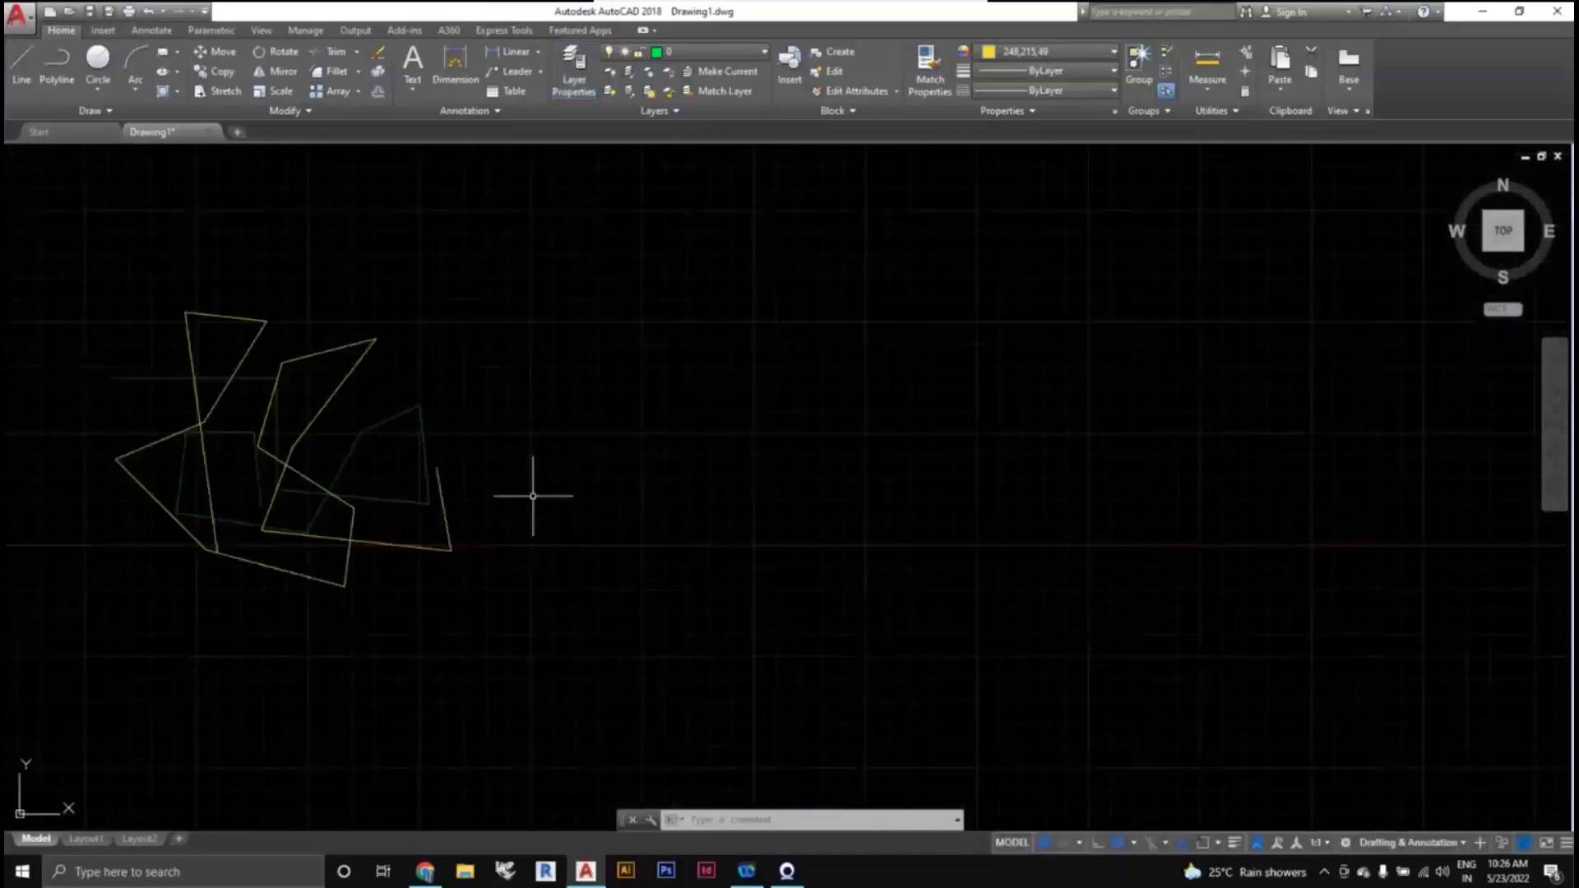
{"action": "middle_click_drag", "start_coordinate": [529, 493], "coordinate": [708, 541]}
{"action": "scroll", "coordinate": [723, 576], "scroll_direction": "down", "scroll_amount": 2}
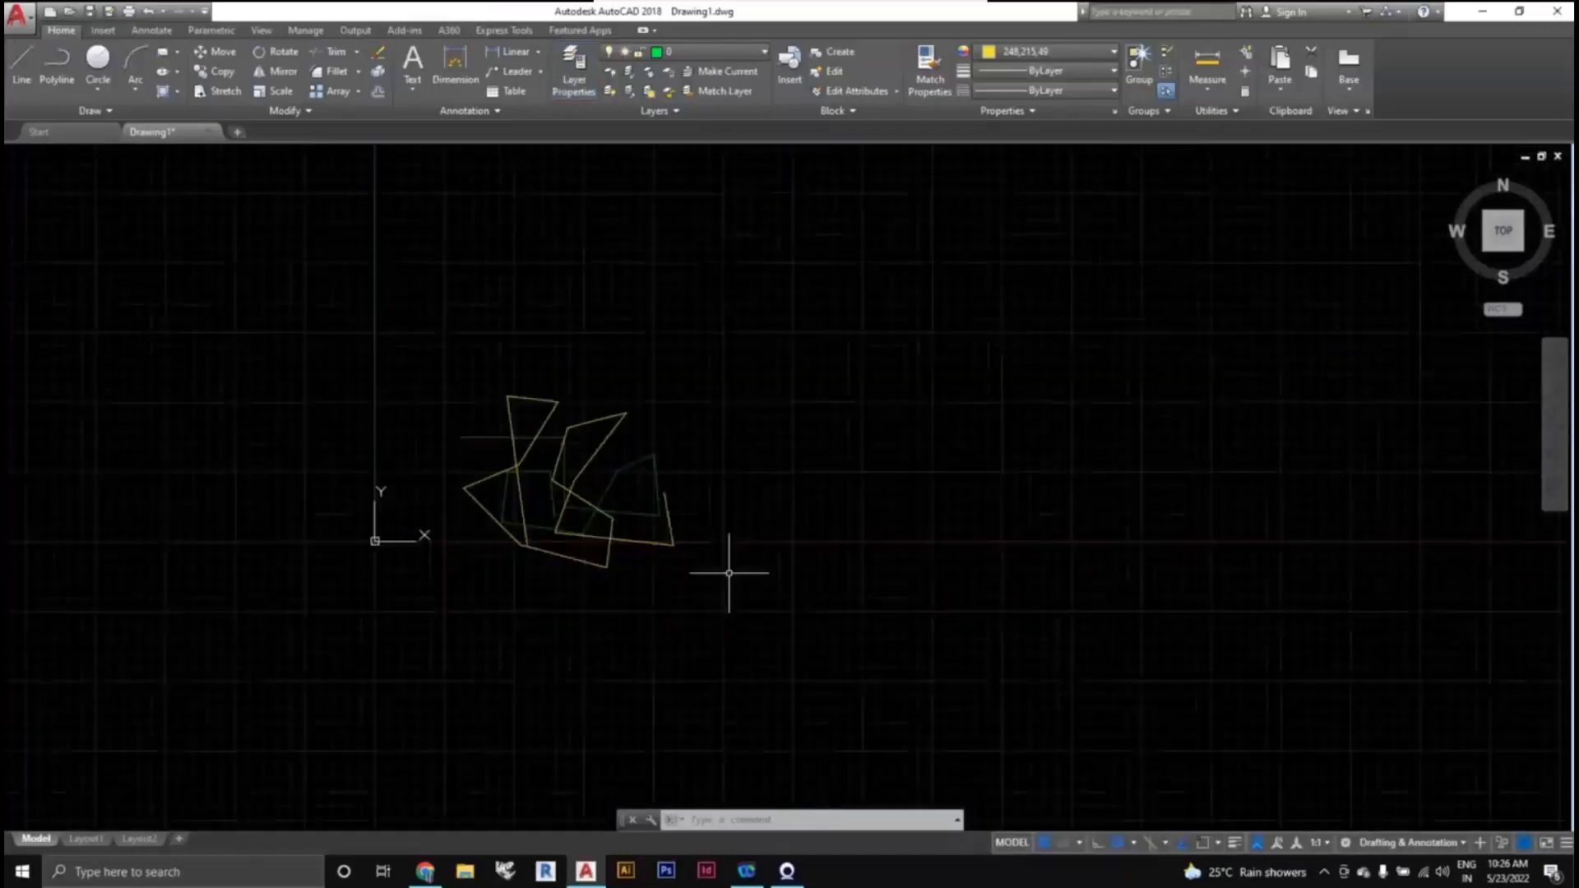
{"action": "scroll", "coordinate": [729, 557], "scroll_direction": "up", "scroll_amount": 2}
{"action": "scroll", "coordinate": [729, 526], "scroll_direction": "down", "scroll_amount": 1}
{"action": "scroll", "coordinate": [730, 493], "scroll_direction": "up", "scroll_amount": 1}
{"action": "type", "text": "l"}
{"action": "key", "text": "Return"}
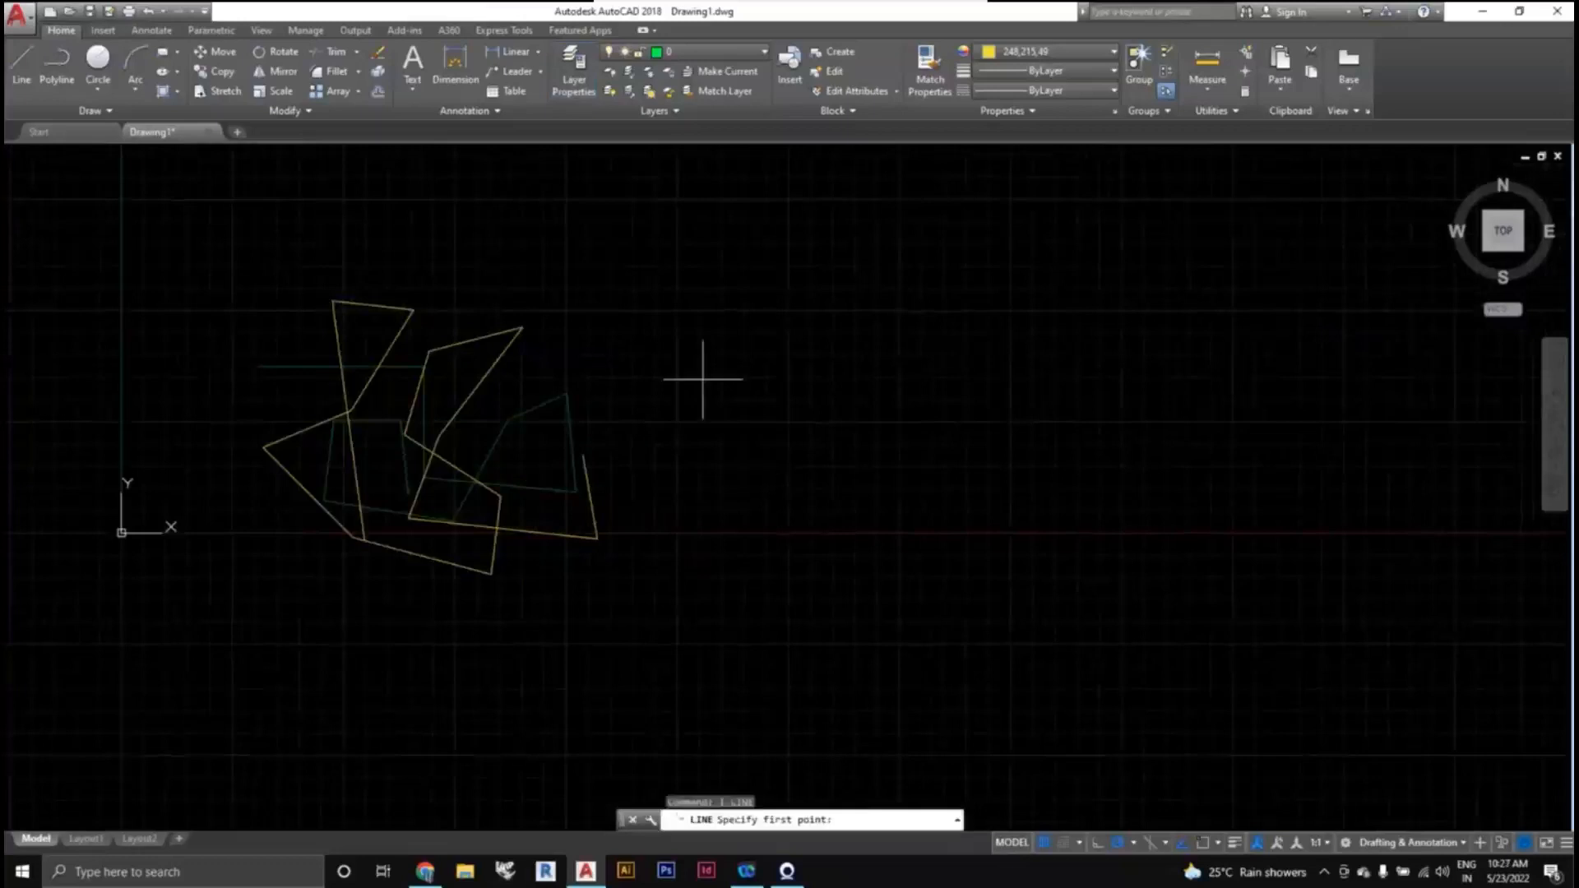
{"action": "left_click", "coordinate": [742, 301]}
{"action": "left_click", "coordinate": [878, 301]}
{"action": "left_click", "coordinate": [878, 435]}
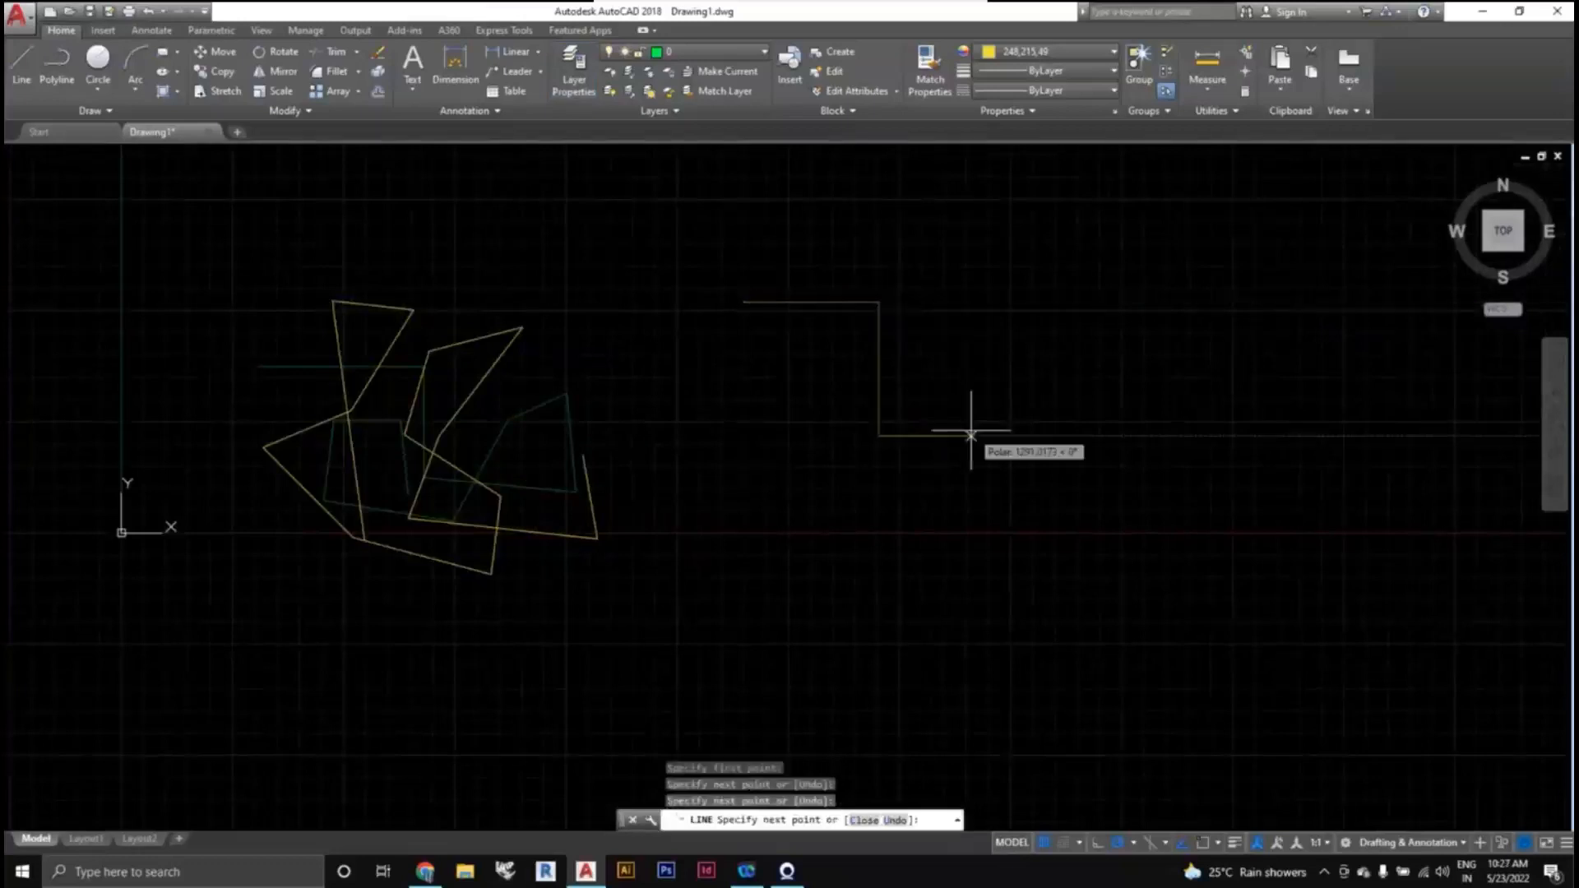
{"action": "left_click", "coordinate": [973, 435]}
{"action": "left_click", "coordinate": [973, 378]}
{"action": "left_click", "coordinate": [771, 378]}
{"action": "left_click", "coordinate": [780, 526]}
{"action": "left_click", "coordinate": [907, 527]}
{"action": "middle_click_drag", "start_coordinate": [994, 554], "coordinate": [810, 553]}
{"action": "key", "text": "Escape"}
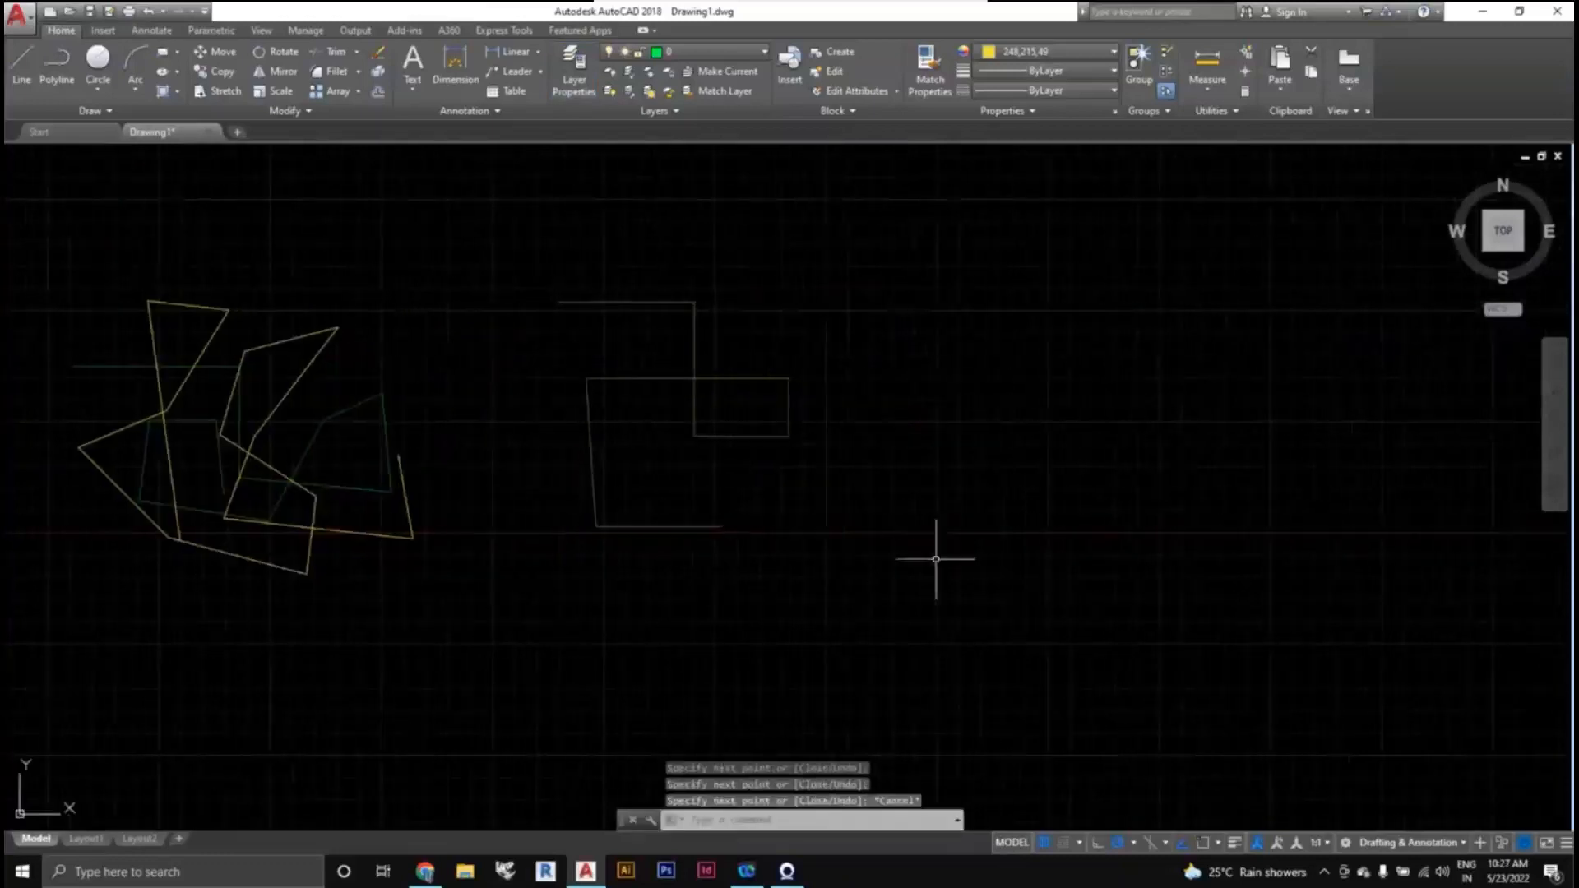
Select all segments of the new line chain and assign them to the First connection layer.
{"action": "left_click", "coordinate": [842, 591]}
{"action": "key", "text": "Escape"}
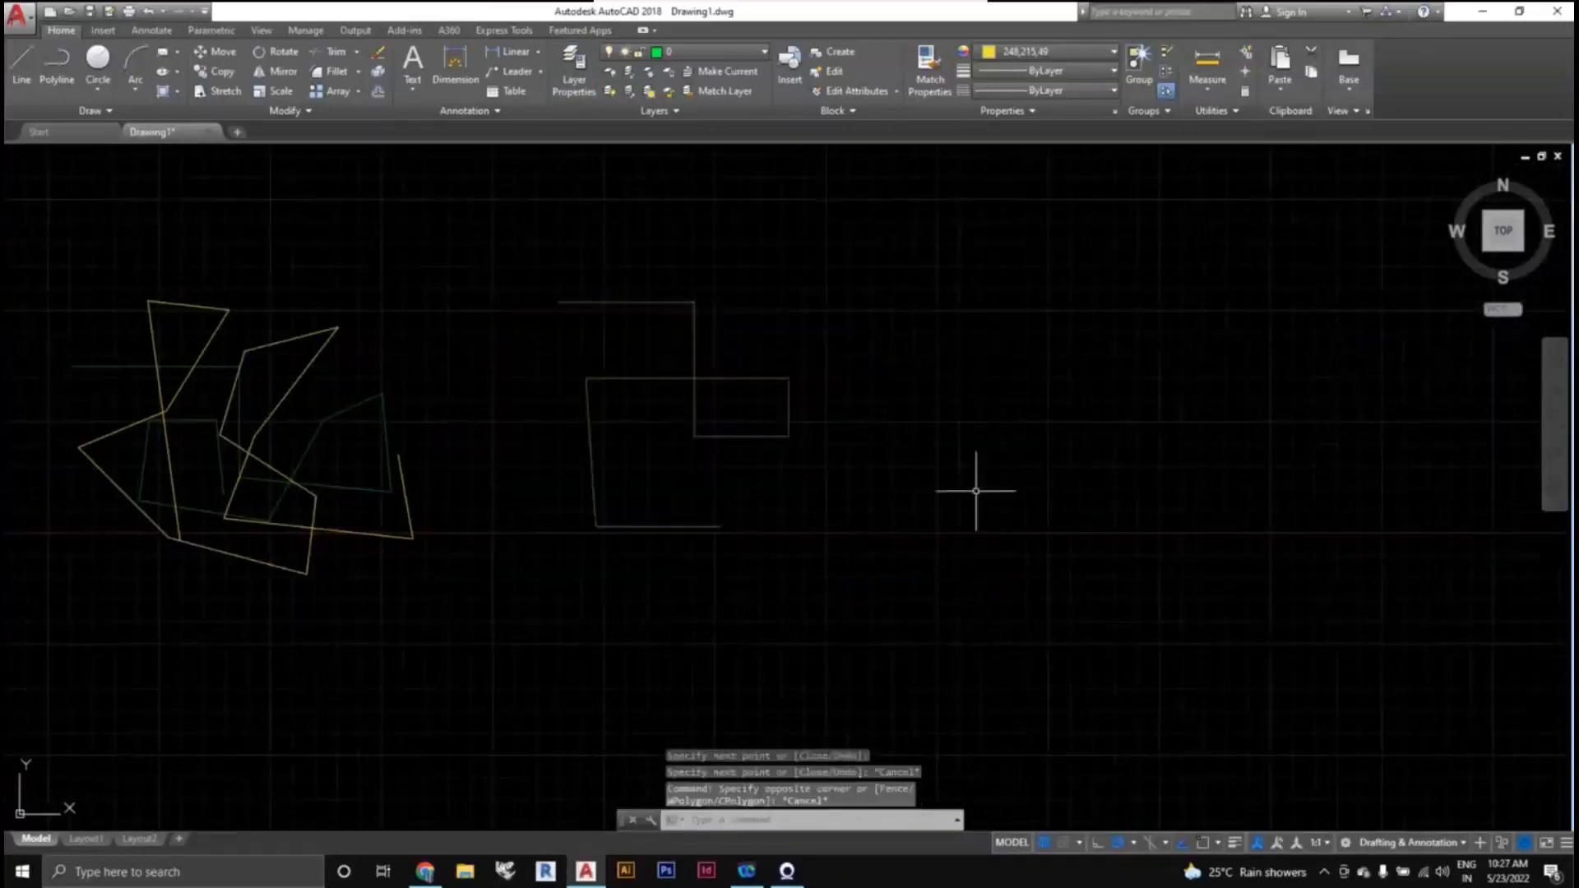
{"action": "left_click", "coordinate": [917, 692]}
{"action": "left_click", "coordinate": [575, 290]}
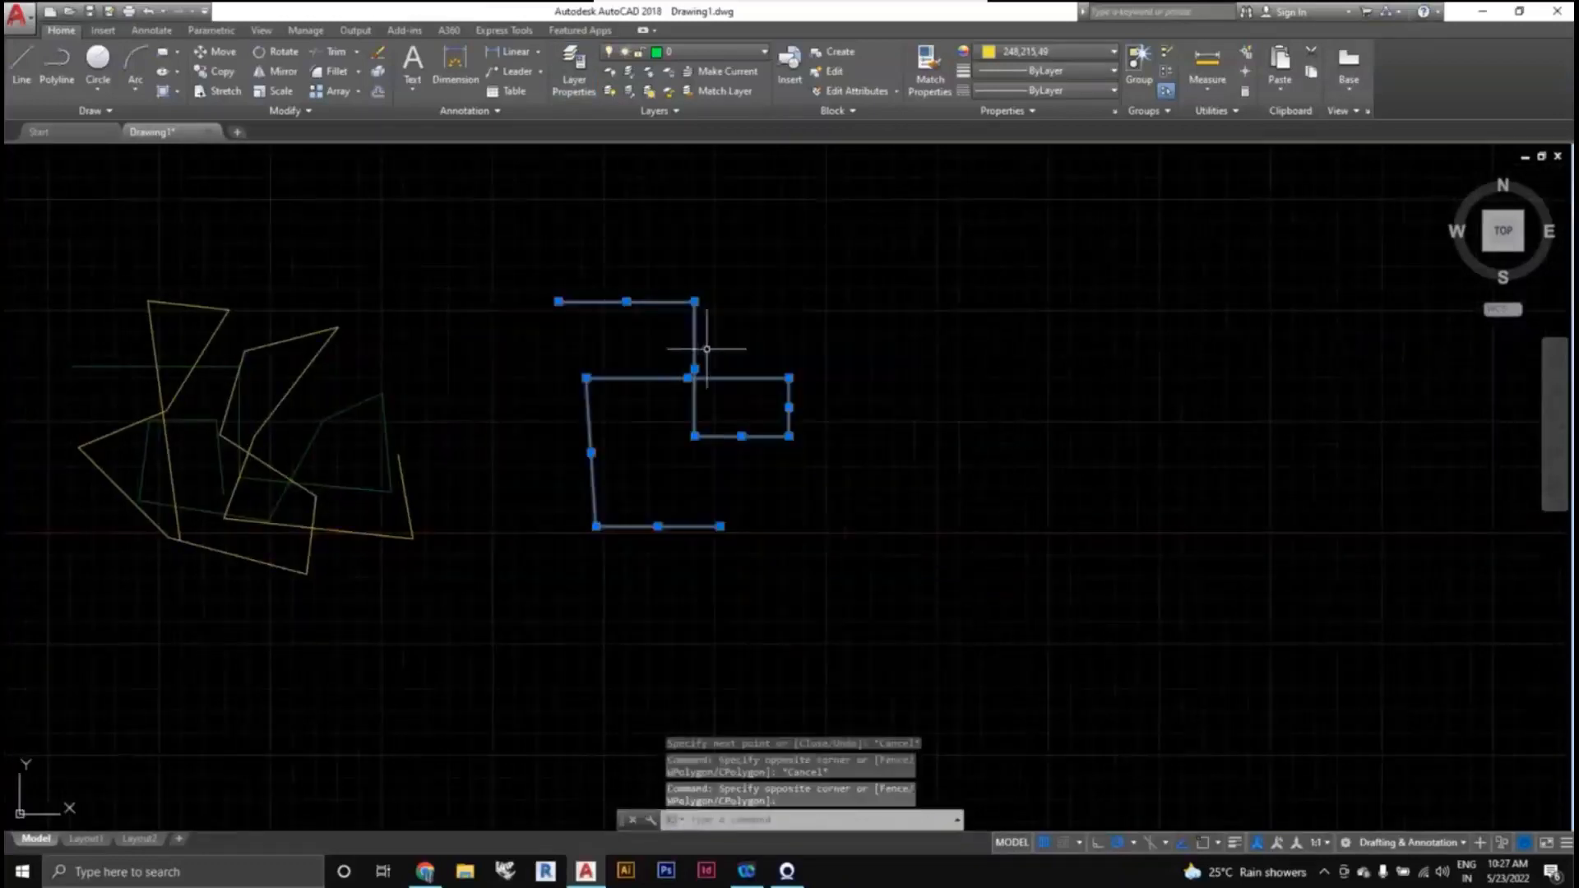
{"action": "left_click", "coordinate": [679, 54]}
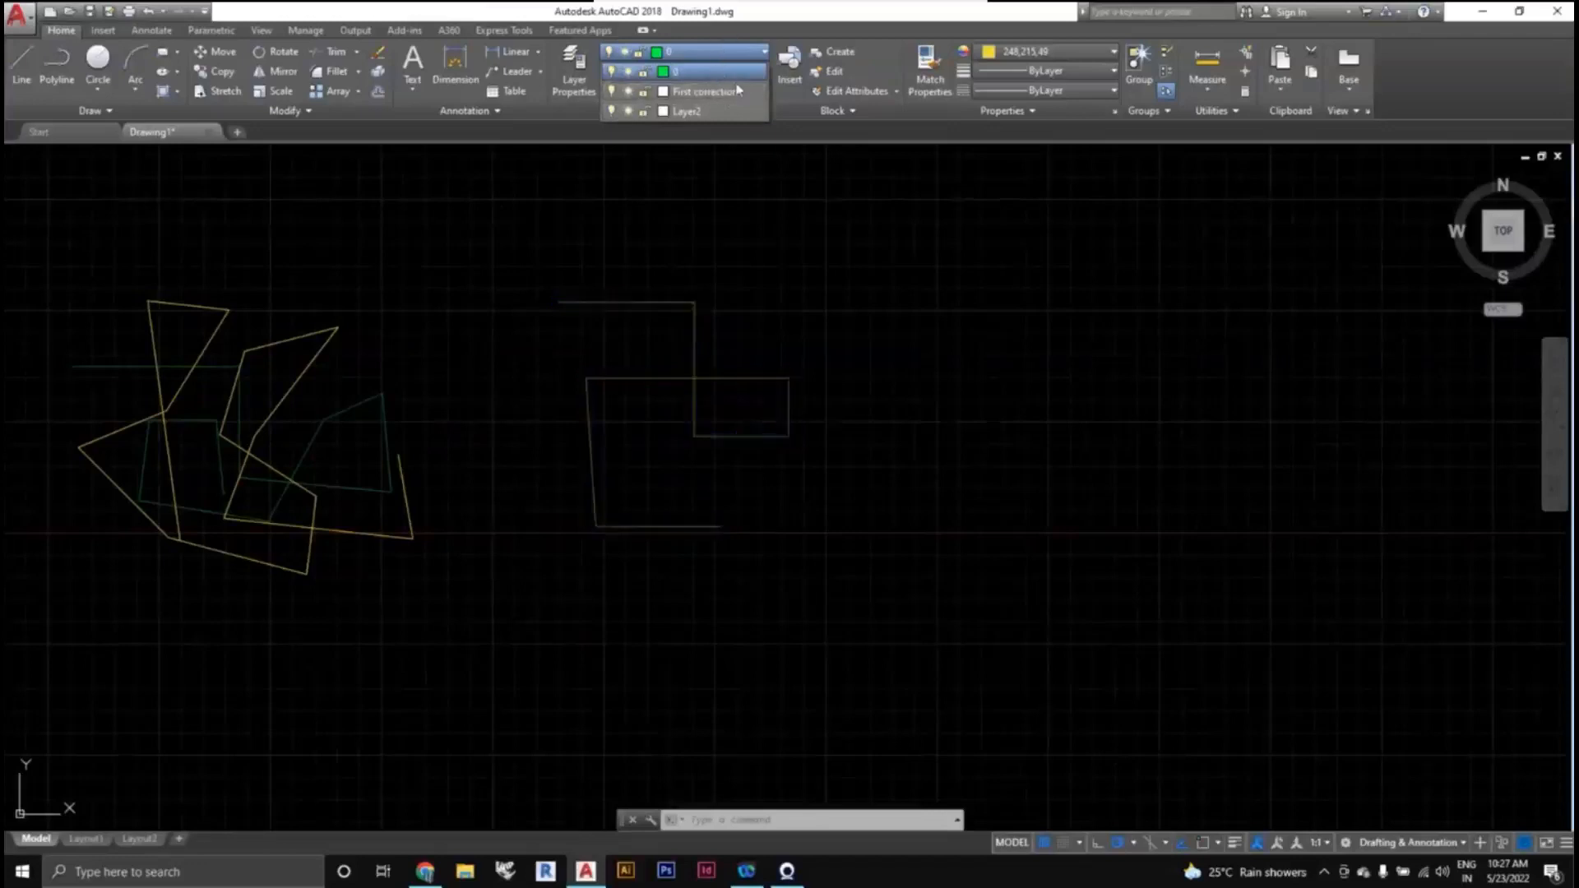
{"action": "left_click", "coordinate": [893, 346]}
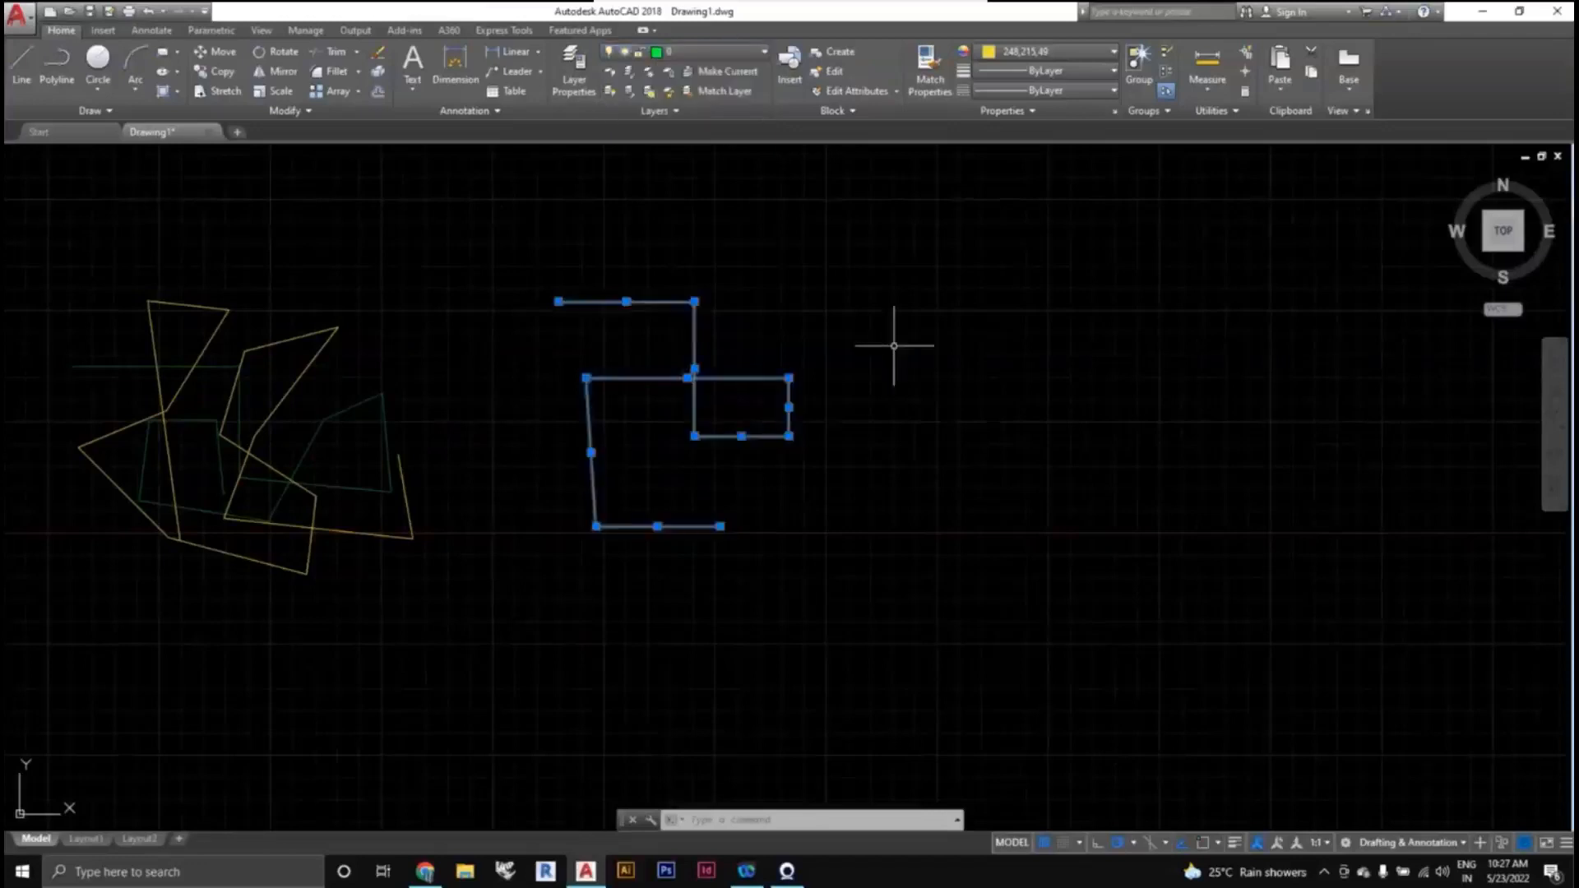
{"action": "left_click", "coordinate": [707, 54]}
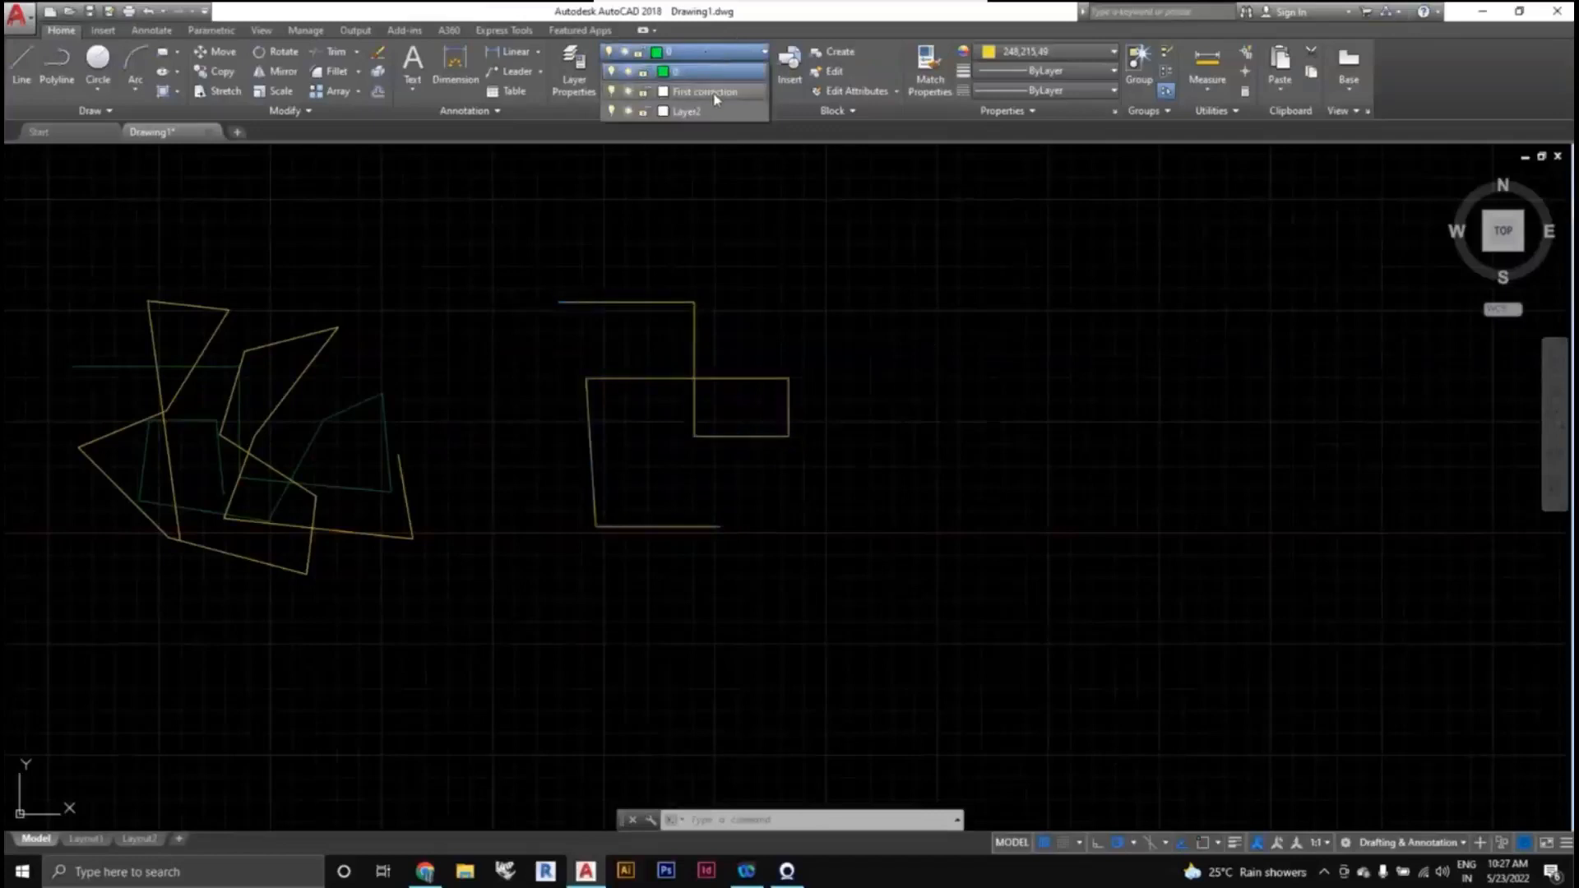
{"action": "left_click", "coordinate": [709, 92]}
{"action": "key", "text": "Escape"}
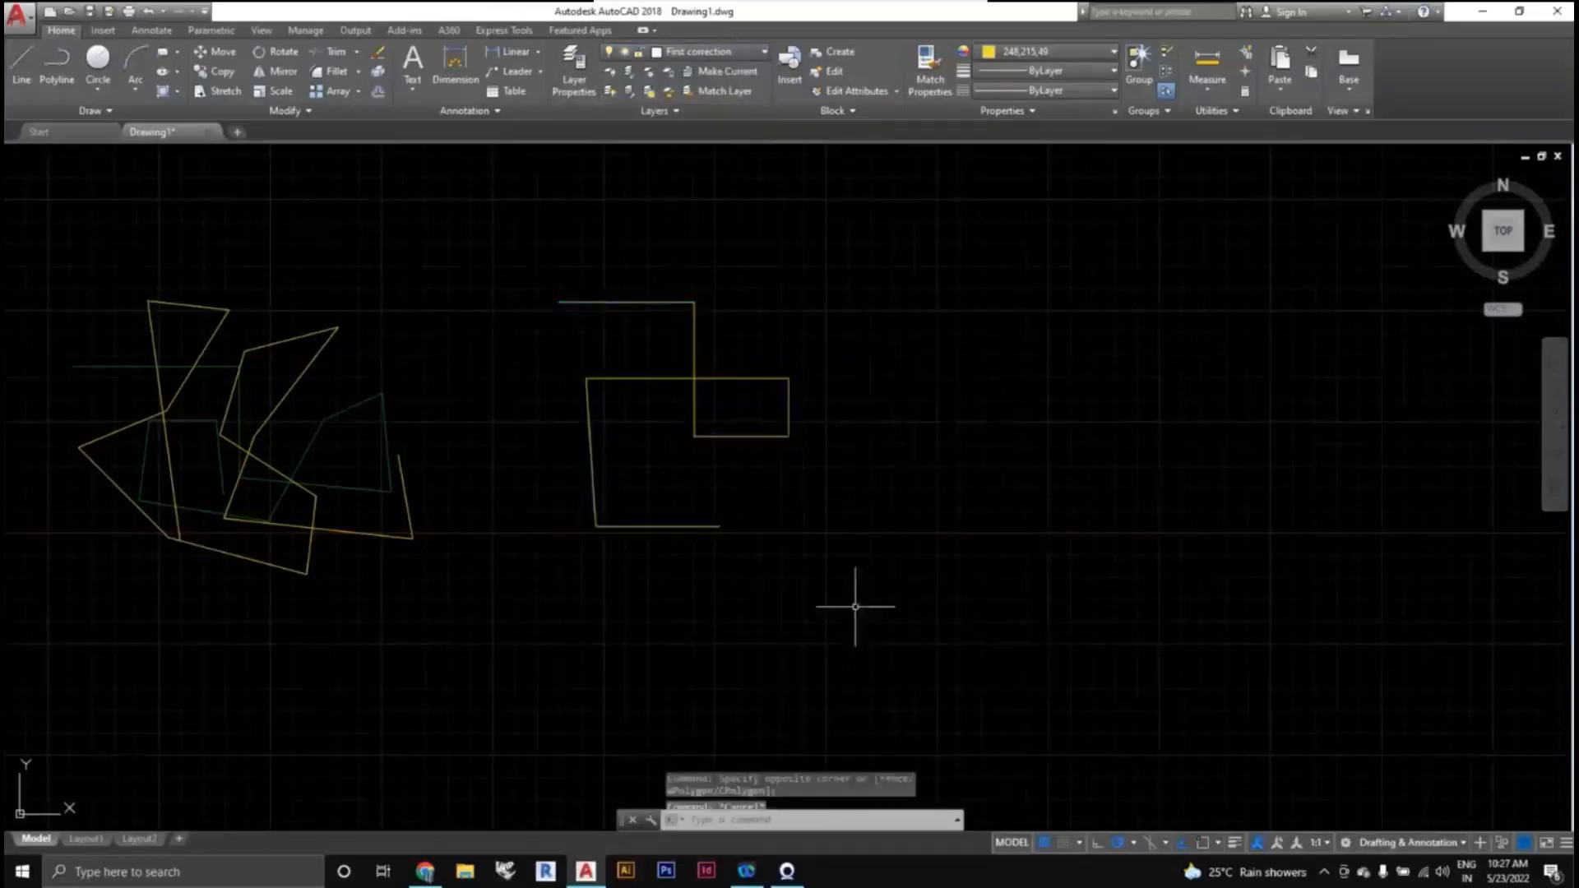
Compare the current layer with the layer of the new line chain by selecting and deselecting its segments.
{"action": "left_click", "coordinate": [845, 574]}
{"action": "left_click", "coordinate": [410, 229]}
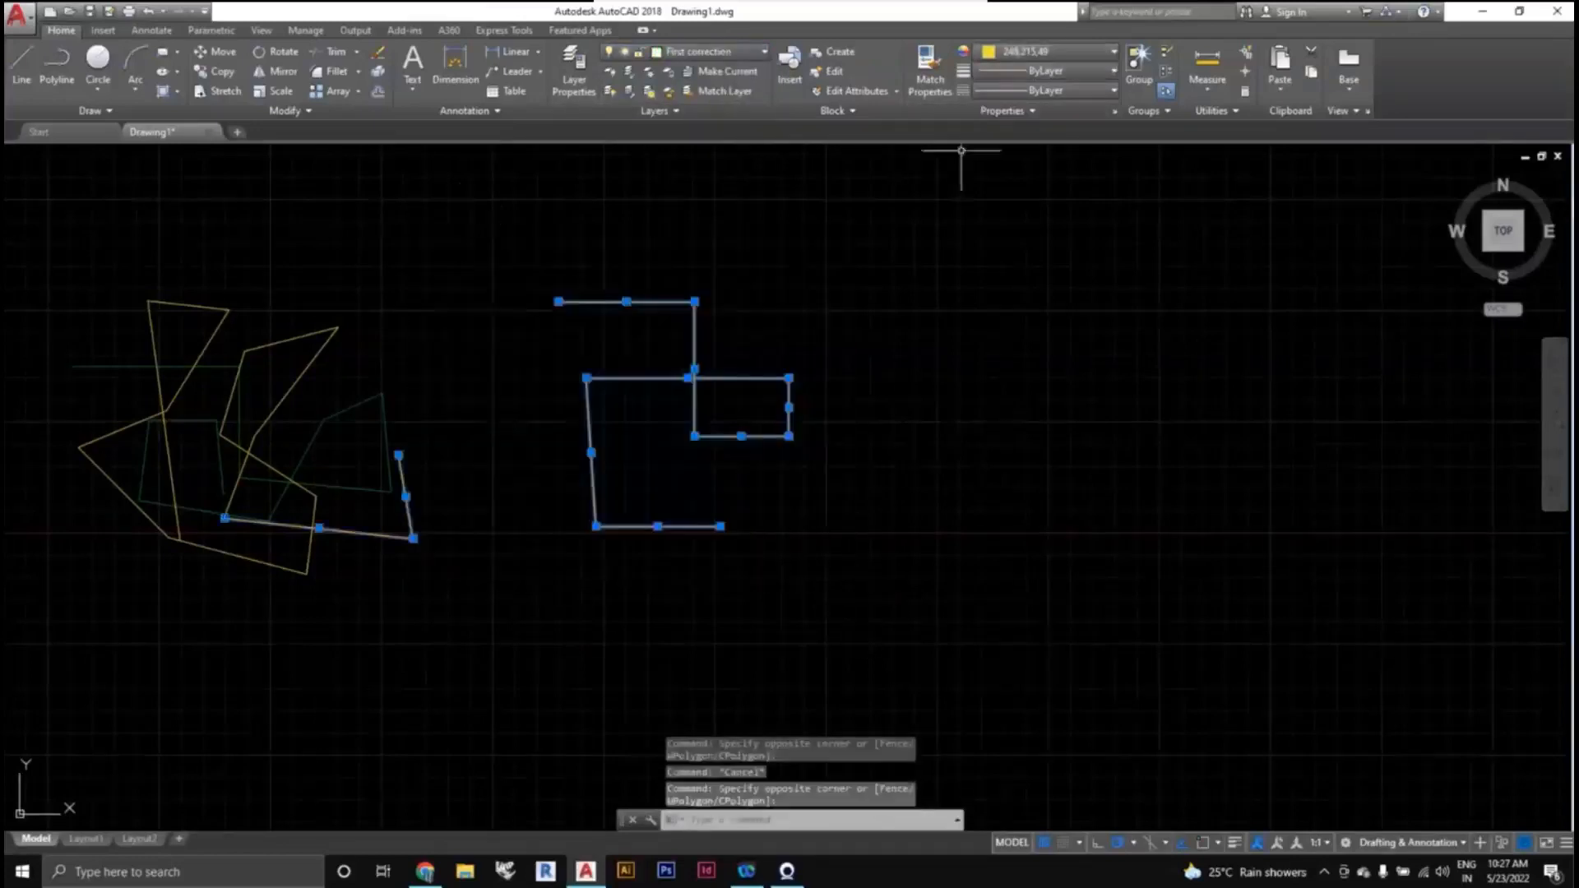
{"action": "middle_click_drag", "start_coordinate": [796, 530], "coordinate": [712, 522]}
{"action": "key", "text": "Escape"}
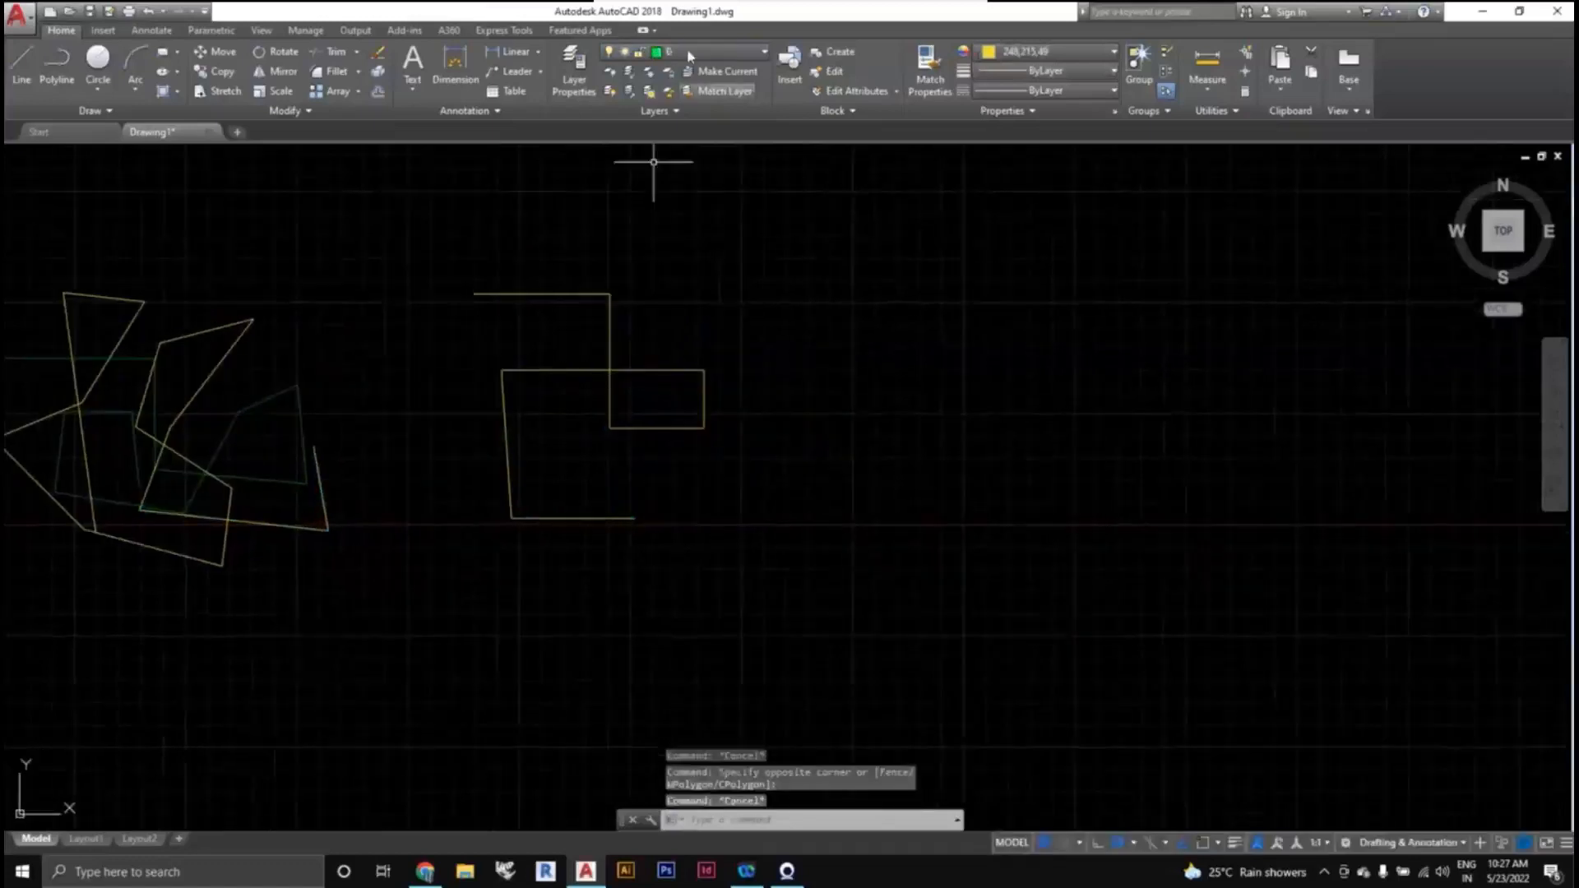
{"action": "left_click", "coordinate": [690, 53]}
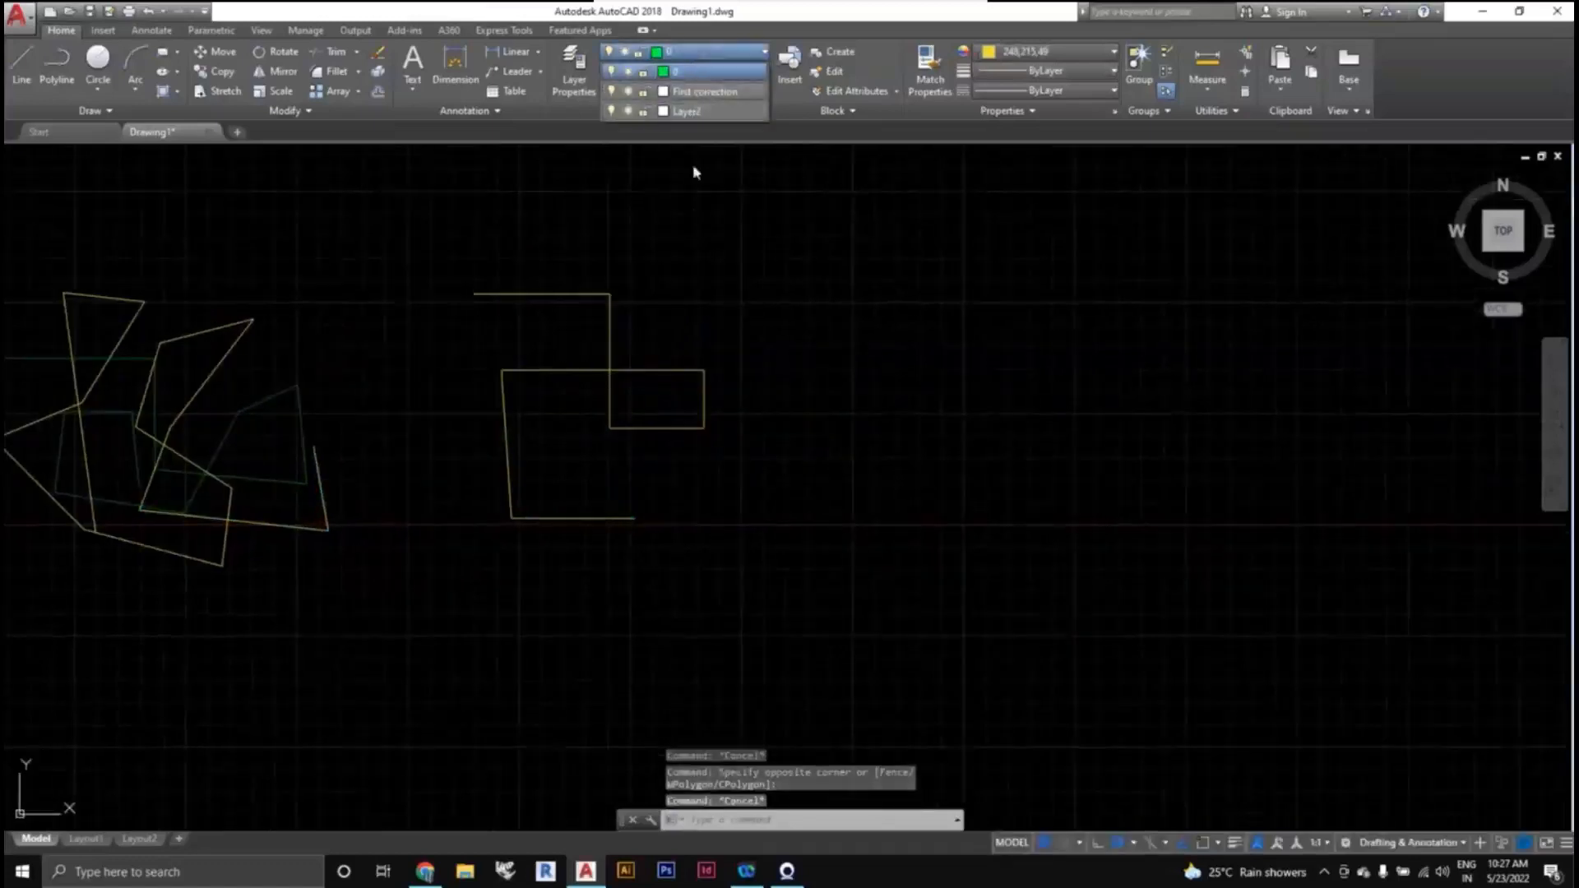
{"action": "left_click", "coordinate": [714, 355]}
{"action": "left_click", "coordinate": [745, 513]}
{"action": "left_click", "coordinate": [659, 361]}
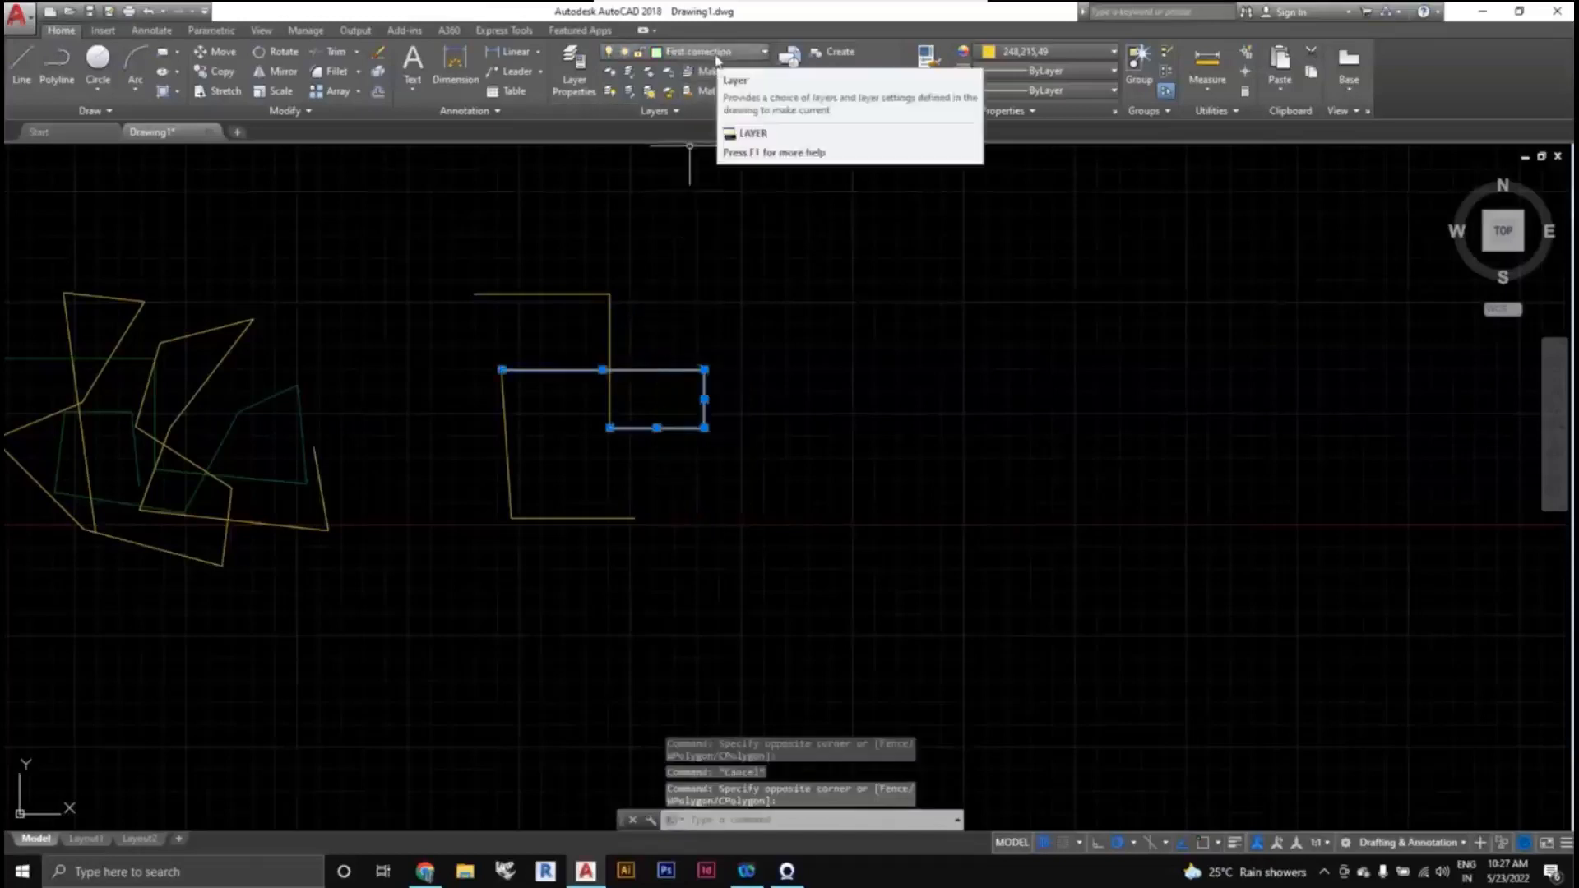
{"action": "key", "text": "Escape"}
Check the layer assigned to the whole line chain, and review the current layer in the layer properties manager.
{"action": "left_click", "coordinate": [742, 576]}
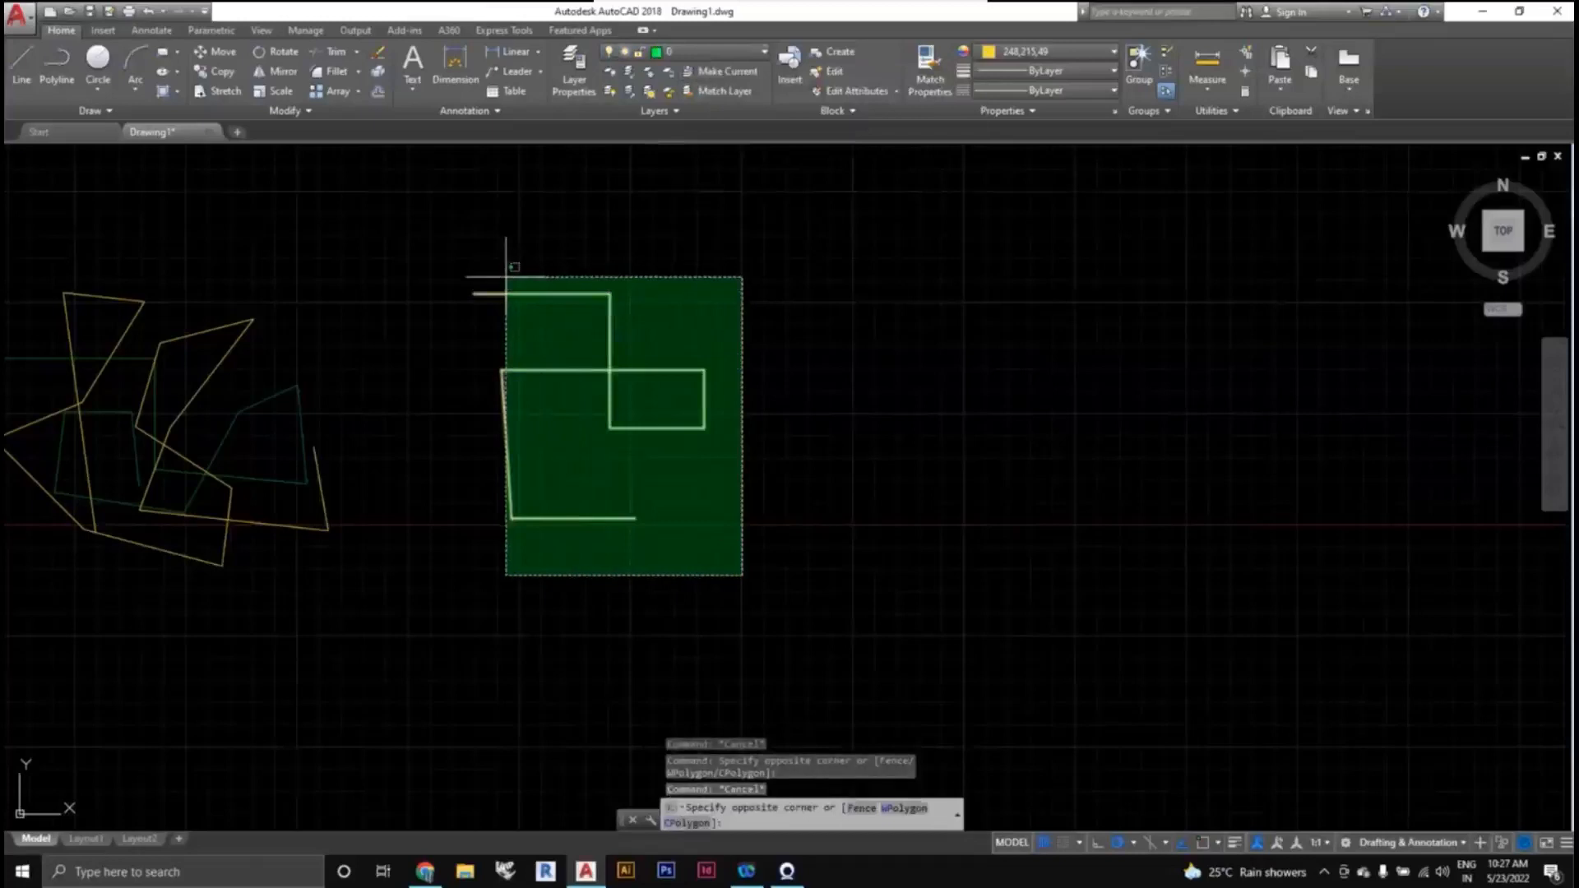
{"action": "left_click", "coordinate": [506, 276]}
{"action": "middle_click_drag", "start_coordinate": [775, 442], "coordinate": [716, 434]}
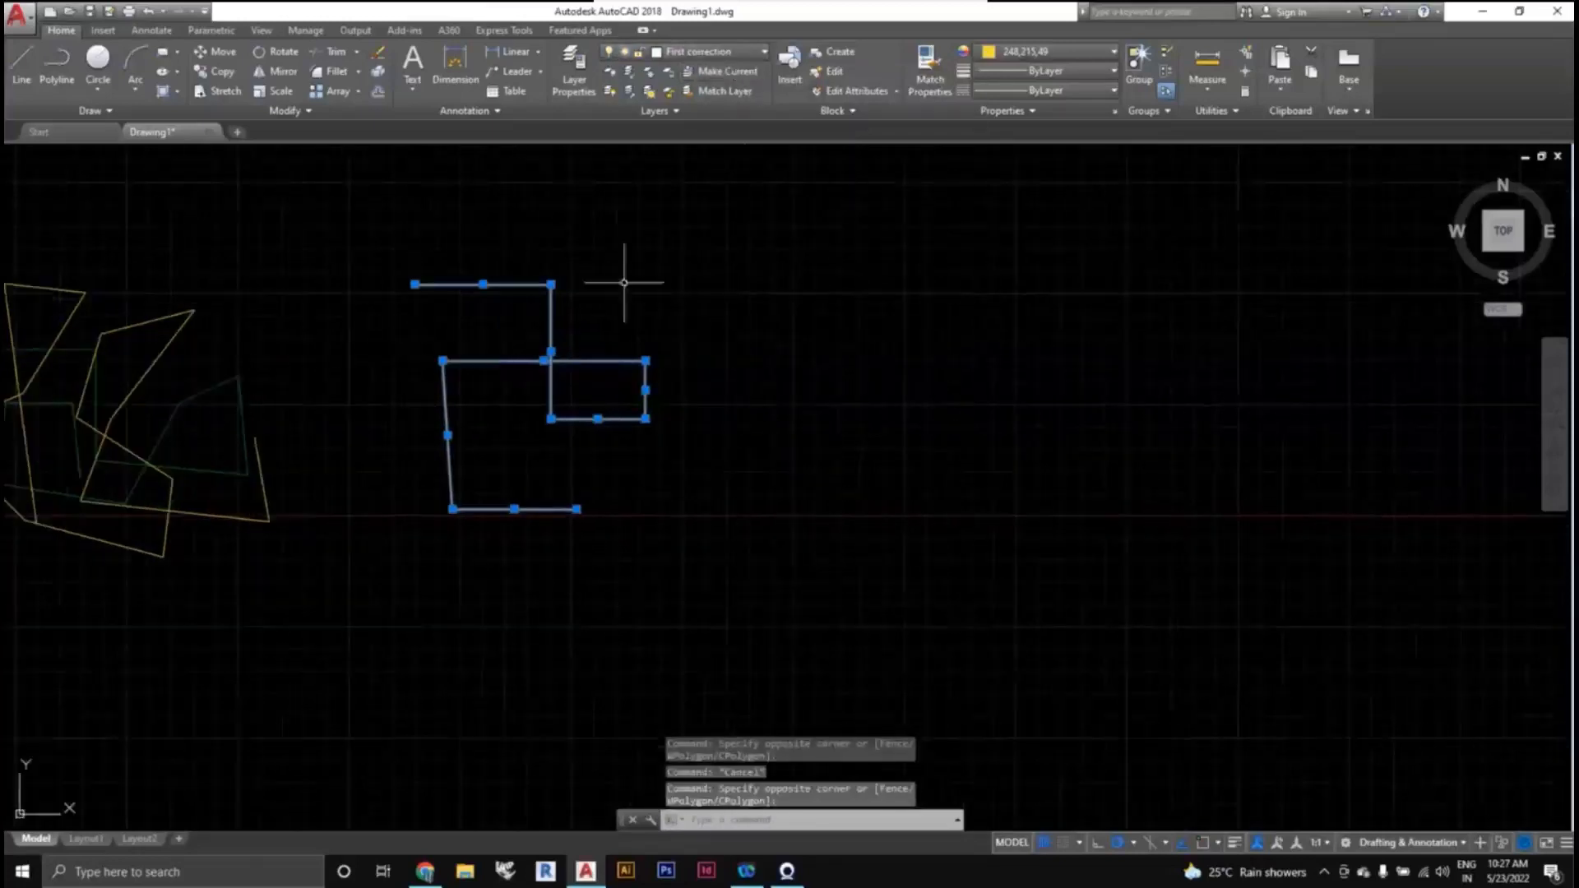
{"action": "middle_click_drag", "start_coordinate": [623, 394], "coordinate": [675, 401]}
{"action": "key", "text": "Escape"}
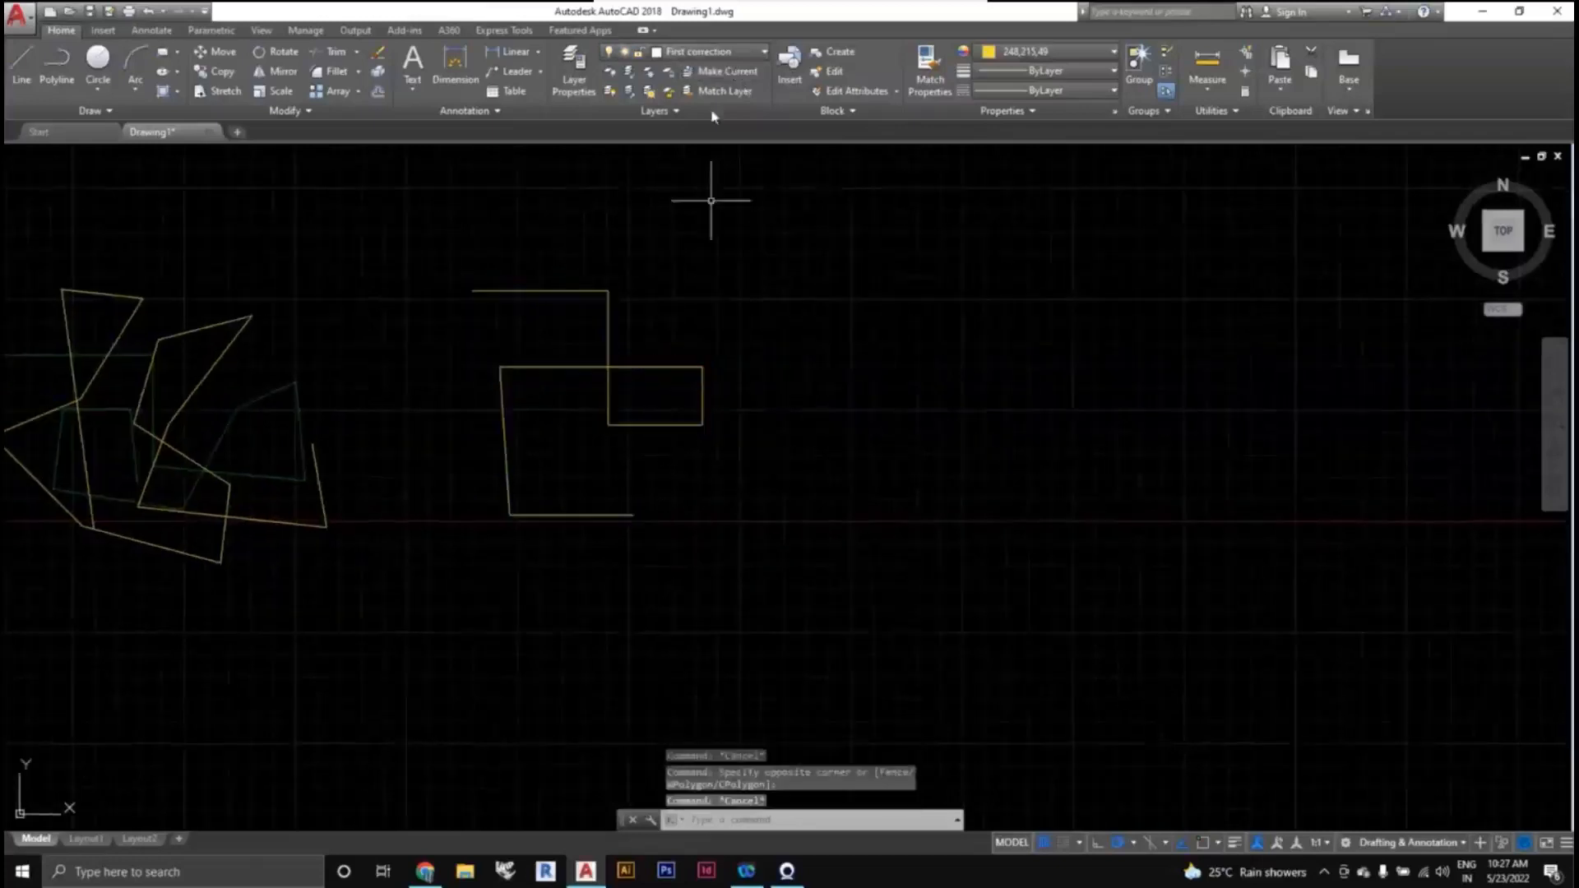
{"action": "left_click", "coordinate": [703, 51]}
{"action": "left_click", "coordinate": [580, 62]}
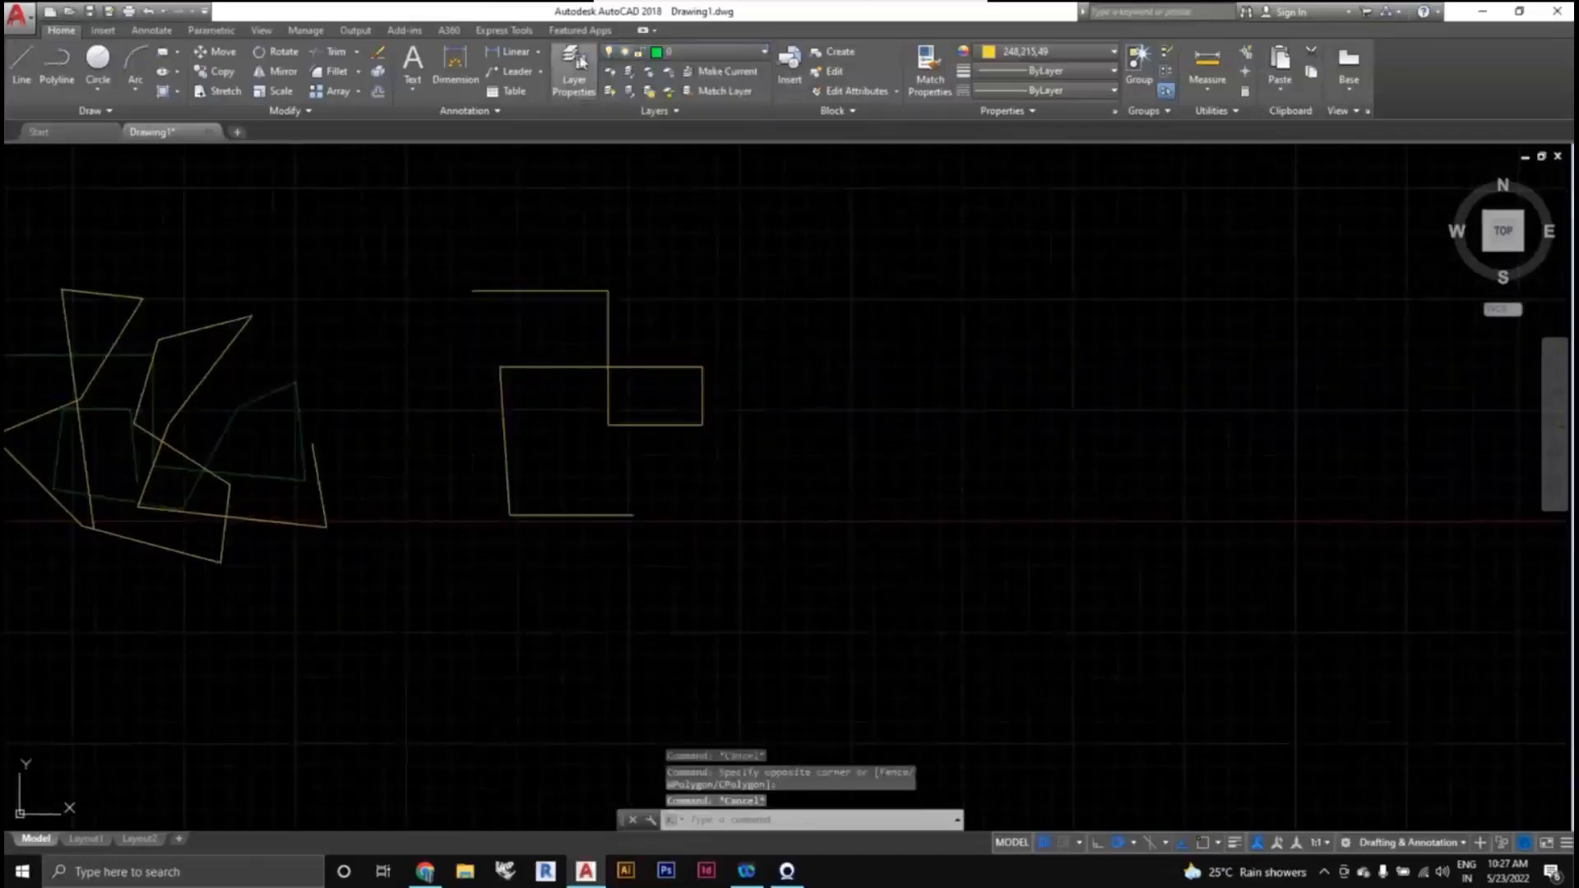
{"action": "left_click", "coordinate": [579, 64]}
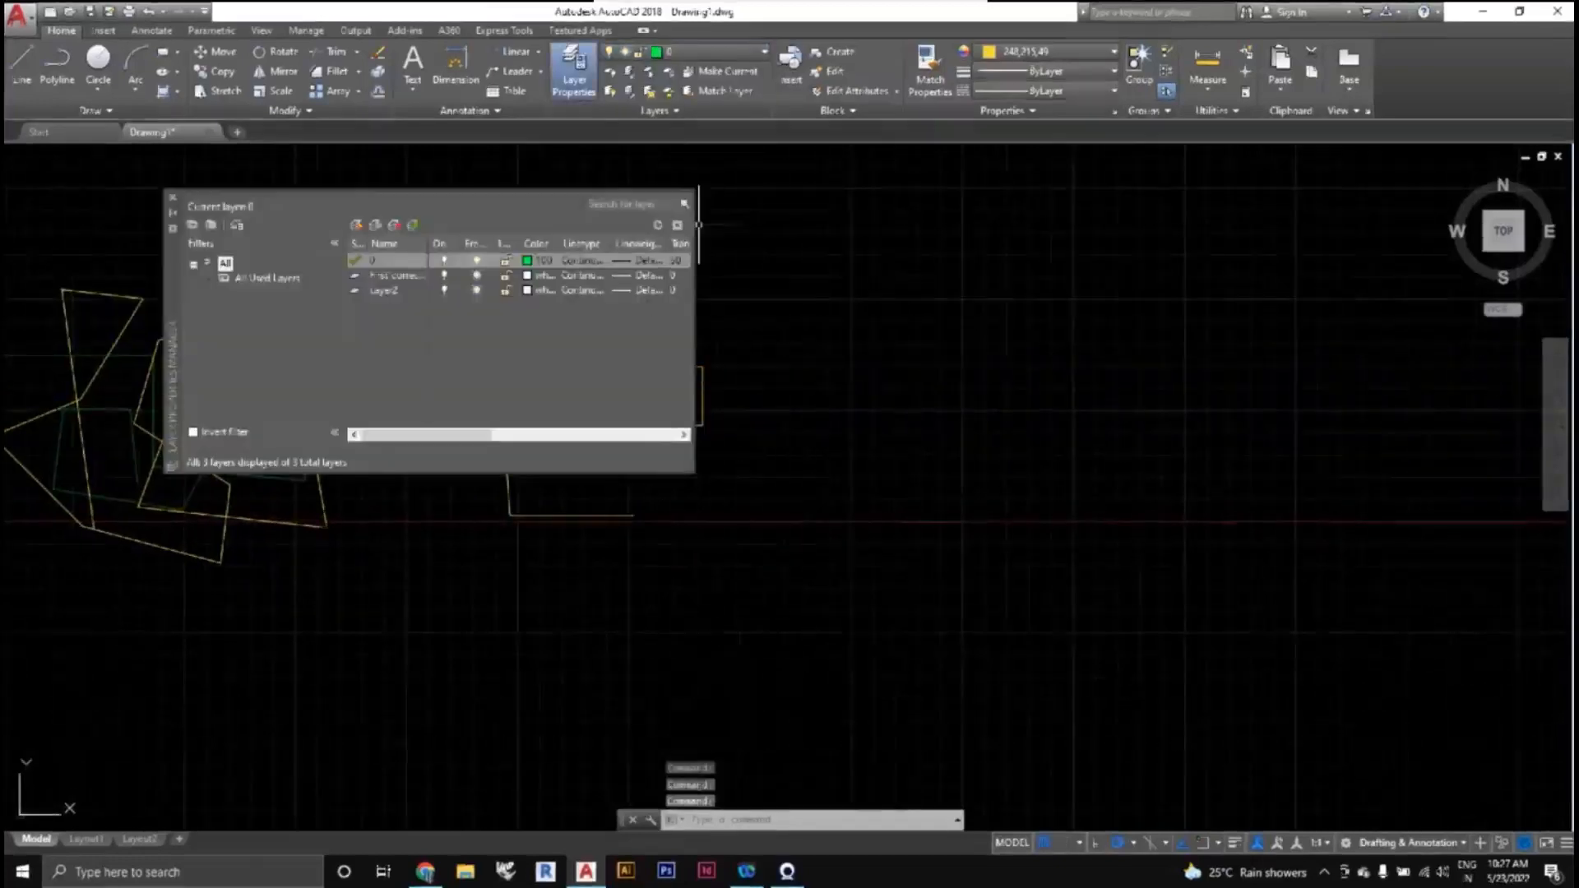
{"action": "left_click", "coordinate": [170, 198]}
Set the color of the whole stepped line chain to ByLayer.
{"action": "left_click", "coordinate": [826, 553]}
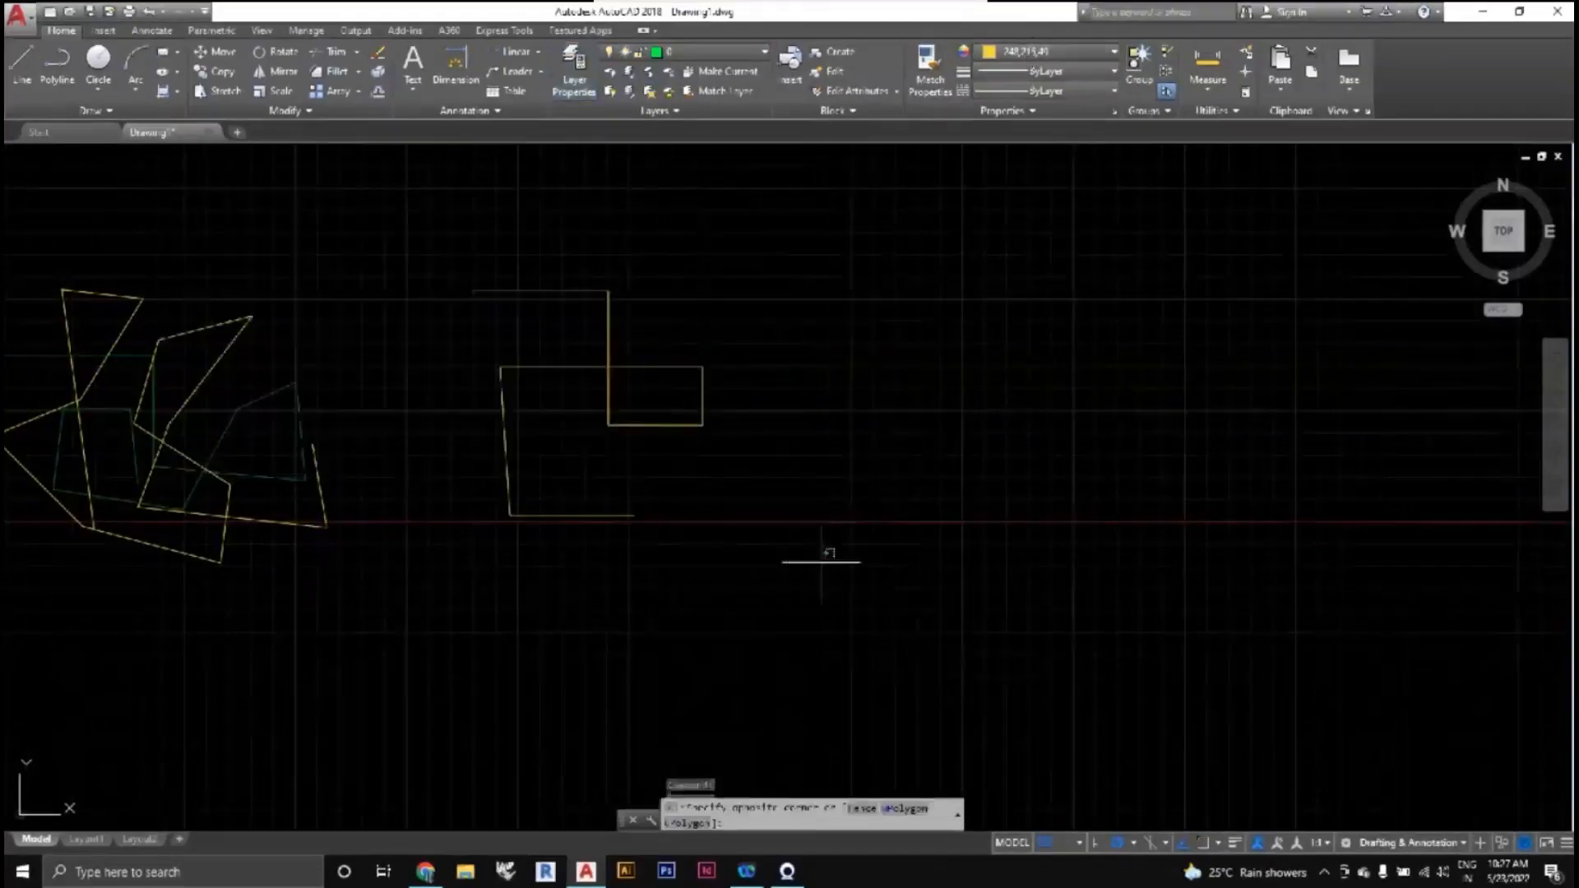
{"action": "left_click", "coordinate": [477, 251]}
{"action": "left_click", "coordinate": [1043, 52]}
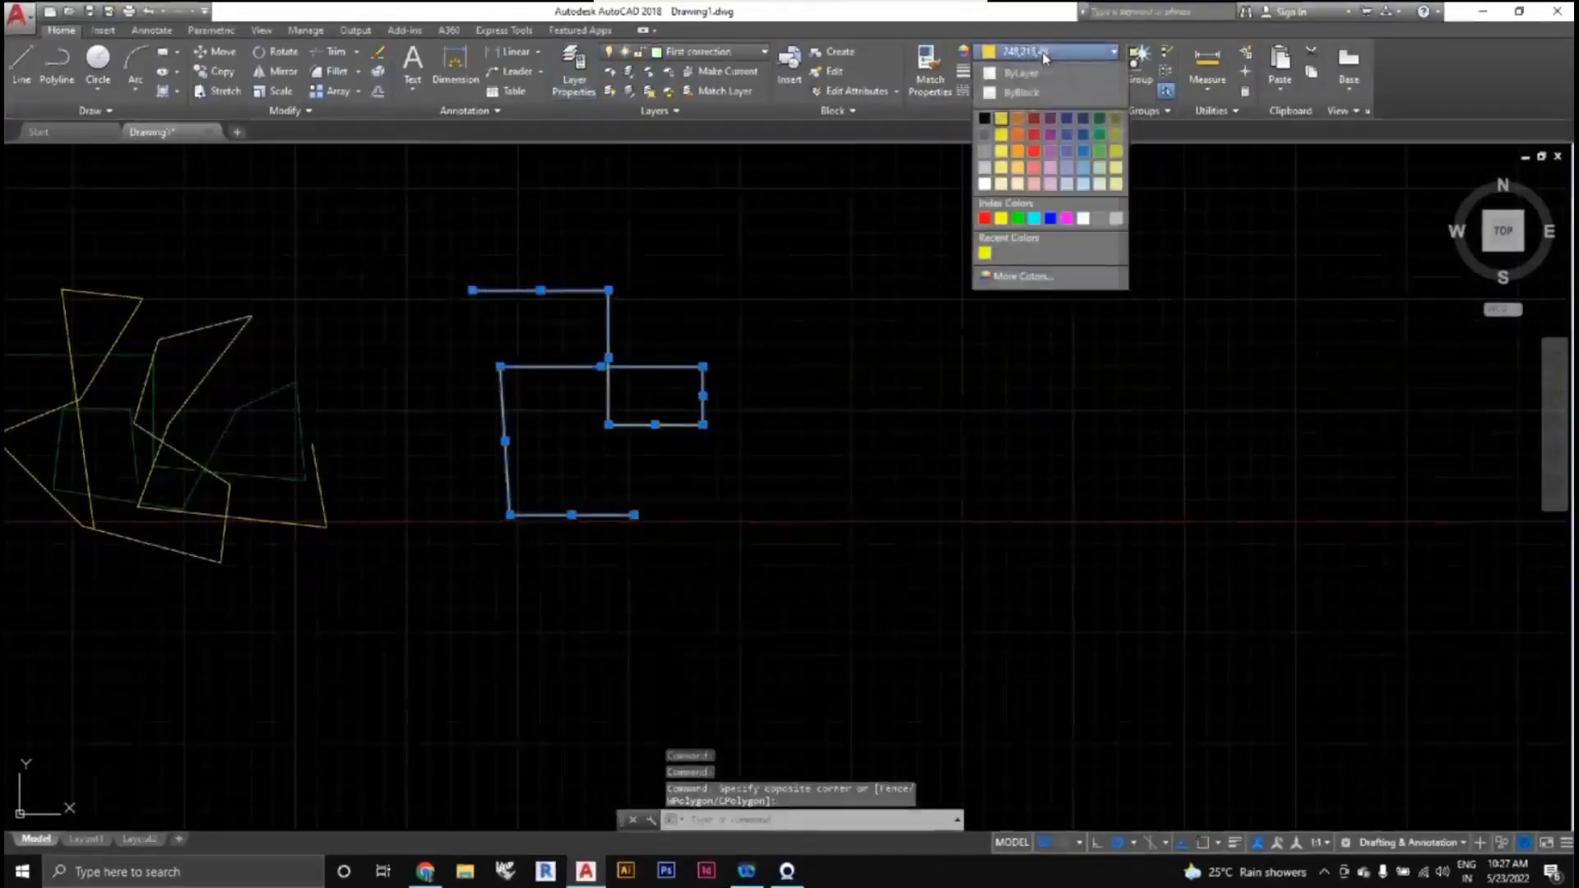
{"action": "left_click", "coordinate": [1031, 74]}
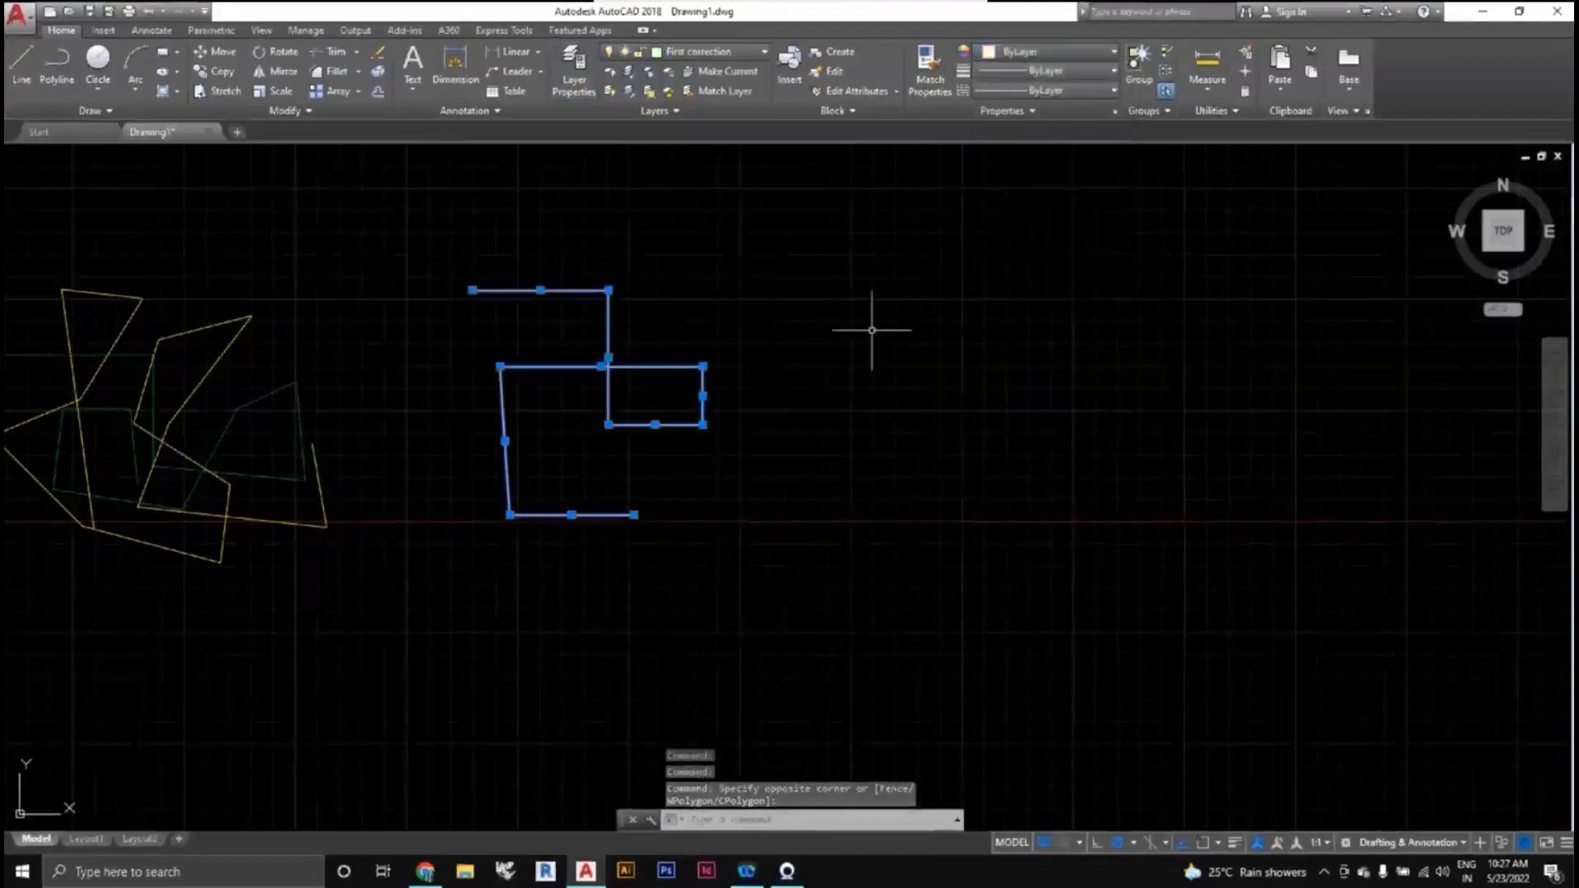
{"action": "key", "text": "Escape"}
Reselect the stepped line chain and assign it to layer 0.
{"action": "left_click", "coordinate": [779, 580]}
{"action": "left_click", "coordinate": [447, 228]}
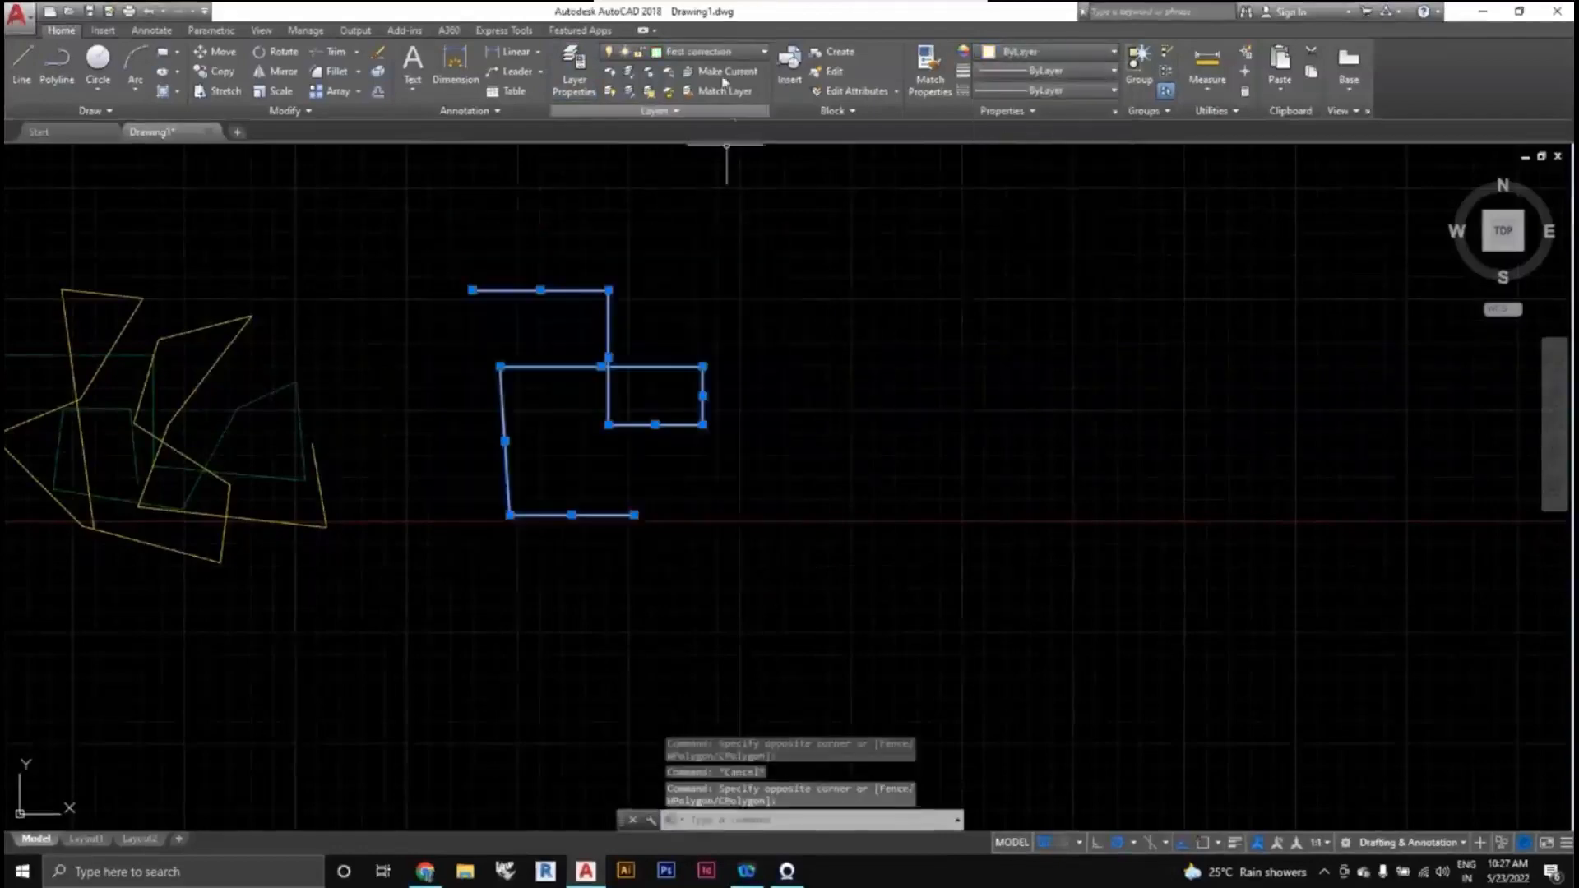
{"action": "left_click", "coordinate": [713, 53]}
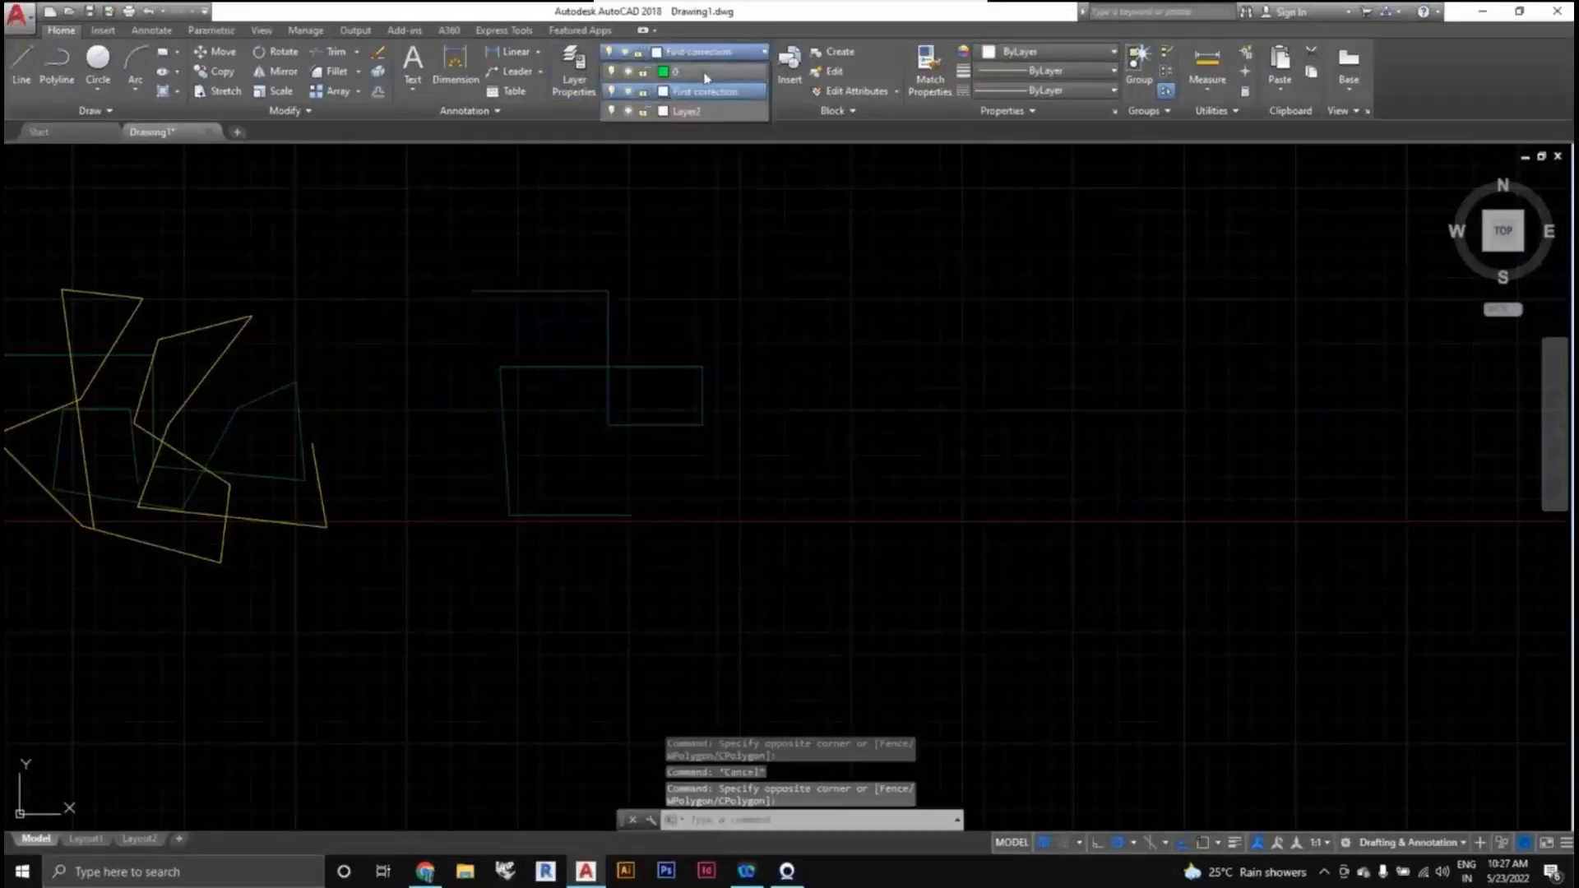
{"action": "left_click", "coordinate": [690, 71]}
{"action": "key", "text": "Escape"}
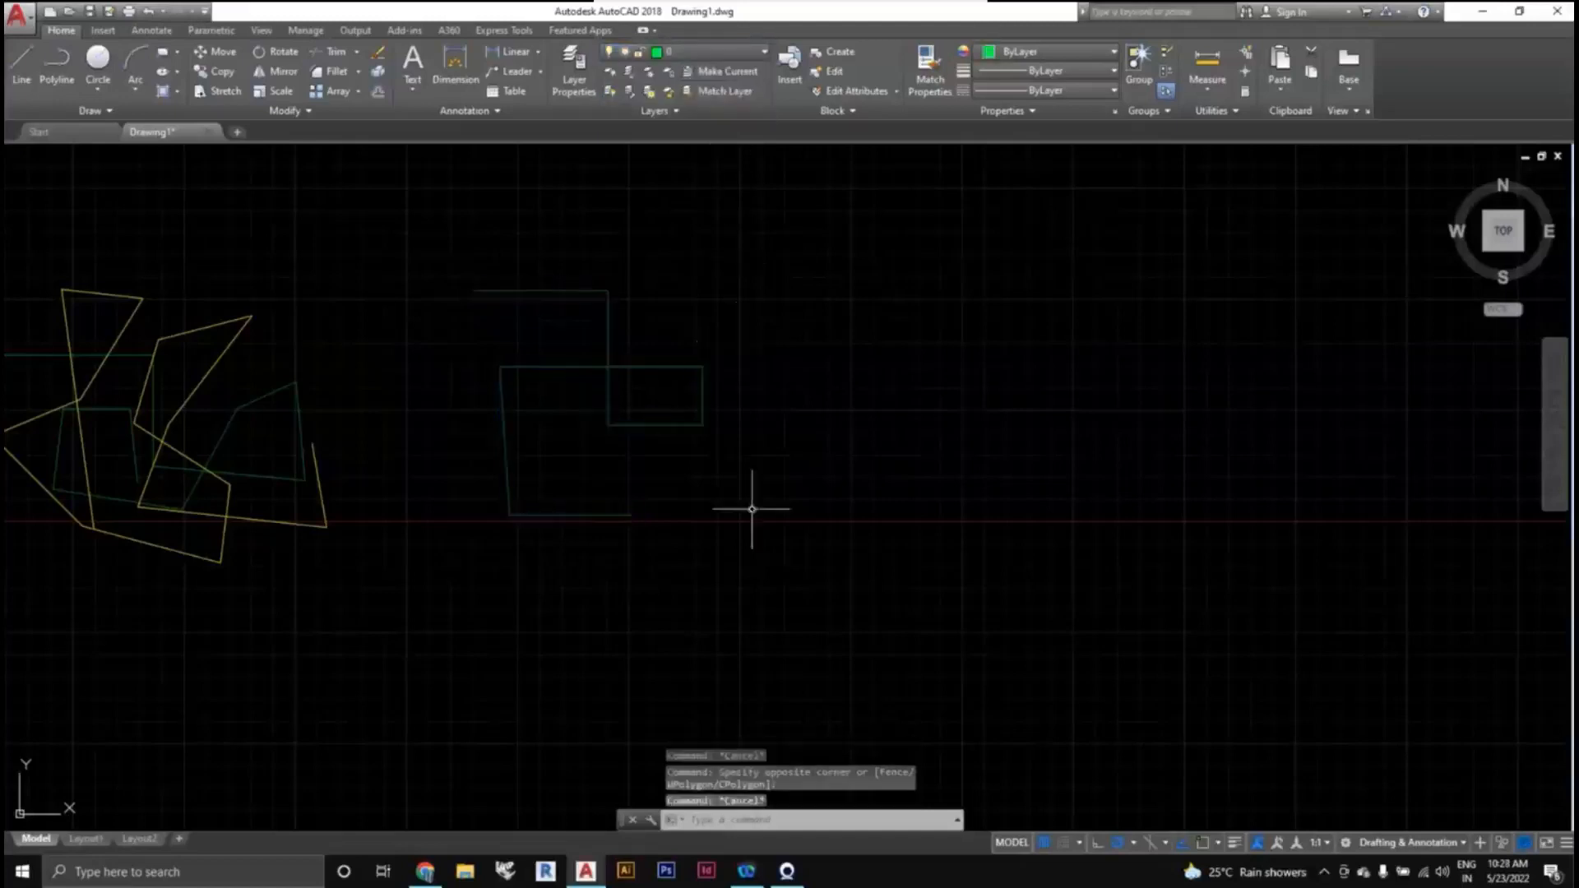
{"action": "key", "text": "Escape"}
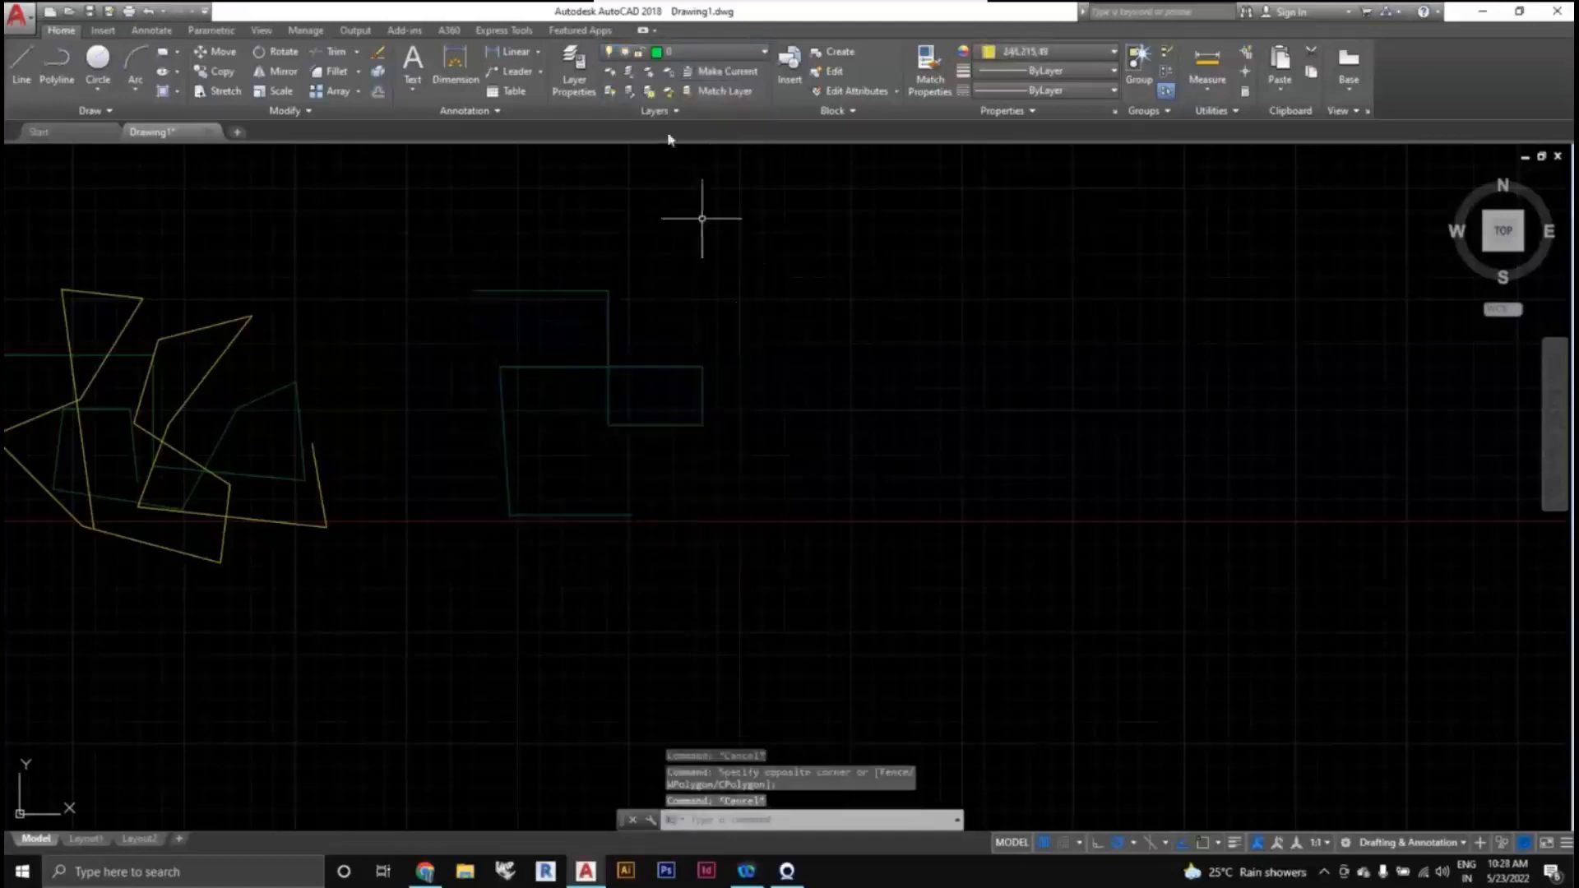
Examine the layer and color properties of the stepped line chain against the current drawing defaults.
{"action": "left_click", "coordinate": [695, 51]}
{"action": "left_click", "coordinate": [705, 56]}
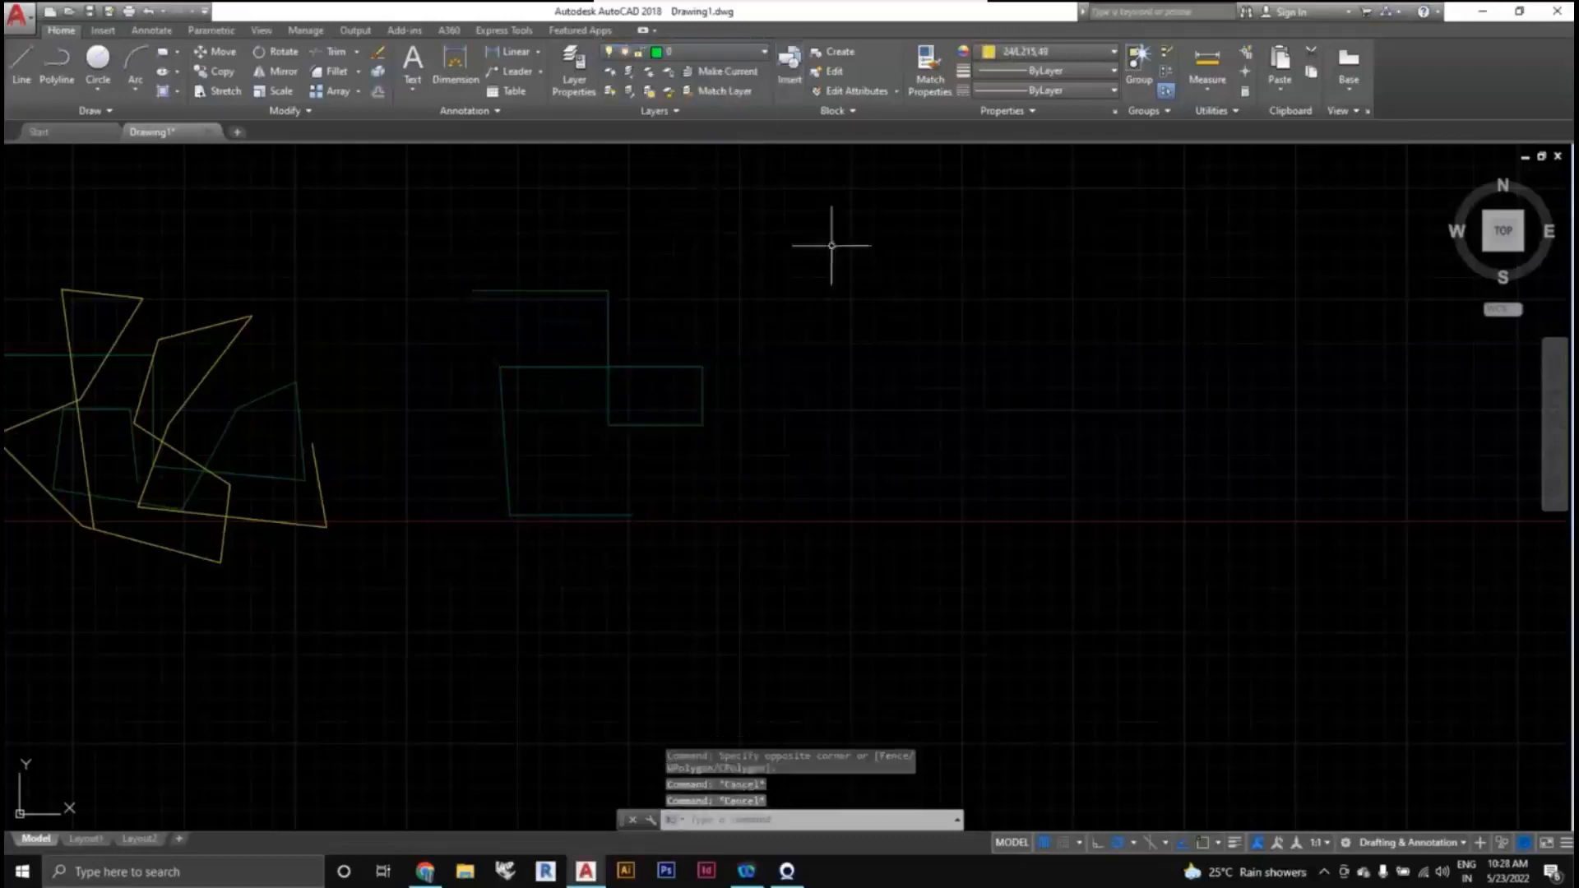
{"action": "left_click", "coordinate": [764, 606]}
{"action": "left_click", "coordinate": [509, 274]}
{"action": "left_click", "coordinate": [1024, 55]}
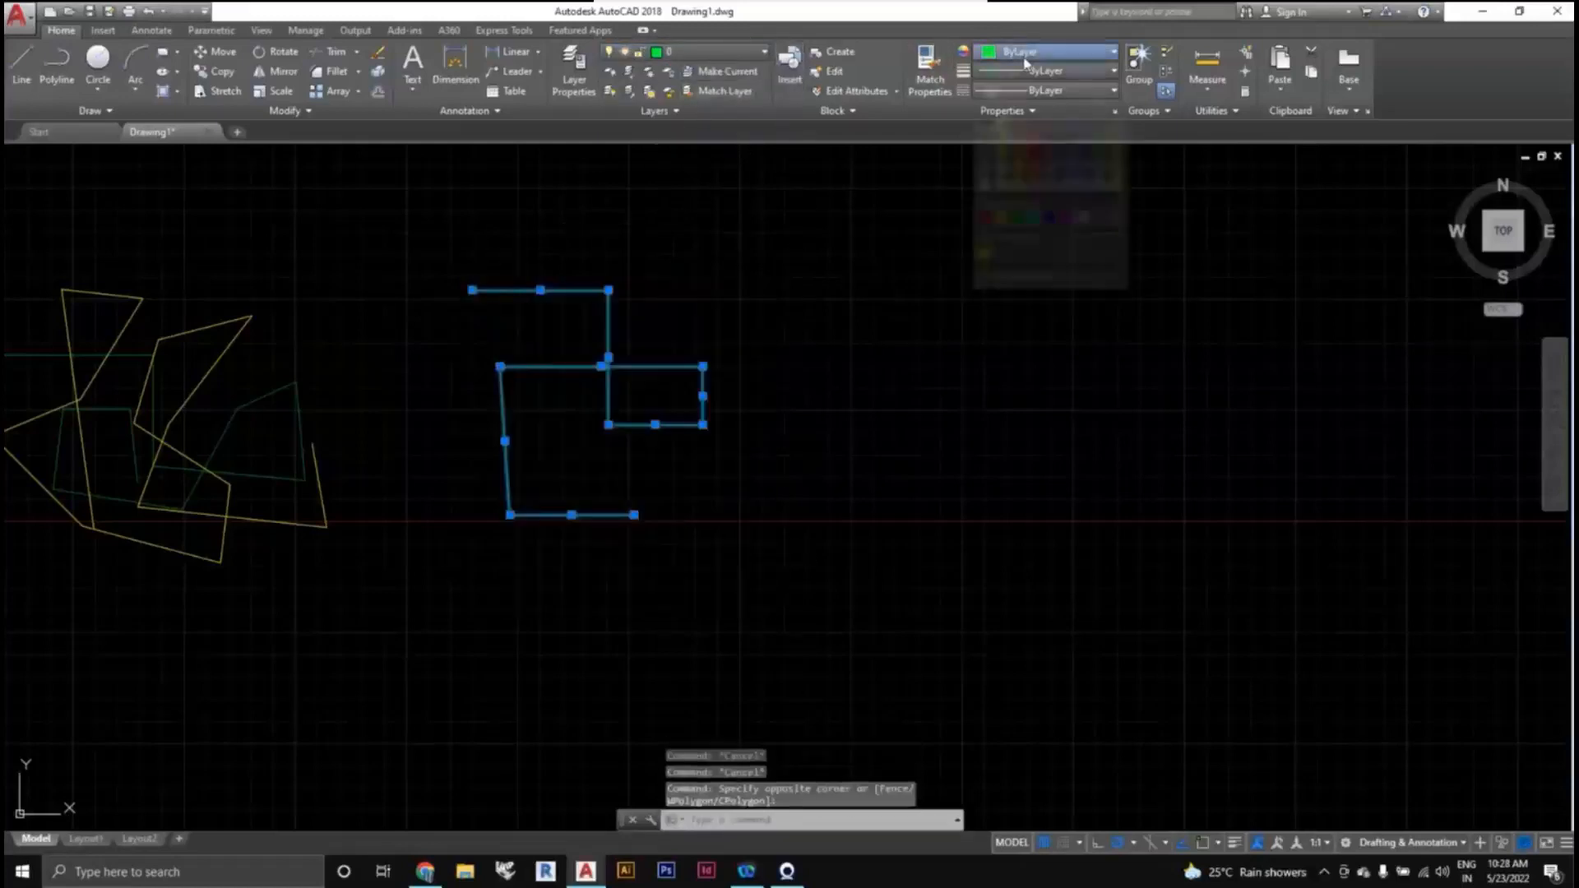
{"action": "left_click", "coordinate": [702, 48]}
{"action": "middle_click_drag", "start_coordinate": [811, 370], "coordinate": [780, 363]}
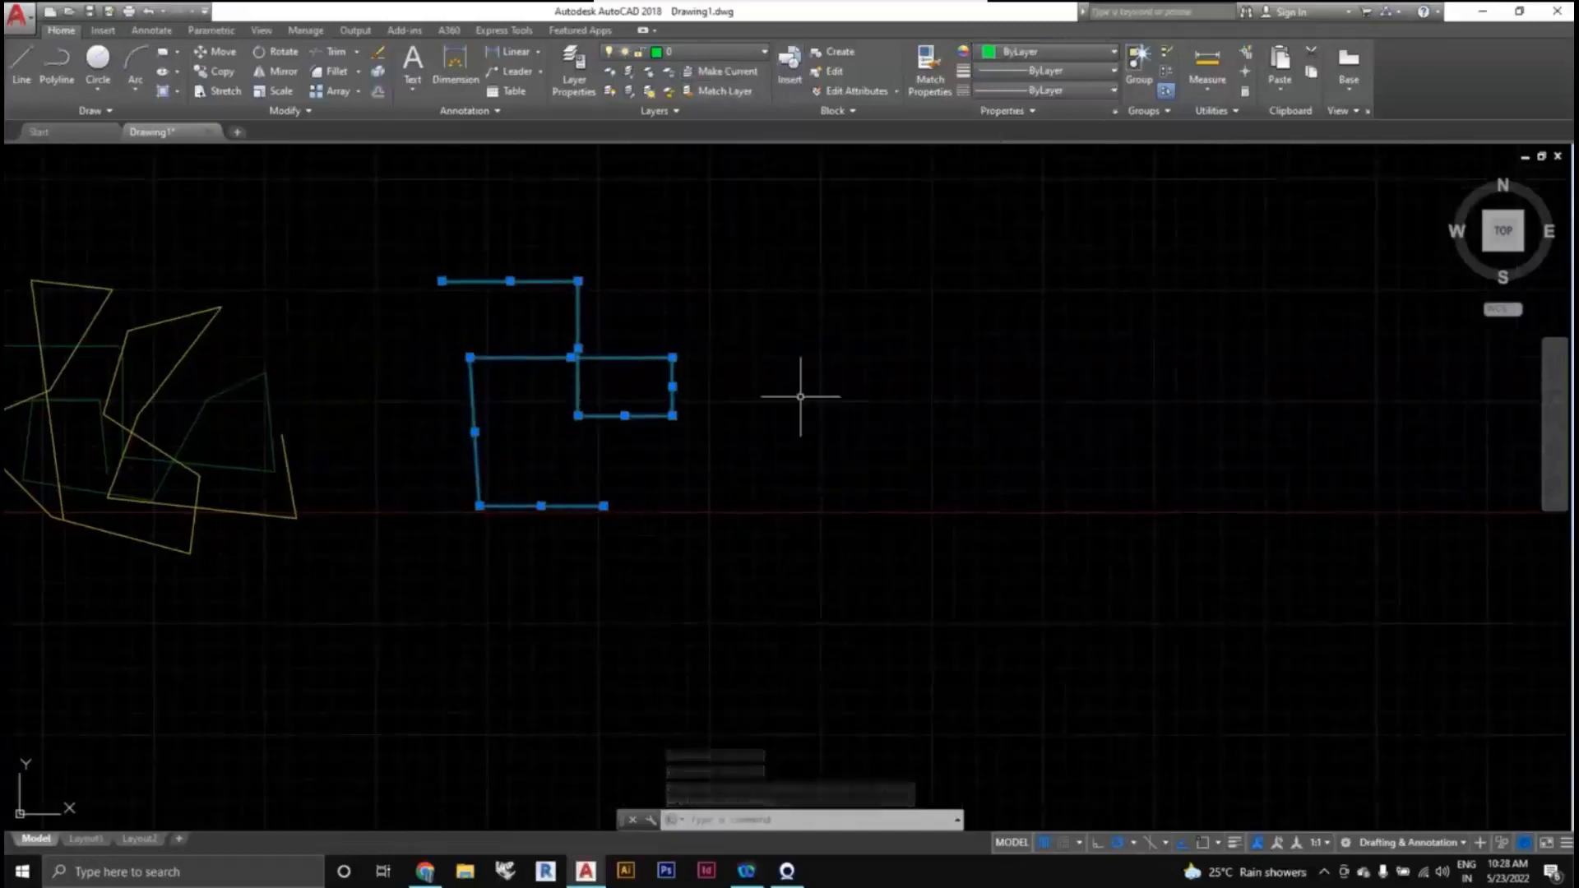
{"action": "key", "text": "Escape"}
{"action": "middle_click_drag", "start_coordinate": [768, 479], "coordinate": [709, 472]}
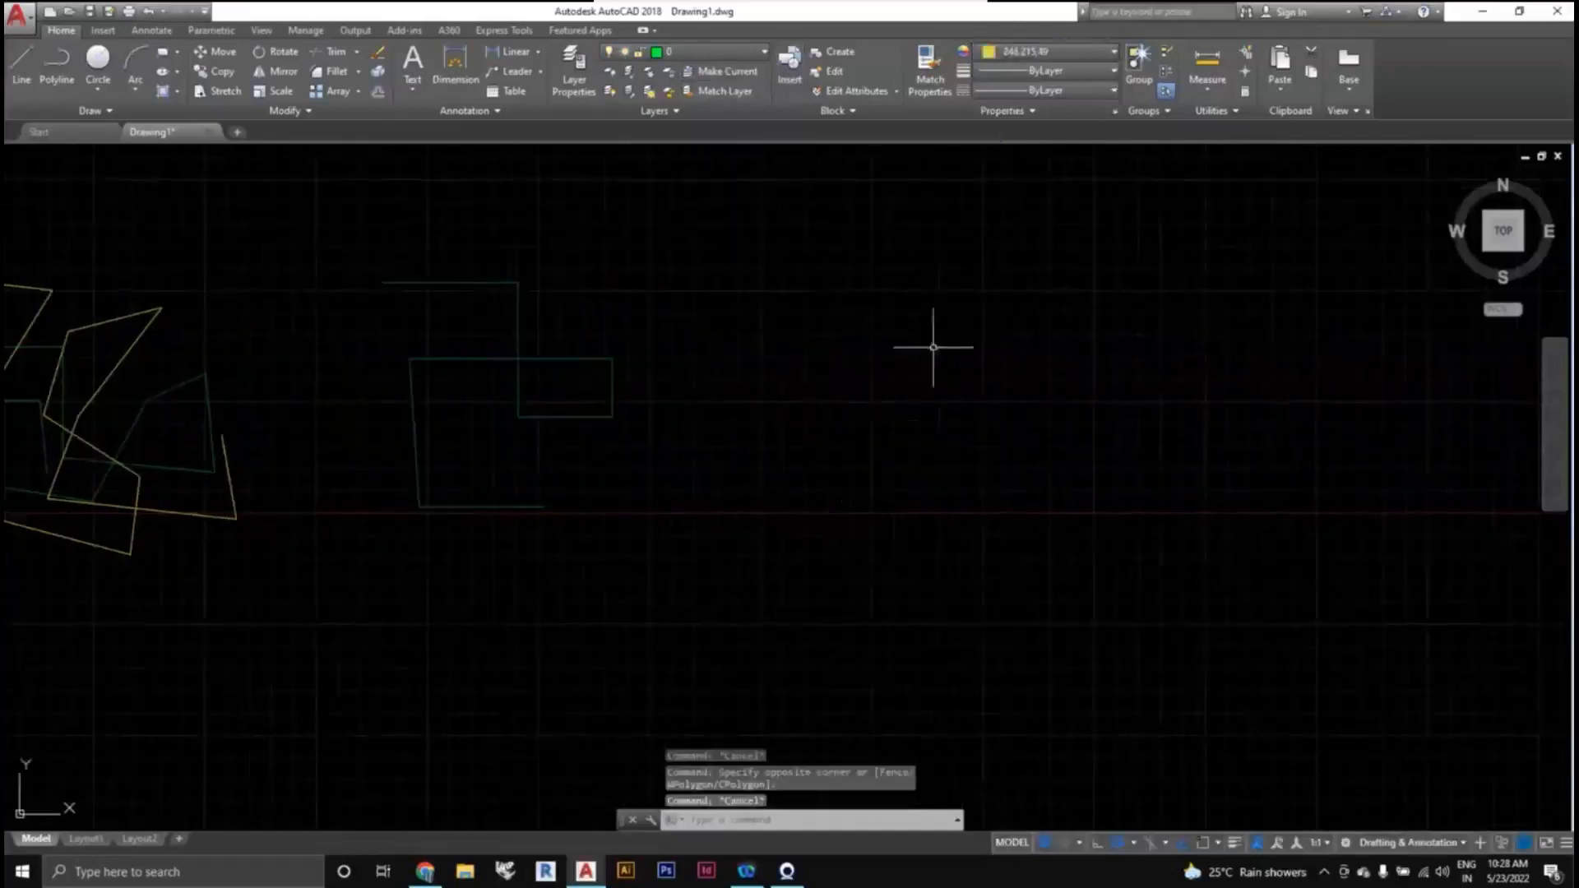
{"action": "scroll", "coordinate": [872, 395], "scroll_direction": "down", "scroll_amount": 2}
{"action": "scroll", "coordinate": [717, 430], "scroll_direction": "up", "scroll_amount": 2}
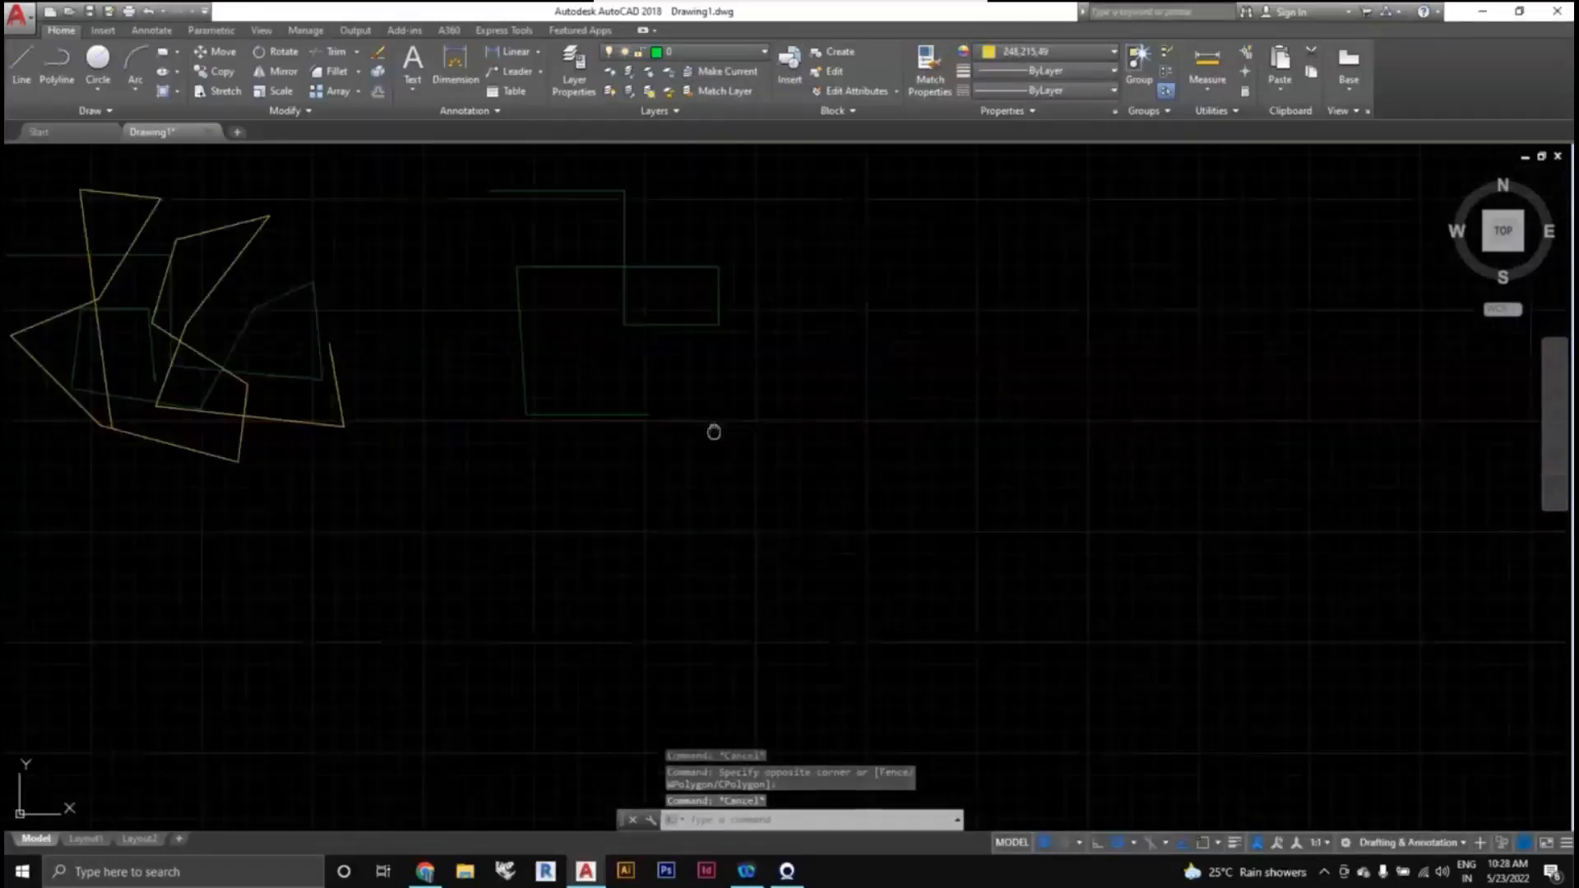
{"action": "middle_click_drag", "start_coordinate": [715, 430], "coordinate": [762, 418]}
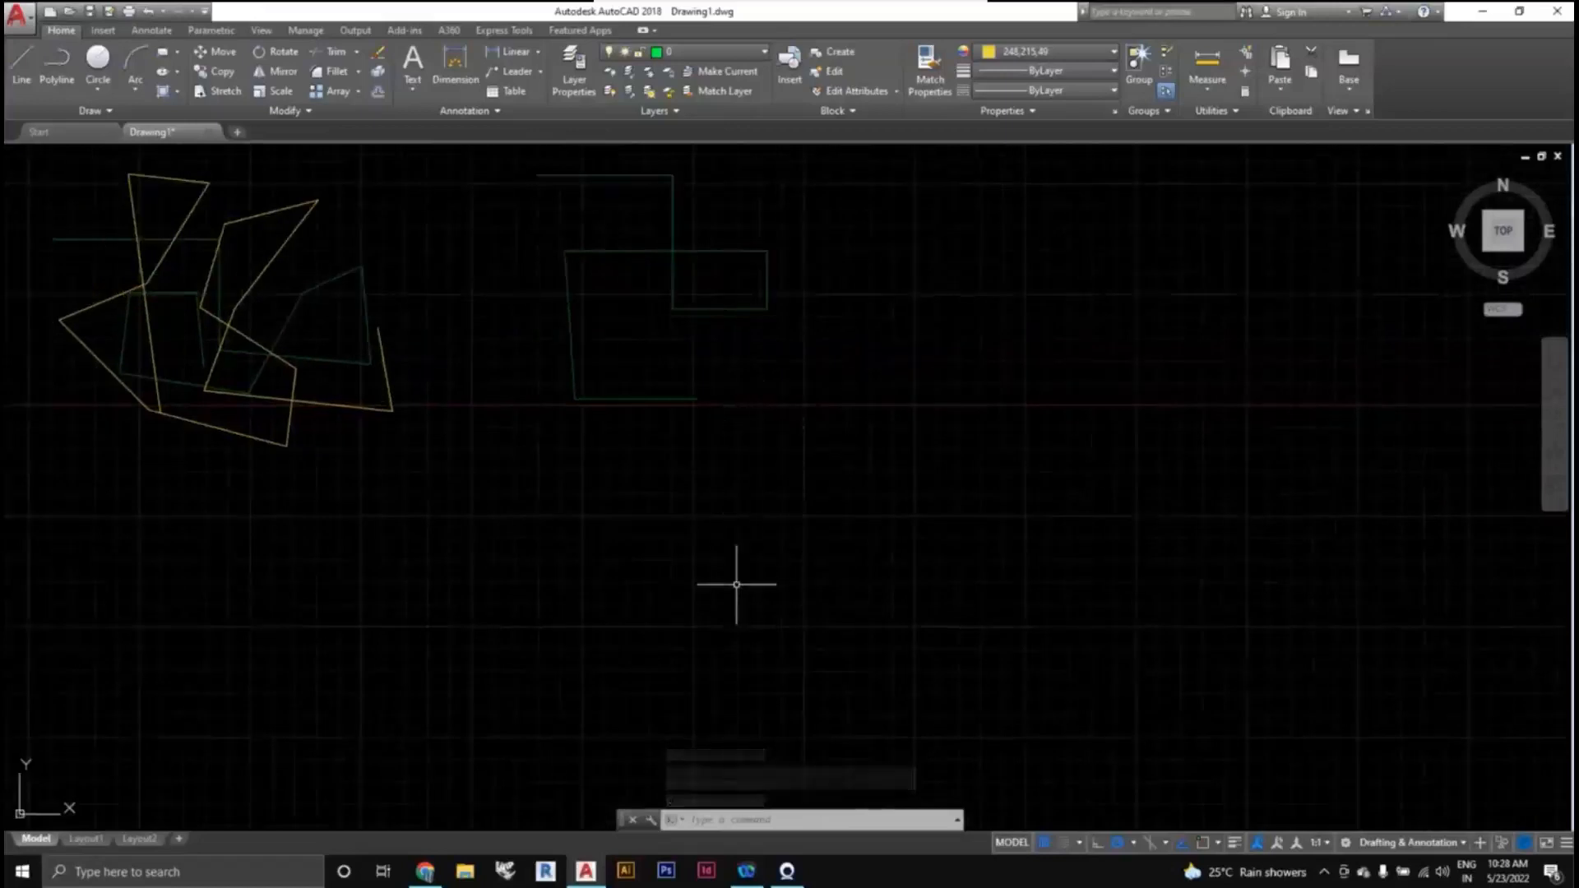
{"action": "mouse_move", "coordinate": [733, 582]}
{"action": "middle_mouse_down"}
{"action": "mouse_move", "coordinate": [754, 497]}
{"action": "mouse_move", "coordinate": [922, 483]}
{"action": "middle_mouse_up"}
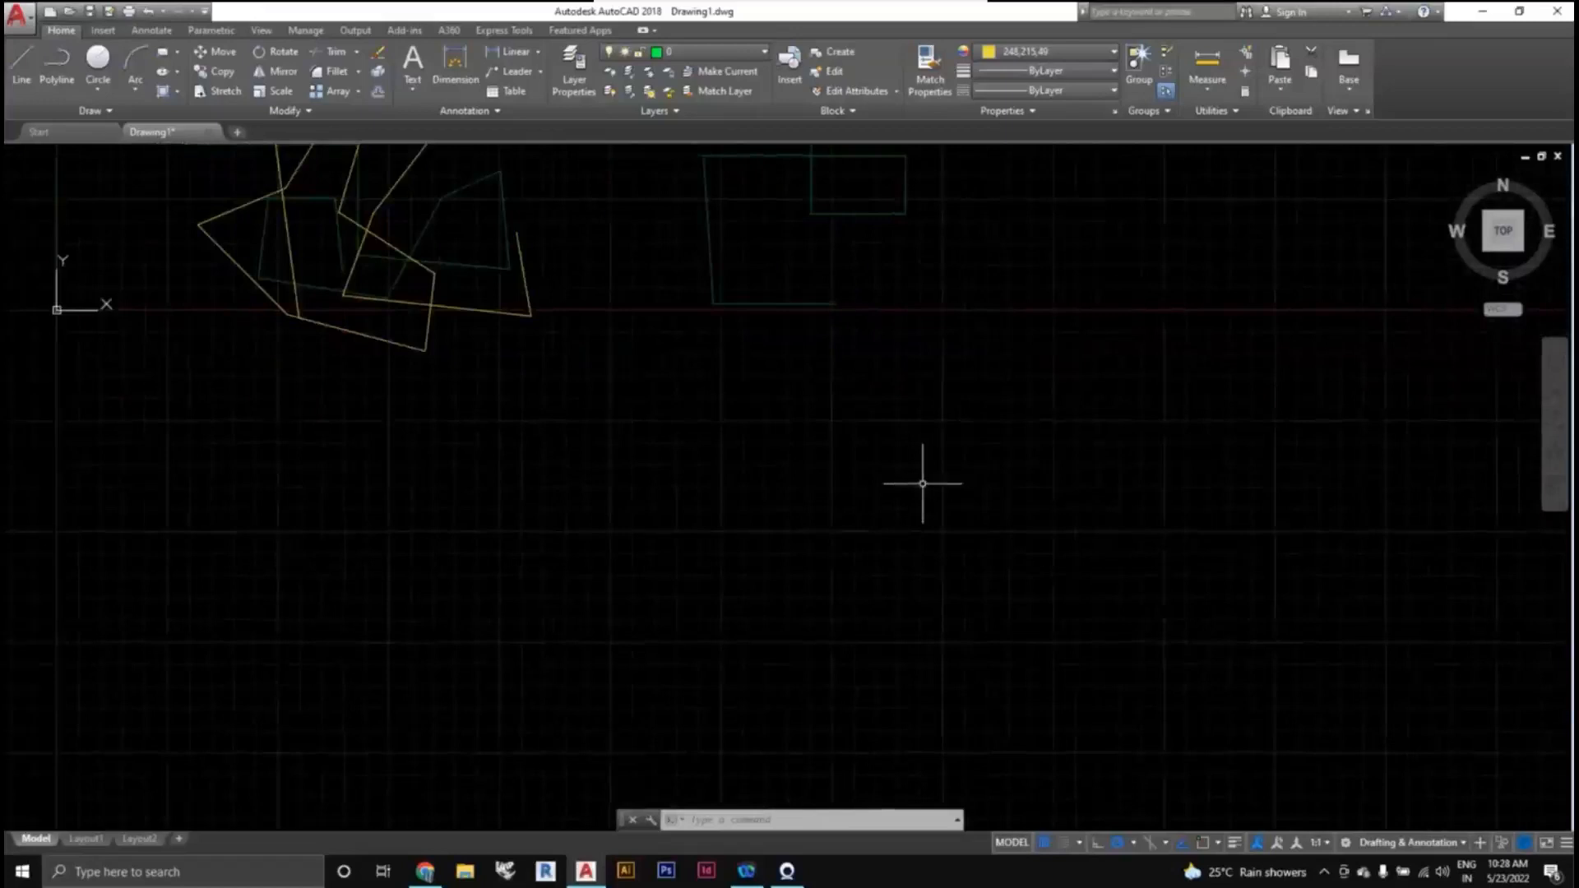
Draw a horizontal line about 4900 units long in the empty area below the existing shapes.
{"action": "type", "text": "l"}
{"action": "key", "text": "Return"}
{"action": "left_click", "coordinate": [664, 464]}
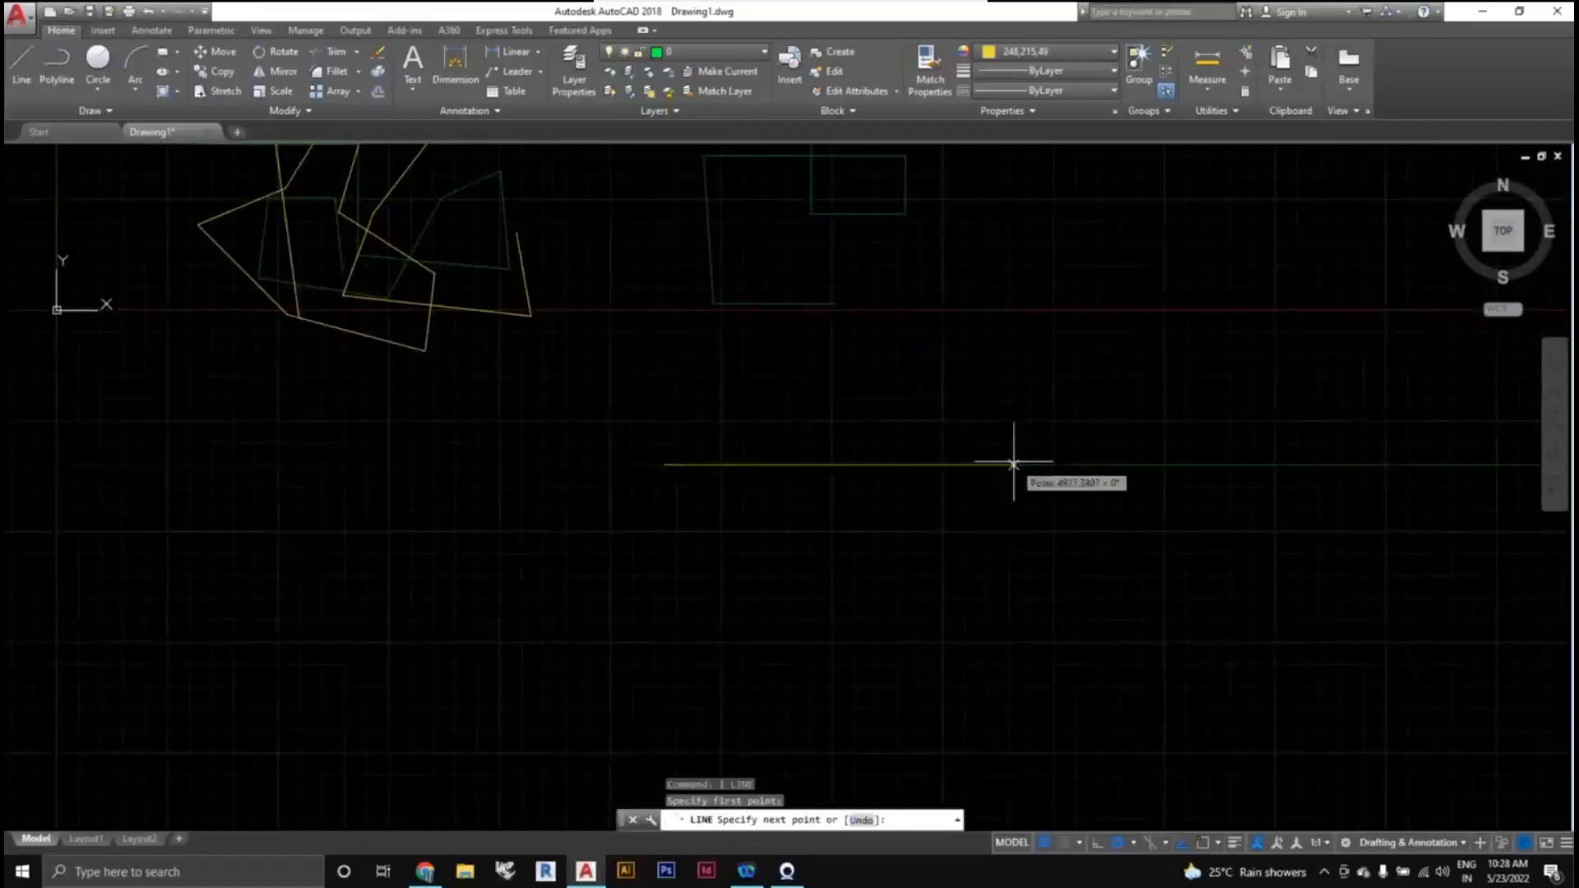
{"action": "left_click", "coordinate": [1014, 465]}
{"action": "middle_click_drag", "start_coordinate": [997, 626], "coordinate": [897, 612]}
{"action": "key", "text": "Escape"}
{"action": "left_click", "coordinate": [934, 541]}
{"action": "left_click", "coordinate": [846, 407]}
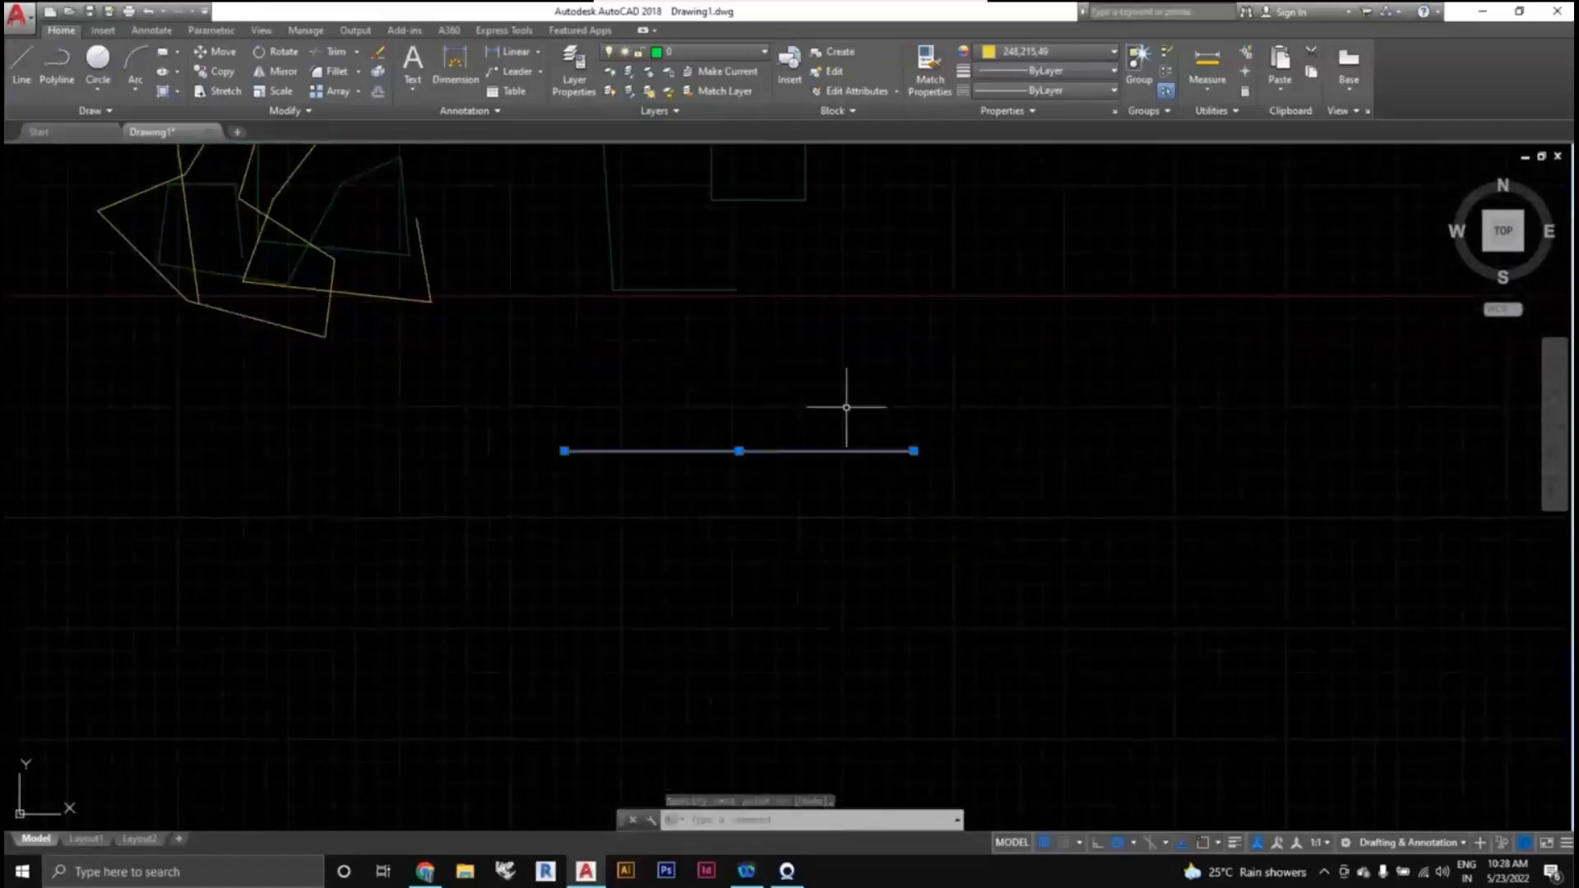
{"action": "key", "text": "Escape"}
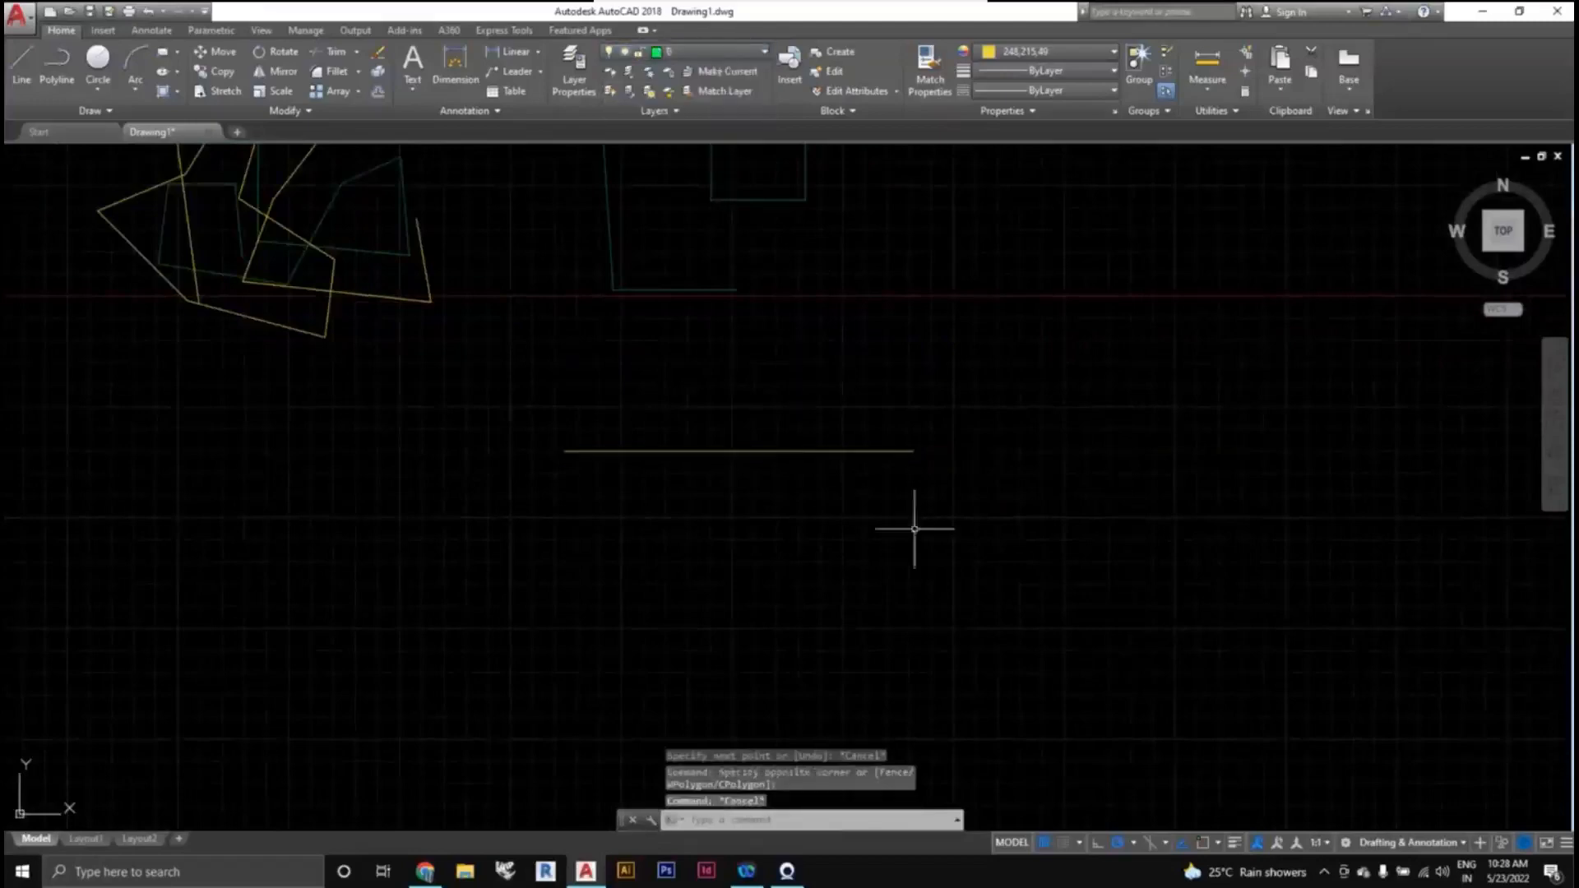
Make First correction the current layer.
{"action": "mouse_move", "coordinate": [913, 529]}
{"action": "middle_mouse_down"}
{"action": "mouse_move", "coordinate": [840, 473]}
{"action": "mouse_move", "coordinate": [874, 483]}
{"action": "mouse_move", "coordinate": [844, 477]}
{"action": "middle_mouse_up"}
{"action": "left_click", "coordinate": [699, 54]}
{"action": "left_click", "coordinate": [708, 93]}
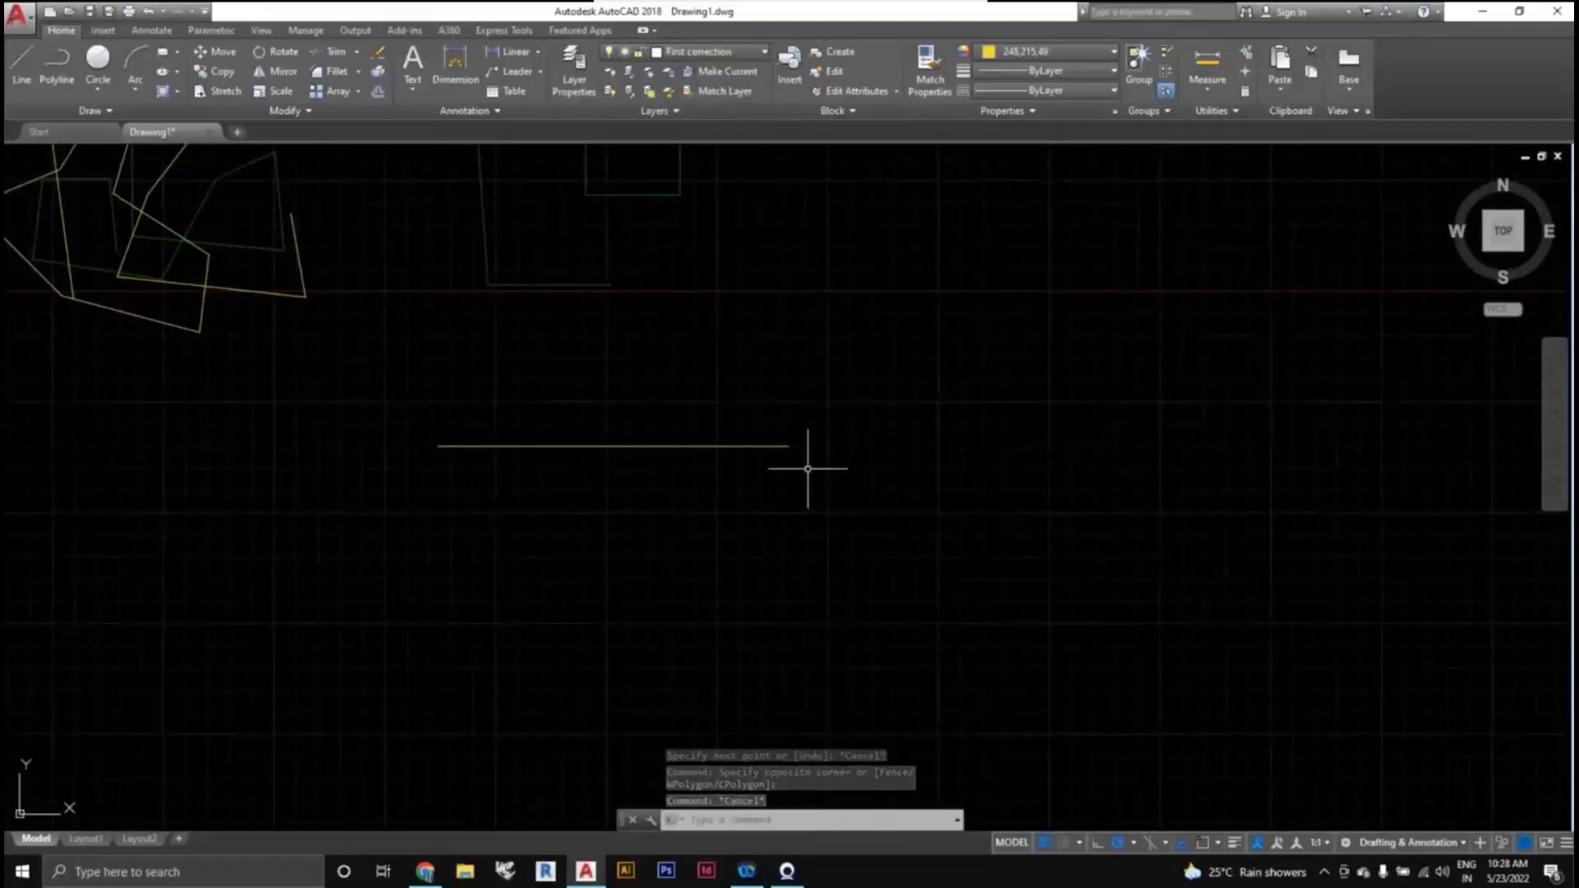
Draw a chain of five connected line segments from the right end of the horizontal line, crossing itself at the end.
{"action": "type", "text": "l"}
{"action": "key", "text": "Return"}
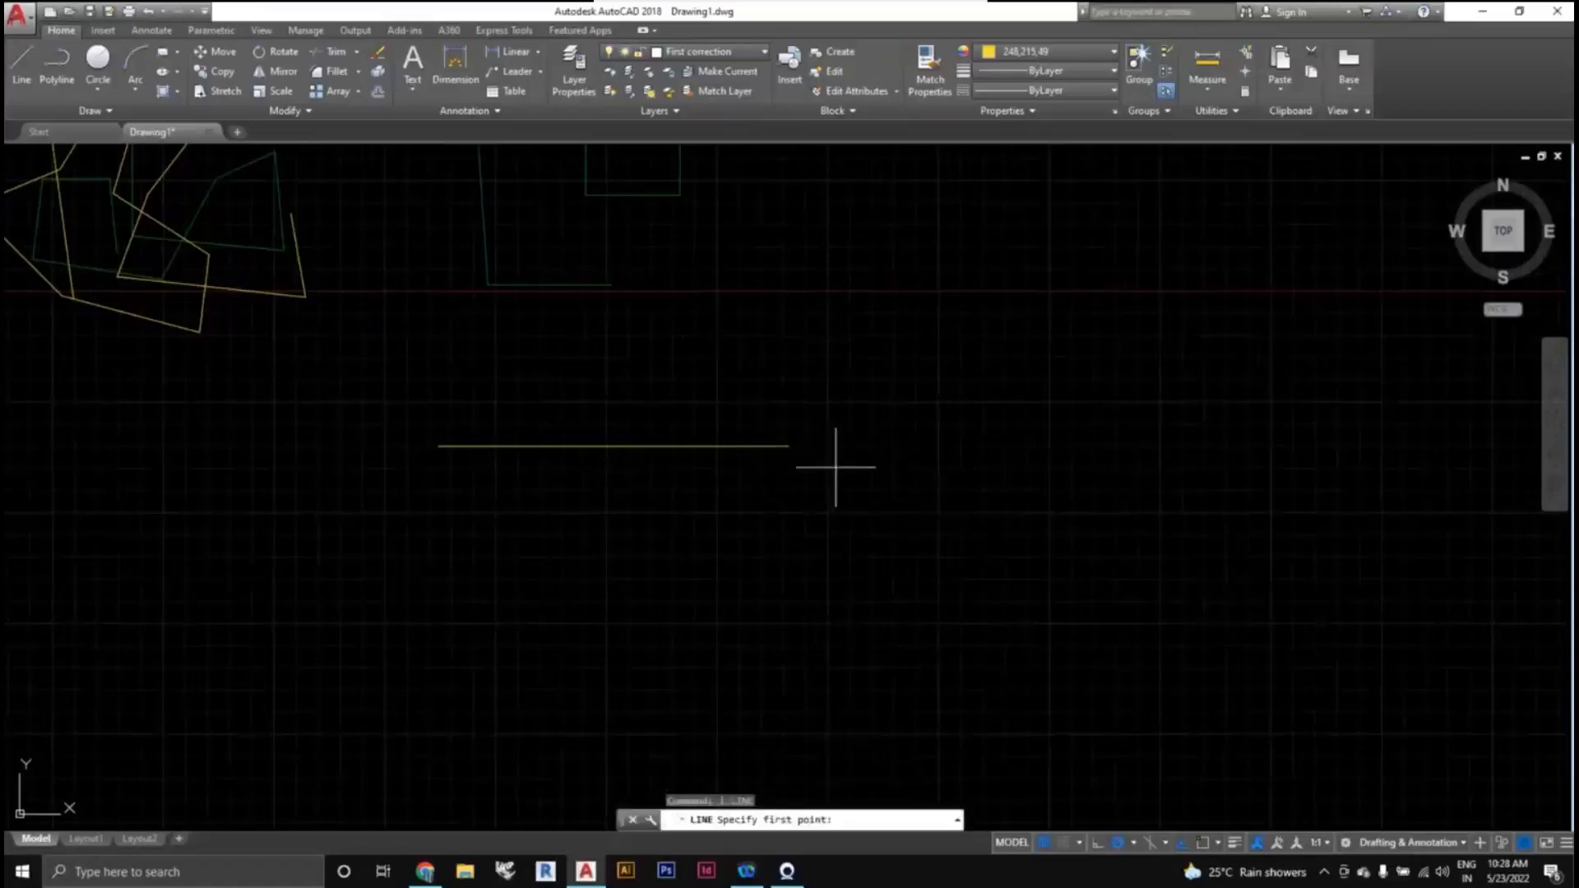
{"action": "left_click", "coordinate": [788, 445]}
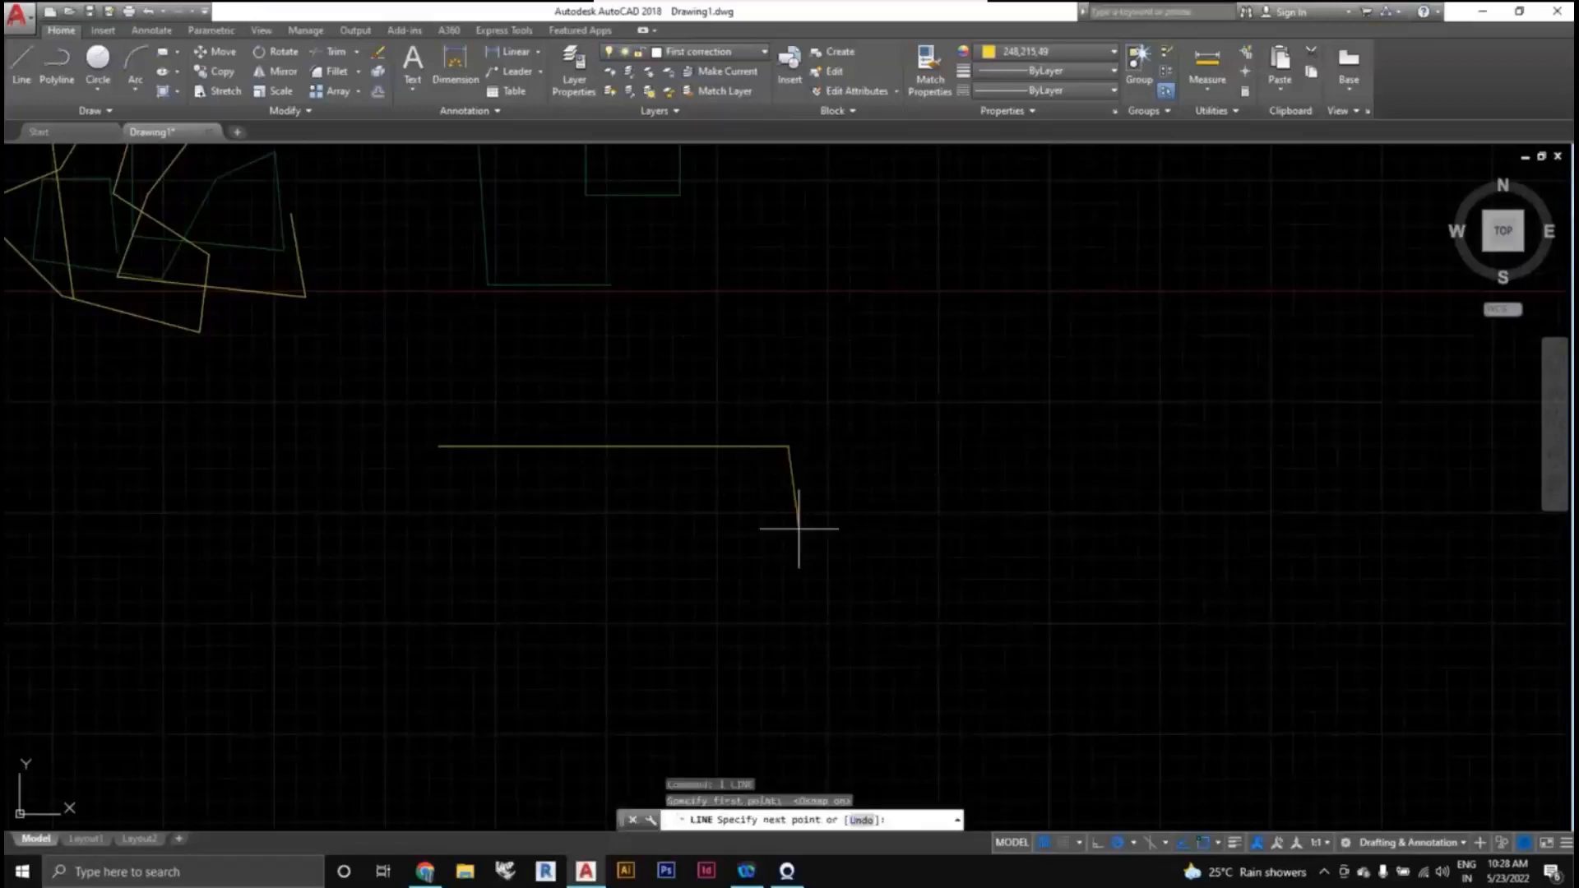
{"action": "left_click", "coordinate": [797, 530]}
{"action": "left_click", "coordinate": [959, 531]}
{"action": "left_click", "coordinate": [958, 421]}
{"action": "left_click", "coordinate": [851, 450]}
{"action": "left_click", "coordinate": [888, 610]}
{"action": "key", "text": "Escape"}
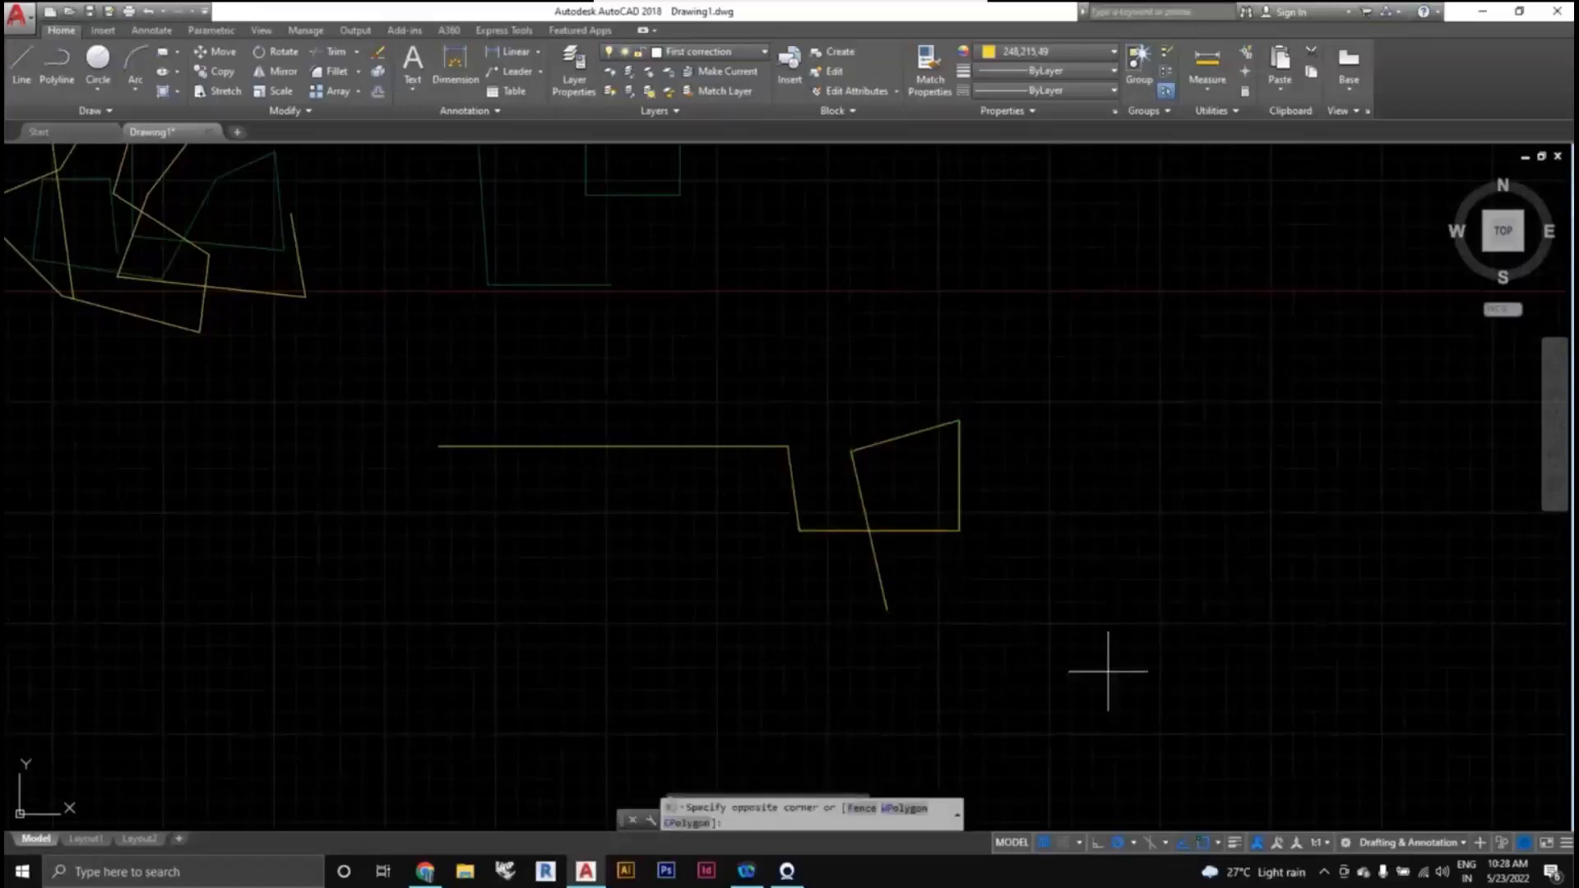
{"action": "left_click", "coordinate": [1110, 671]}
{"action": "left_click", "coordinate": [1068, 615]}
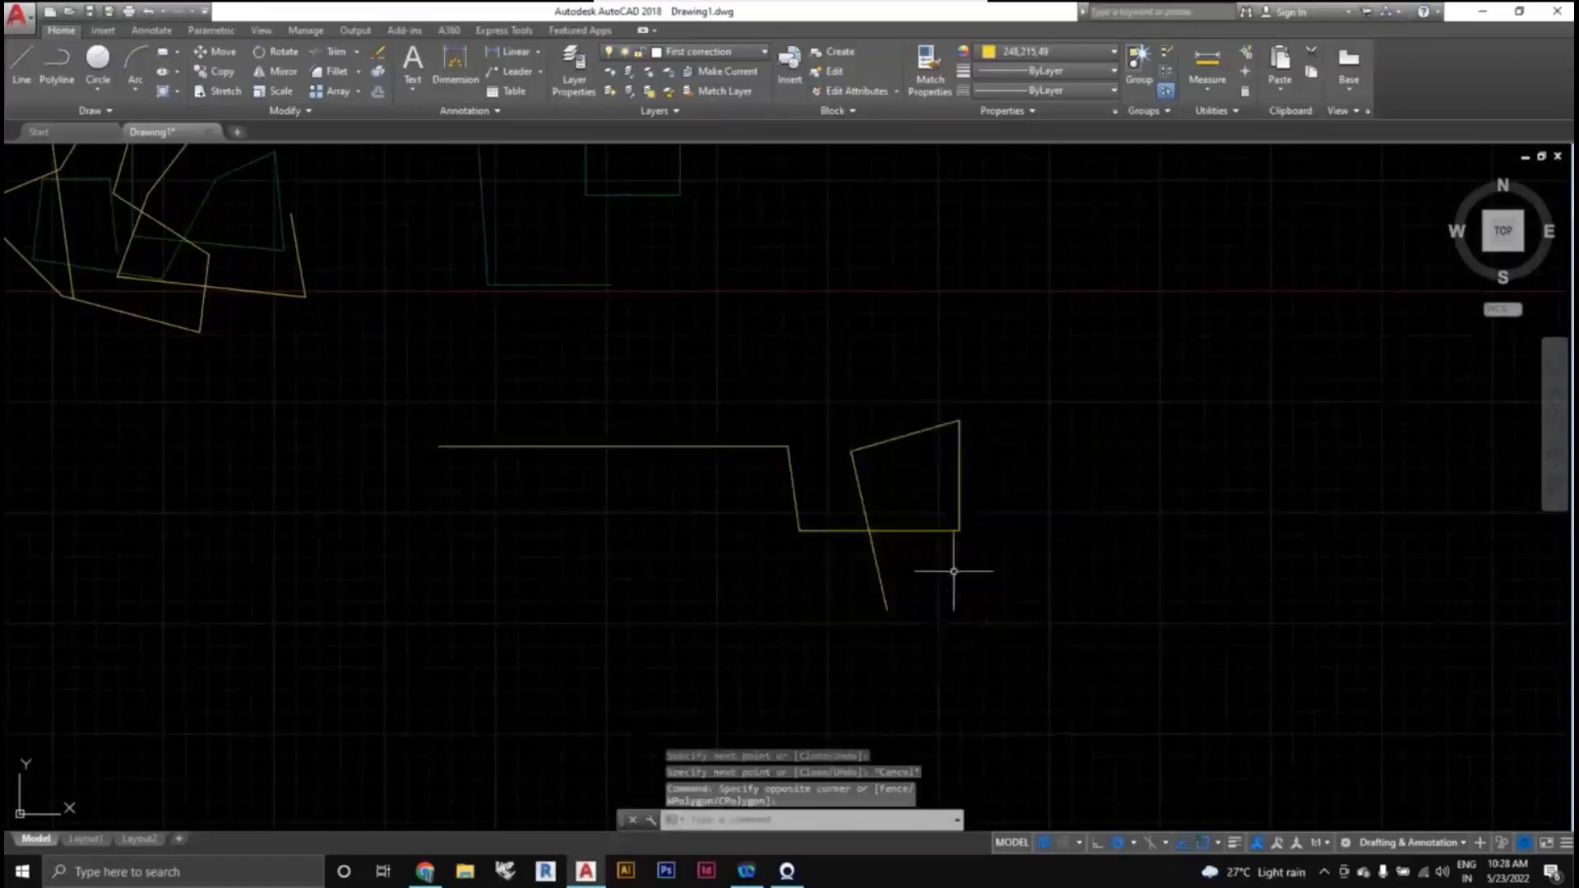
{"action": "scroll", "coordinate": [925, 513], "scroll_direction": "up", "scroll_amount": 2}
{"action": "mouse_move", "coordinate": [954, 572]}
{"action": "middle_mouse_down"}
{"action": "mouse_move", "coordinate": [931, 527]}
{"action": "mouse_move", "coordinate": [952, 512]}
{"action": "mouse_move", "coordinate": [1013, 559]}
{"action": "middle_mouse_up"}
{"action": "scroll", "coordinate": [929, 511], "scroll_direction": "down", "scroll_amount": 2}
{"action": "scroll", "coordinate": [954, 515], "scroll_direction": "up", "scroll_amount": 2}
{"action": "scroll", "coordinate": [956, 516], "scroll_direction": "down", "scroll_amount": 2}
{"action": "scroll", "coordinate": [1001, 556], "scroll_direction": "up", "scroll_amount": 2}
{"action": "scroll", "coordinate": [1001, 564], "scroll_direction": "down", "scroll_amount": 2}
Select the whole line chain and load the FENCELINE1 linetype from acad.lin into the drawing.
{"action": "left_click", "coordinate": [1068, 610]}
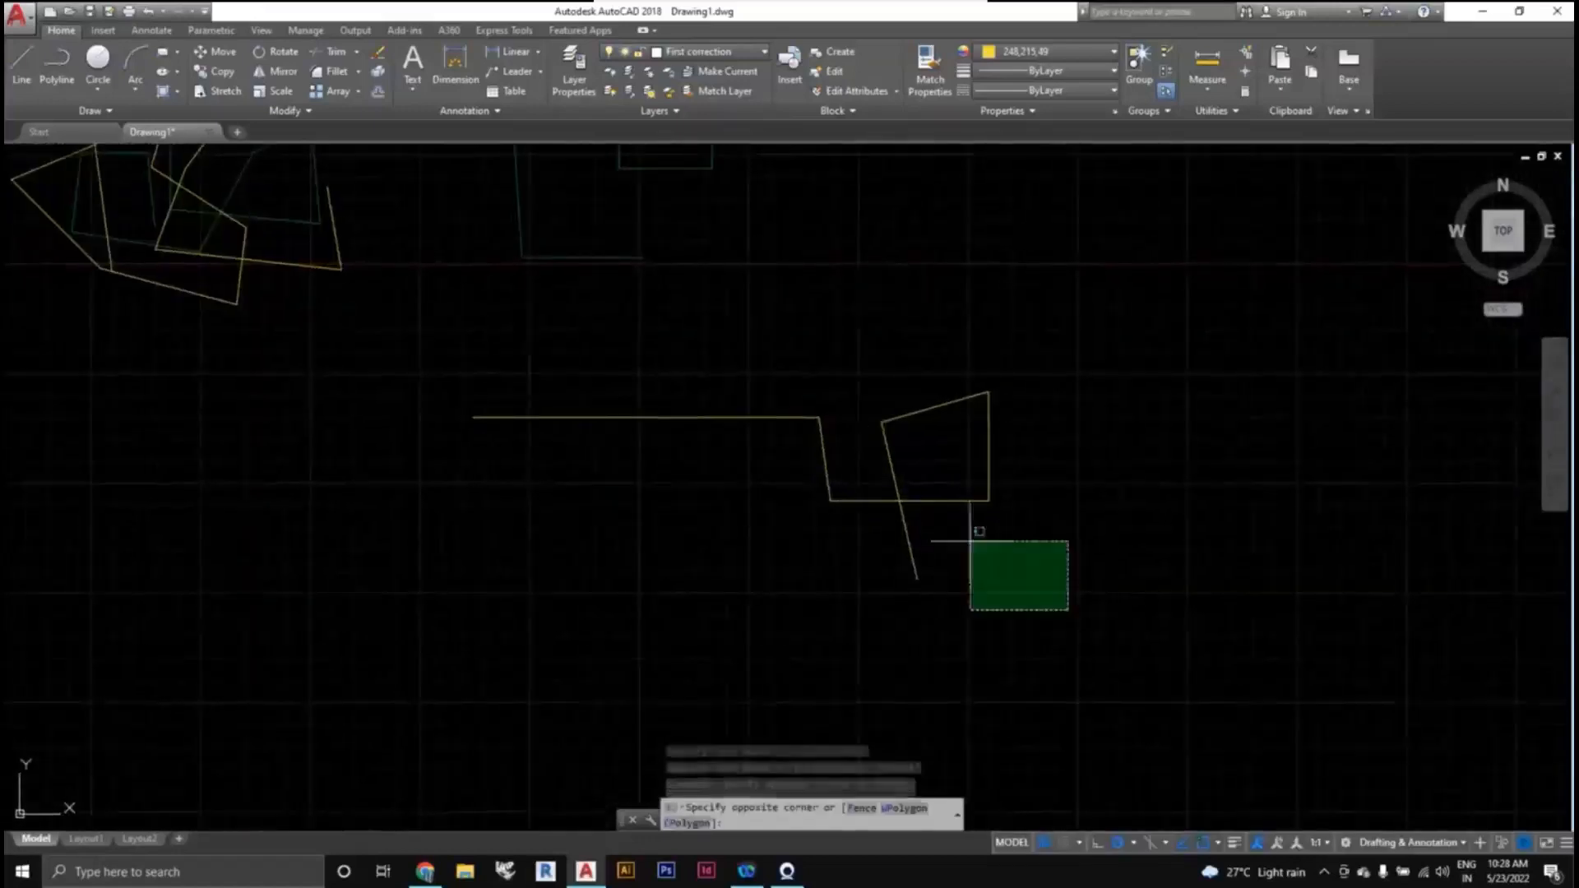
{"action": "left_click", "coordinate": [687, 345]}
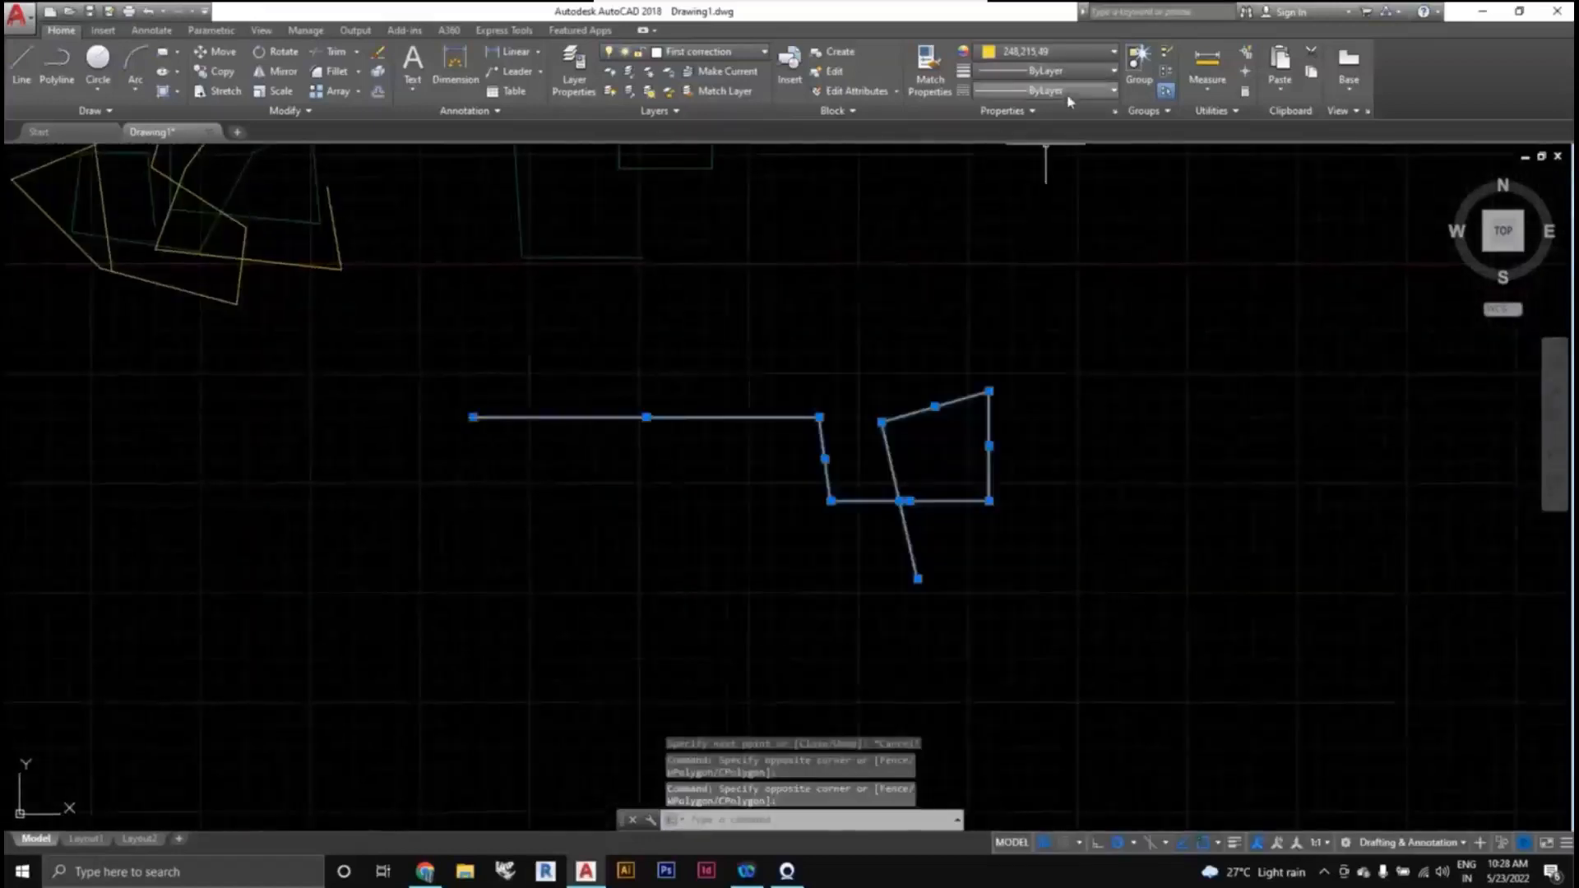
{"action": "left_click", "coordinate": [1068, 92]}
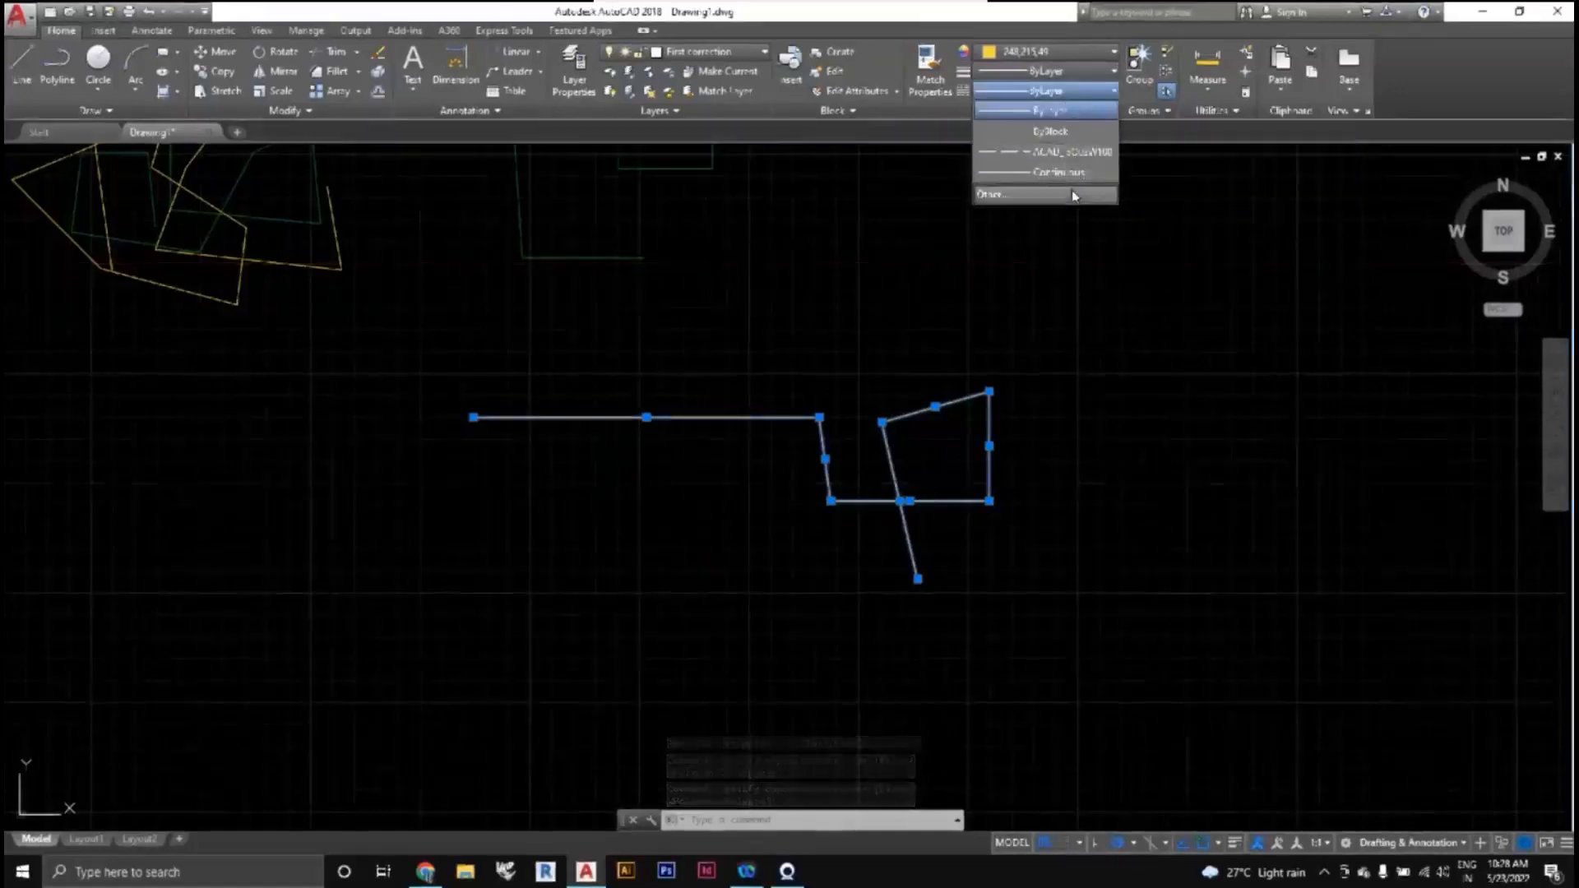
{"action": "left_click", "coordinate": [1072, 194]}
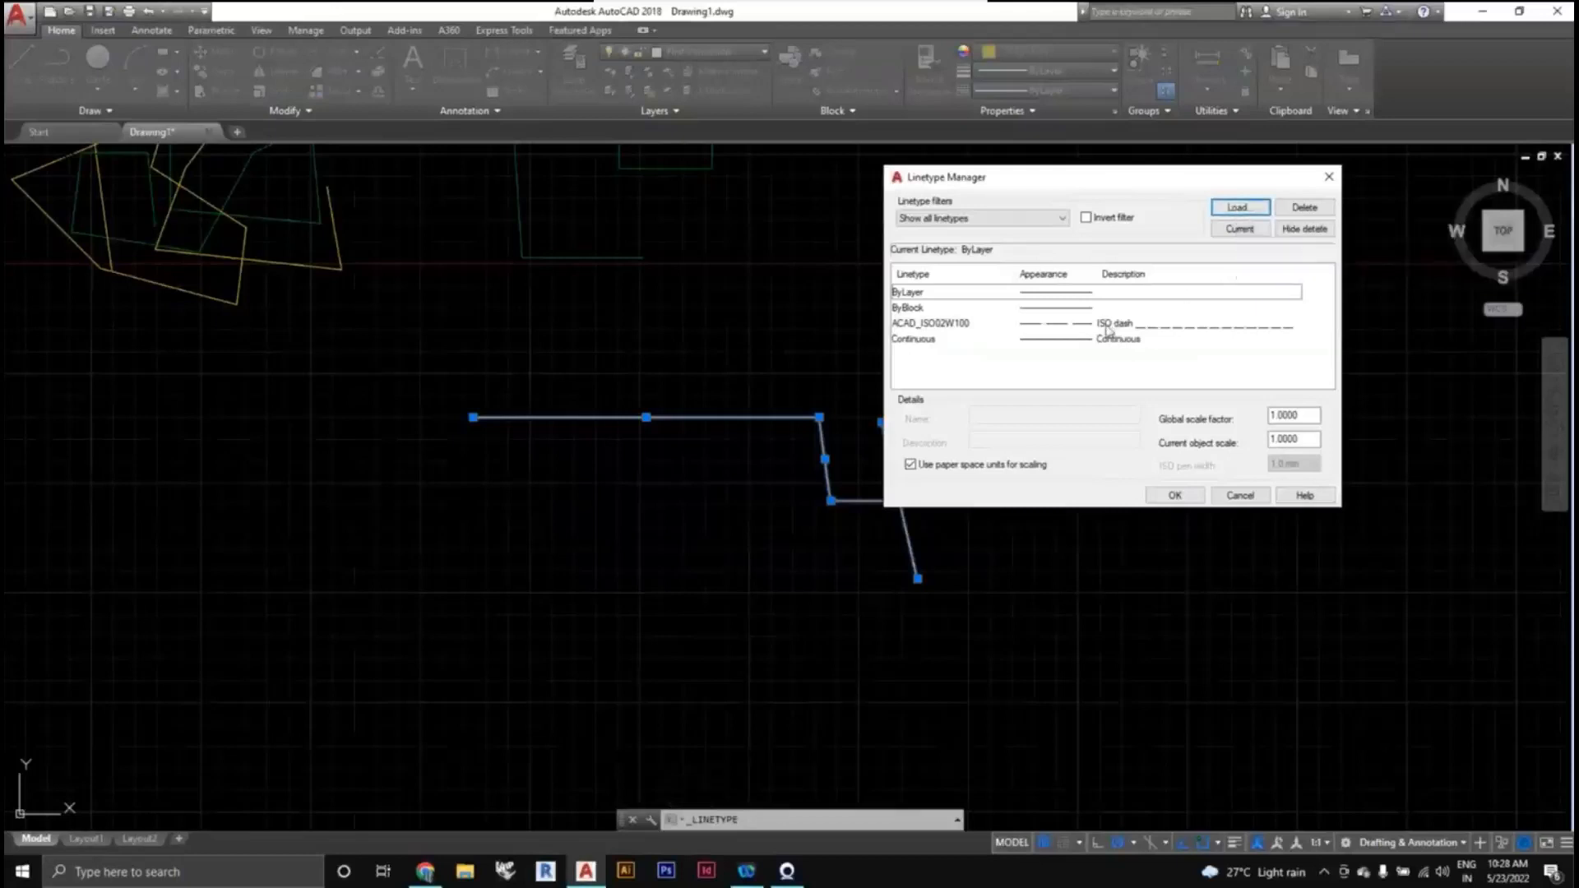
{"action": "left_click", "coordinate": [1234, 209]}
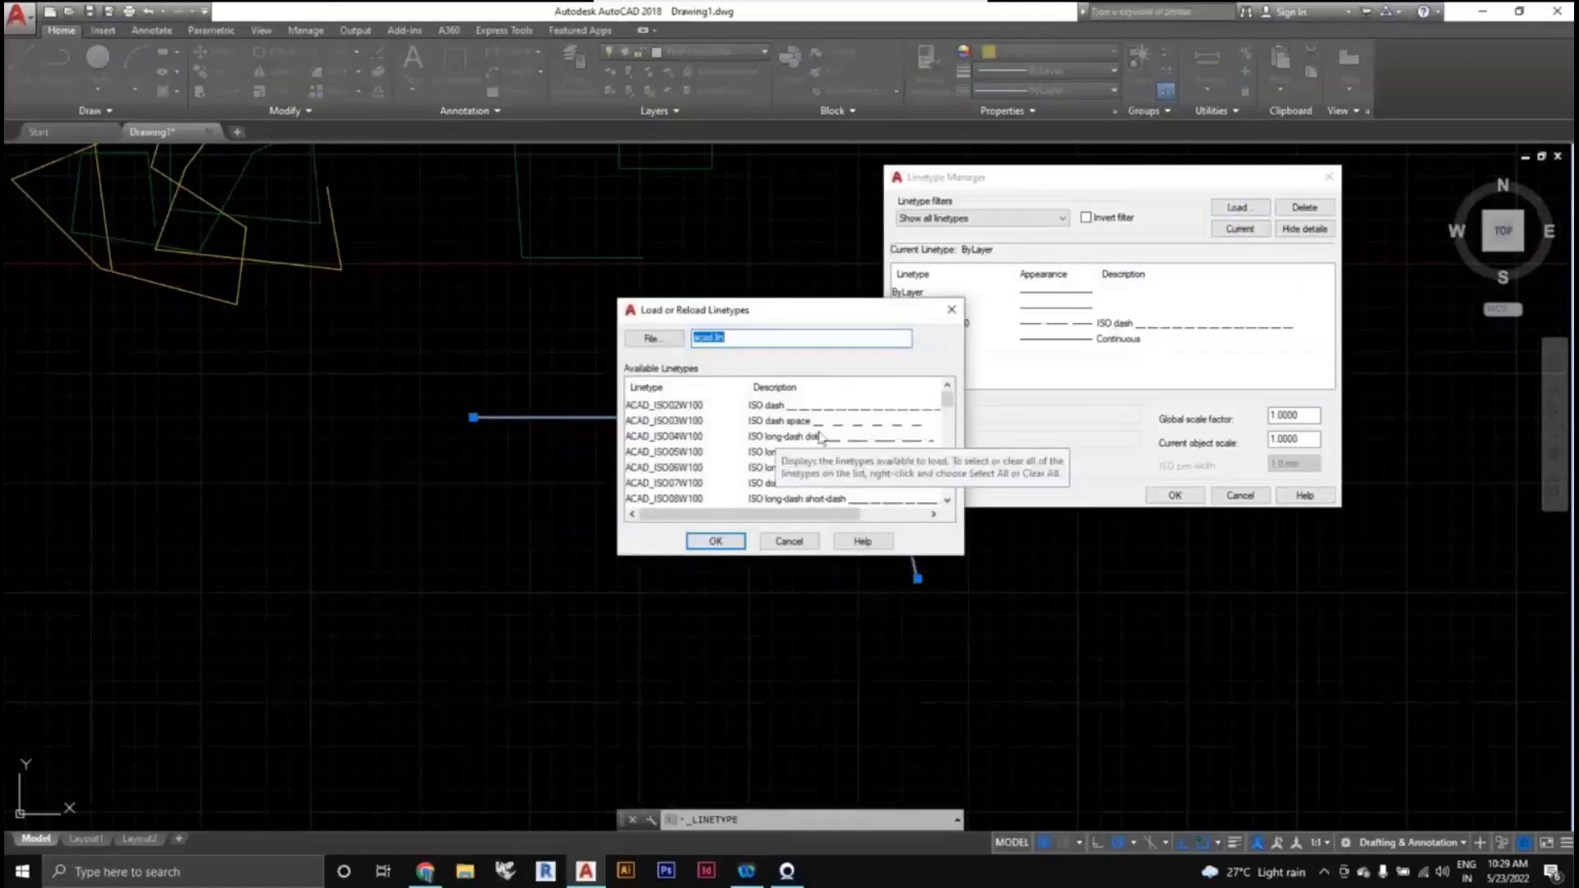
{"action": "scroll", "coordinate": [822, 436], "scroll_direction": "down", "scroll_amount": 5}
{"action": "scroll", "coordinate": [831, 431], "scroll_direction": "down", "scroll_amount": 6}
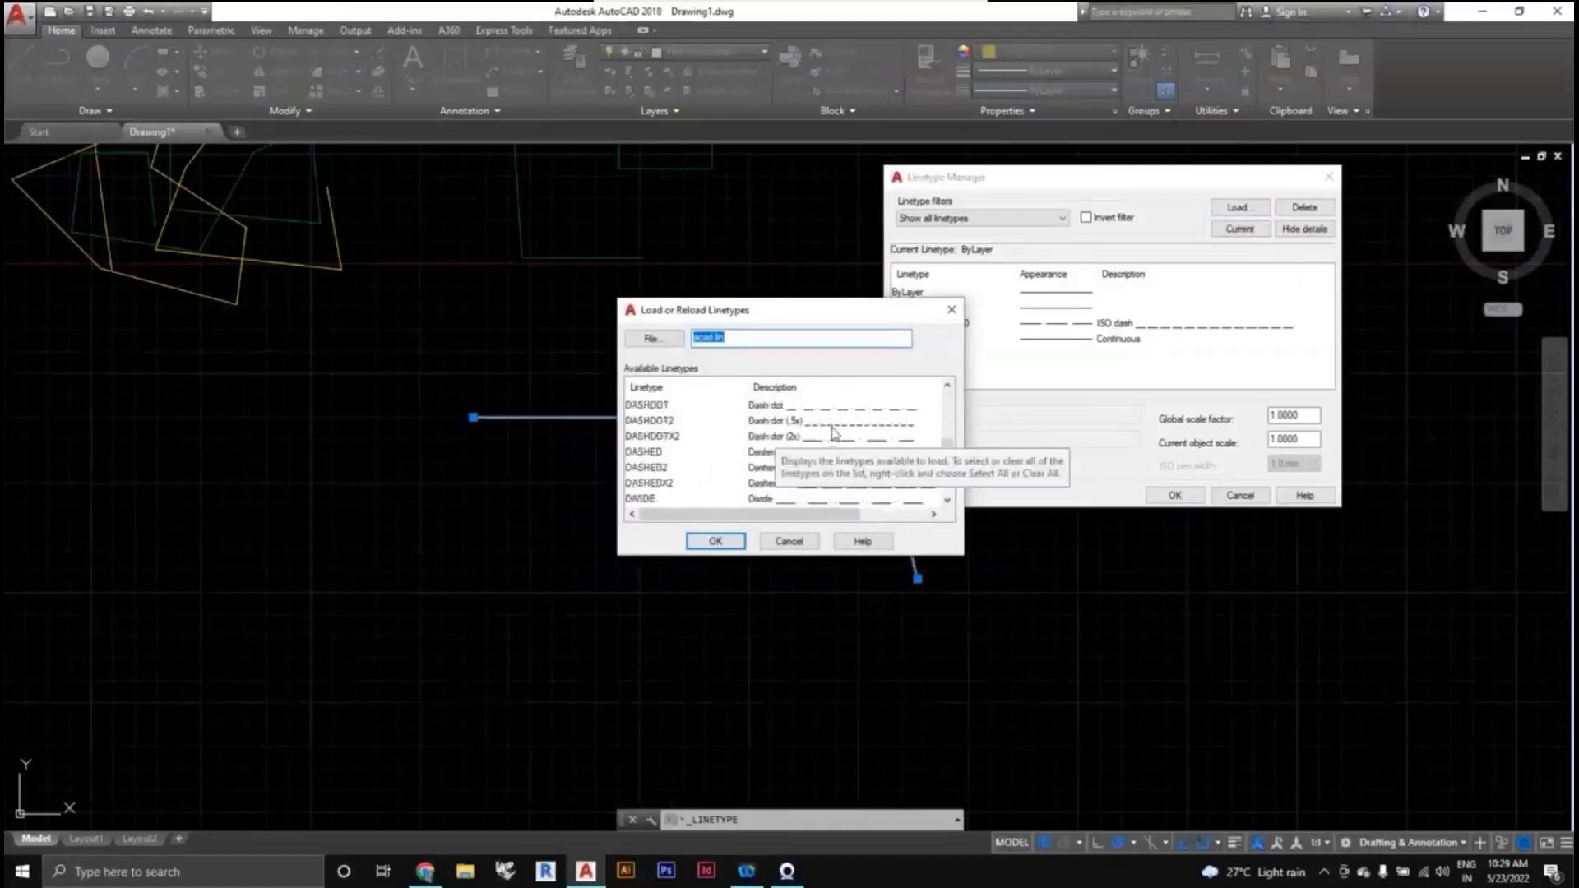
{"action": "scroll", "coordinate": [834, 435], "scroll_direction": "up", "scroll_amount": 1}
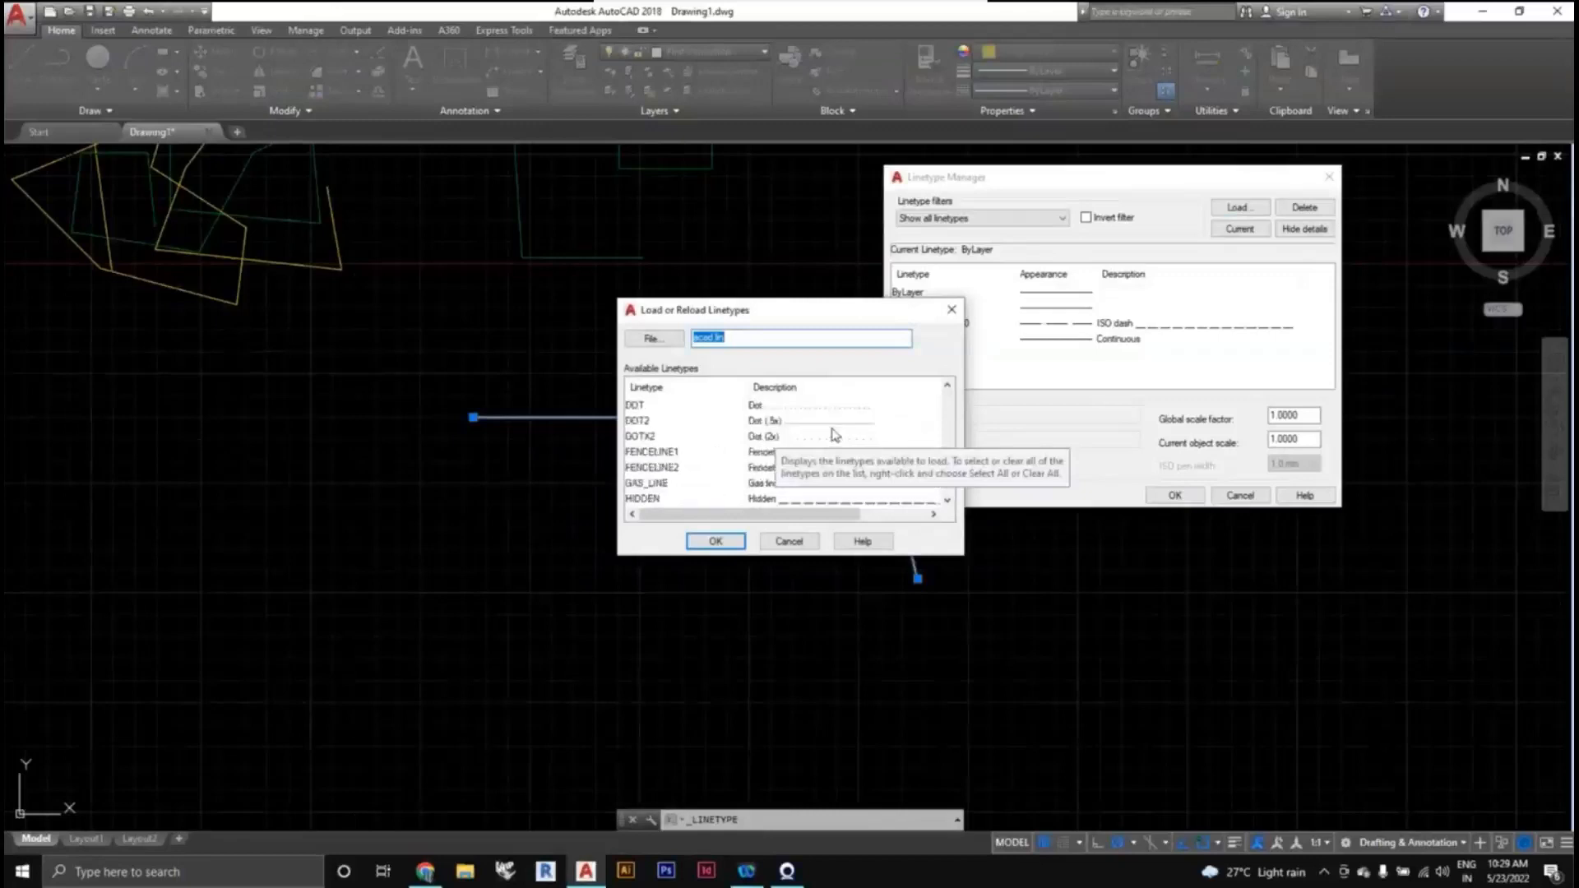
{"action": "scroll", "coordinate": [835, 435], "scroll_direction": "down", "scroll_amount": 2}
{"action": "scroll", "coordinate": [834, 433], "scroll_direction": "up", "scroll_amount": 1}
{"action": "left_click", "coordinate": [835, 407]}
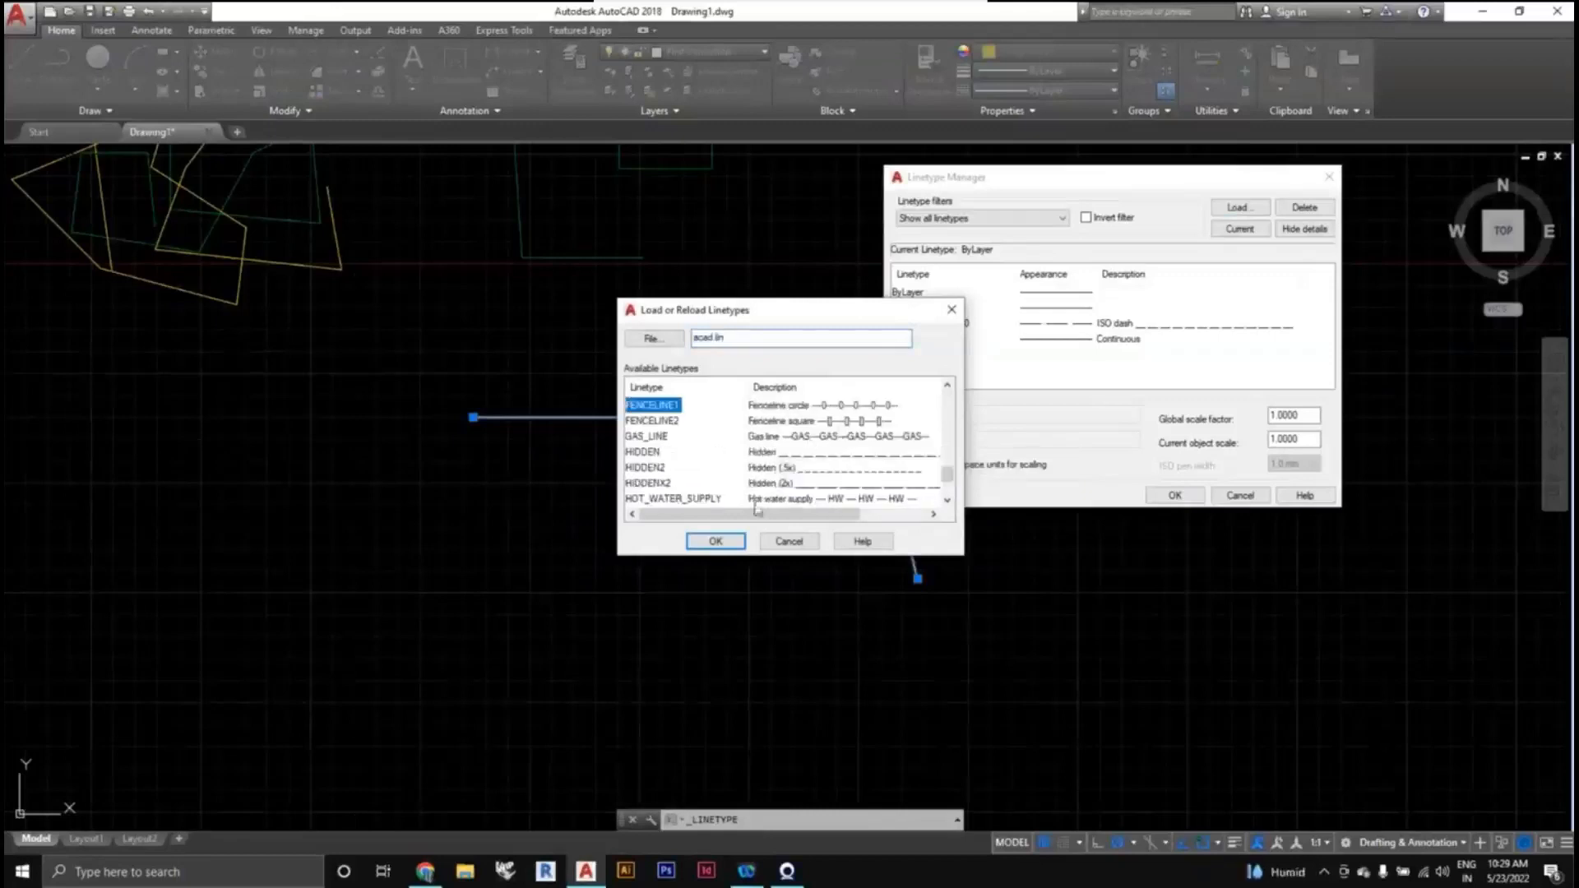
{"action": "left_click", "coordinate": [715, 541]}
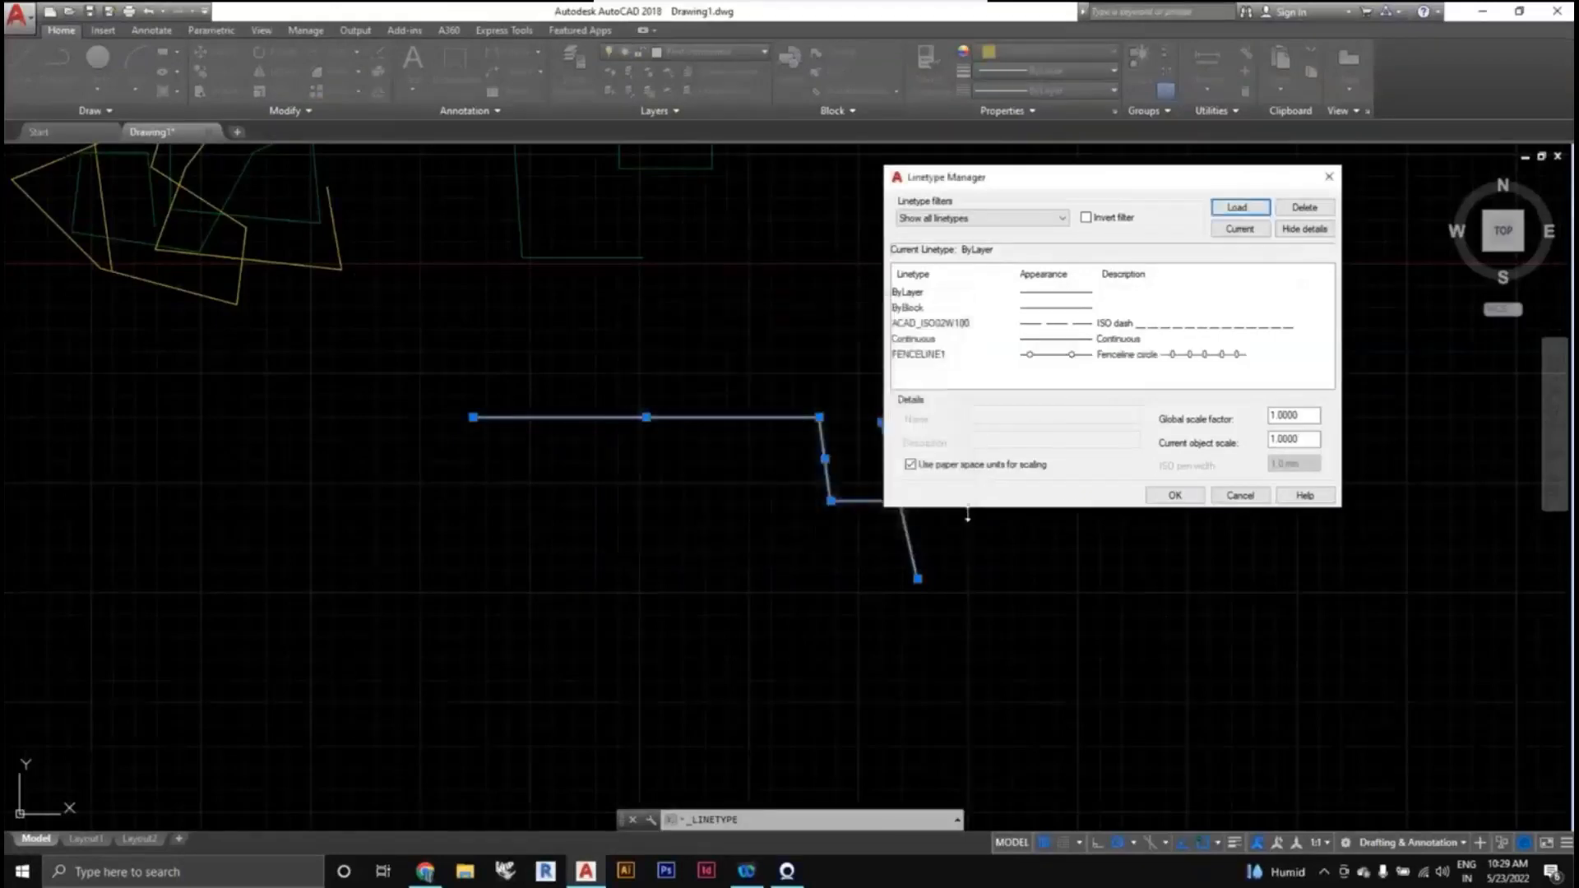
{"action": "left_click", "coordinate": [1174, 495]}
Assign the FENCELINE1 linetype to the horizontal line and its connected segments.
{"action": "left_click", "coordinate": [1068, 592]}
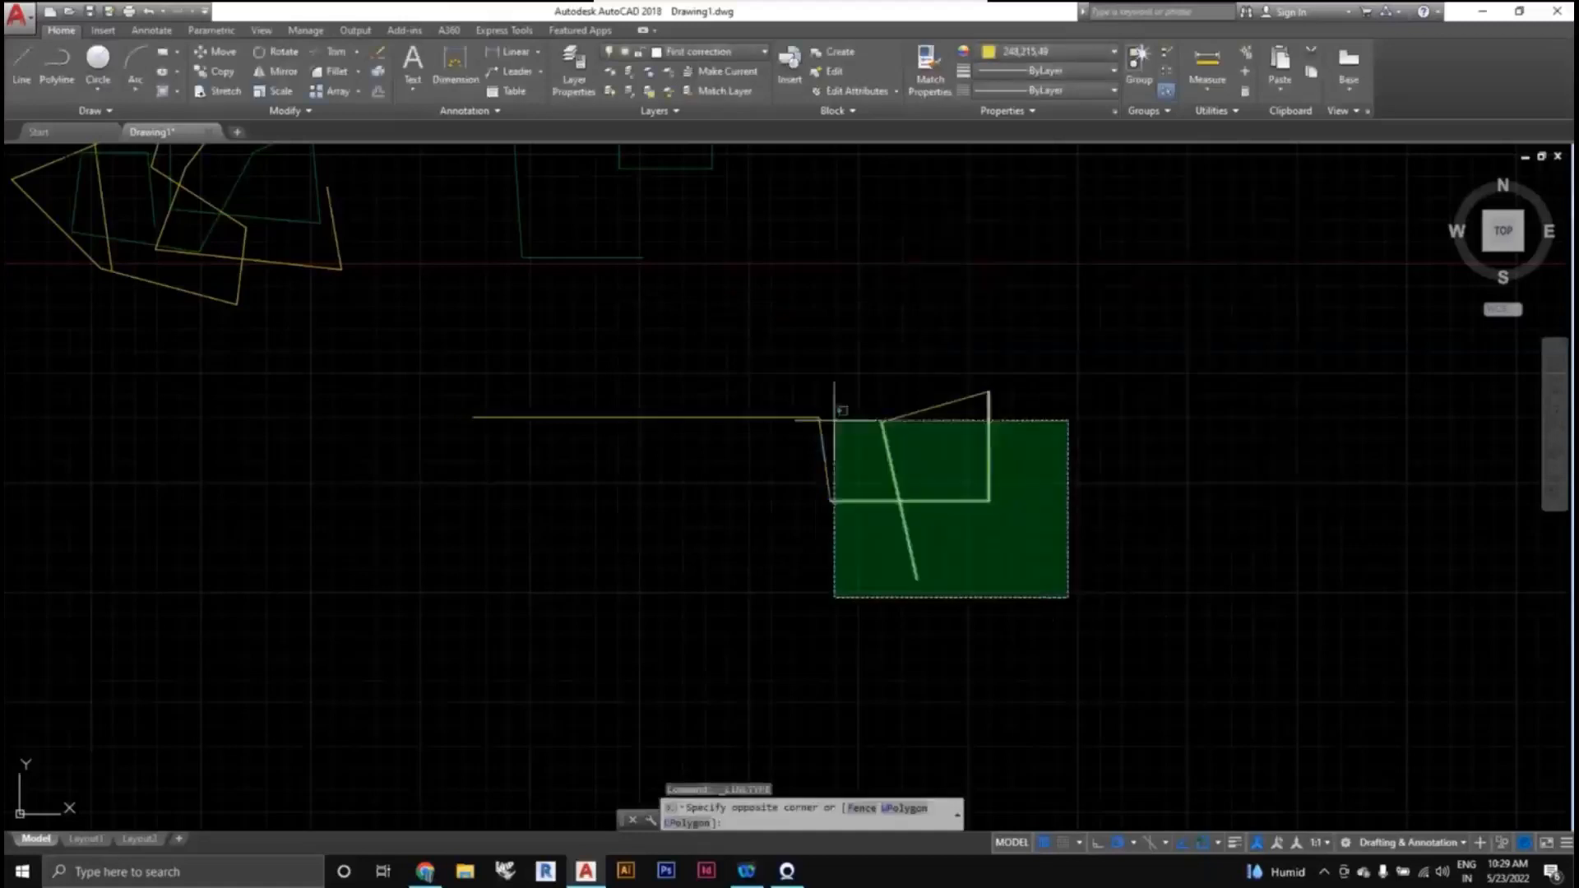
{"action": "left_click", "coordinate": [831, 416]}
{"action": "left_click", "coordinate": [1066, 92]}
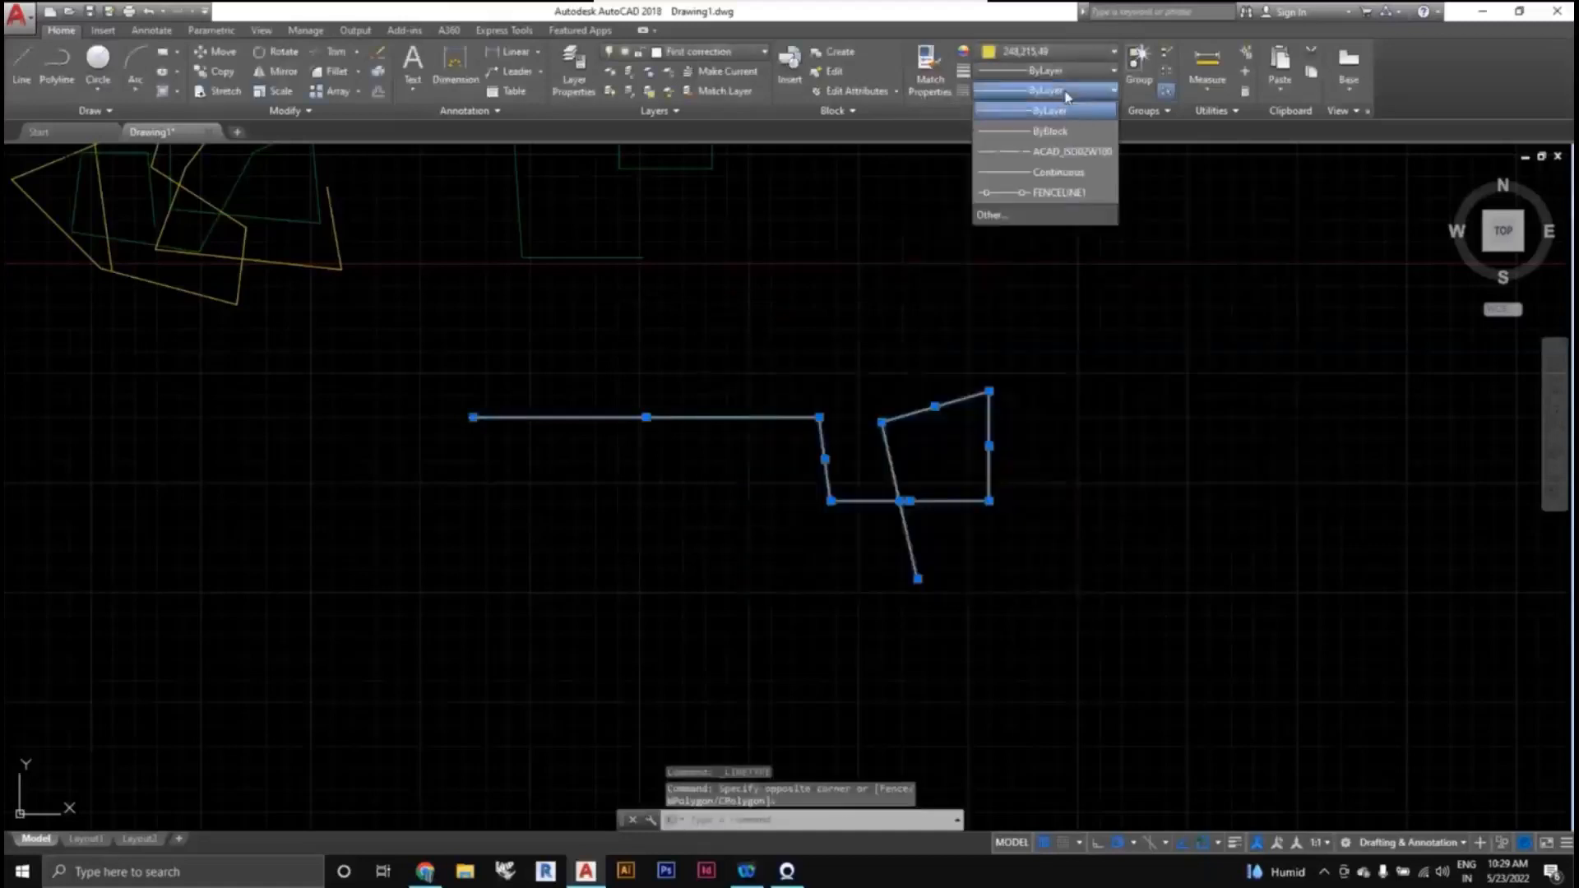
{"action": "left_click", "coordinate": [1066, 193]}
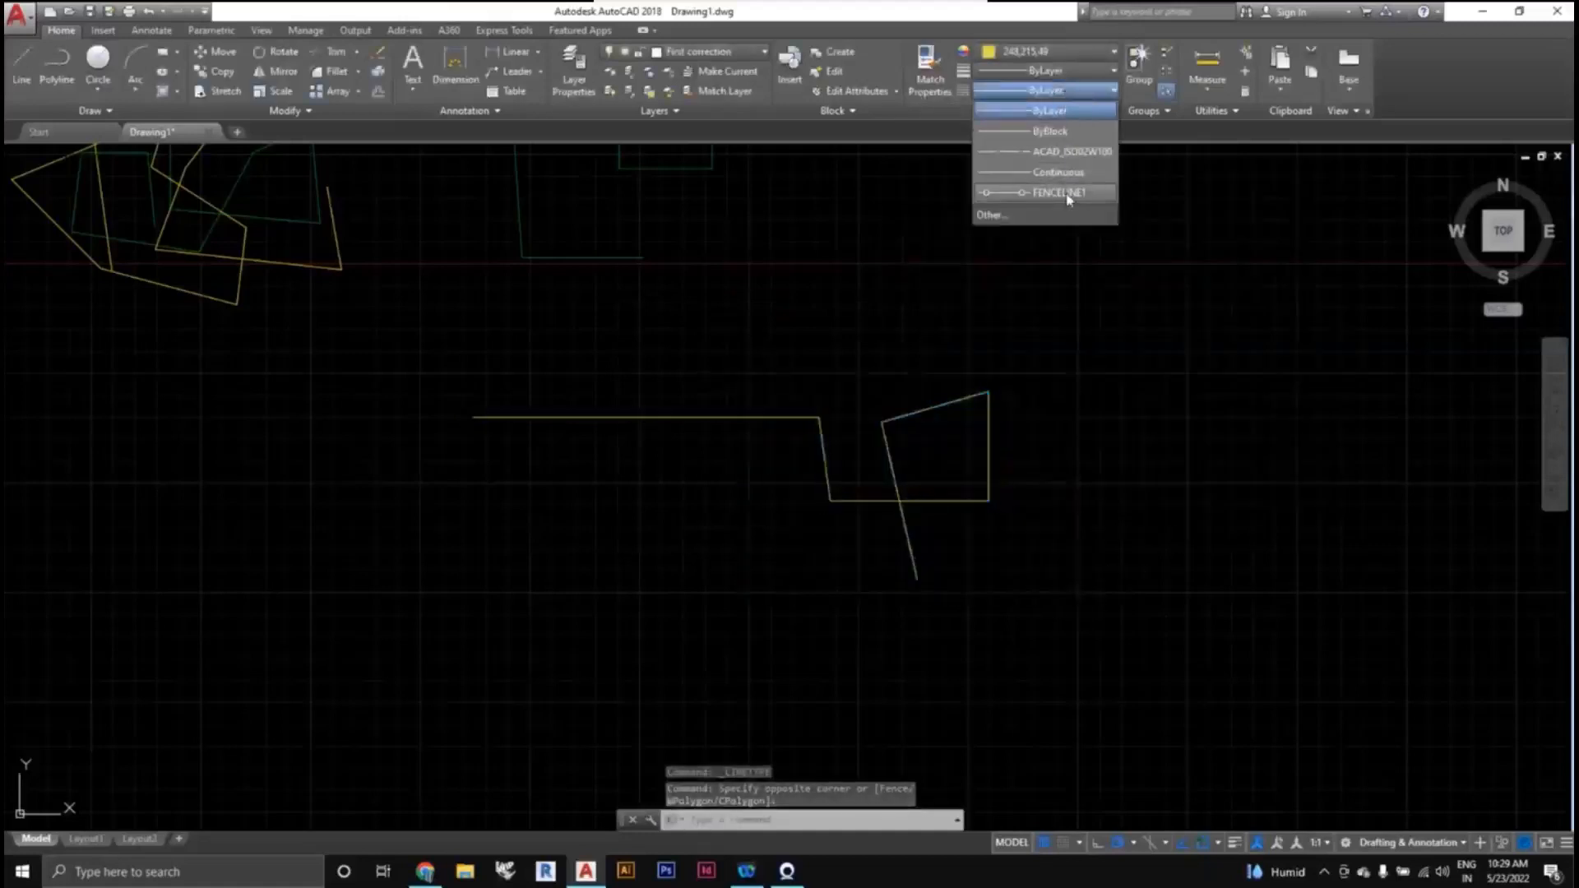
{"action": "left_click", "coordinate": [1068, 198]}
{"action": "scroll", "coordinate": [884, 521], "scroll_direction": "up", "scroll_amount": 2}
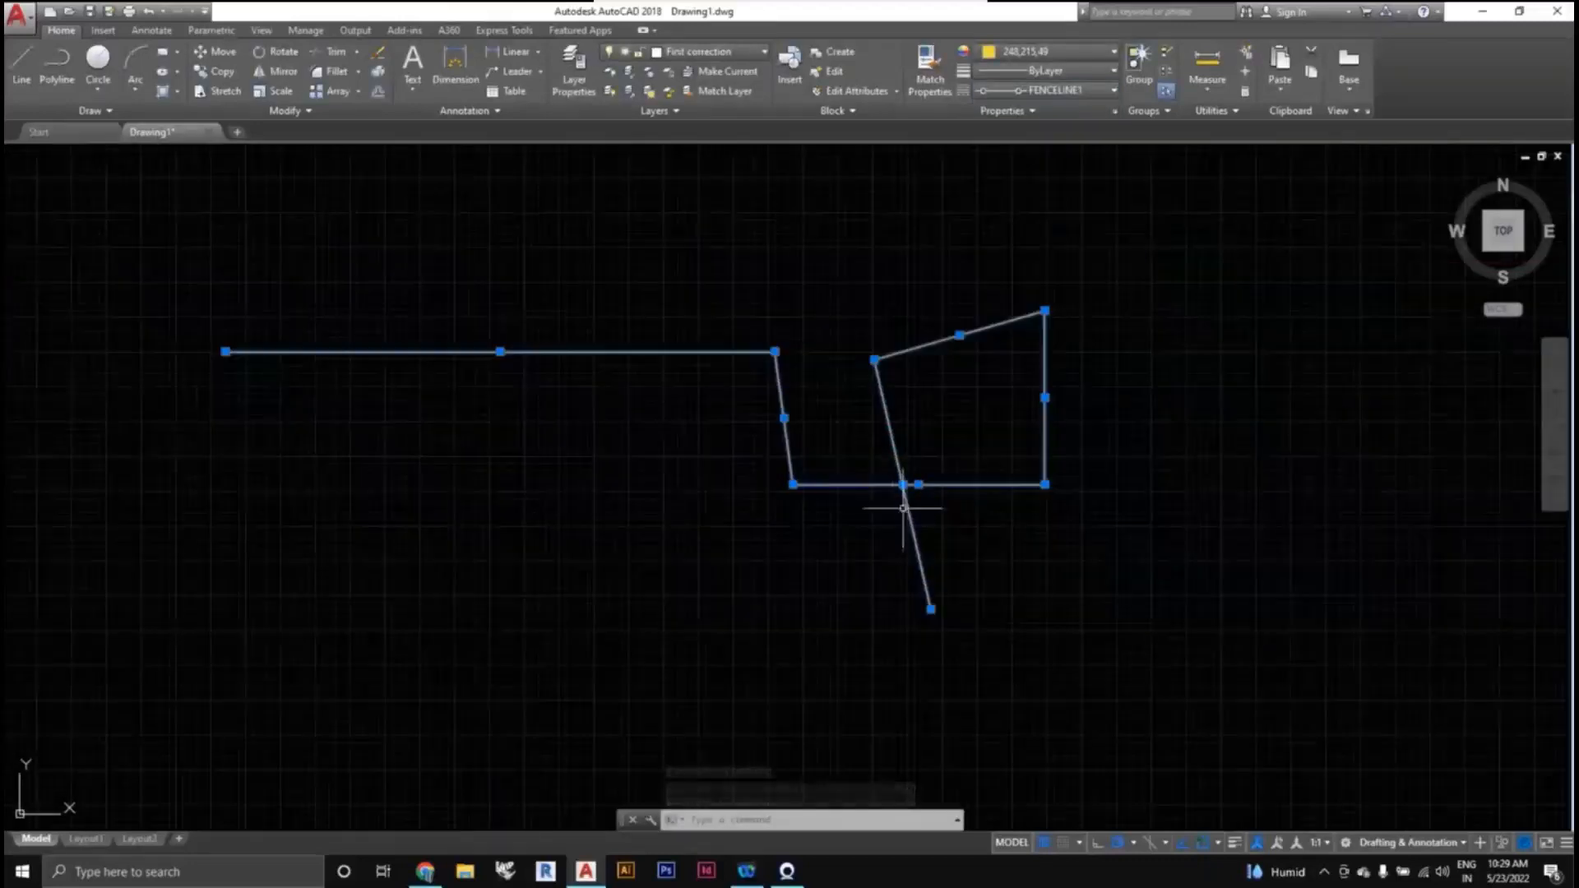
{"action": "key", "text": "Escape"}
Examine how the fence linetype displays on the line chain at different magnifications.
{"action": "scroll", "coordinate": [896, 501], "scroll_direction": "up", "scroll_amount": 5}
{"action": "scroll", "coordinate": [887, 484], "scroll_direction": "down", "scroll_amount": 5}
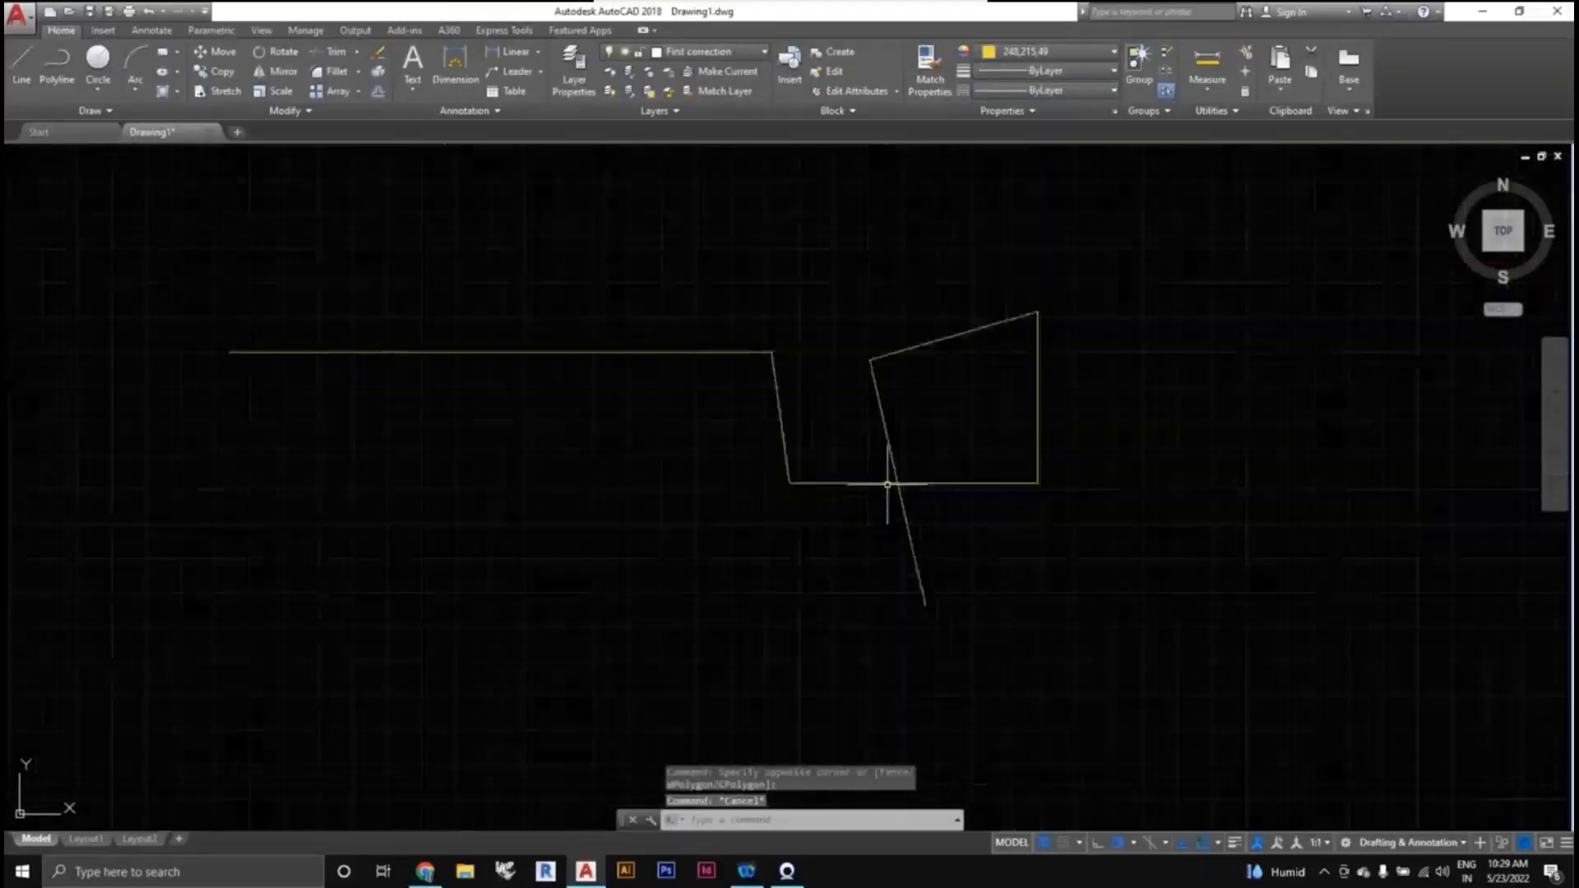
{"action": "scroll", "coordinate": [924, 522], "scroll_direction": "up", "scroll_amount": 1}
{"action": "scroll", "coordinate": [917, 524], "scroll_direction": "down", "scroll_amount": 1}
{"action": "middle_click_drag", "start_coordinate": [916, 523], "coordinate": [914, 531]}
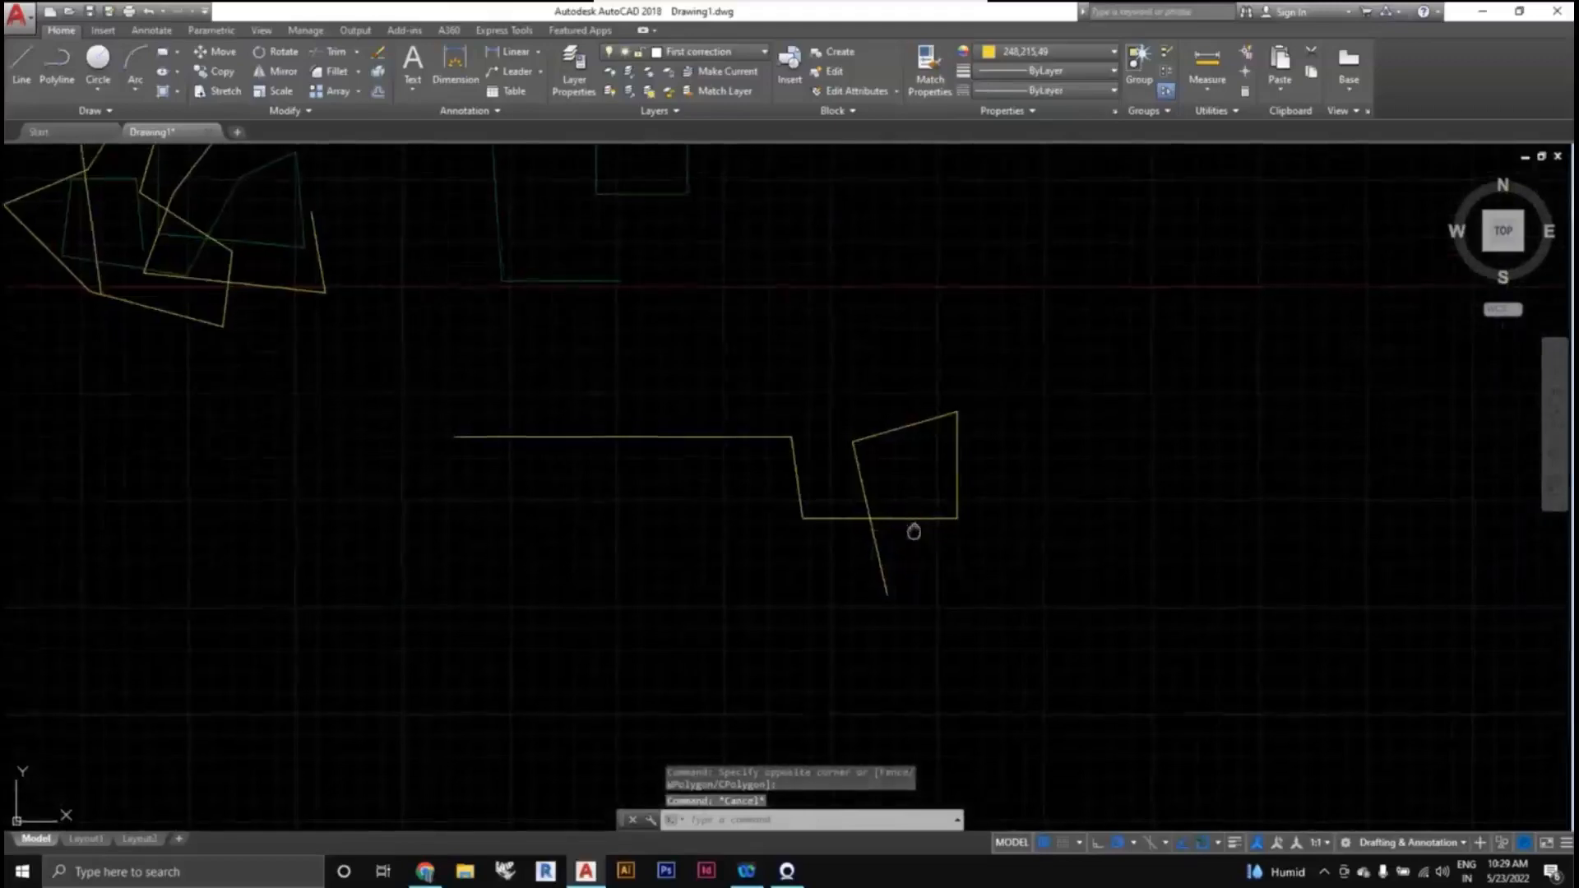
{"action": "scroll", "coordinate": [915, 529], "scroll_direction": "up", "scroll_amount": 2}
{"action": "scroll", "coordinate": [914, 530], "scroll_direction": "down", "scroll_amount": 2}
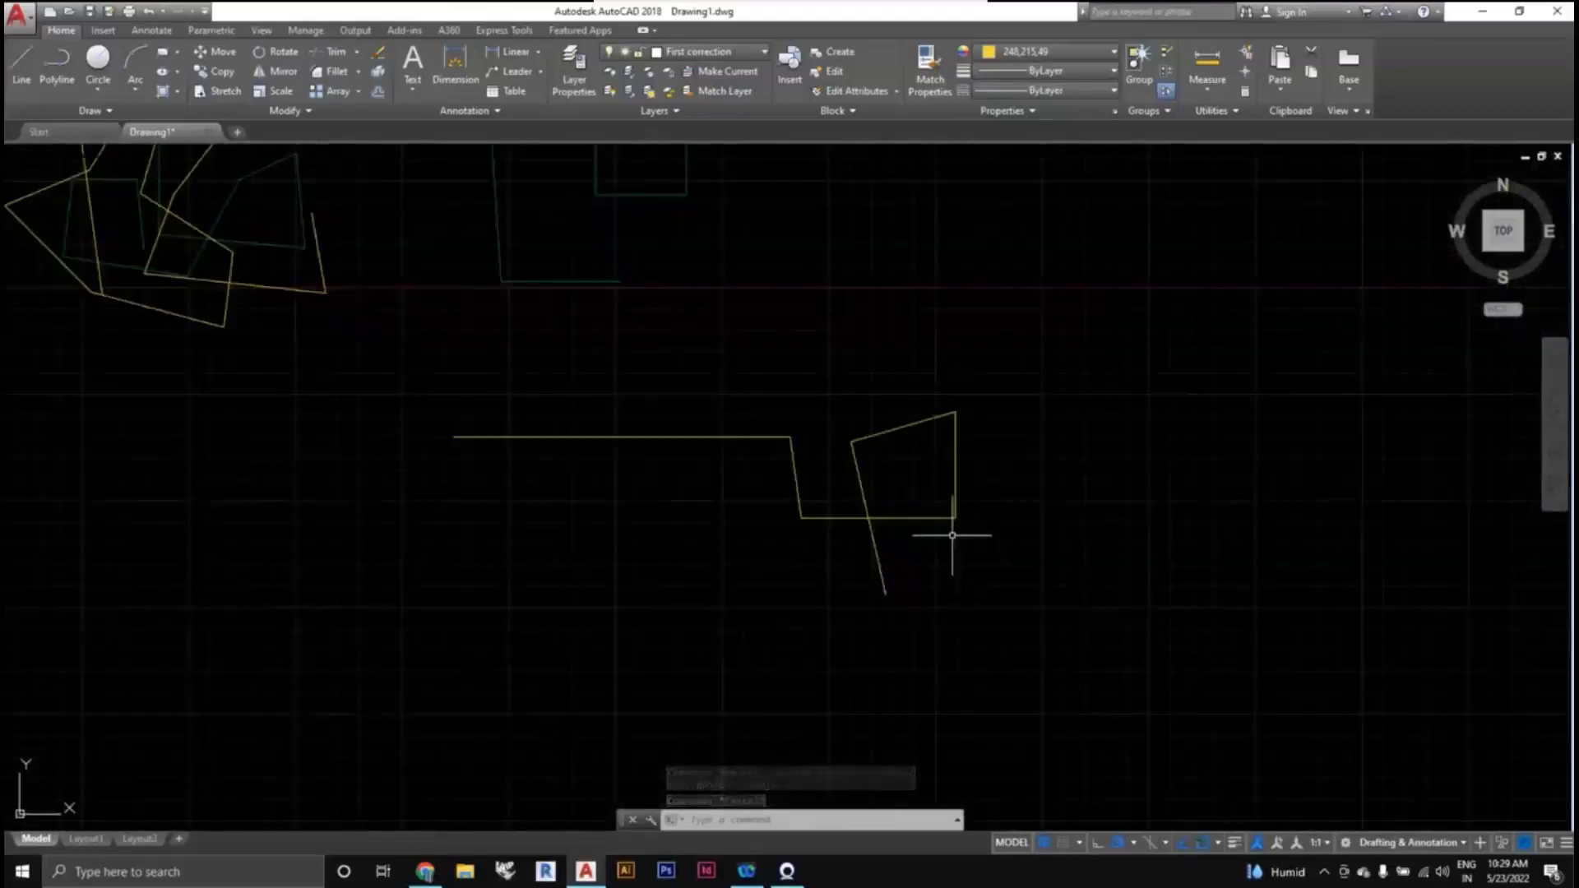
{"action": "scroll", "coordinate": [954, 538], "scroll_direction": "up", "scroll_amount": 2}
{"action": "scroll", "coordinate": [953, 538], "scroll_direction": "down", "scroll_amount": 2}
{"action": "middle_click_drag", "start_coordinate": [954, 537], "coordinate": [896, 543]}
{"action": "scroll", "coordinate": [938, 538], "scroll_direction": "up", "scroll_amount": 2}
{"action": "scroll", "coordinate": [909, 528], "scroll_direction": "down", "scroll_amount": 2}
{"action": "scroll", "coordinate": [921, 550], "scroll_direction": "up", "scroll_amount": 2}
Reselect the fence line chain and set the global linetype scale factor to 10.
{"action": "left_click", "coordinate": [991, 600]}
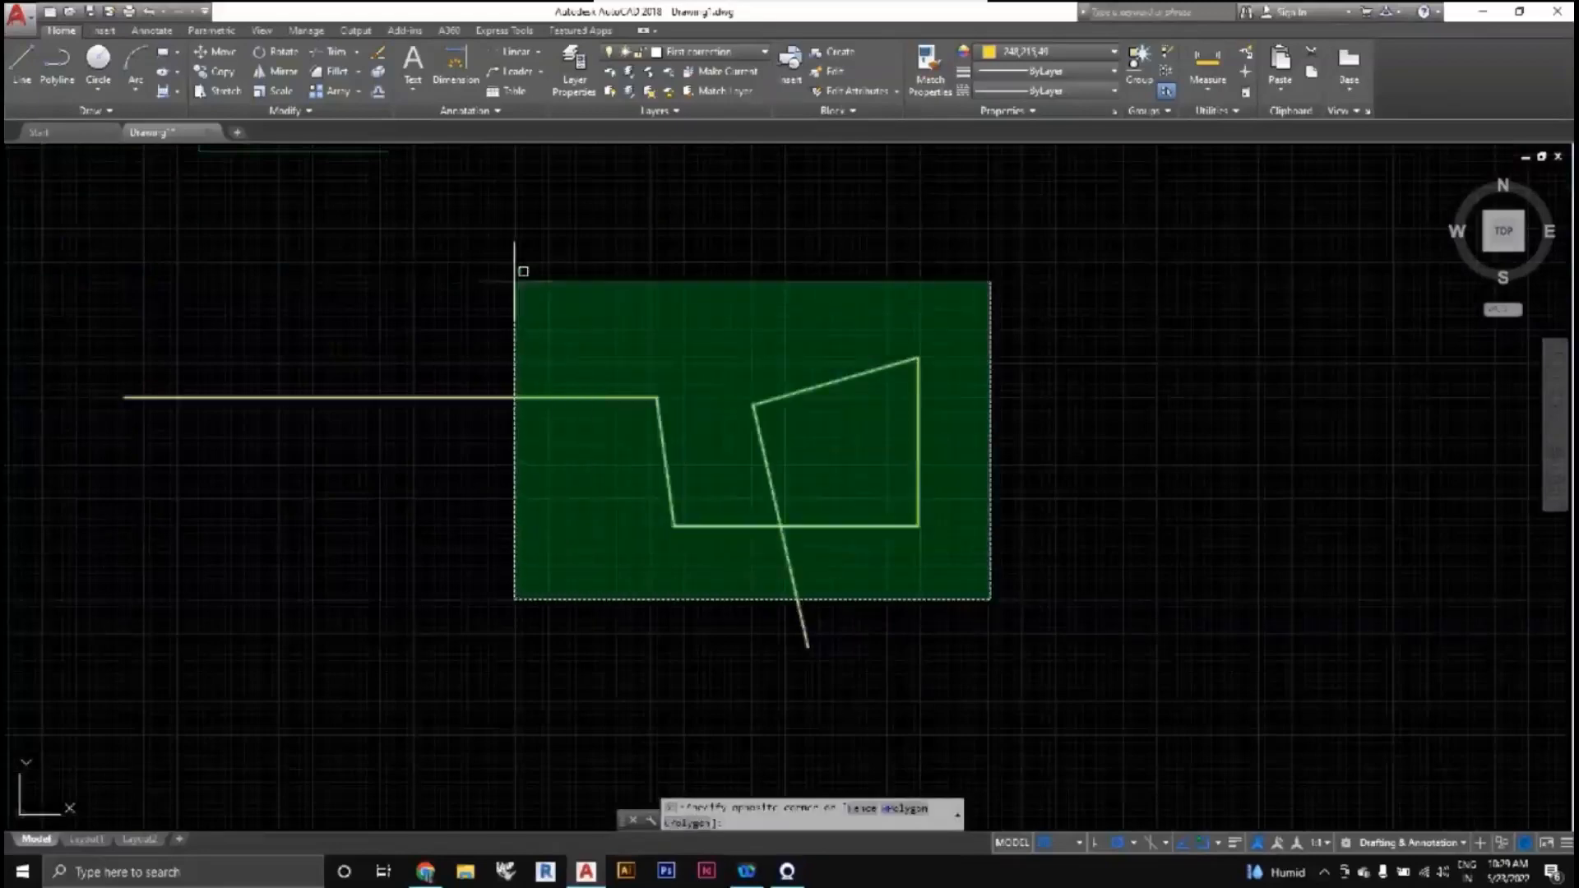
{"action": "left_click", "coordinate": [518, 280]}
{"action": "left_click", "coordinate": [1062, 94]}
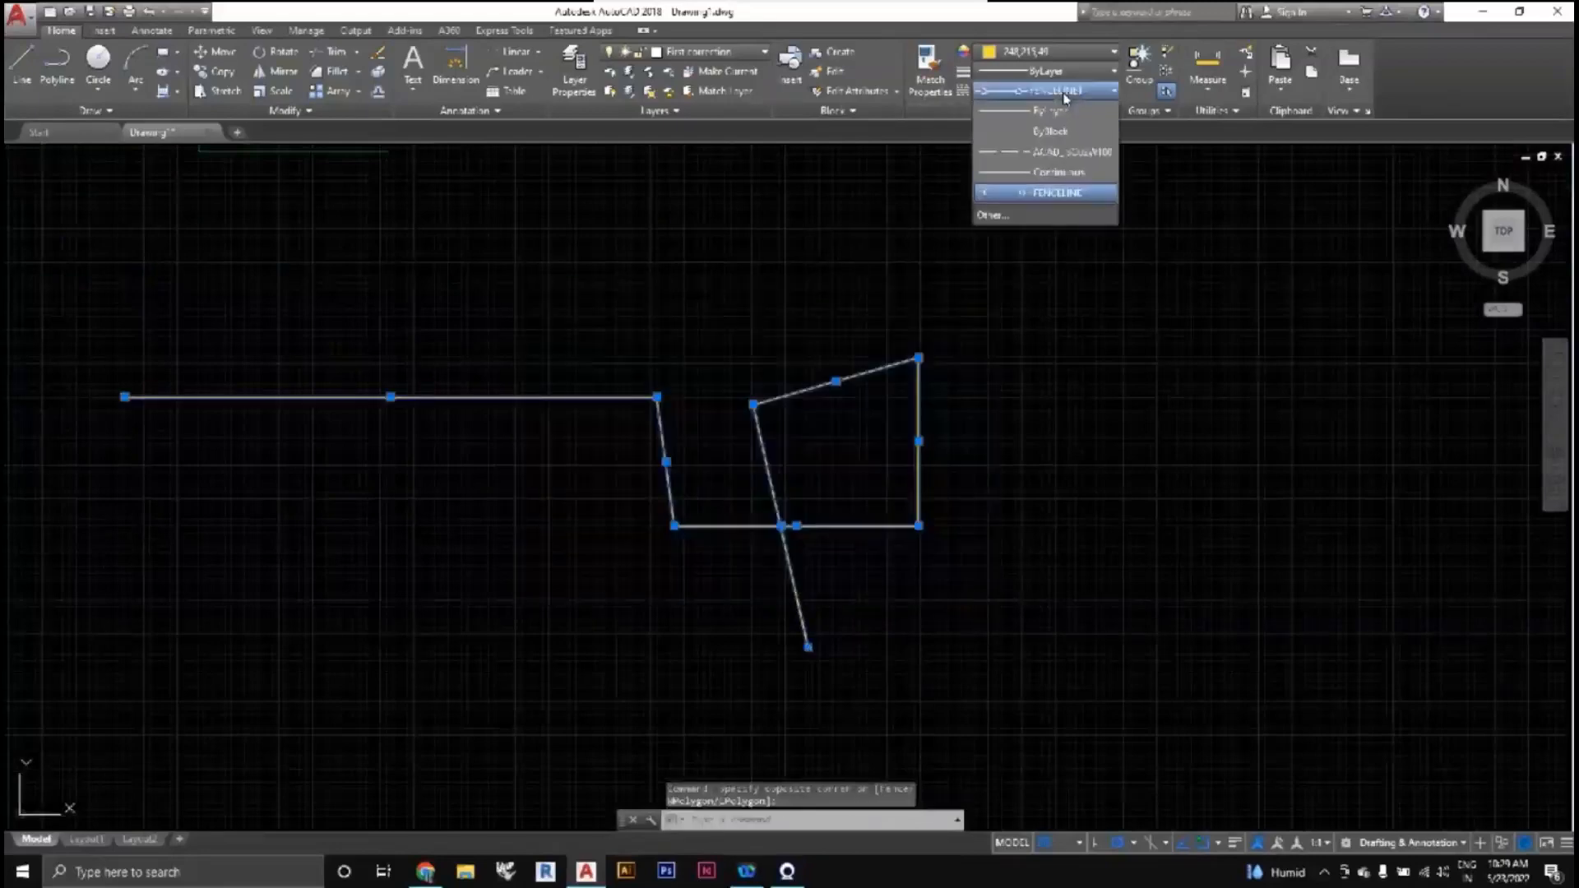
{"action": "left_click", "coordinate": [1073, 220]}
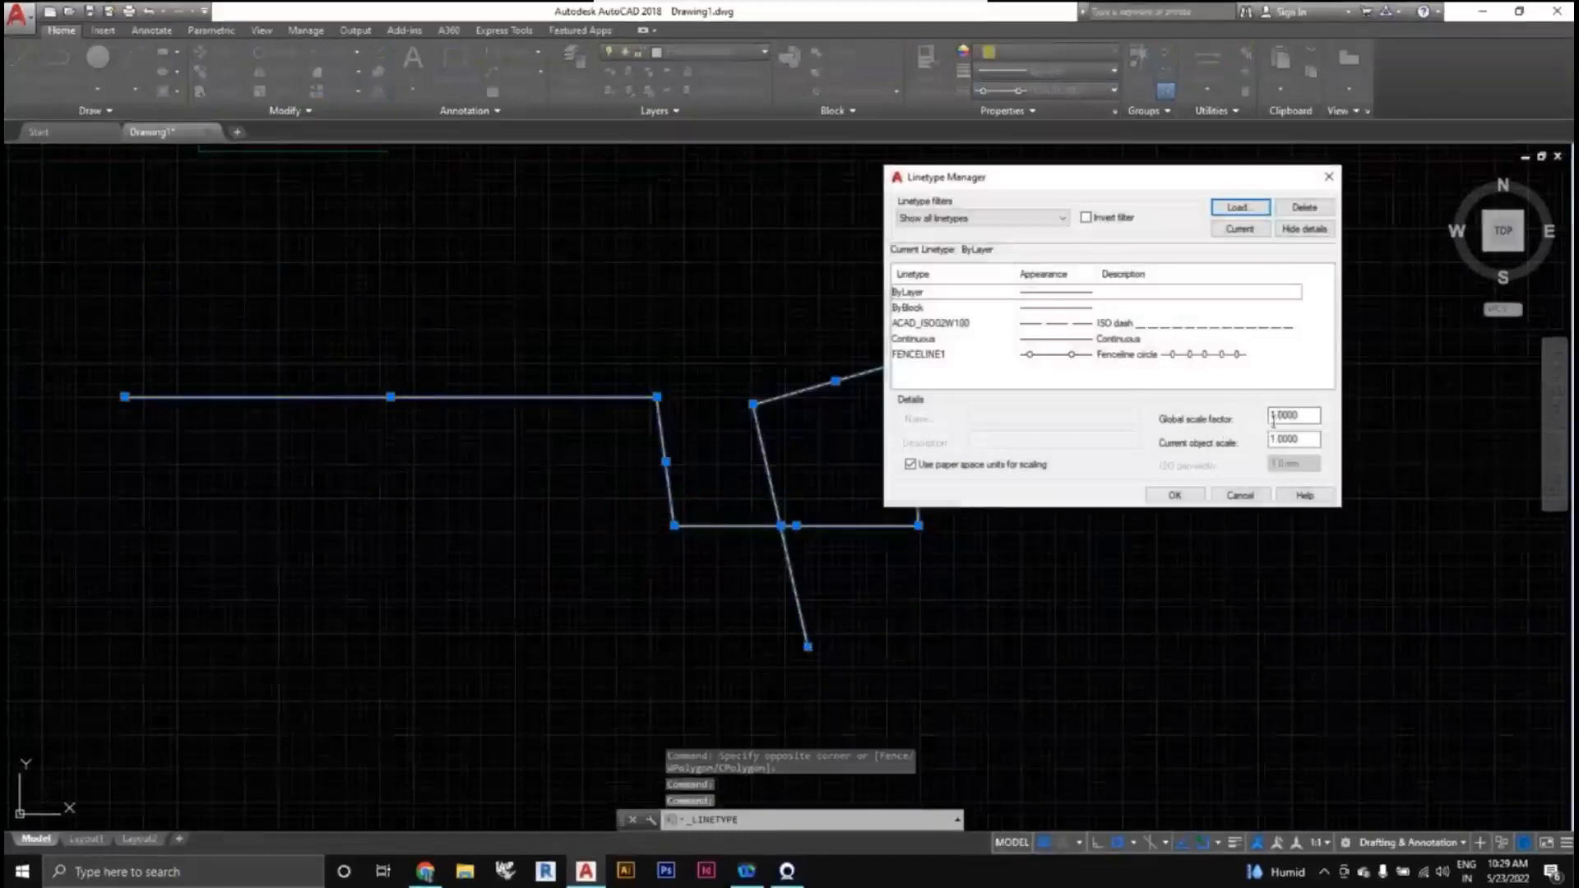
{"action": "left_click", "coordinate": [1272, 417]}
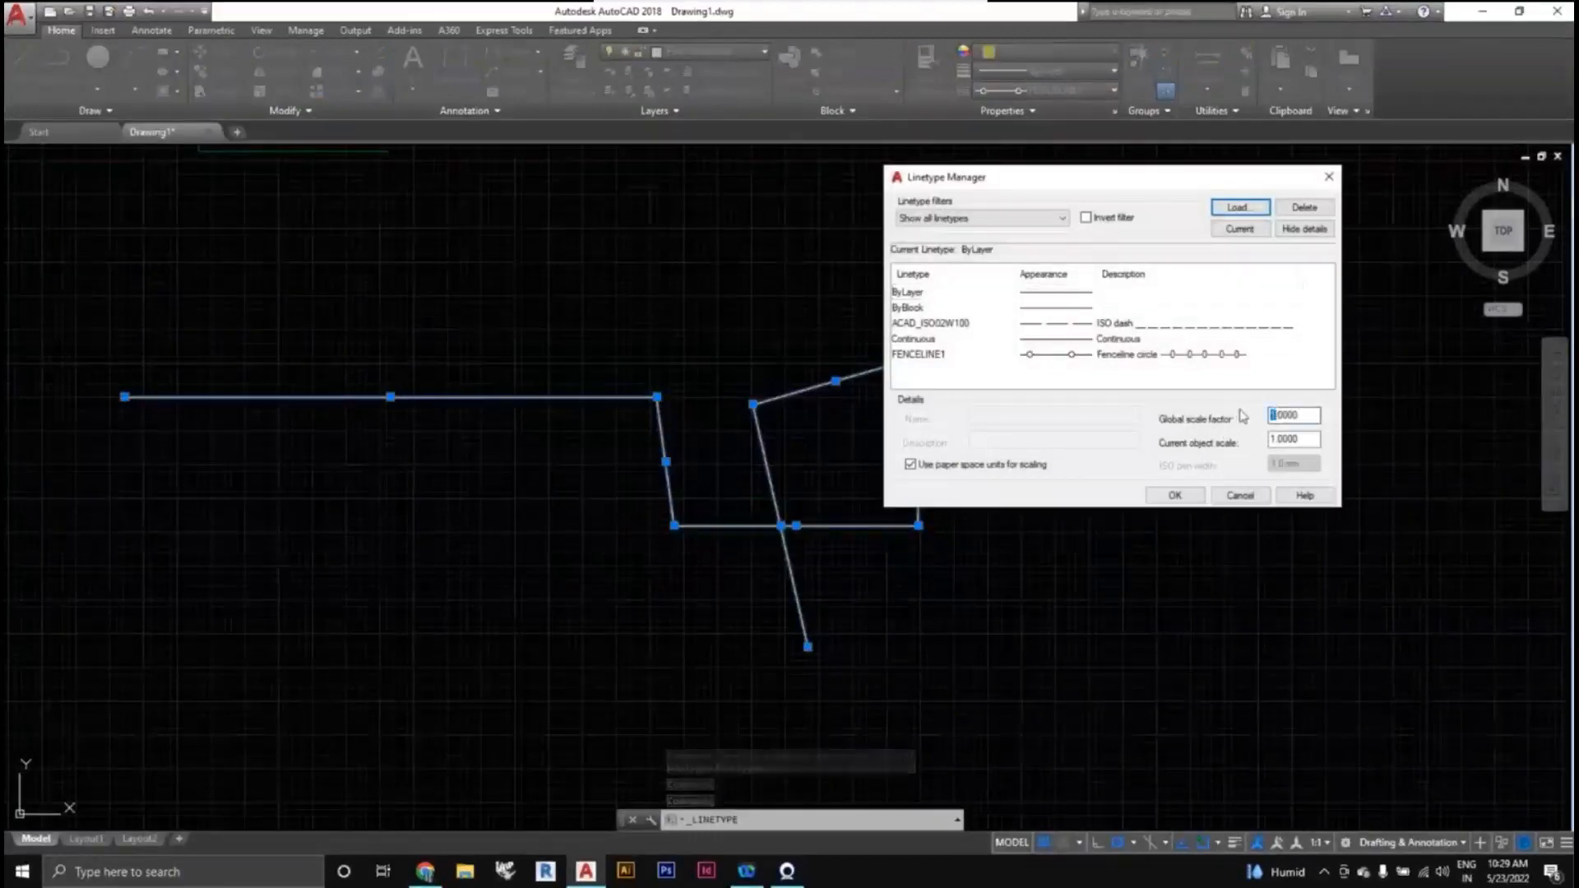
{"action": "left_click", "coordinate": [1192, 495]}
Examine the circle spacing and visibility of the rescaled fence linetype from close up and from far away.
{"action": "scroll", "coordinate": [762, 535], "scroll_direction": "down", "scroll_amount": 2}
{"action": "scroll", "coordinate": [761, 535], "scroll_direction": "up", "scroll_amount": 6}
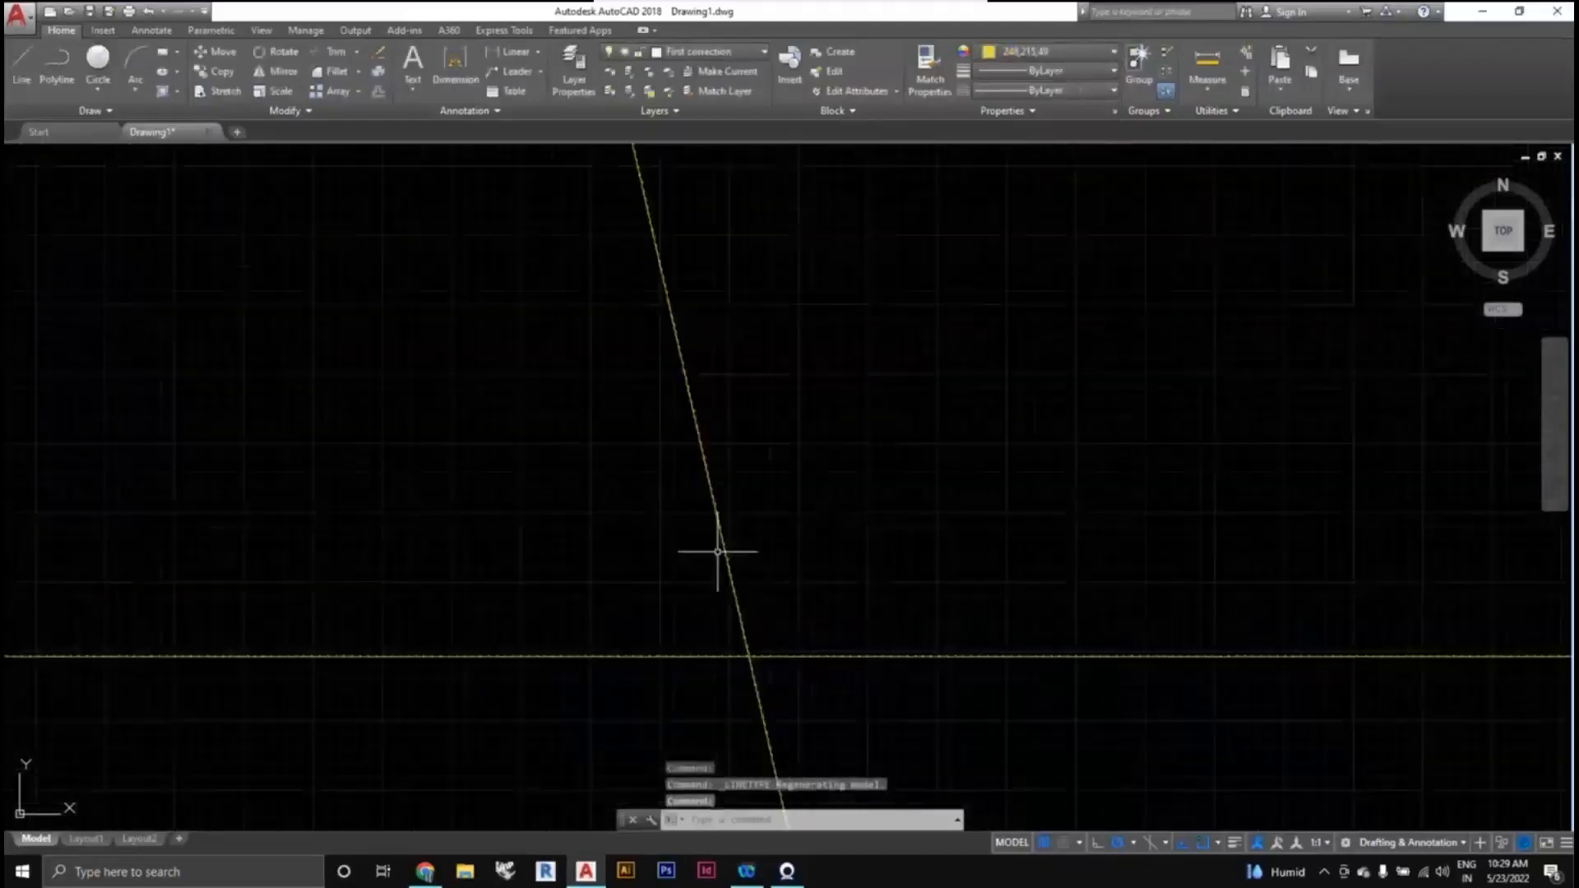
{"action": "scroll", "coordinate": [724, 554], "scroll_direction": "up", "scroll_amount": 8}
{"action": "scroll", "coordinate": [719, 525], "scroll_direction": "down", "scroll_amount": 2}
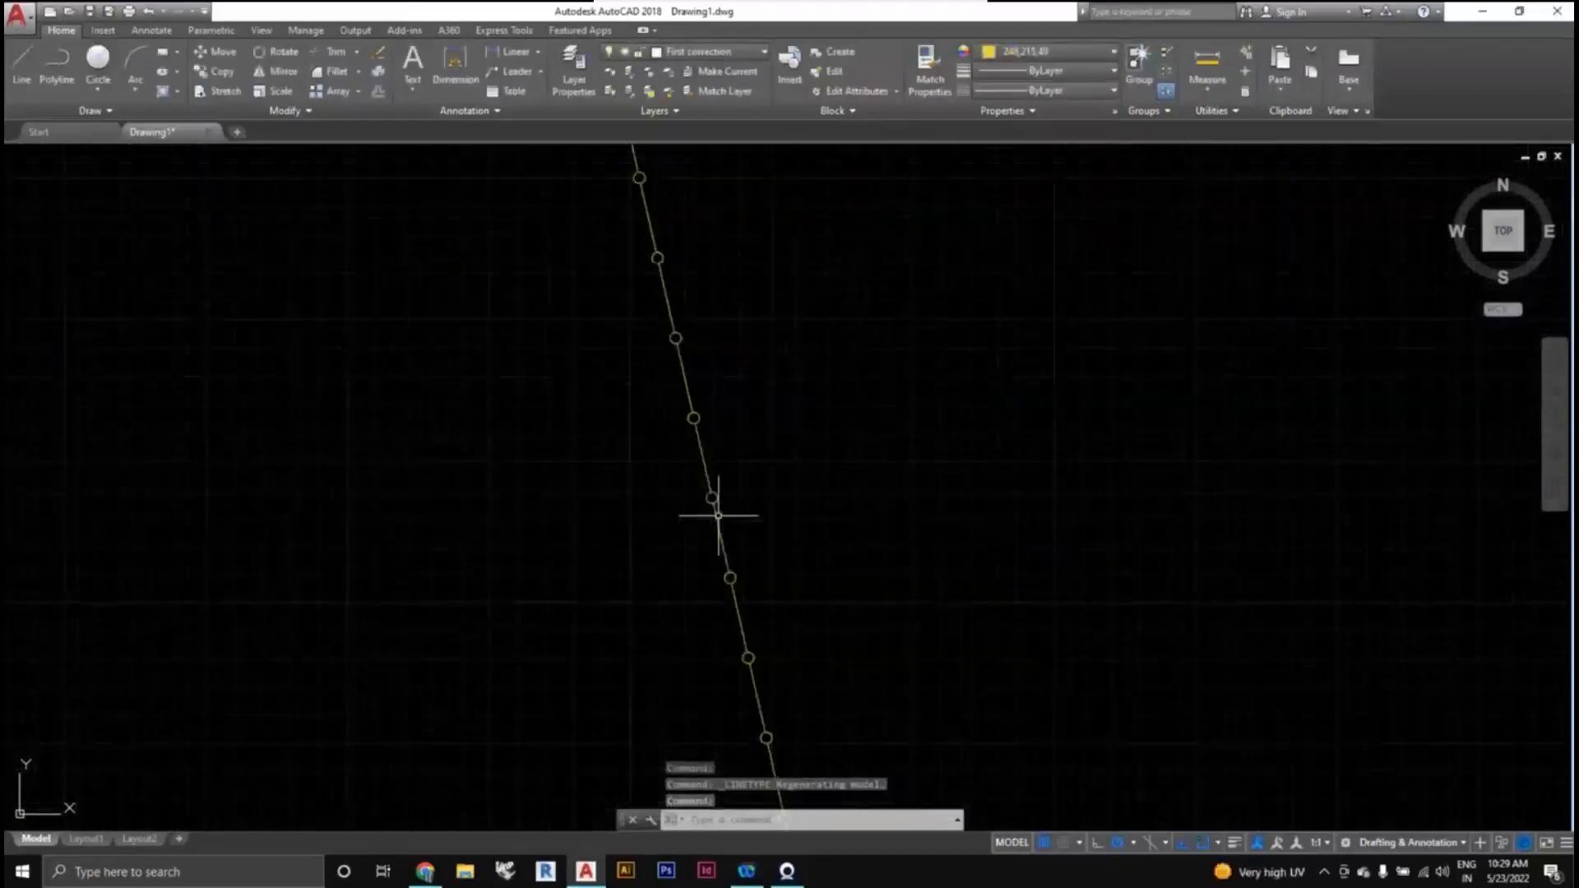
{"action": "scroll", "coordinate": [719, 518], "scroll_direction": "up", "scroll_amount": 3}
{"action": "scroll", "coordinate": [655, 492], "scroll_direction": "down", "scroll_amount": 8}
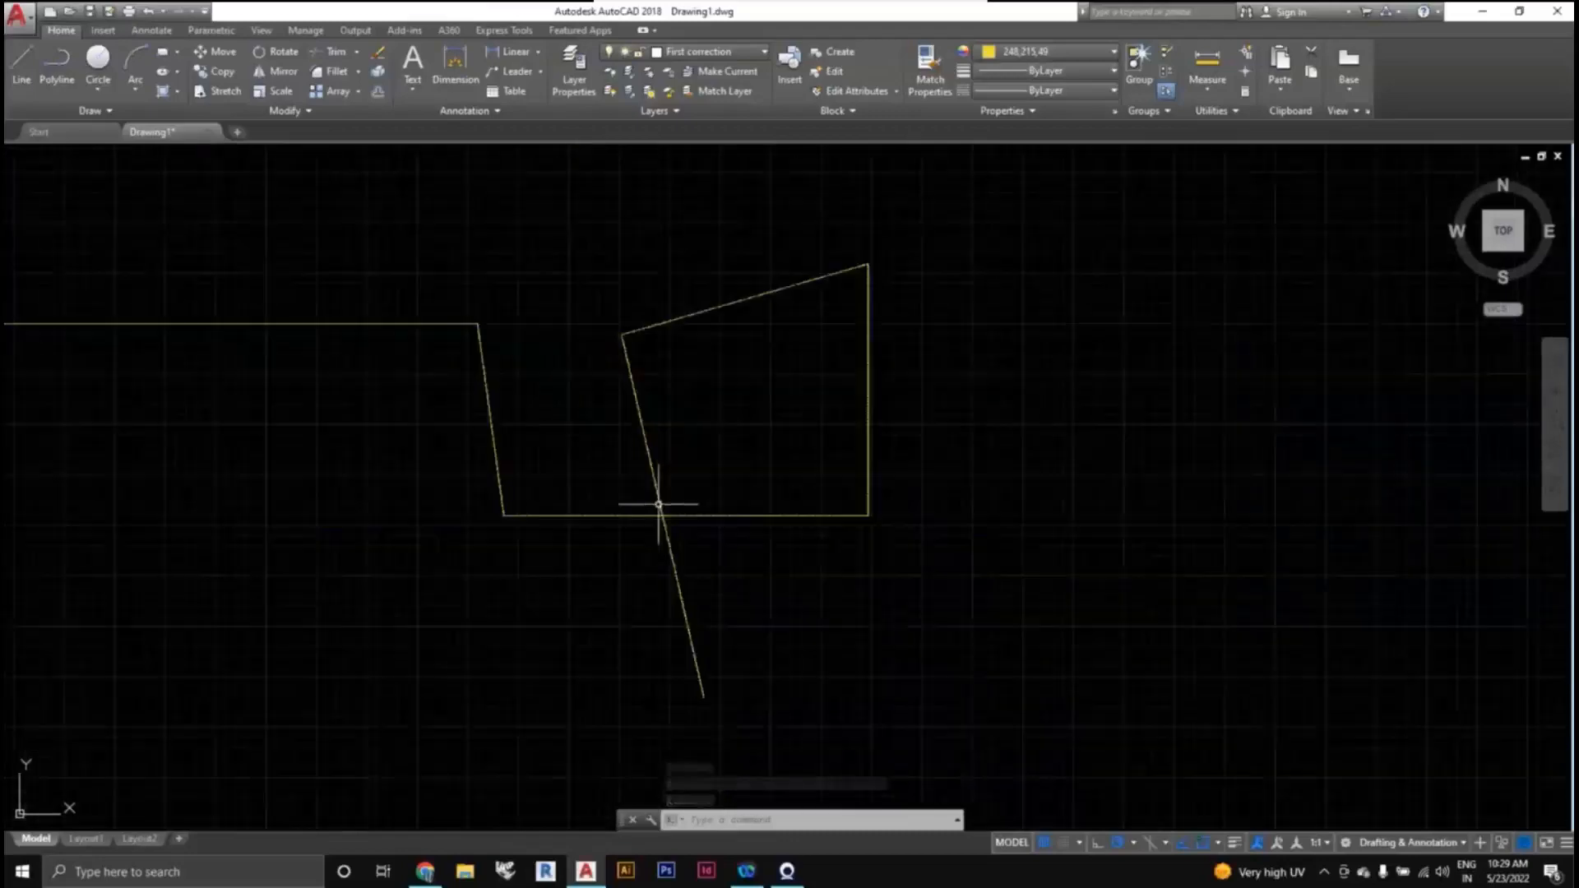
{"action": "scroll", "coordinate": [654, 505], "scroll_direction": "up", "scroll_amount": 5}
{"action": "scroll", "coordinate": [666, 514], "scroll_direction": "down", "scroll_amount": 9}
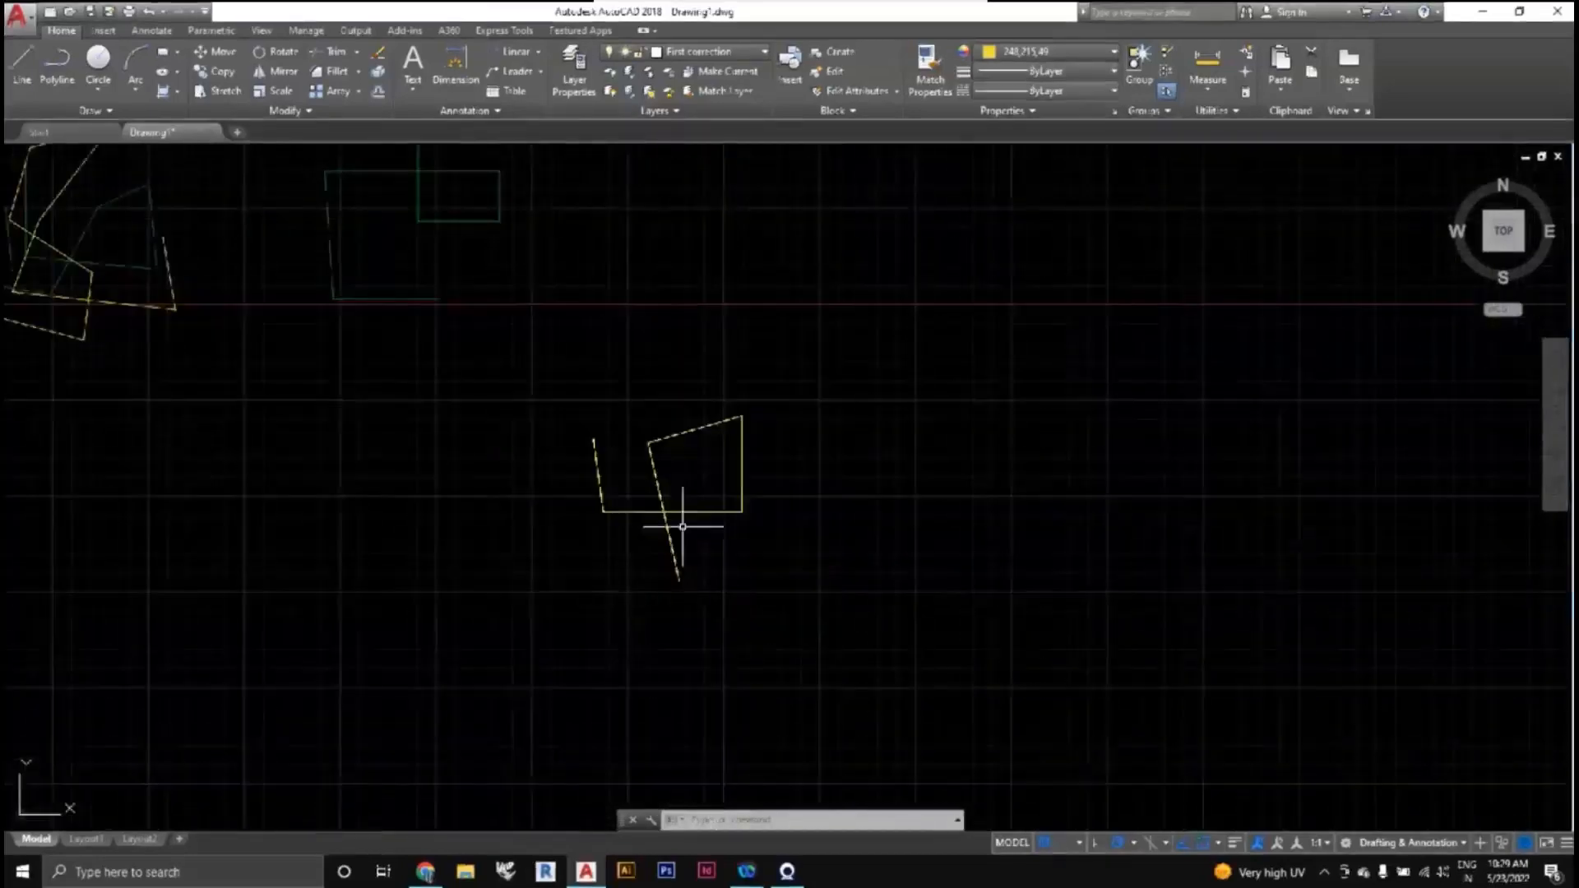
{"action": "scroll", "coordinate": [715, 559], "scroll_direction": "up", "scroll_amount": 4}
{"action": "scroll", "coordinate": [755, 590], "scroll_direction": "down", "scroll_amount": 4}
{"action": "scroll", "coordinate": [823, 598], "scroll_direction": "up", "scroll_amount": 3}
Reselect the fence line chain and set the global linetype scale factor to 20.
{"action": "left_click", "coordinate": [848, 604]}
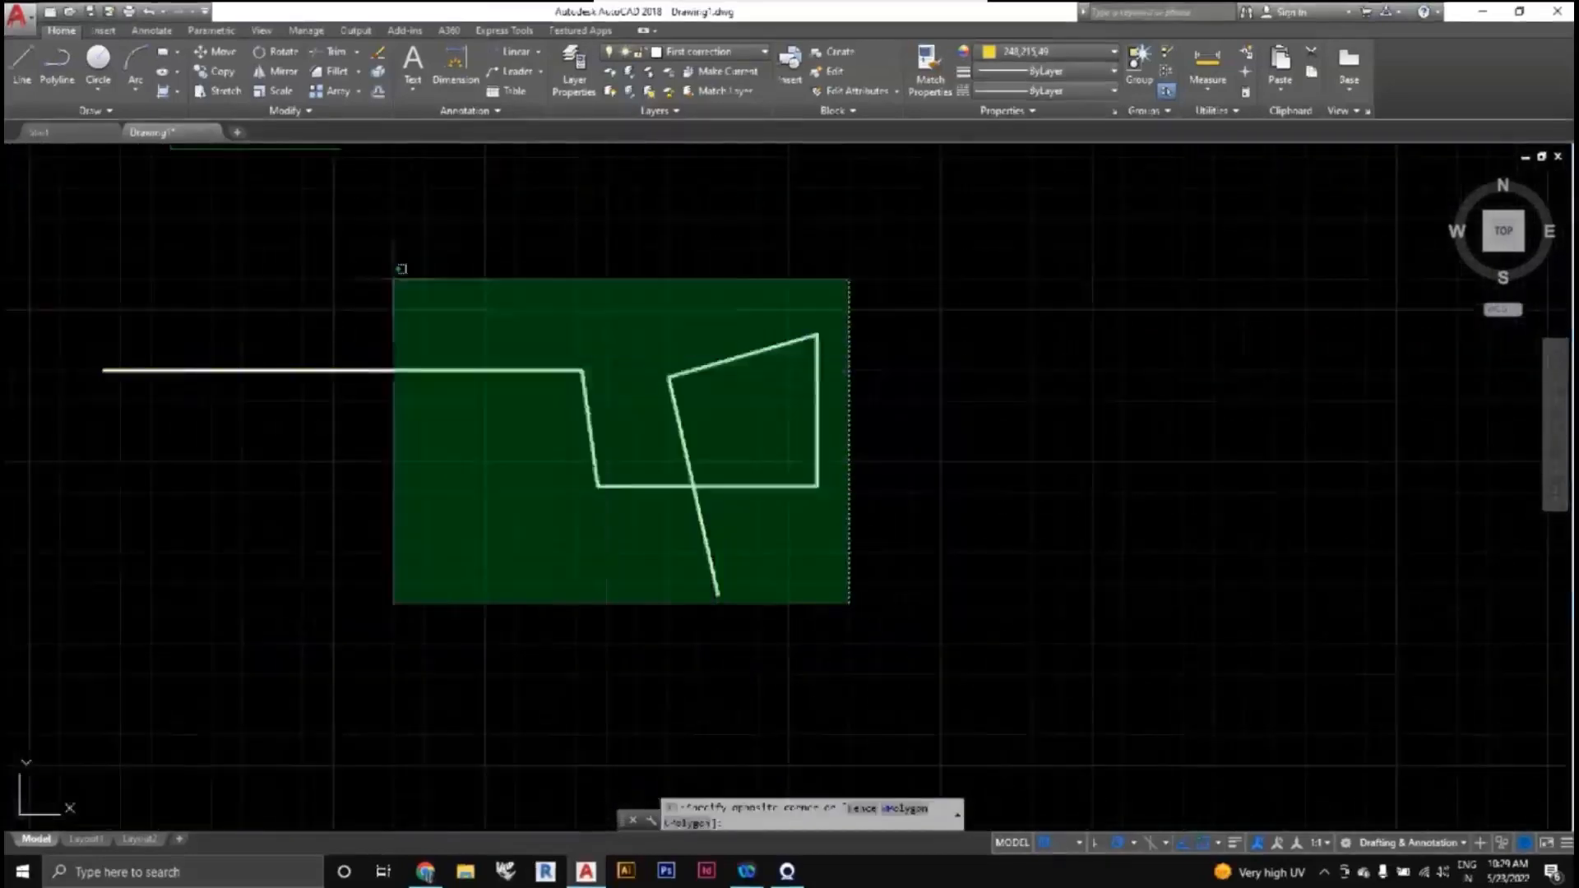
{"action": "left_click", "coordinate": [393, 279]}
{"action": "left_click", "coordinate": [1044, 91]}
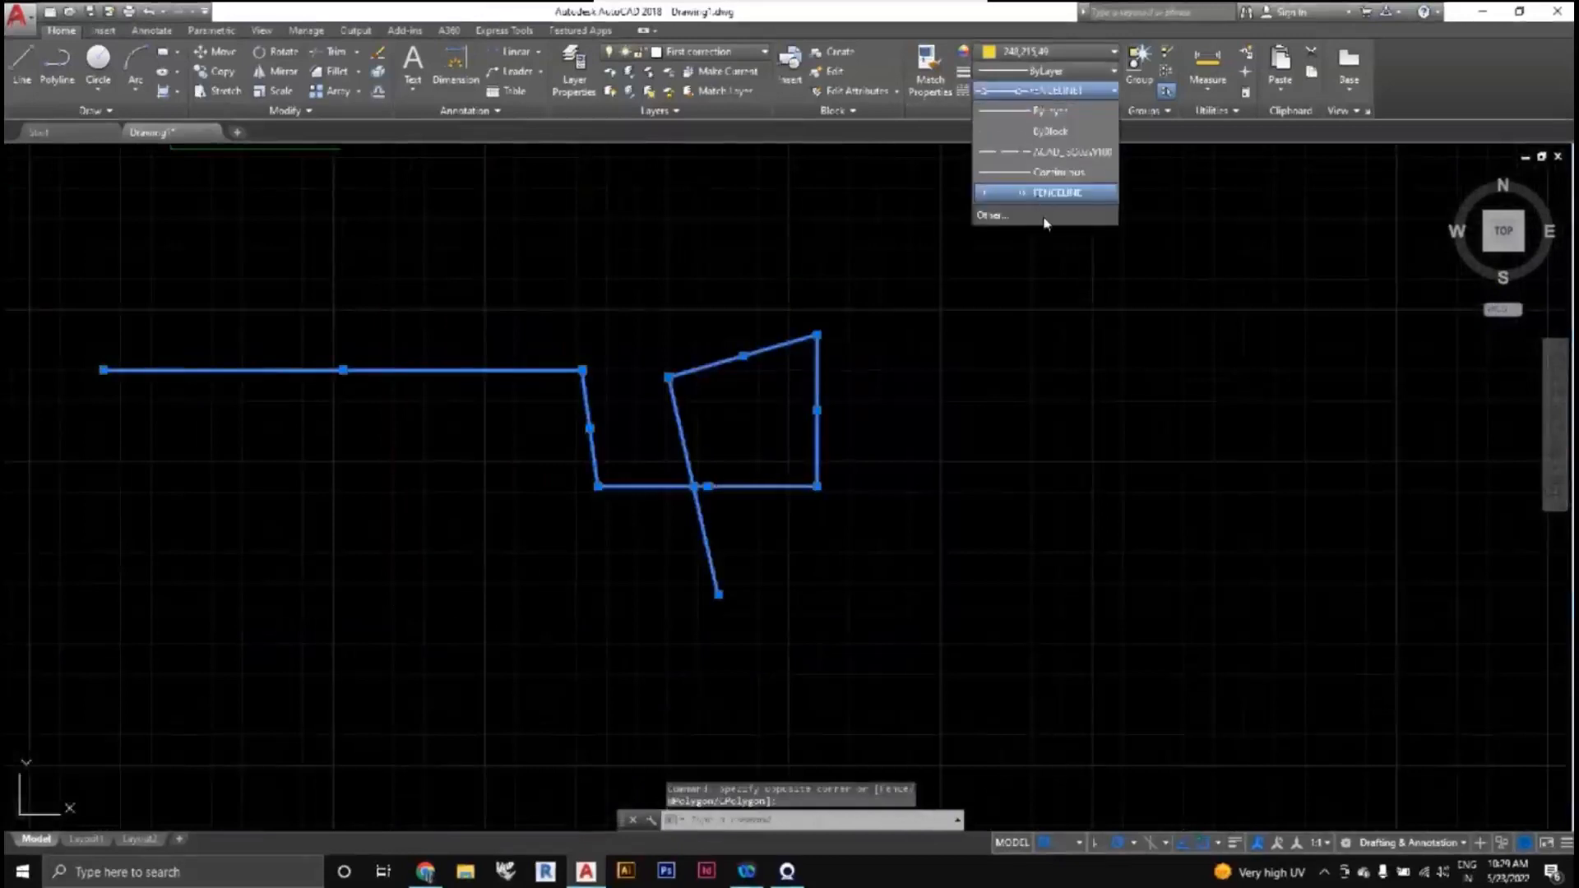
{"action": "left_click", "coordinate": [993, 215]}
{"action": "left_click_drag", "start_coordinate": [1273, 421], "coordinate": [1261, 422]}
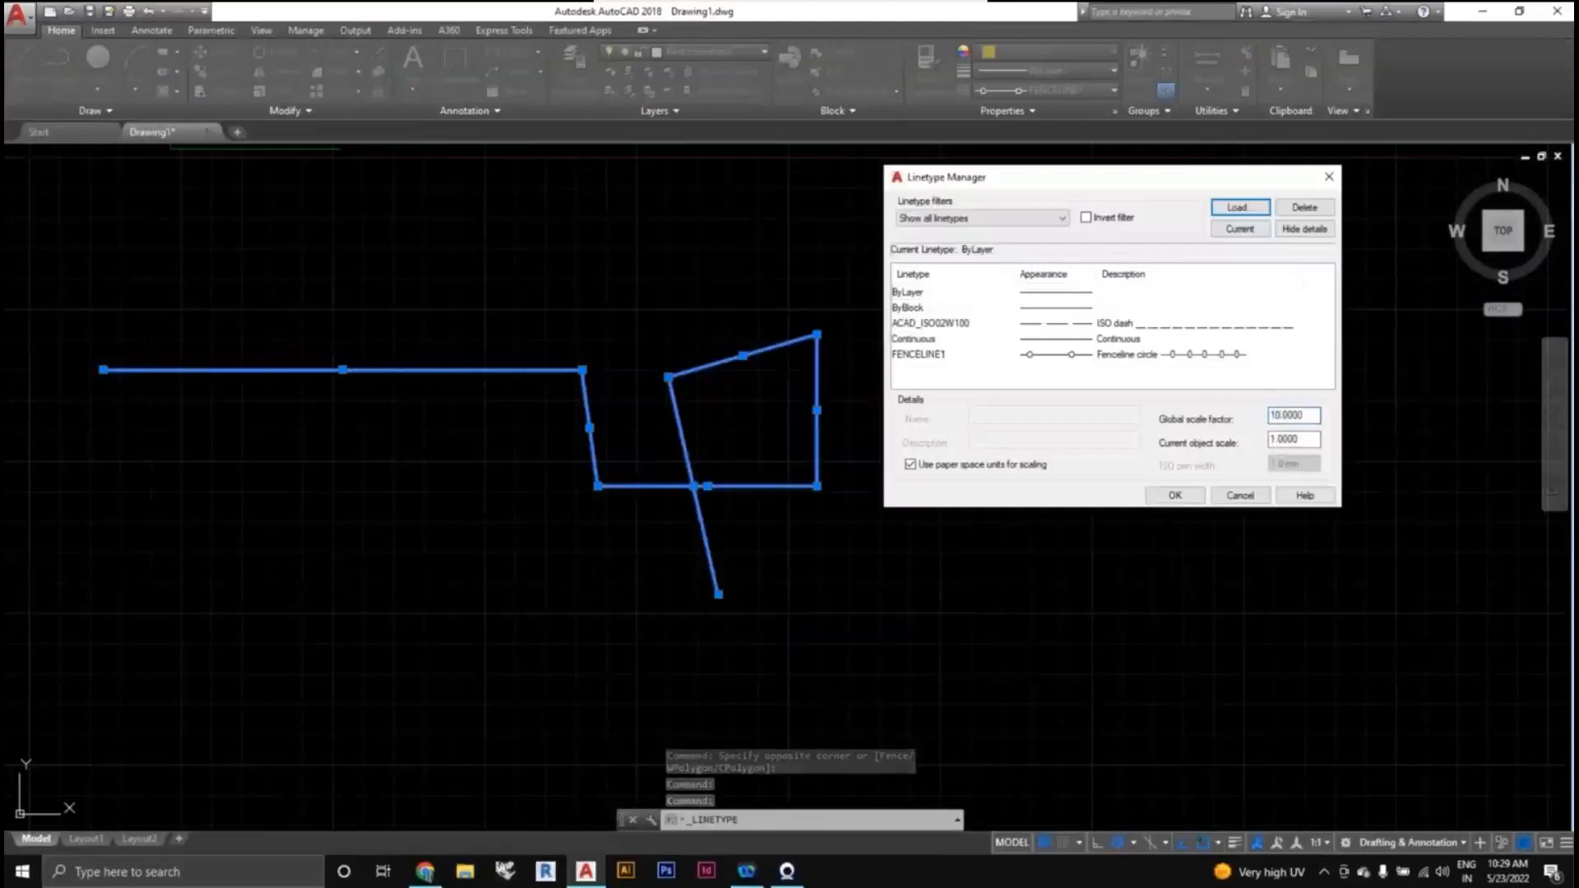
{"action": "key", "text": "BackSpace"}
{"action": "key", "text": "BackSpace"}
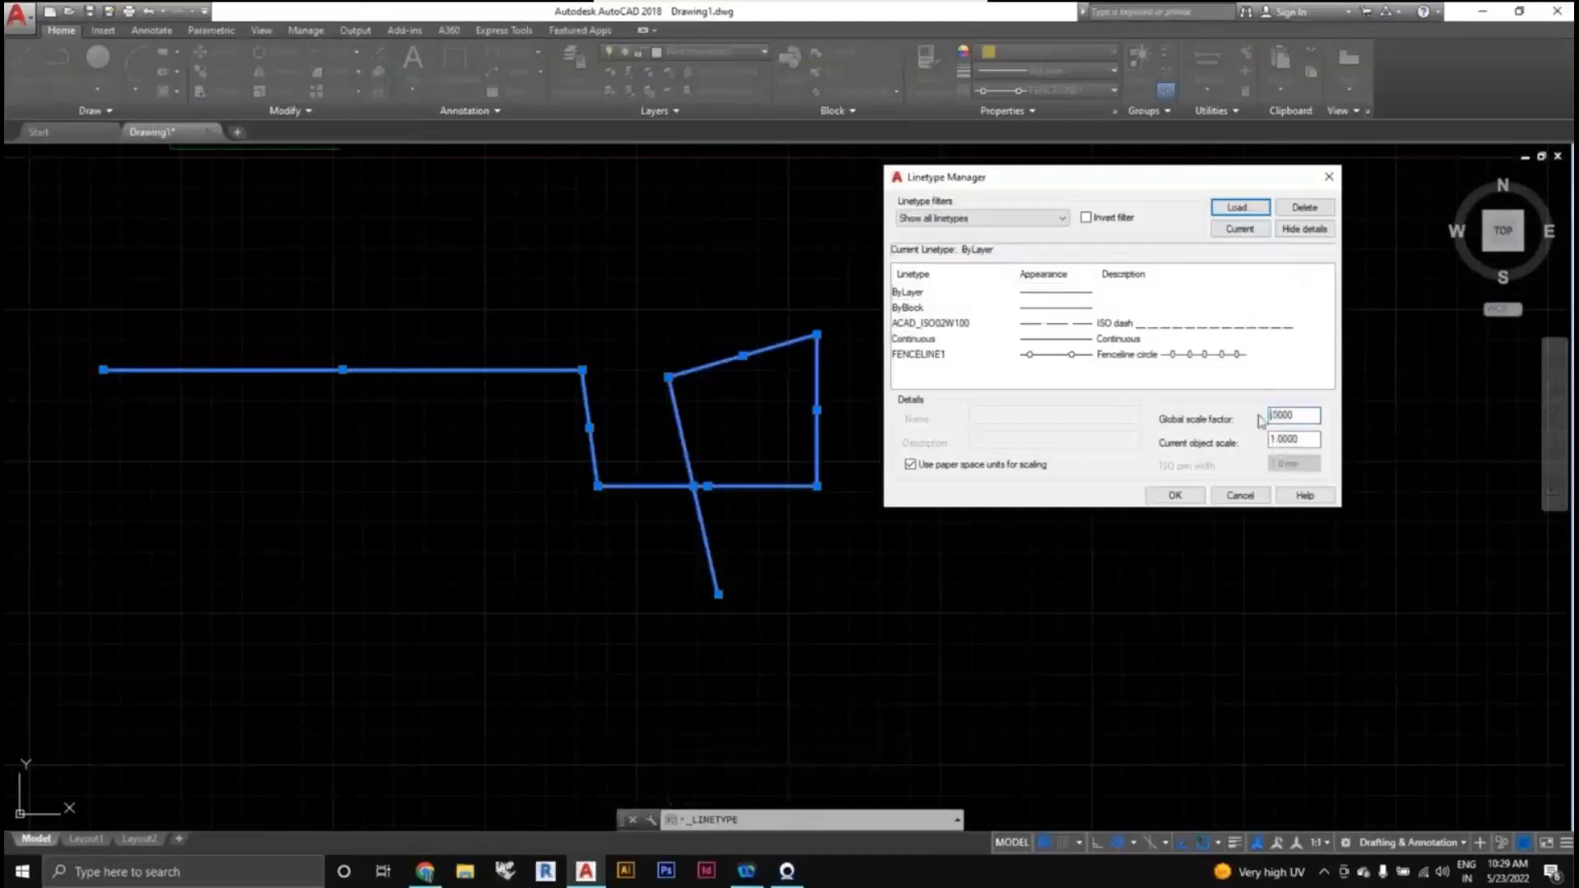
{"action": "left_click", "coordinate": [1175, 495]}
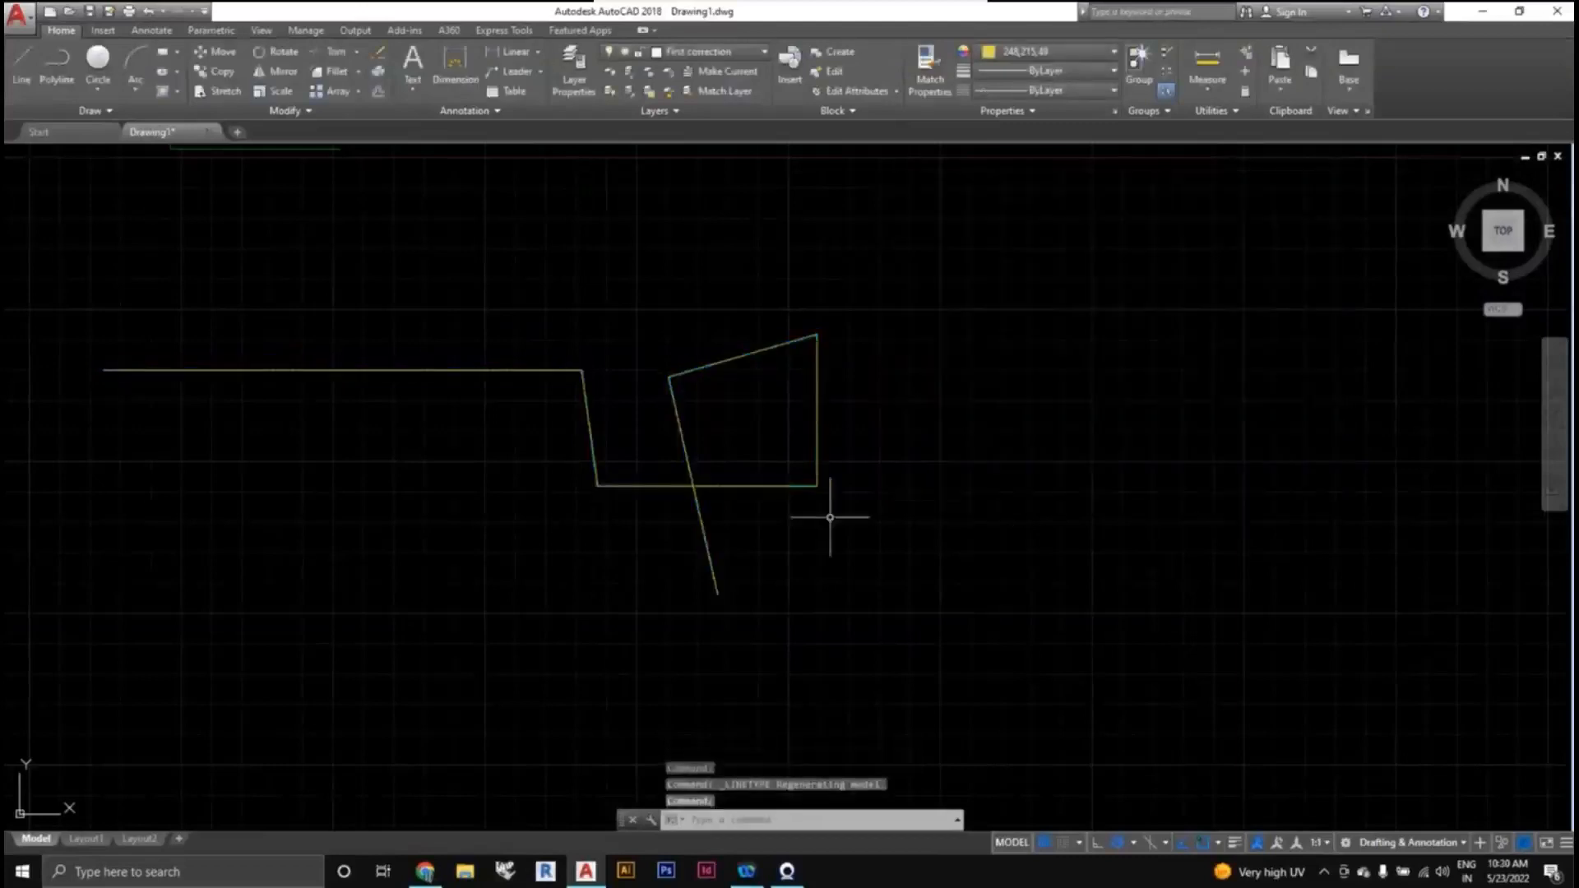
{"action": "scroll", "coordinate": [835, 518], "scroll_direction": "up", "scroll_amount": 8}
{"action": "scroll", "coordinate": [730, 503], "scroll_direction": "down", "scroll_amount": 5}
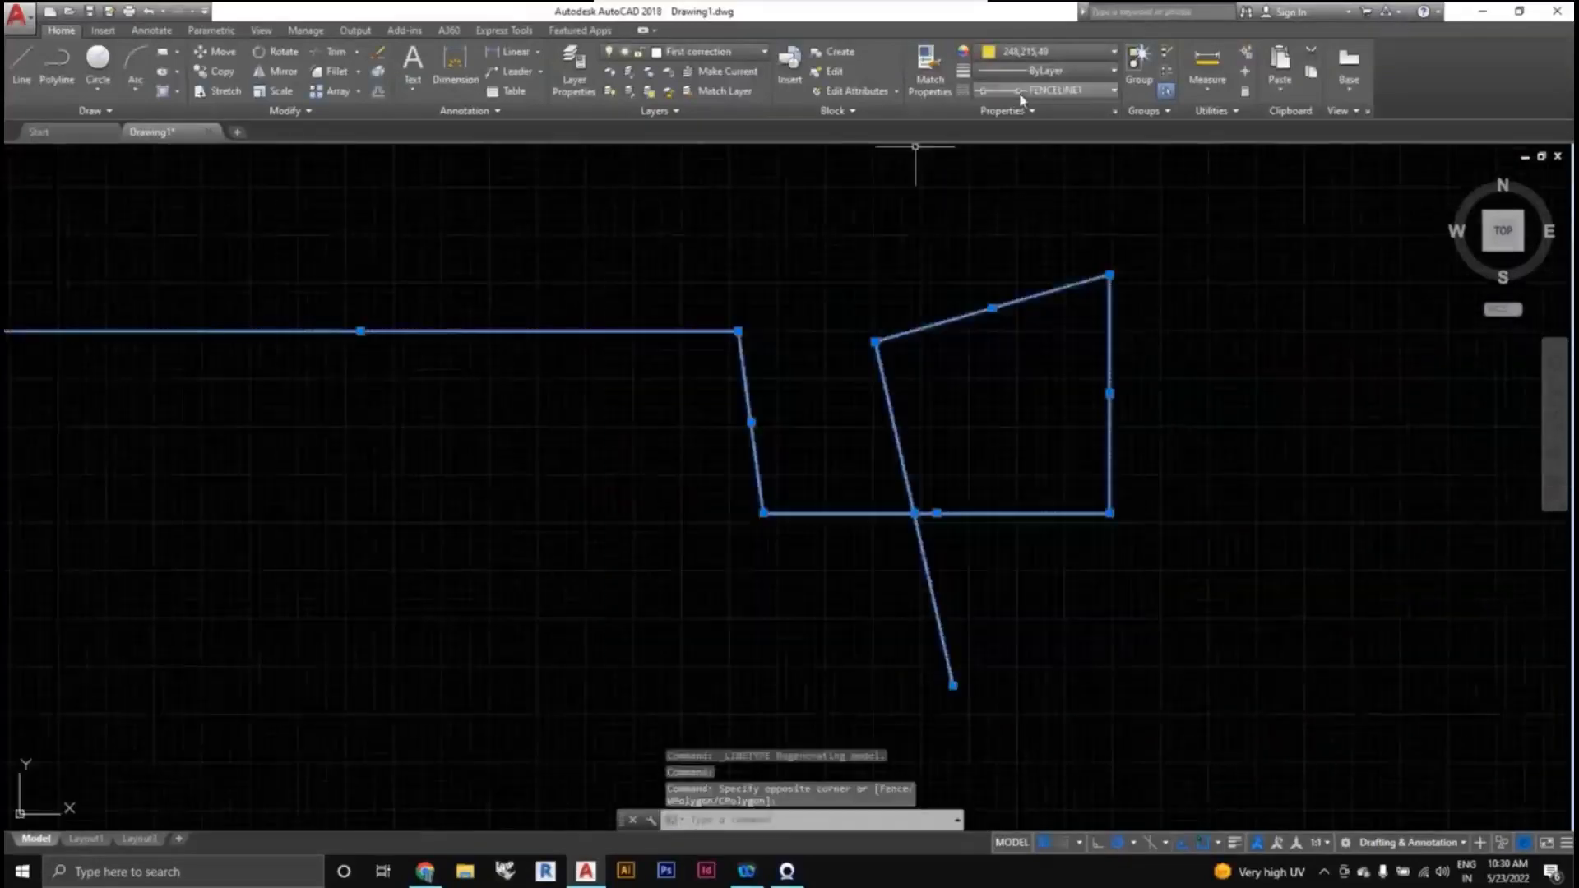
With the fence line chain selected, raise the global linetype scale factor further in the Linetype Manager.
{"action": "left_click", "coordinate": [1044, 70]}
{"action": "left_click", "coordinate": [1023, 220]}
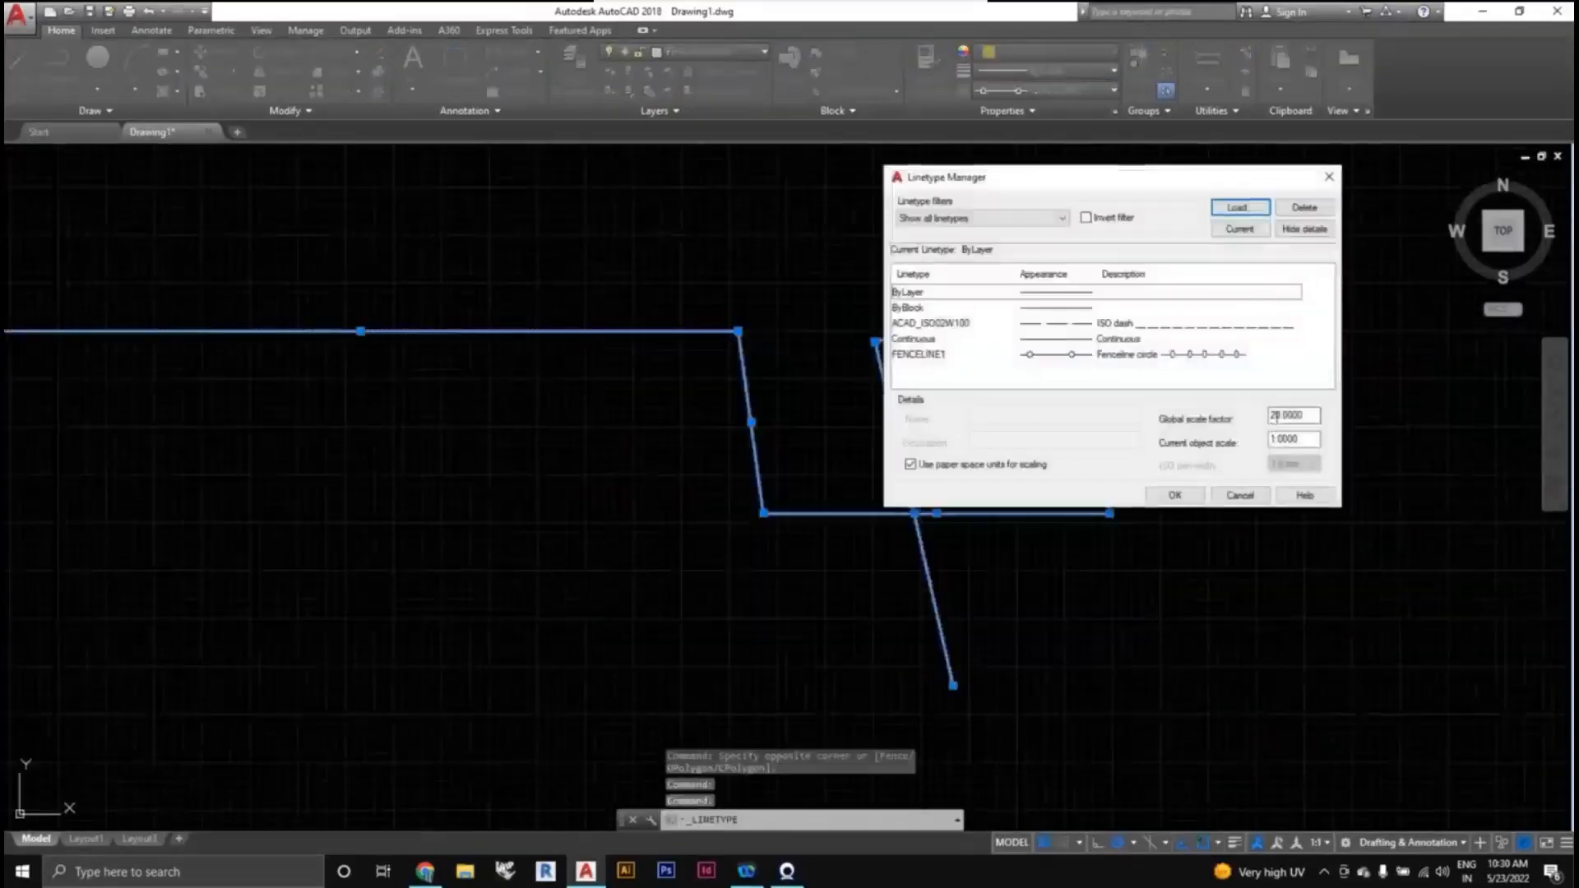
{"action": "left_click", "coordinate": [1271, 415]}
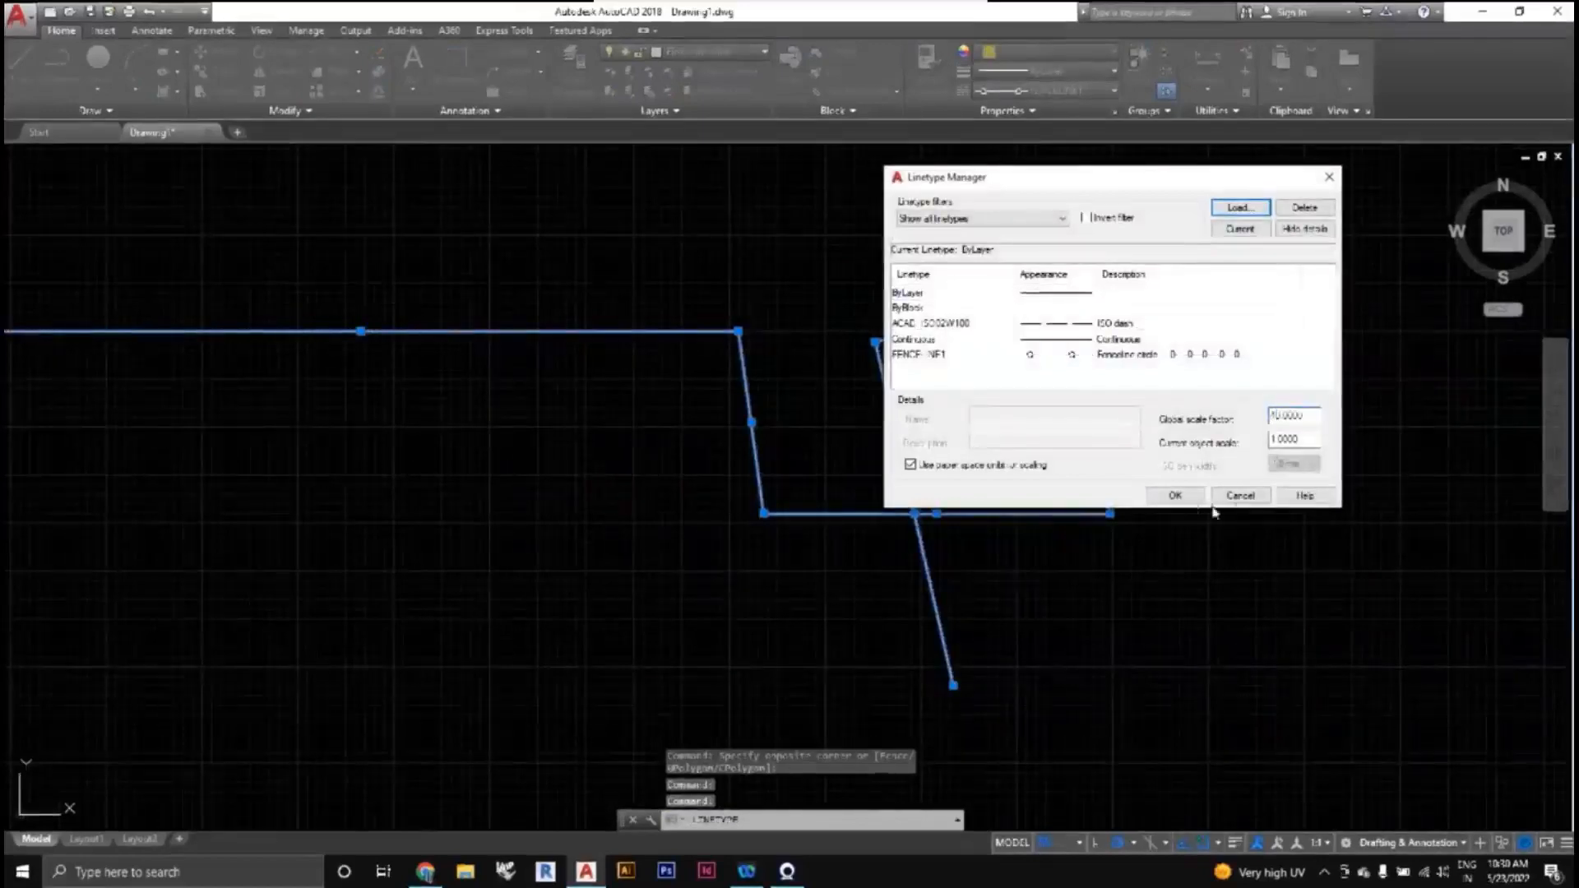
{"action": "left_click", "coordinate": [1175, 495]}
Examine how the enlarged fence linetype reads on the line chain, both close up and with the whole drawing in view.
{"action": "scroll", "coordinate": [868, 526], "scroll_direction": "up", "scroll_amount": 2}
{"action": "scroll", "coordinate": [905, 531], "scroll_direction": "down", "scroll_amount": 4}
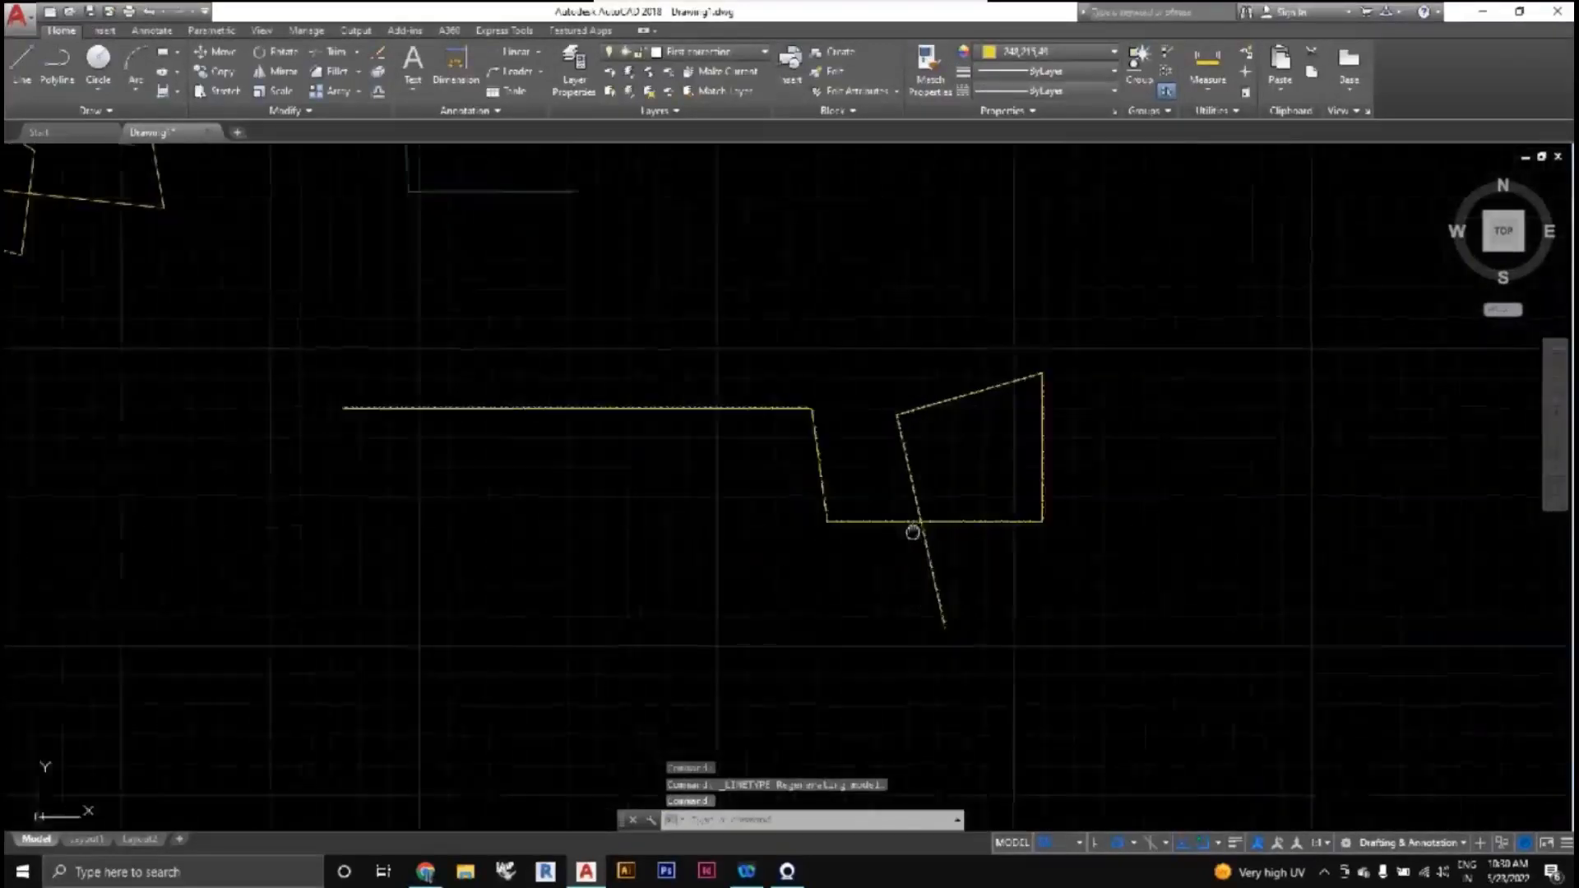
{"action": "scroll", "coordinate": [913, 530], "scroll_direction": "up", "scroll_amount": 6}
{"action": "scroll", "coordinate": [905, 526], "scroll_direction": "down", "scroll_amount": 2}
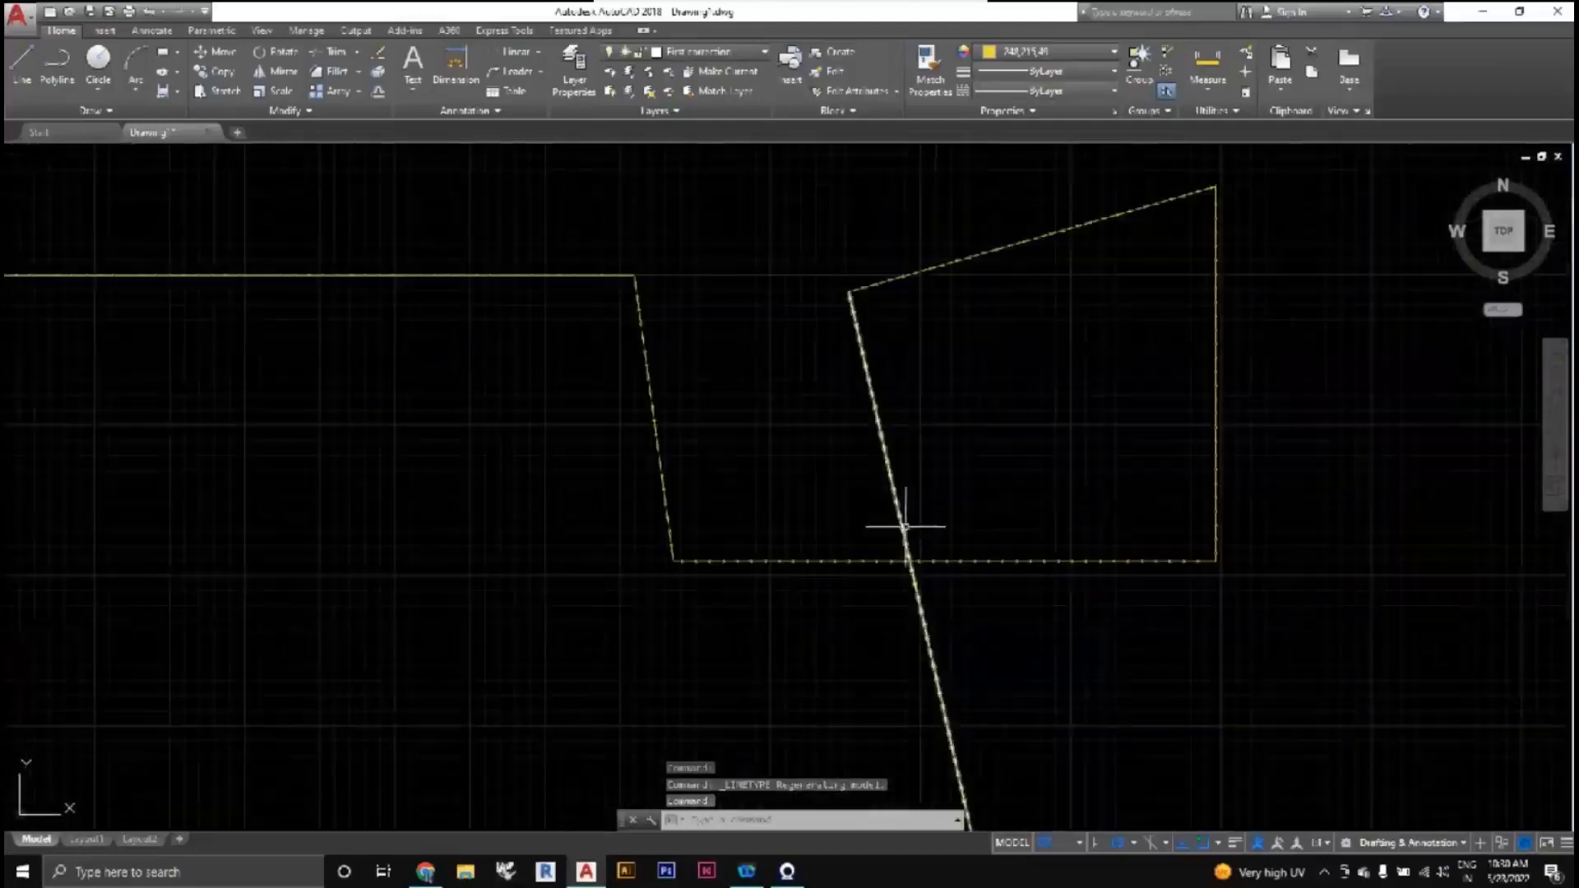
{"action": "scroll", "coordinate": [904, 526], "scroll_direction": "down", "scroll_amount": 5}
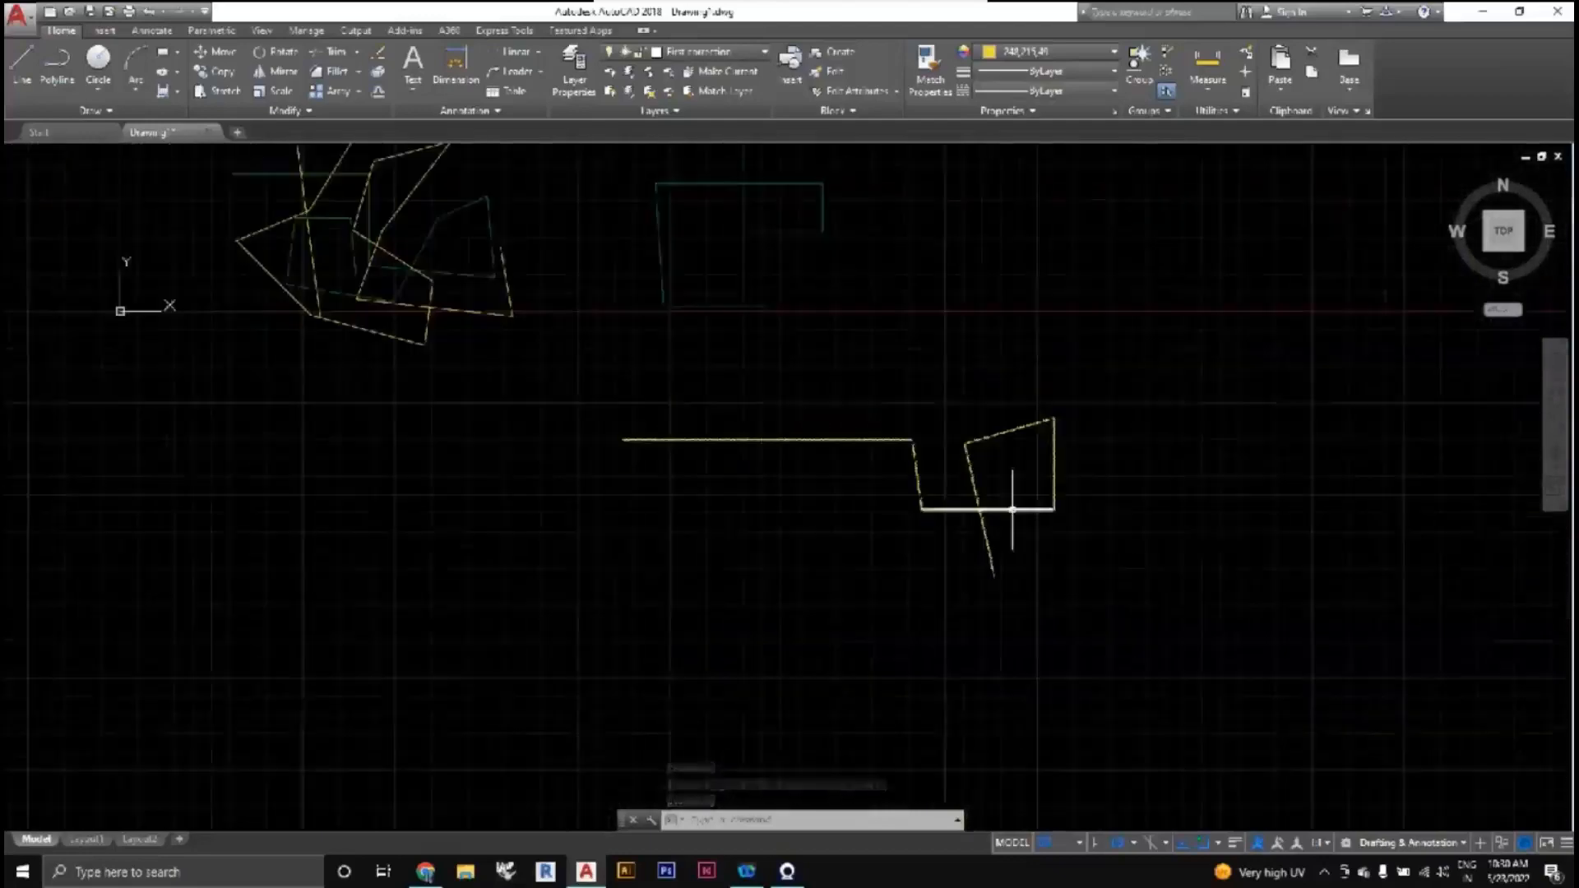
{"action": "scroll", "coordinate": [1012, 510], "scroll_direction": "up", "scroll_amount": 2}
{"action": "scroll", "coordinate": [916, 506], "scroll_direction": "up", "scroll_amount": 2}
{"action": "scroll", "coordinate": [940, 501], "scroll_direction": "up", "scroll_amount": 2}
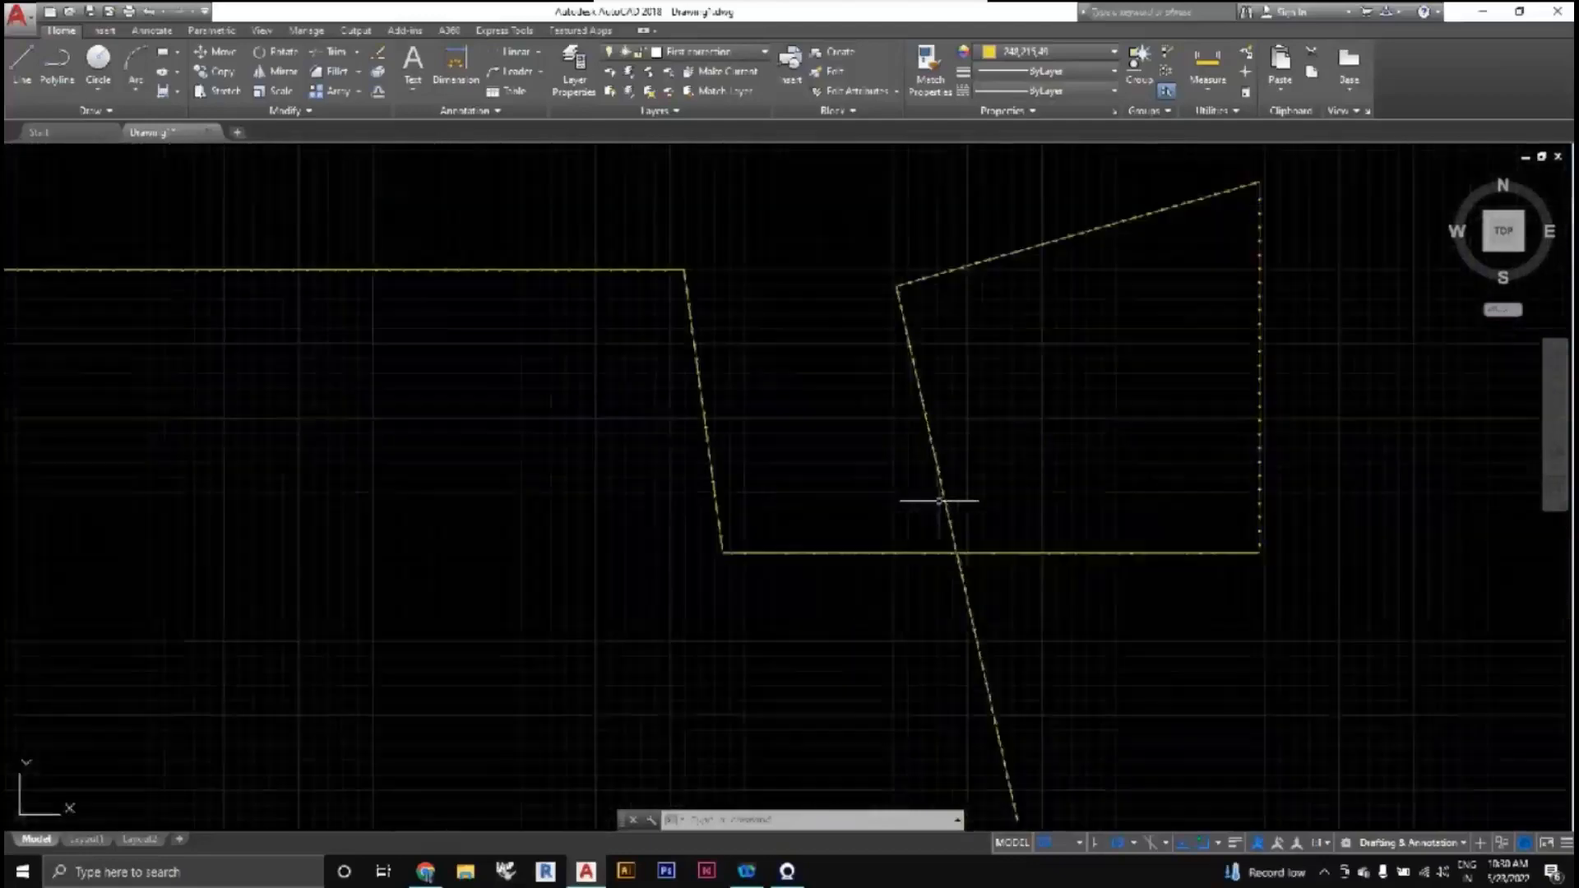
{"action": "scroll", "coordinate": [987, 513], "scroll_direction": "down", "scroll_amount": 2}
{"action": "middle_click_drag", "start_coordinate": [998, 515], "coordinate": [1068, 515]}
{"action": "scroll", "coordinate": [951, 521], "scroll_direction": "down", "scroll_amount": 2}
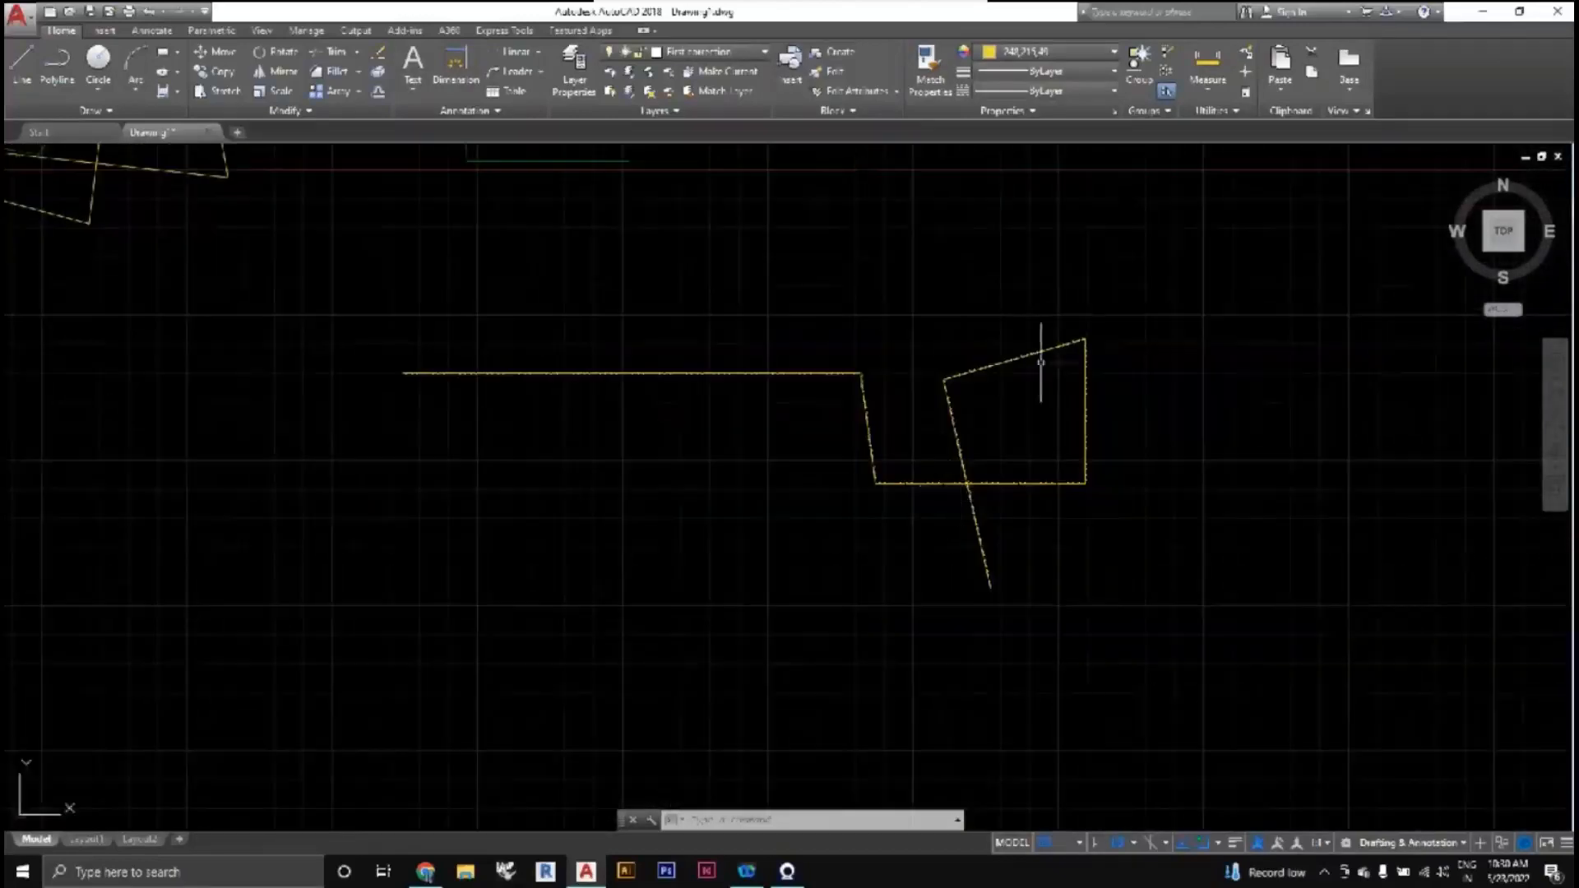
{"action": "scroll", "coordinate": [1009, 588], "scroll_direction": "down", "scroll_amount": 2}
{"action": "middle_click_drag", "start_coordinate": [1009, 587], "coordinate": [972, 588]}
{"action": "scroll", "coordinate": [990, 592], "scroll_direction": "up", "scroll_amount": 2}
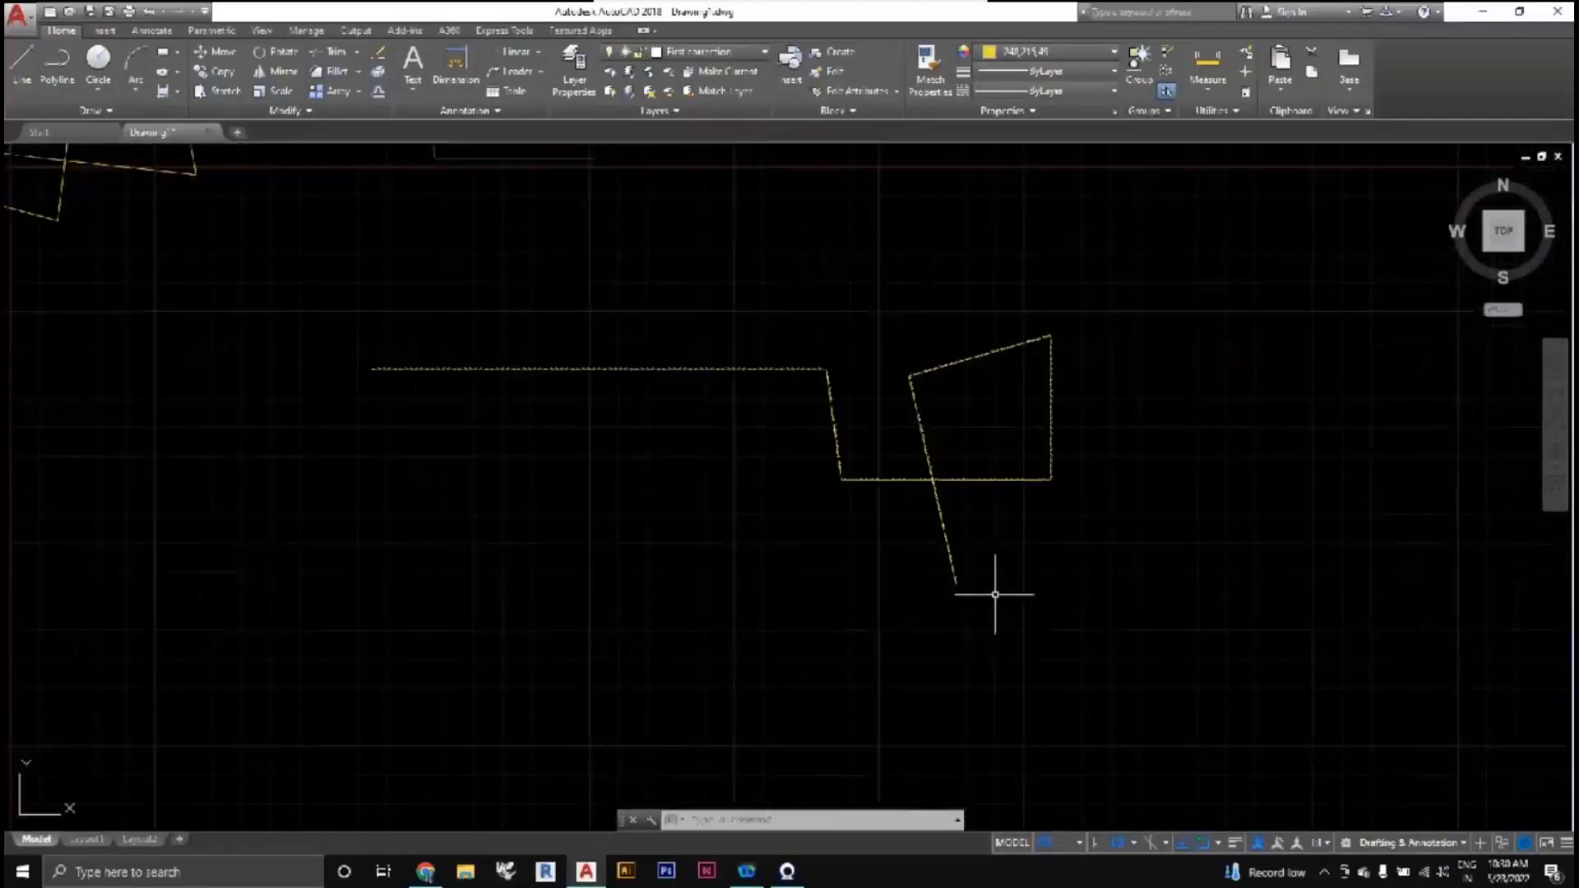
{"action": "scroll", "coordinate": [995, 593], "scroll_direction": "down", "scroll_amount": 2}
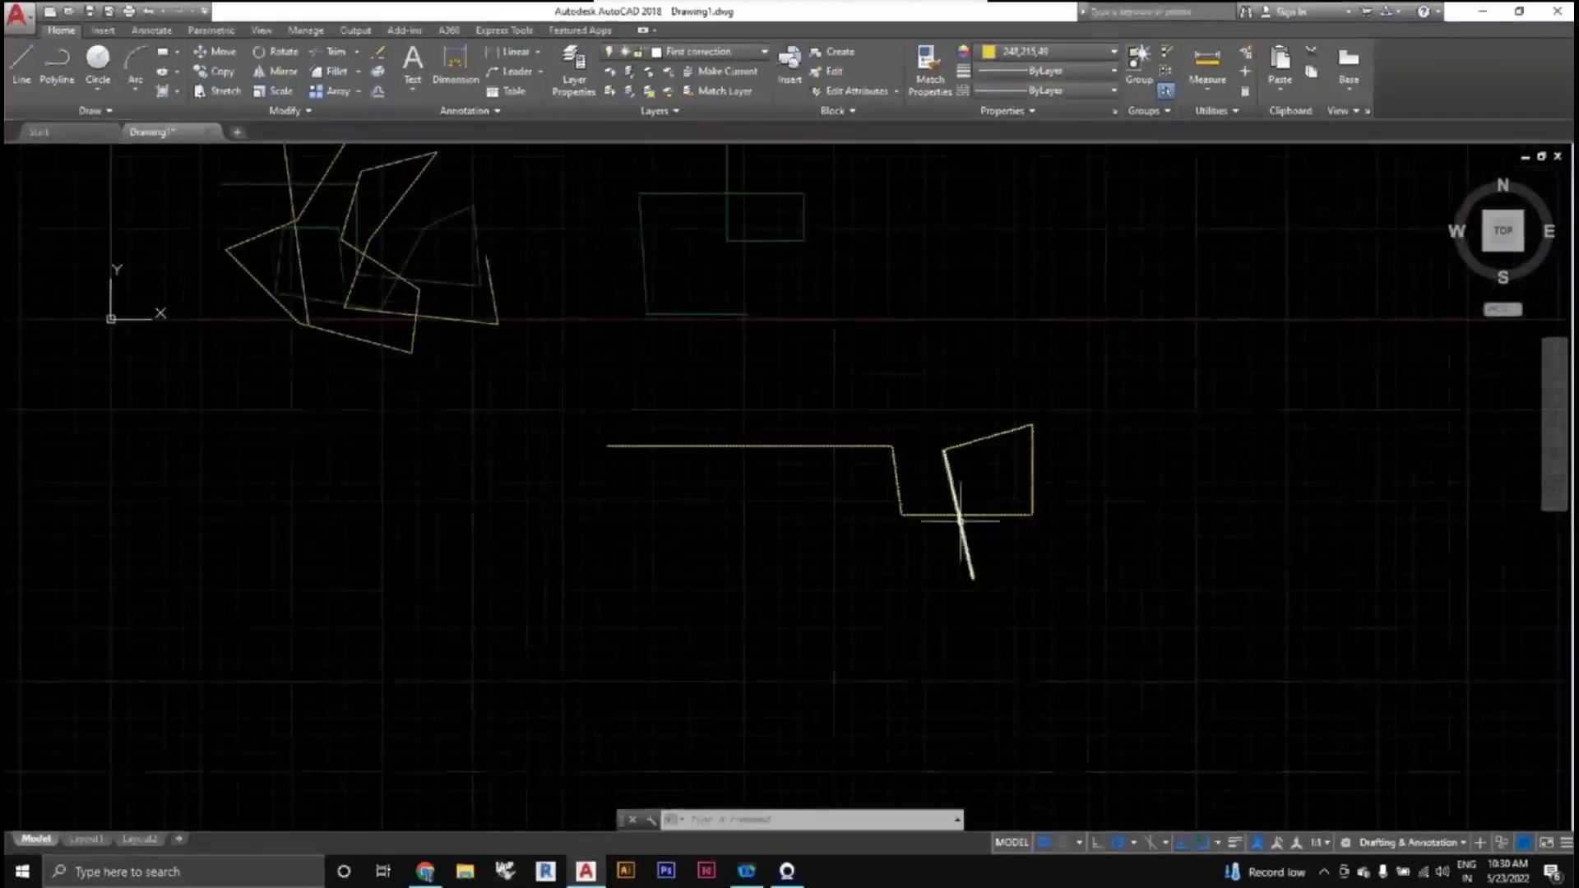
{"action": "scroll", "coordinate": [1001, 562], "scroll_direction": "down", "scroll_amount": 2}
{"action": "middle_click_drag", "start_coordinate": [1013, 559], "coordinate": [1003, 582]}
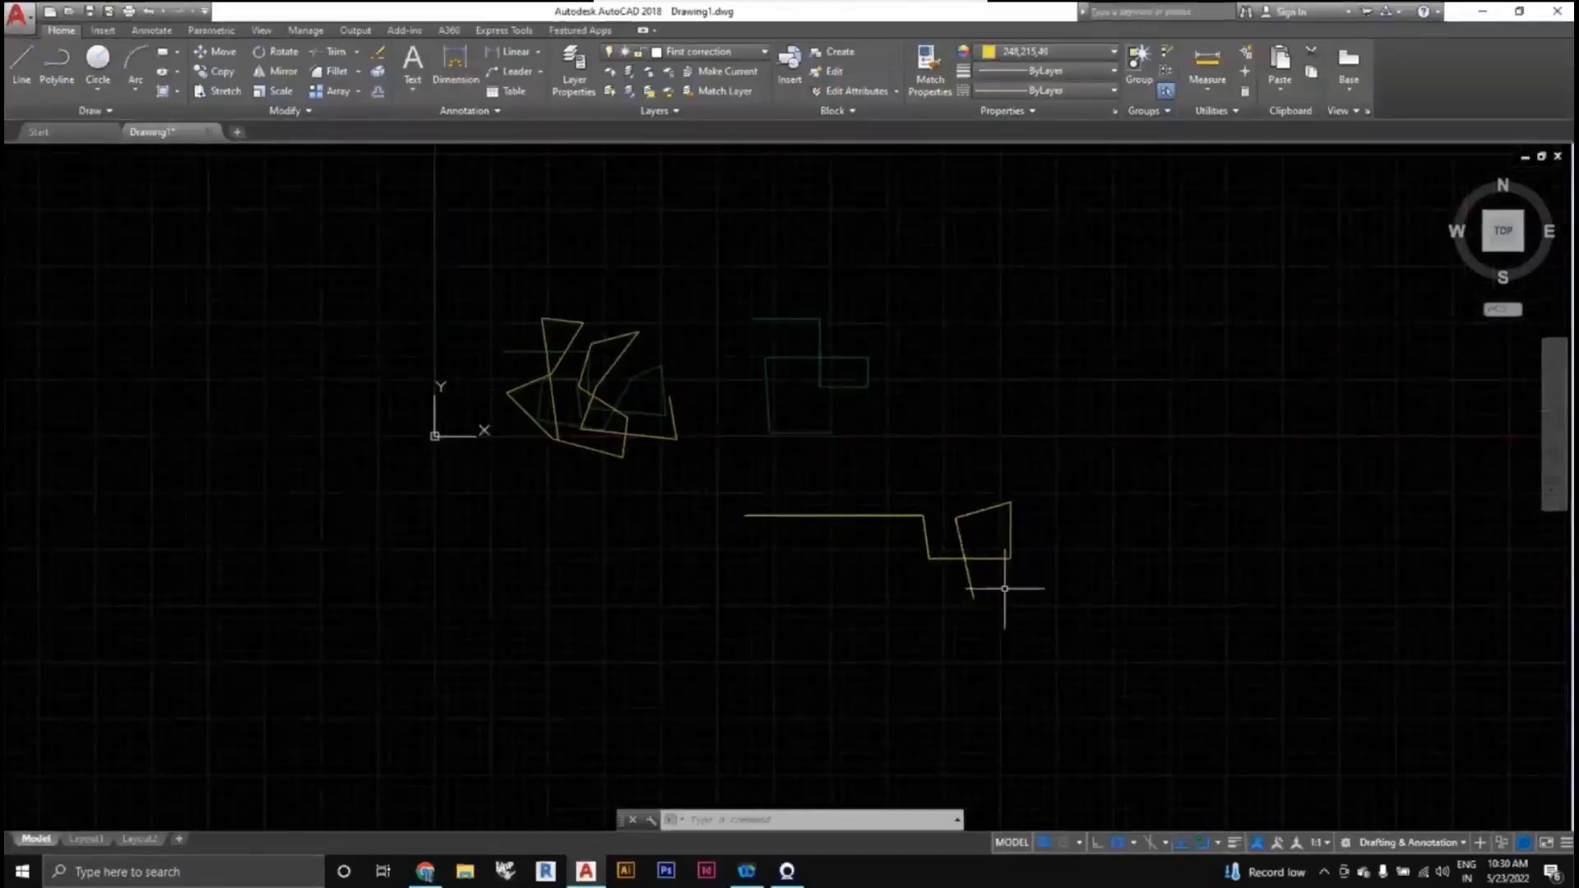
{"action": "scroll", "coordinate": [886, 633], "scroll_direction": "down", "scroll_amount": 2}
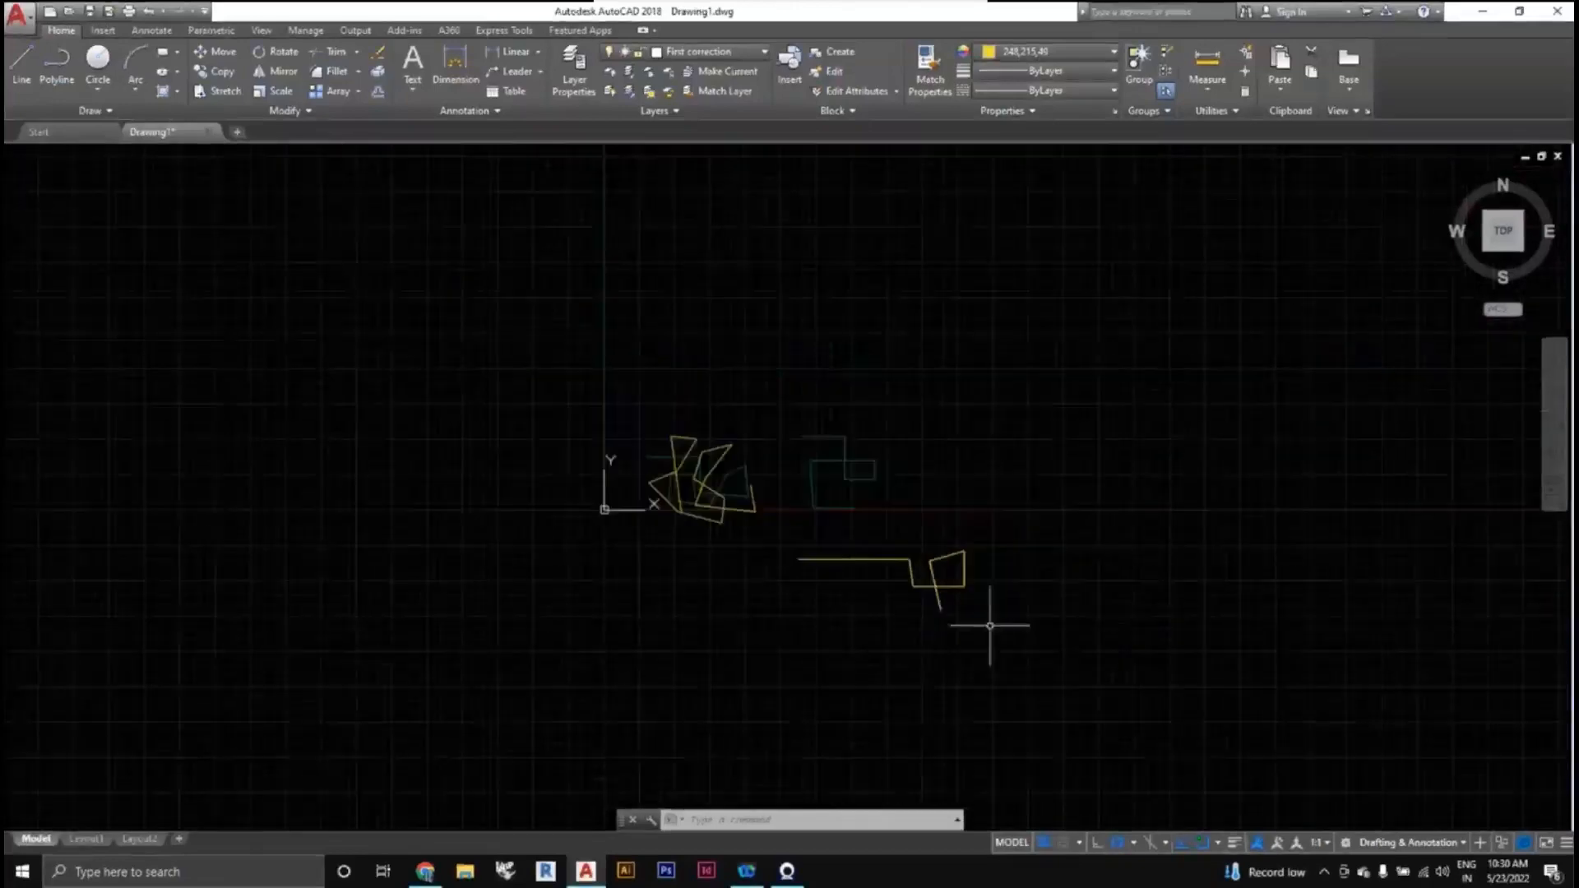
{"action": "mouse_move", "coordinate": [1044, 615]}
{"action": "middle_mouse_down"}
{"action": "mouse_move", "coordinate": [868, 611]}
{"action": "mouse_move", "coordinate": [920, 570]}
{"action": "mouse_move", "coordinate": [915, 537]}
{"action": "middle_mouse_up"}
{"action": "scroll", "coordinate": [990, 589], "scroll_direction": "down", "scroll_amount": 2}
{"action": "scroll", "coordinate": [915, 537], "scroll_direction": "up", "scroll_amount": 2}
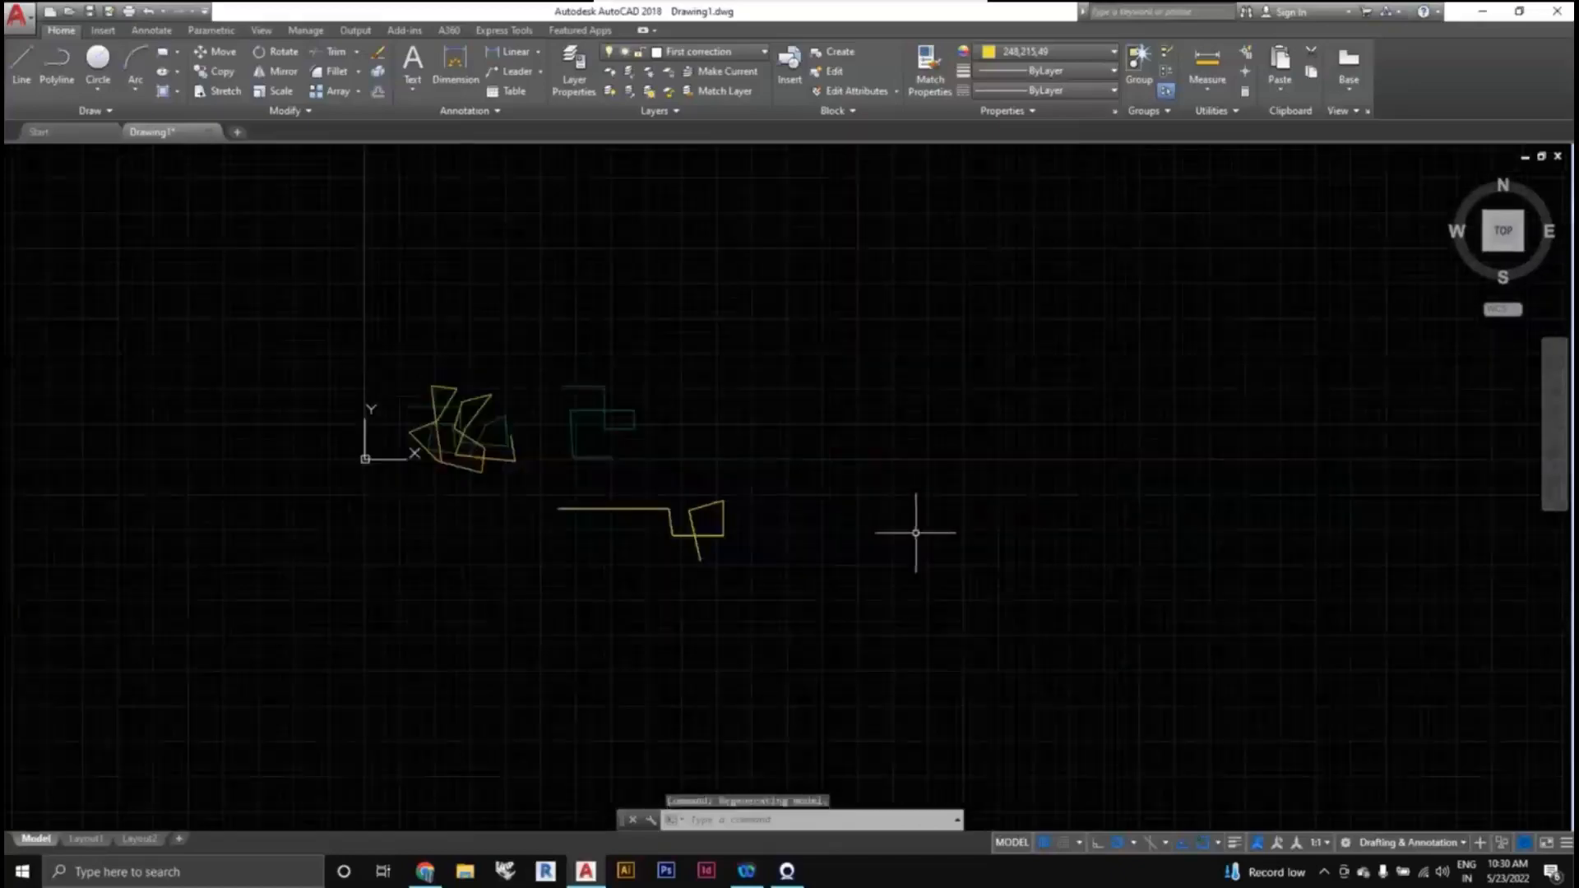
{"action": "scroll", "coordinate": [945, 554], "scroll_direction": "up", "scroll_amount": 2}
{"action": "scroll", "coordinate": [900, 556], "scroll_direction": "down", "scroll_amount": 4}
{"action": "scroll", "coordinate": [900, 557], "scroll_direction": "up", "scroll_amount": 2}
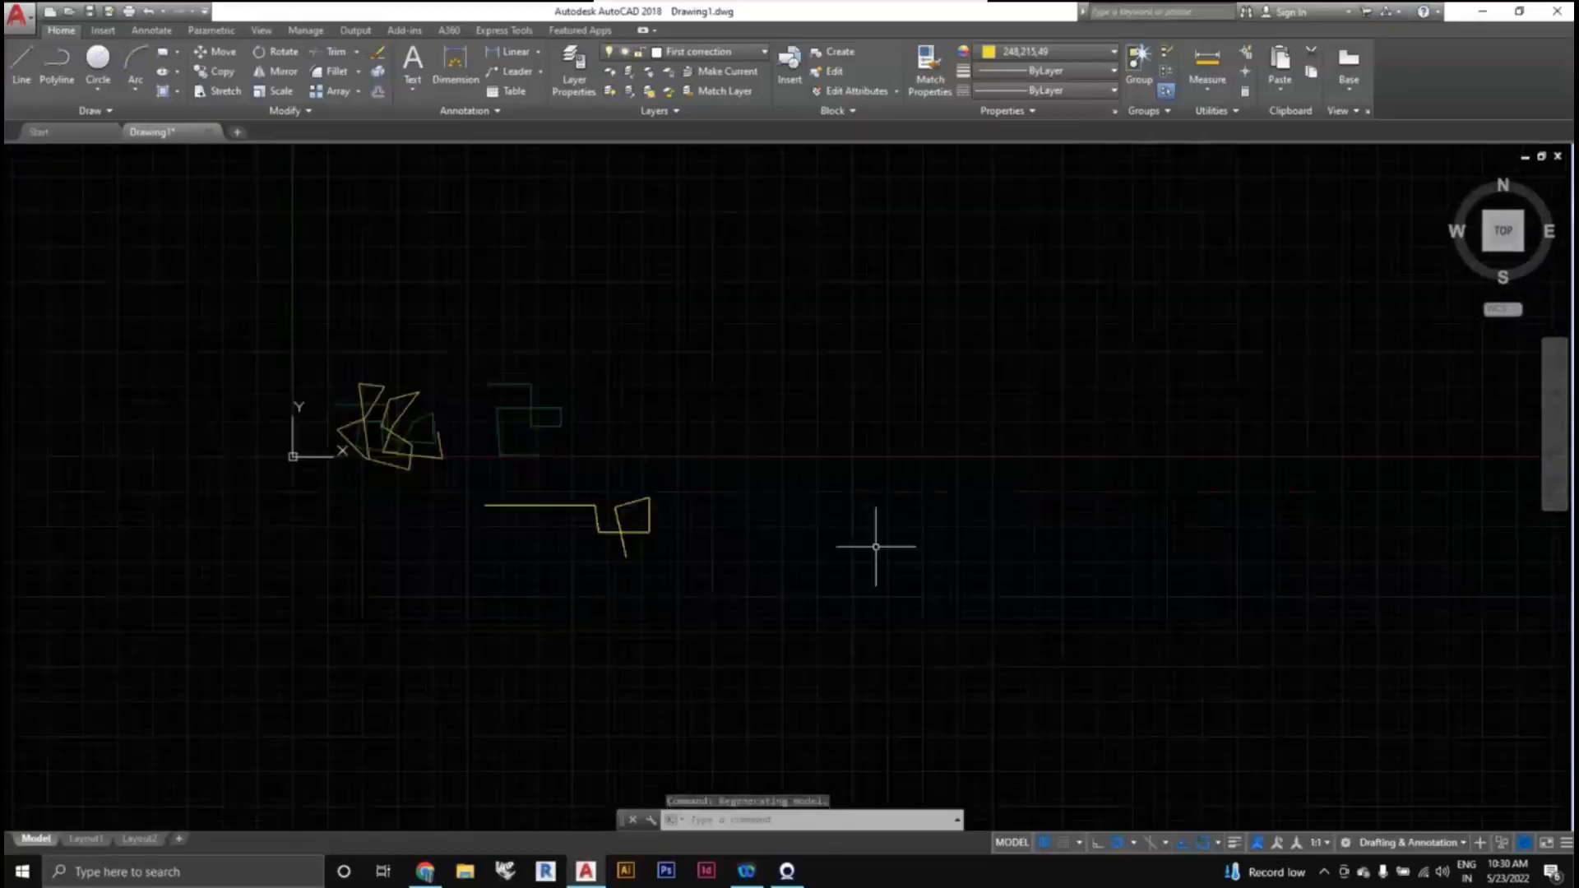
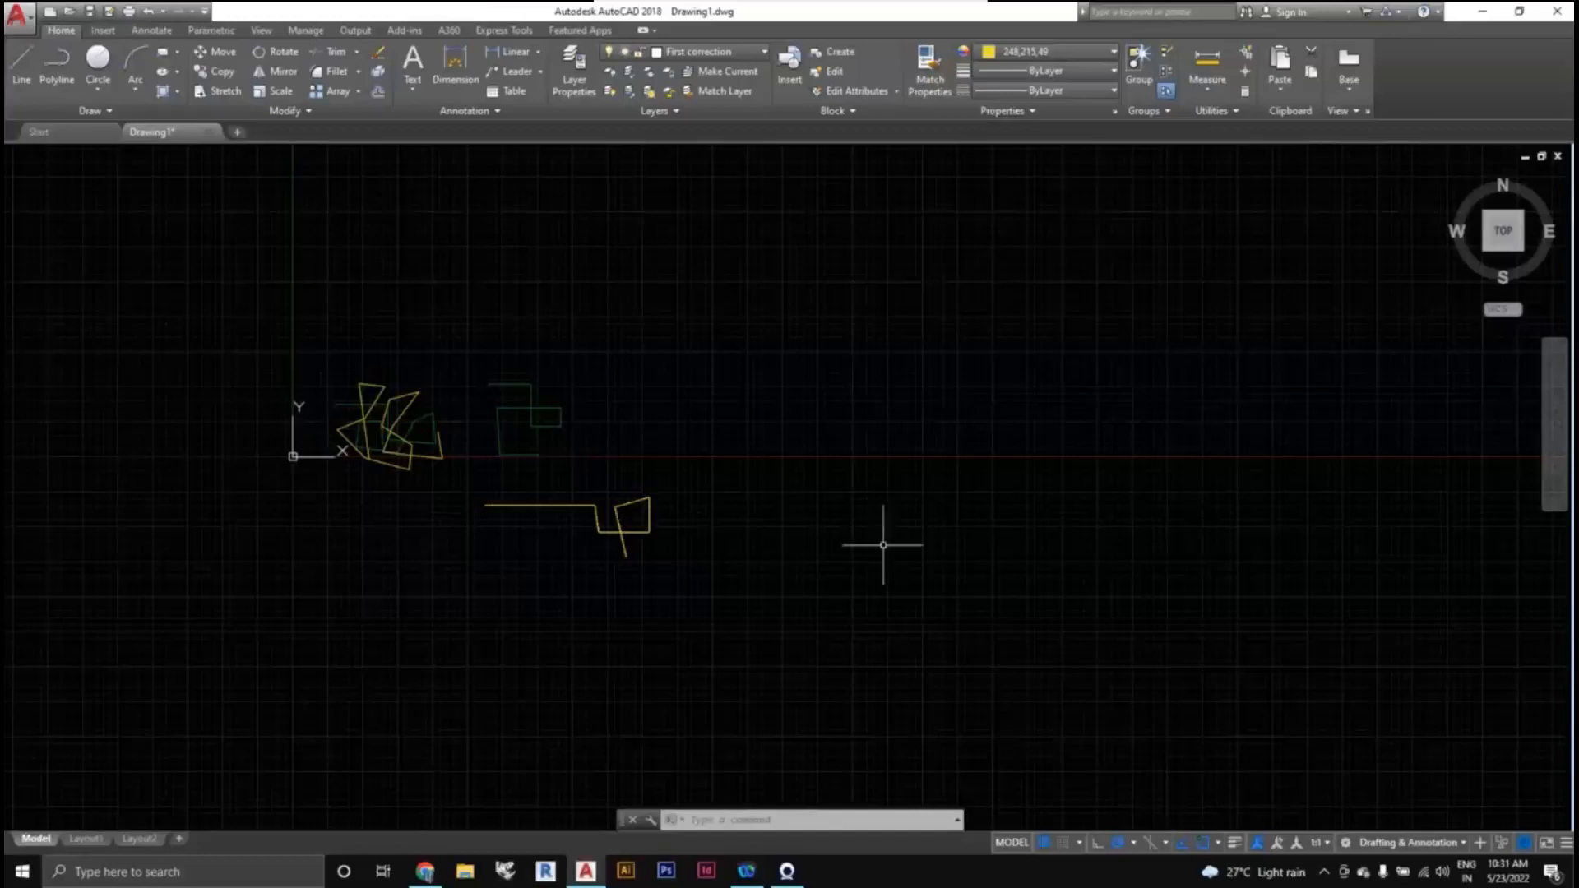
{"action": "middle_click_drag", "start_coordinate": [1019, 548], "coordinate": [959, 542]}
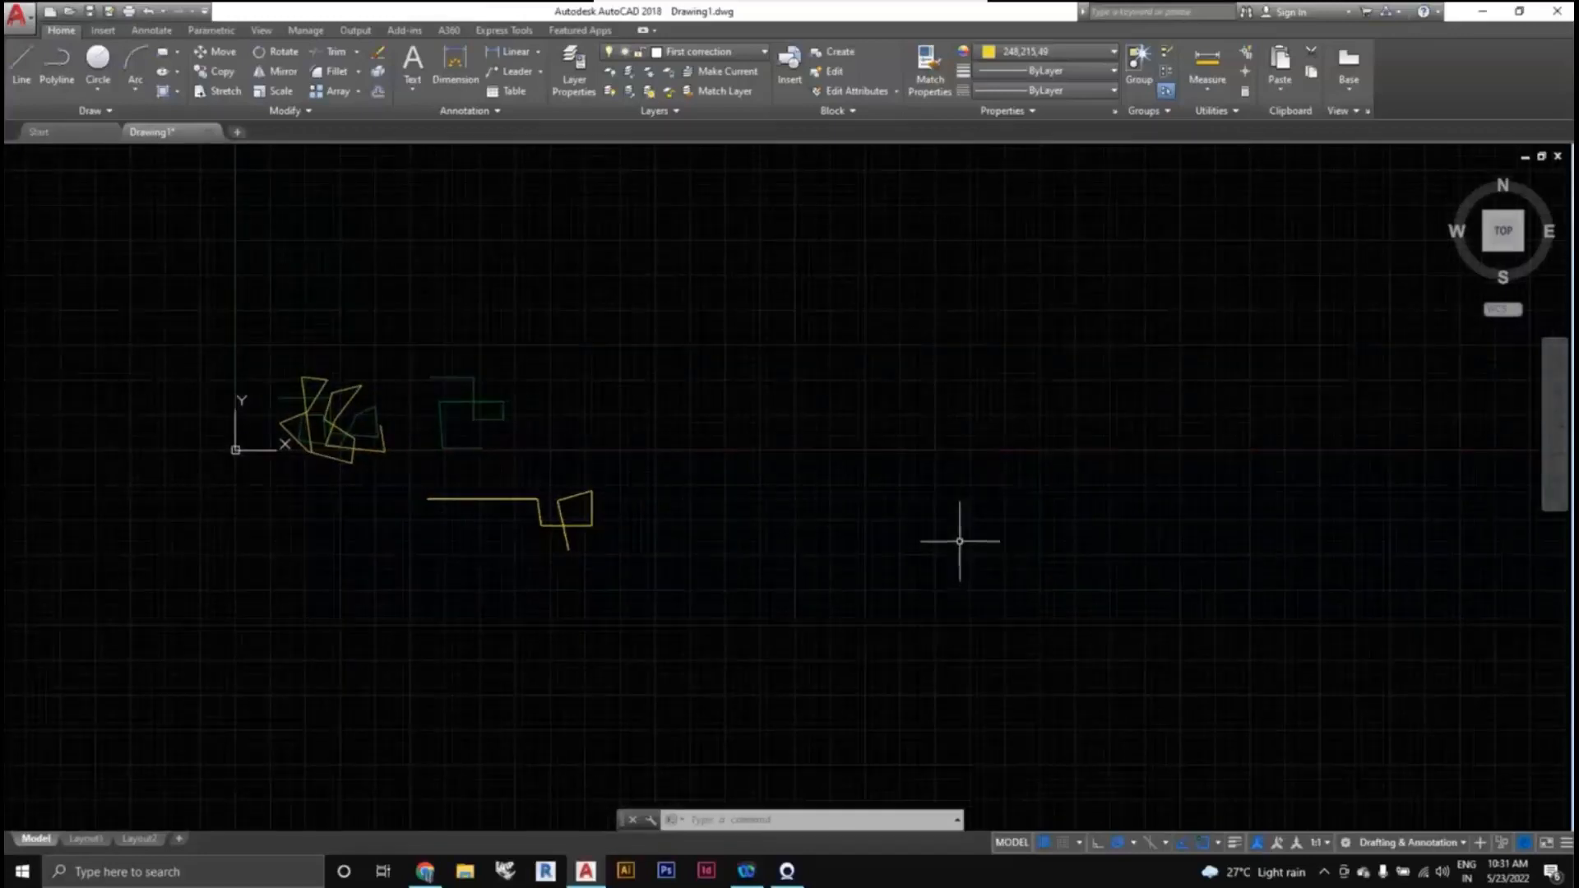
{"action": "type", "text": "l"}
{"action": "key", "text": "Return"}
{"action": "scroll", "coordinate": [905, 485], "scroll_direction": "down", "scroll_amount": 2}
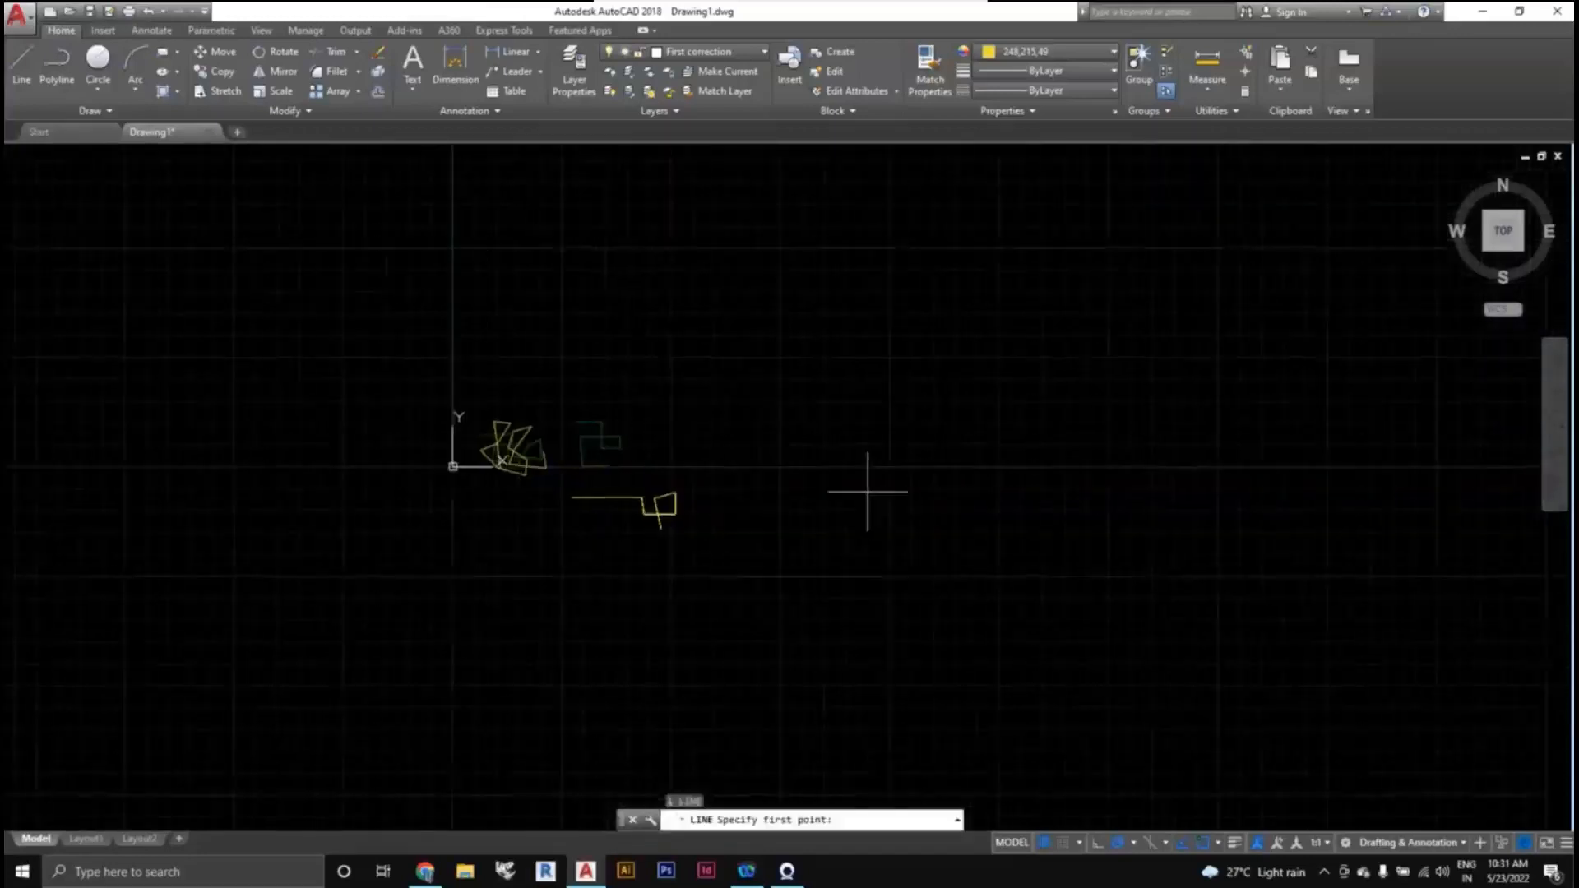
{"action": "scroll", "coordinate": [863, 496], "scroll_direction": "up", "scroll_amount": 2}
{"action": "middle_click_drag", "start_coordinate": [864, 497], "coordinate": [934, 510]}
{"action": "middle_click_drag", "start_coordinate": [663, 556], "coordinate": [810, 540]}
{"action": "scroll", "coordinate": [806, 534], "scroll_direction": "up", "scroll_amount": 2}
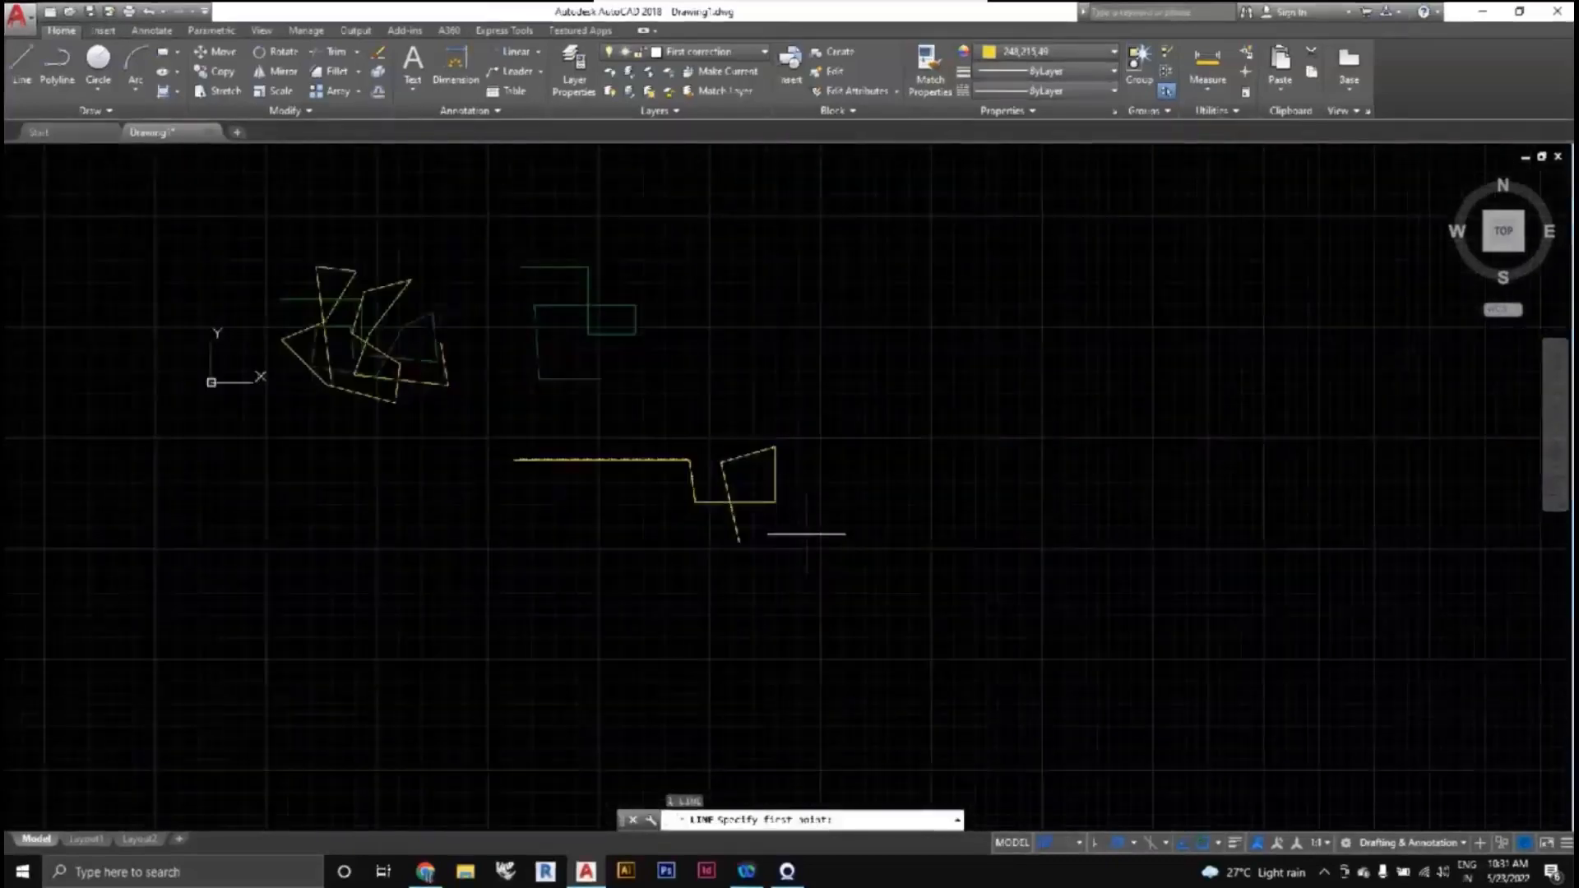
{"action": "middle_click_drag", "start_coordinate": [964, 590], "coordinate": [877, 575]}
{"action": "middle_click_drag", "start_coordinate": [978, 546], "coordinate": [959, 559]}
{"action": "key", "text": "Escape"}
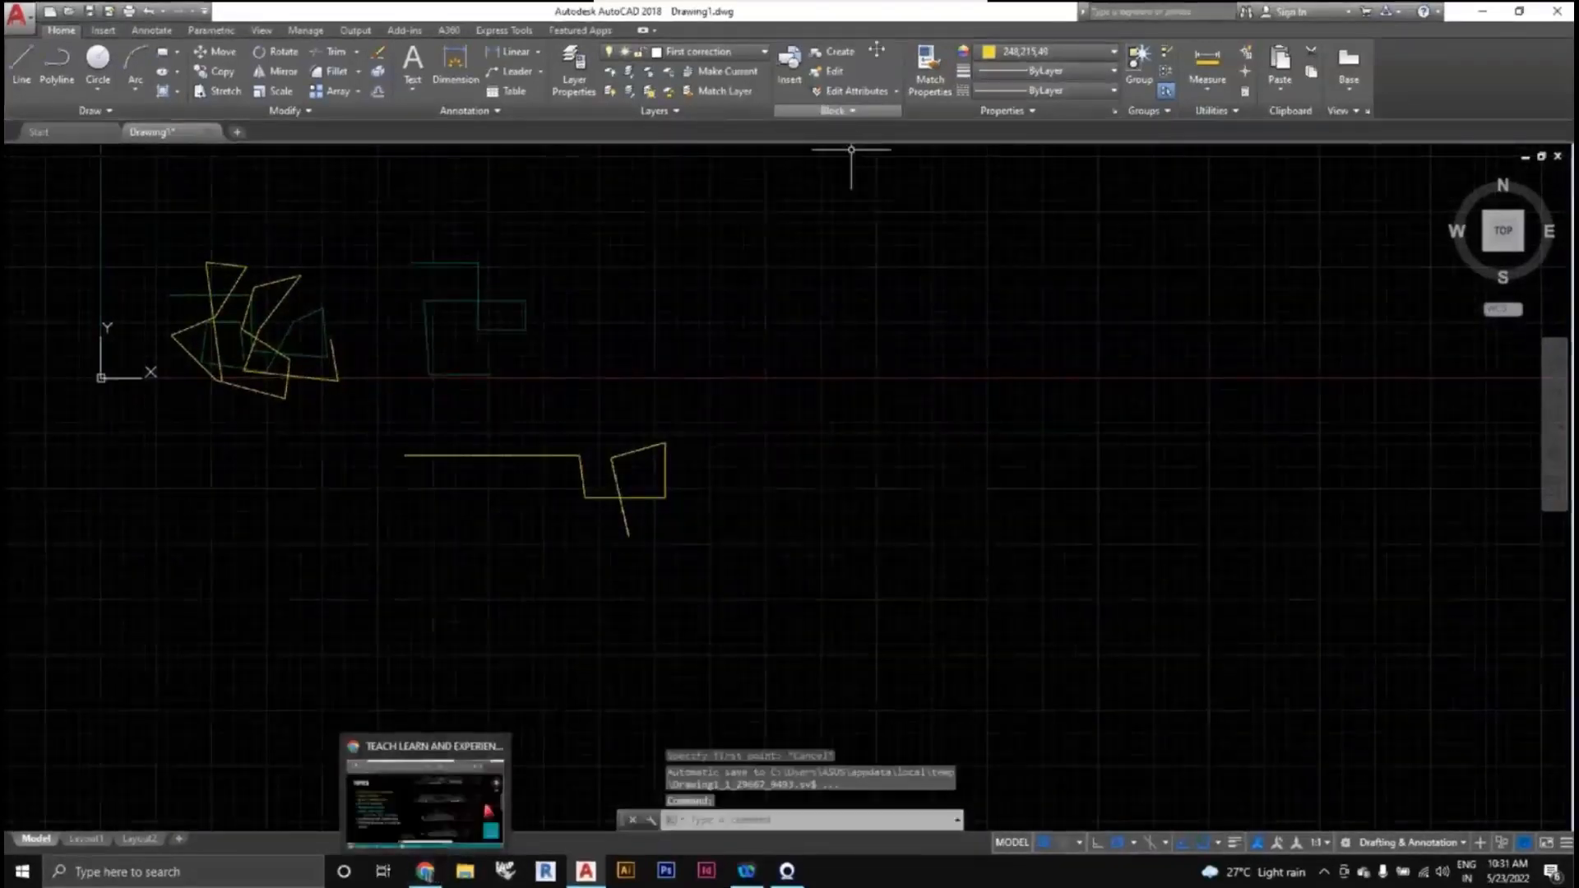
Switch to the browser to view the DWG models block library, and return to the AutoCAD drawing.
{"action": "key", "text": "alt+Tab"}
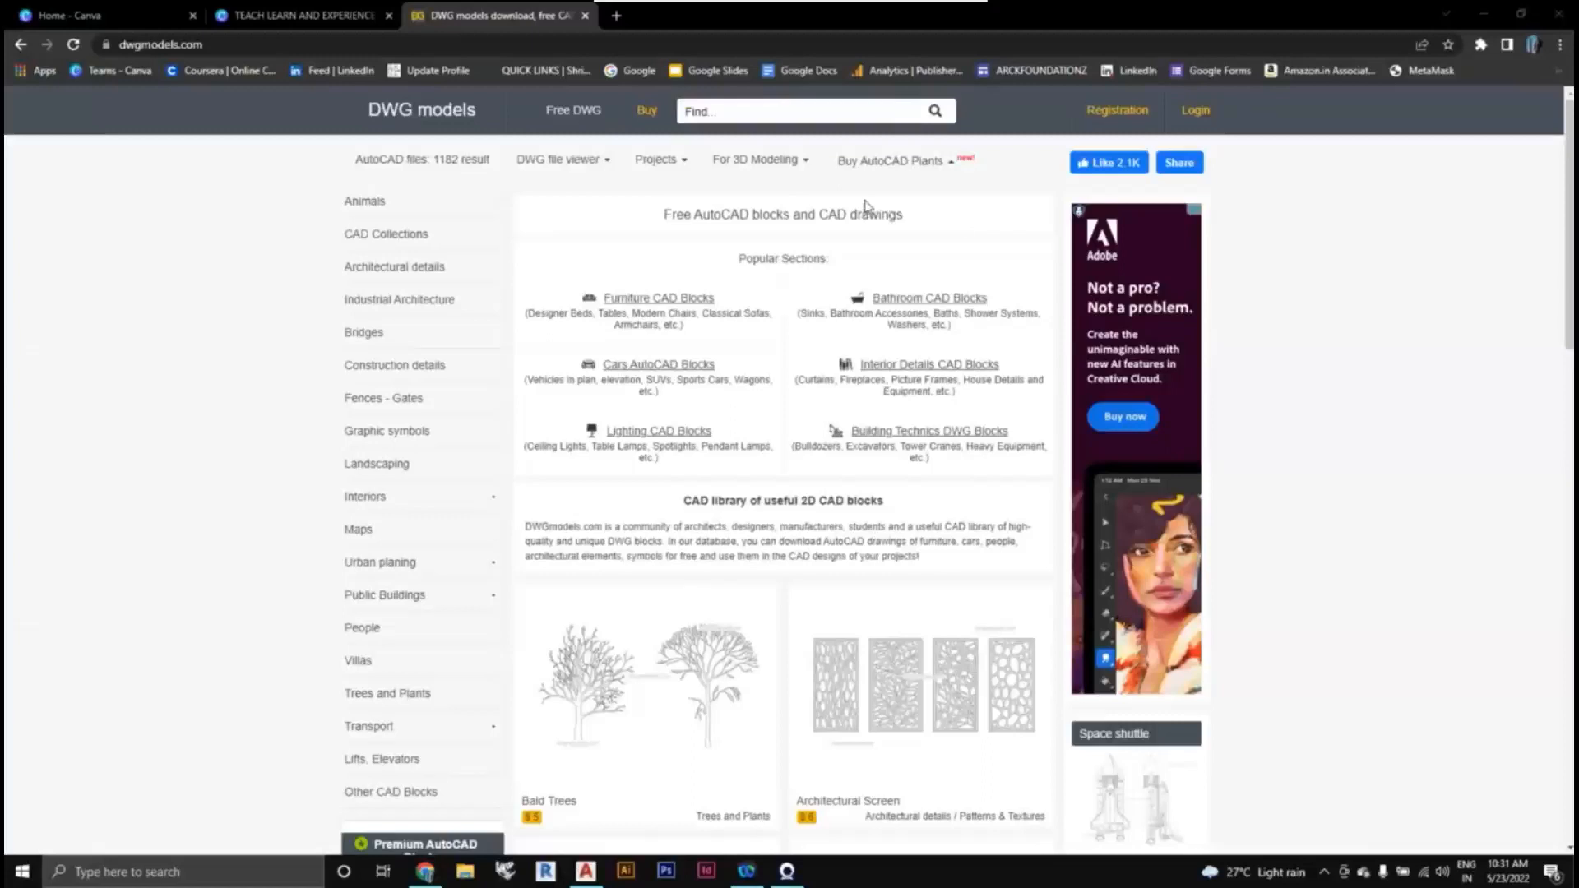
{"action": "key", "text": "alt+Tab"}
Draw an upright rectangle as the bed outline in the empty area east of the fence line chain.
{"action": "scroll", "coordinate": [921, 424], "scroll_direction": "down", "scroll_amount": 5}
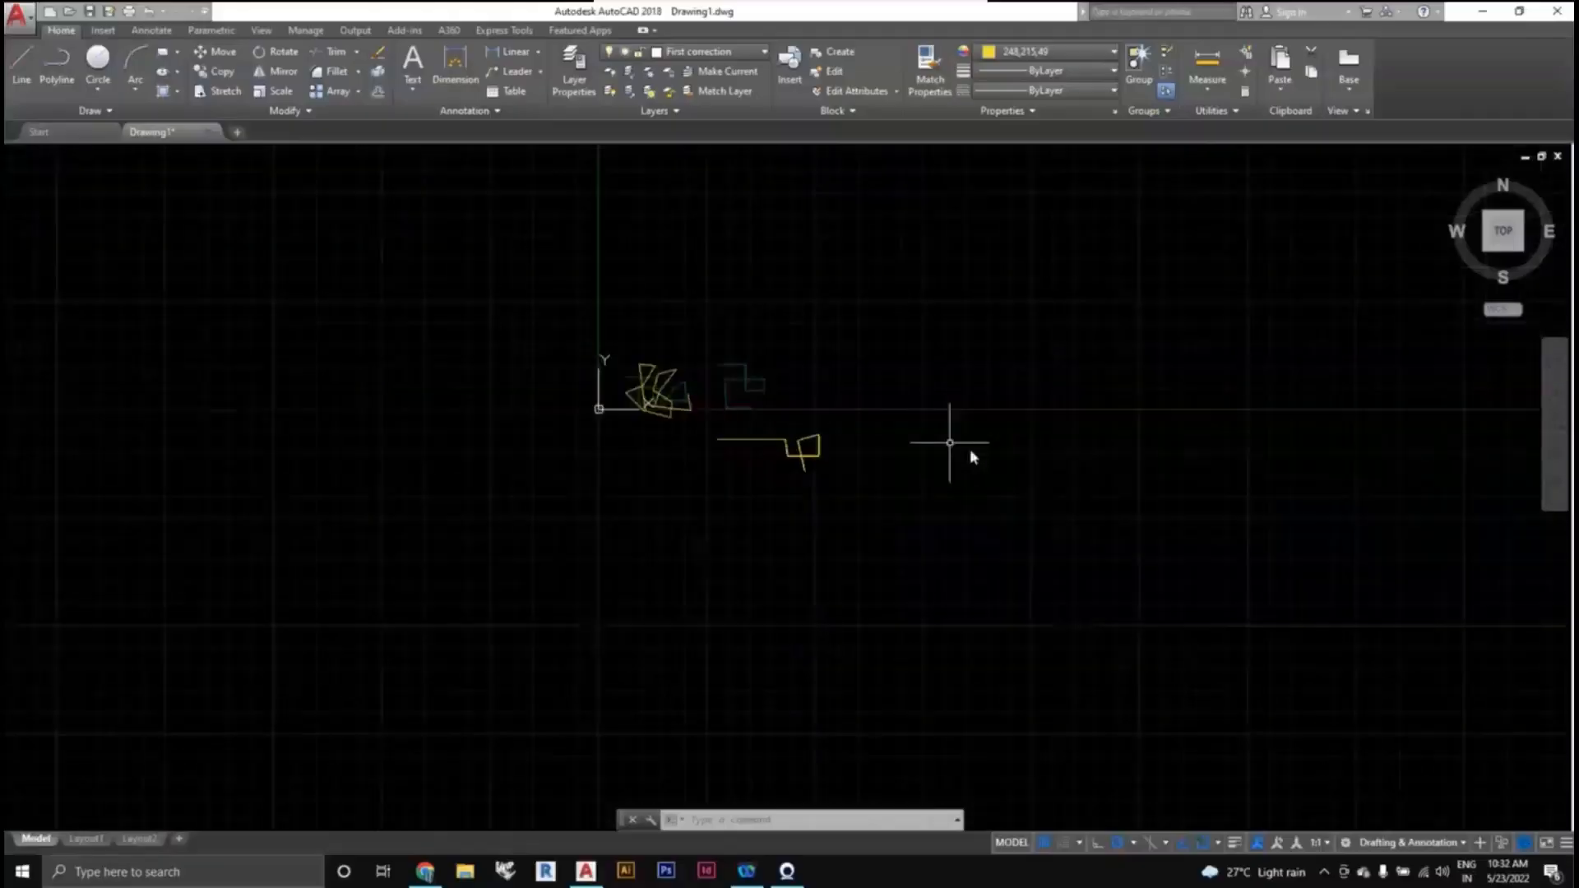
{"action": "scroll", "coordinate": [918, 407], "scroll_direction": "up", "scroll_amount": 4}
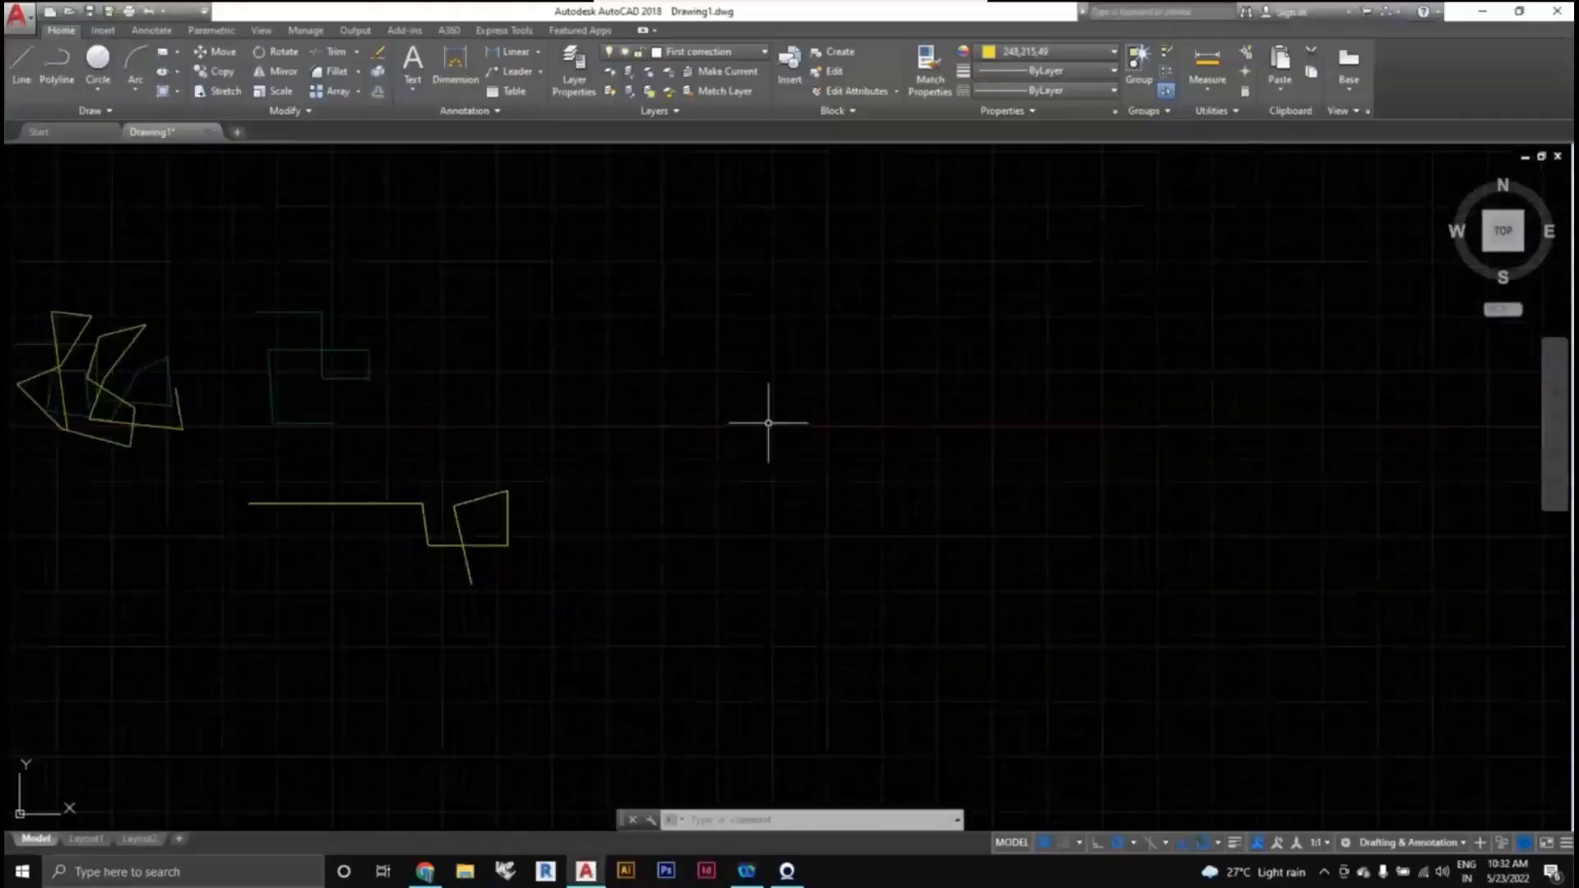
{"action": "type", "text": "rec"}
{"action": "key", "text": "Return"}
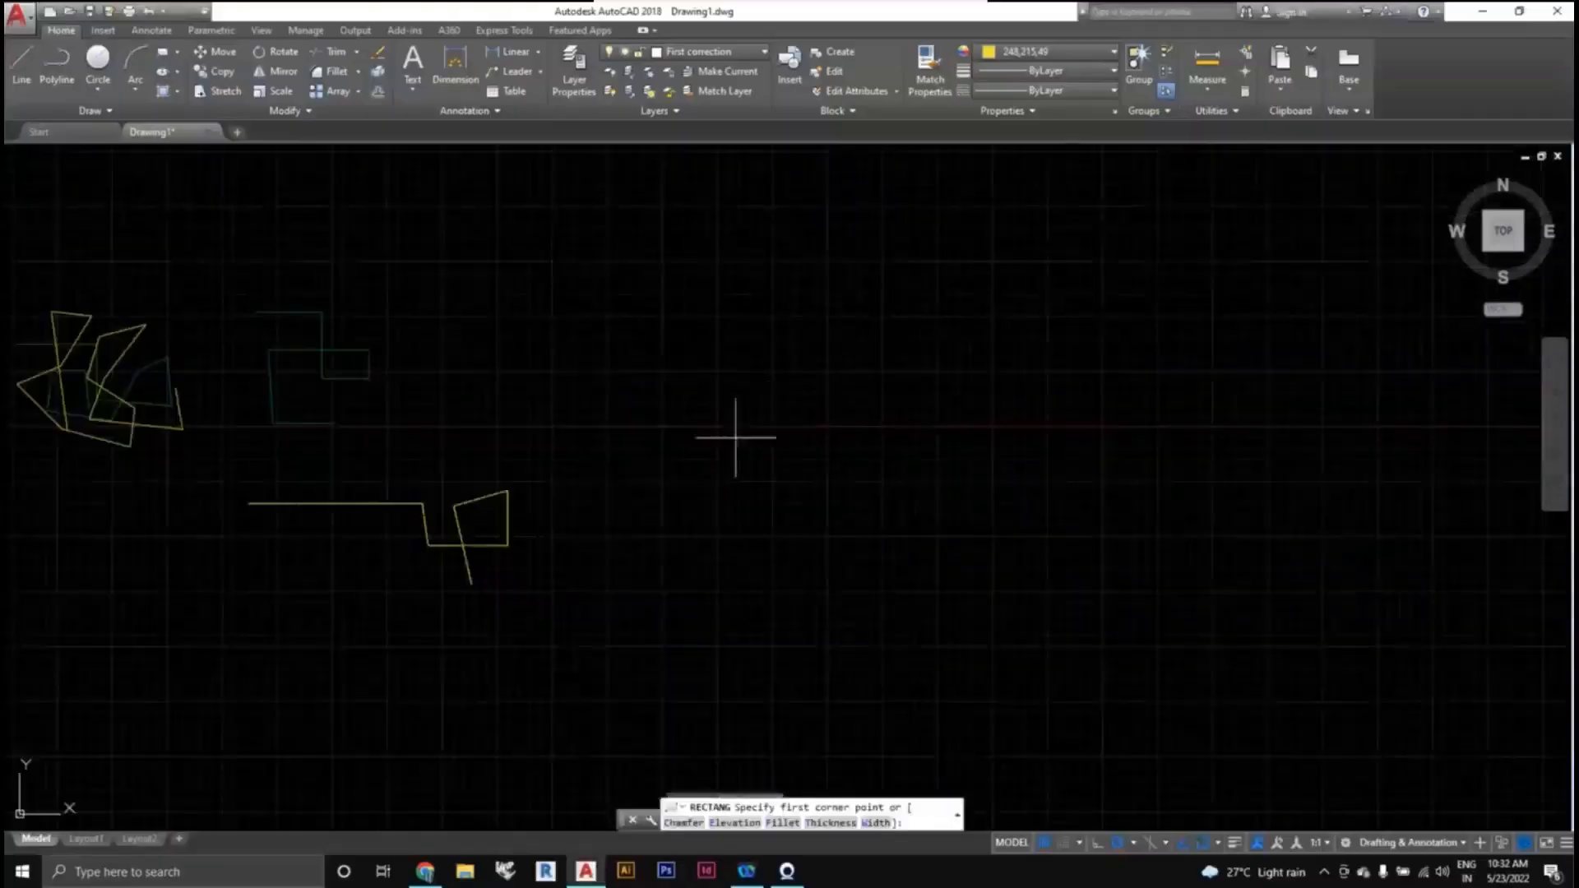
{"action": "left_click", "coordinate": [723, 413]}
{"action": "left_click", "coordinate": [781, 495]}
{"action": "scroll", "coordinate": [751, 459], "scroll_direction": "up", "scroll_amount": 2}
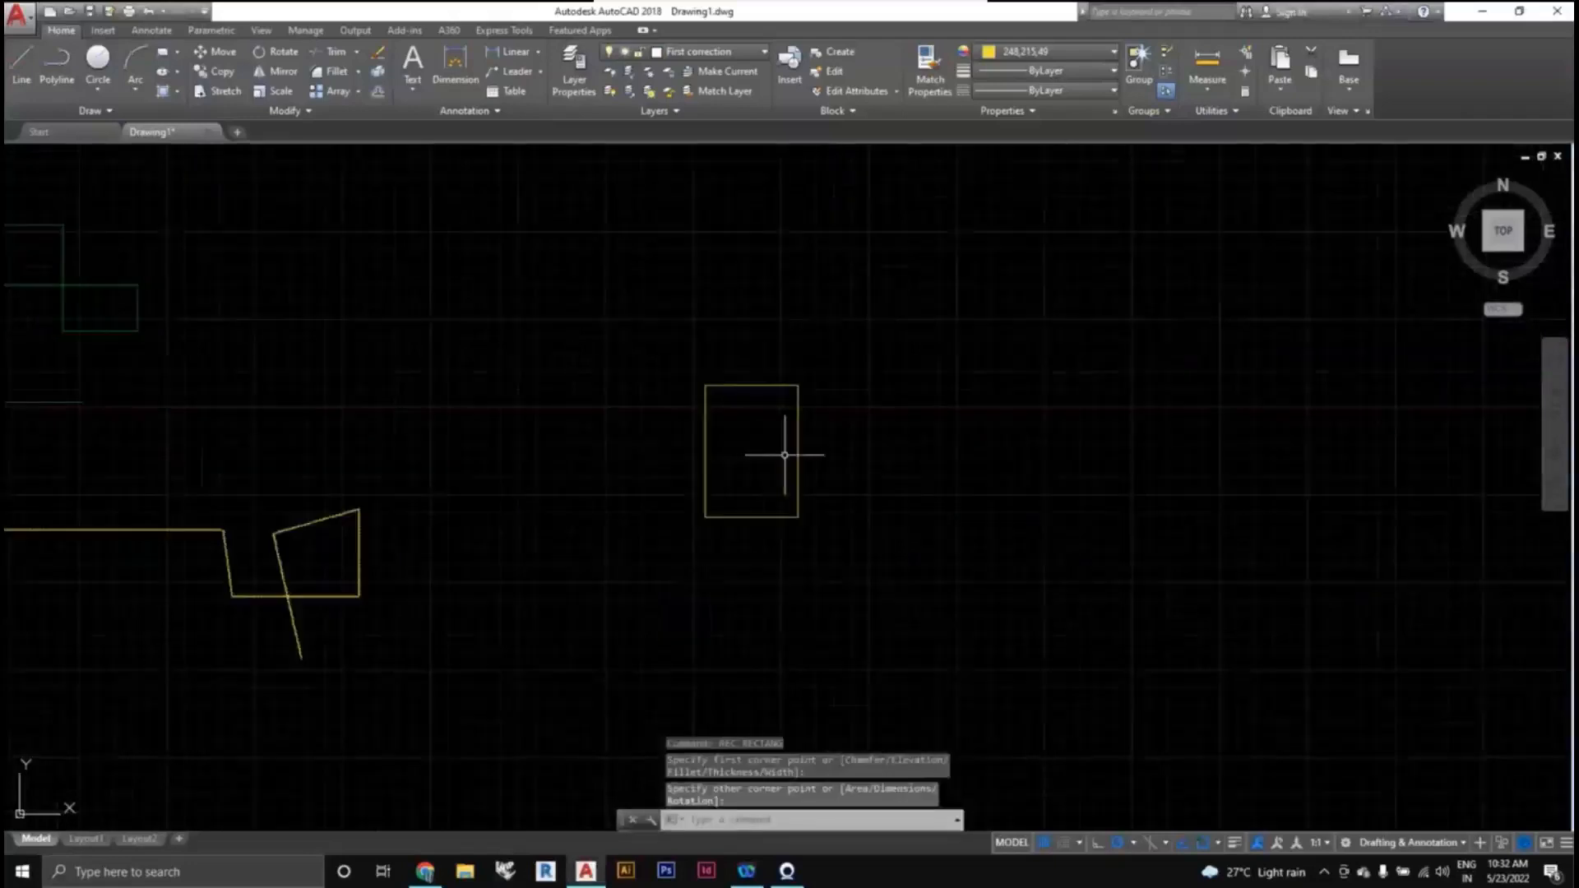
{"action": "middle_click_drag", "start_coordinate": [785, 454], "coordinate": [773, 454]}
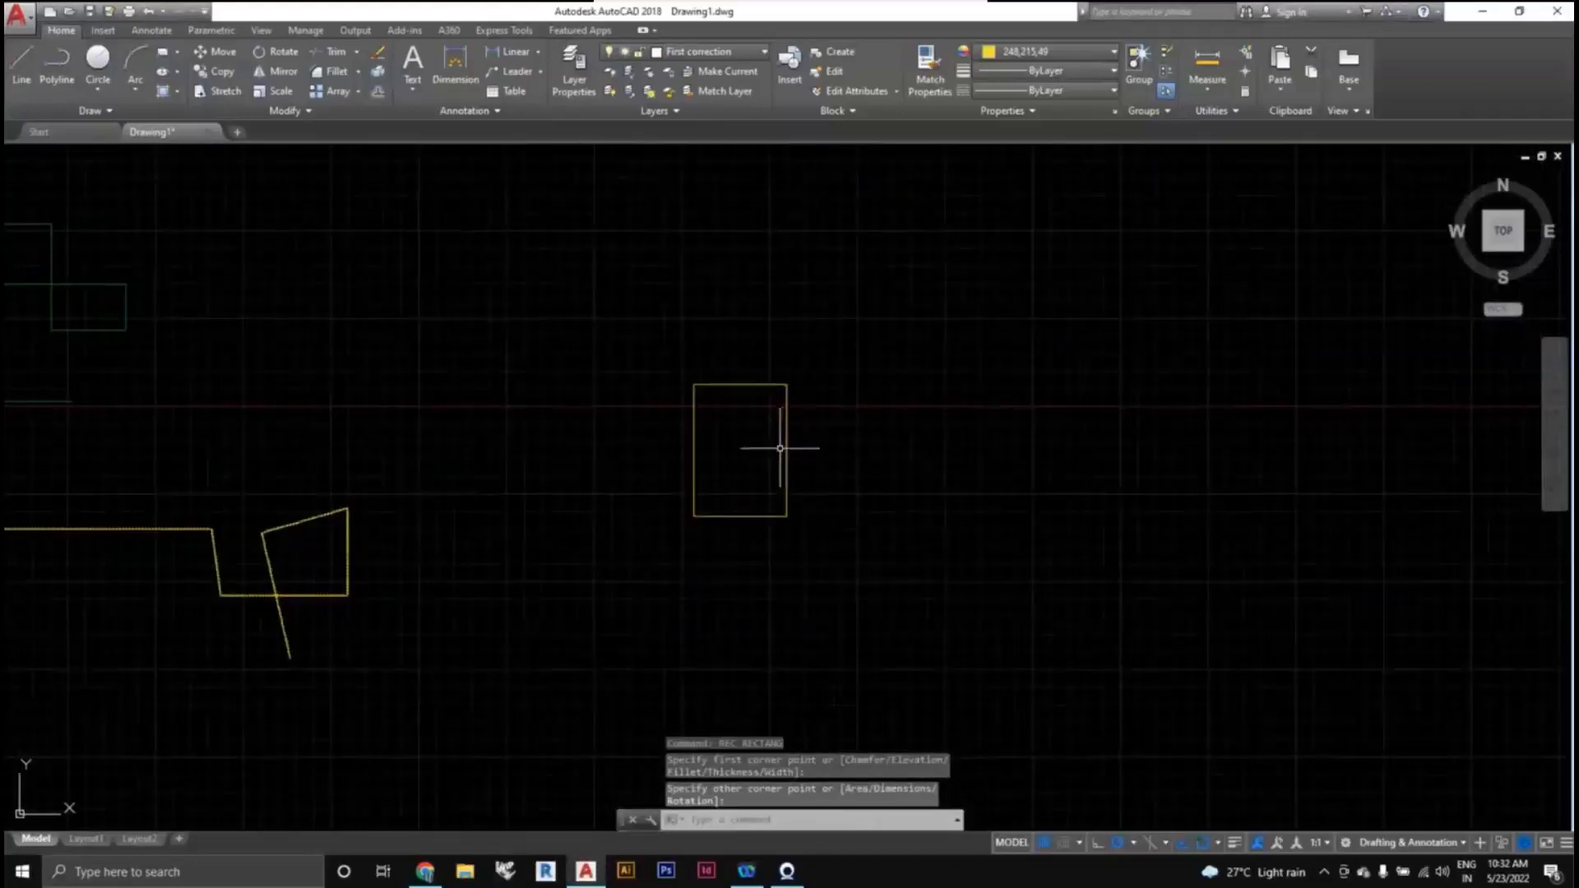
Draw a small horizontal rectangle as a pillow inside the upper-left corner of the bed outline.
{"action": "type", "text": "rec"}
{"action": "key", "text": "Return"}
{"action": "scroll", "coordinate": [721, 458], "scroll_direction": "up", "scroll_amount": 4}
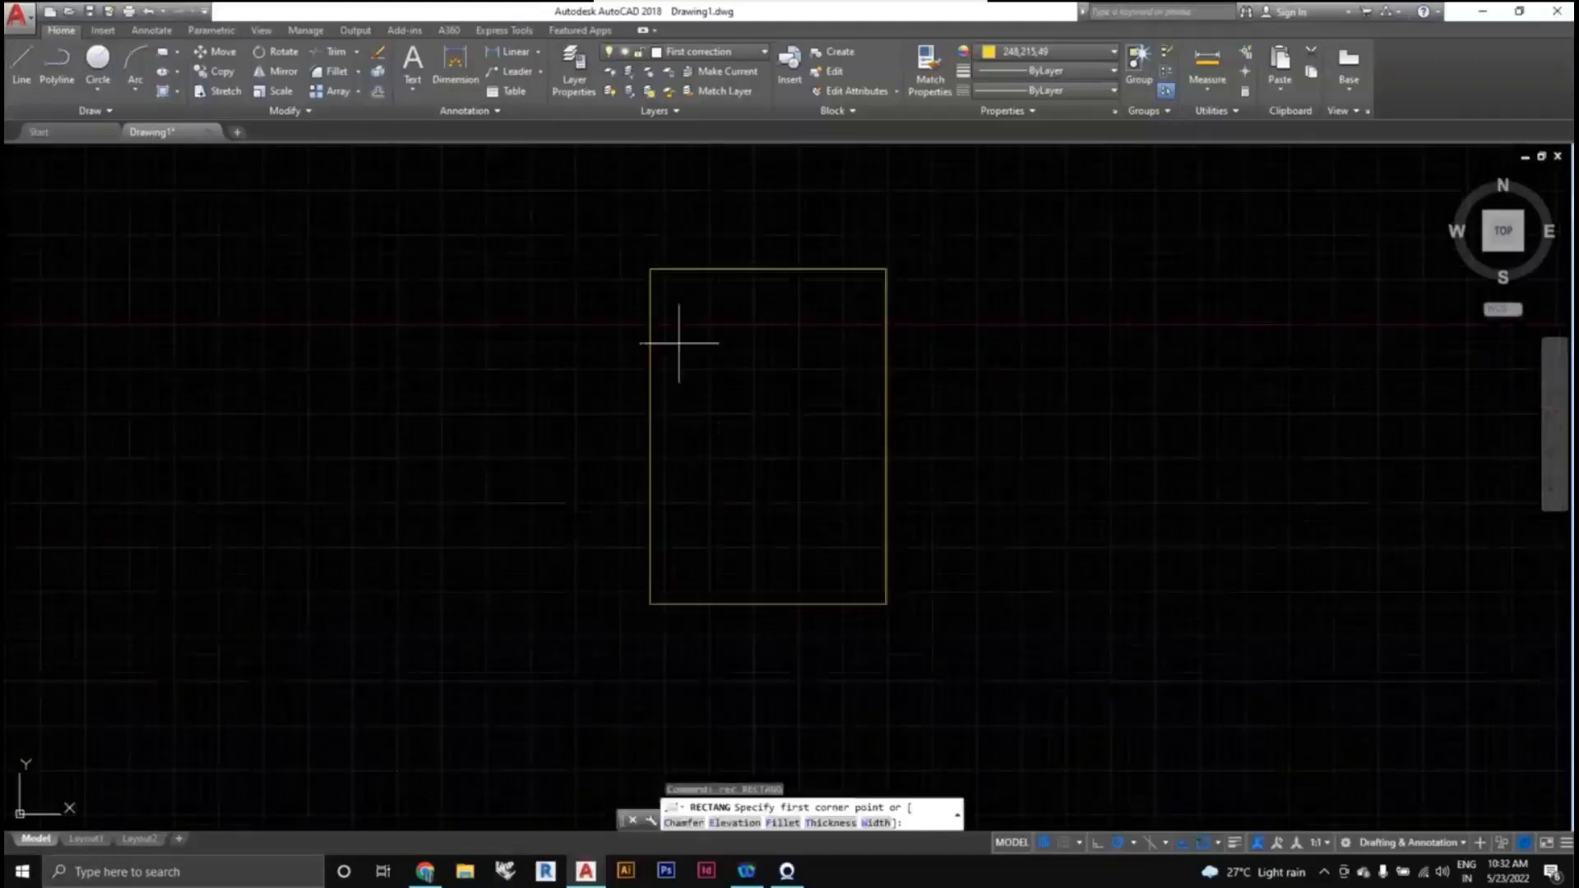
{"action": "left_click", "coordinate": [673, 303]}
{"action": "left_click", "coordinate": [748, 346]}
Copy the small pillow rectangle horizontally to the upper-right part of the bed outline, using its lower-left corner as base point.
{"action": "left_click", "coordinate": [712, 319]}
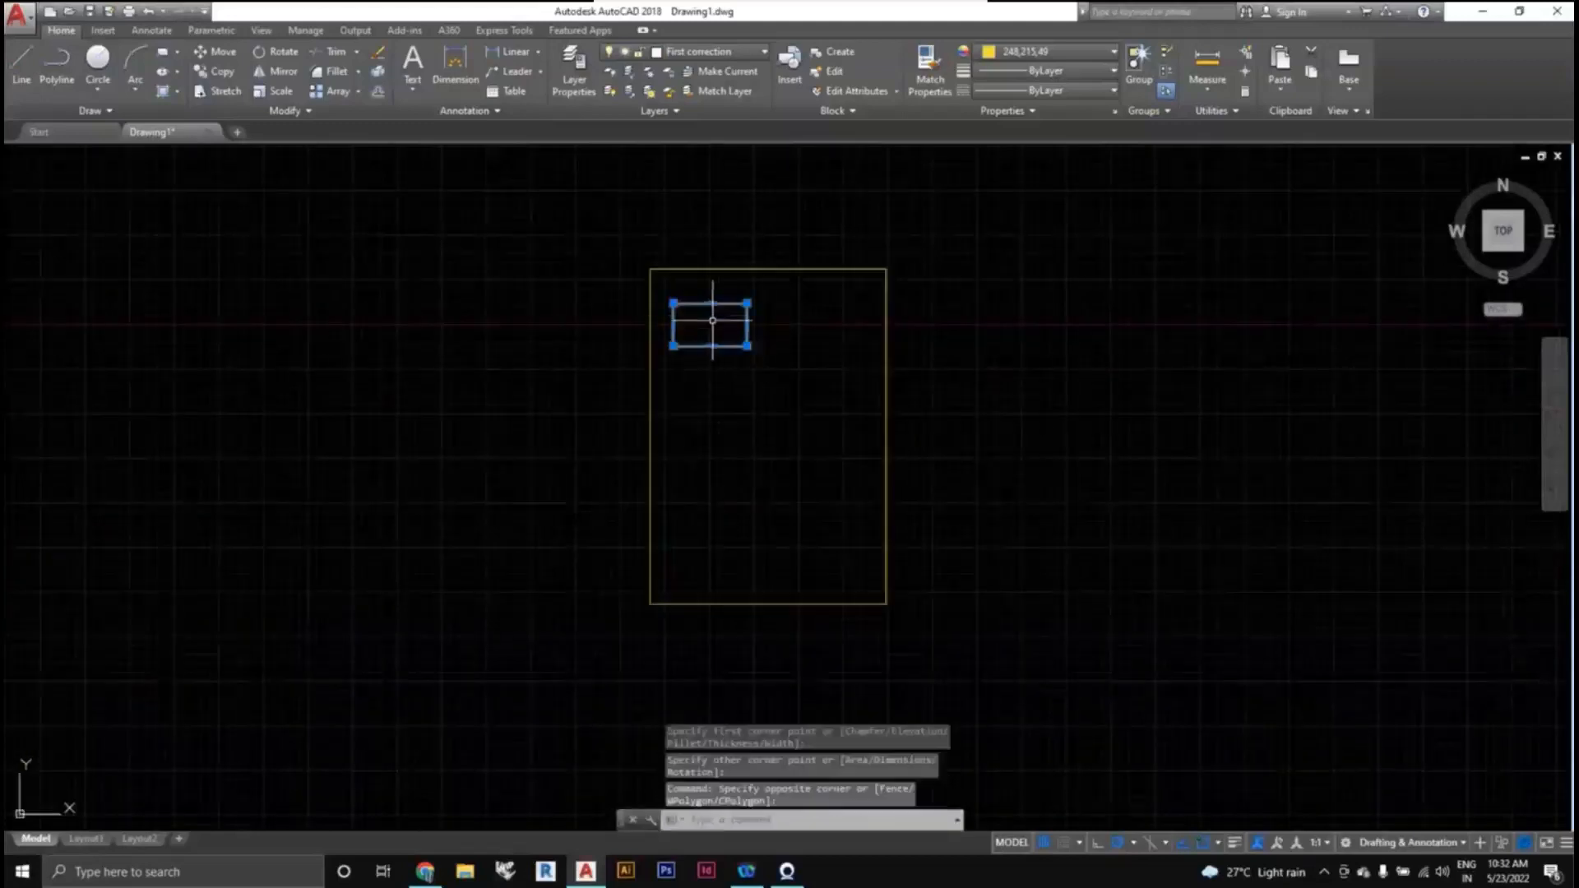
{"action": "type", "text": "co"}
{"action": "key", "text": "Return"}
{"action": "left_click", "coordinate": [673, 345]}
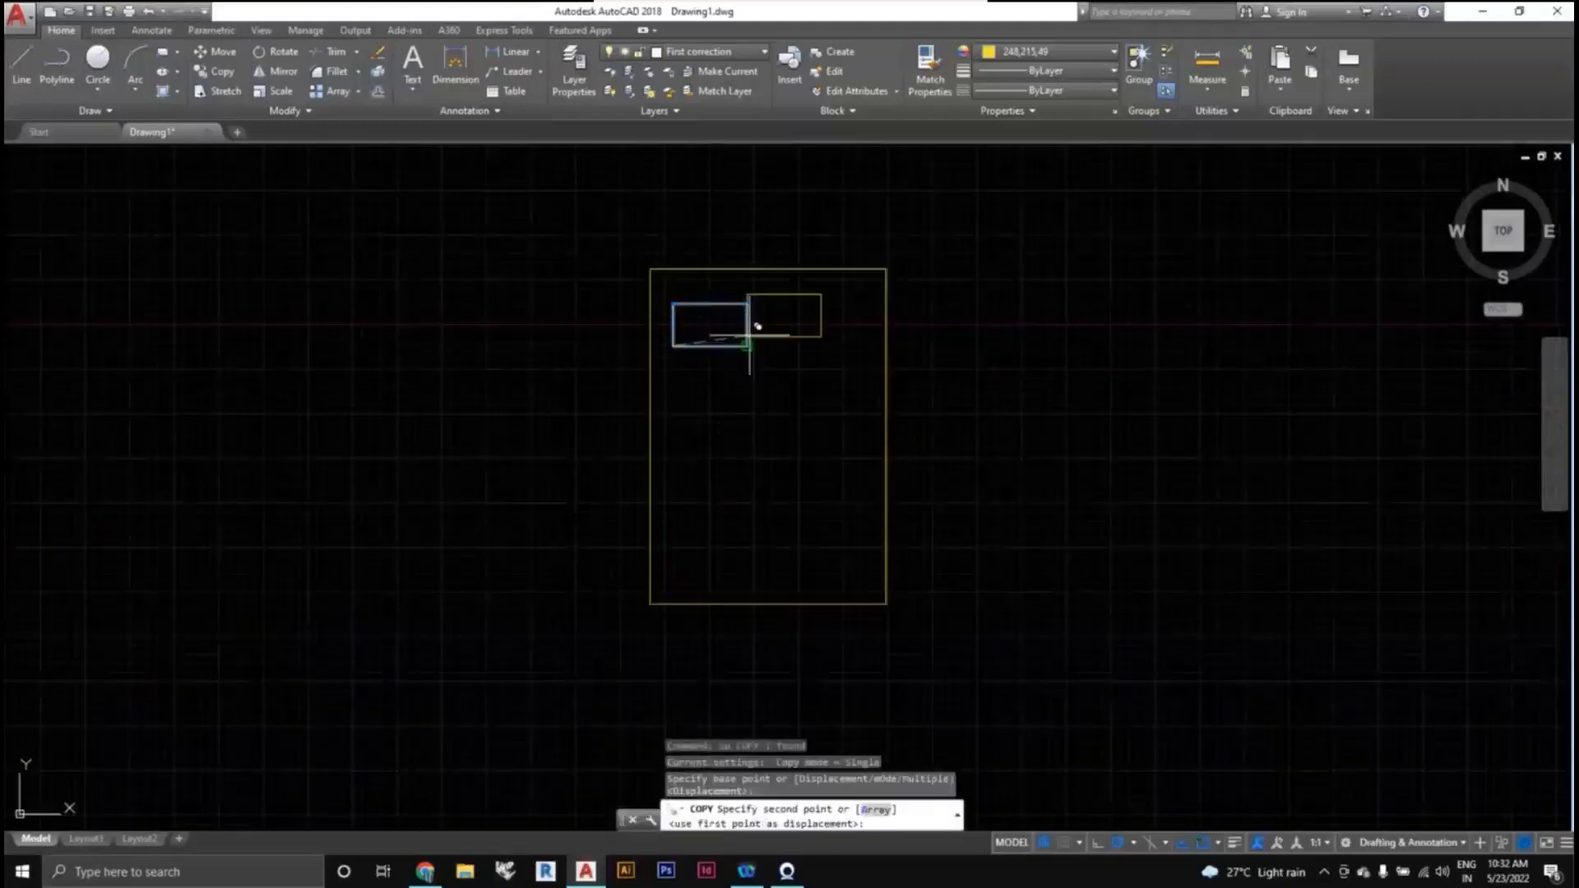
{"action": "left_click", "coordinate": [781, 345]}
Draw a horizontal line across the bed, joining the midpoints of the outline's two long sides.
{"action": "type", "text": "l"}
{"action": "key", "text": "Return"}
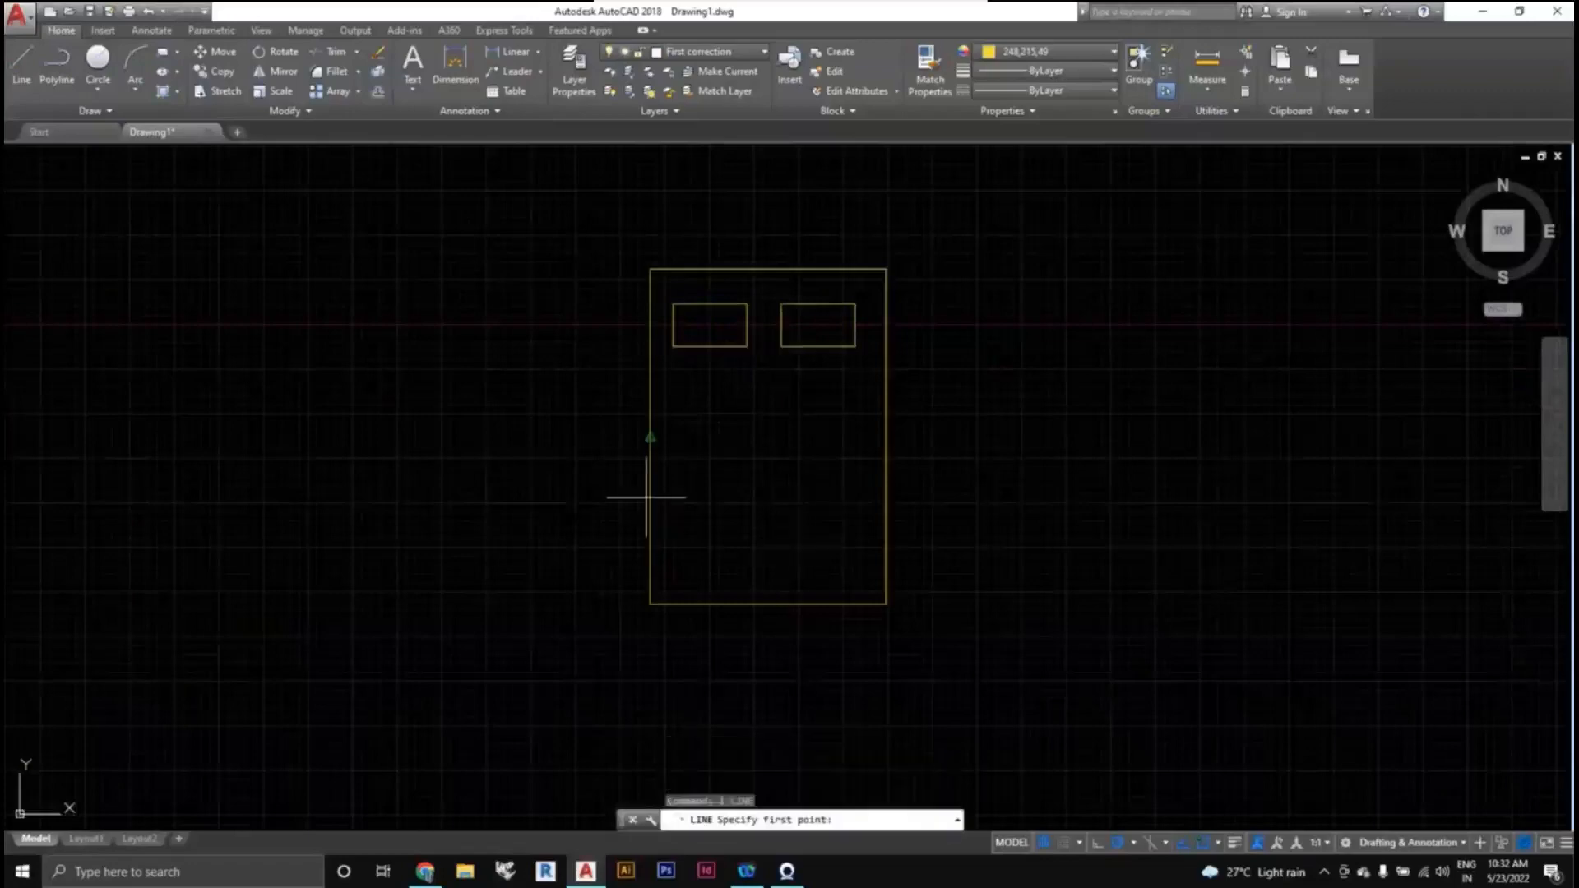
{"action": "left_click", "coordinate": [650, 435]}
{"action": "left_click", "coordinate": [886, 436]}
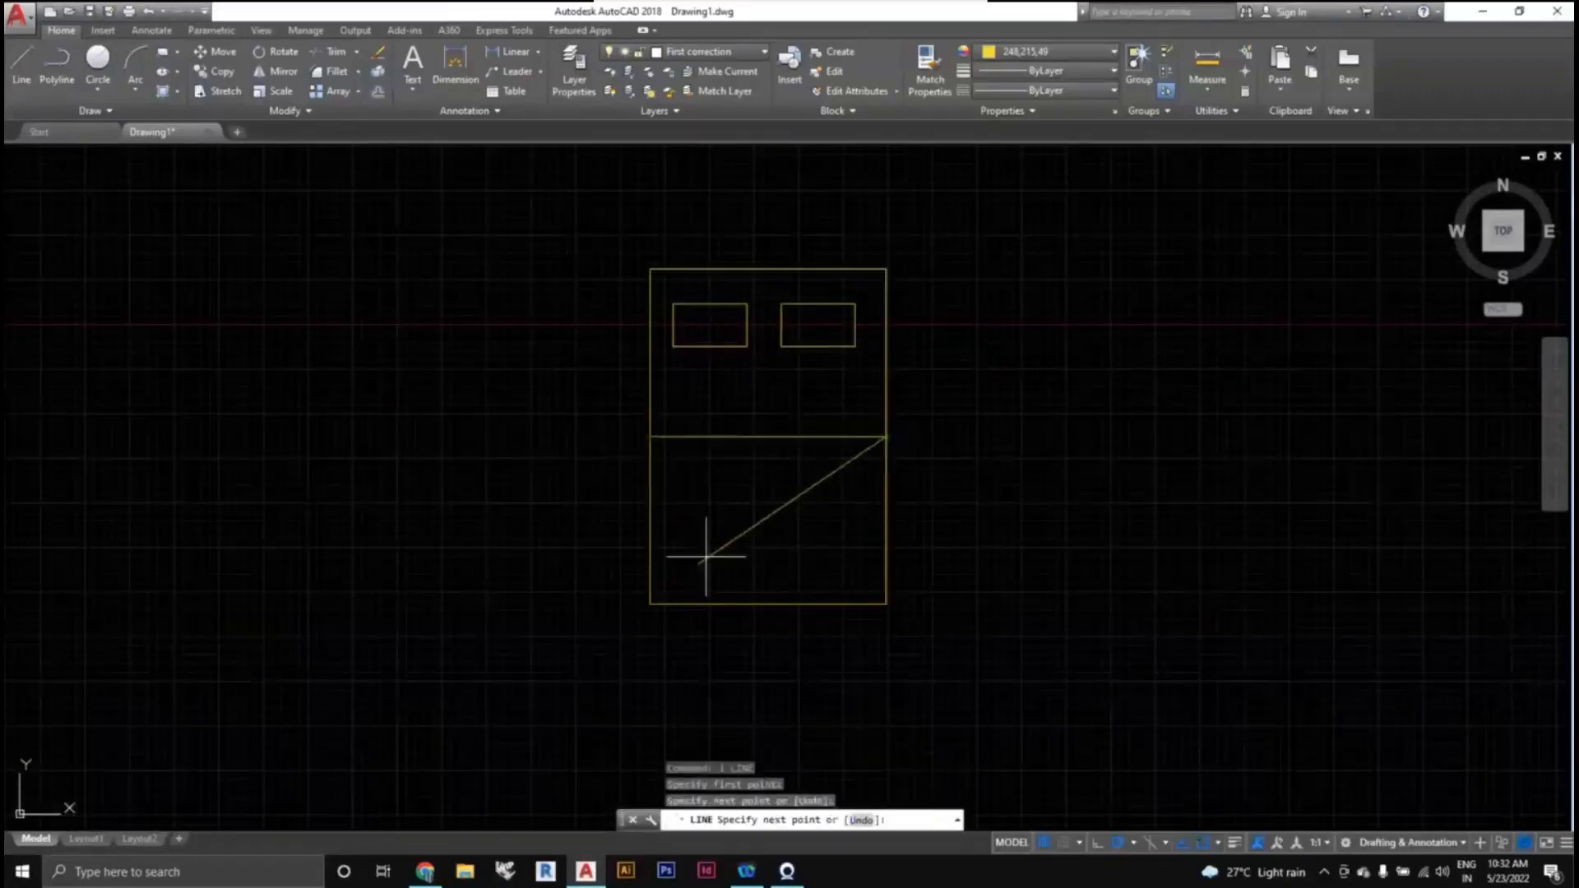
{"action": "key", "text": "Return"}
Draw a short diagonal line cutting across the lower-right corner of the bed outline.
{"action": "key", "text": "Return"}
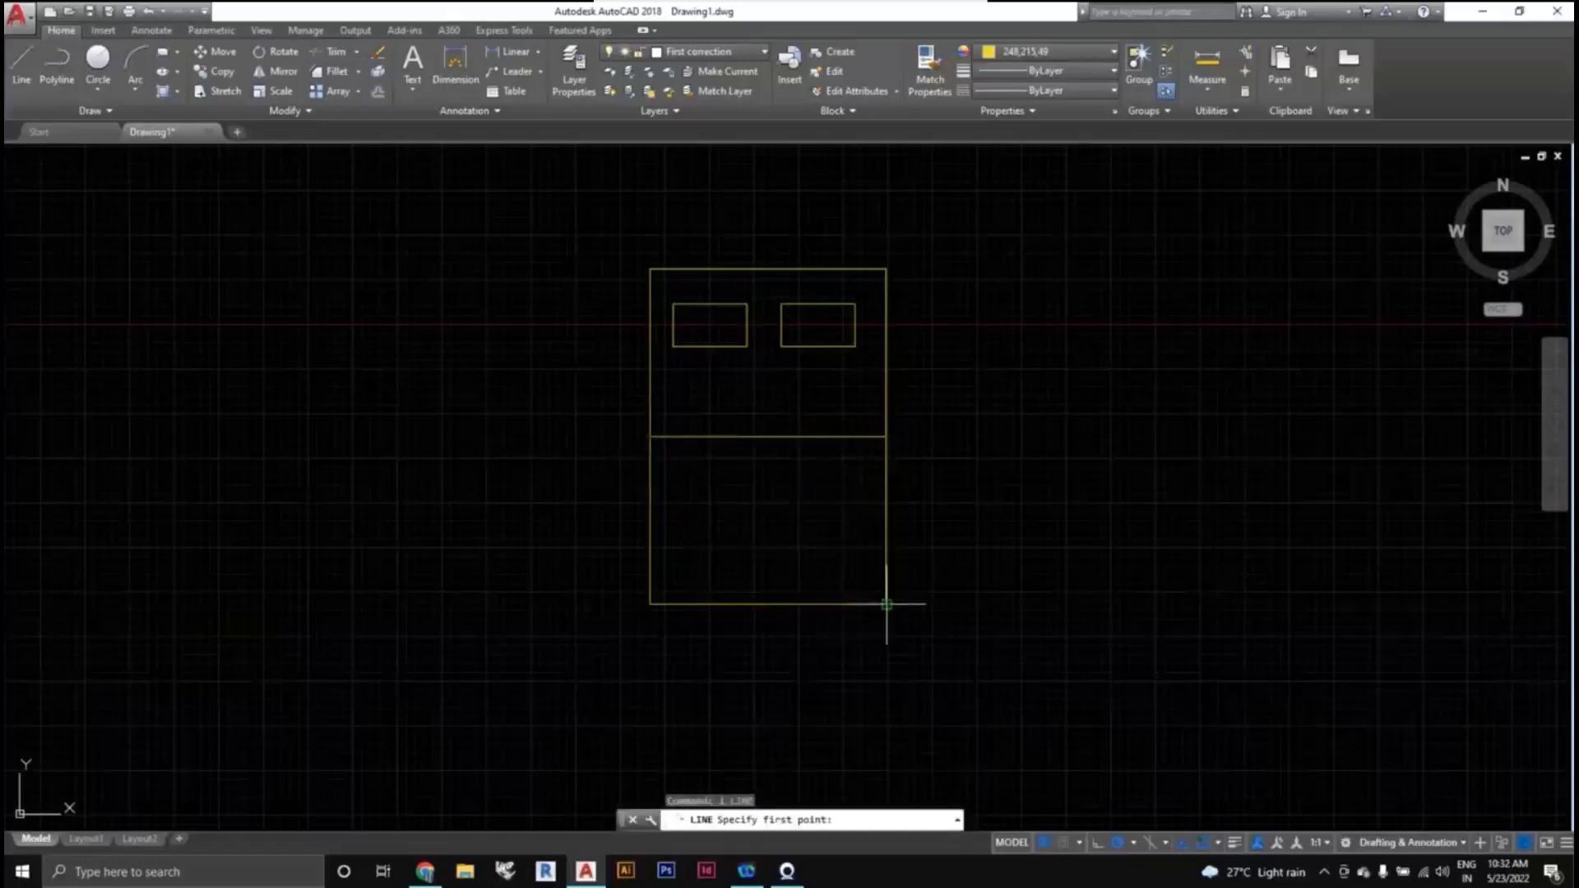
{"action": "left_click", "coordinate": [885, 604]}
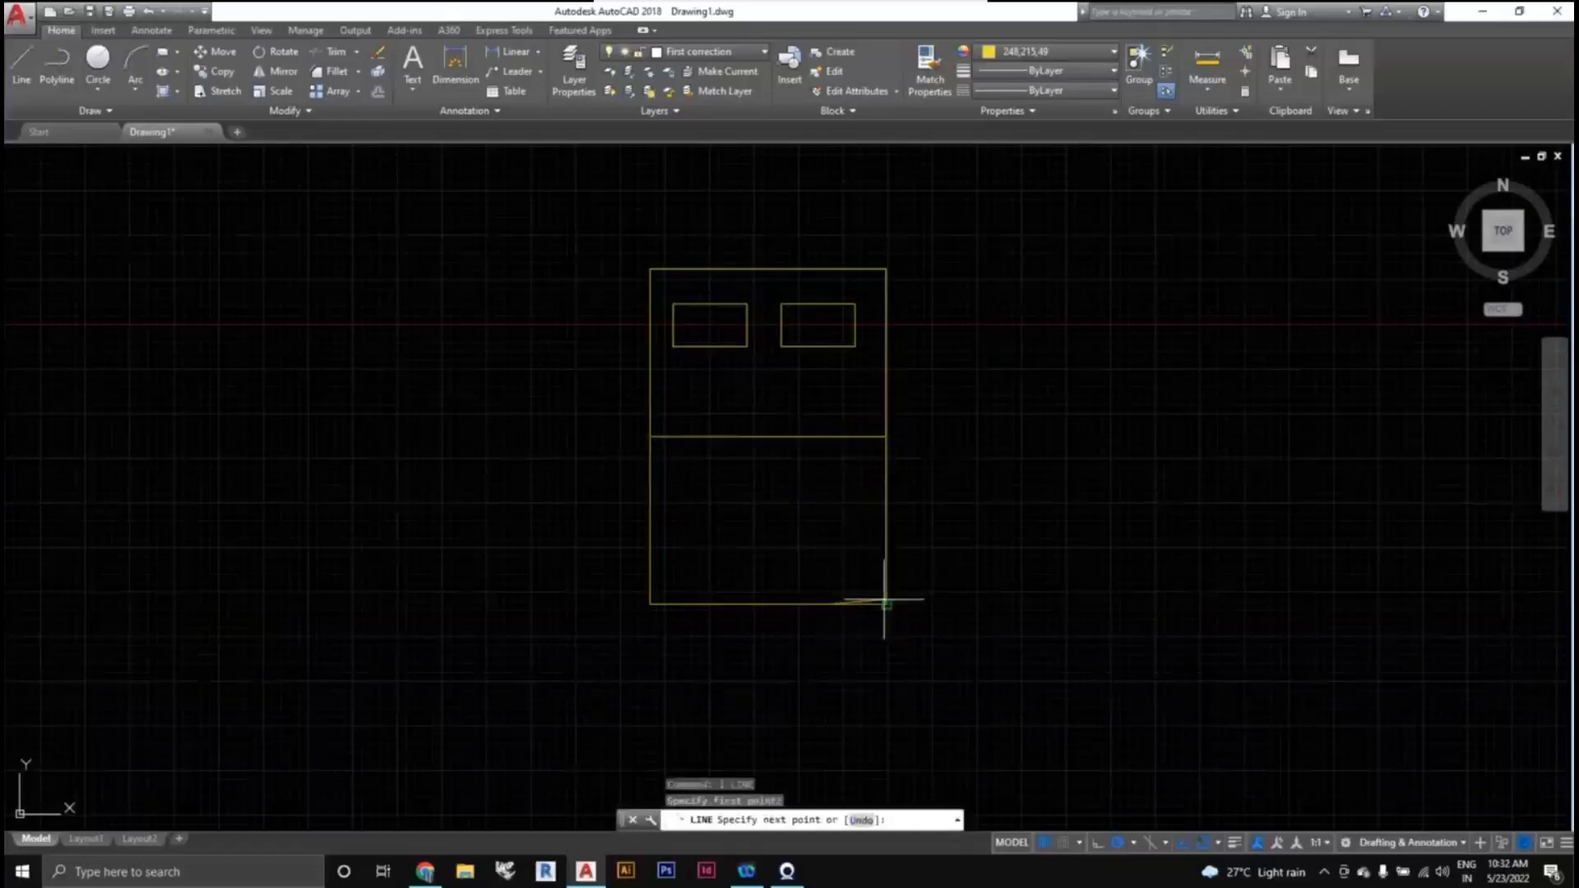
{"action": "key", "text": "Escape"}
Turn the bed outline, pillows and fold lines into a block named "bed".
{"action": "scroll", "coordinate": [929, 615], "scroll_direction": "down", "scroll_amount": 4}
{"action": "scroll", "coordinate": [911, 609], "scroll_direction": "up", "scroll_amount": 2}
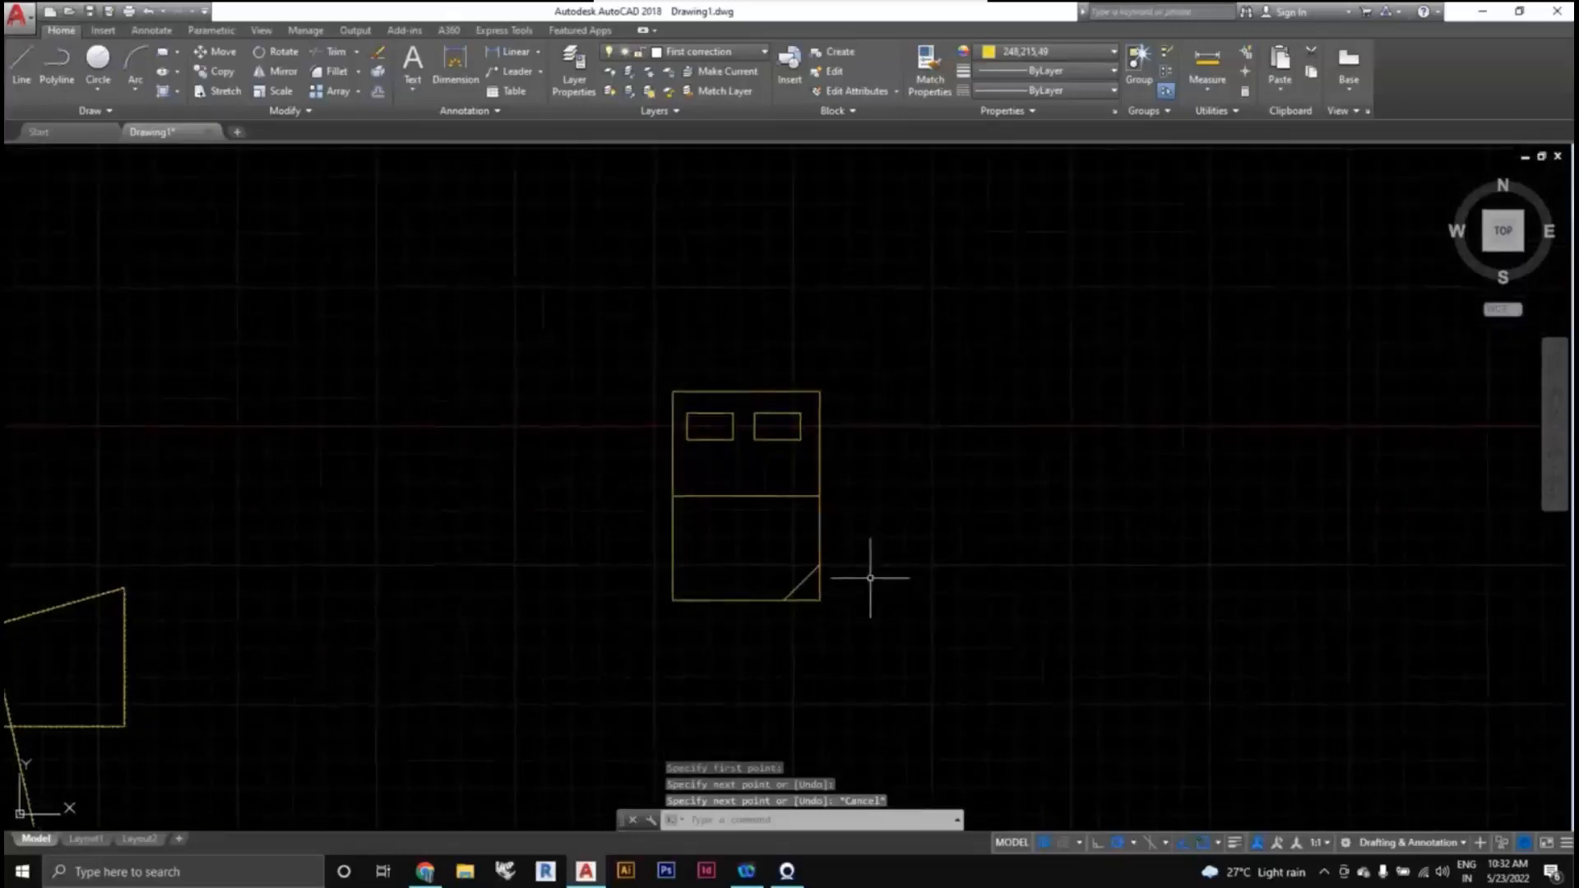
{"action": "scroll", "coordinate": [934, 623], "scroll_direction": "down", "scroll_amount": 2}
{"action": "scroll", "coordinate": [877, 557], "scroll_direction": "up", "scroll_amount": 2}
{"action": "scroll", "coordinate": [902, 581], "scroll_direction": "down", "scroll_amount": 2}
{"action": "scroll", "coordinate": [887, 564], "scroll_direction": "up", "scroll_amount": 2}
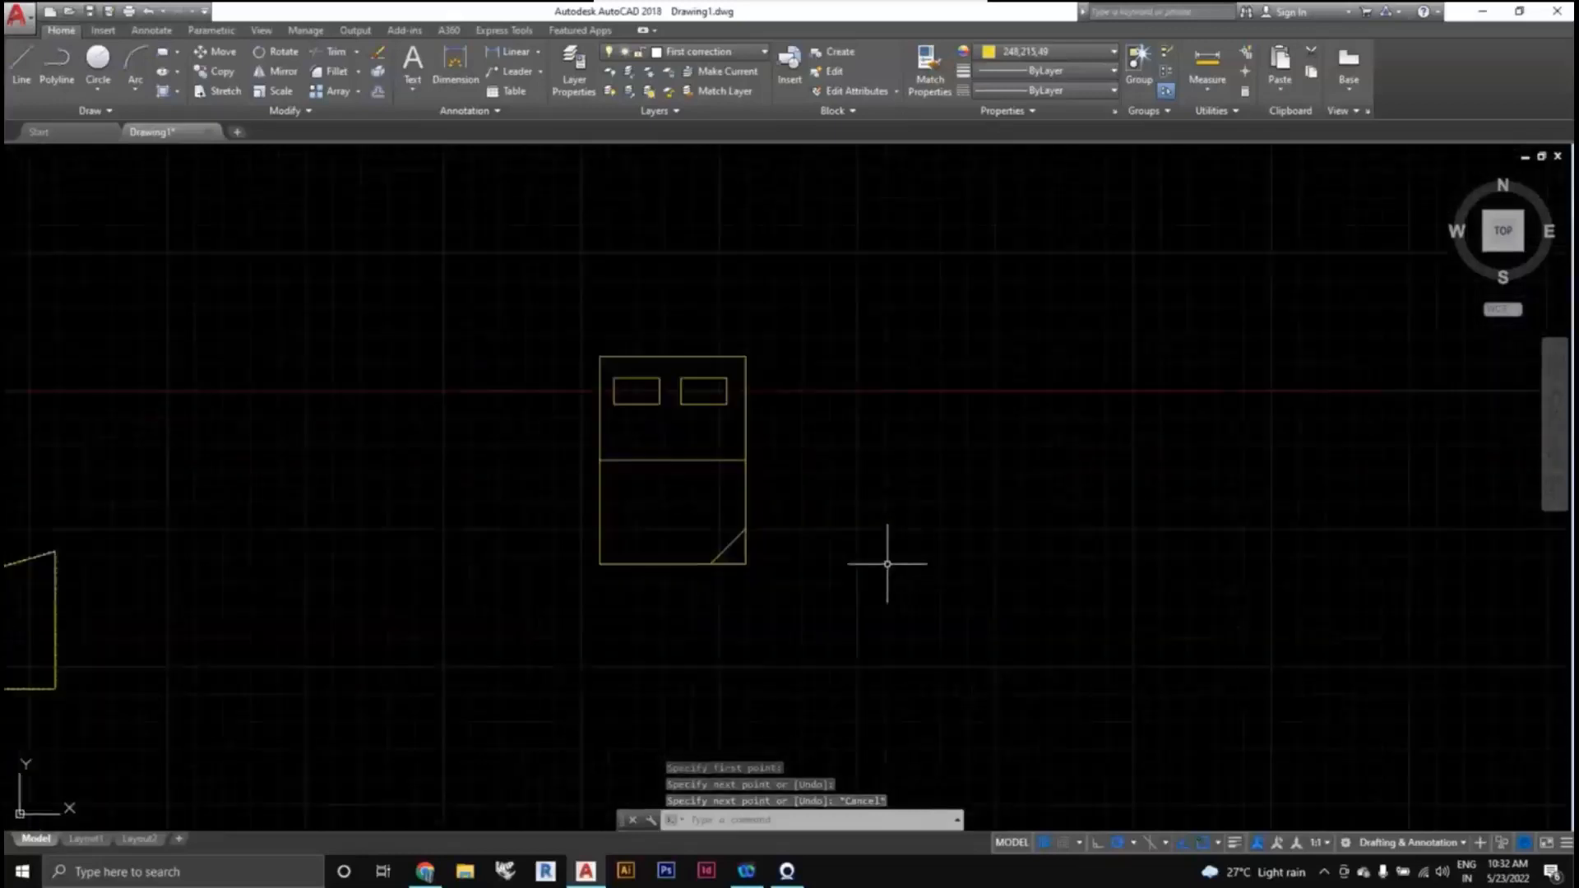
{"action": "scroll", "coordinate": [888, 564], "scroll_direction": "down", "scroll_amount": 2}
{"action": "scroll", "coordinate": [905, 557], "scroll_direction": "up", "scroll_amount": 2}
{"action": "left_click", "coordinate": [901, 590]}
{"action": "left_click", "coordinate": [668, 329]}
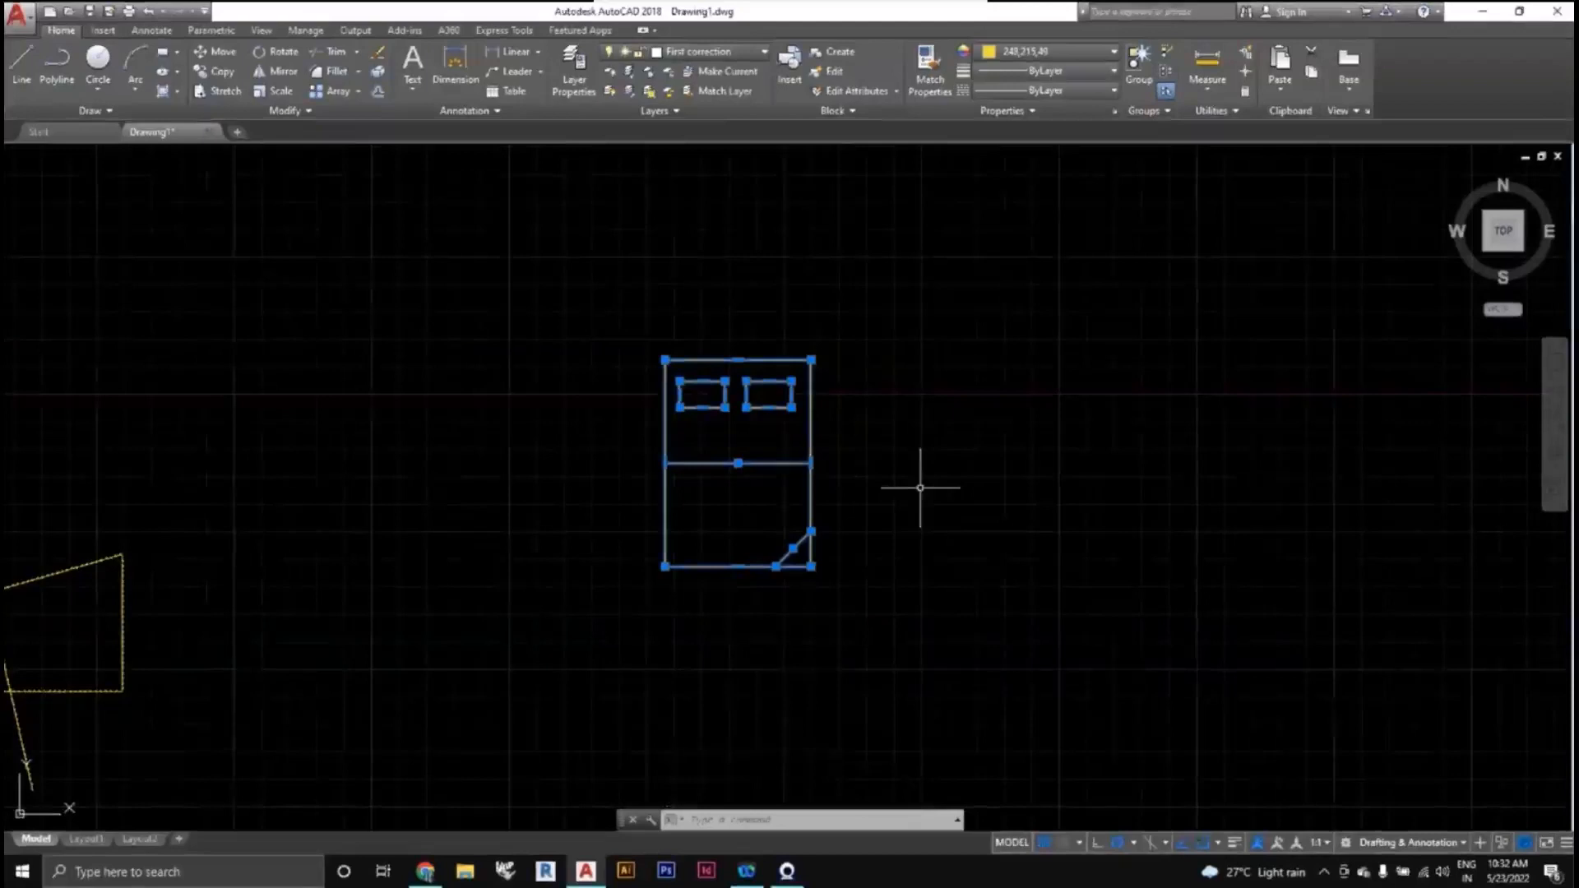
{"action": "type", "text": "b"}
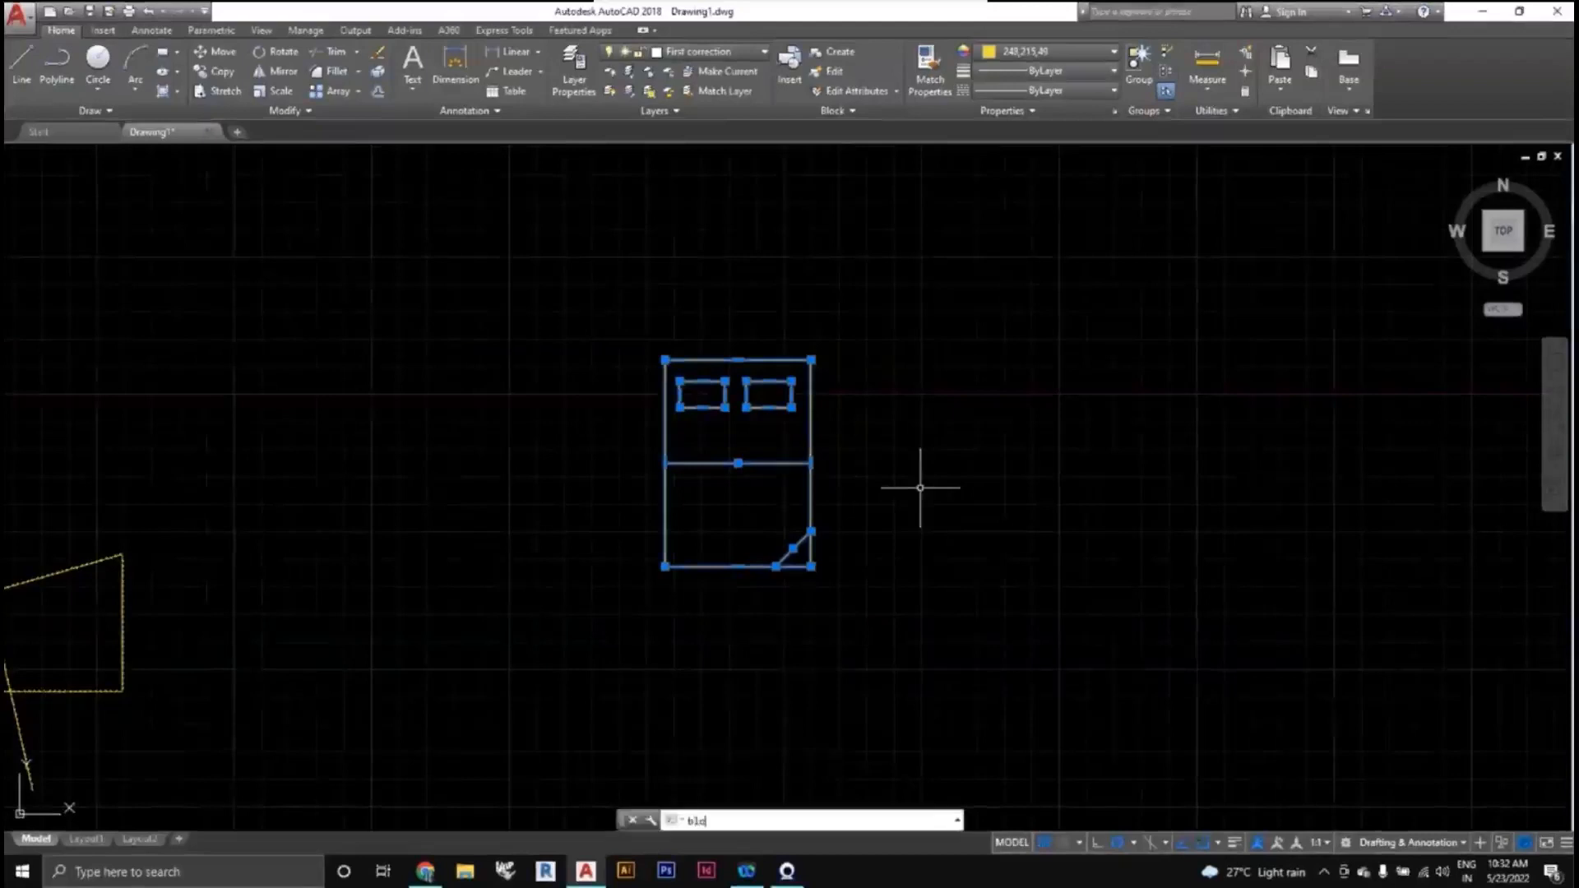
{"action": "type", "text": "lo"}
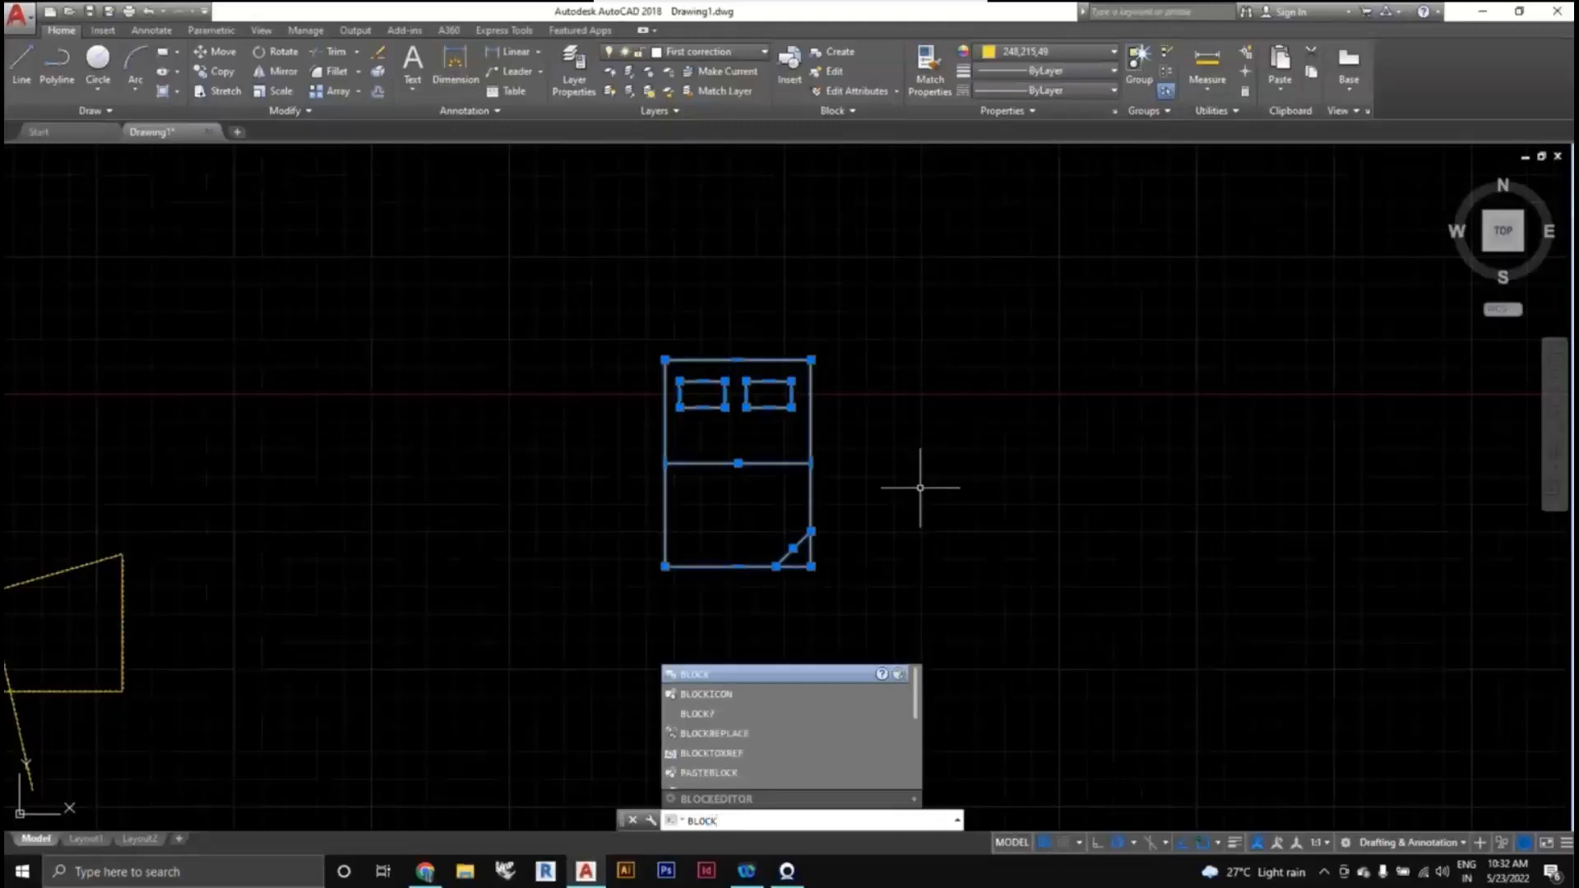
{"action": "key", "text": "Return"}
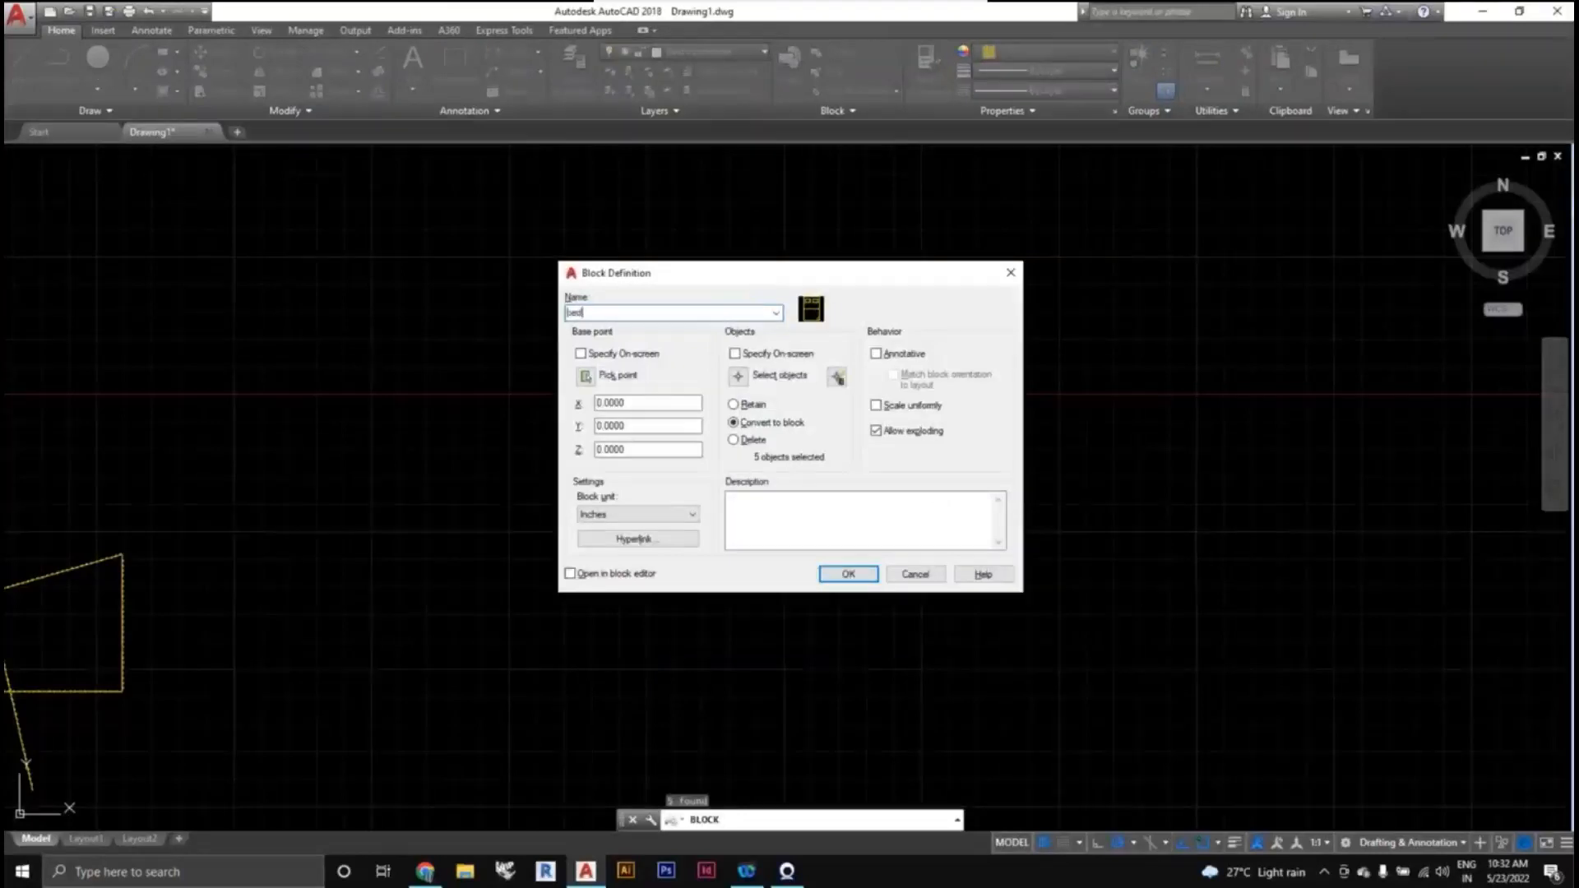
{"action": "left_click", "coordinate": [848, 574]}
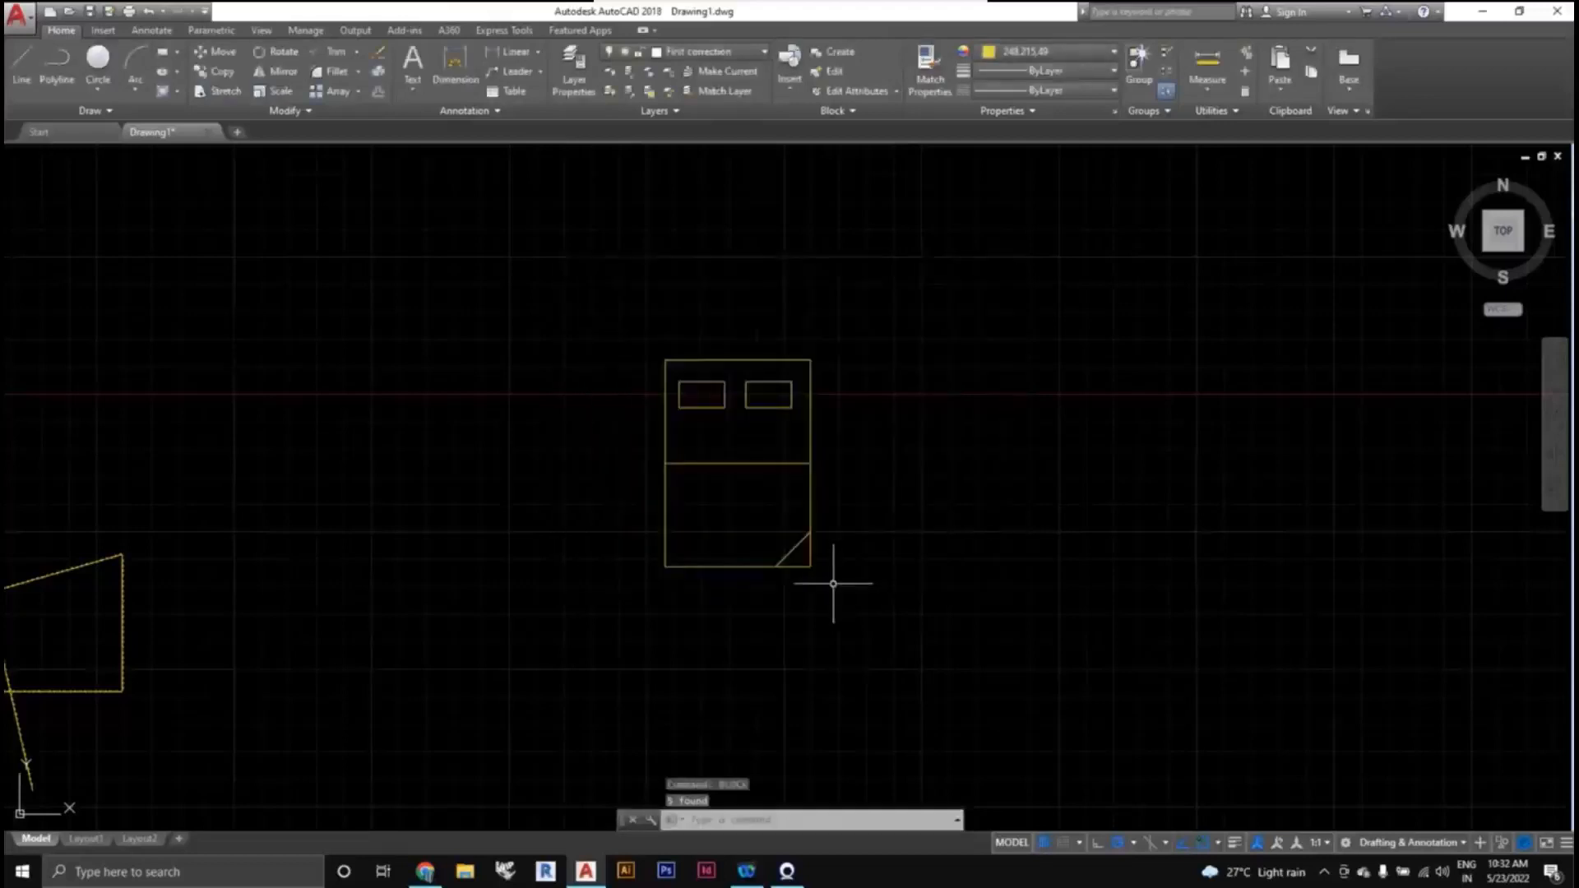
Select the bed block and move it horizontally eastward into the empty area.
{"action": "scroll", "coordinate": [826, 590], "scroll_direction": "down", "scroll_amount": 2}
{"action": "scroll", "coordinate": [822, 589], "scroll_direction": "up", "scroll_amount": 2}
{"action": "left_click", "coordinate": [820, 589]}
{"action": "left_click", "coordinate": [766, 542]}
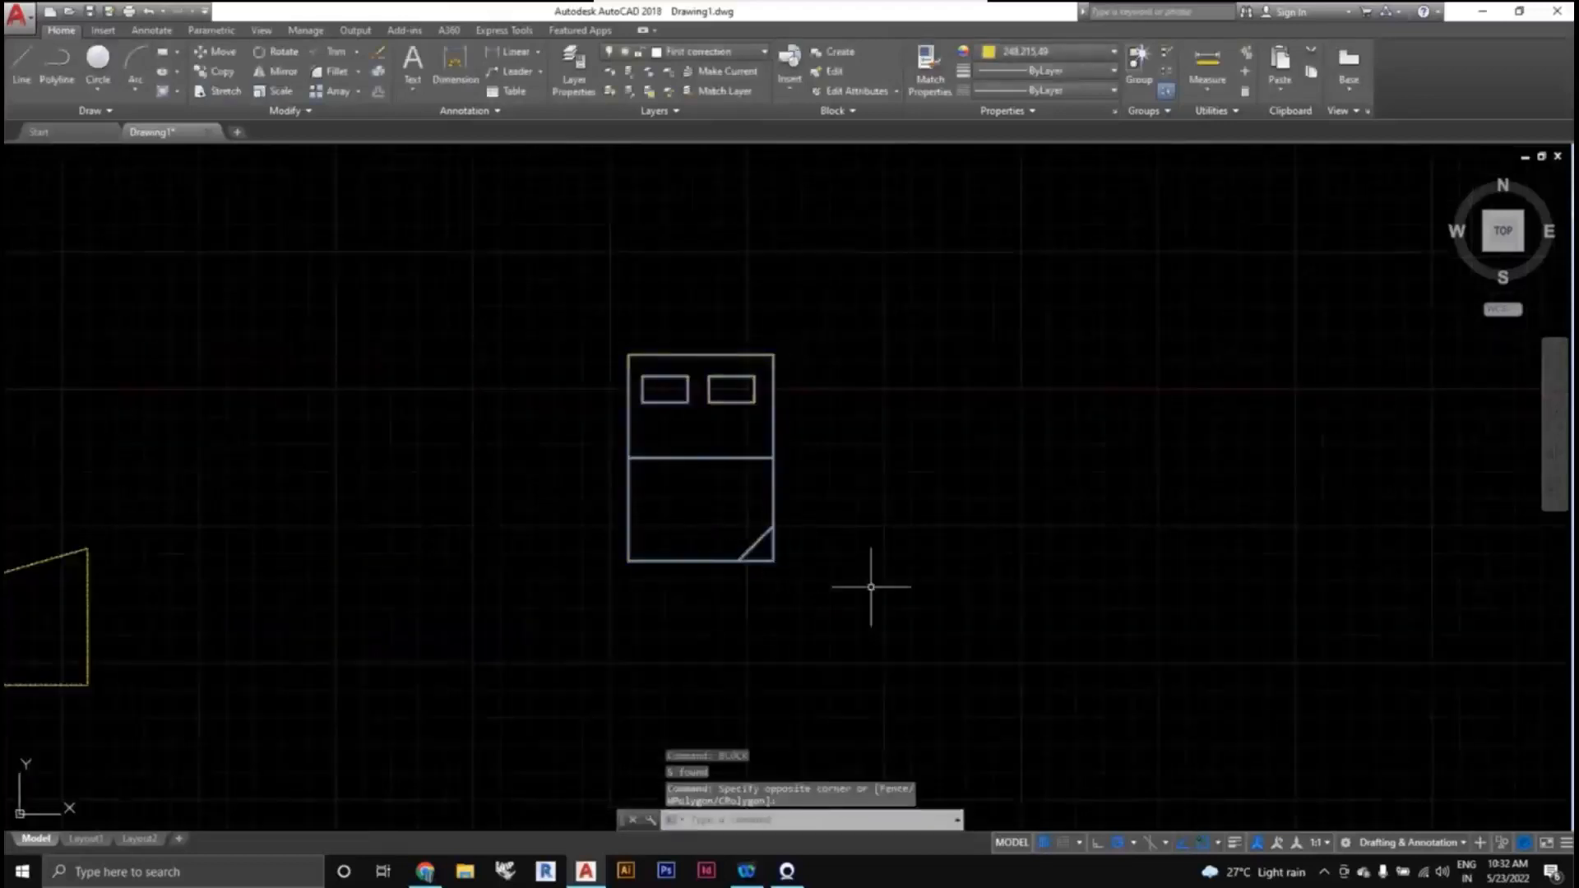
{"action": "key", "text": "Escape"}
{"action": "left_click", "coordinate": [815, 593]}
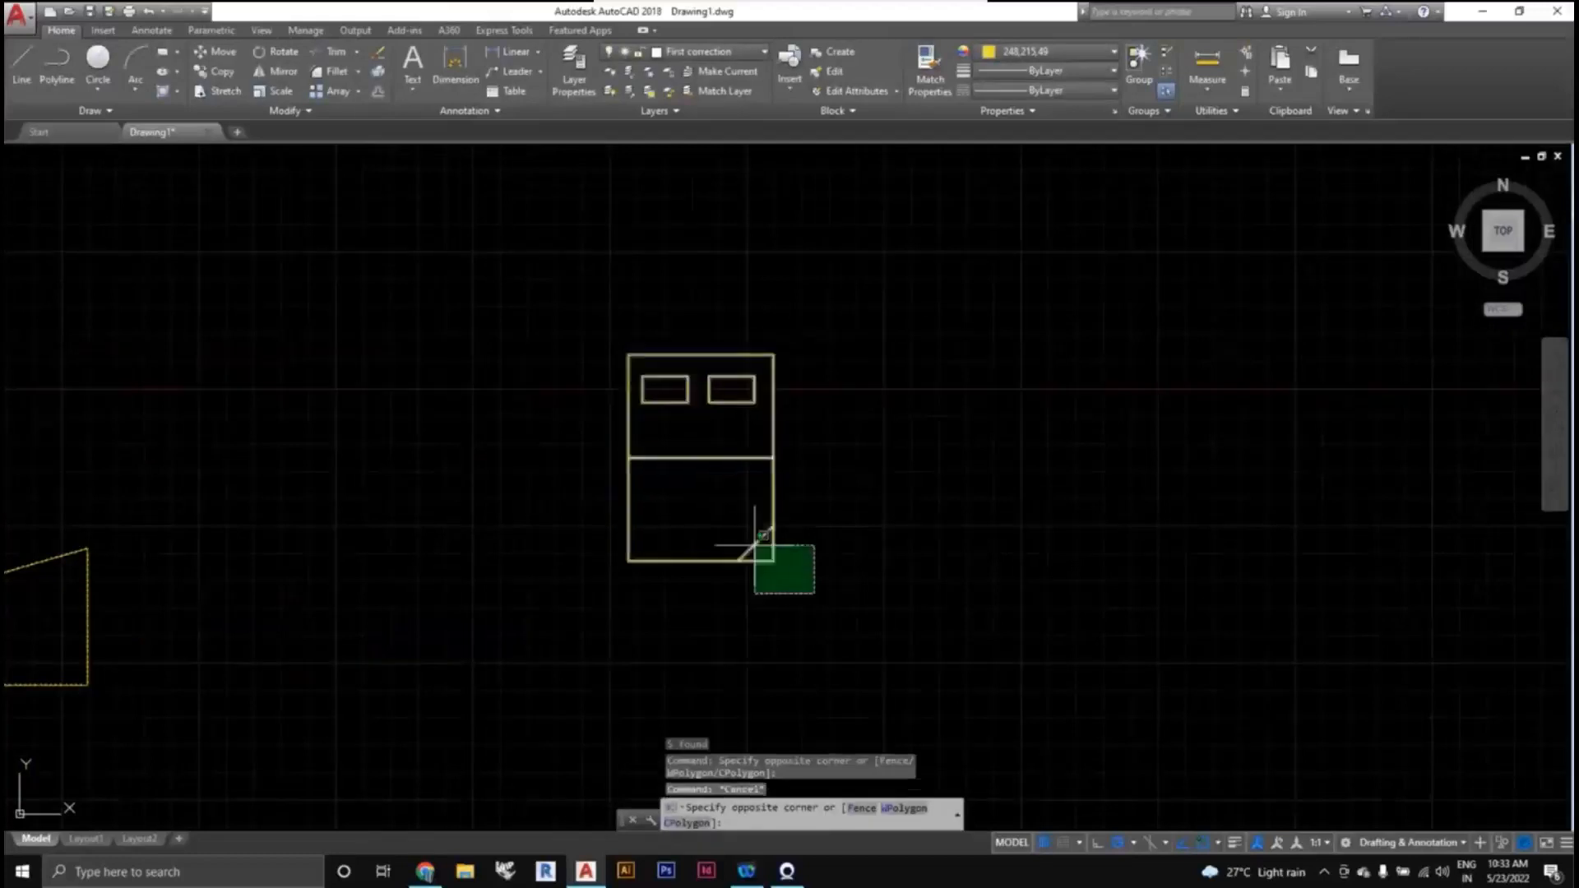
{"action": "left_click", "coordinate": [753, 543]}
{"action": "type", "text": "m"}
{"action": "key", "text": "Return"}
{"action": "left_click", "coordinate": [732, 515]}
{"action": "left_click", "coordinate": [1084, 516]}
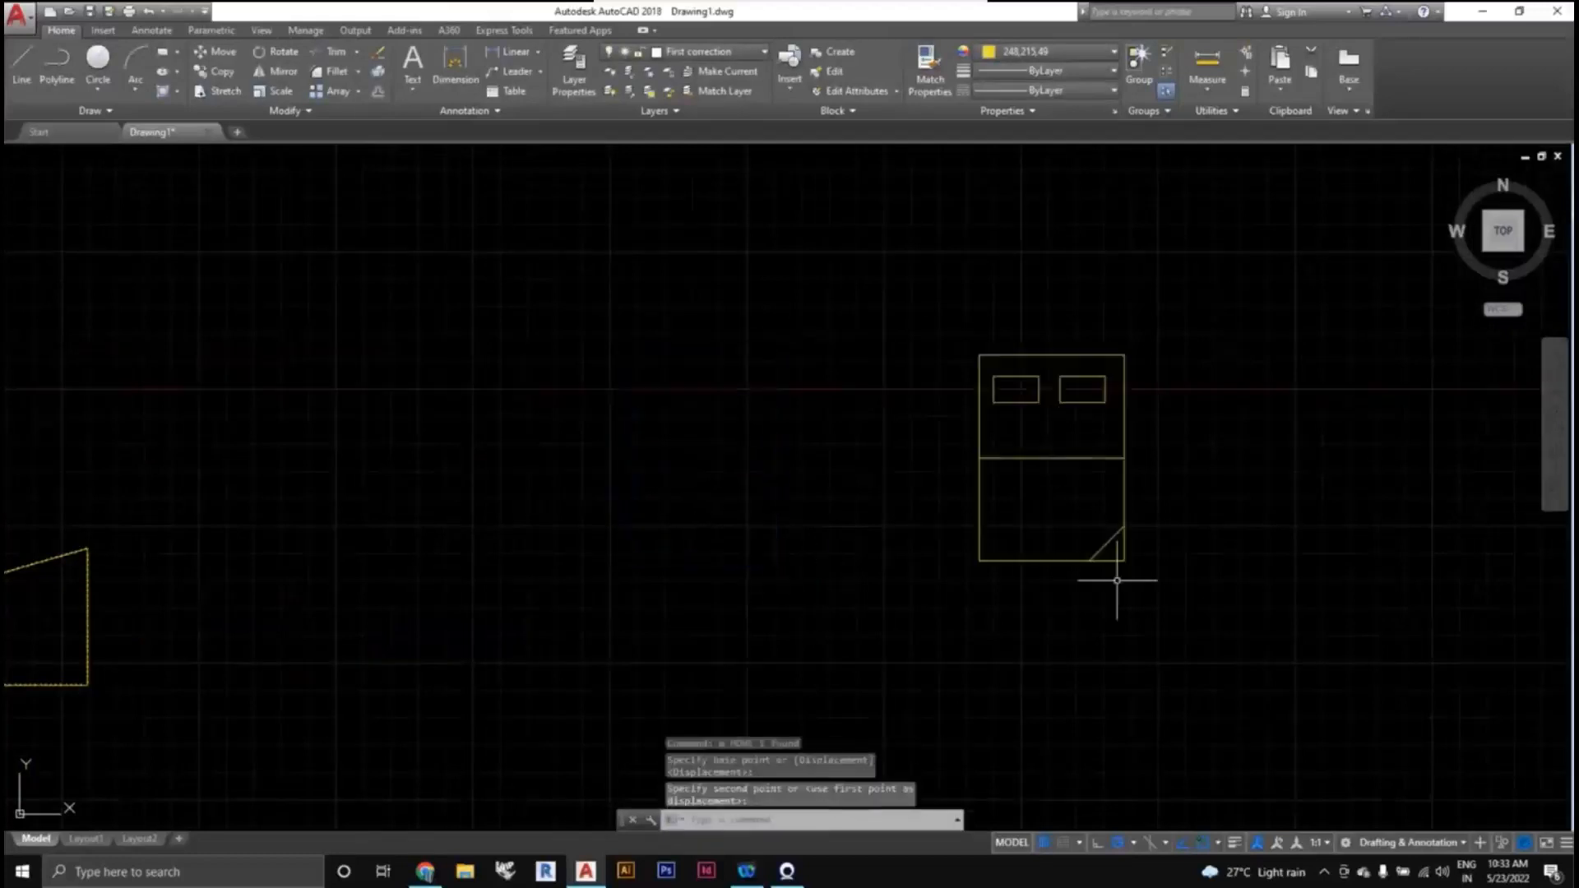
Move the bed block back west and slightly north, using a point on its middle line as base point.
{"action": "left_click", "coordinate": [1119, 581]}
{"action": "left_click", "coordinate": [1032, 515]}
{"action": "type", "text": "m"}
{"action": "key", "text": "Return"}
{"action": "left_click", "coordinate": [1044, 458]}
{"action": "left_click", "coordinate": [623, 421]}
Copy the bed block horizontally to its east side, using the middle line's midpoint as base point.
{"action": "left_click", "coordinate": [733, 546]}
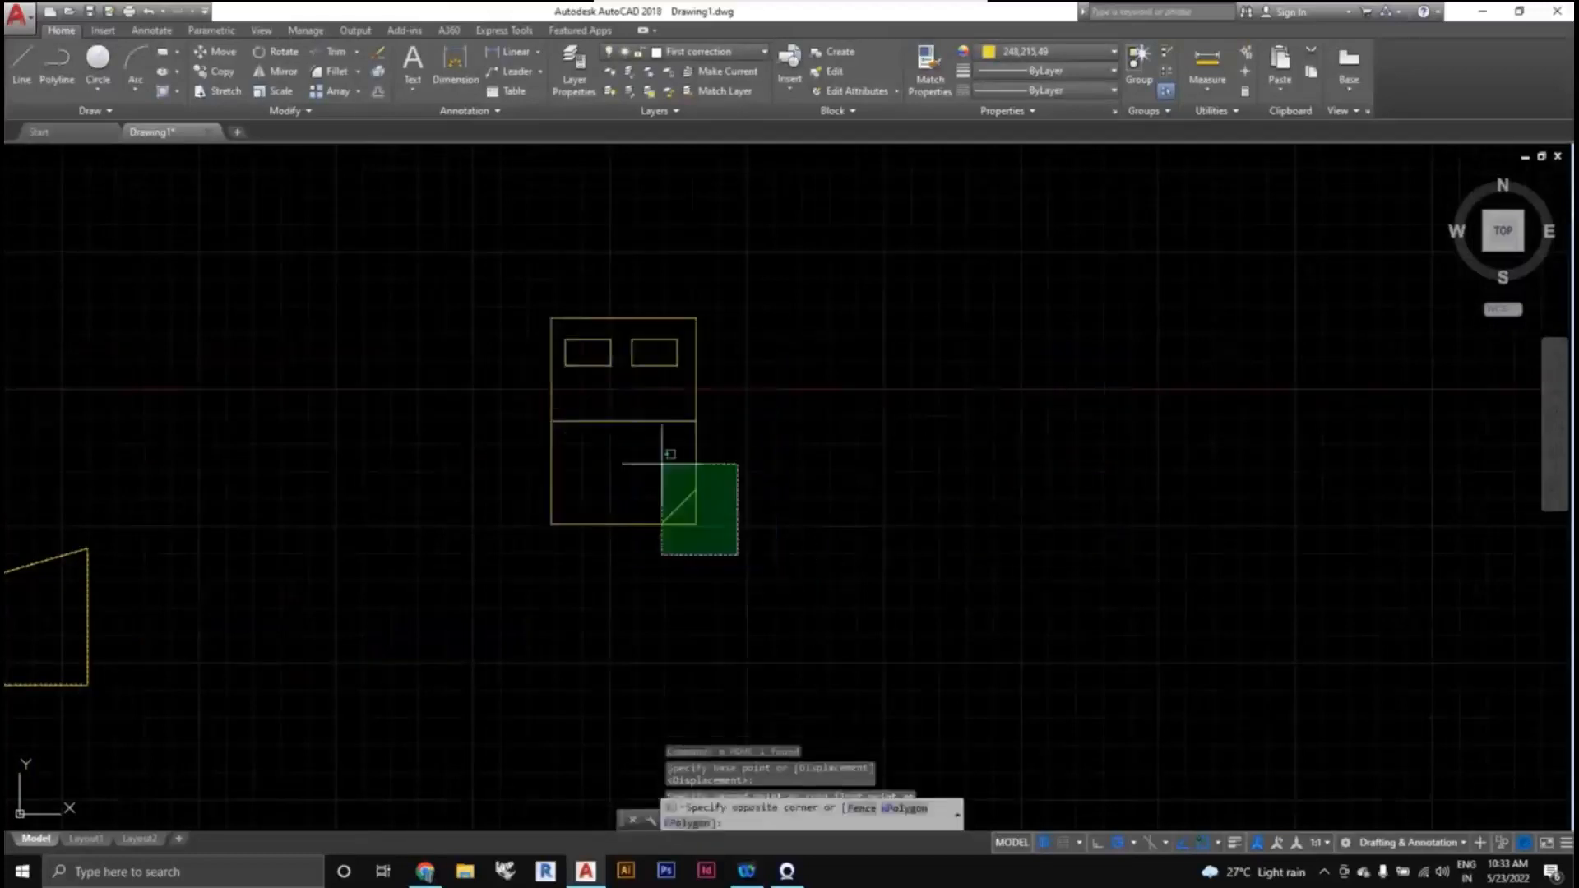
{"action": "left_click", "coordinate": [637, 431]}
{"action": "type", "text": "co"}
{"action": "key", "text": "Return"}
{"action": "left_click", "coordinate": [625, 421]}
{"action": "left_click", "coordinate": [889, 422]}
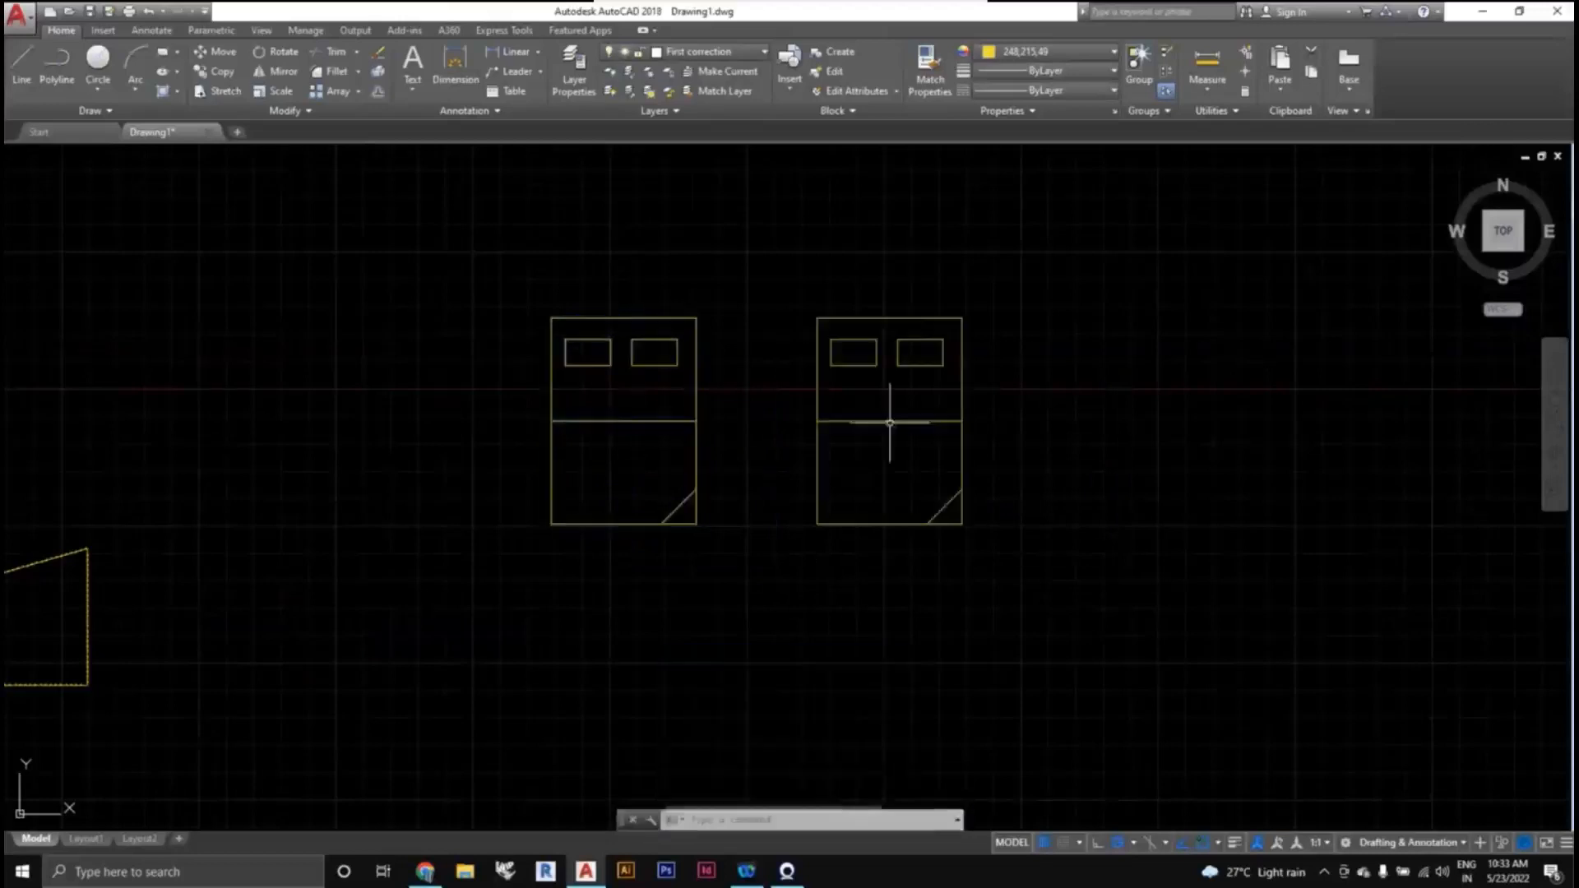
Move the copied bed block diagonally to the southeast, away from the original bed.
{"action": "left_click", "coordinate": [983, 567]}
{"action": "left_click", "coordinate": [880, 449]}
{"action": "scroll", "coordinate": [996, 569], "scroll_direction": "down", "scroll_amount": 2}
{"action": "middle_click_drag", "start_coordinate": [996, 569], "coordinate": [818, 531]}
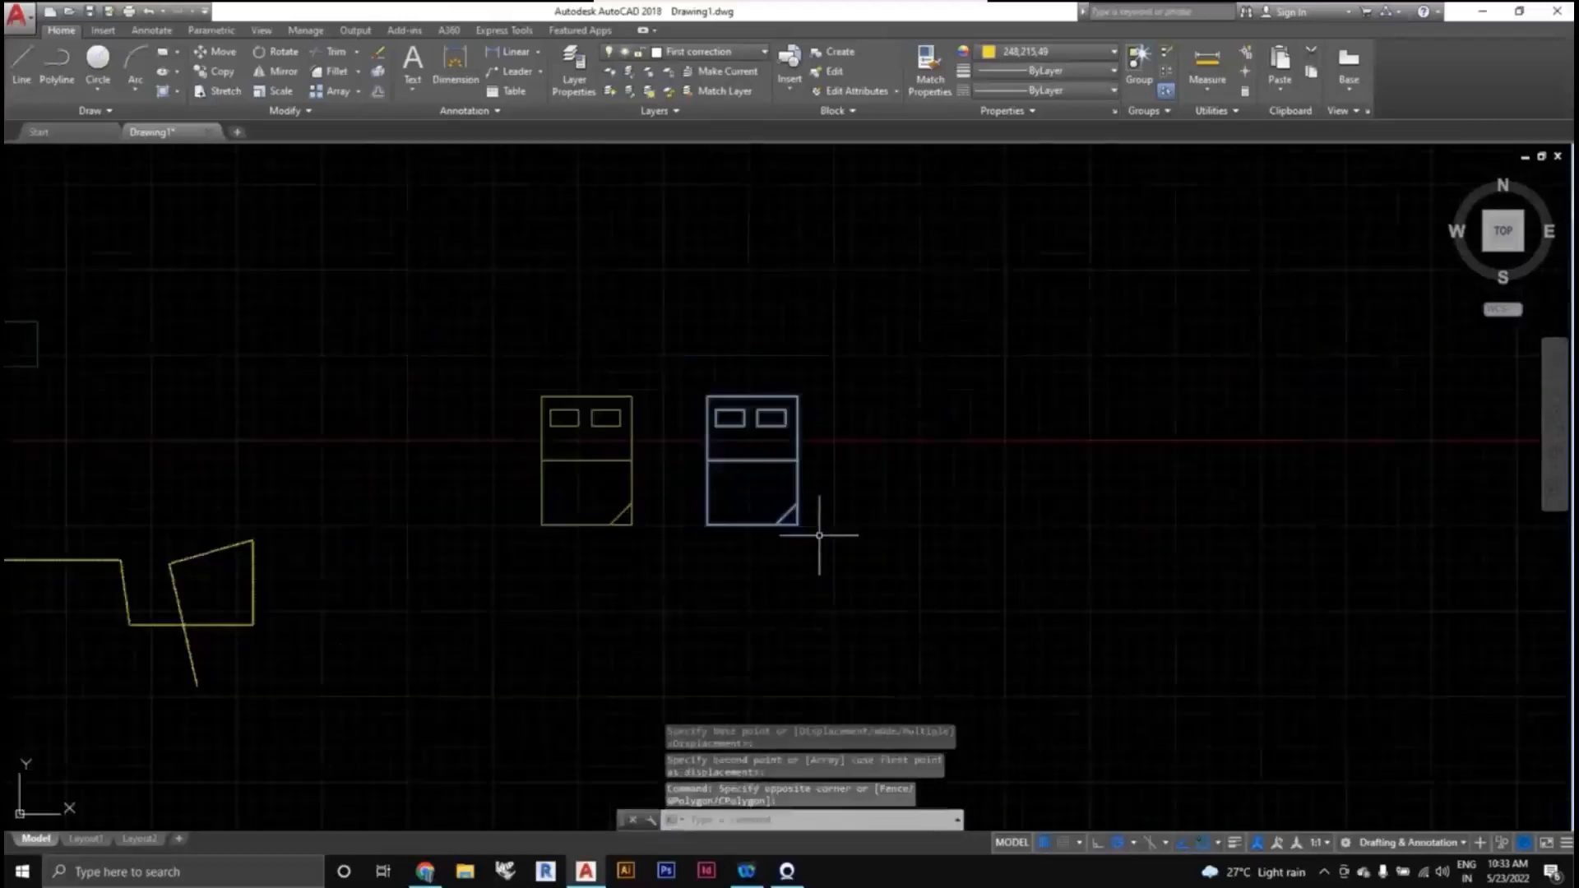
{"action": "scroll", "coordinate": [834, 555], "scroll_direction": "up", "scroll_amount": 2}
{"action": "left_click", "coordinate": [734, 488]}
{"action": "left_click", "coordinate": [757, 496]}
{"action": "type", "text": "m"}
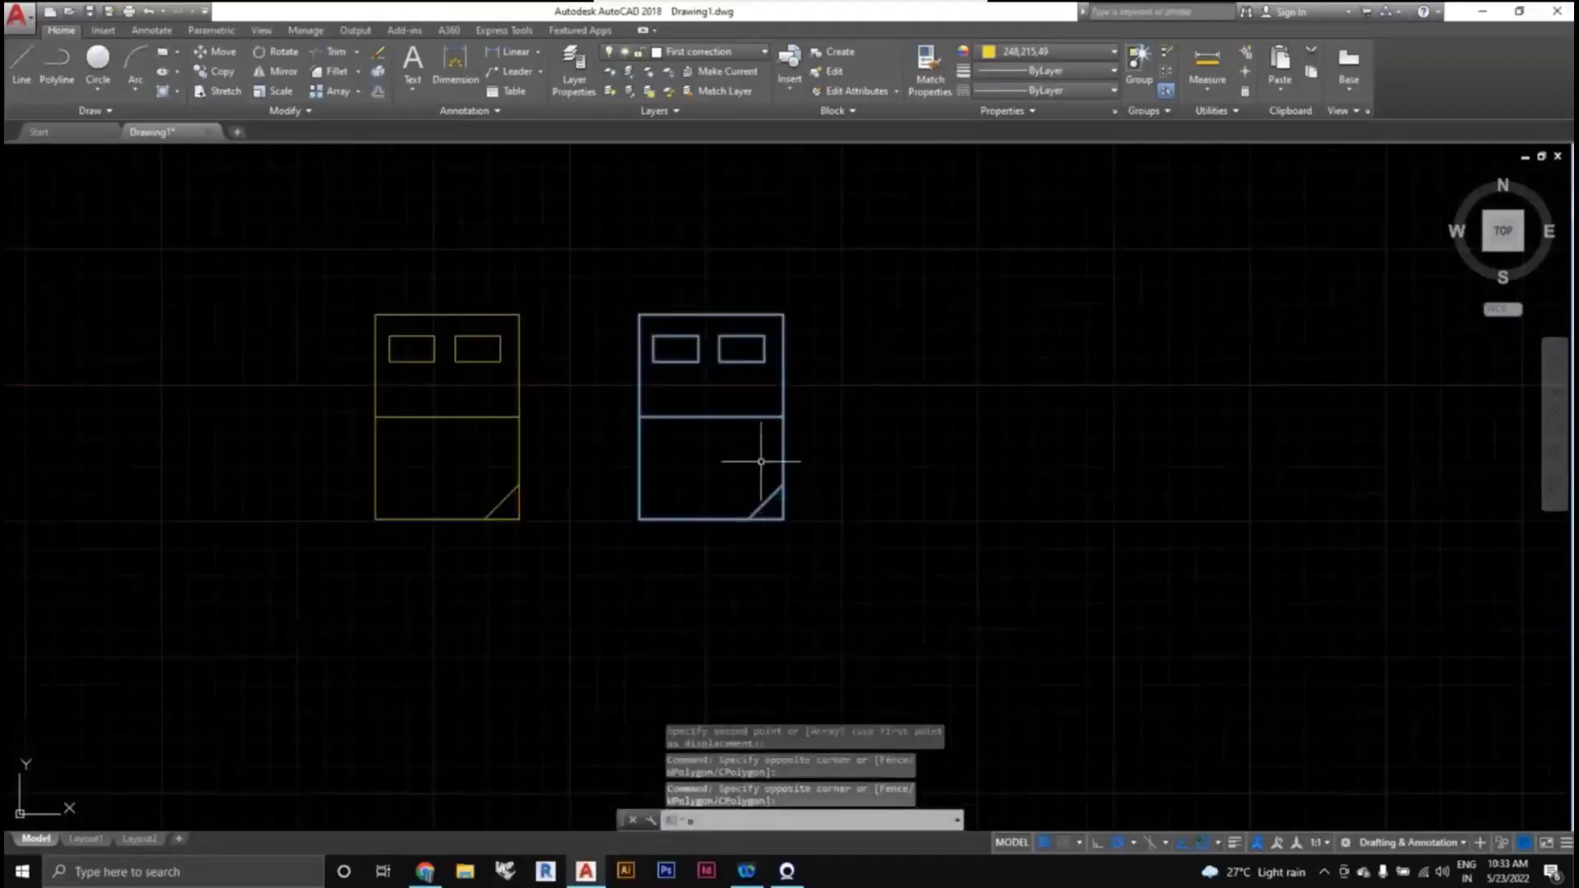
{"action": "key", "text": "Return"}
{"action": "left_click", "coordinate": [718, 387]}
{"action": "left_click", "coordinate": [991, 599]}
Move the copied bed block back northwest, placing it beside the original bed with a gap between them.
{"action": "scroll", "coordinate": [1096, 670], "scroll_direction": "down", "scroll_amount": 2}
{"action": "middle_click_drag", "start_coordinate": [1096, 671], "coordinate": [941, 582]}
{"action": "scroll", "coordinate": [941, 581], "scroll_direction": "up", "scroll_amount": 1}
{"action": "left_click", "coordinate": [1004, 667]}
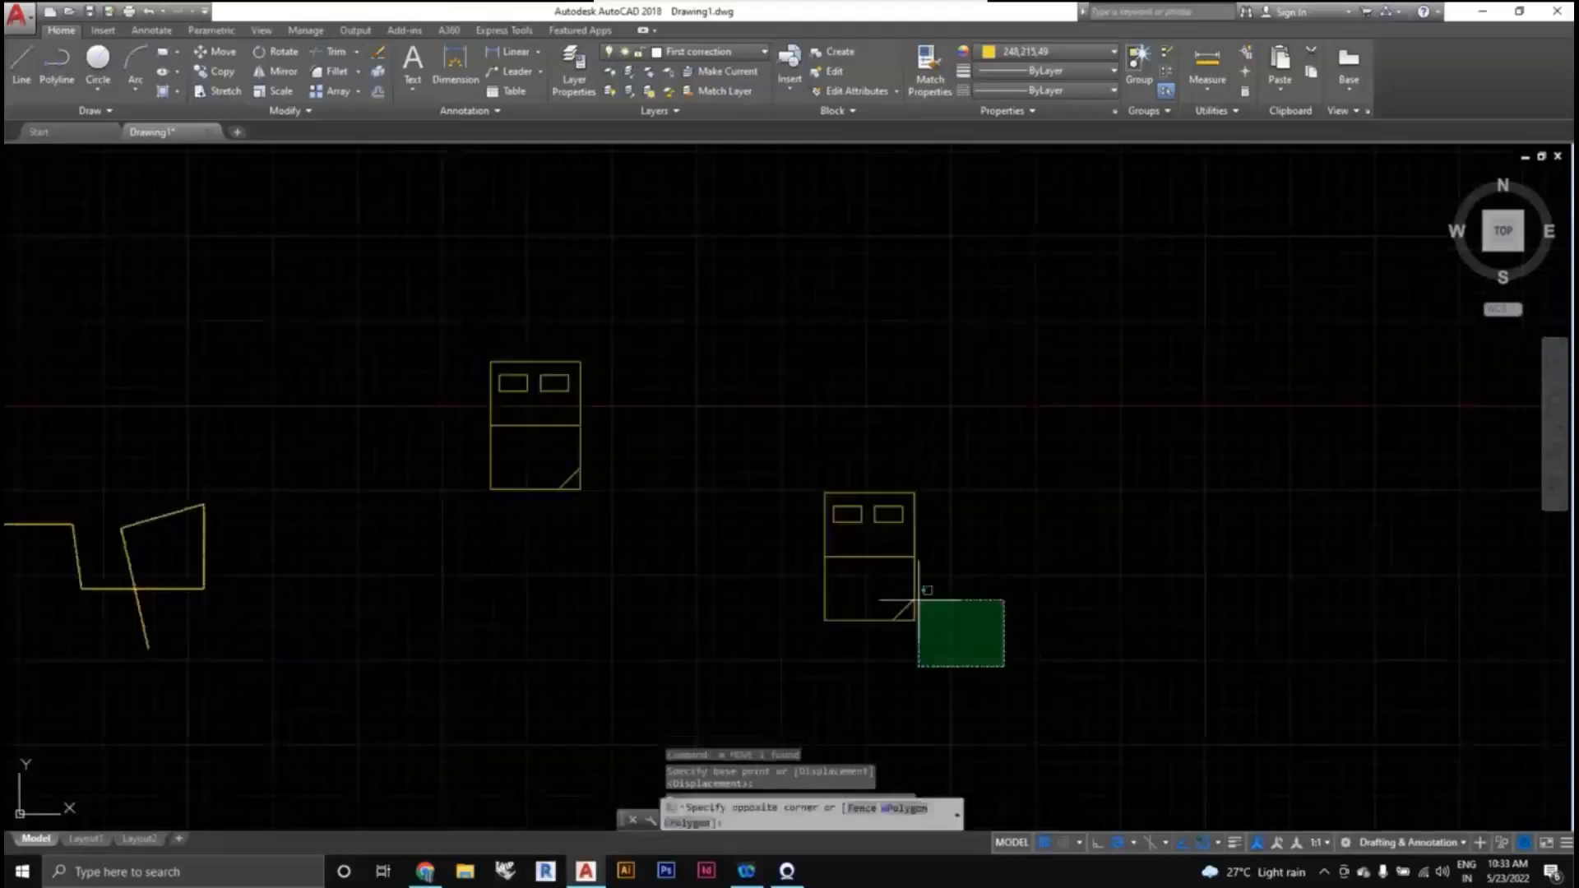
{"action": "left_click", "coordinate": [894, 584]}
{"action": "type", "text": "m"}
{"action": "key", "text": "Return"}
{"action": "left_click", "coordinate": [873, 590]}
{"action": "left_click", "coordinate": [729, 466]}
Open the eastern bed block in the Block Editor.
{"action": "scroll", "coordinate": [736, 484], "scroll_direction": "up", "scroll_amount": 2}
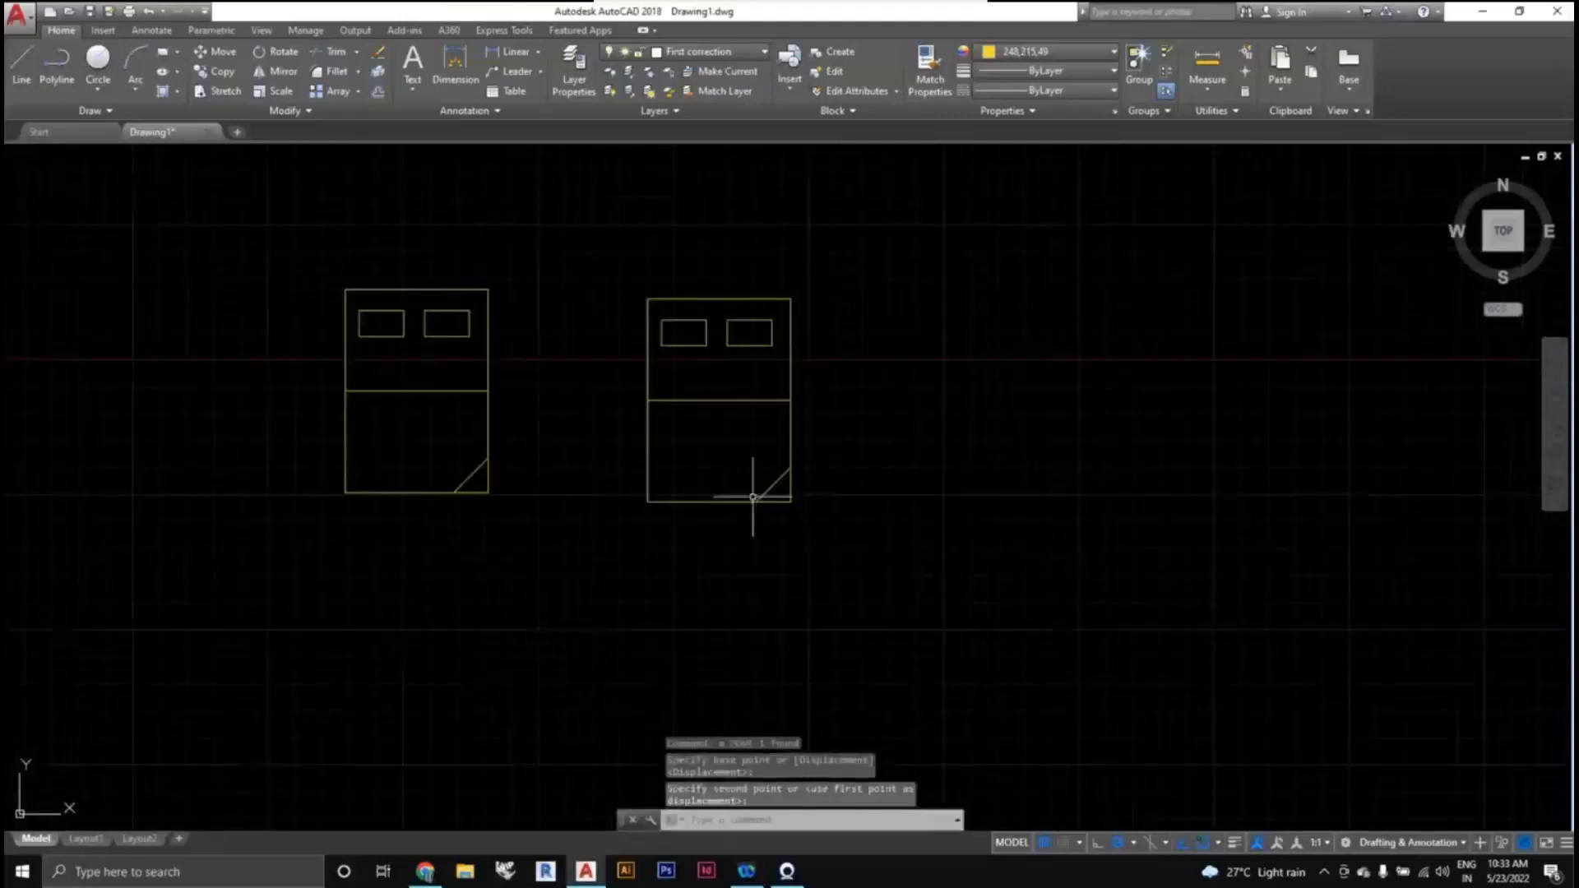
{"action": "middle_click_drag", "start_coordinate": [766, 515], "coordinate": [844, 532]}
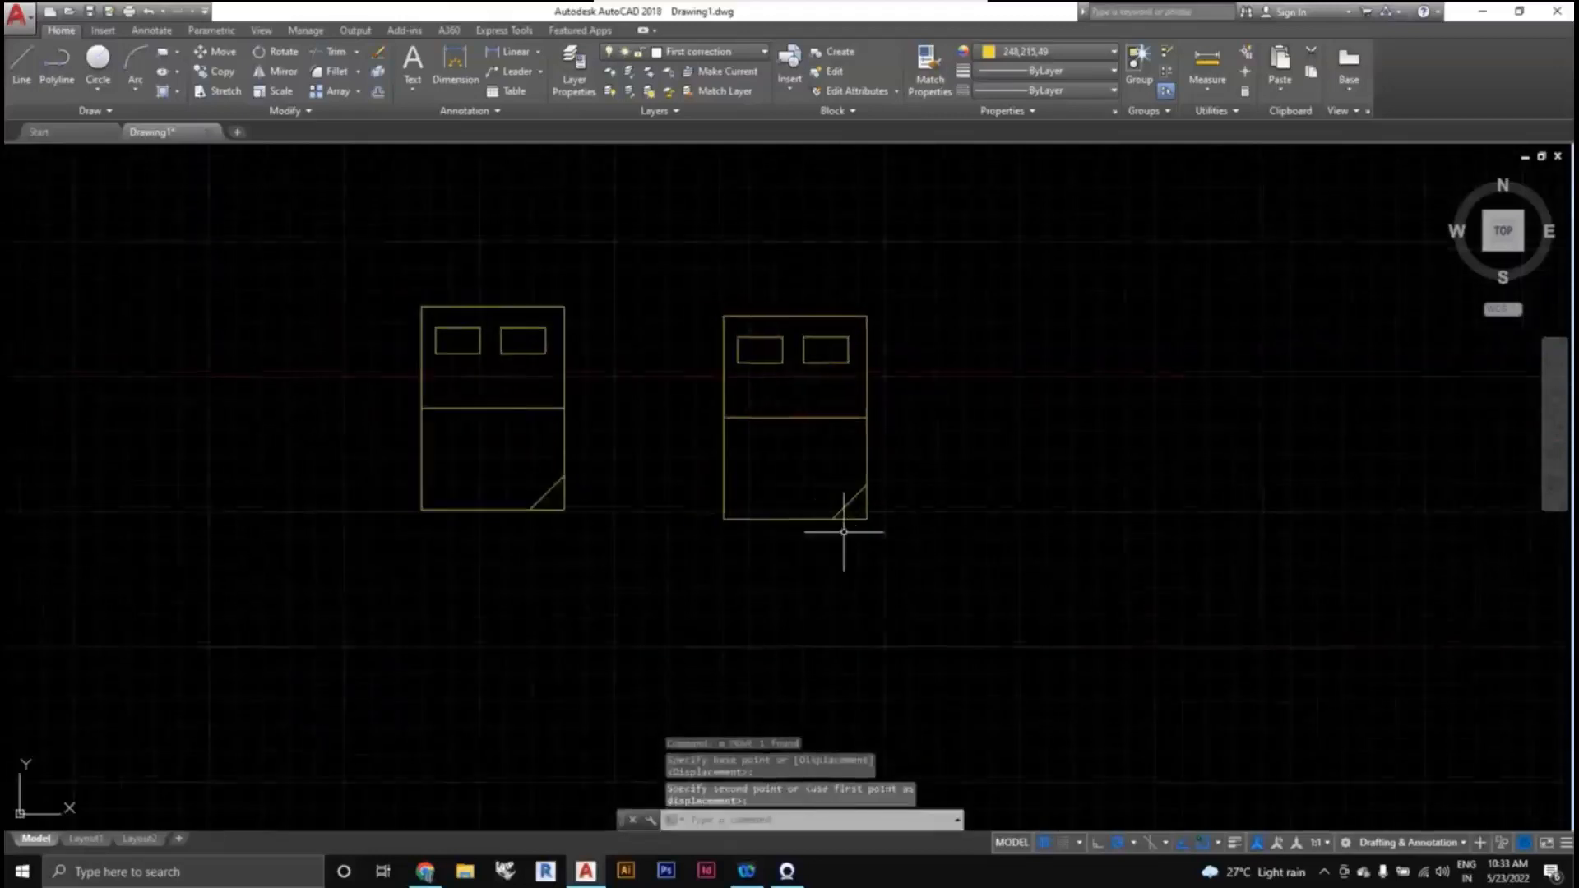
{"action": "left_click", "coordinate": [909, 587]}
{"action": "left_click", "coordinate": [826, 508]}
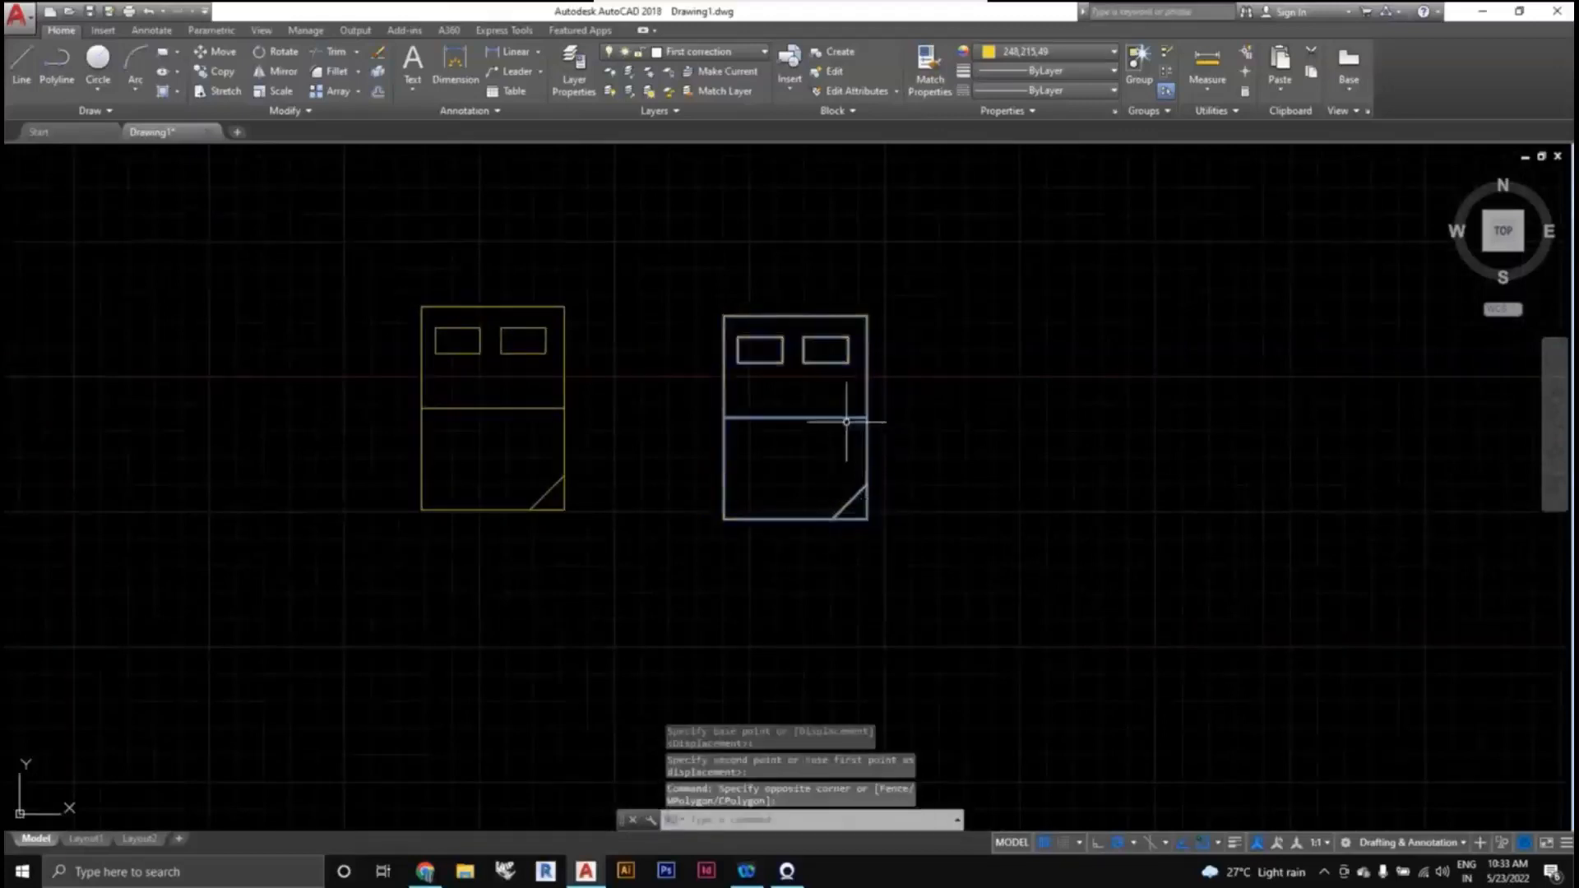
{"action": "right_click", "coordinate": [847, 423]}
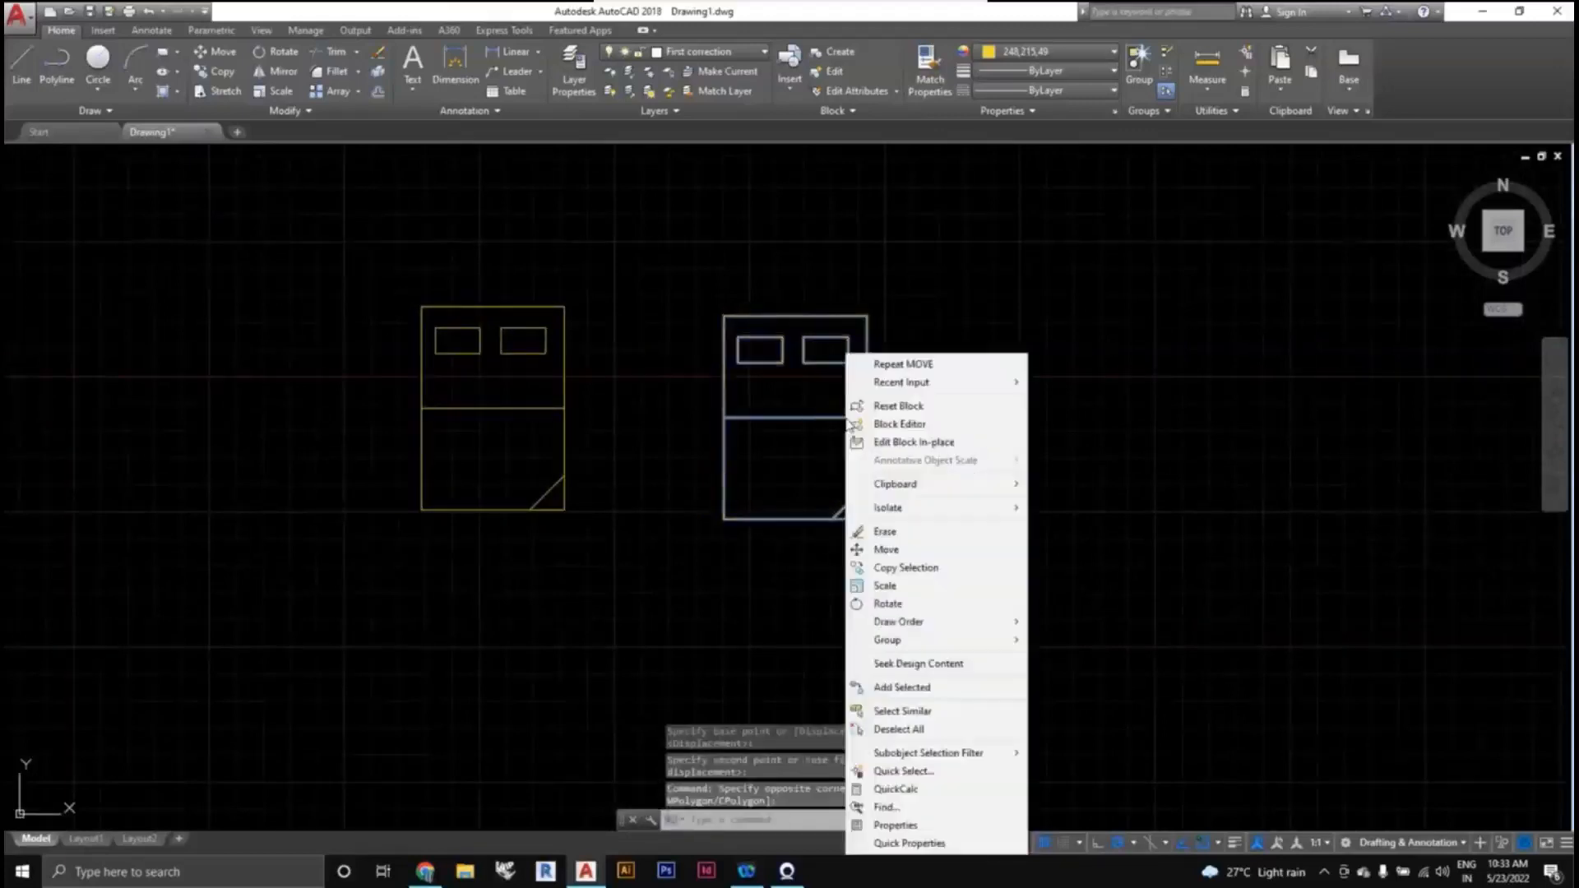
{"action": "left_click", "coordinate": [906, 436]}
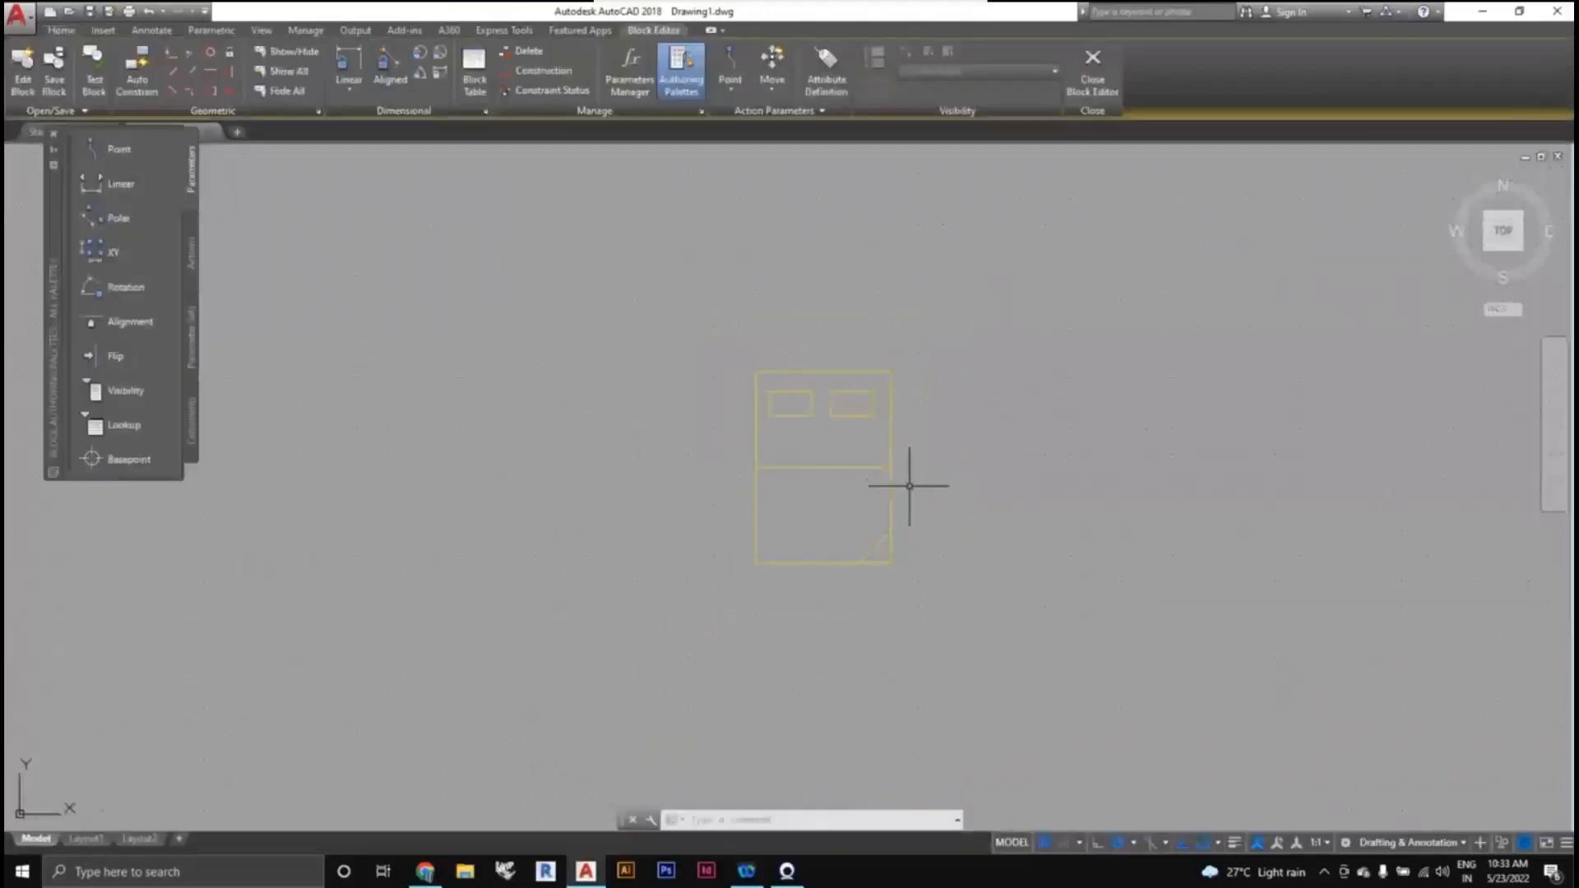
Draw a line from the midpoint of the middle line down to the bottom edge's midpoint, then to the middle line's left end.
{"action": "scroll", "coordinate": [834, 522], "scroll_direction": "up", "scroll_amount": 5}
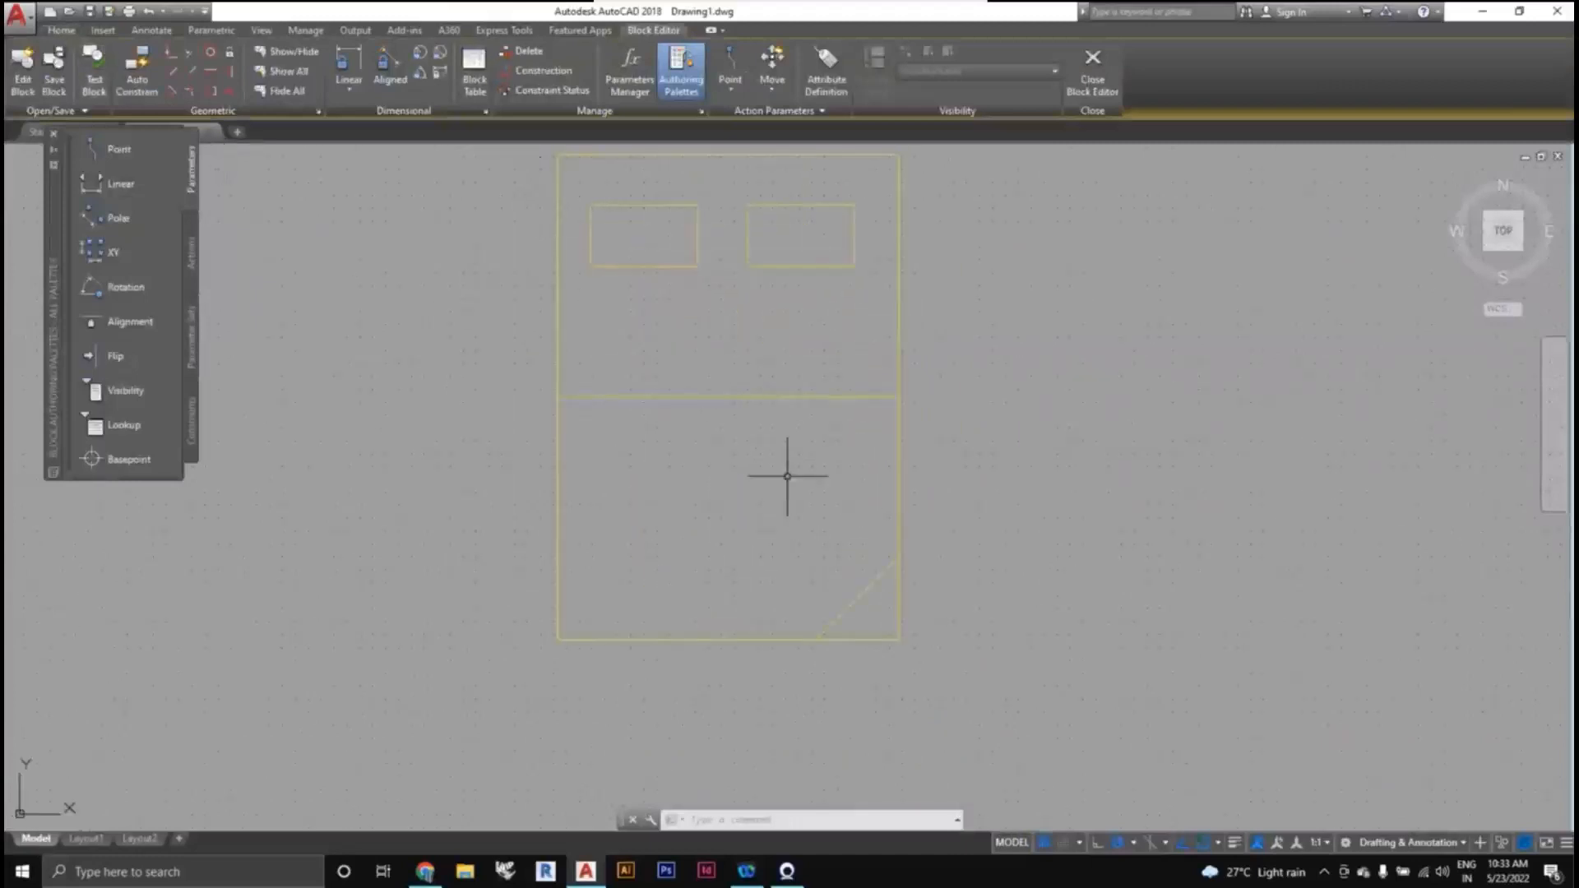
{"action": "type", "text": "l"}
{"action": "key", "text": "Return"}
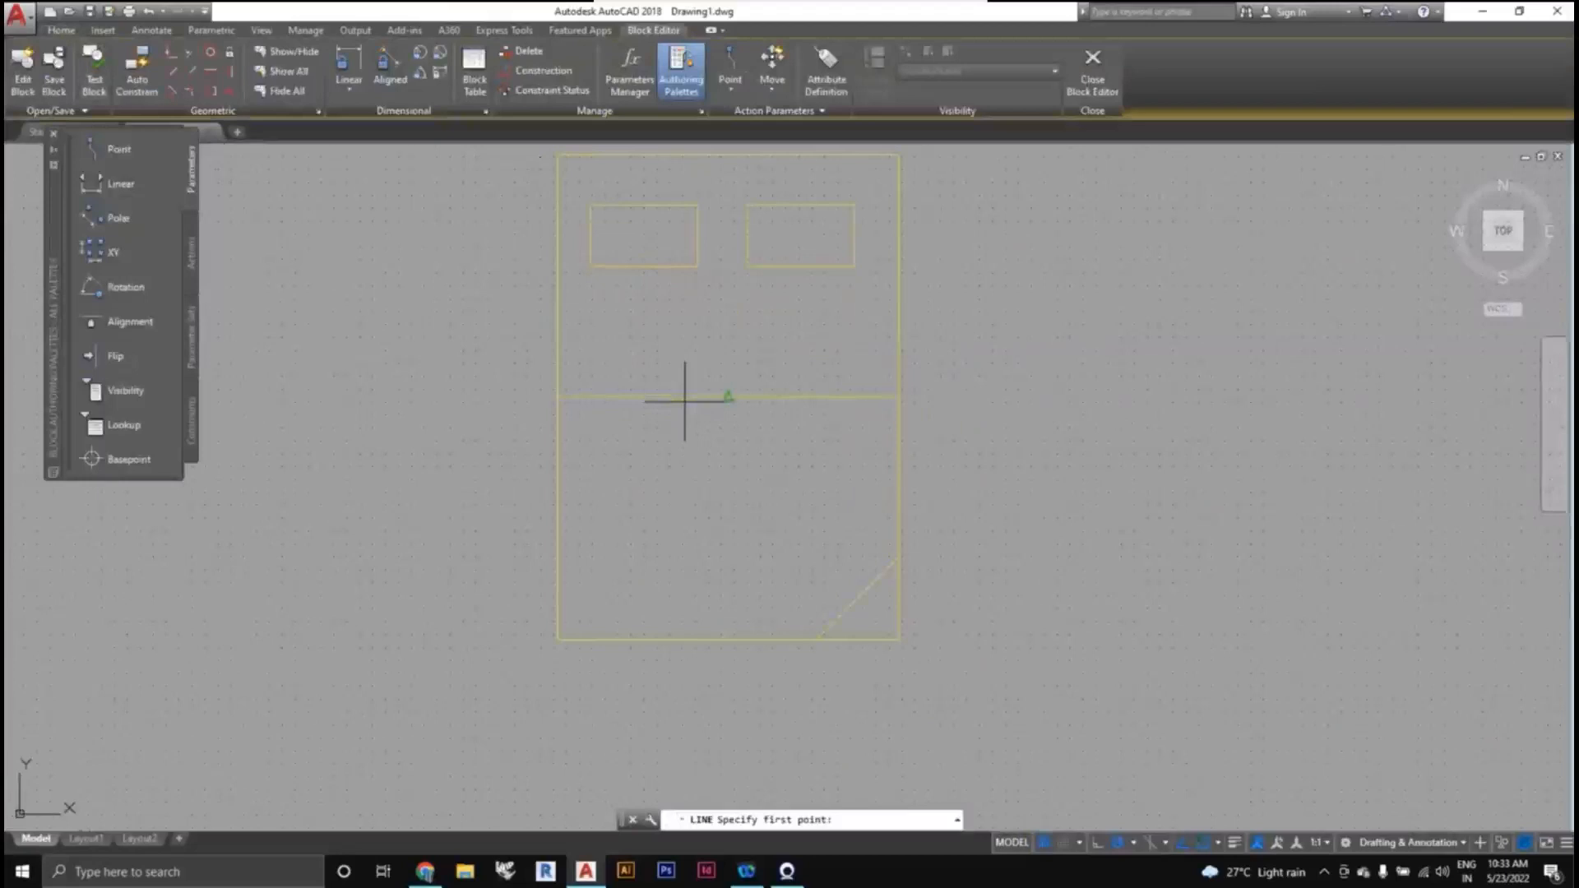
{"action": "left_click", "coordinate": [728, 397]}
{"action": "left_click", "coordinate": [728, 640]}
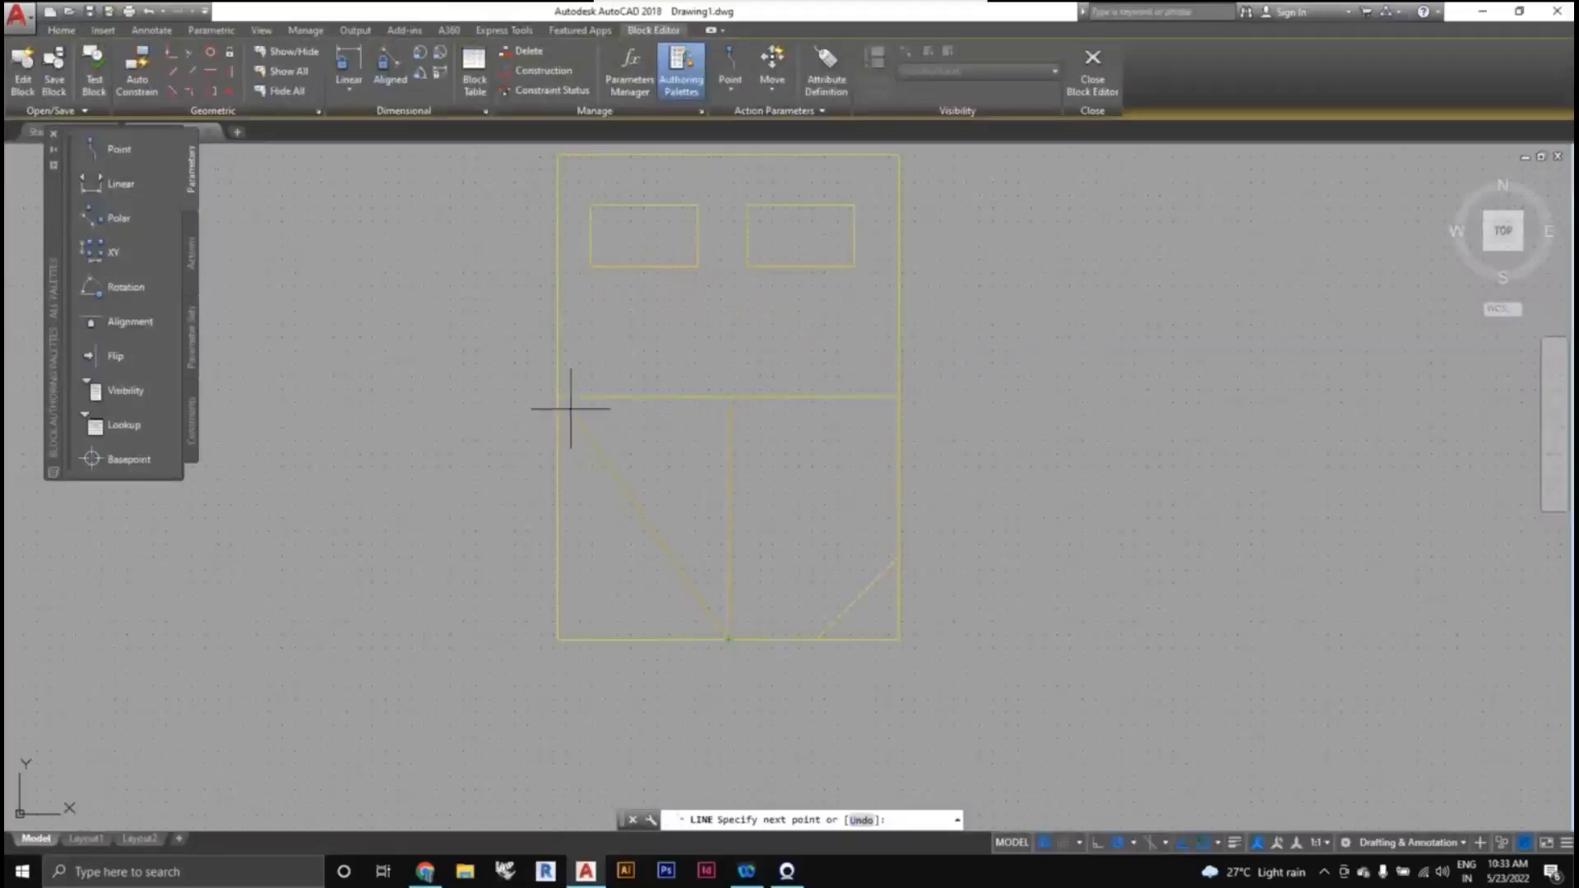
{"action": "left_click", "coordinate": [559, 399]}
{"action": "key", "text": "Escape"}
Draw a diagonal line from the bottom edge's midpoint up to the right end of the middle line.
{"action": "key", "text": "Return"}
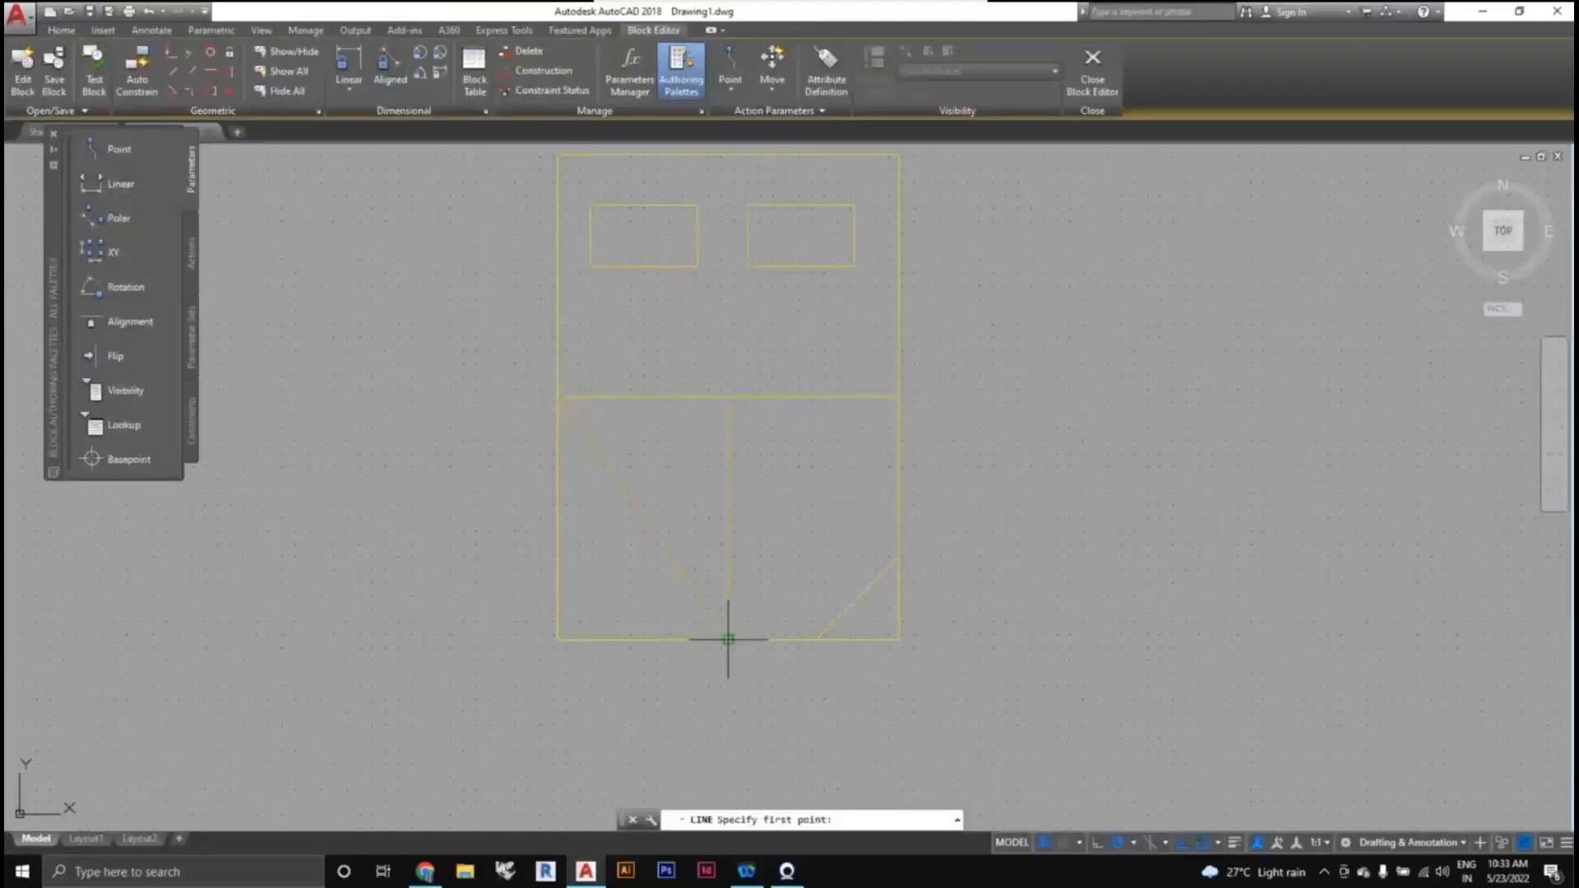
{"action": "left_click", "coordinate": [728, 640]}
{"action": "left_click", "coordinate": [899, 397]}
{"action": "scroll", "coordinate": [1072, 444], "scroll_direction": "down", "scroll_amount": 2}
{"action": "middle_click_drag", "start_coordinate": [1072, 444], "coordinate": [1033, 469]}
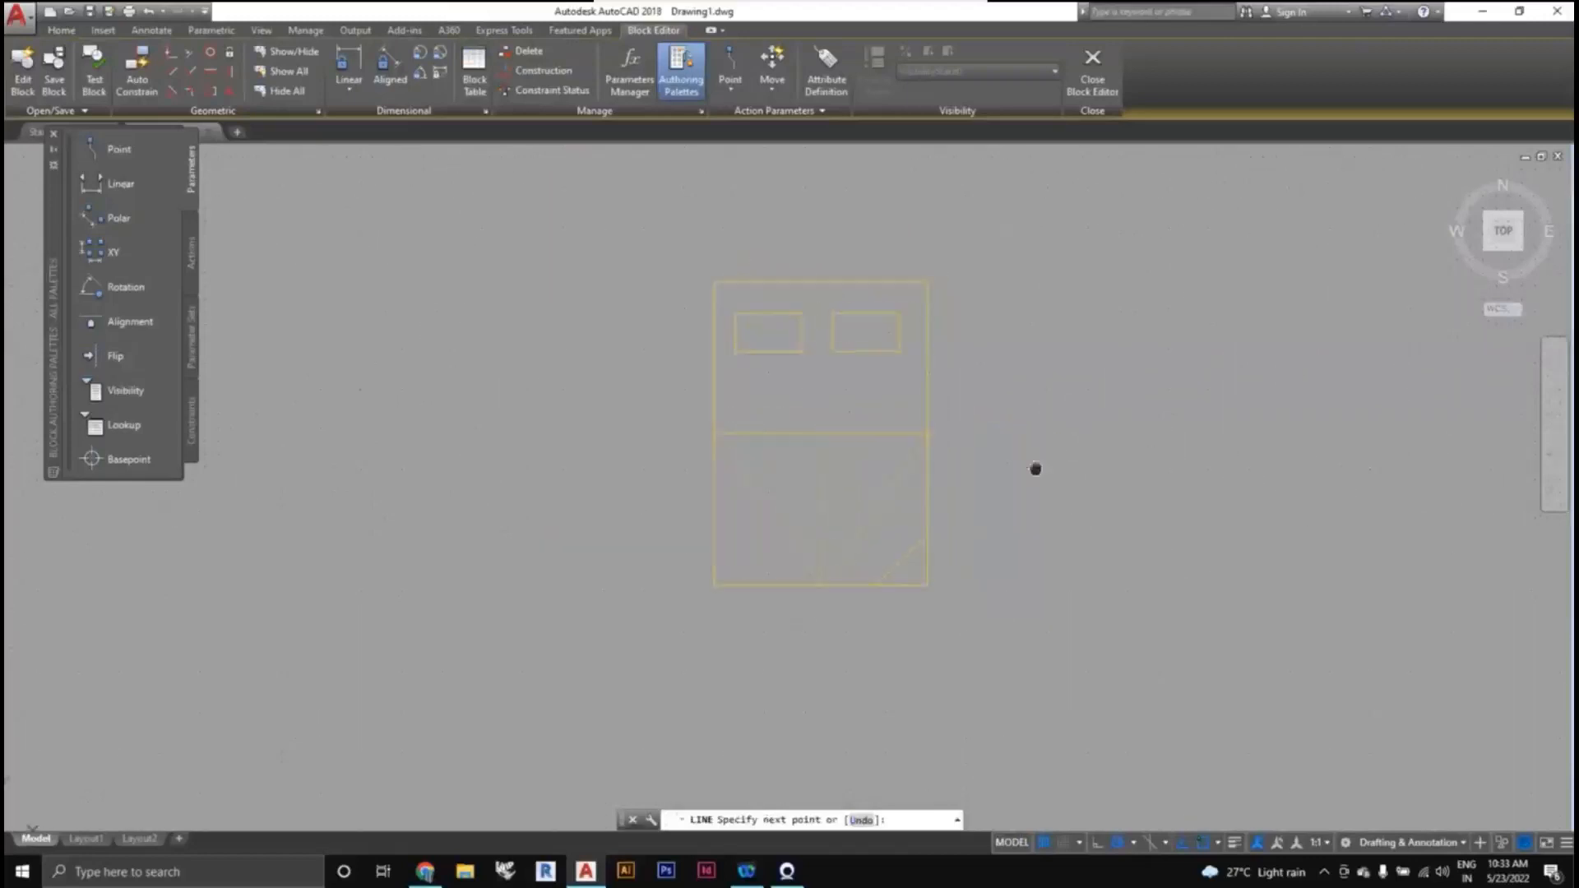
{"action": "key", "text": "Escape"}
Close the Block Editor and save the changes to the bed block.
{"action": "scroll", "coordinate": [1024, 534], "scroll_direction": "up", "scroll_amount": 2}
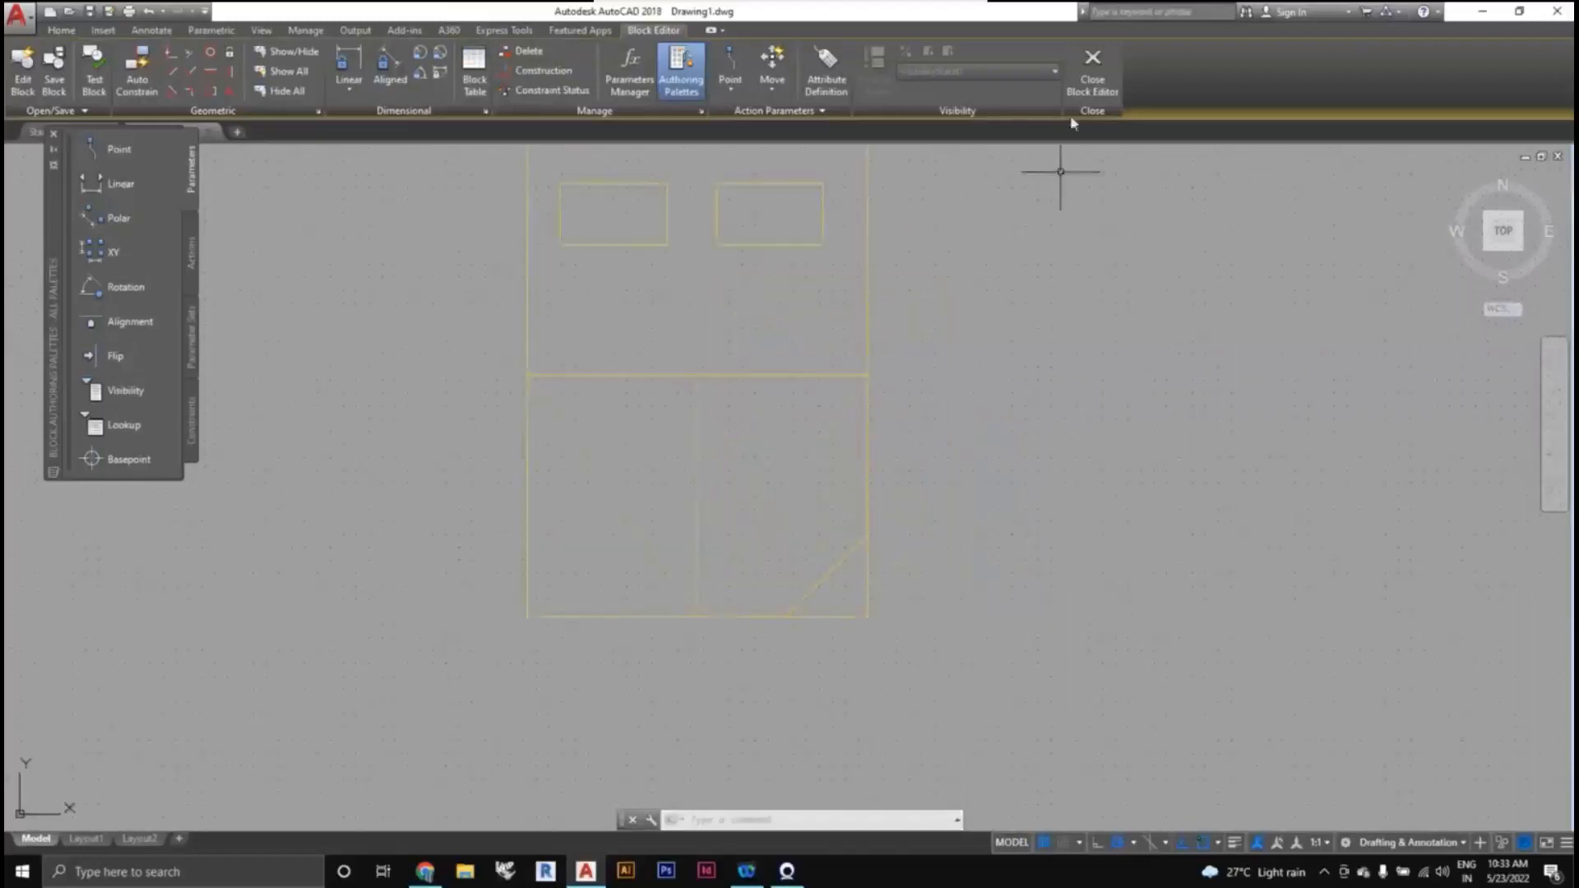
{"action": "left_click", "coordinate": [1092, 76]}
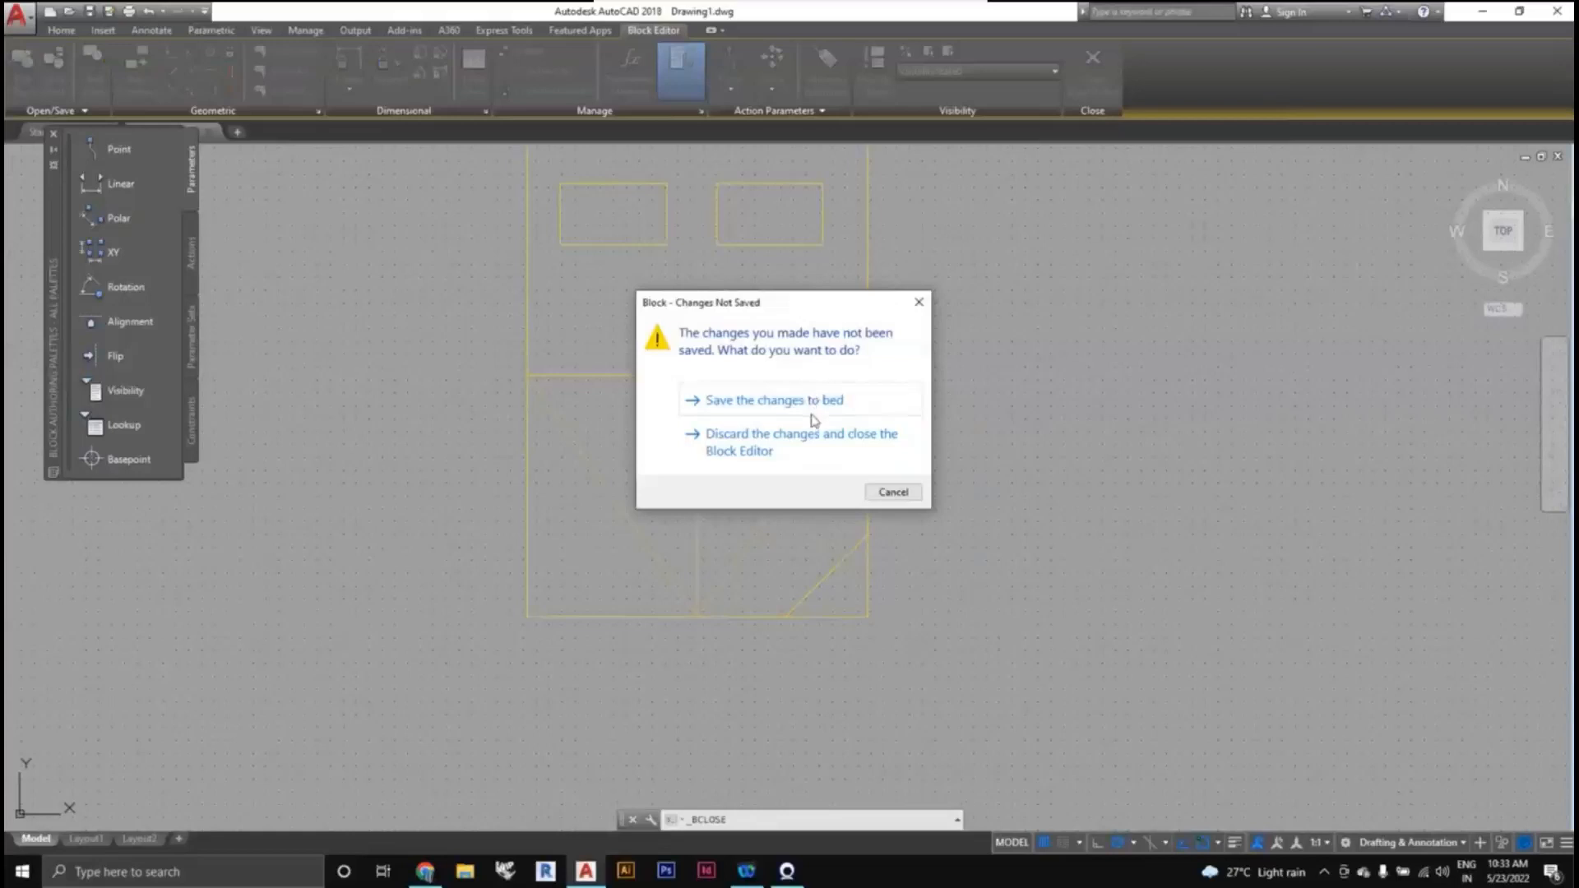
{"action": "left_click", "coordinate": [813, 404]}
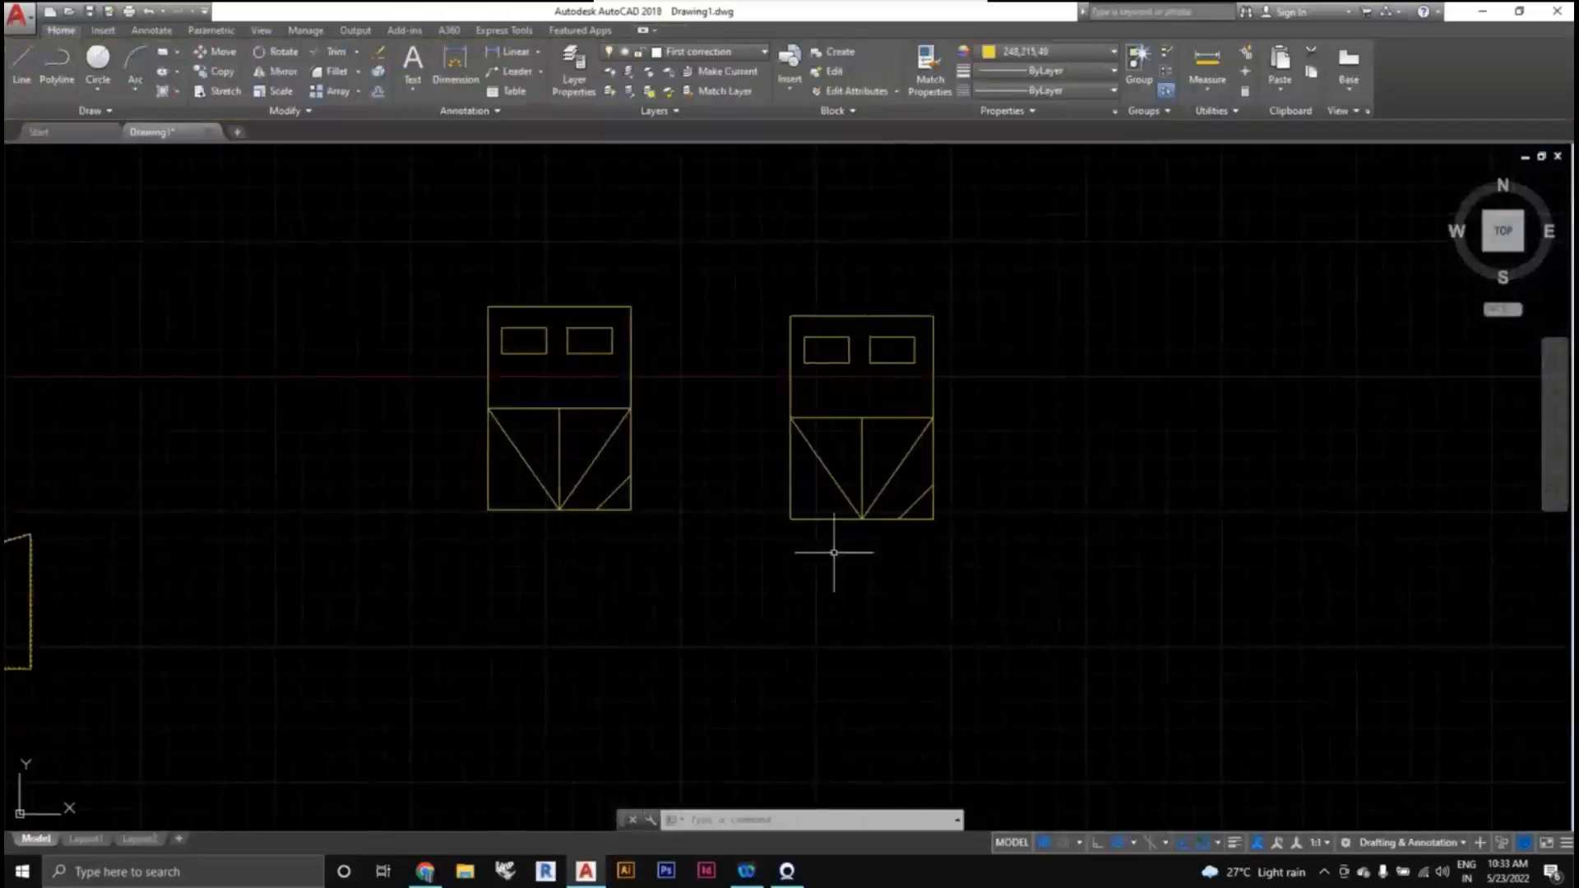
Examine both bed blocks in the drawing and compare their line patterns after the block edit.
{"action": "left_click", "coordinate": [885, 558]}
{"action": "left_click", "coordinate": [842, 470]}
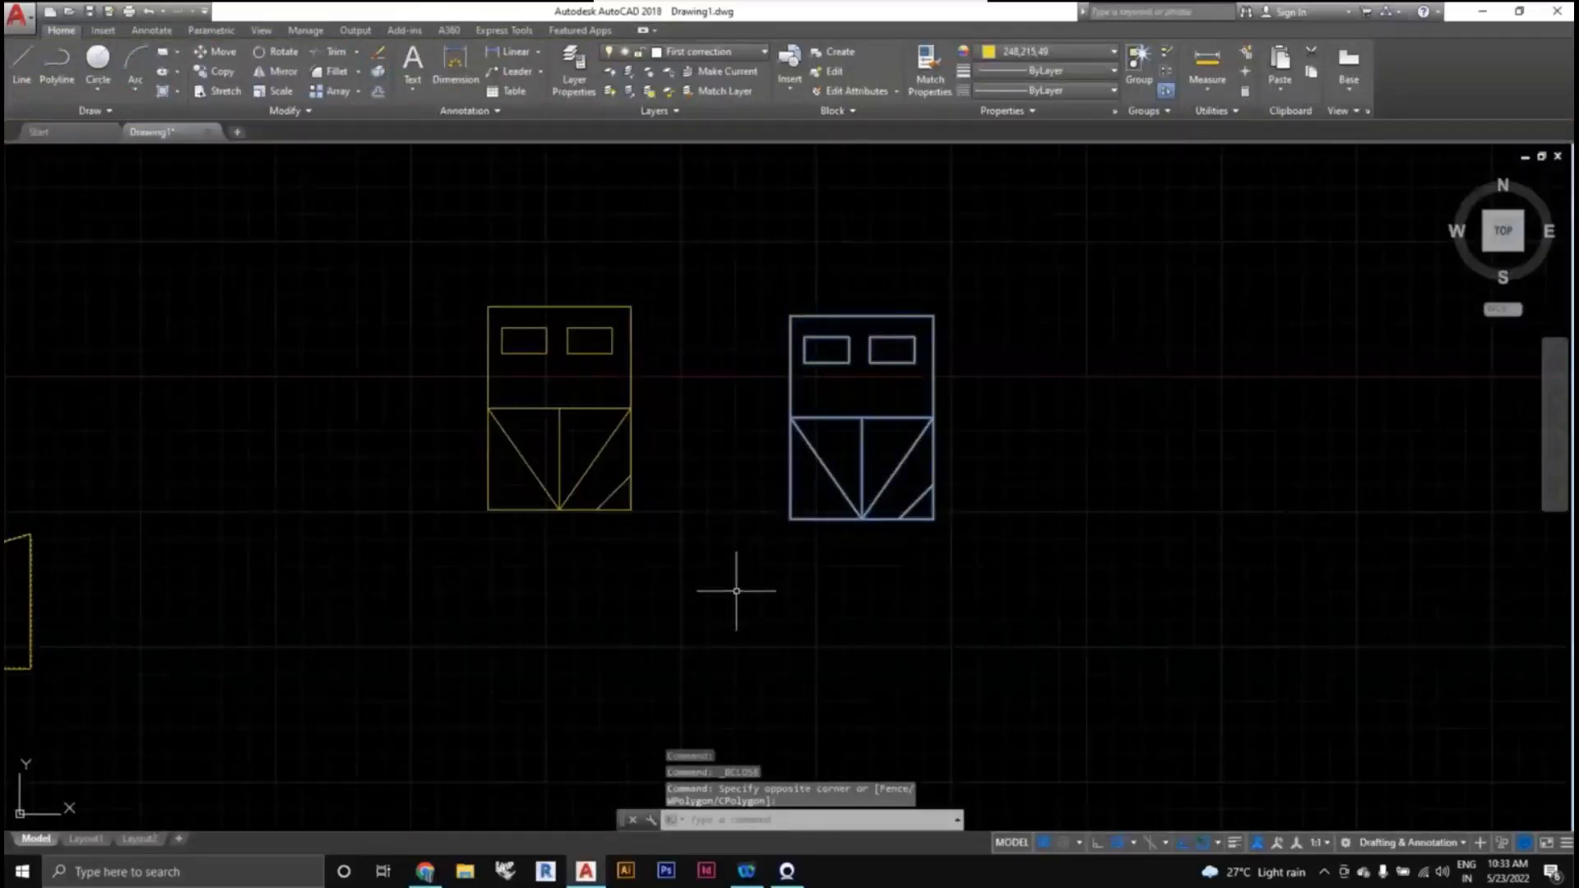
{"action": "middle_click_drag", "start_coordinate": [734, 592], "coordinate": [804, 590]}
{"action": "left_click", "coordinate": [715, 541]}
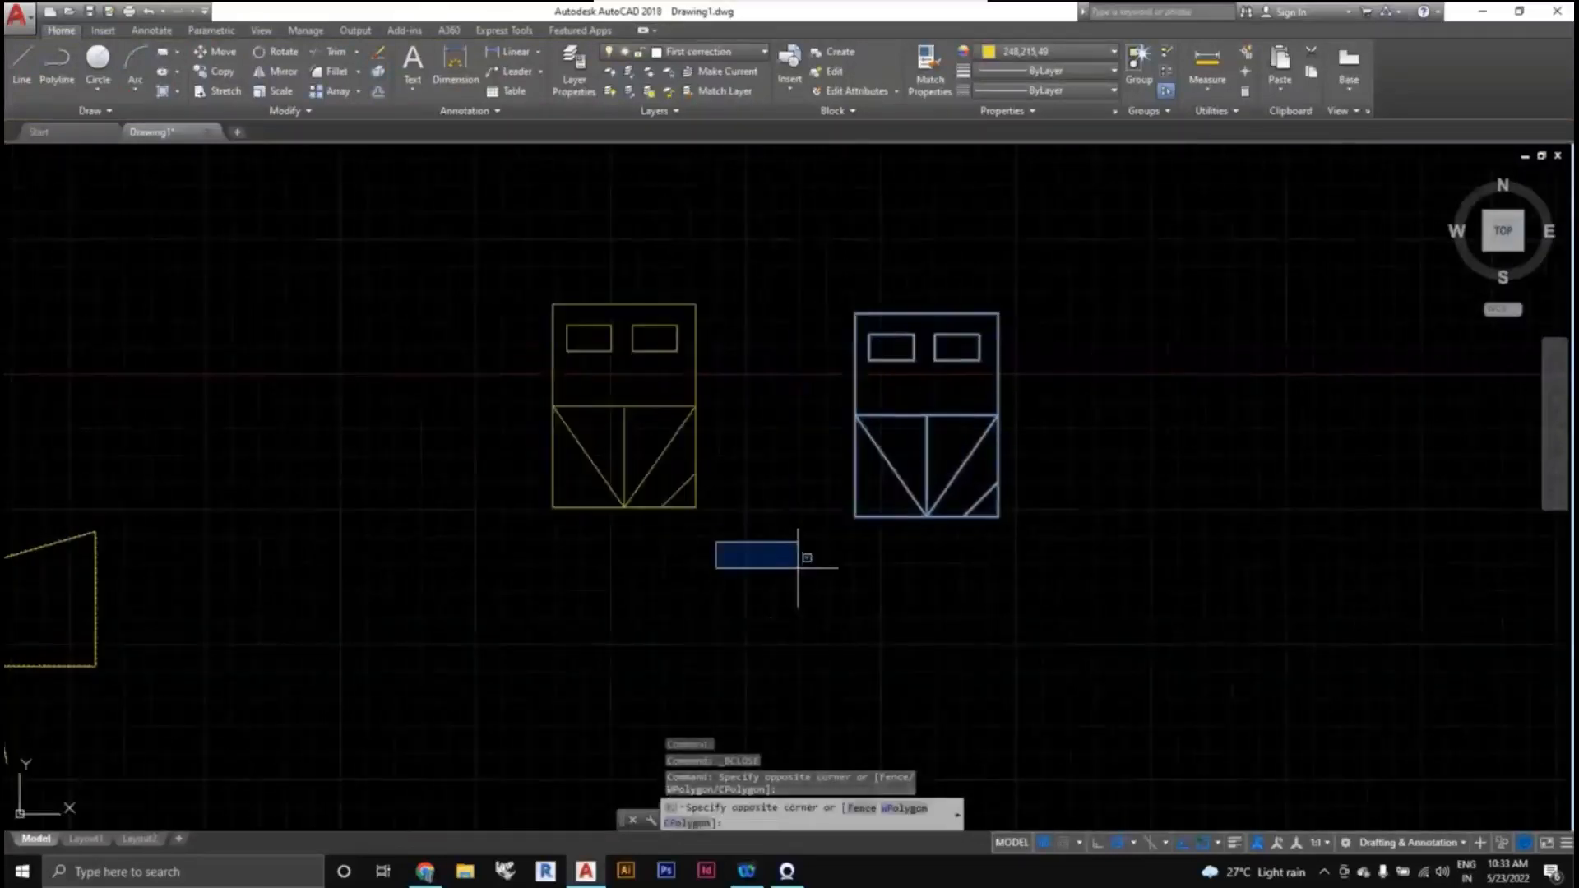
{"action": "key", "text": "Escape"}
{"action": "scroll", "coordinate": [1014, 606], "scroll_direction": "down", "scroll_amount": 2}
{"action": "mouse_move", "coordinate": [1015, 606]}
{"action": "middle_mouse_down"}
{"action": "mouse_move", "coordinate": [914, 595]}
{"action": "mouse_move", "coordinate": [934, 591]}
{"action": "middle_mouse_up"}
{"action": "scroll", "coordinate": [842, 564], "scroll_direction": "up", "scroll_amount": 2}
{"action": "scroll", "coordinate": [828, 540], "scroll_direction": "down", "scroll_amount": 2}
{"action": "middle_click_drag", "start_coordinate": [826, 543], "coordinate": [795, 543]}
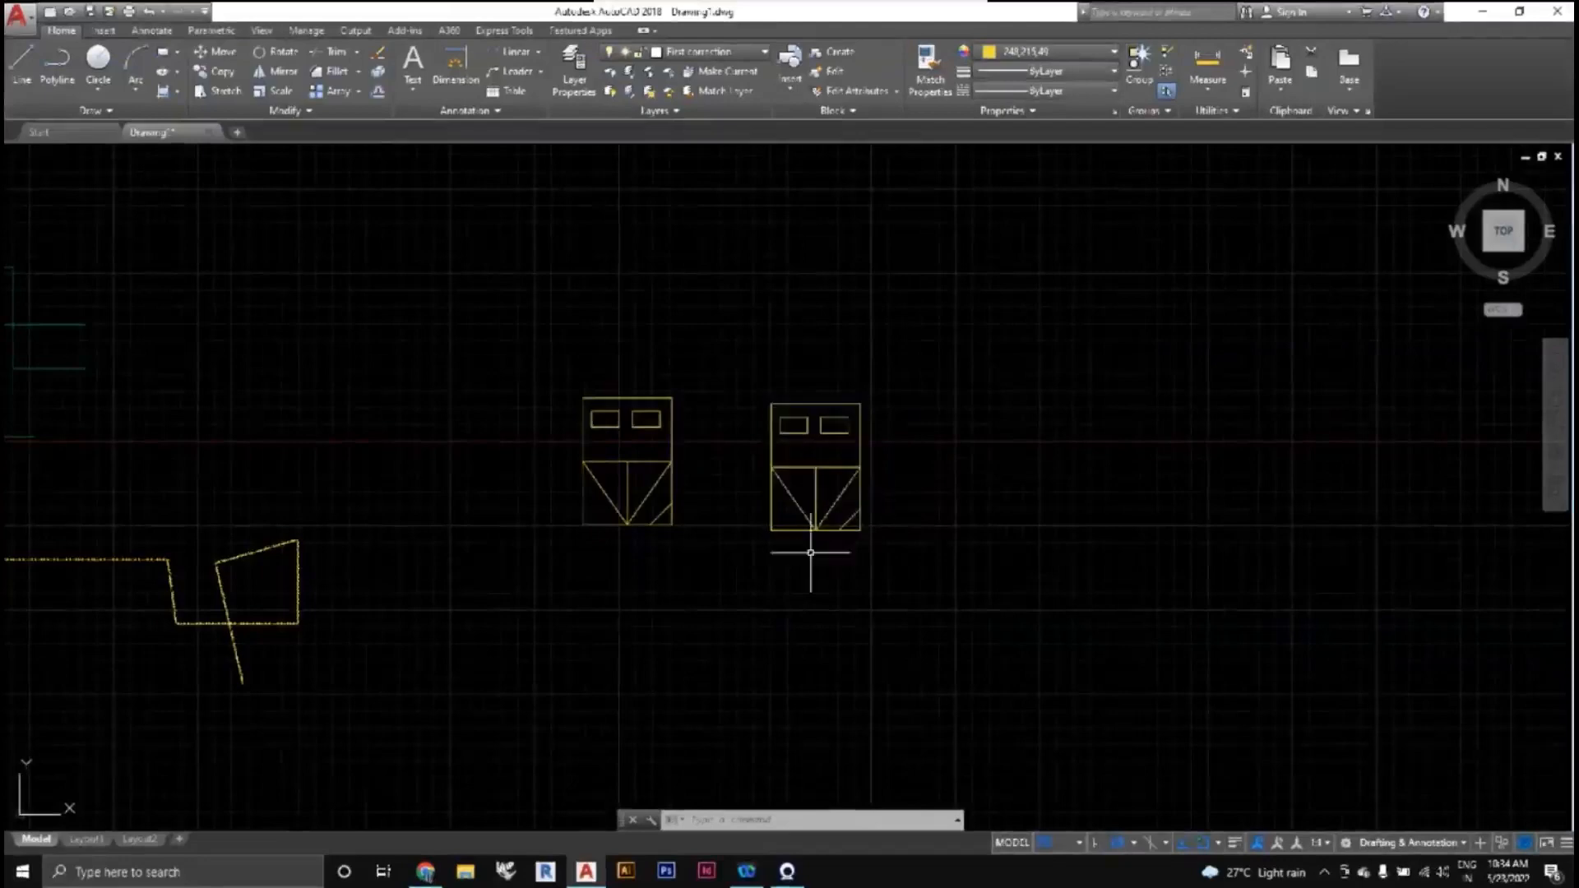
Regenerate the drawing display with both bed blocks in view.
{"action": "scroll", "coordinate": [810, 543], "scroll_direction": "up", "scroll_amount": 2}
{"action": "scroll", "coordinate": [828, 540], "scroll_direction": "down", "scroll_amount": 2}
{"action": "middle_click_drag", "start_coordinate": [845, 545], "coordinate": [835, 561]}
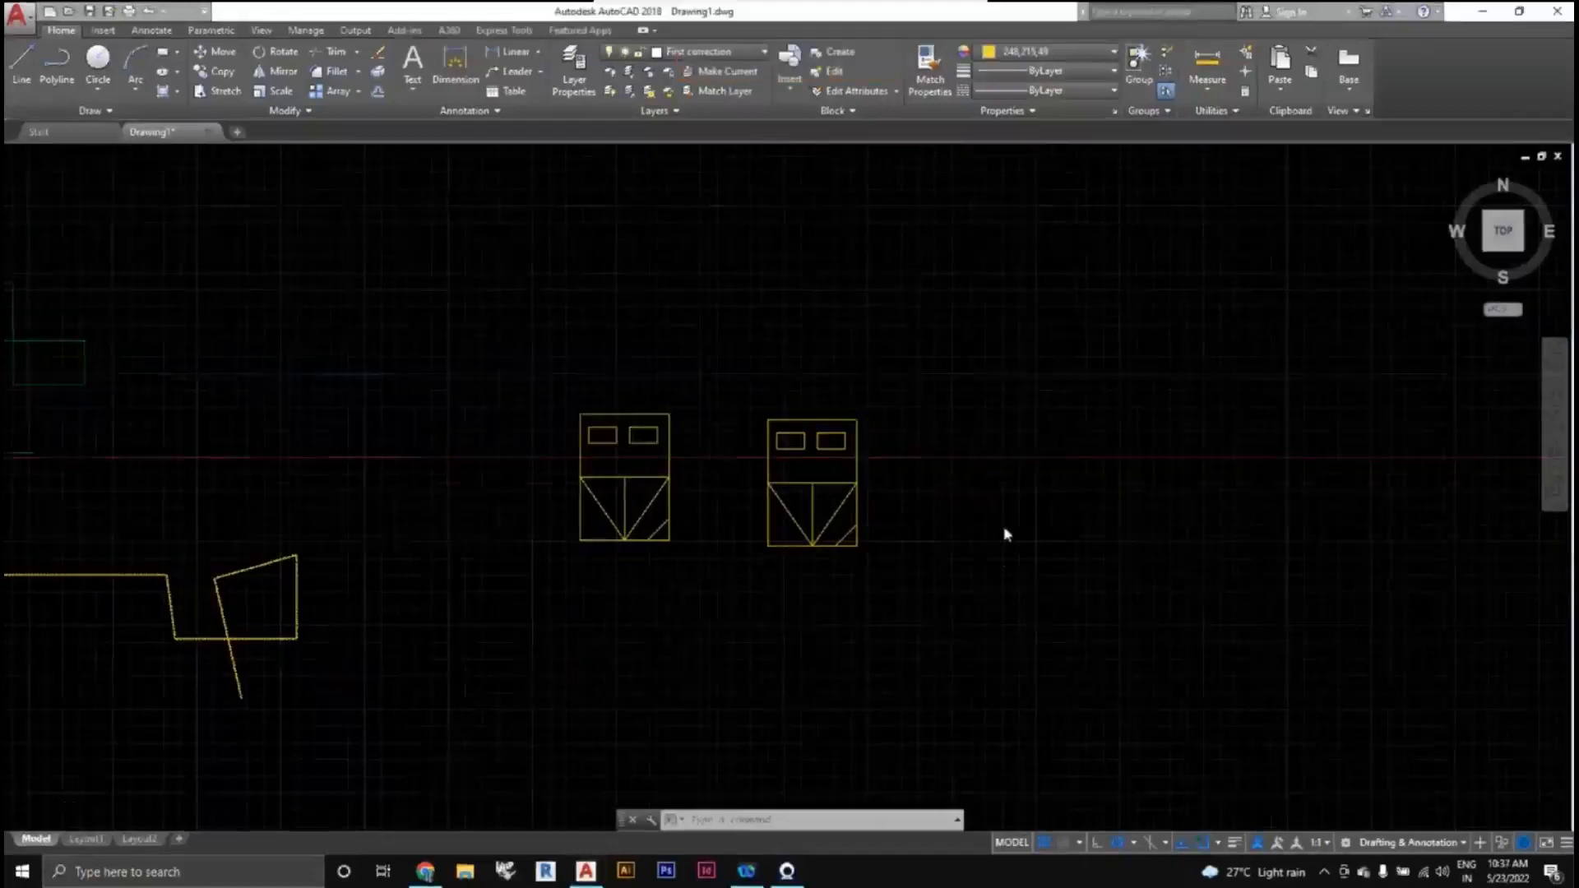
{"action": "scroll", "coordinate": [1007, 530], "scroll_direction": "down", "scroll_amount": 2}
{"action": "scroll", "coordinate": [729, 458], "scroll_direction": "up", "scroll_amount": 4}
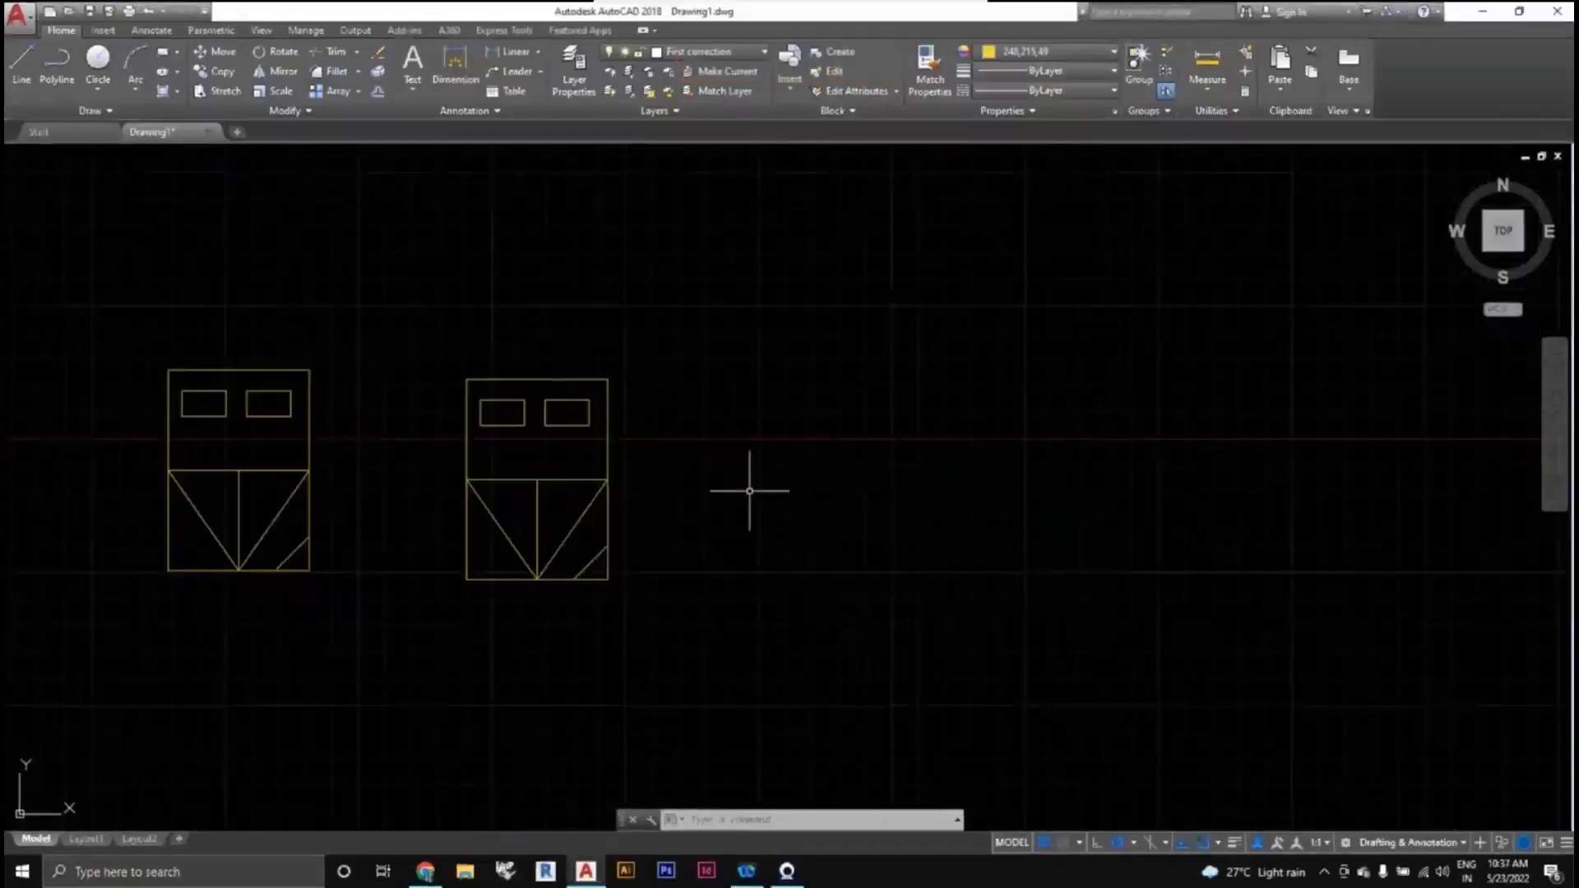
{"action": "type", "text": "re"}
{"action": "key", "text": "Return"}
{"action": "type", "text": "re"}
{"action": "key", "text": "Return"}
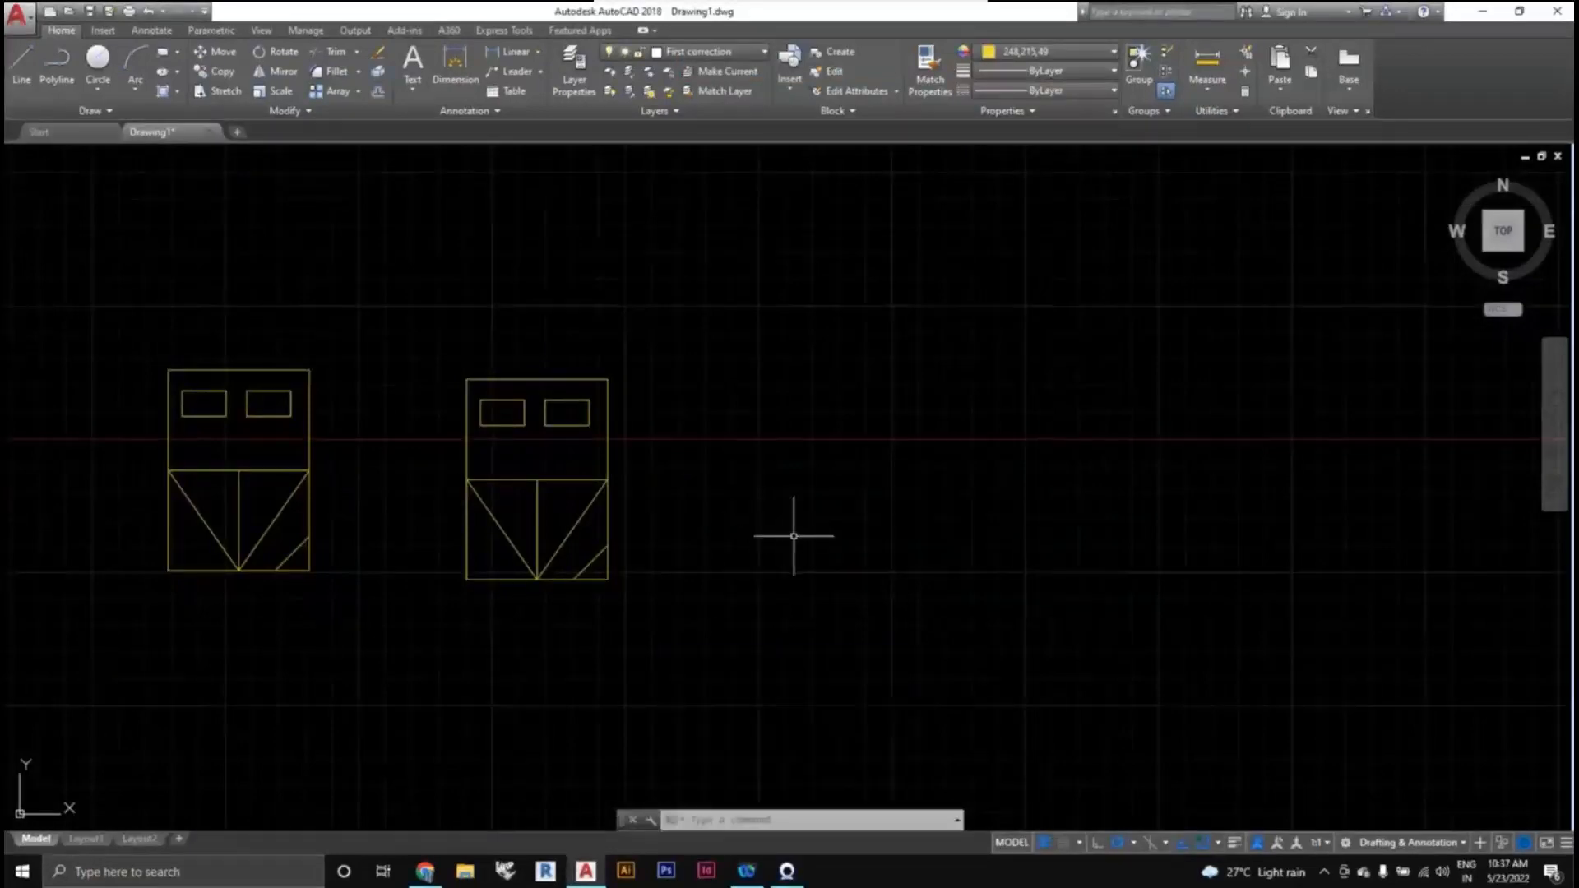
Try a short vertical multiline segment at the default scale beside the bed blocks, and erase it.
{"action": "type", "text": "ml"}
{"action": "key", "text": "Return"}
{"action": "left_click", "coordinate": [861, 617]}
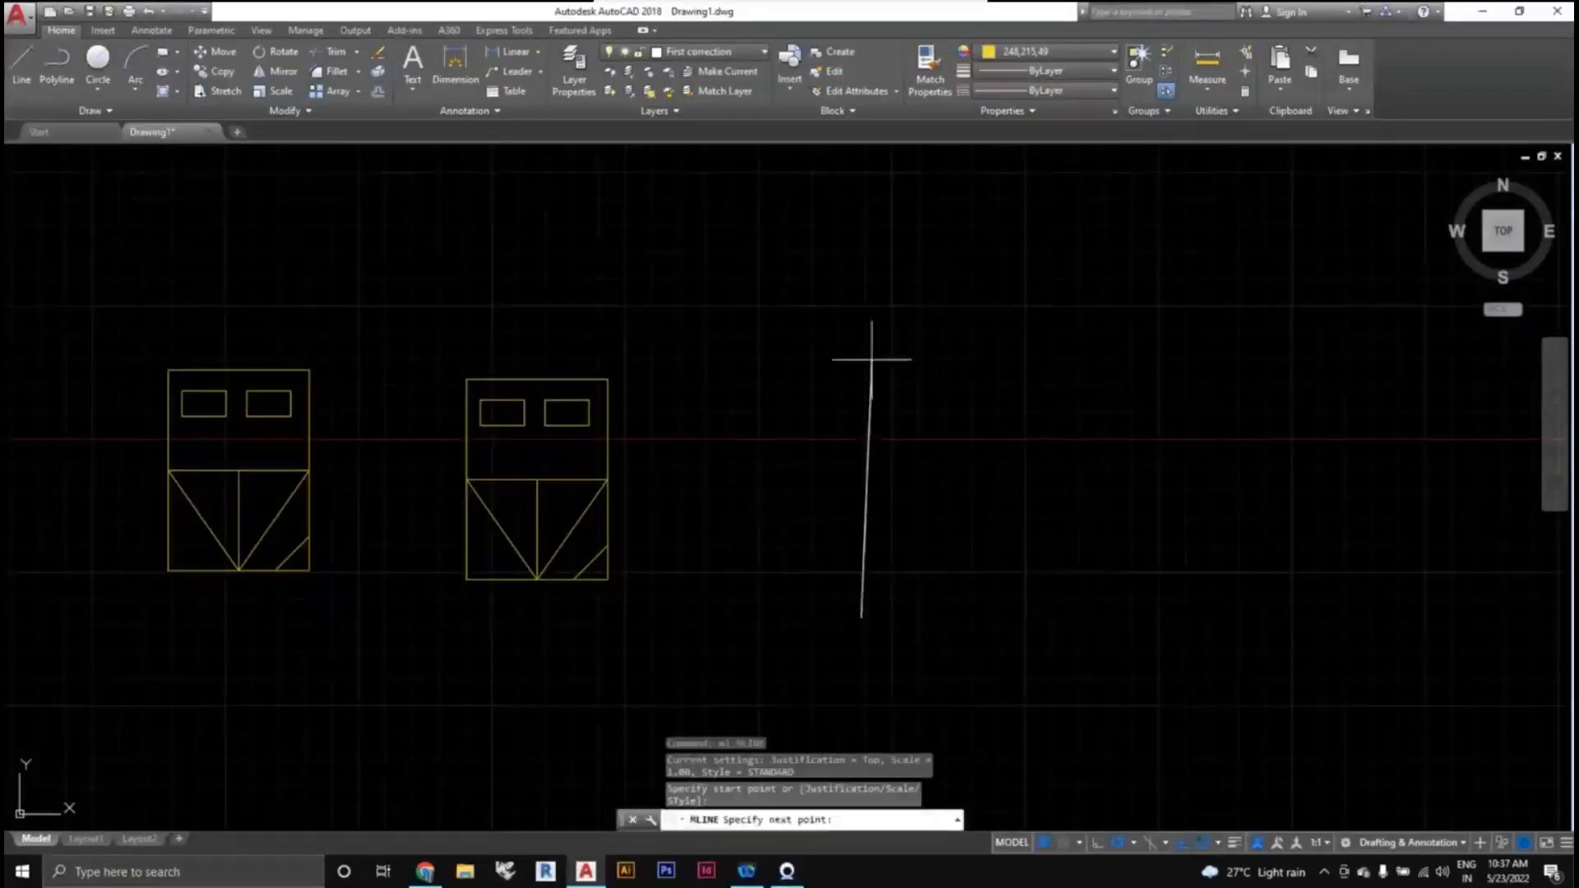
{"action": "scroll", "coordinate": [876, 569], "scroll_direction": "up", "scroll_amount": 4}
{"action": "scroll", "coordinate": [836, 460], "scroll_direction": "down", "scroll_amount": 2}
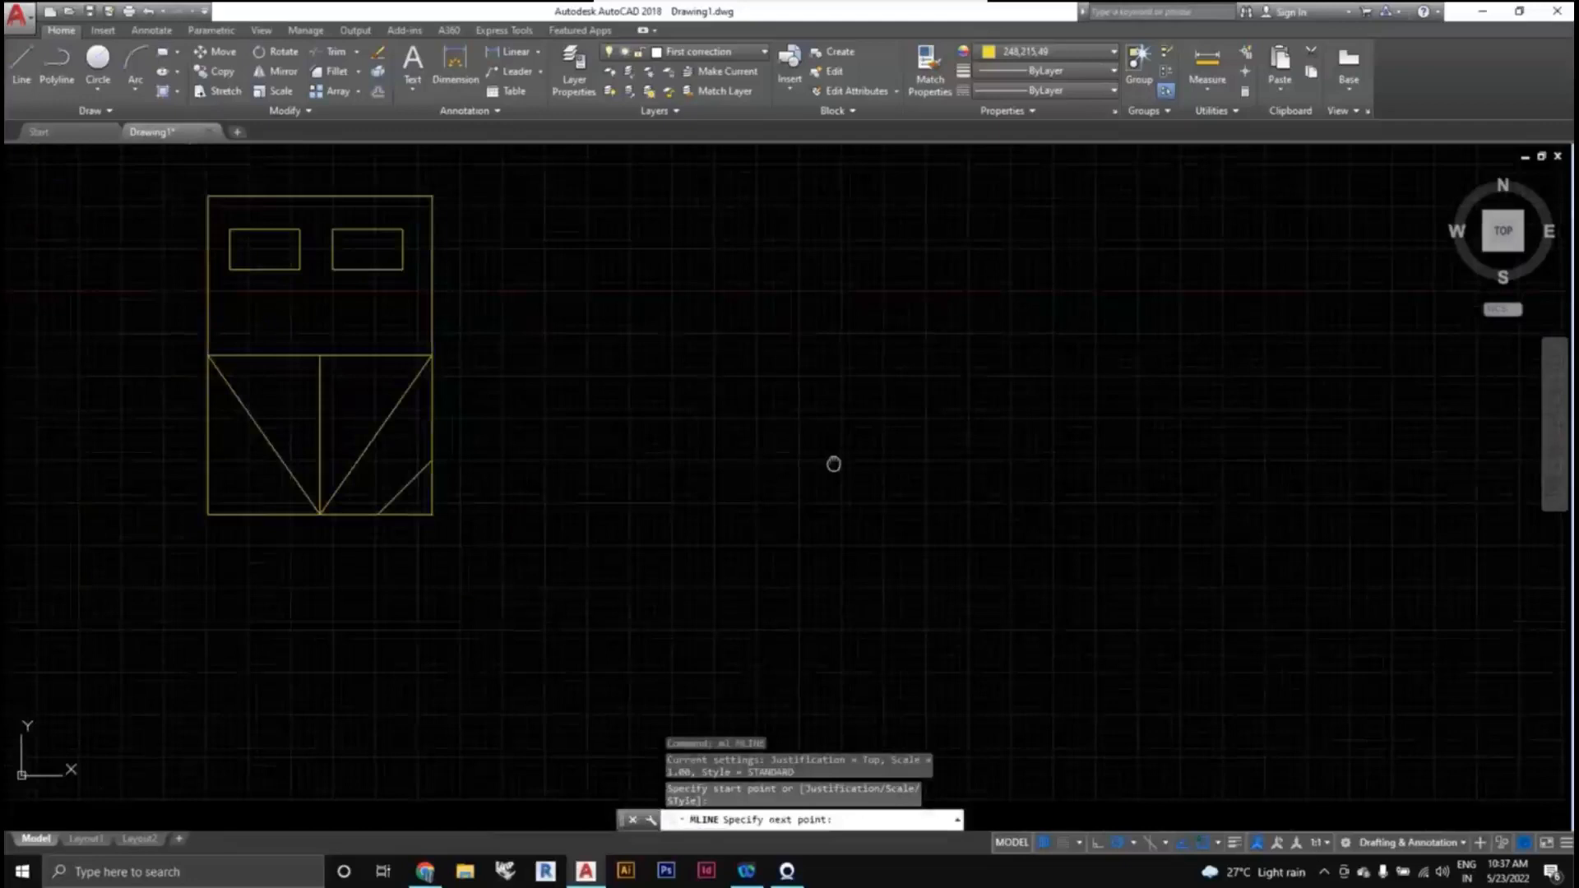
{"action": "left_click", "coordinate": [835, 446]}
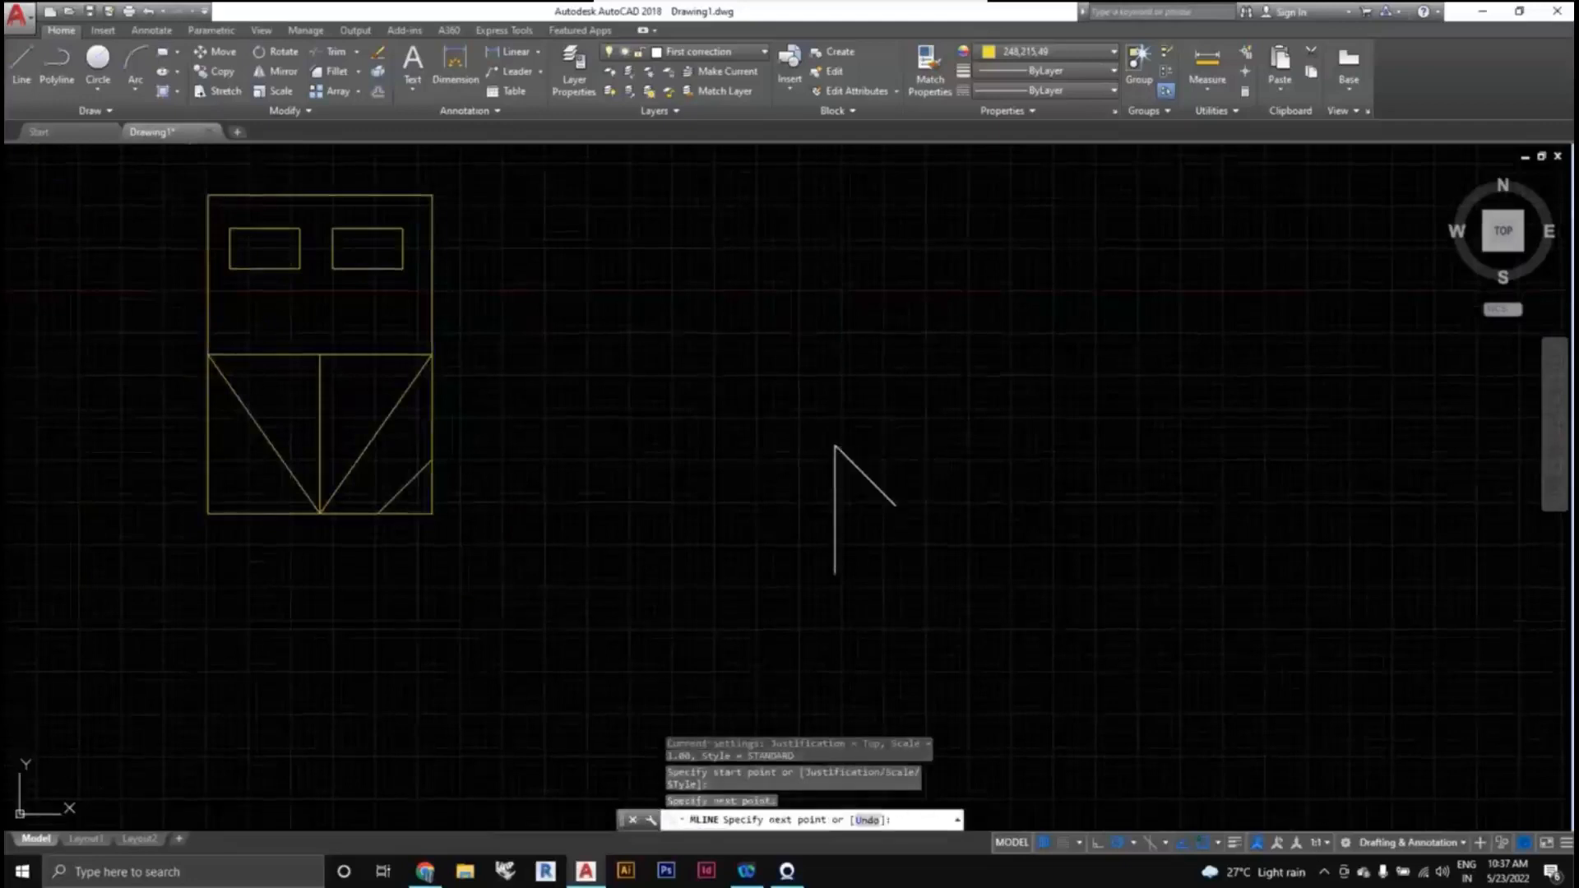
{"action": "key", "text": "Escape"}
{"action": "left_click", "coordinate": [860, 563]}
{"action": "key", "text": "Escape"}
{"action": "left_click", "coordinate": [891, 523]}
{"action": "left_click", "coordinate": [783, 428]}
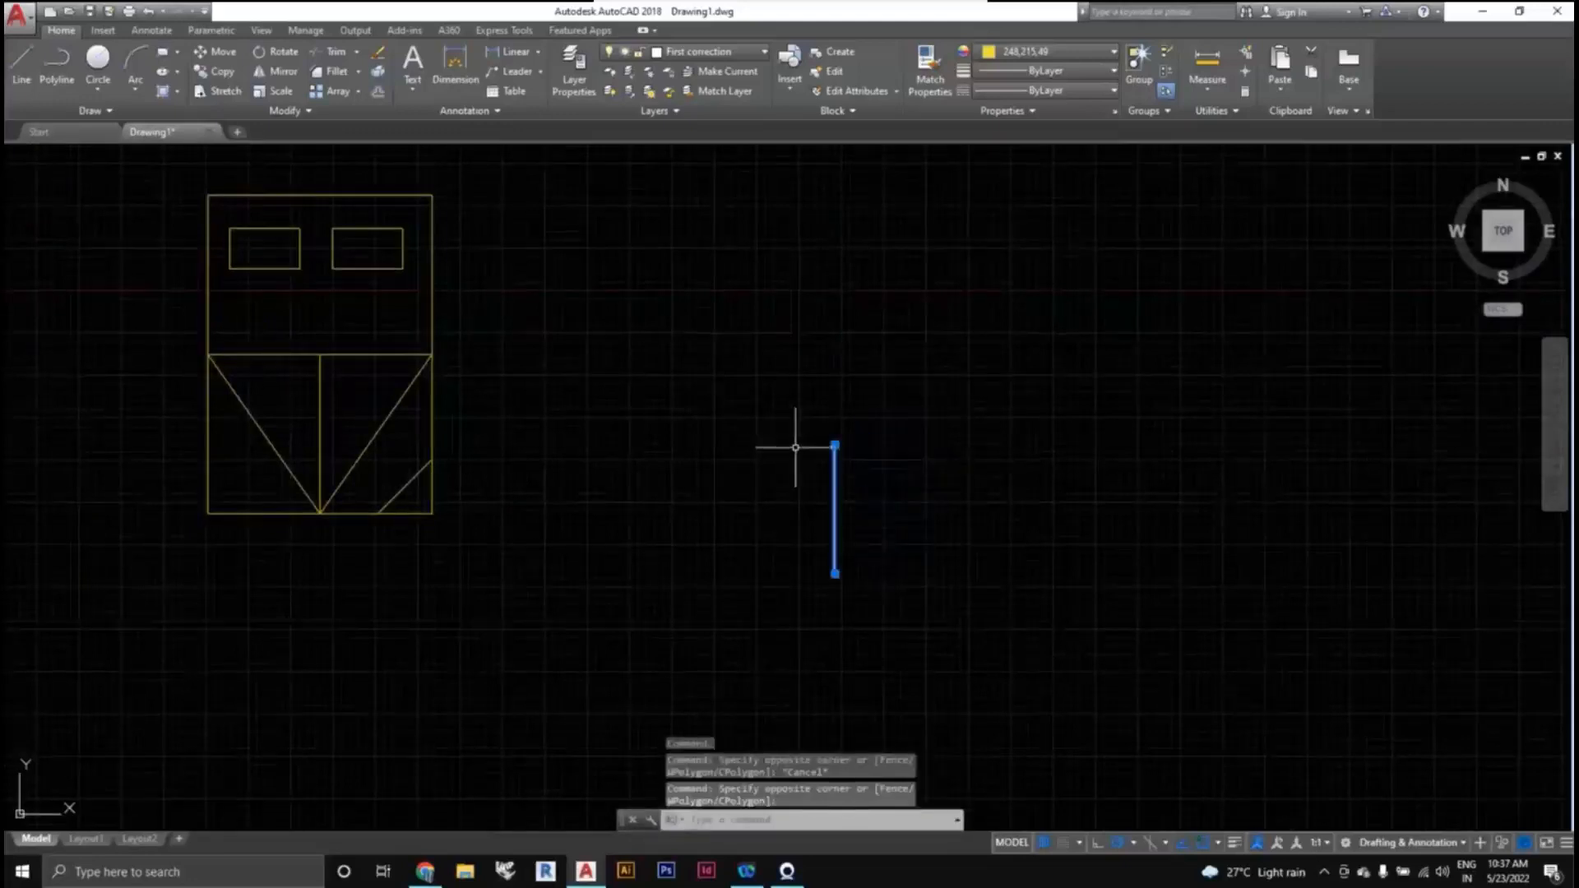
{"action": "key", "text": "Delete"}
Start a multiline at scale 230 beside the beds, drawing the room's vertical left wall and horizontal top wall.
{"action": "type", "text": "ml"}
{"action": "key", "text": "Return"}
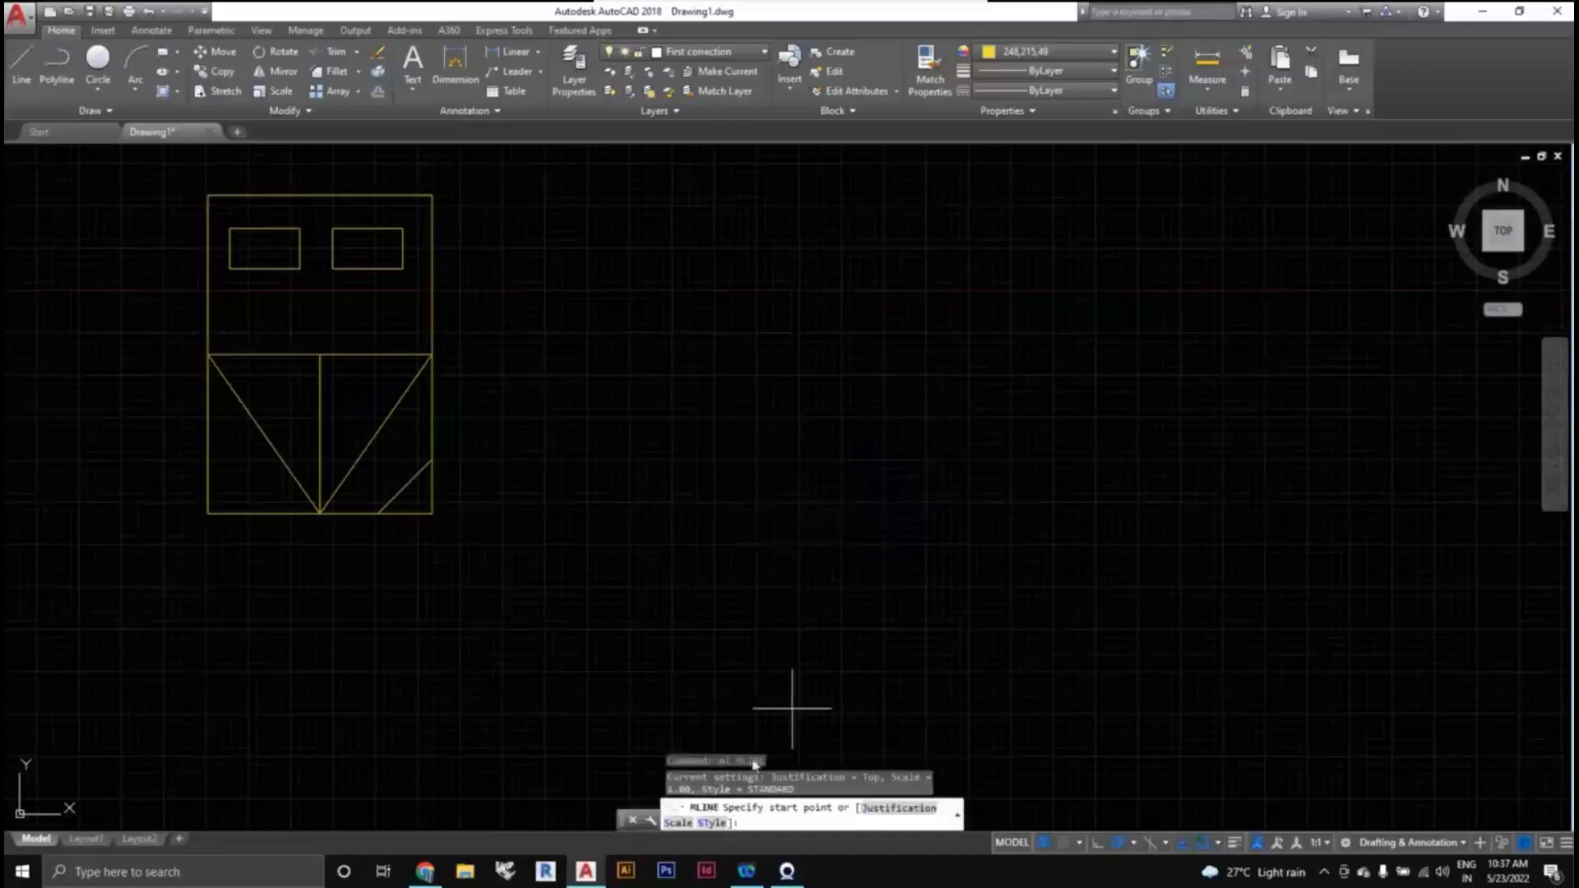
{"action": "type", "text": "s"}
{"action": "key", "text": "Return"}
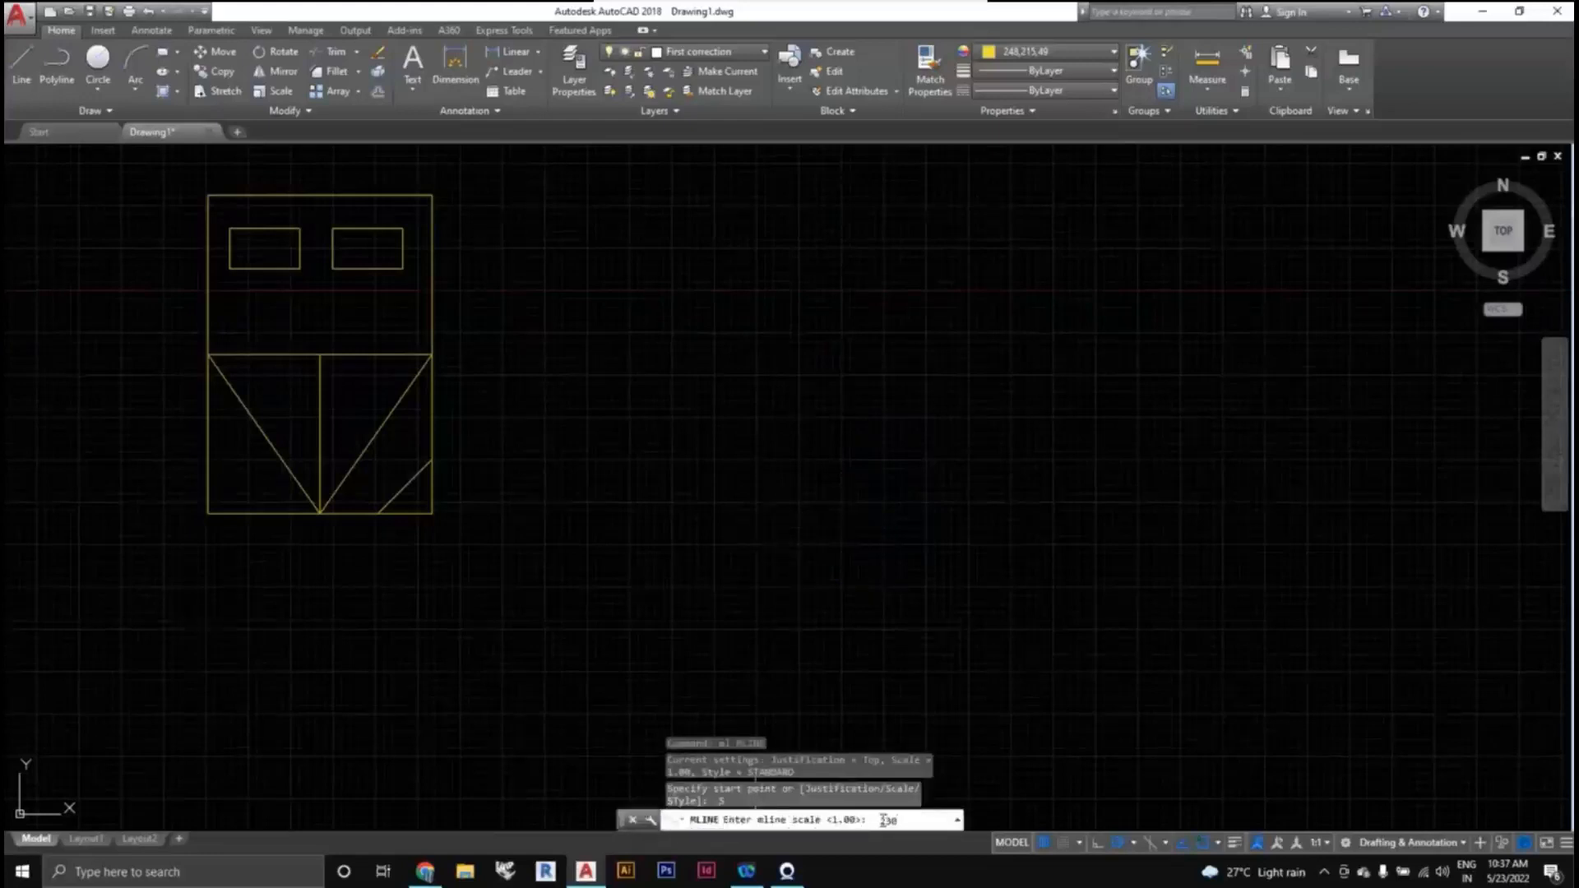
{"action": "key", "text": "Return"}
{"action": "left_click", "coordinate": [790, 542]}
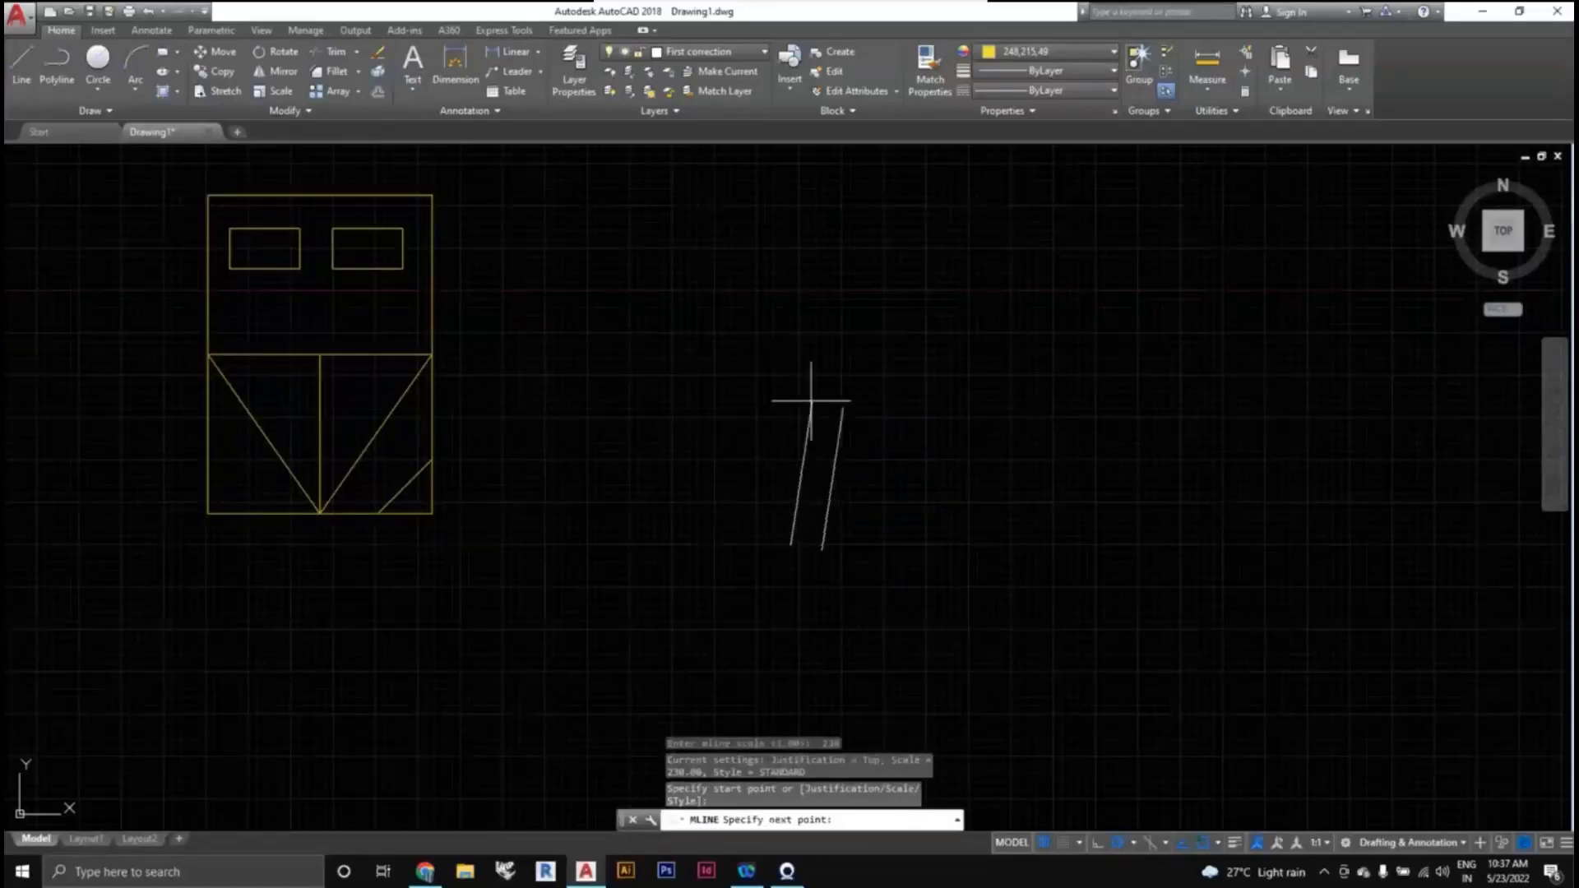
{"action": "scroll", "coordinate": [750, 518], "scroll_direction": "down", "scroll_amount": 4}
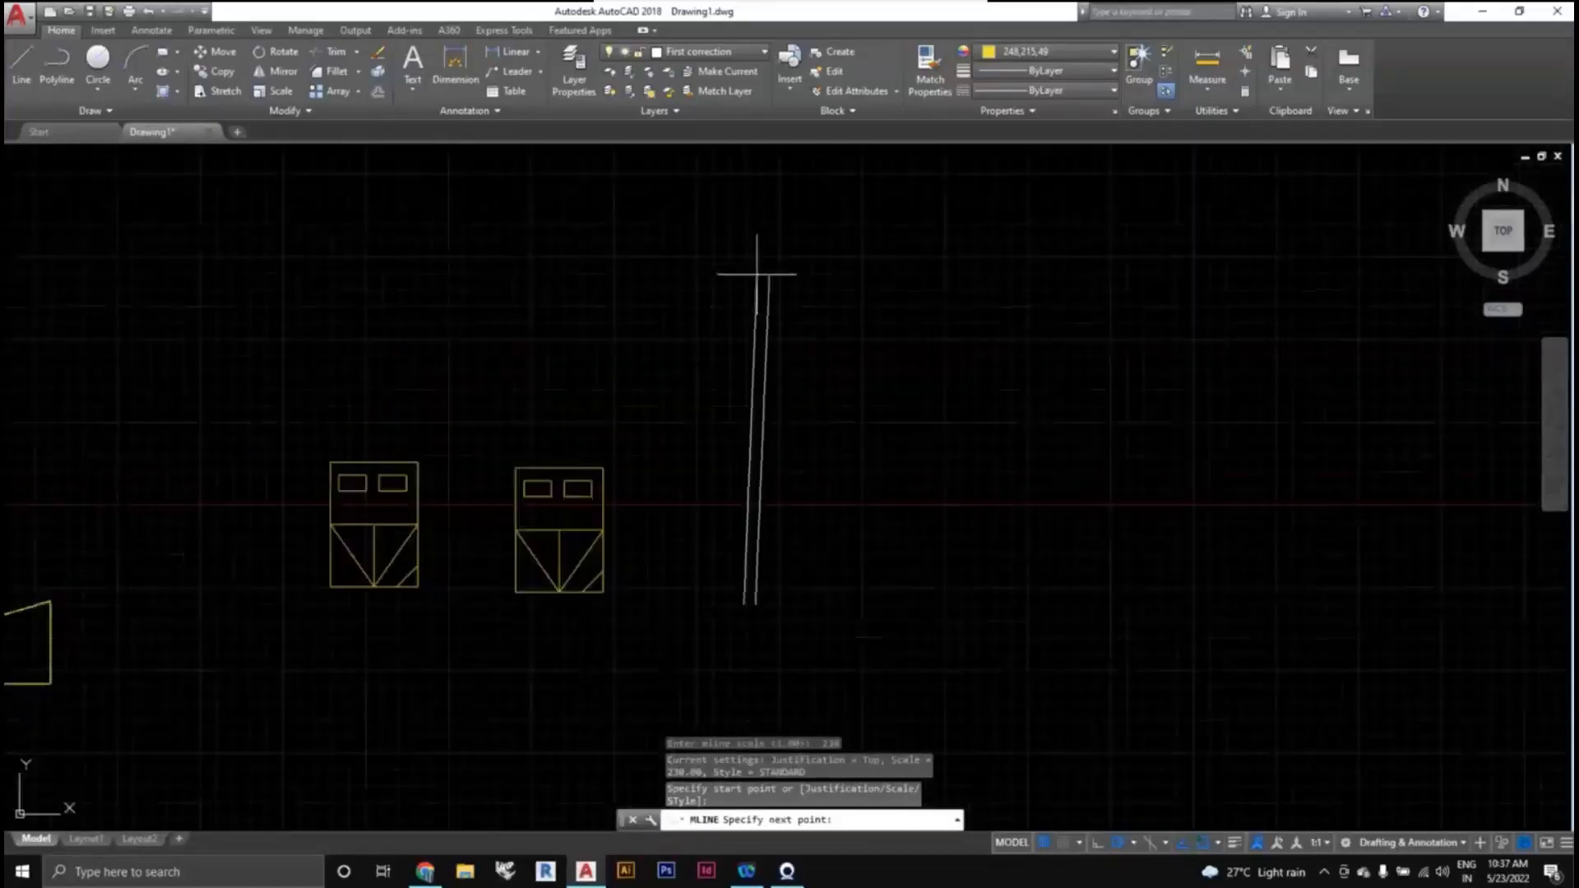
{"action": "left_click", "coordinate": [744, 259]}
{"action": "left_click", "coordinate": [1074, 259]}
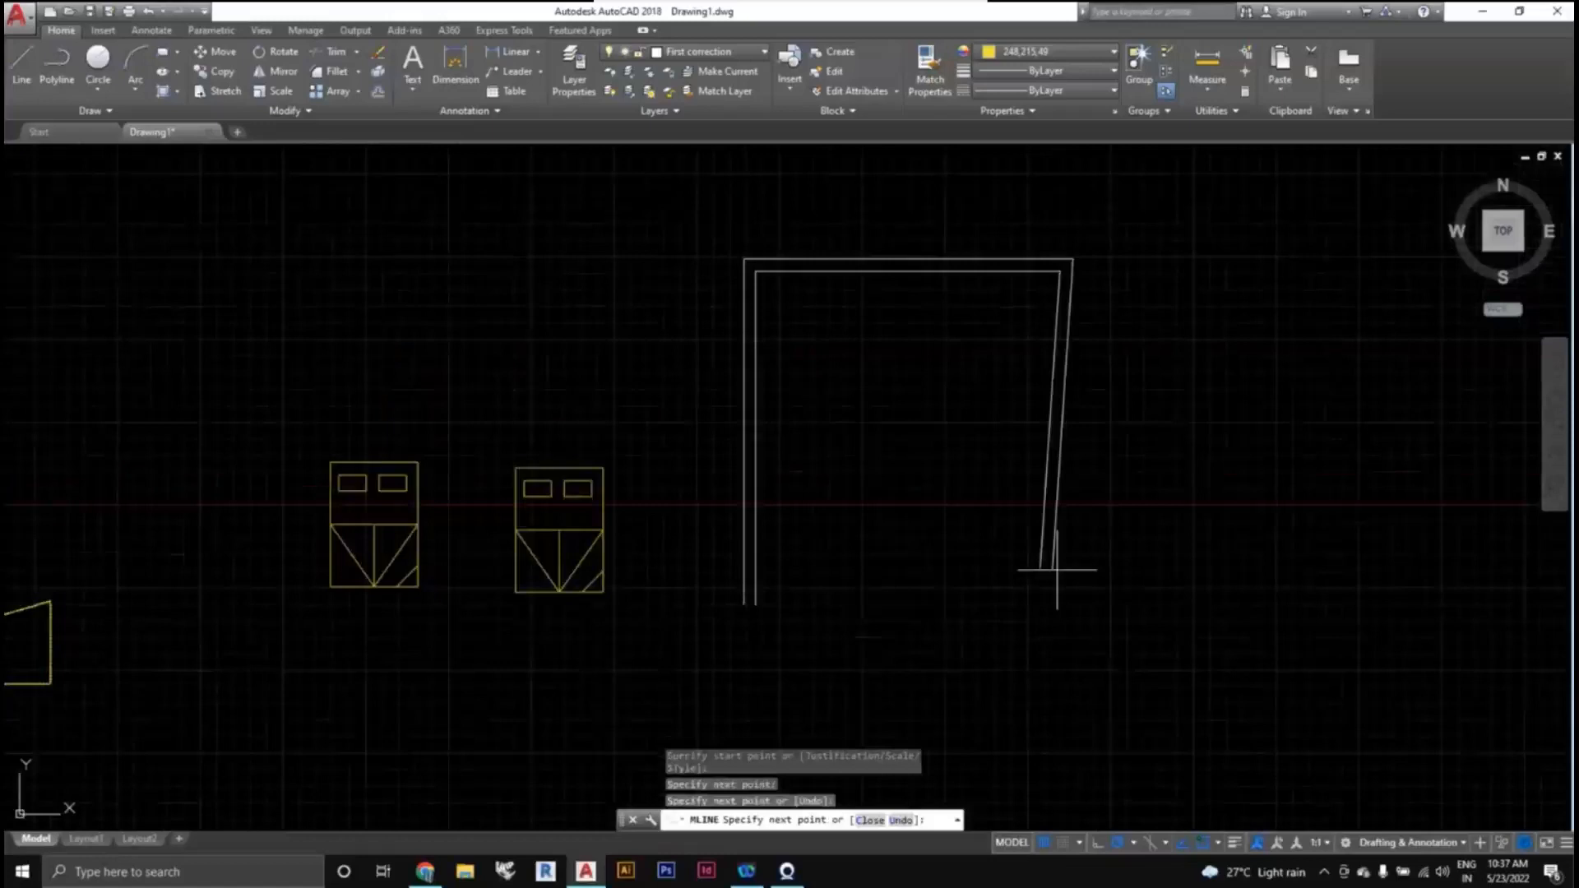
Continue the multiline straight down from the top wall, out to the right, and down to the room's lower right corner.
{"action": "left_click", "coordinate": [1061, 521]}
{"action": "middle_click_drag", "start_coordinate": [1061, 525], "coordinate": [931, 498]}
{"action": "key", "text": "ctrl+z"}
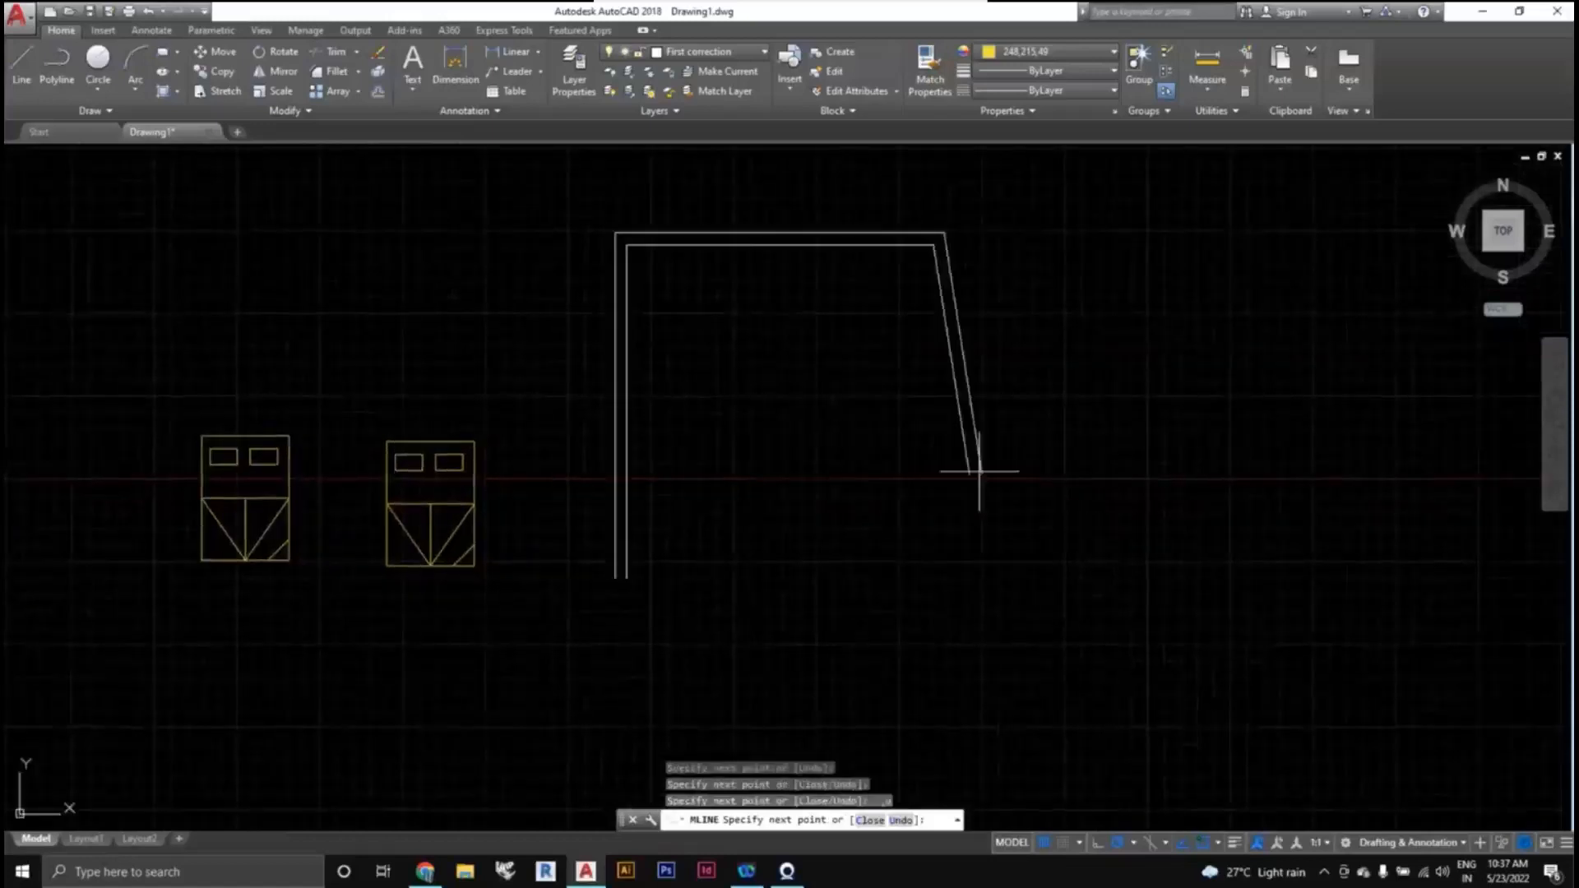
{"action": "left_click", "coordinate": [944, 472]}
{"action": "left_click", "coordinate": [1192, 472]}
{"action": "middle_click_drag", "start_coordinate": [1129, 685], "coordinate": [1123, 557]}
{"action": "left_click", "coordinate": [1186, 653]}
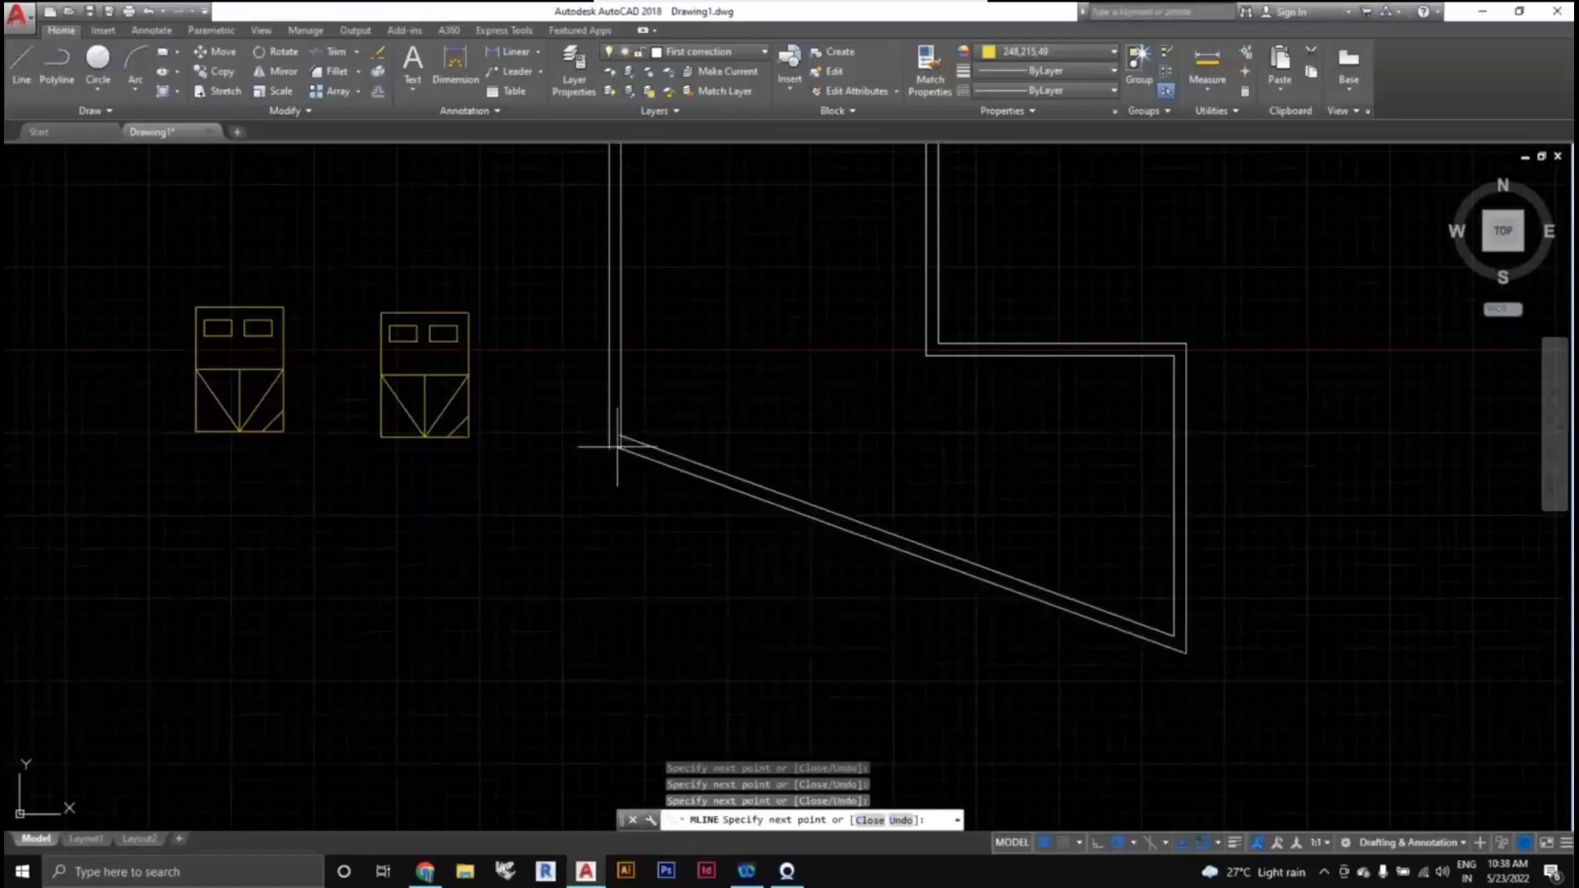
Draw the bottom wall leftward and a short wall upward, leaving a door gap in the left wall, and end the multiline.
{"action": "scroll", "coordinate": [963, 515], "scroll_direction": "down", "scroll_amount": 5}
{"action": "scroll", "coordinate": [790, 472], "scroll_direction": "up", "scroll_amount": 2}
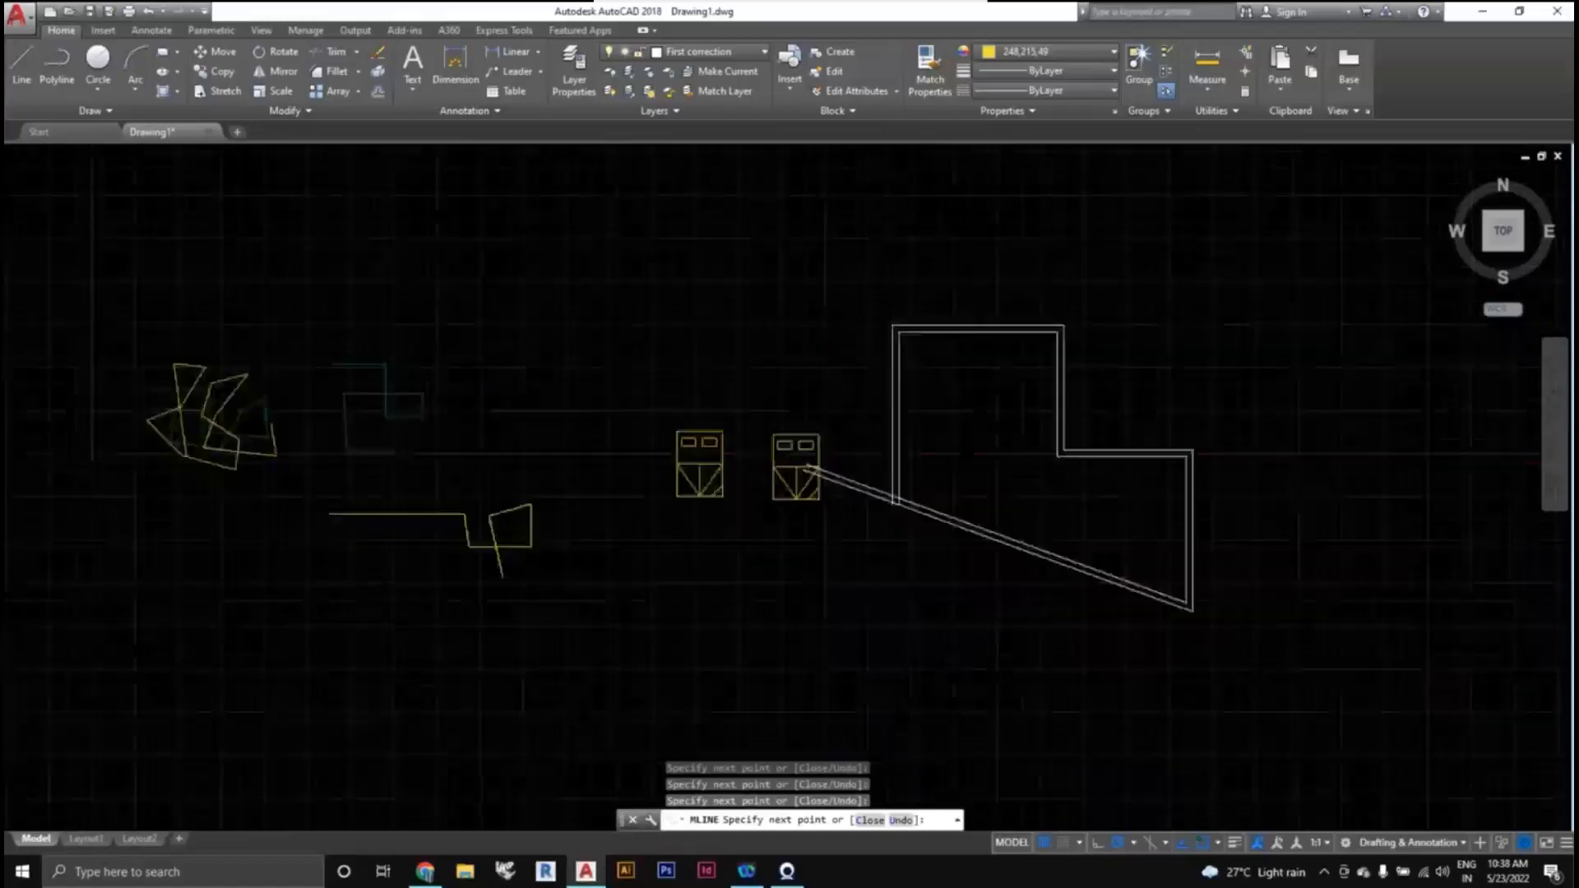
{"action": "scroll", "coordinate": [922, 508], "scroll_direction": "up", "scroll_amount": 2}
{"action": "mouse_move", "coordinate": [922, 508]}
{"action": "middle_mouse_down"}
{"action": "mouse_move", "coordinate": [910, 486]}
{"action": "mouse_move", "coordinate": [722, 397]}
{"action": "middle_mouse_up"}
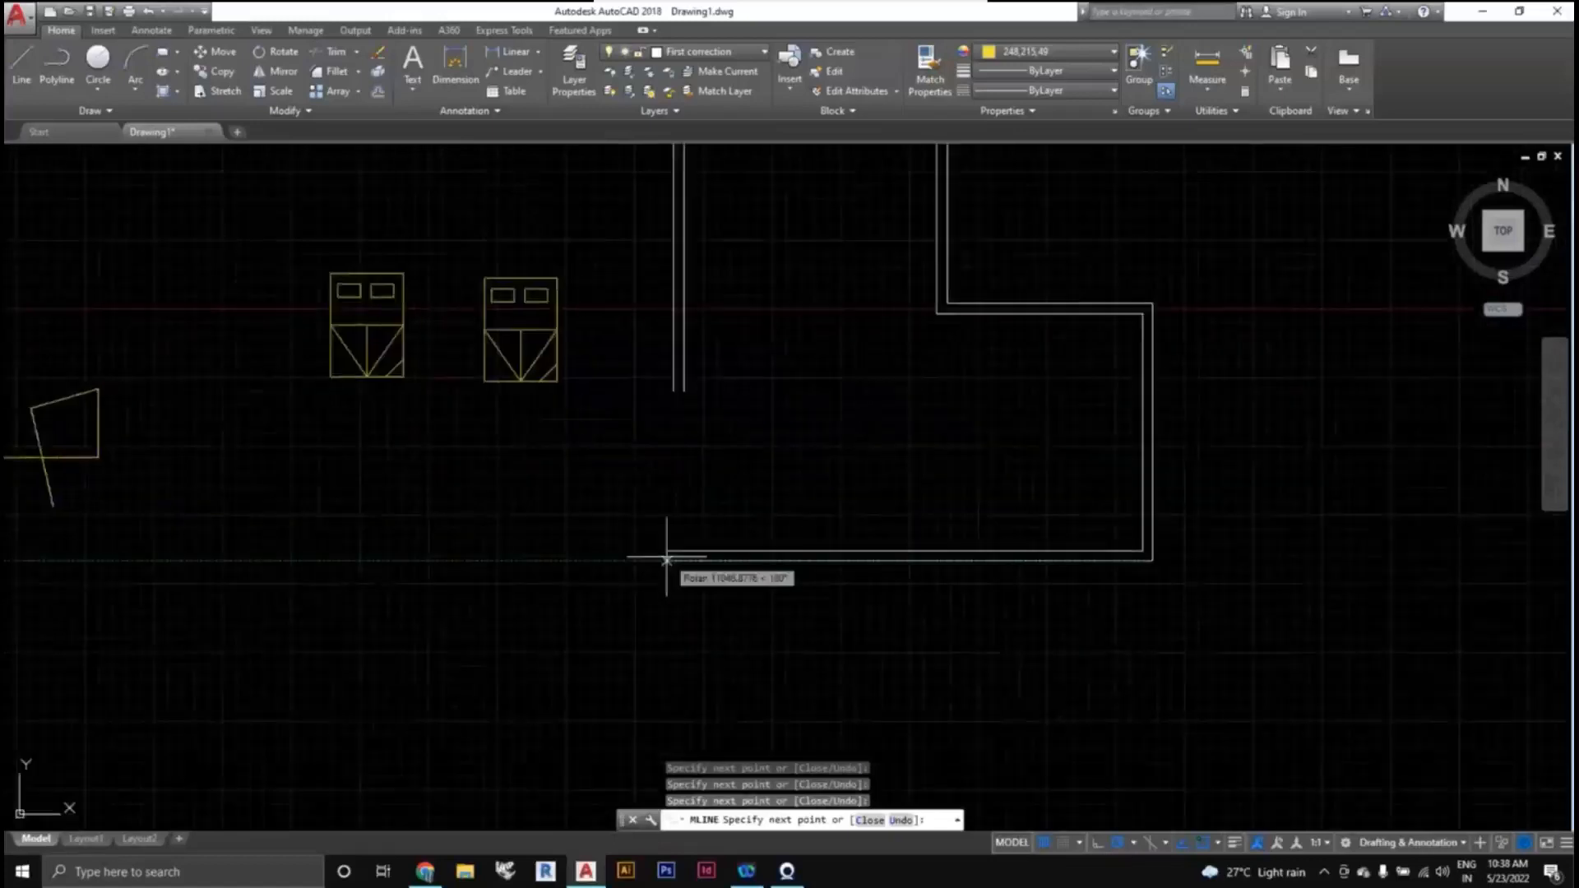
{"action": "left_click", "coordinate": [679, 559]}
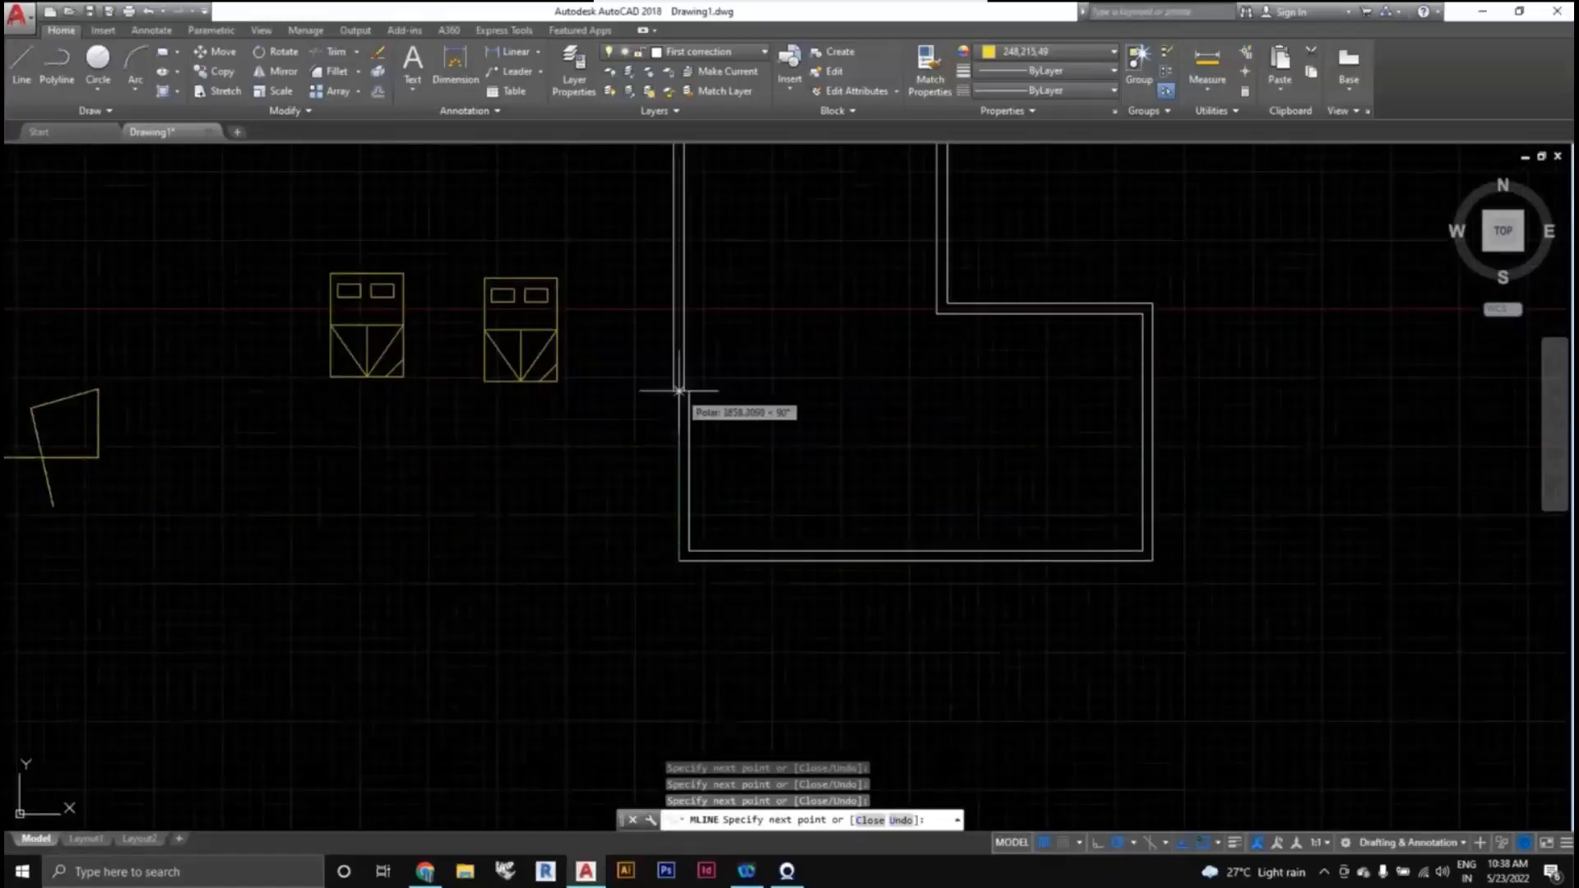
{"action": "left_click", "coordinate": [680, 444]}
{"action": "key", "text": "Escape"}
Move the bed block nearest the room by its top-left corner to the inner top-left corner of the walls.
{"action": "scroll", "coordinate": [856, 520], "scroll_direction": "down", "scroll_amount": 2}
{"action": "middle_click_drag", "start_coordinate": [855, 519], "coordinate": [840, 567]}
{"action": "scroll", "coordinate": [768, 504], "scroll_direction": "up", "scroll_amount": 2}
{"action": "scroll", "coordinate": [804, 496], "scroll_direction": "down", "scroll_amount": 2}
{"action": "scroll", "coordinate": [840, 566], "scroll_direction": "up", "scroll_amount": 2}
{"action": "scroll", "coordinate": [483, 498], "scroll_direction": "down", "scroll_amount": 2}
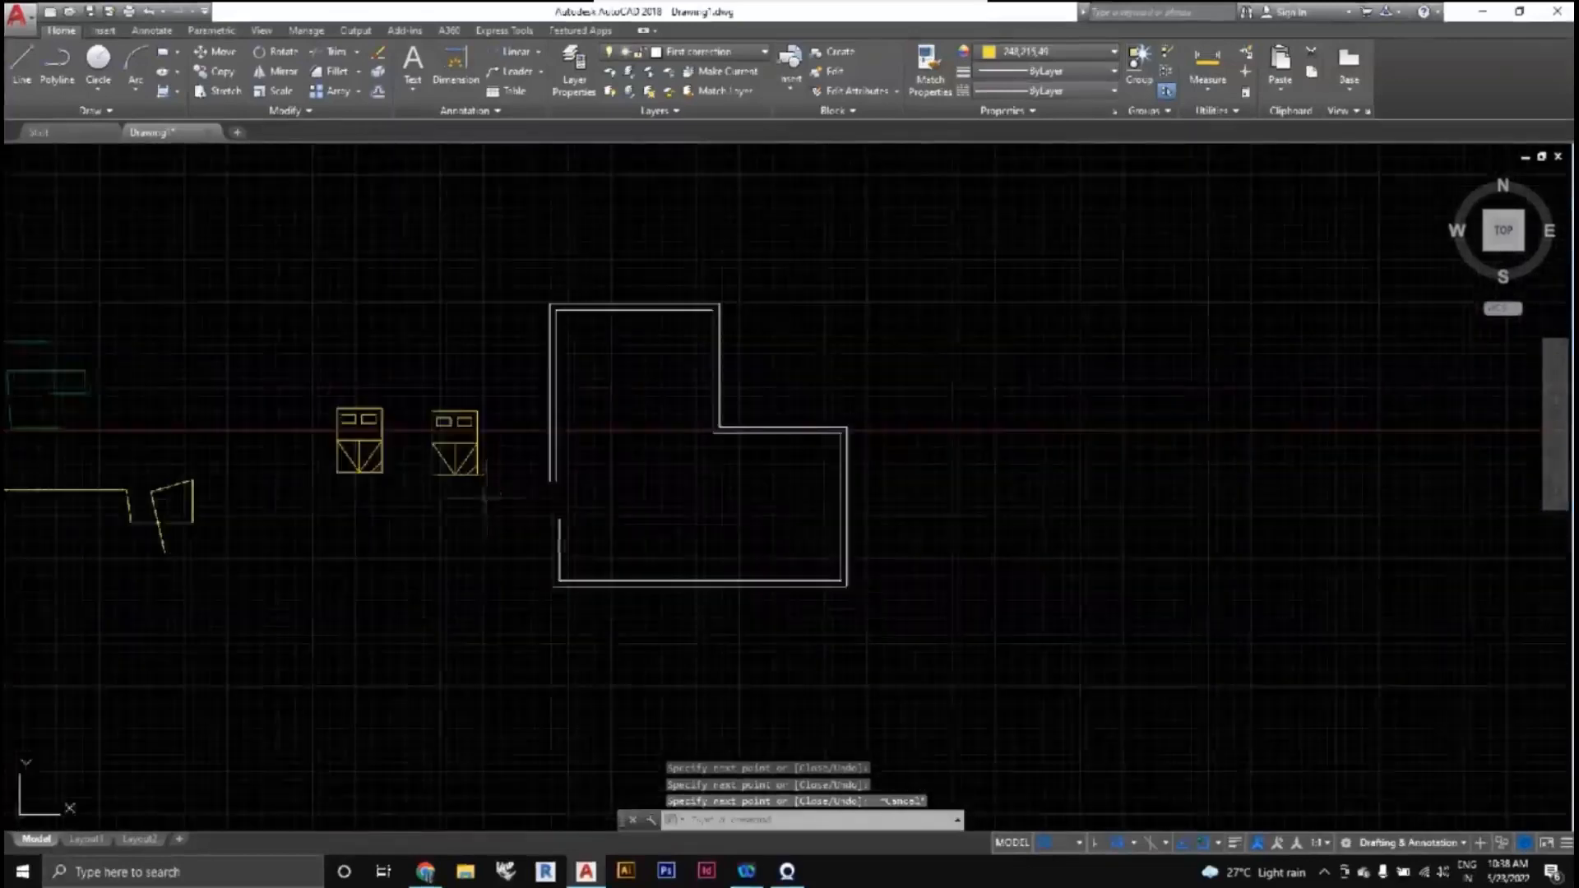
{"action": "middle_click_drag", "start_coordinate": [486, 497], "coordinate": [536, 497]}
{"action": "scroll", "coordinate": [535, 496], "scroll_direction": "up", "scroll_amount": 2}
{"action": "left_click", "coordinate": [536, 504]}
{"action": "left_click", "coordinate": [493, 441]}
{"action": "type", "text": "m"}
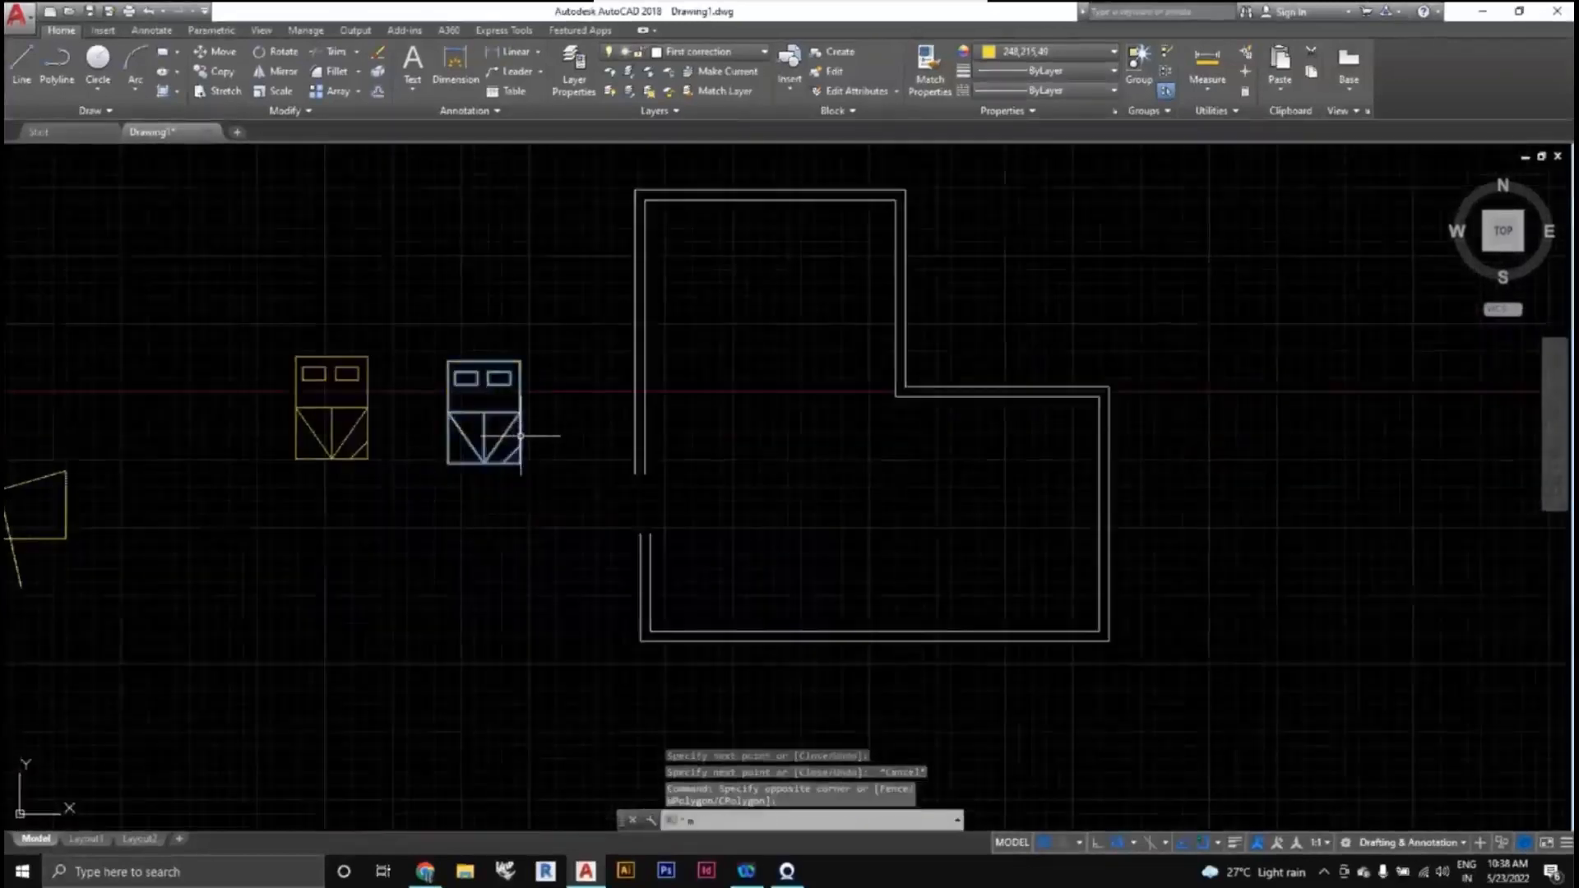
{"action": "key", "text": "Return"}
{"action": "left_click", "coordinate": [447, 361]}
{"action": "left_click", "coordinate": [645, 200]}
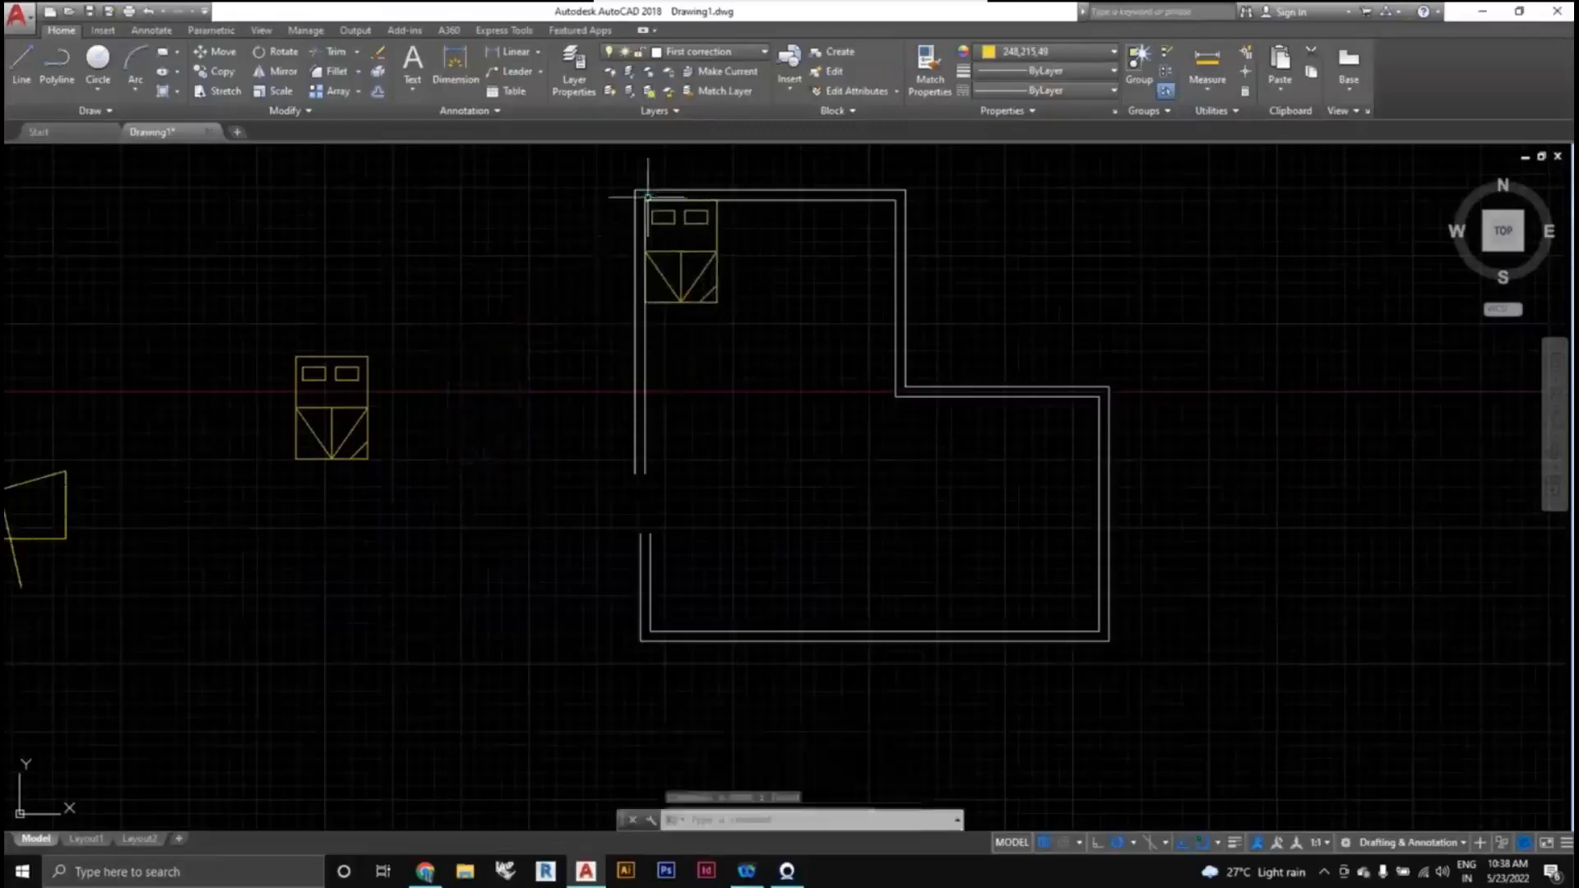
Copy the bed in the room's corner by its bottom-right corner into the lower right part of the room.
{"action": "left_click", "coordinate": [688, 299]}
{"action": "left_click", "coordinate": [690, 297]}
{"action": "type", "text": "co"}
{"action": "key", "text": "Return"}
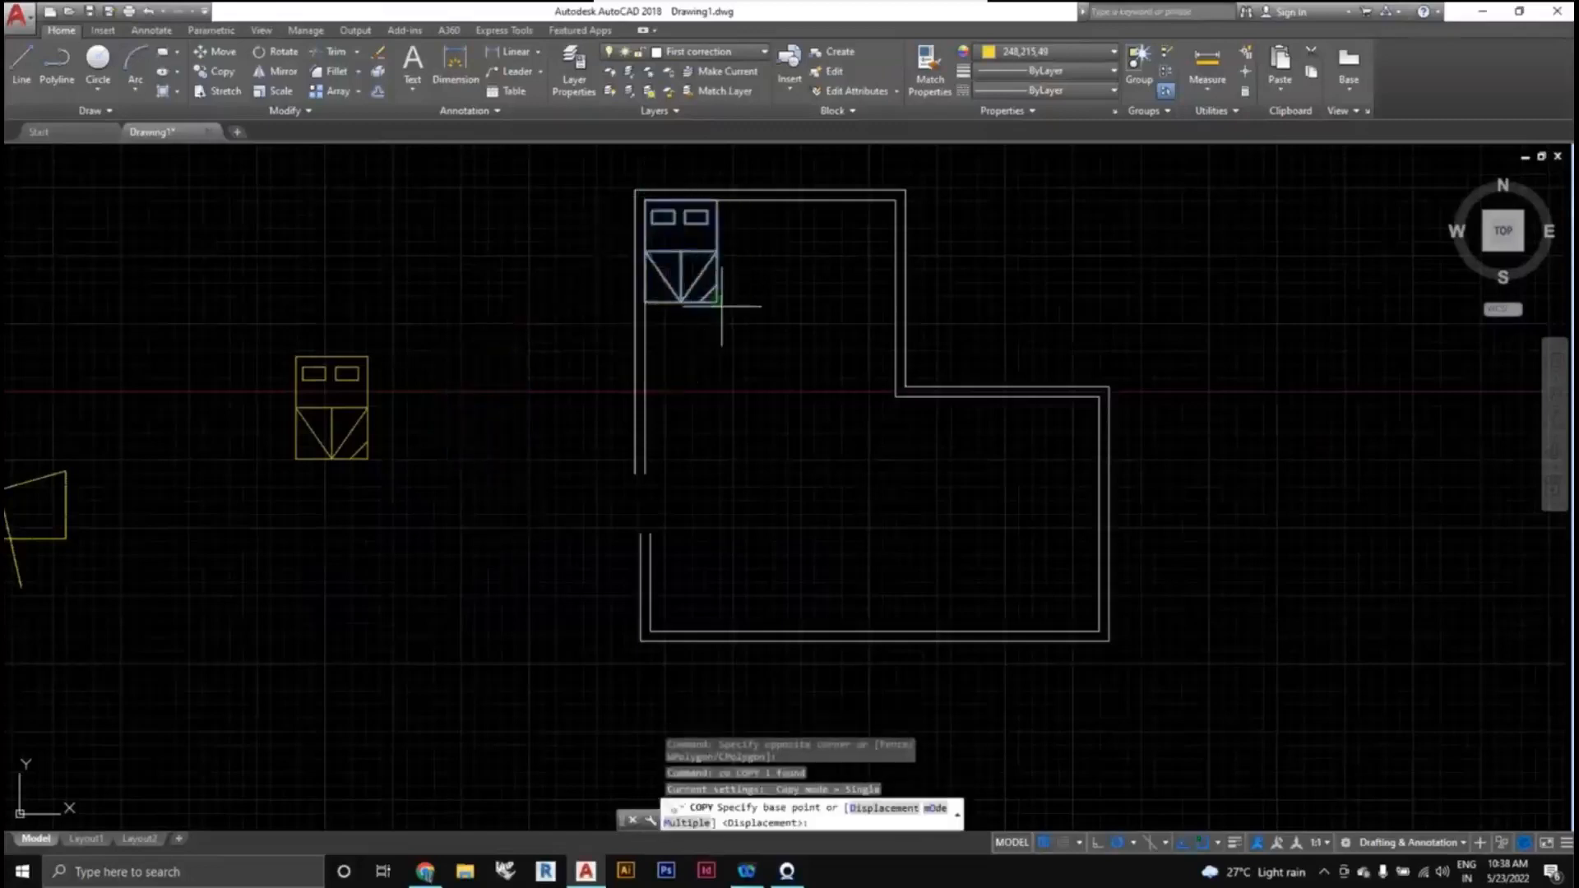
{"action": "left_click", "coordinate": [717, 303]}
{"action": "left_click", "coordinate": [995, 564]}
Rotate the copied bed a quarter turn about its top-right corner so the pillows face the right wall.
{"action": "left_click", "coordinate": [1026, 580]}
{"action": "left_click", "coordinate": [900, 516]}
{"action": "type", "text": "ro"}
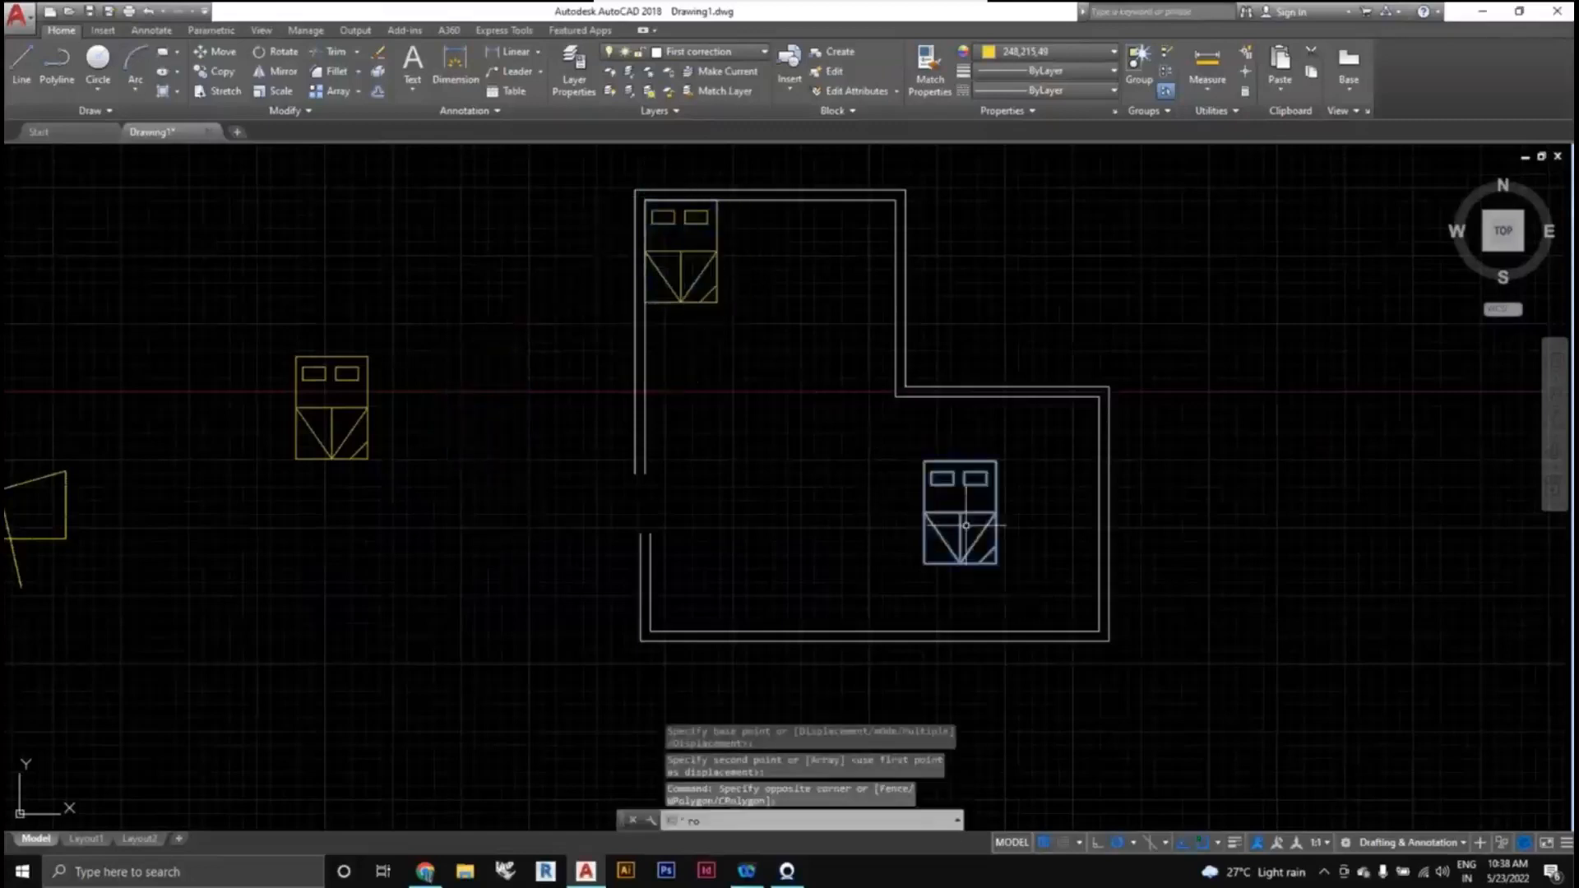
{"action": "key", "text": "Return"}
{"action": "left_click", "coordinate": [996, 461]}
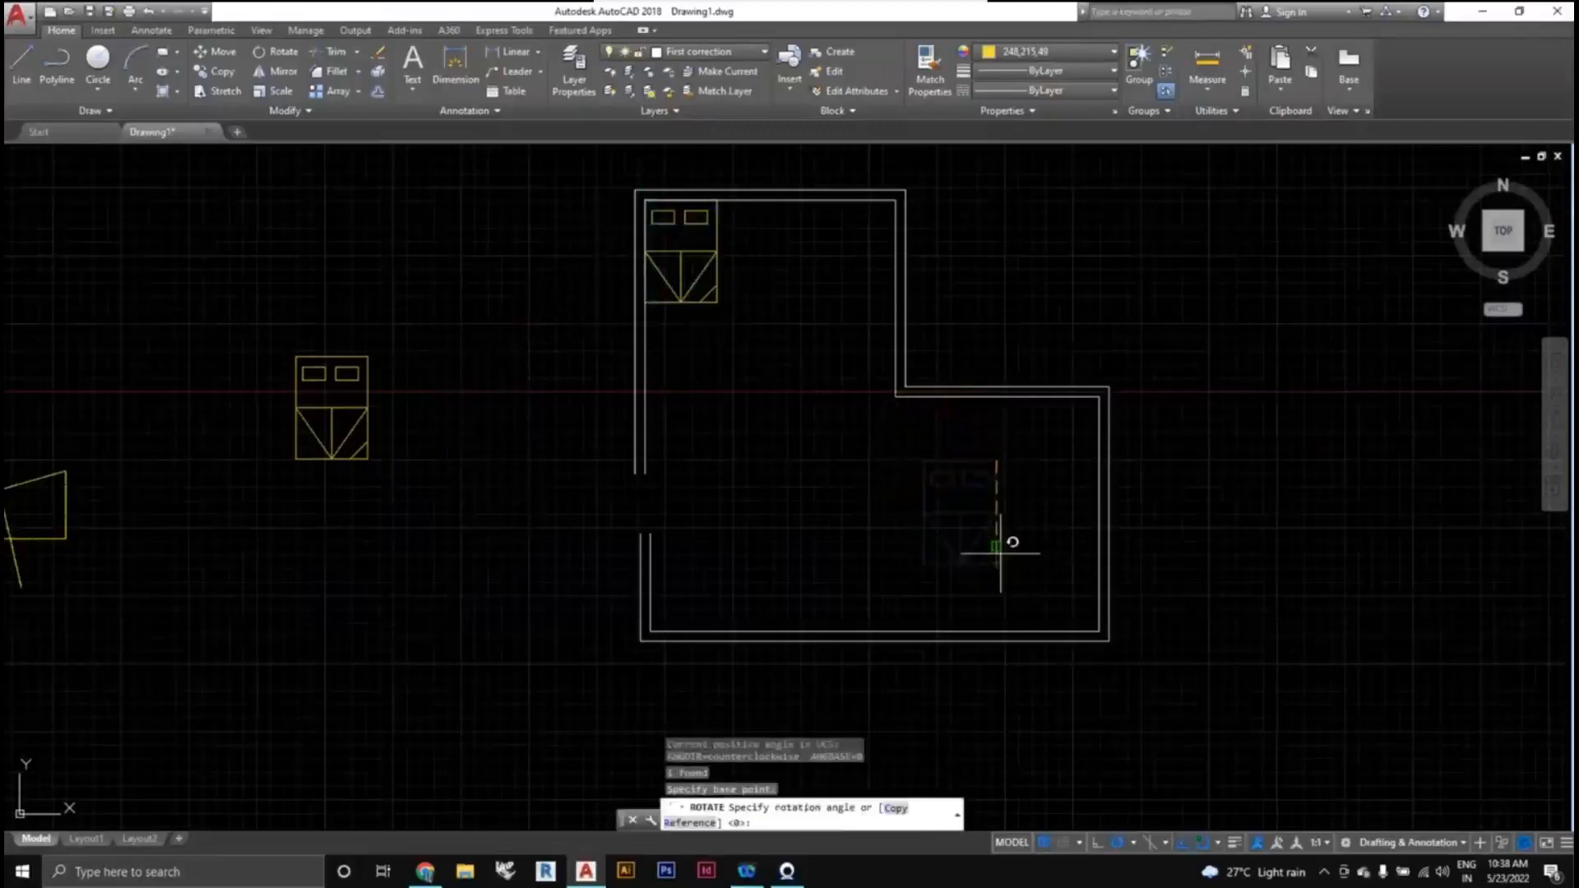
{"action": "left_click", "coordinate": [1011, 541]}
Move the rotated bed by its bottom-right corner so its head sits against the inner face of the right wall.
{"action": "left_click", "coordinate": [1013, 525]}
{"action": "left_click", "coordinate": [979, 465]}
{"action": "type", "text": "m"}
{"action": "key", "text": "Return"}
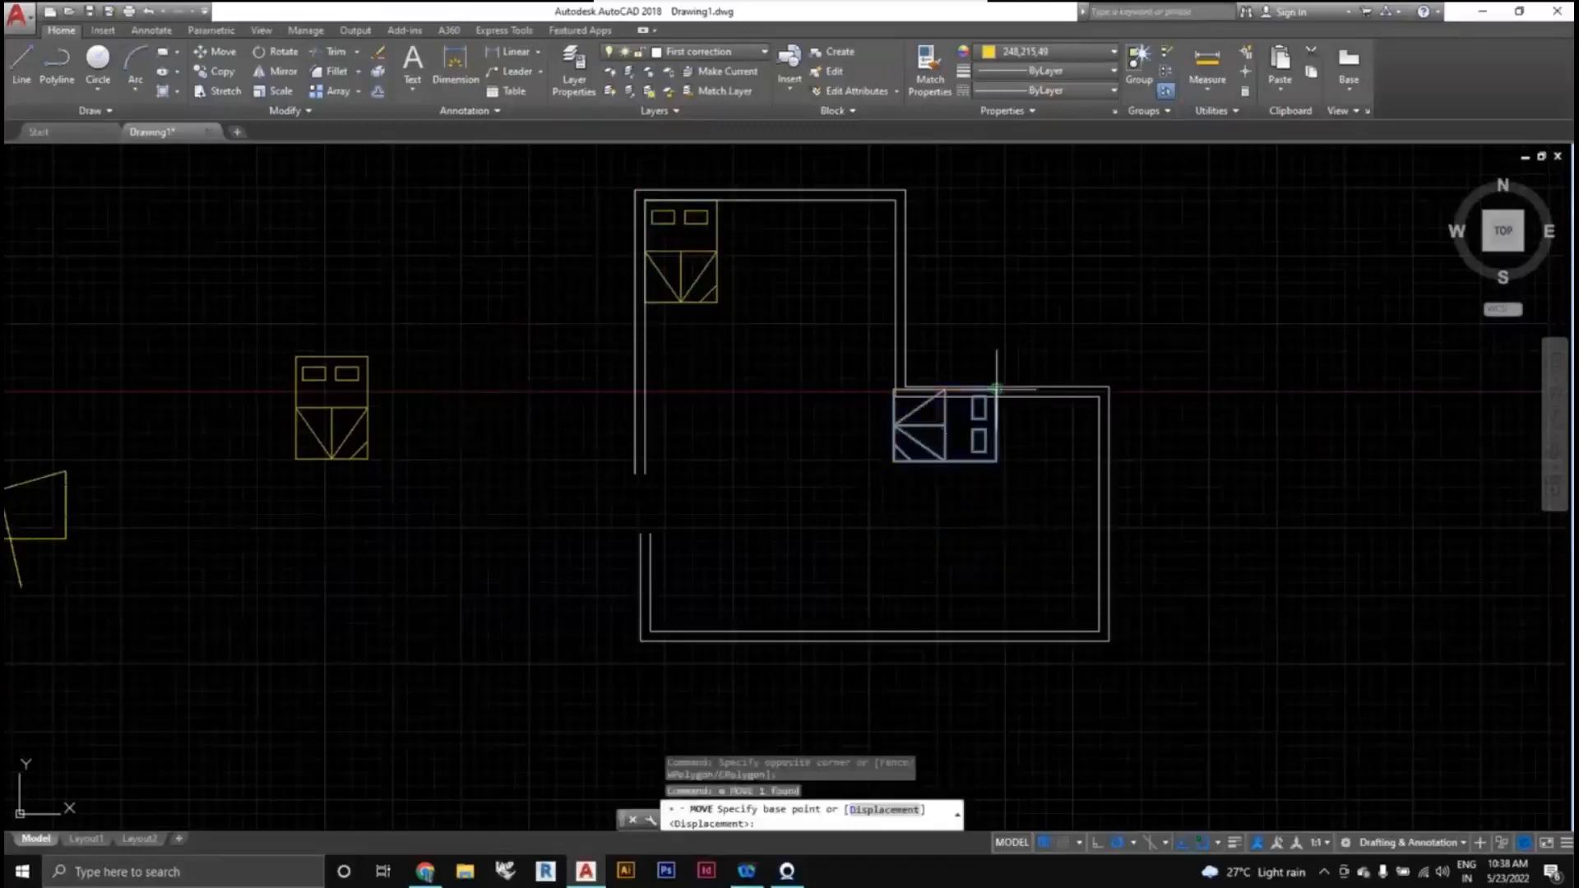
{"action": "left_click", "coordinate": [995, 461]}
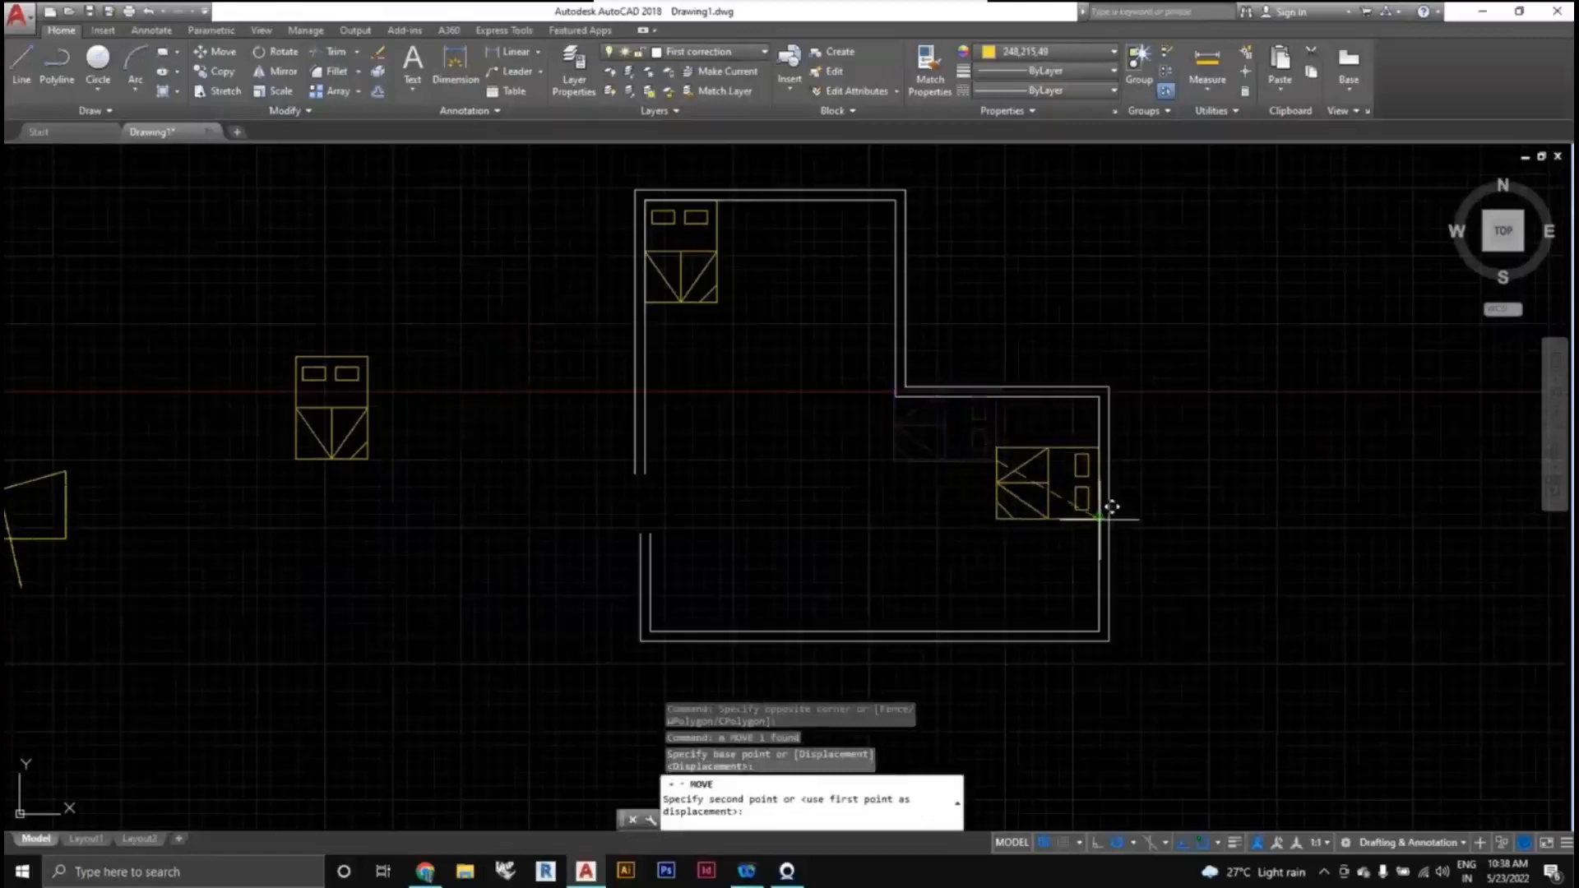
{"action": "left_click", "coordinate": [1111, 502]}
Examine the room layout with the two placed beds alongside the rest of the drawing.
{"action": "middle_click_drag", "start_coordinate": [1185, 587], "coordinate": [1138, 567]}
{"action": "scroll", "coordinate": [1140, 567], "scroll_direction": "down", "scroll_amount": 2}
{"action": "scroll", "coordinate": [860, 417], "scroll_direction": "up", "scroll_amount": 4}
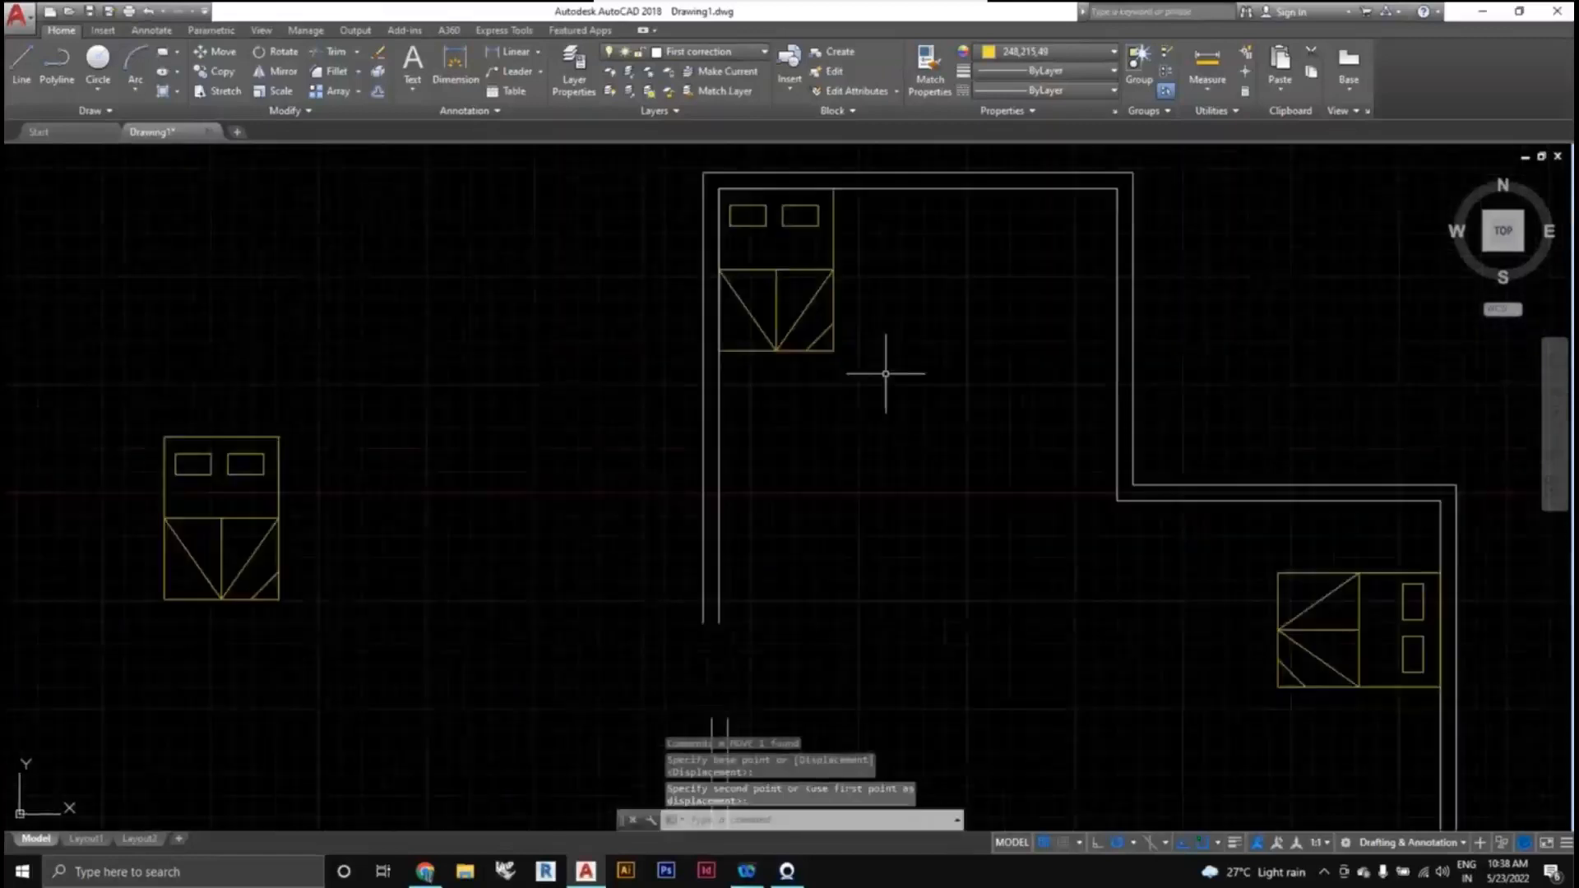
{"action": "scroll", "coordinate": [884, 374], "scroll_direction": "down", "scroll_amount": 2}
{"action": "middle_click_drag", "start_coordinate": [960, 410], "coordinate": [852, 378]}
{"action": "scroll", "coordinate": [890, 433], "scroll_direction": "down", "scroll_amount": 2}
{"action": "middle_click_drag", "start_coordinate": [891, 435], "coordinate": [838, 439]}
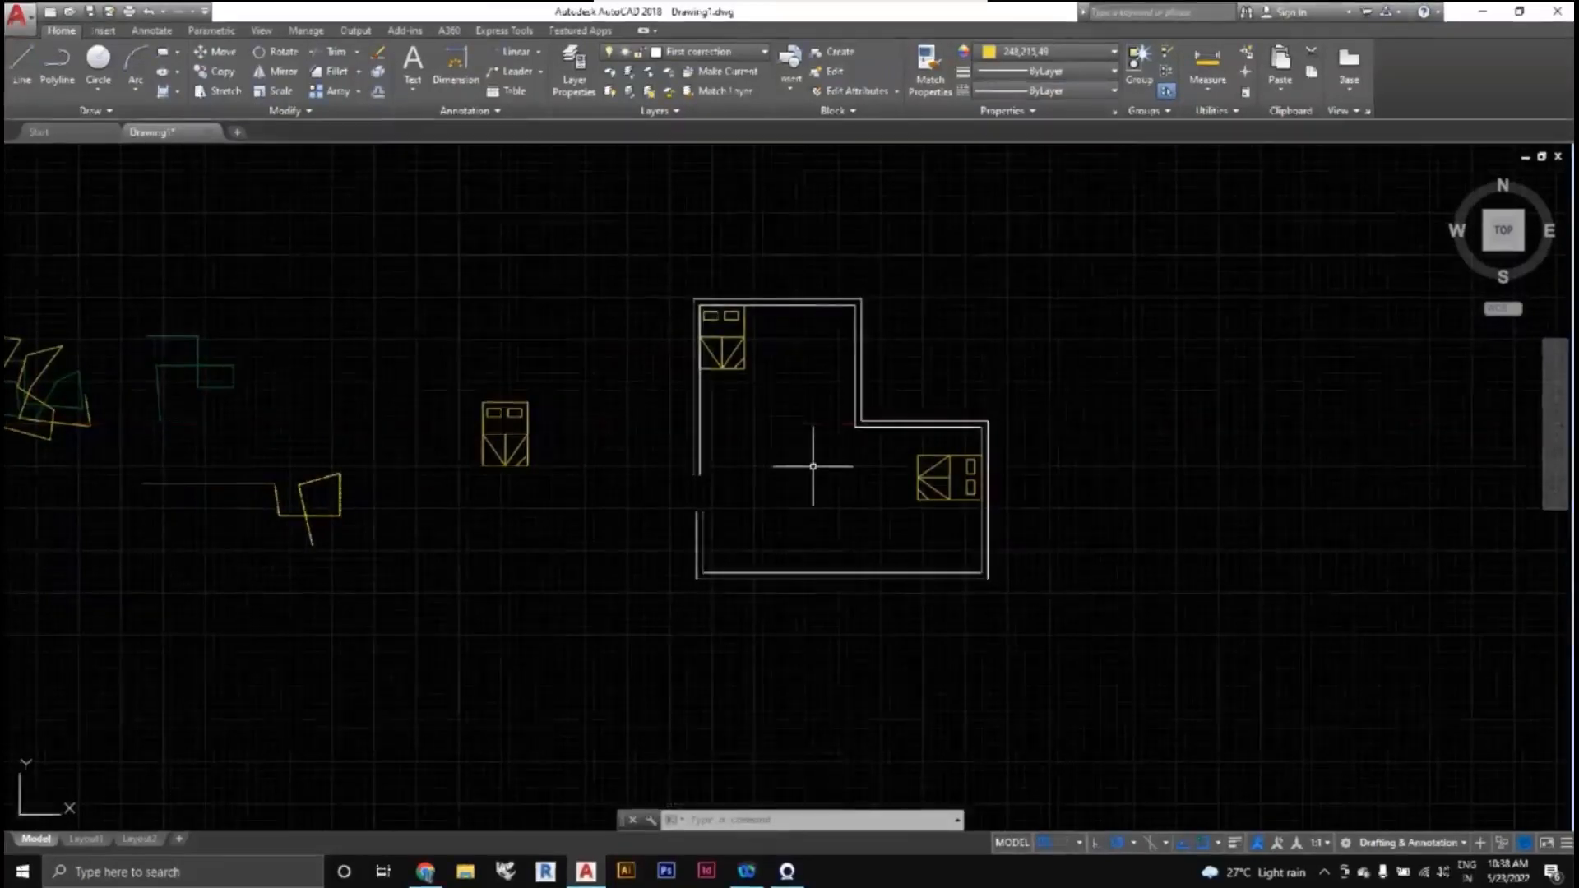
{"action": "scroll", "coordinate": [814, 530], "scroll_direction": "down", "scroll_amount": 2}
{"action": "mouse_move", "coordinate": [842, 541]}
{"action": "middle_mouse_down"}
{"action": "mouse_move", "coordinate": [790, 536]}
{"action": "mouse_move", "coordinate": [923, 527]}
{"action": "middle_mouse_up"}
{"action": "scroll", "coordinate": [794, 536], "scroll_direction": "up", "scroll_amount": 2}
{"action": "scroll", "coordinate": [794, 535], "scroll_direction": "down", "scroll_amount": 2}
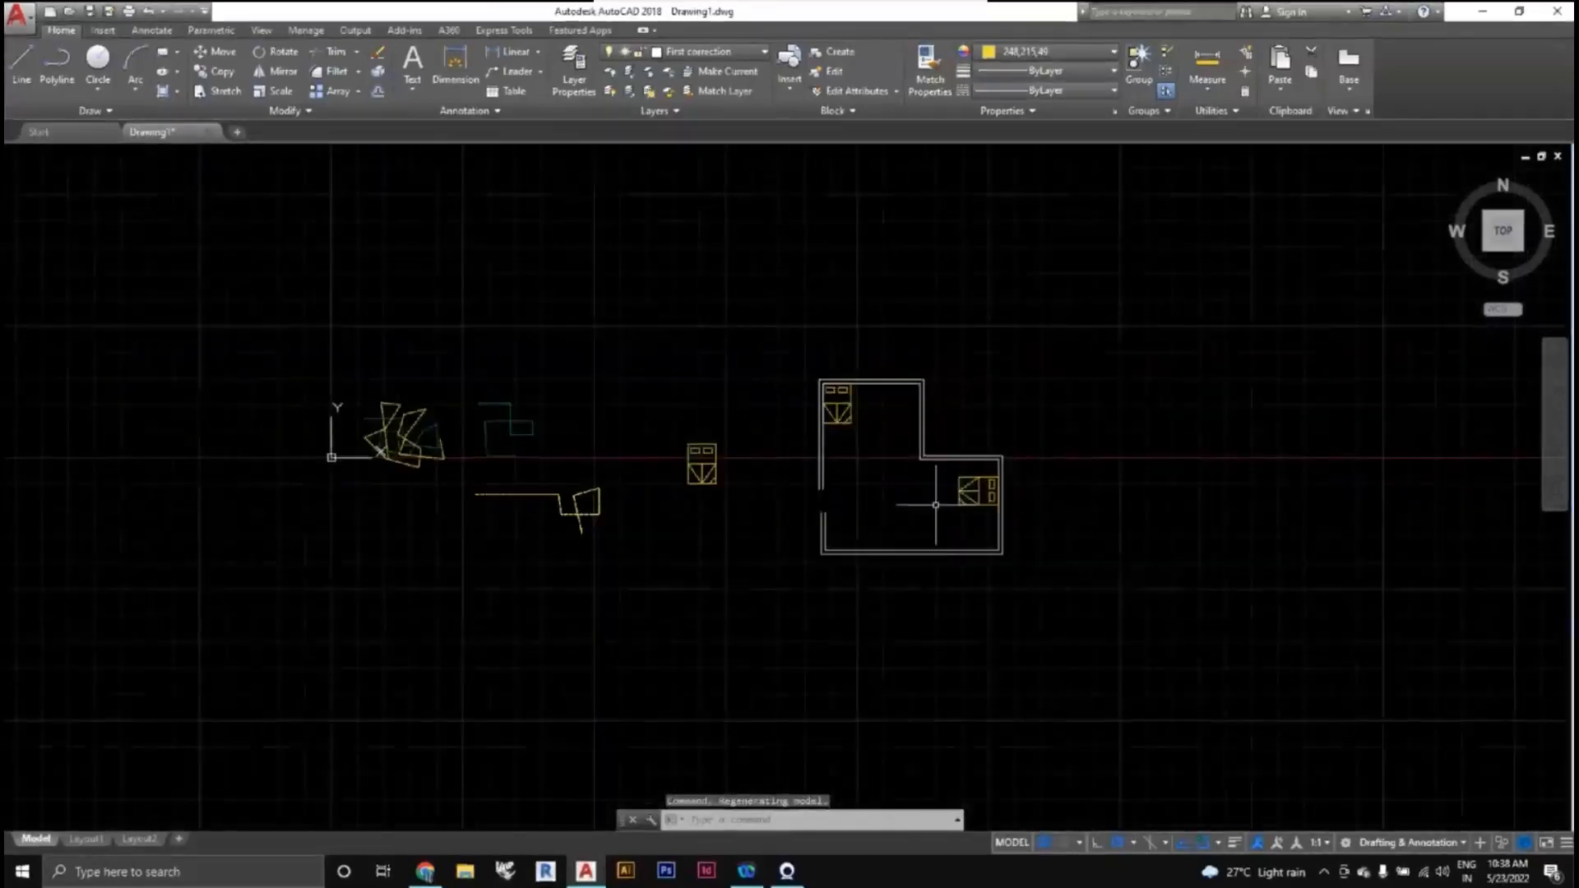